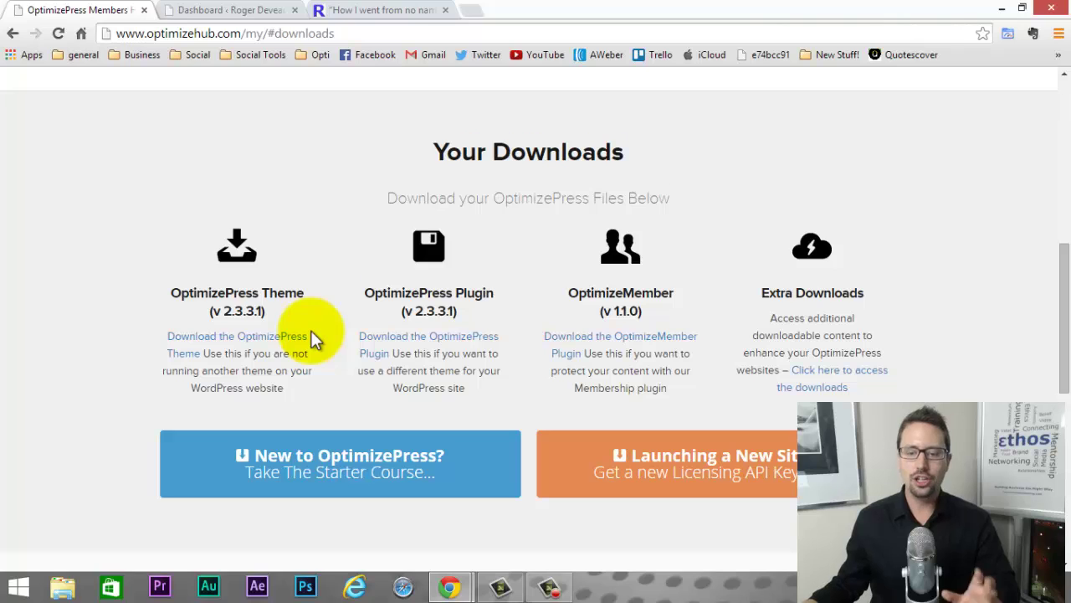
From the WordPress dashboard, go through Appearance > Themes to the Add Themes page.
{"action": "left_click", "coordinate": [222, 11]}
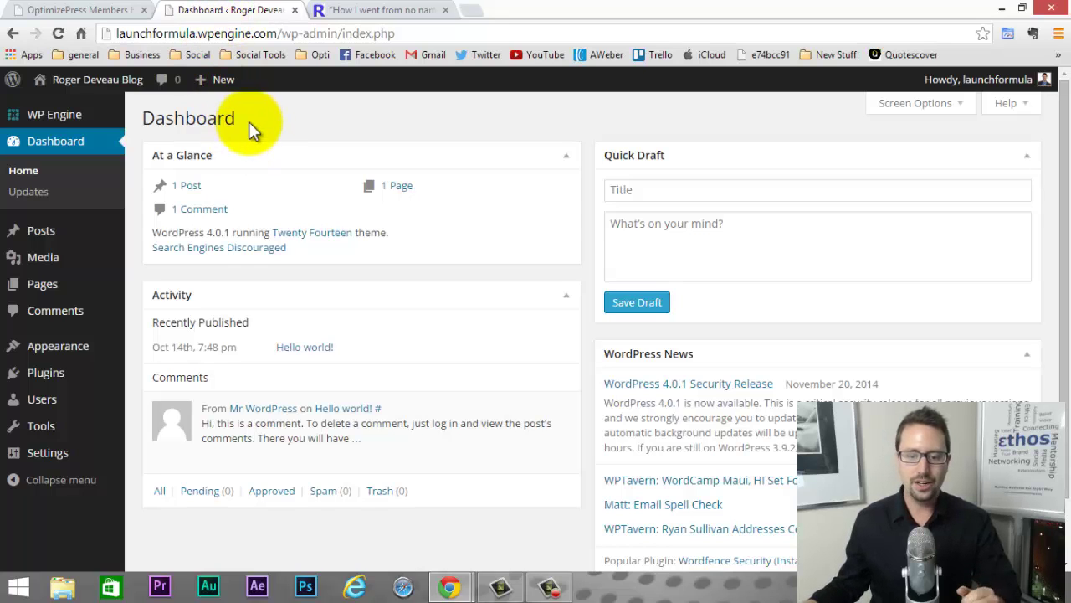
{"action": "mouse_move", "coordinate": [74, 347]}
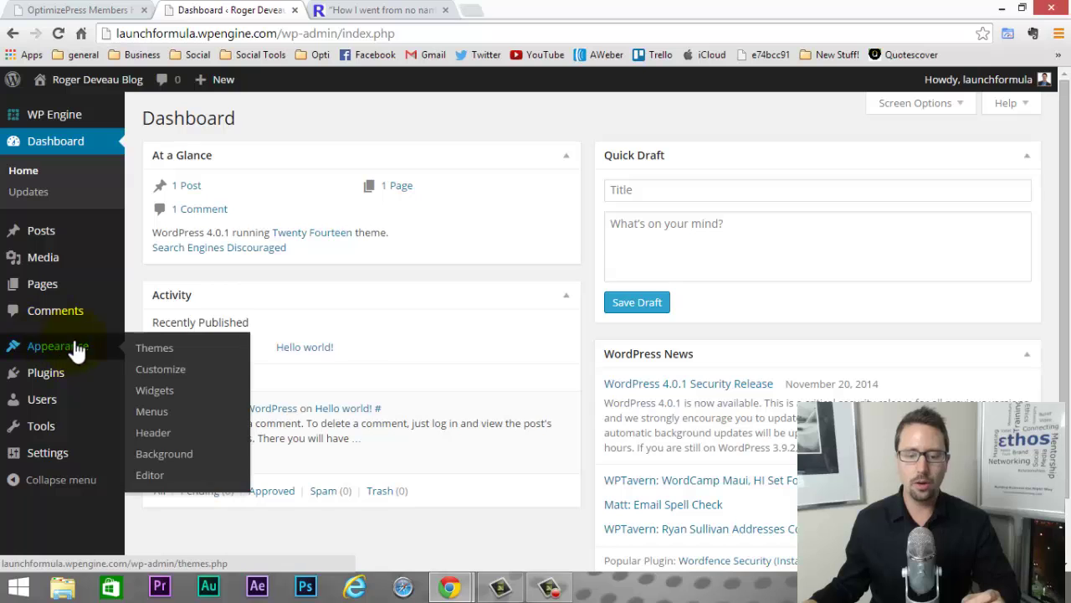
{"action": "left_click", "coordinate": [167, 348]}
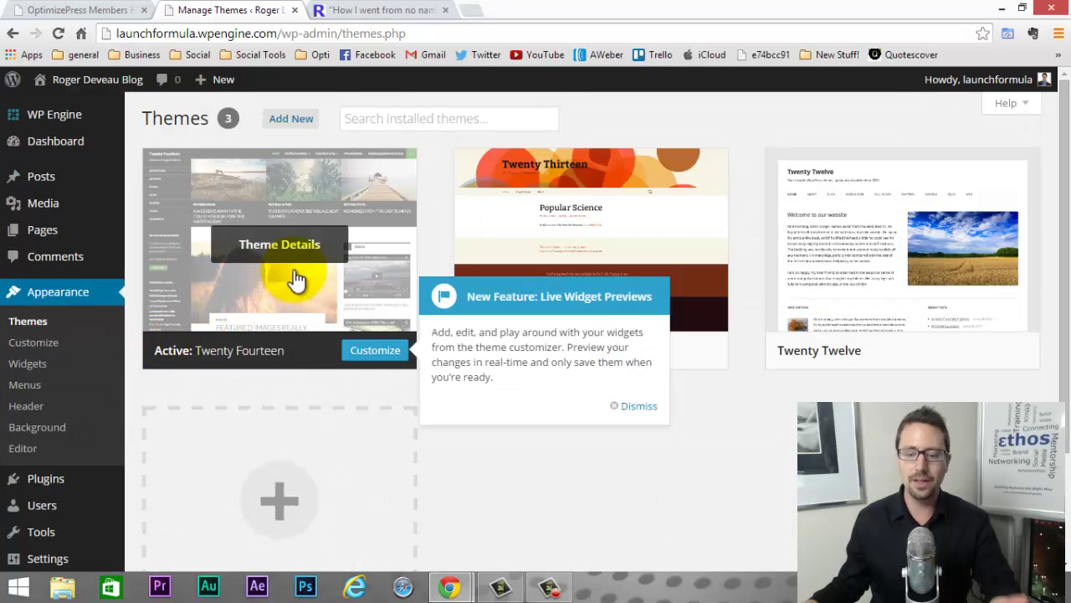
{"action": "left_click", "coordinate": [285, 123]}
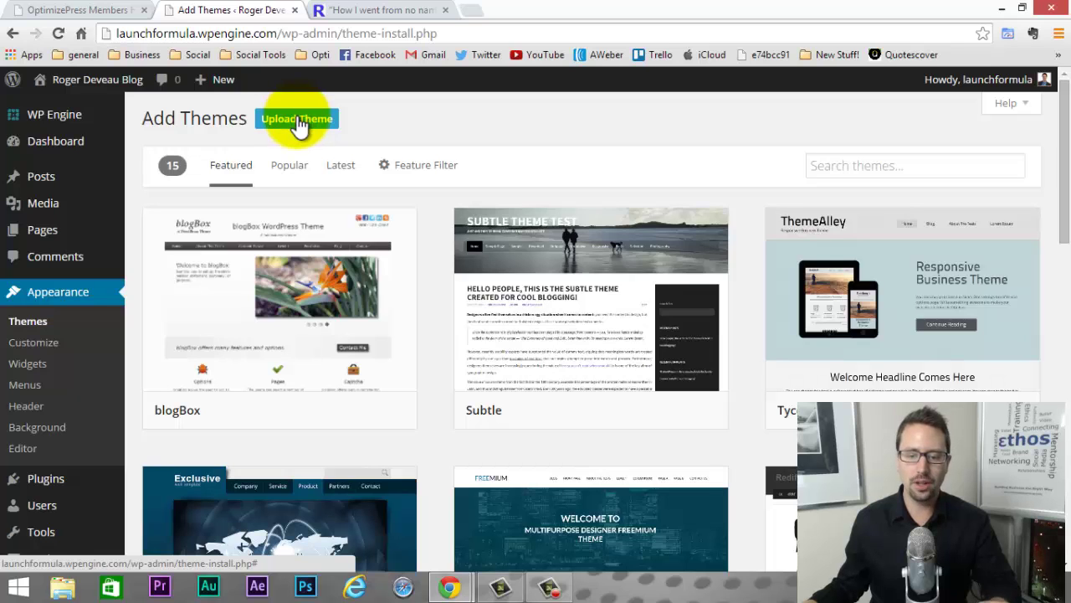
Upload the OptimizePress theme zip from Desktop > WordPress and start installing it.
{"action": "left_click", "coordinate": [295, 119]}
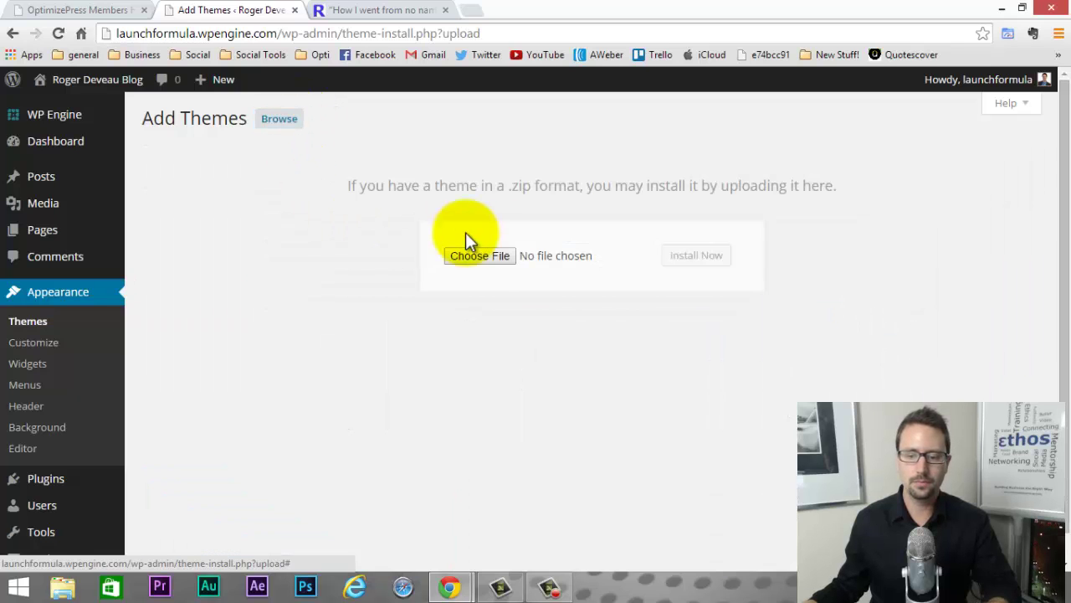
{"action": "left_click", "coordinate": [489, 256]}
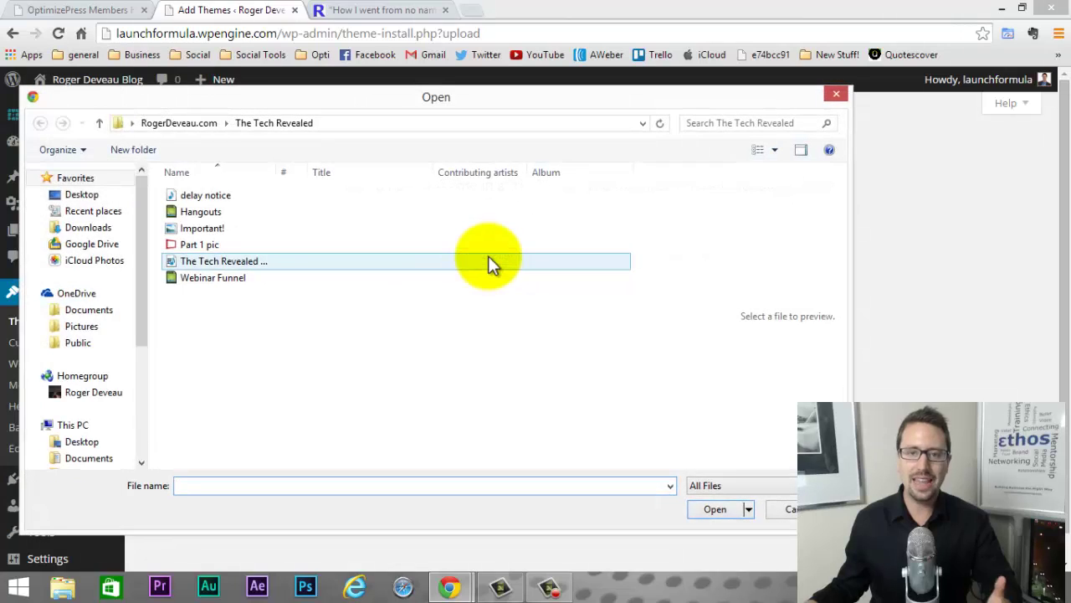
{"action": "left_click", "coordinate": [81, 441]}
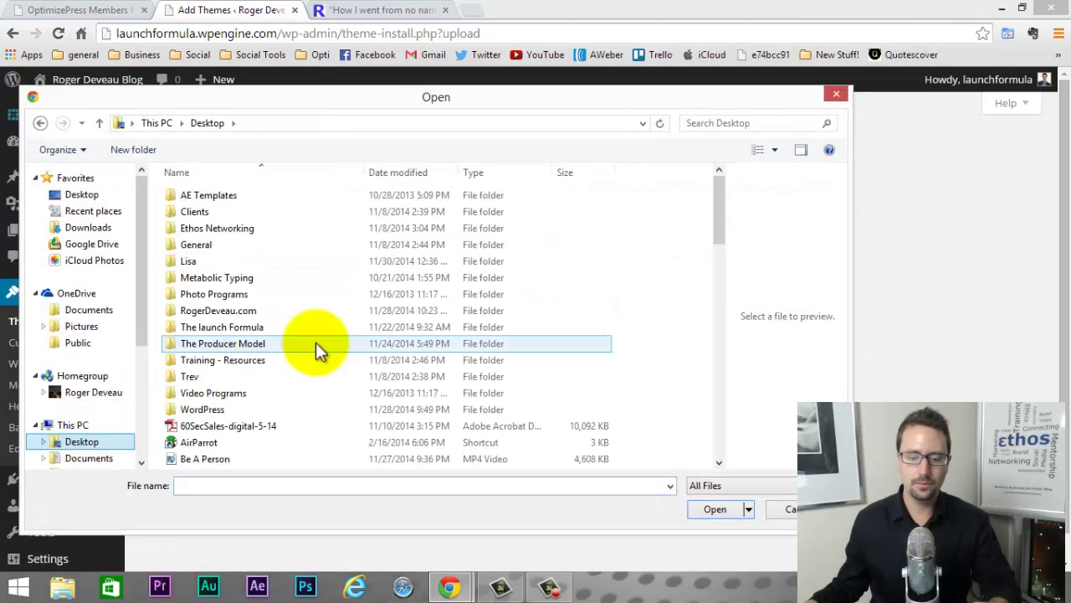
{"action": "double_click", "coordinate": [203, 410]}
{"action": "double_click", "coordinate": [306, 212]}
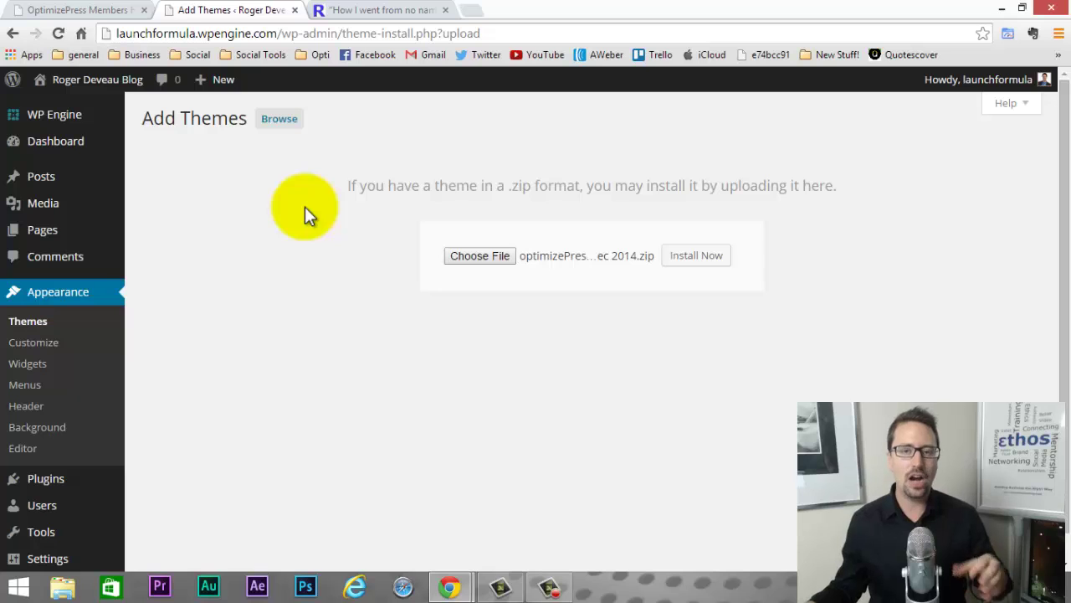
{"action": "left_click", "coordinate": [494, 255]}
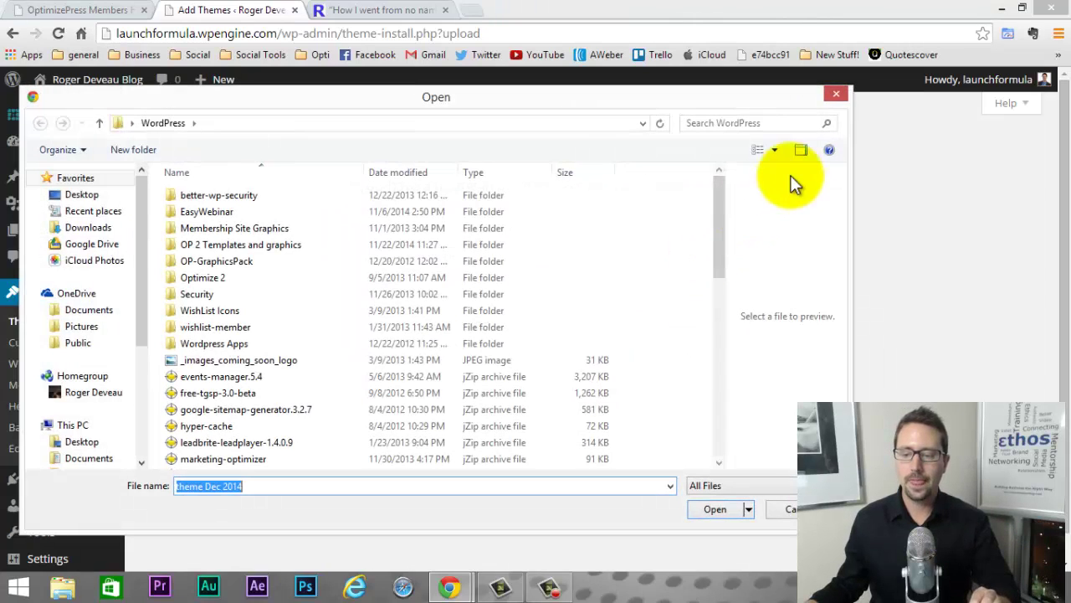
{"action": "left_click", "coordinate": [836, 93]}
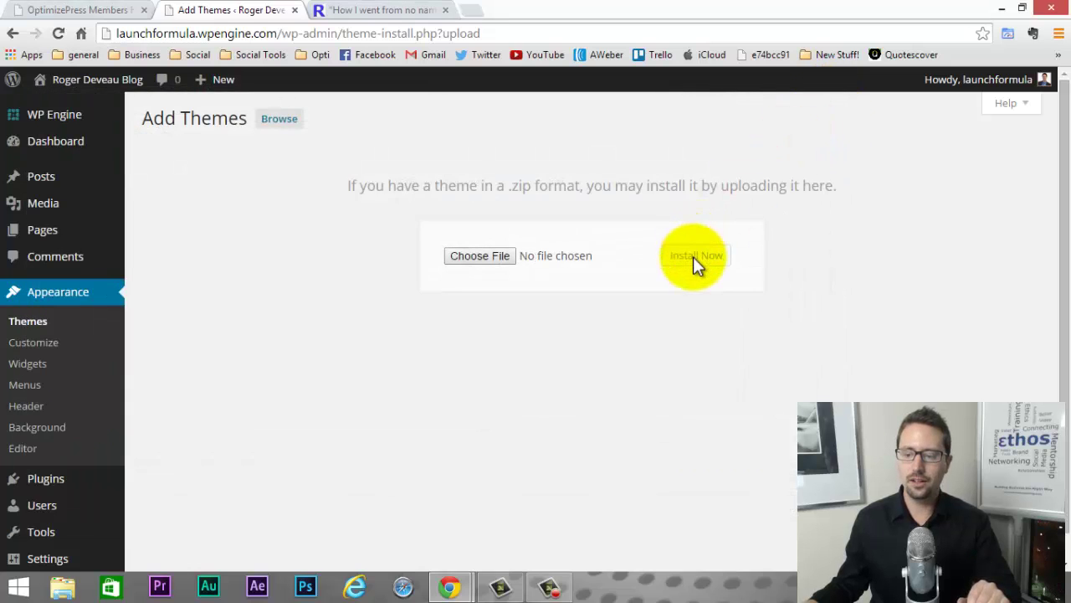
{"action": "left_click", "coordinate": [697, 256]}
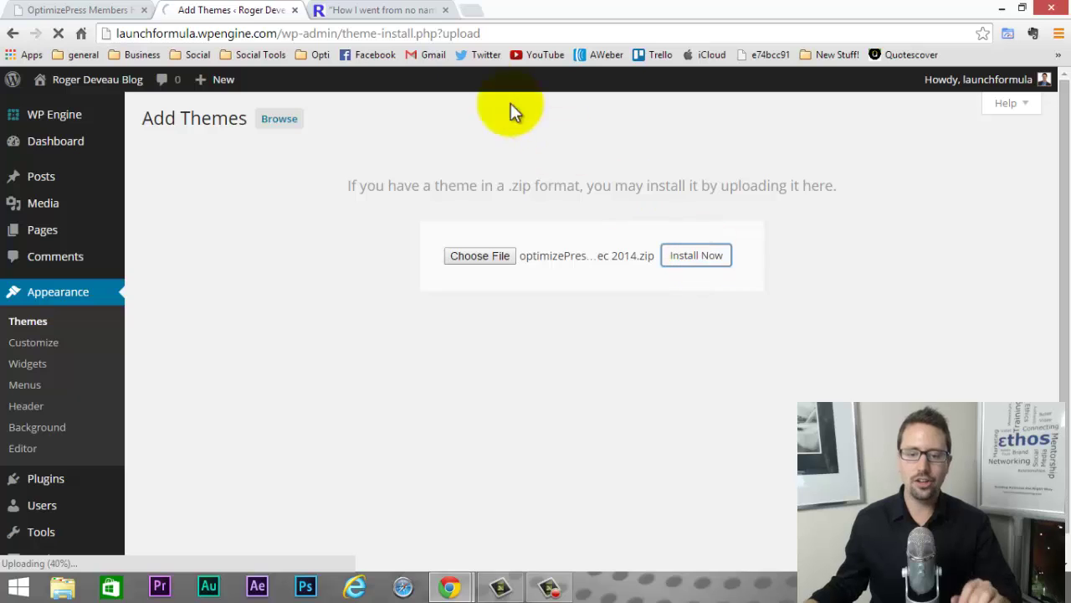
In OptimizeHub's Licensing & API Keys page, copy the second registered API key to the clipboard.
{"action": "left_click", "coordinate": [74, 11]}
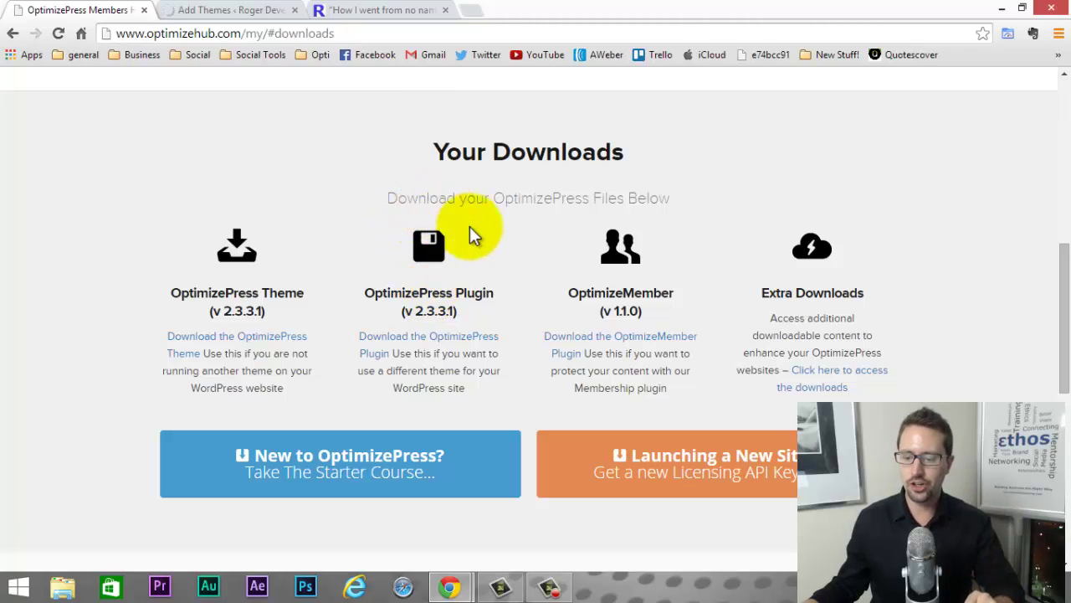
{"action": "left_click", "coordinate": [742, 476]}
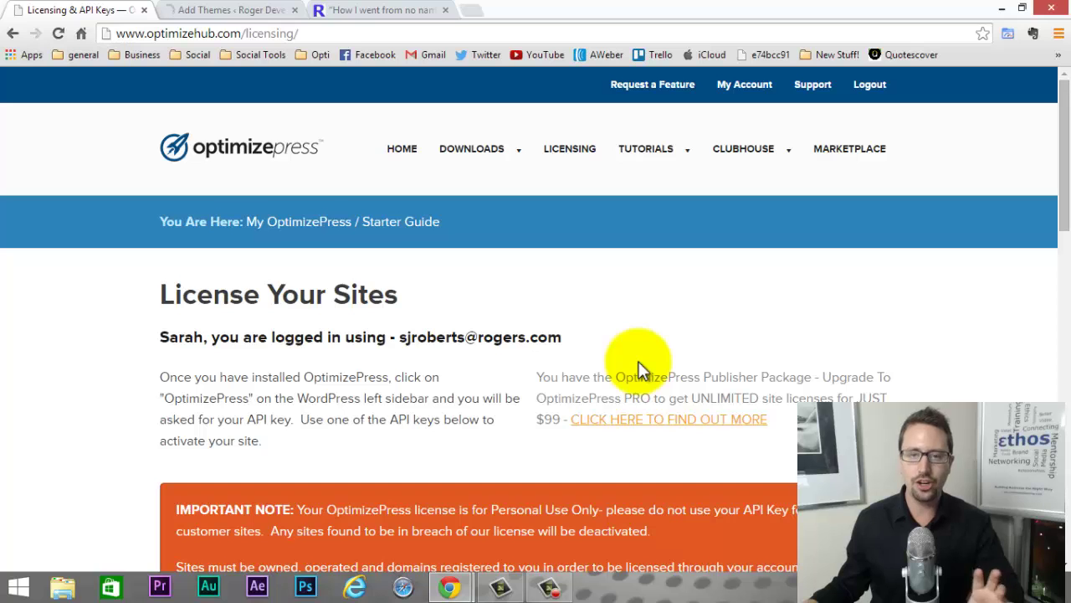
{"action": "scroll", "coordinate": [566, 300], "scroll_direction": "down", "scroll_amount": 4}
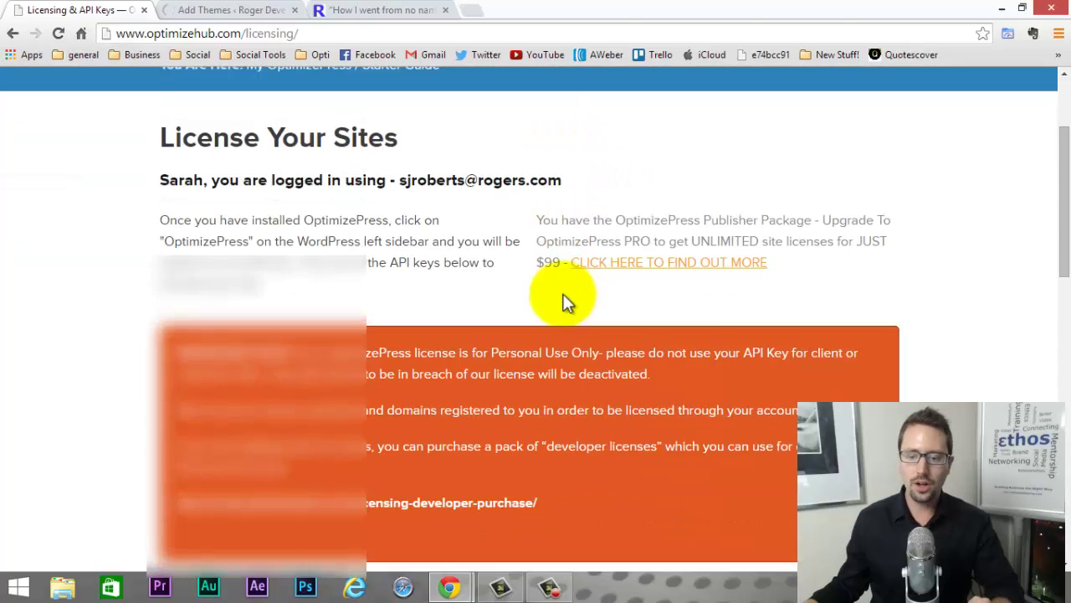
{"action": "scroll", "coordinate": [576, 306], "scroll_direction": "down", "scroll_amount": 3}
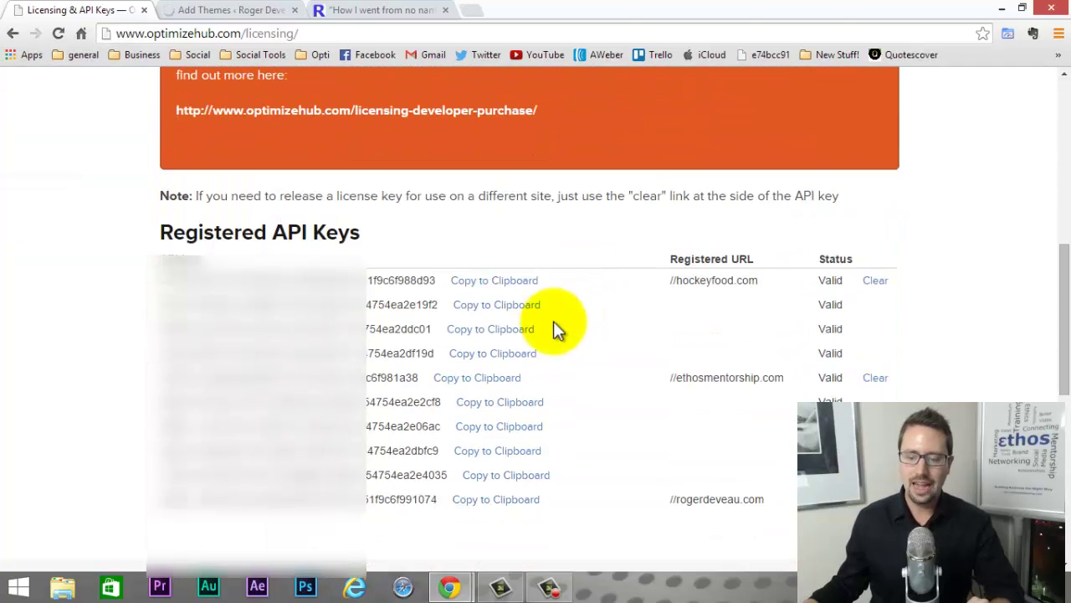
{"action": "double_click", "coordinate": [193, 328]}
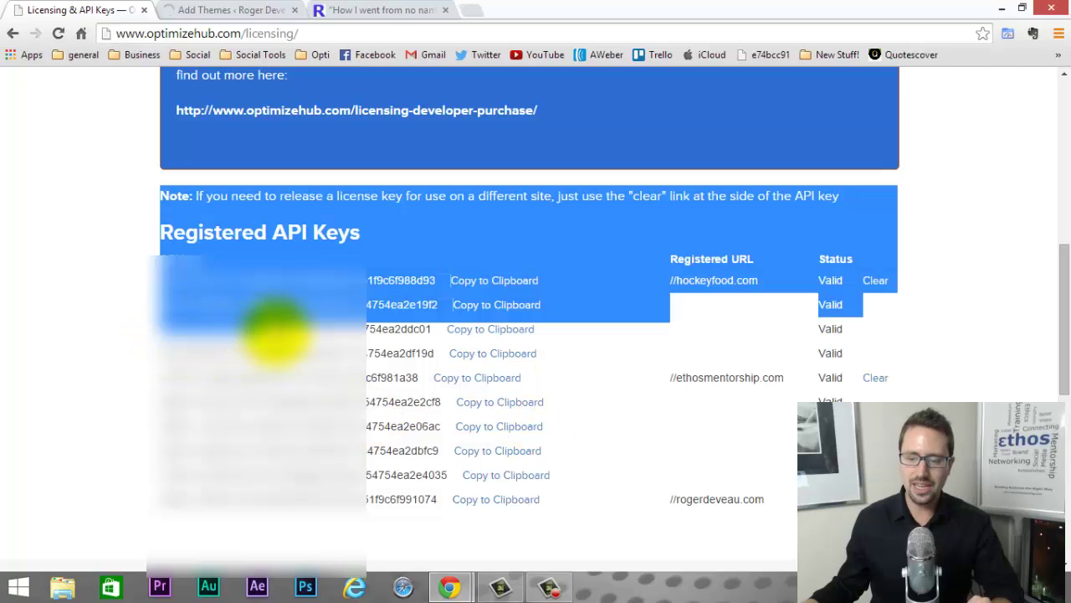
{"action": "left_click", "coordinate": [335, 347]}
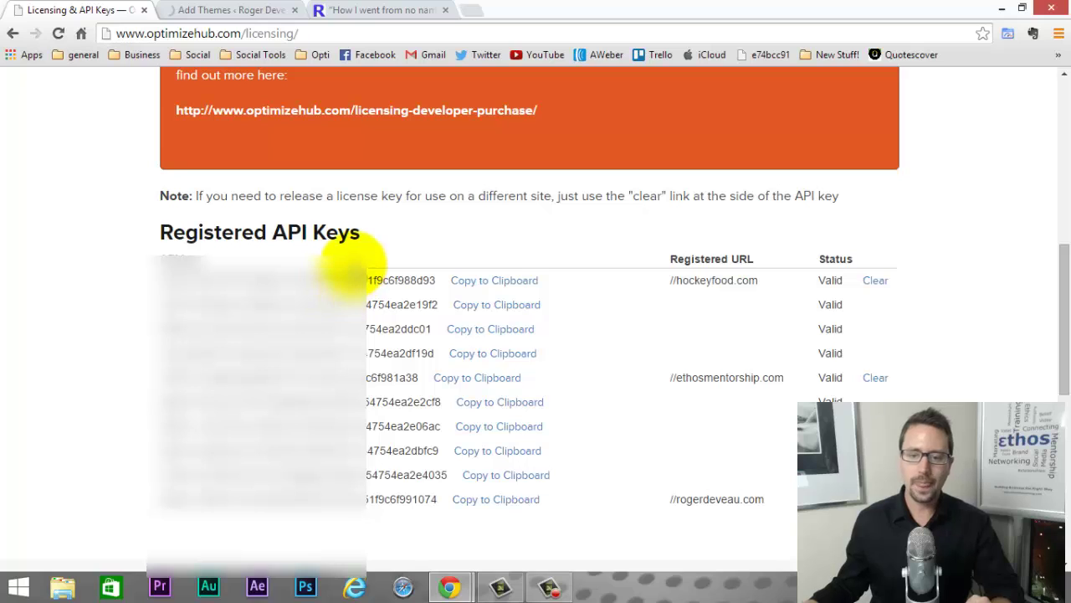
{"action": "left_click", "coordinate": [507, 306]}
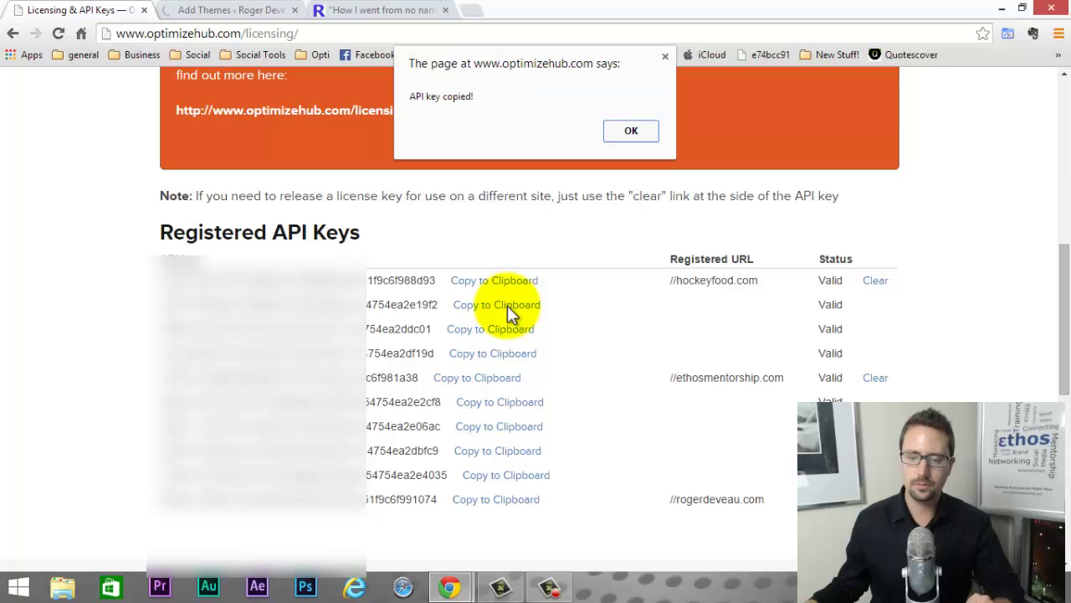
{"action": "key", "text": "Return"}
{"action": "left_click_drag", "start_coordinate": [1067, 326], "coordinate": [1065, 345]}
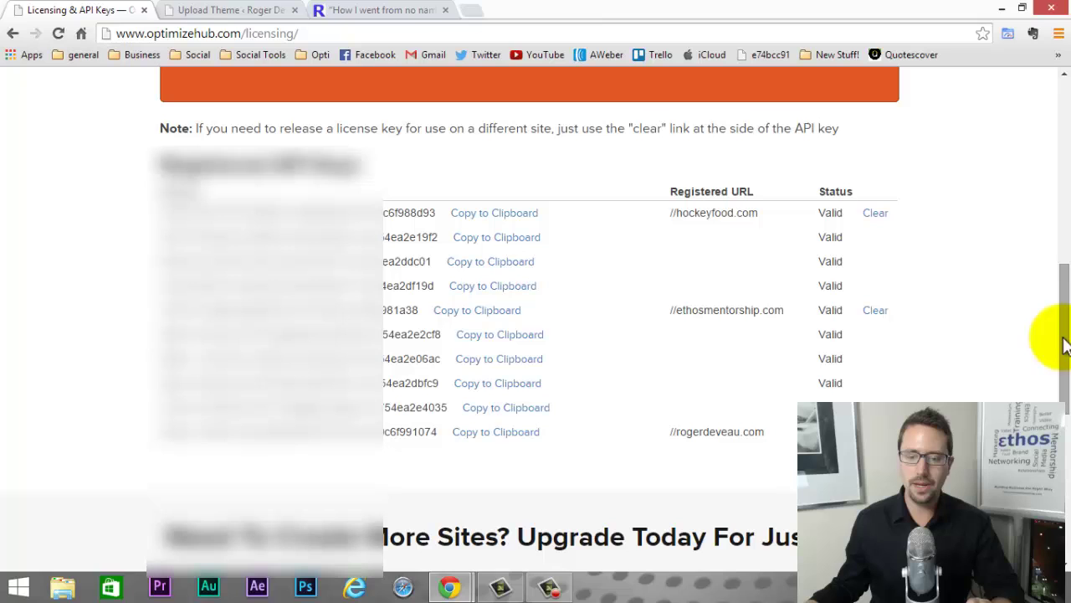
Activate the OptimizePress theme, paste the copied API key into API Key, and save.
{"action": "left_click", "coordinate": [211, 10]}
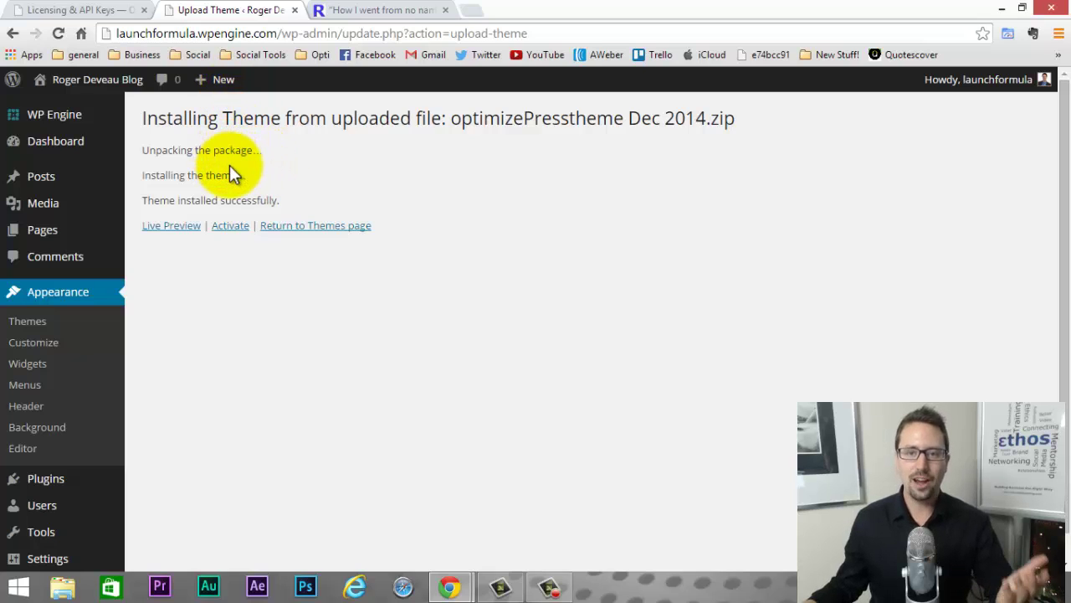
{"action": "left_click", "coordinate": [231, 226]}
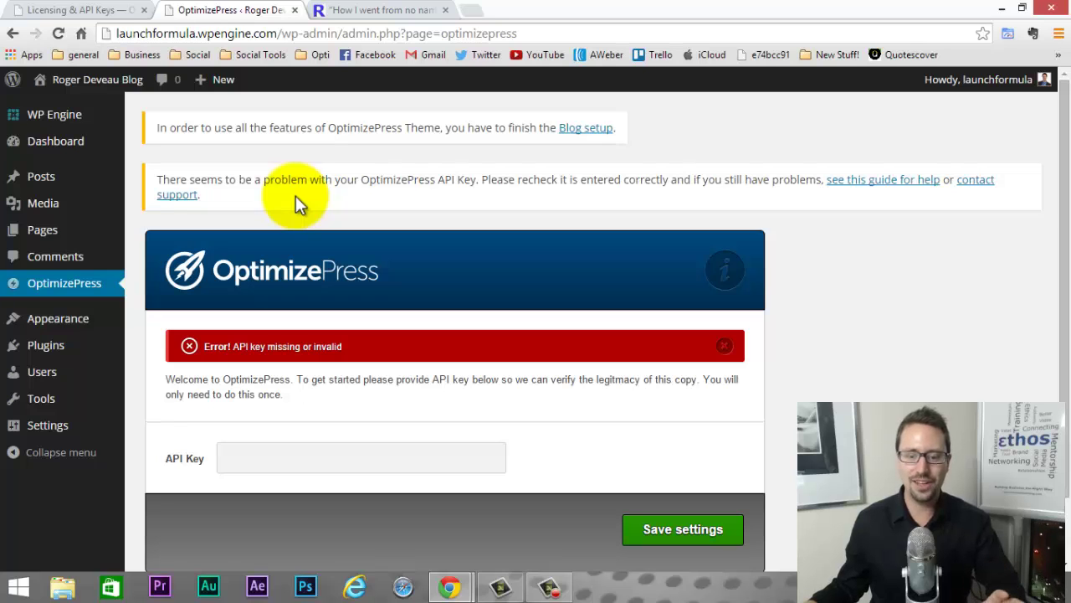
{"action": "scroll", "coordinate": [443, 197], "scroll_direction": "down", "scroll_amount": 1}
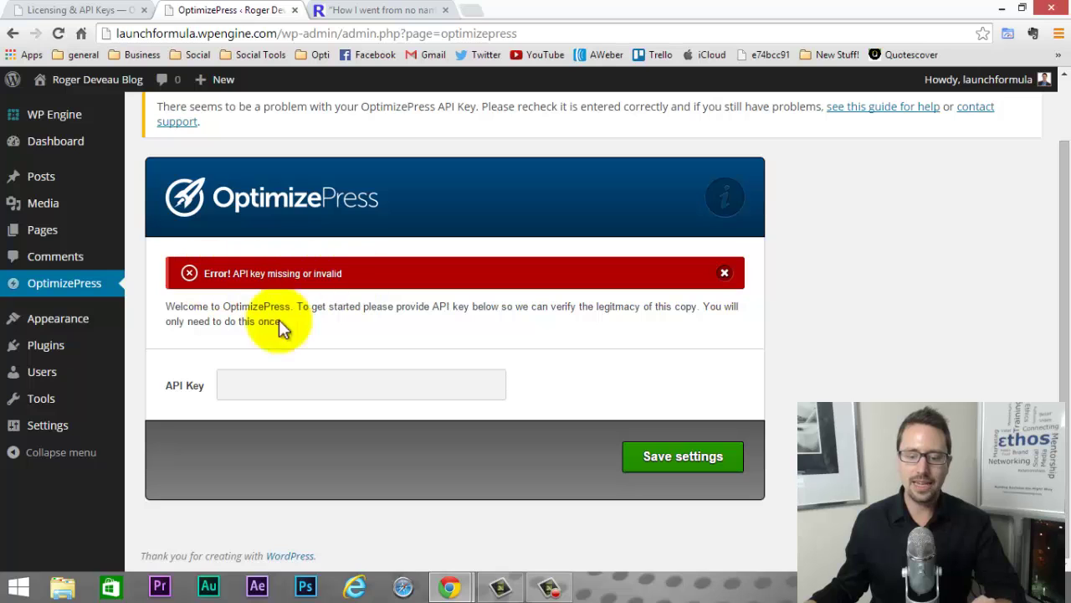
{"action": "left_click", "coordinate": [274, 383]}
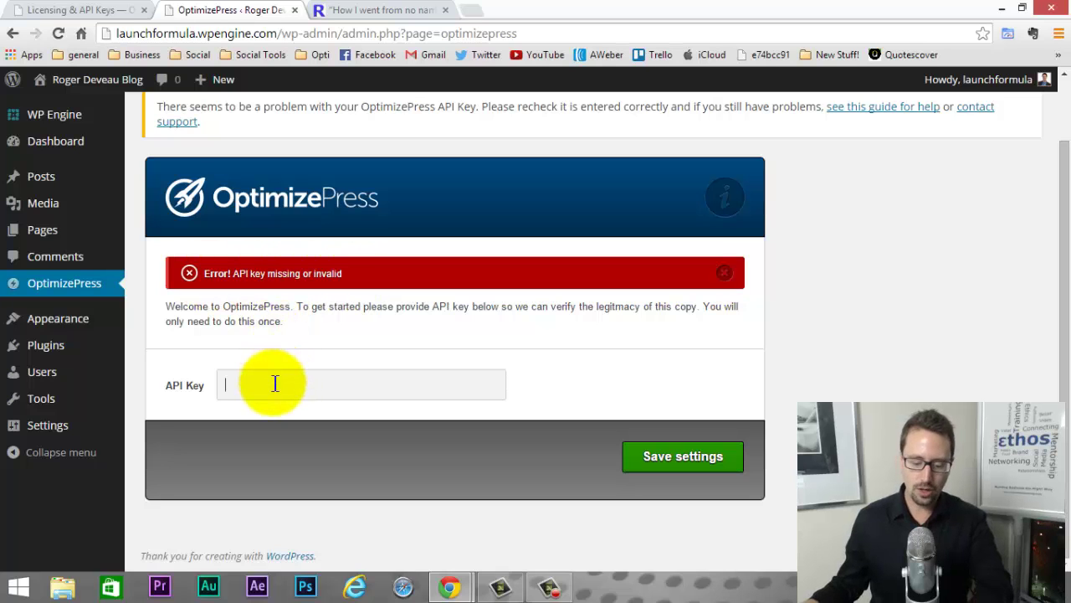
{"action": "key", "text": "ctrl+v"}
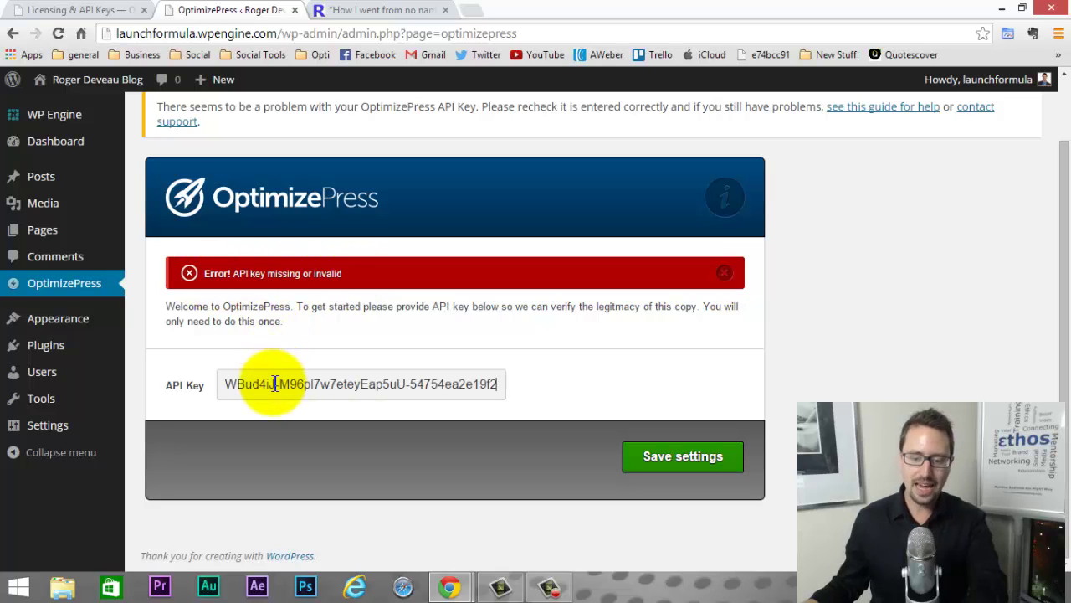
{"action": "left_click", "coordinate": [683, 459]}
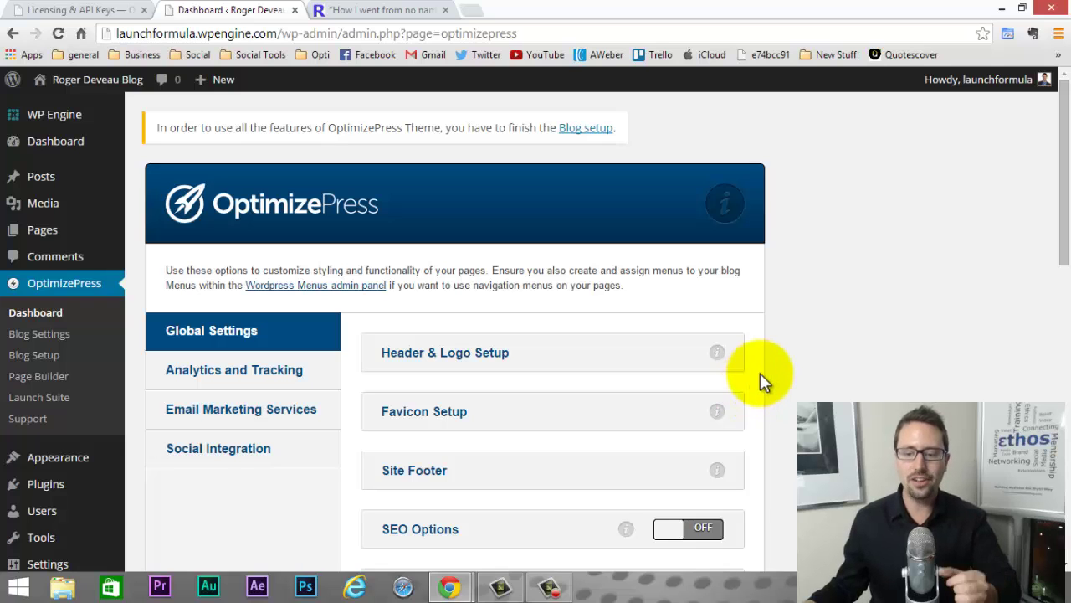
Scroll through the OptimizePress Global Settings and reveal the sidebar Settings submenu.
{"action": "scroll", "coordinate": [484, 342], "scroll_direction": "down", "scroll_amount": 5}
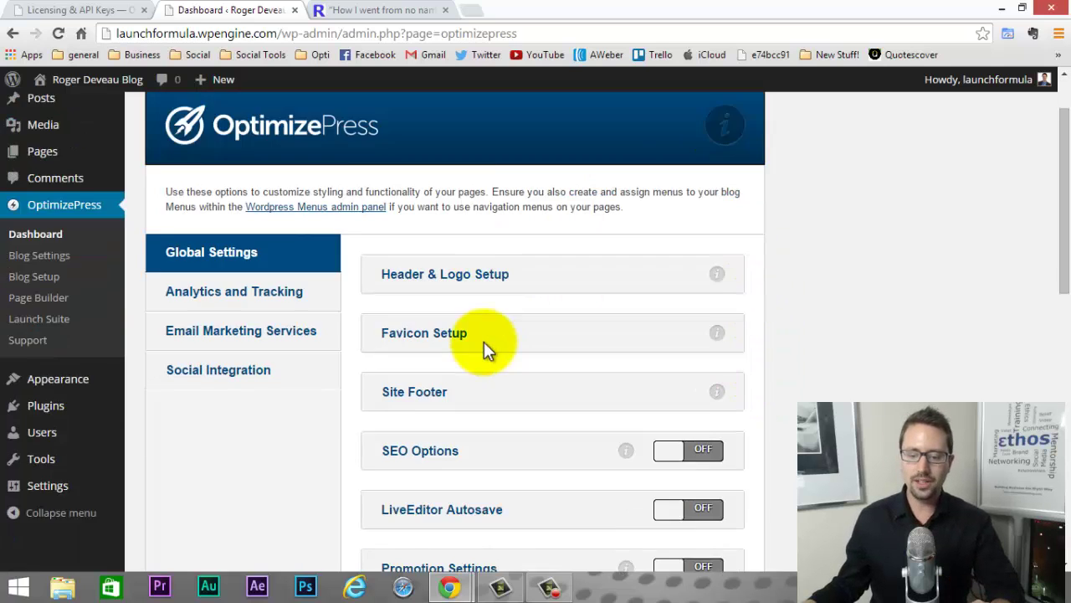
{"action": "scroll", "coordinate": [473, 394], "scroll_direction": "down", "scroll_amount": 5}
{"action": "scroll", "coordinate": [473, 393], "scroll_direction": "up", "scroll_amount": 10}
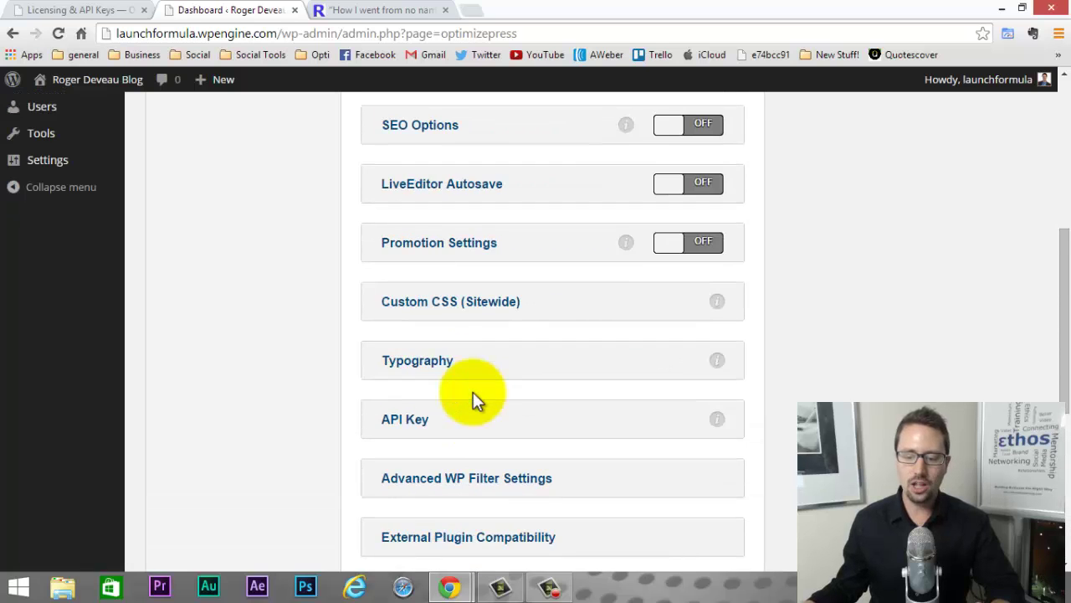
{"action": "scroll", "coordinate": [473, 398], "scroll_direction": "up", "scroll_amount": 1}
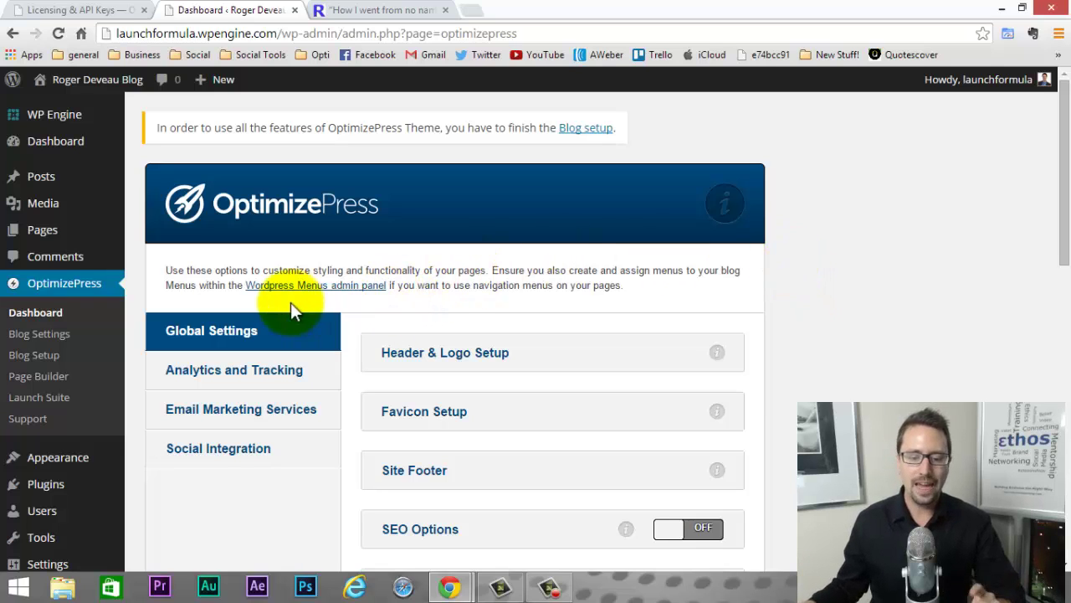
{"action": "scroll", "coordinate": [263, 306], "scroll_direction": "down", "scroll_amount": 1}
{"action": "scroll", "coordinate": [262, 307], "scroll_direction": "up", "scroll_amount": 1}
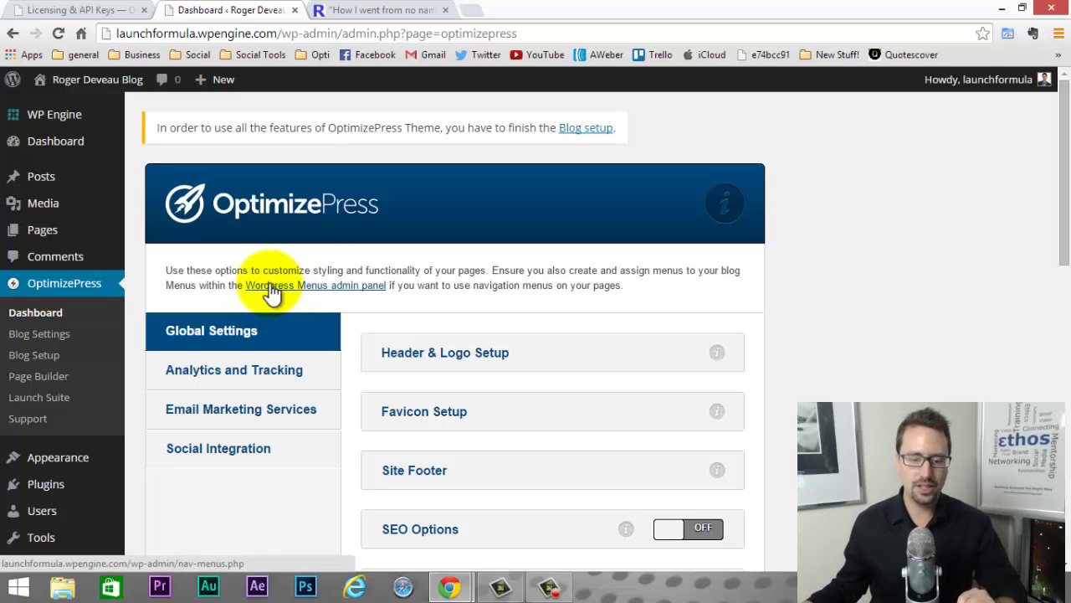
{"action": "scroll", "coordinate": [252, 296], "scroll_direction": "down", "scroll_amount": 1}
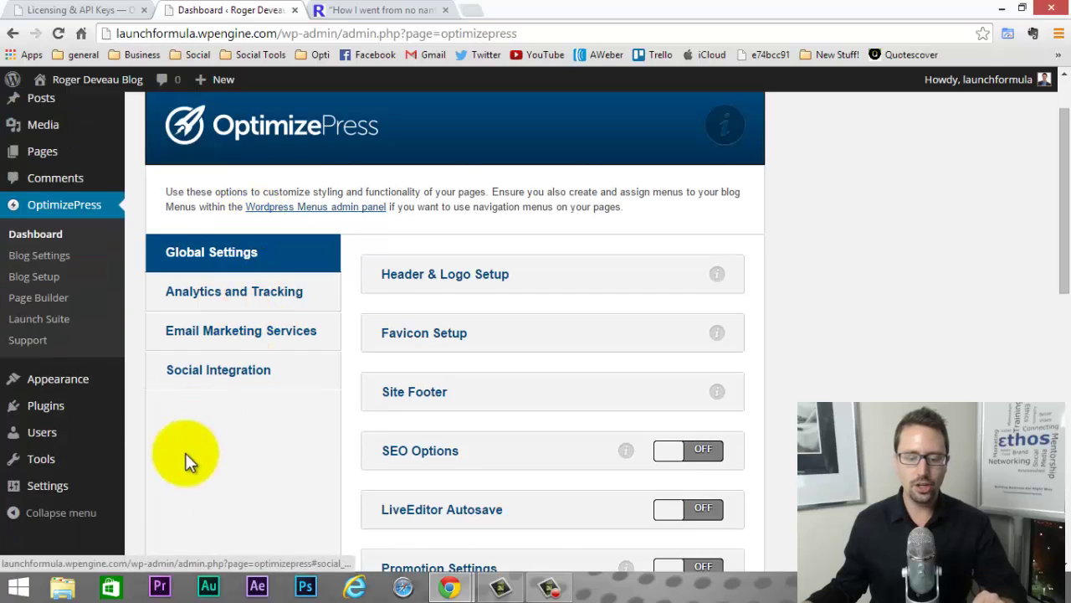
{"action": "mouse_move", "coordinate": [53, 496]}
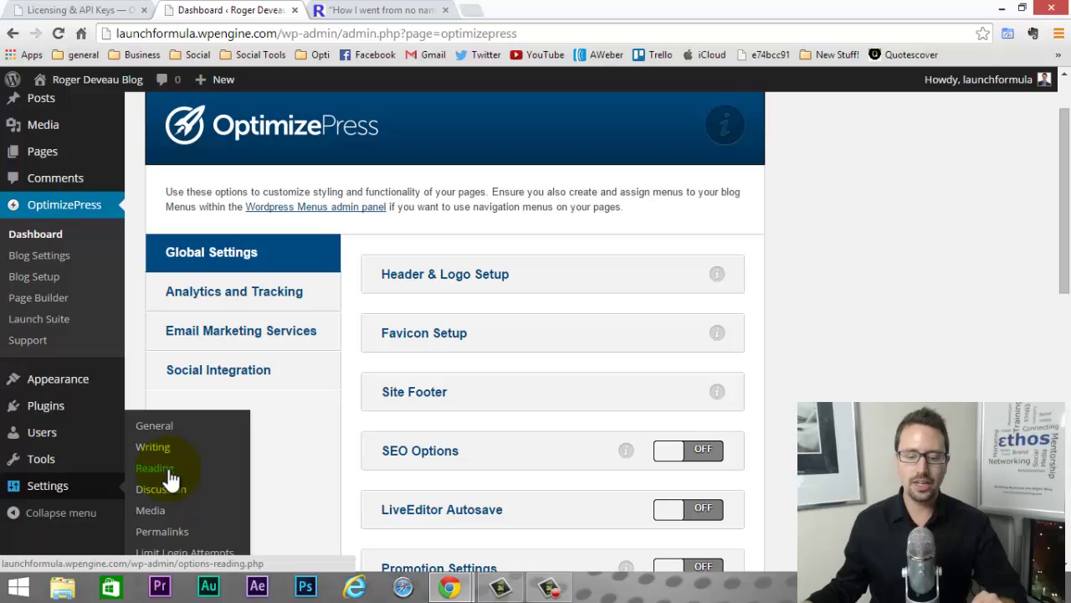
{"action": "scroll", "coordinate": [173, 503], "scroll_direction": "down", "scroll_amount": 1}
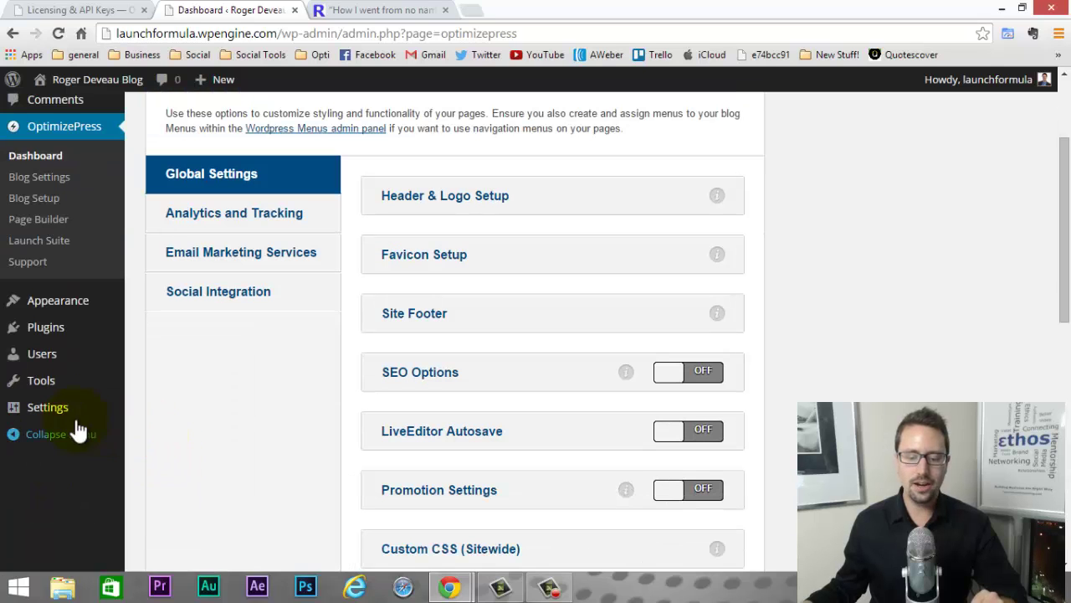
Open Settings > Permalinks and choose the Post name structure (/%postname%/).
{"action": "mouse_move", "coordinate": [73, 410]}
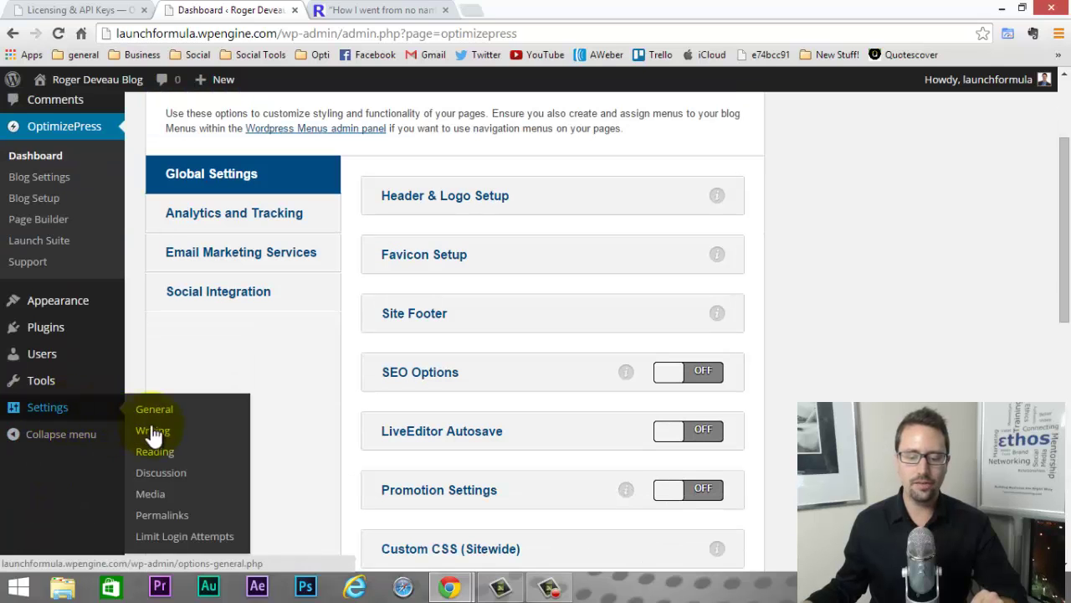
{"action": "left_click", "coordinate": [167, 513]}
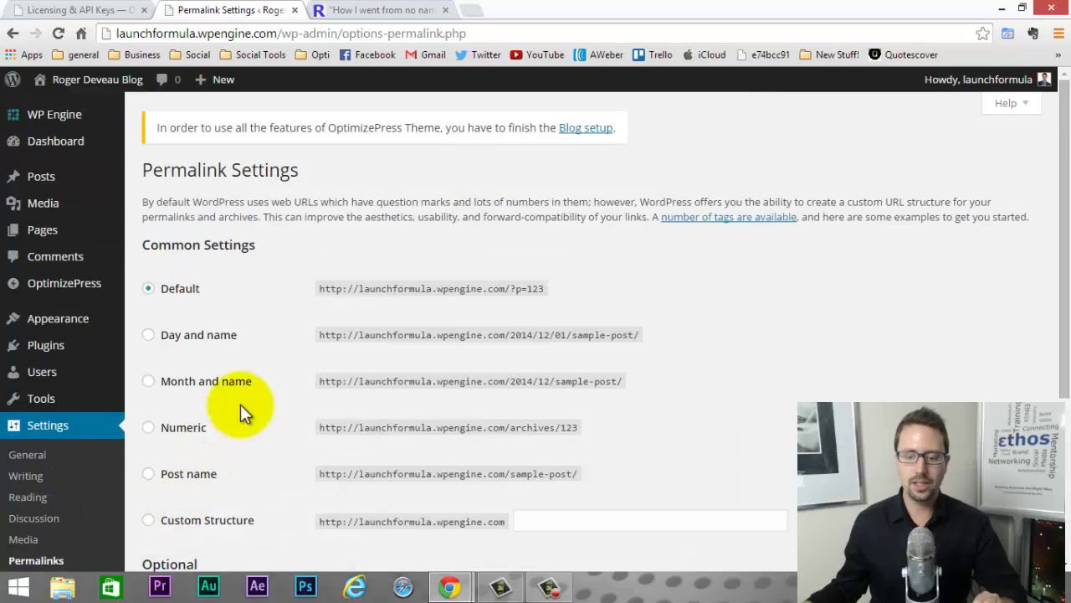
{"action": "scroll", "coordinate": [307, 335], "scroll_direction": "down", "scroll_amount": 1}
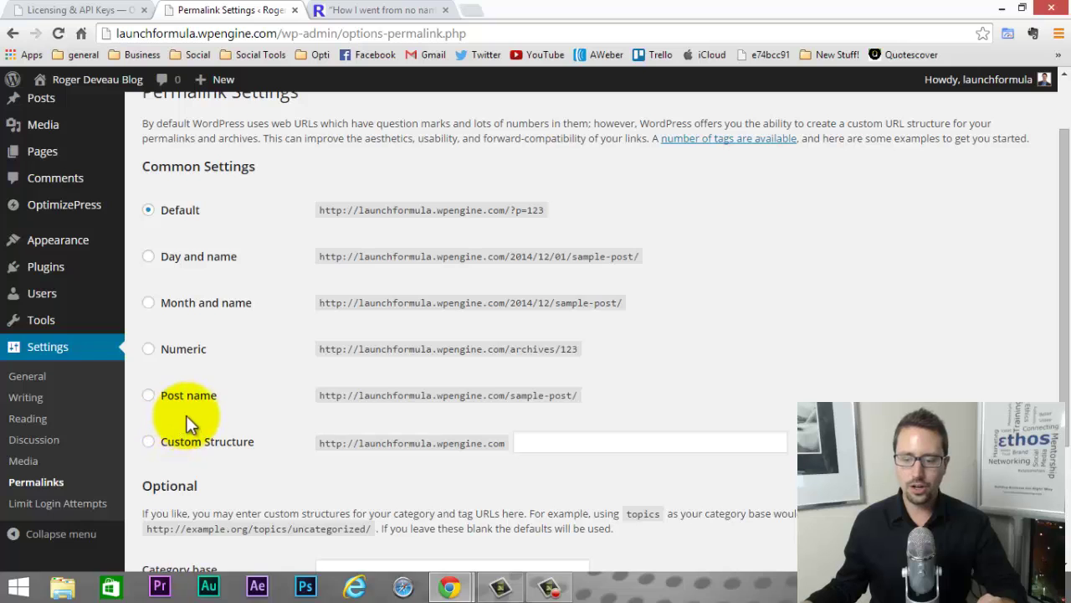
{"action": "left_click", "coordinate": [148, 442]}
{"action": "left_click", "coordinate": [148, 396]}
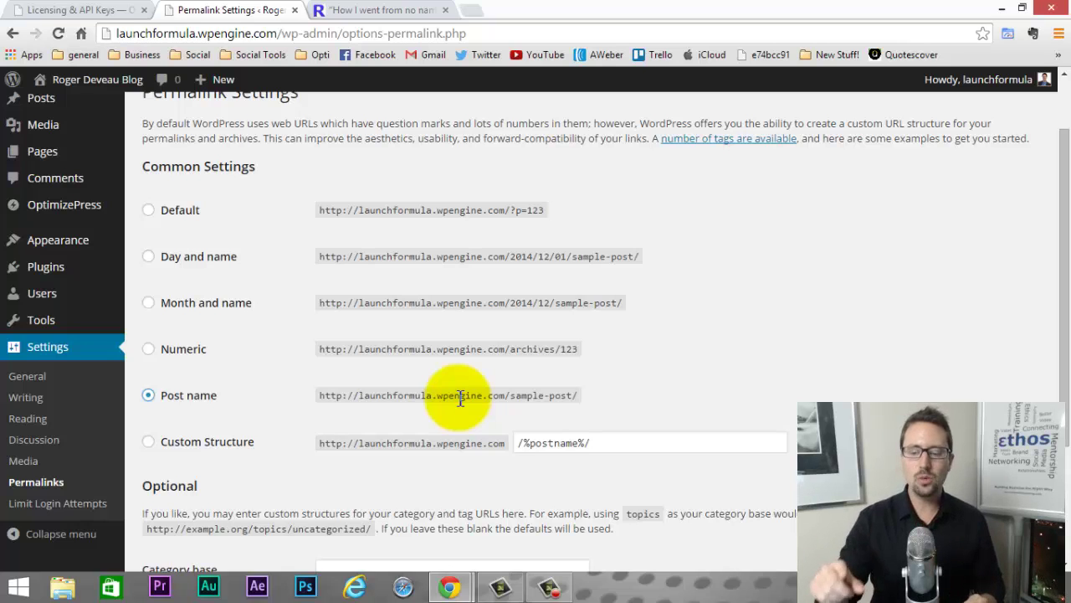
{"action": "left_click", "coordinate": [149, 444]}
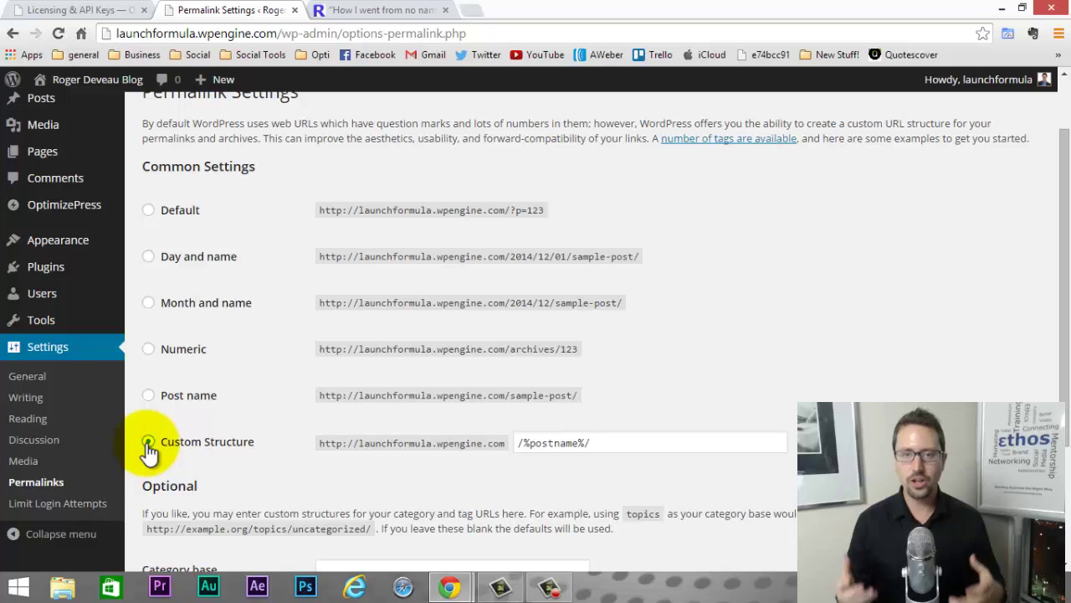
{"action": "left_click", "coordinate": [150, 397]}
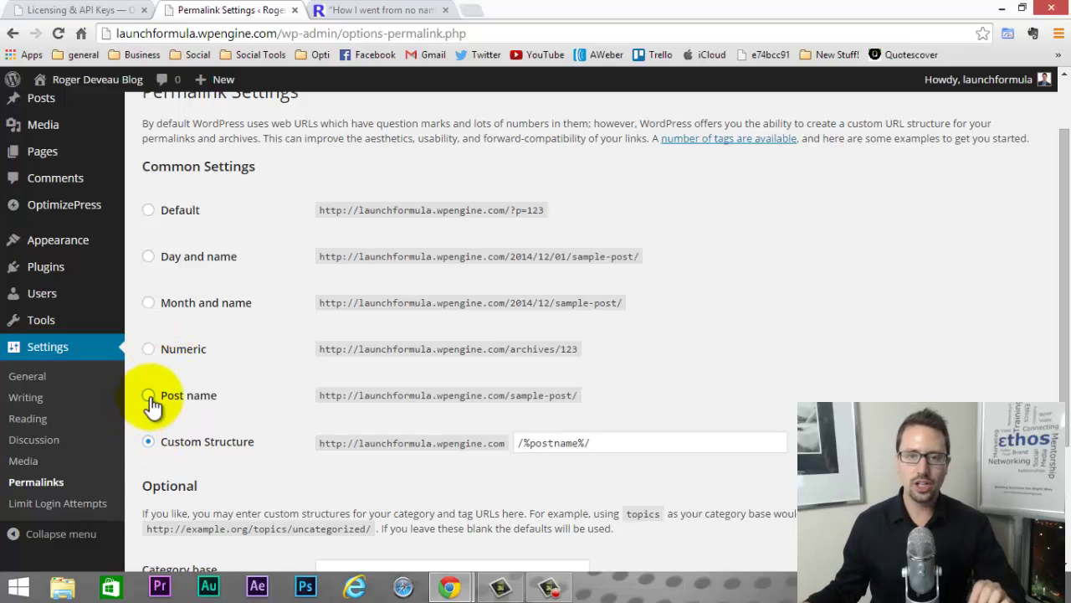
{"action": "left_click", "coordinate": [150, 443]}
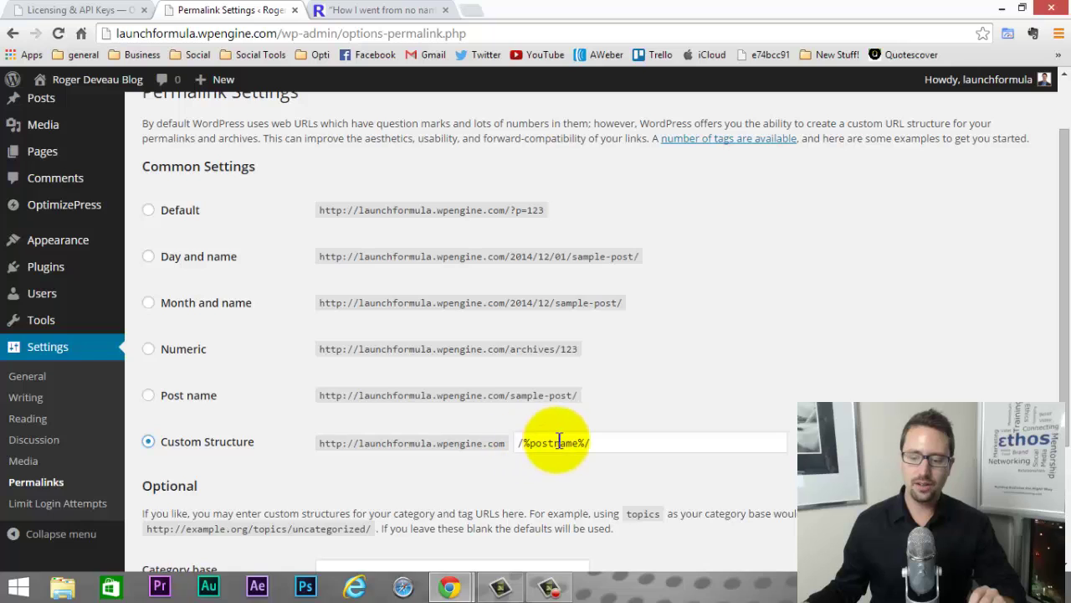
Save the Post name permalink structure.
{"action": "left_click_drag", "start_coordinate": [600, 439], "coordinate": [531, 445]}
{"action": "left_click", "coordinate": [615, 445]}
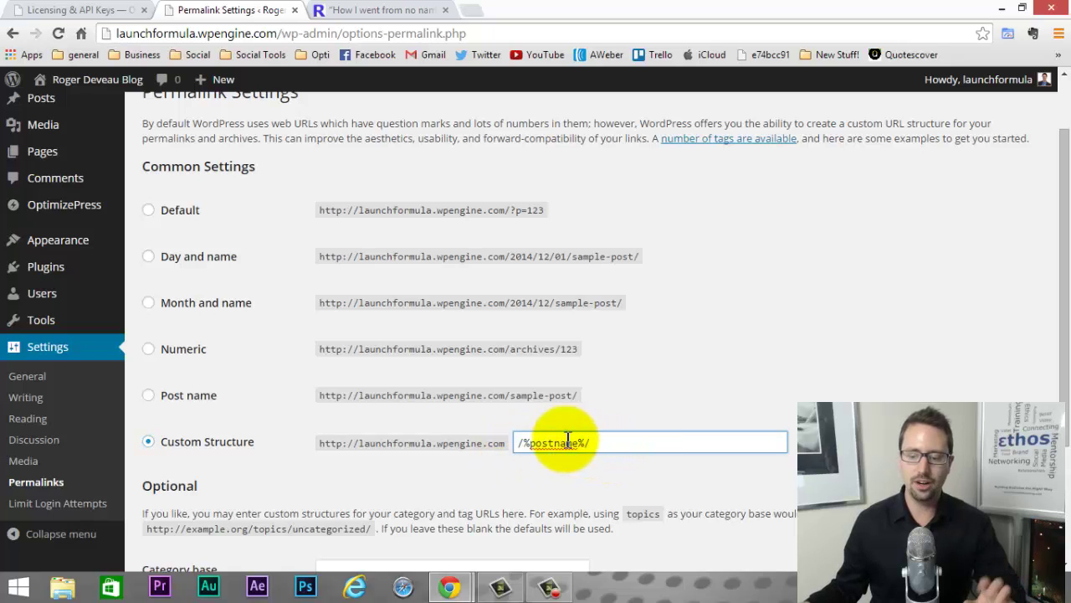
{"action": "scroll", "coordinate": [558, 440], "scroll_direction": "down", "scroll_amount": 3}
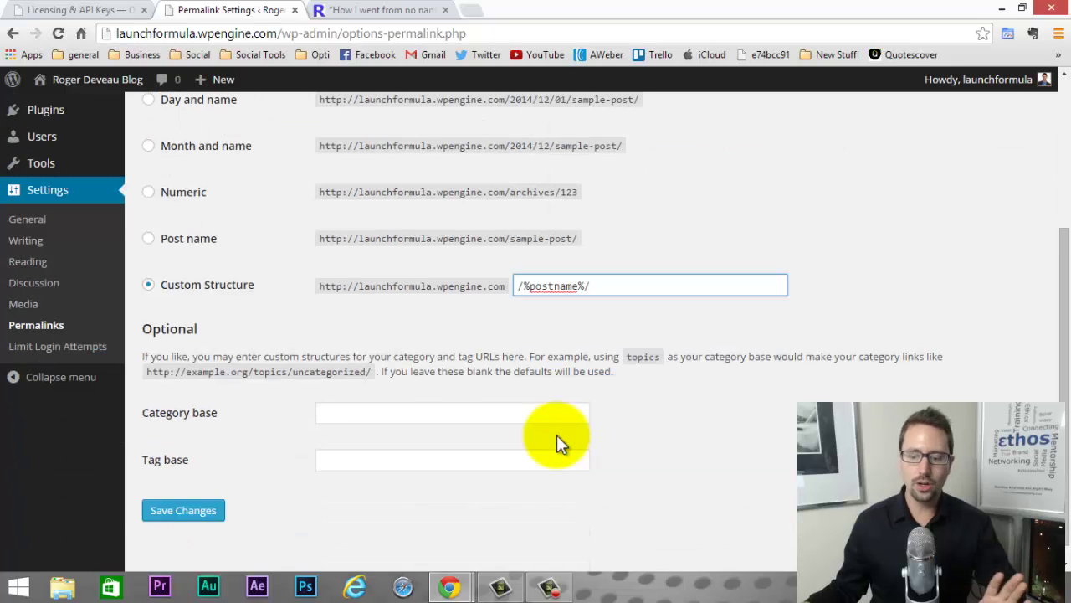
{"action": "left_click", "coordinate": [201, 503]}
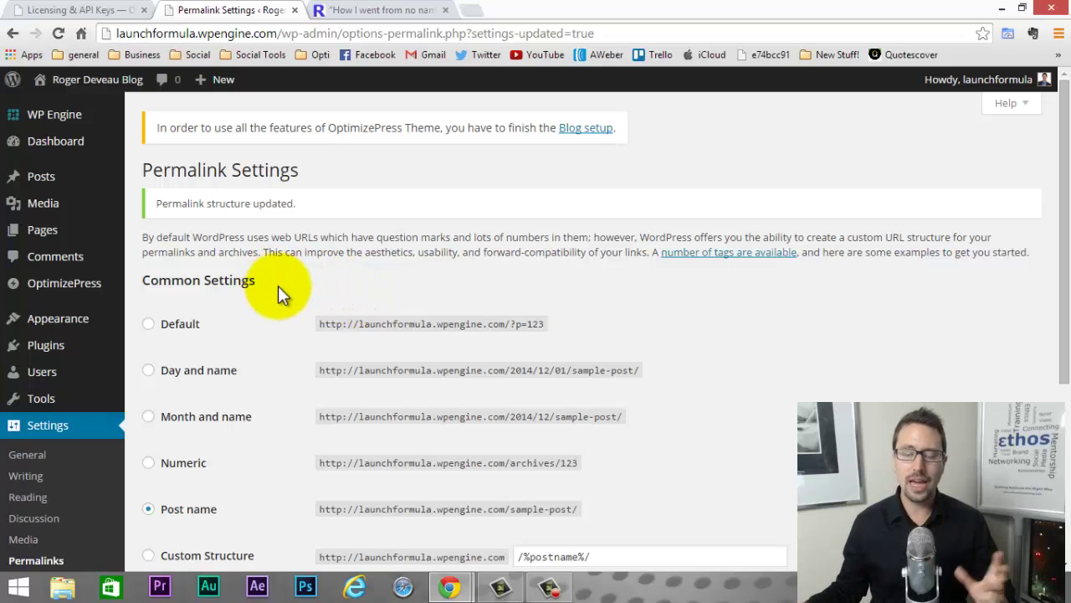
{"action": "mouse_move", "coordinate": [77, 241]}
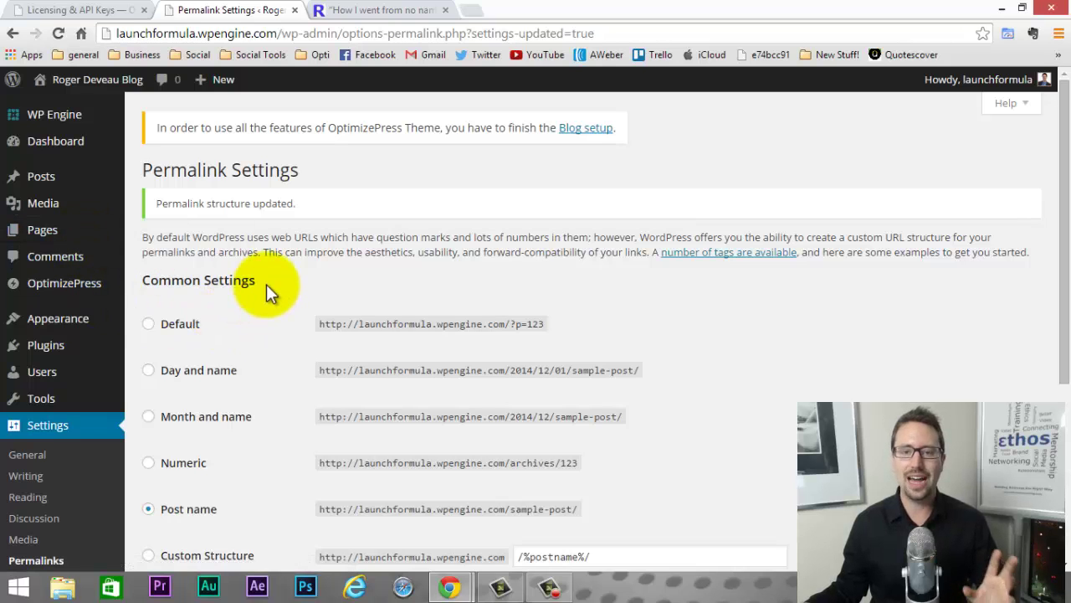
{"action": "mouse_move", "coordinate": [81, 290]}
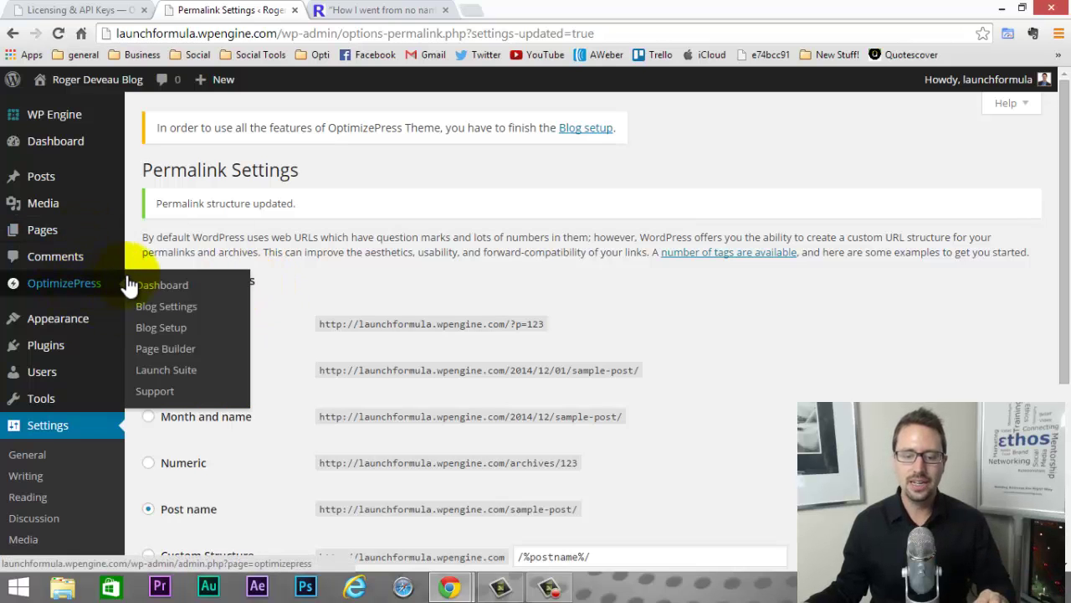
Return to the OptimizePress dashboard and expand Header & Logo Setup.
{"action": "left_click", "coordinate": [68, 281]}
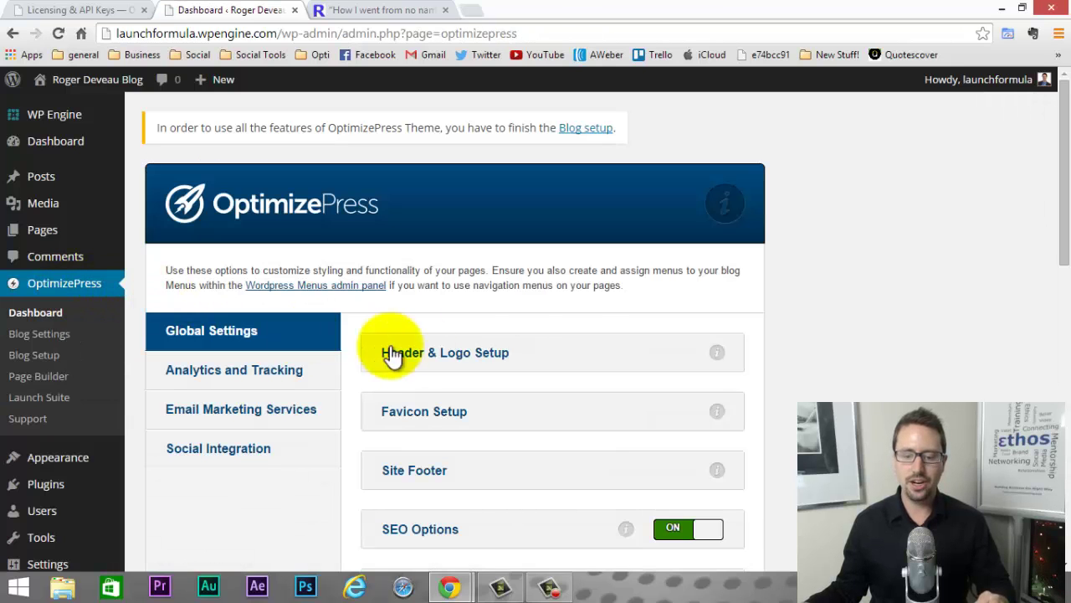
{"action": "scroll", "coordinate": [484, 356], "scroll_direction": "down", "scroll_amount": 2}
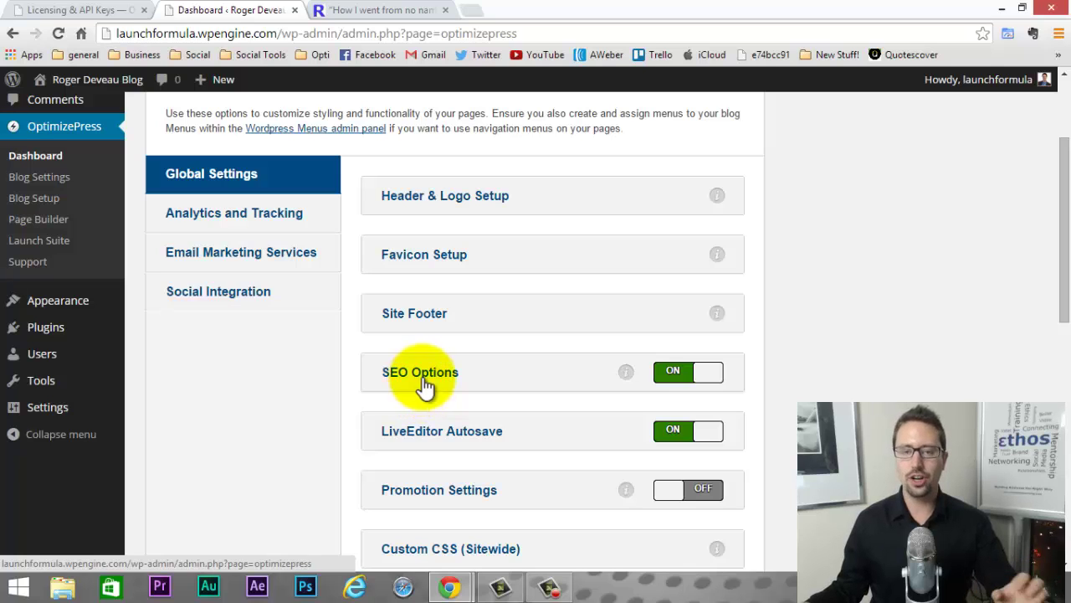
{"action": "left_click", "coordinate": [466, 201]}
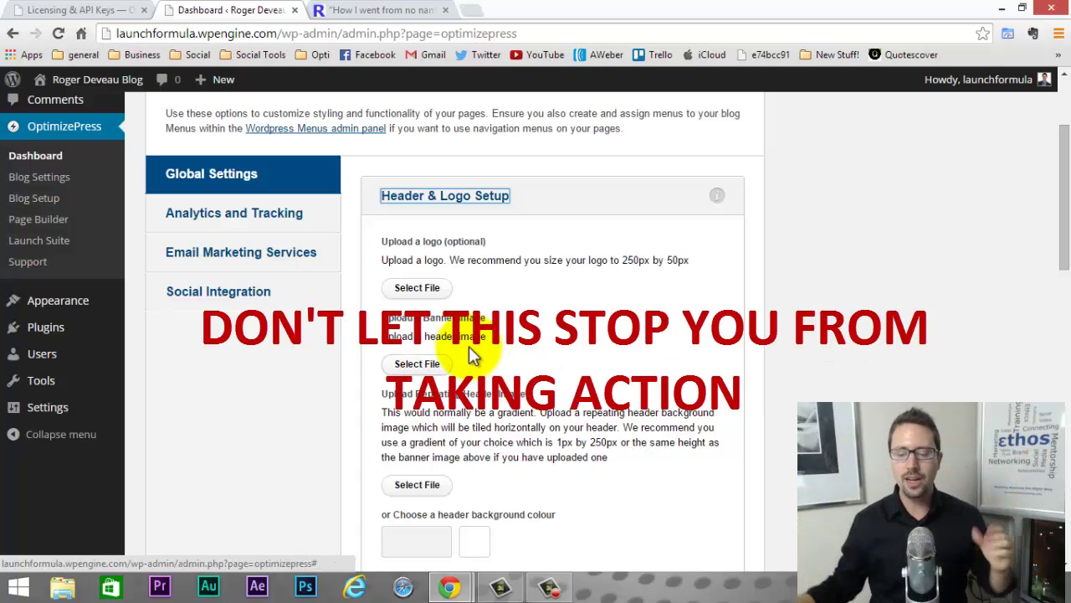
Upload a logo image from Pictures > Backgrounds and insert it as the site logo.
{"action": "left_click", "coordinate": [418, 287]}
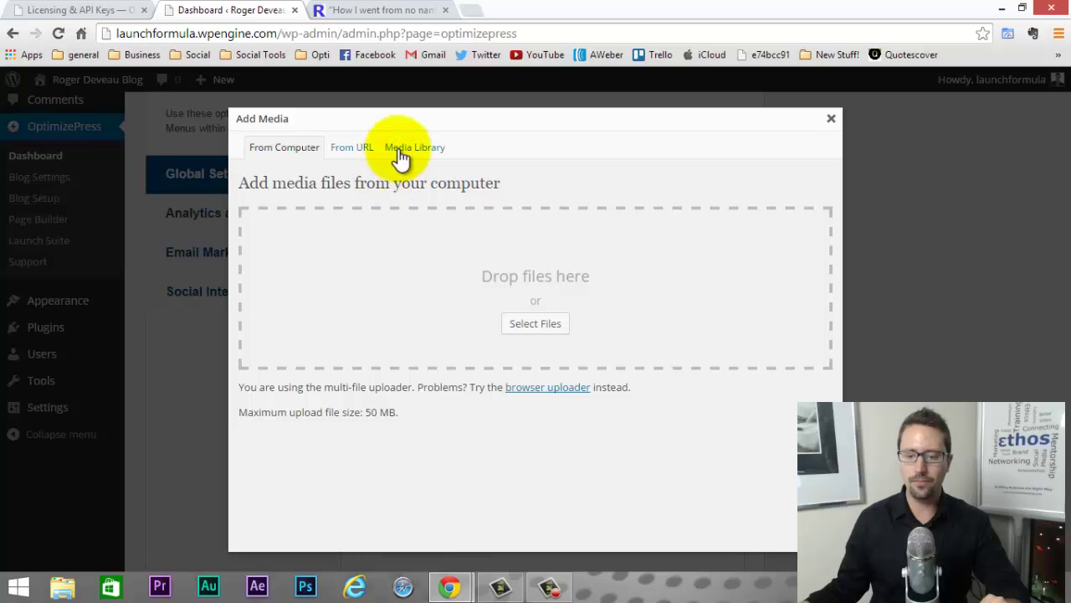
{"action": "left_click", "coordinate": [540, 324]}
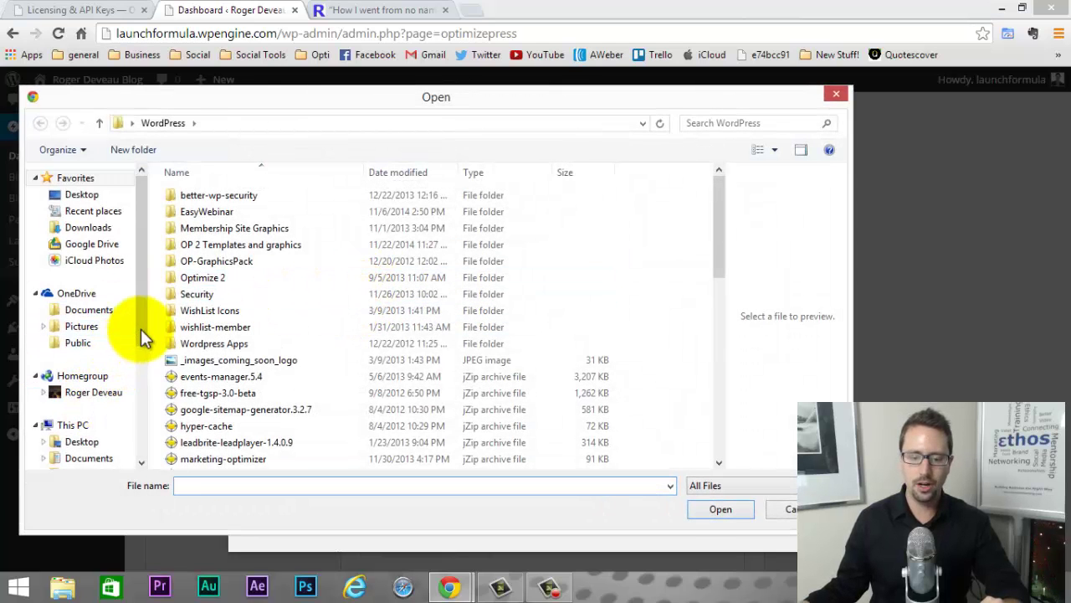
{"action": "scroll", "coordinate": [141, 333], "scroll_direction": "down", "scroll_amount": 2}
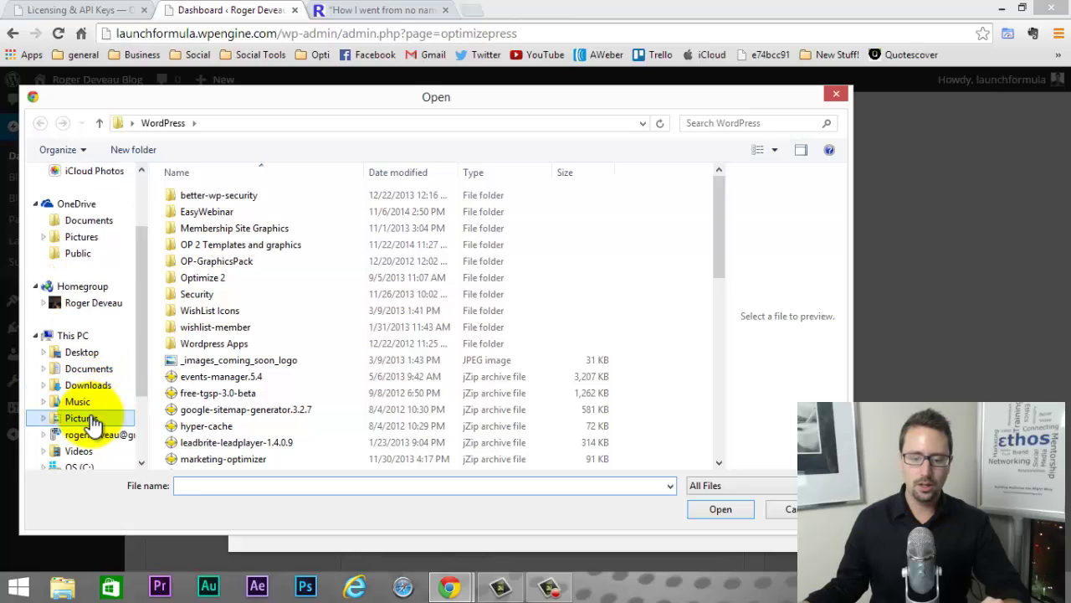
{"action": "left_click", "coordinate": [93, 418]}
{"action": "left_click", "coordinate": [228, 215]}
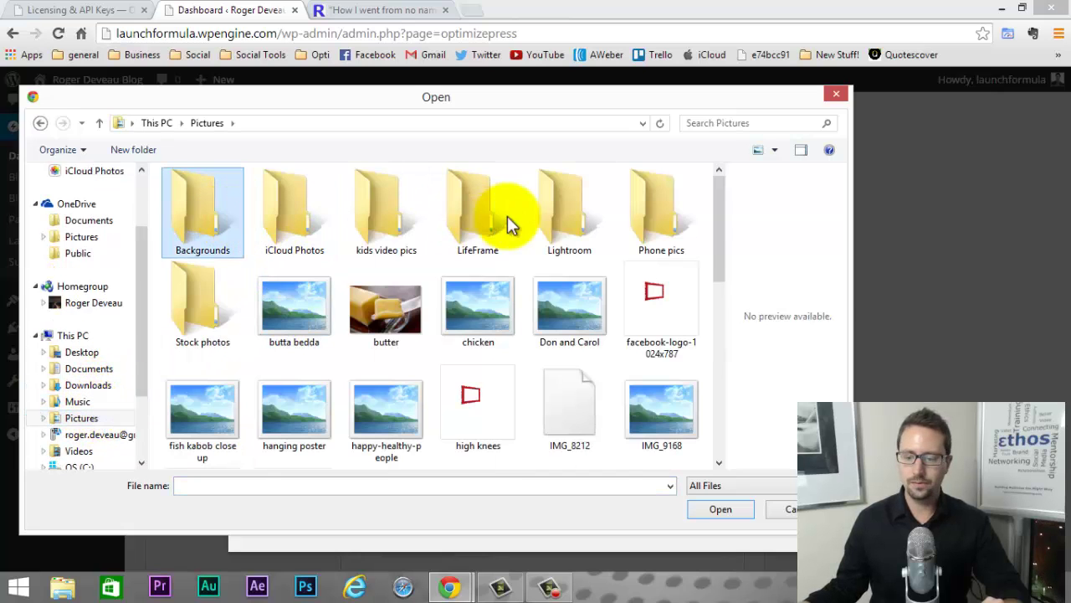
{"action": "double_click", "coordinate": [202, 222]}
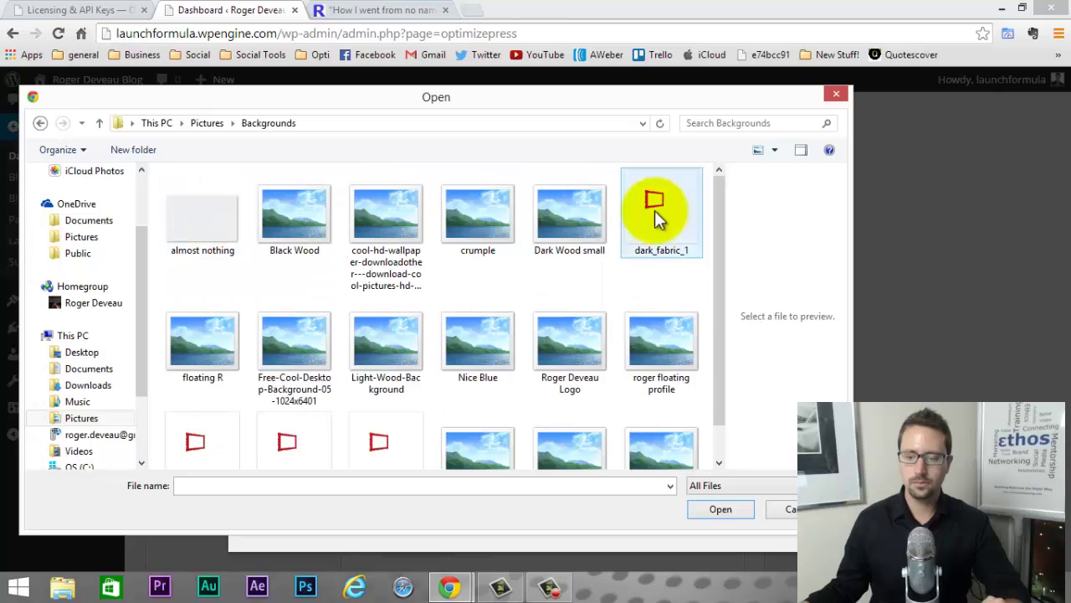
{"action": "scroll", "coordinate": [710, 288], "scroll_direction": "down", "scroll_amount": 1}
{"action": "double_click", "coordinate": [601, 333]}
{"action": "scroll", "coordinate": [601, 331], "scroll_direction": "down", "scroll_amount": 10}
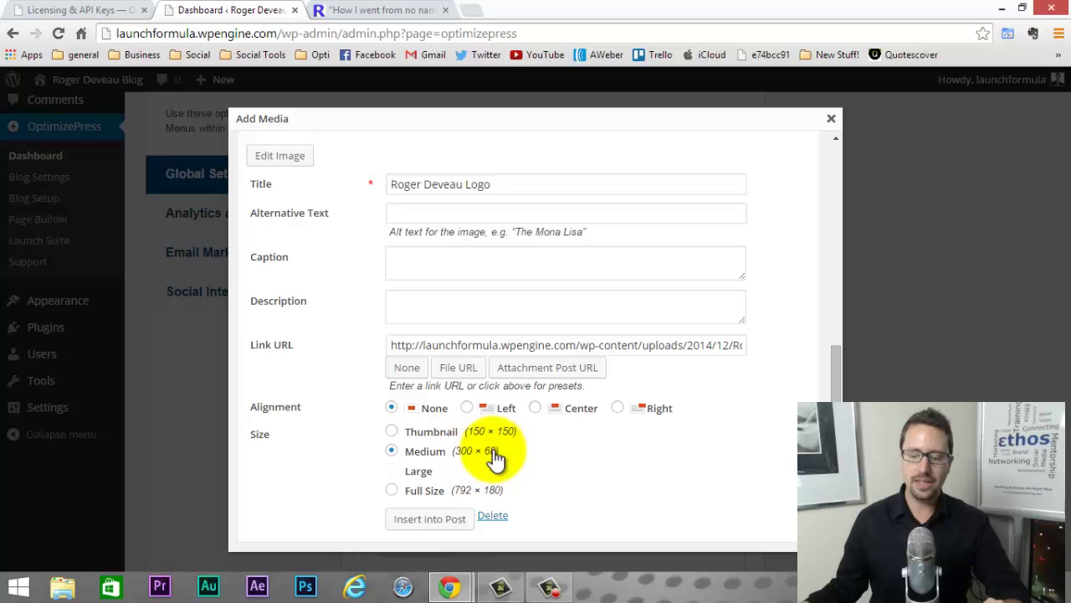
{"action": "left_click", "coordinate": [430, 519]}
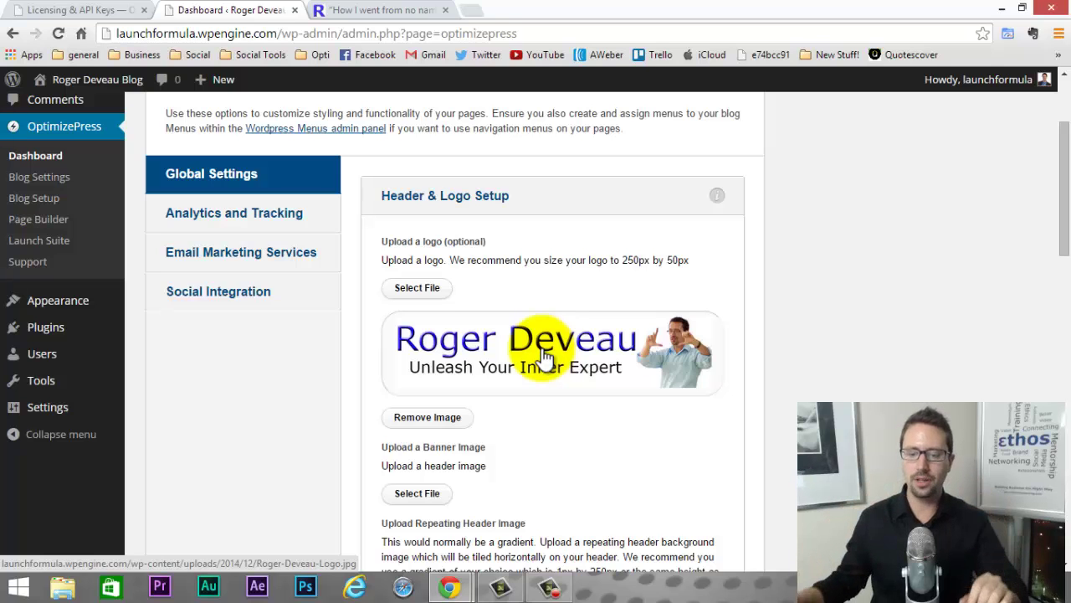
Set the header background colour to #ffffff with the colour picker.
{"action": "scroll", "coordinate": [542, 352], "scroll_direction": "down", "scroll_amount": 3}
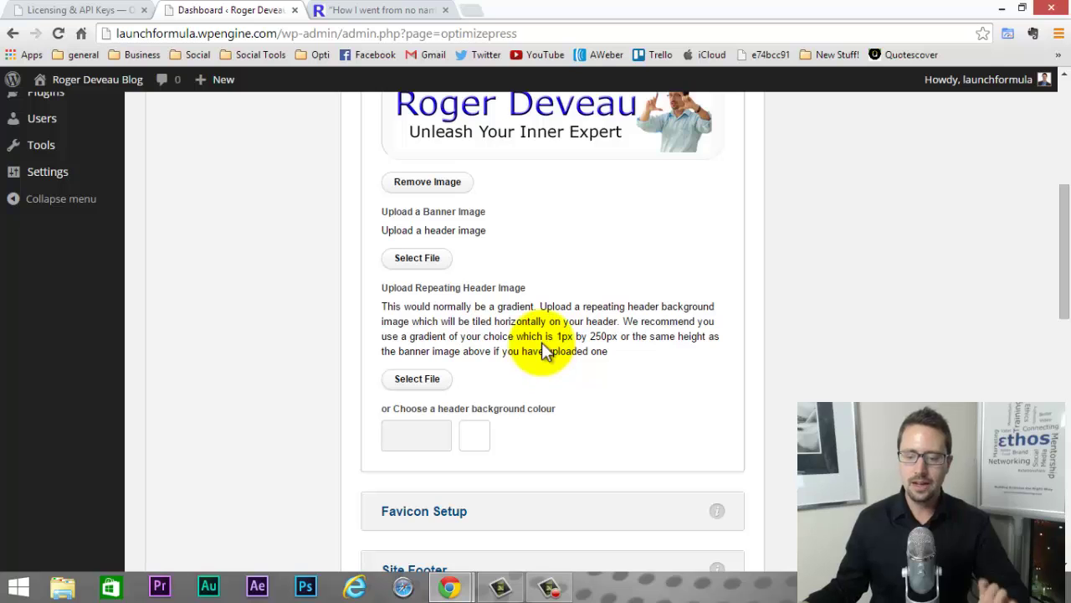
{"action": "scroll", "coordinate": [574, 321], "scroll_direction": "down", "scroll_amount": 1}
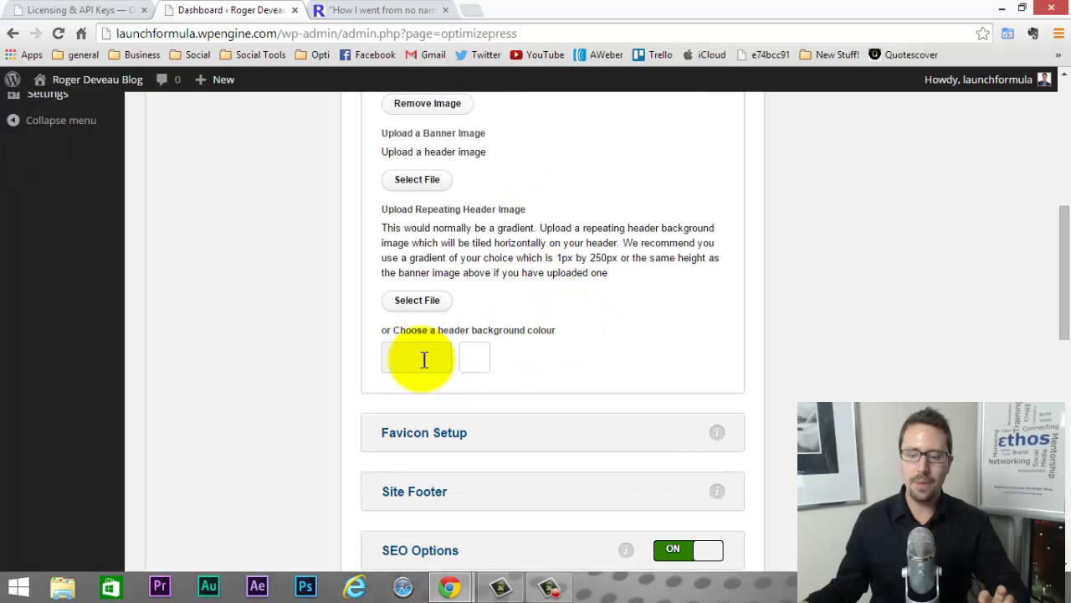
{"action": "left_click", "coordinate": [476, 361]}
{"action": "mouse_move", "coordinate": [546, 418]}
{"action": "left_mouse_down"}
{"action": "mouse_move", "coordinate": [552, 426]}
{"action": "mouse_move", "coordinate": [509, 471]}
{"action": "mouse_move", "coordinate": [561, 369]}
{"action": "mouse_move", "coordinate": [531, 401]}
{"action": "mouse_move", "coordinate": [576, 411]}
{"action": "left_mouse_up"}
{"action": "left_click", "coordinate": [478, 490]}
{"action": "left_click", "coordinate": [529, 437]}
{"action": "left_click", "coordinate": [606, 340]}
{"action": "scroll", "coordinate": [594, 333], "scroll_direction": "down", "scroll_amount": 1}
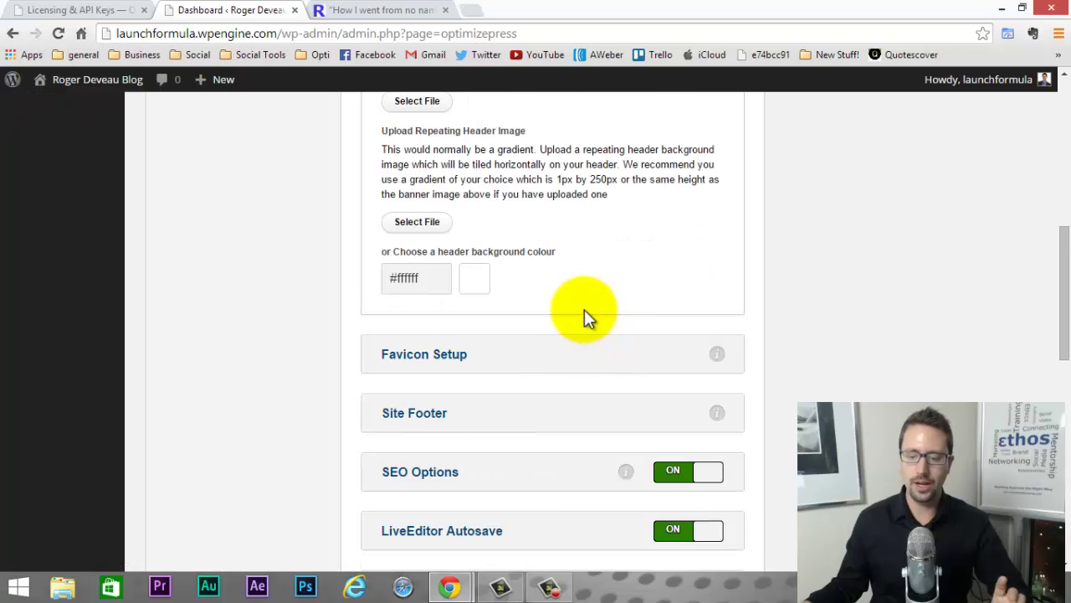
{"action": "scroll", "coordinate": [584, 312], "scroll_direction": "up", "scroll_amount": 3}
{"action": "scroll", "coordinate": [584, 311], "scroll_direction": "down", "scroll_amount": 3}
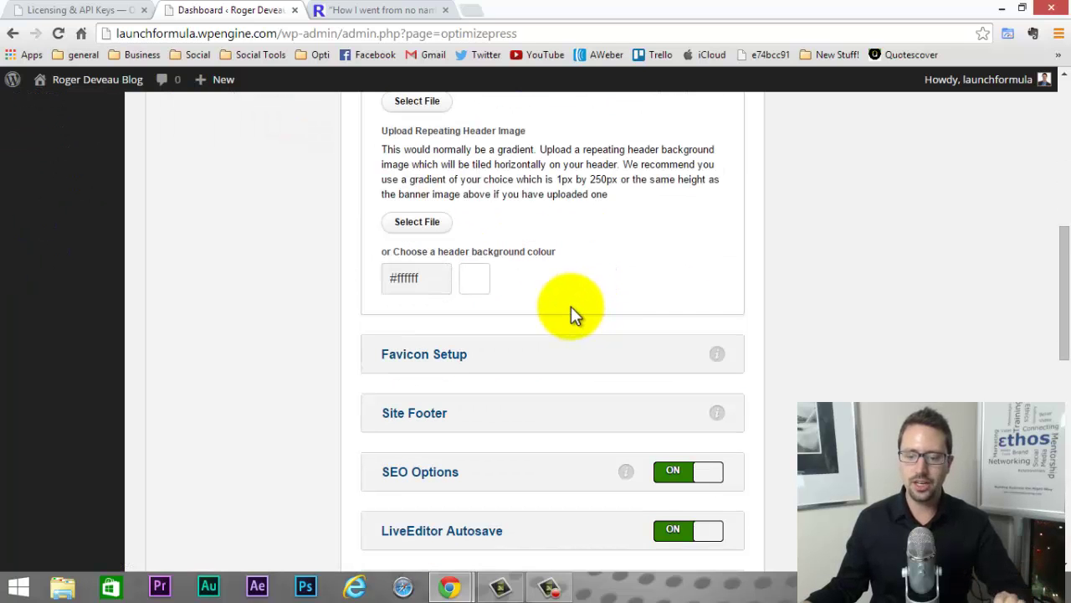
{"action": "scroll", "coordinate": [569, 305], "scroll_direction": "up", "scroll_amount": 1}
{"action": "scroll", "coordinate": [557, 299], "scroll_direction": "down", "scroll_amount": 1}
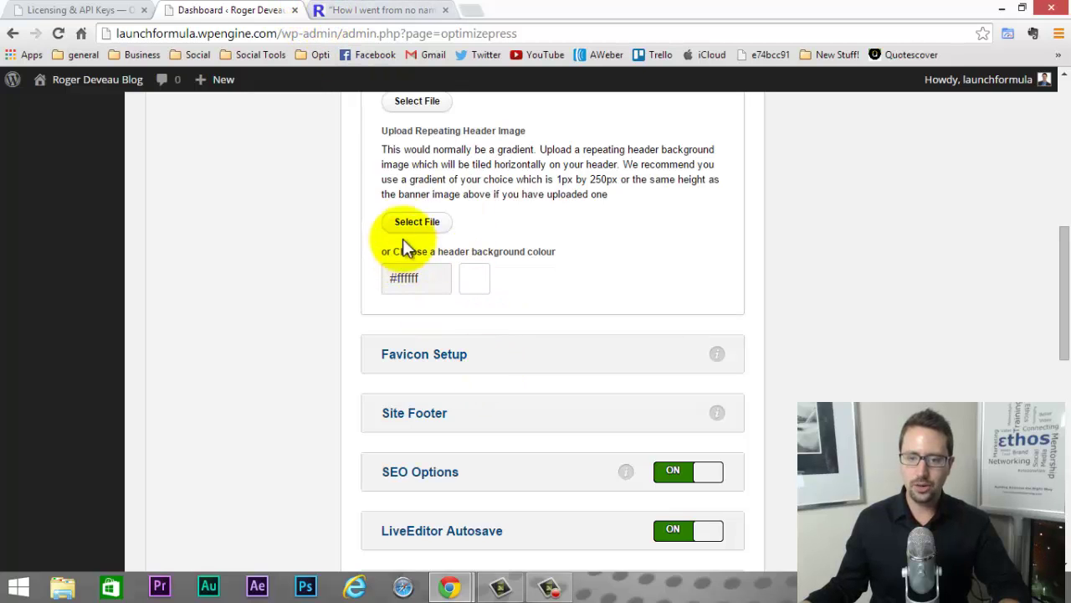
Under Favicon Setup, upload floating R.jpg and insert it as the site favicon.
{"action": "left_click", "coordinate": [442, 360]}
{"action": "left_click", "coordinate": [419, 446]}
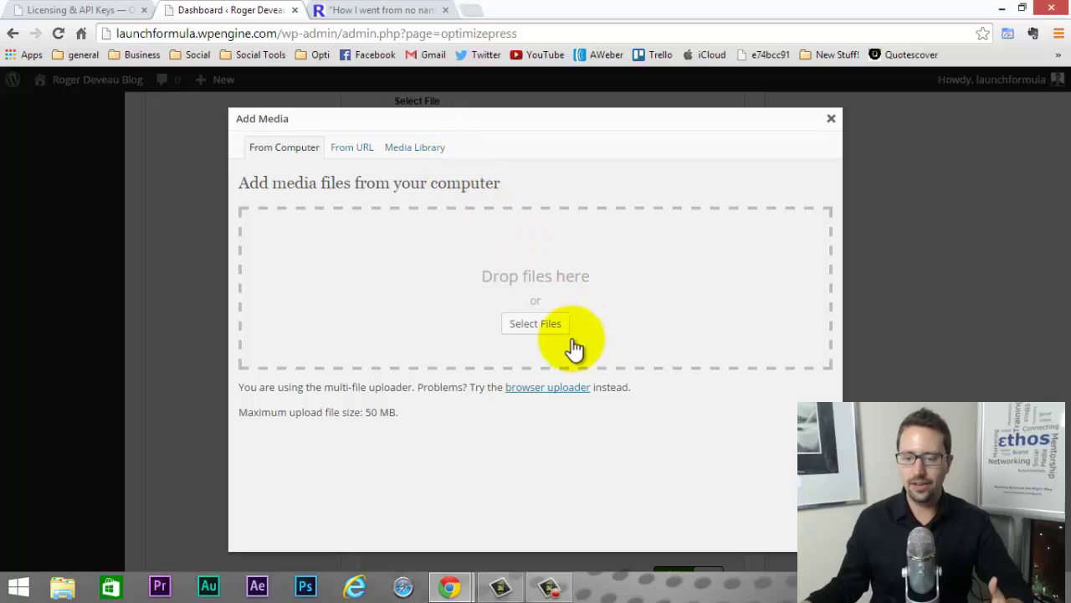
{"action": "left_click", "coordinate": [551, 327]}
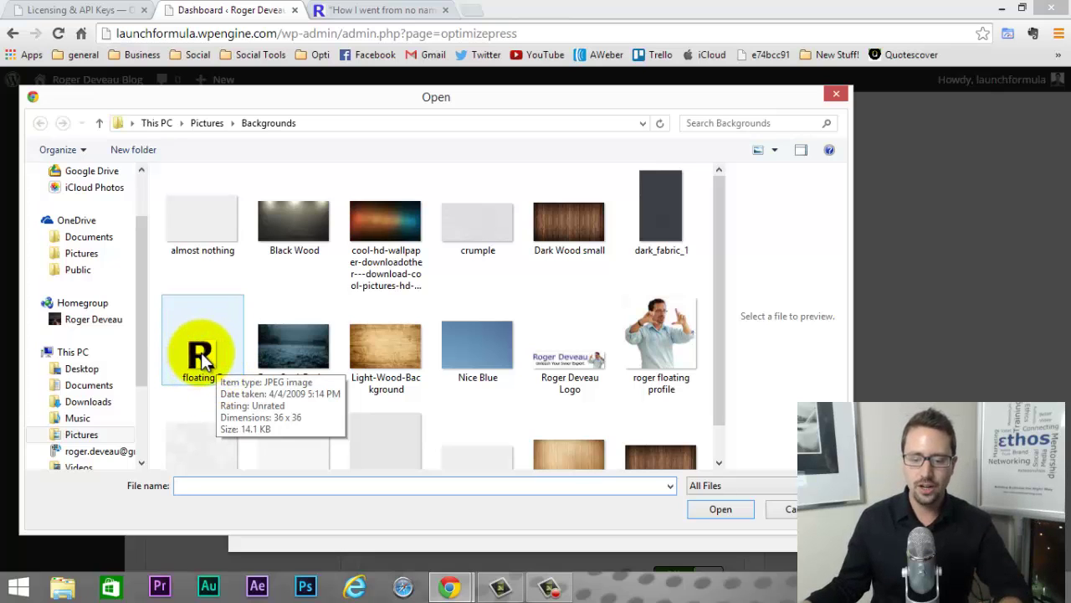
{"action": "left_click", "coordinate": [201, 352]}
{"action": "left_click", "coordinate": [718, 510]}
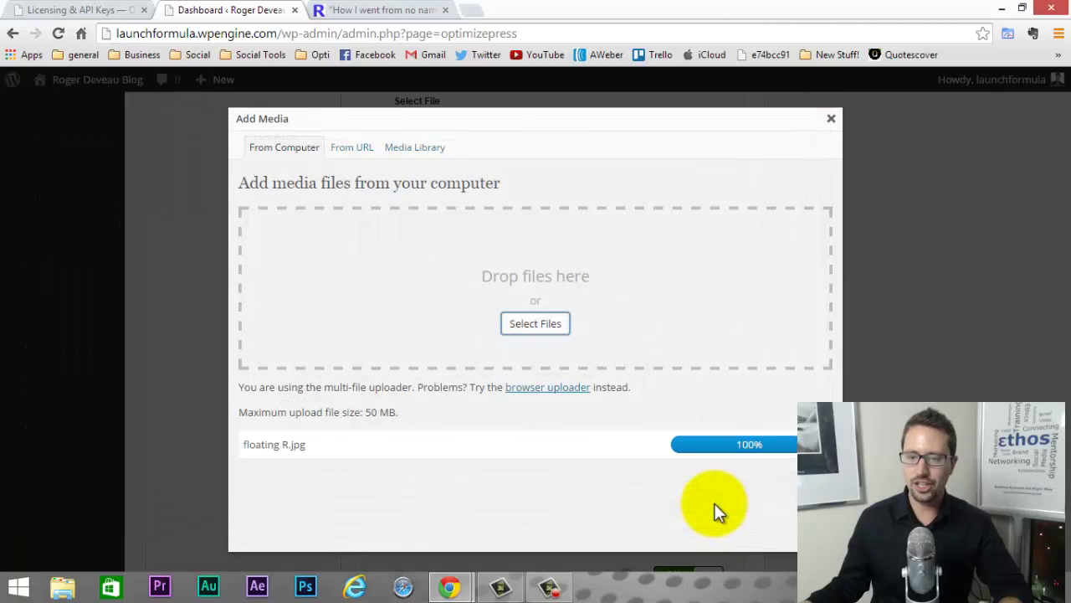
{"action": "scroll", "coordinate": [603, 403], "scroll_direction": "down", "scroll_amount": 2}
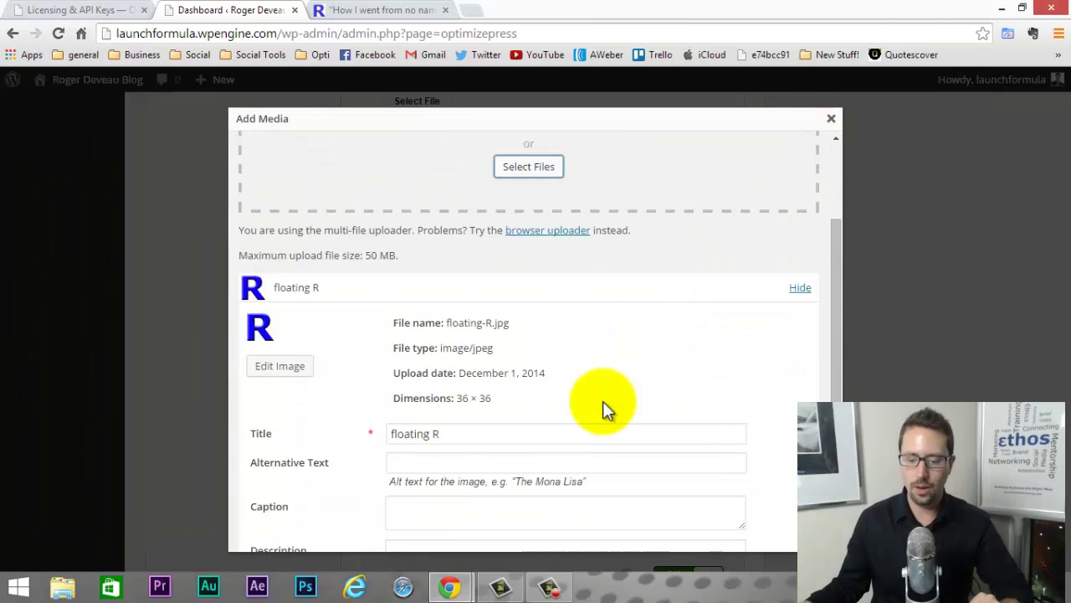
{"action": "scroll", "coordinate": [602, 403], "scroll_direction": "down", "scroll_amount": 3}
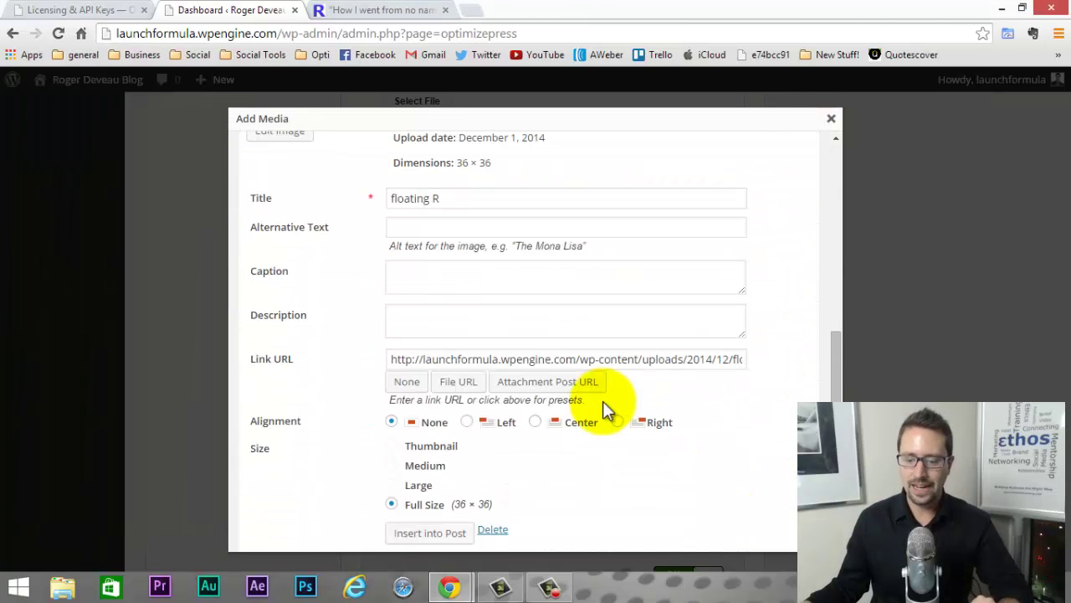
{"action": "left_click", "coordinate": [429, 519]}
{"action": "scroll", "coordinate": [528, 398], "scroll_direction": "down", "scroll_amount": 2}
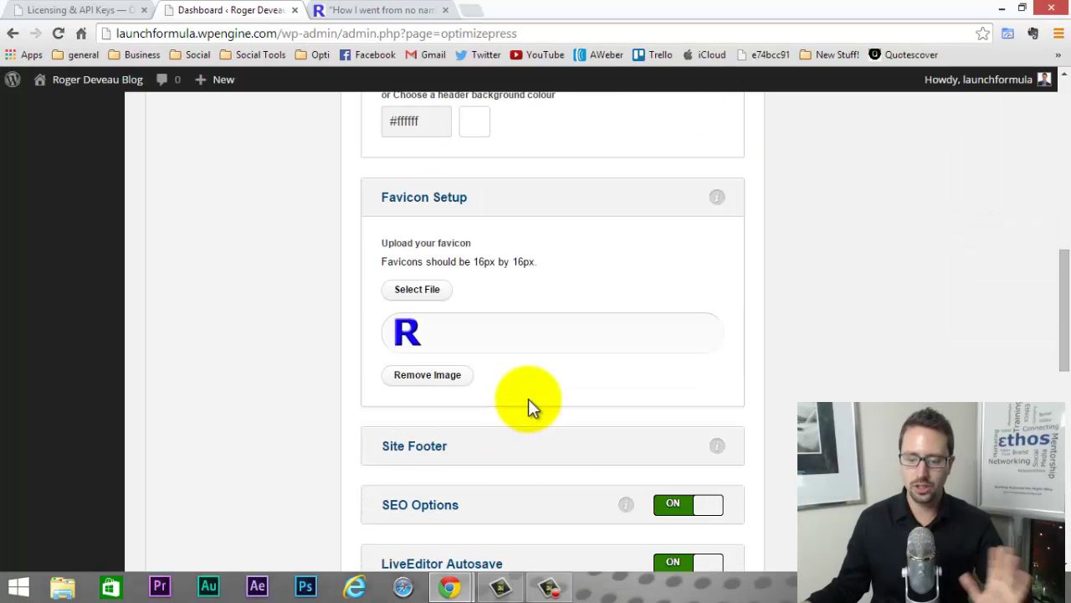
{"action": "scroll", "coordinate": [526, 396], "scroll_direction": "down", "scroll_amount": 2}
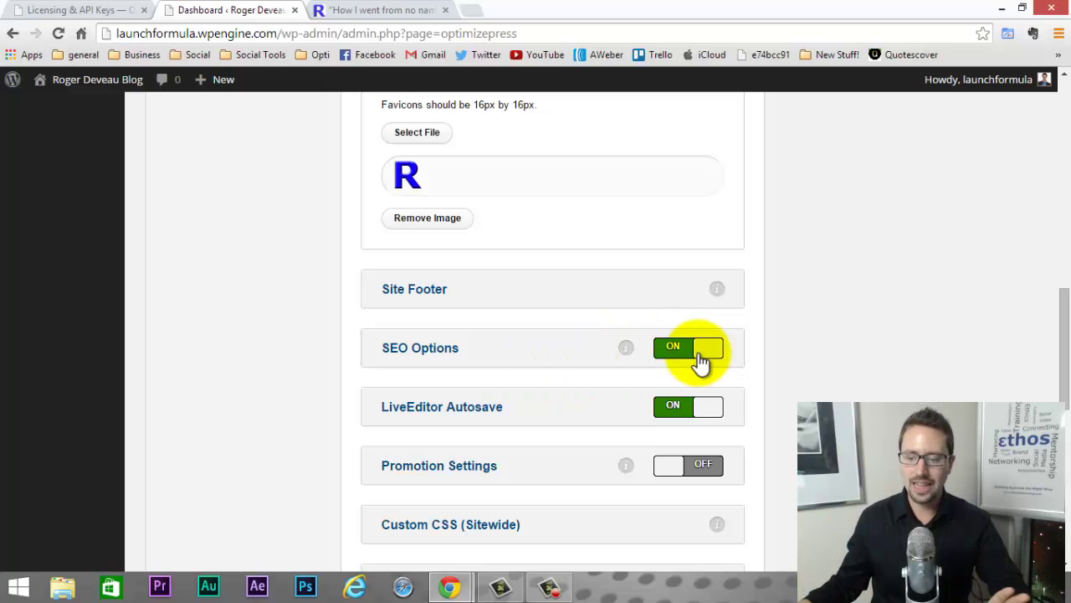
Save the OptimizePress Global Settings, getting the 'Your settings have been updated' message.
{"action": "scroll", "coordinate": [757, 356], "scroll_direction": "down", "scroll_amount": 1}
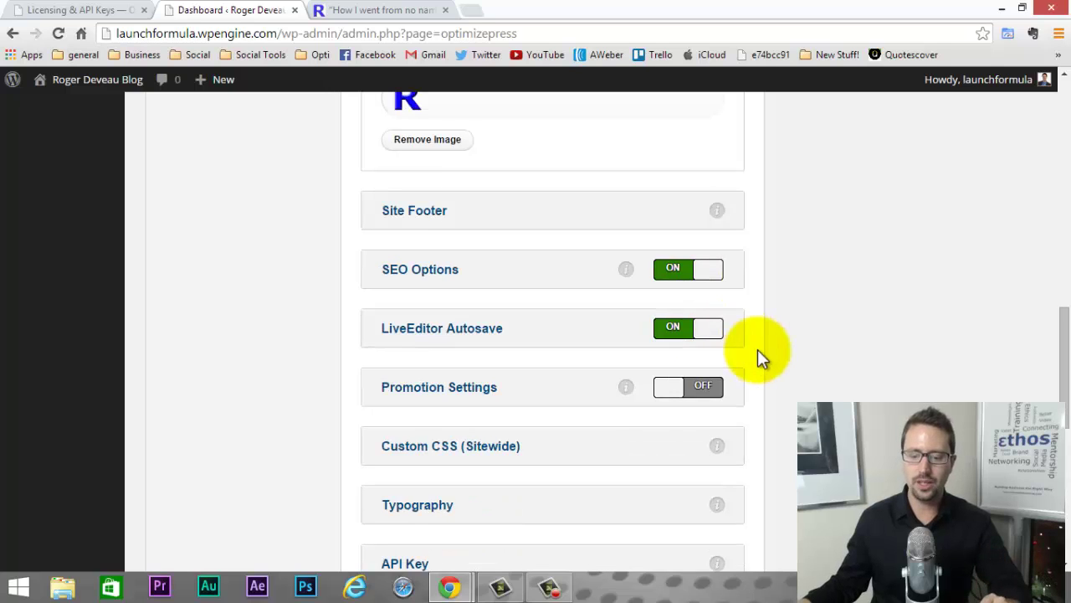
{"action": "scroll", "coordinate": [769, 345], "scroll_direction": "down", "scroll_amount": 1}
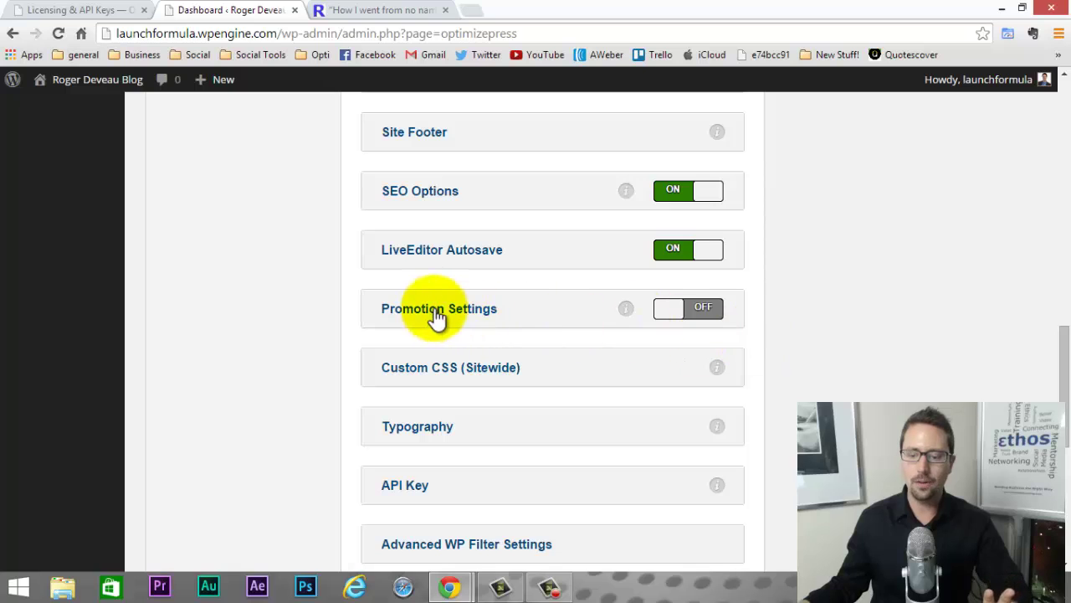
{"action": "scroll", "coordinate": [802, 334], "scroll_direction": "down", "scroll_amount": 3}
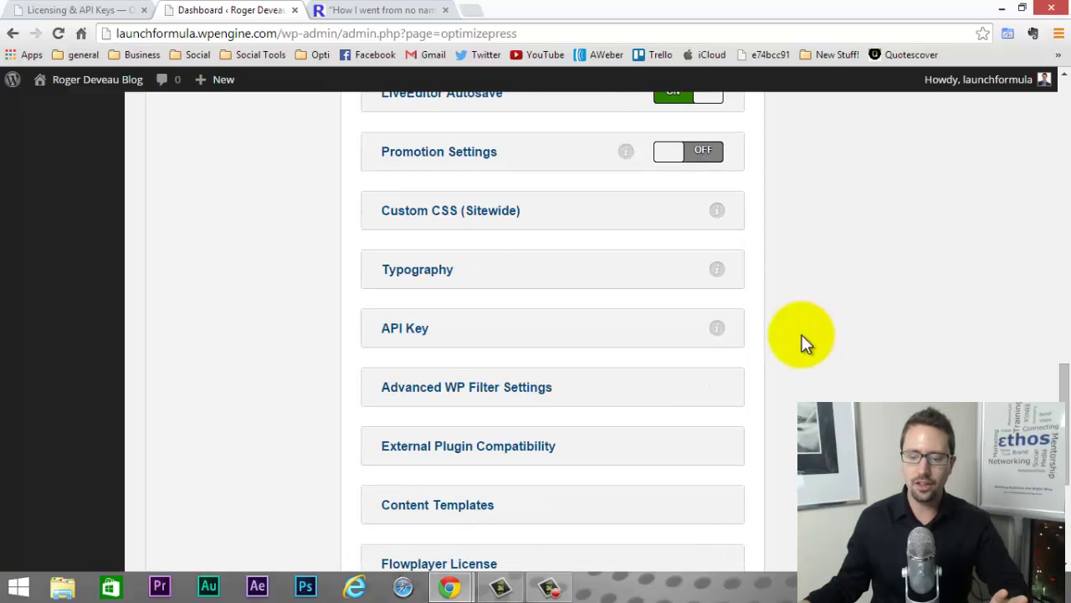
{"action": "scroll", "coordinate": [802, 339], "scroll_direction": "down", "scroll_amount": 1}
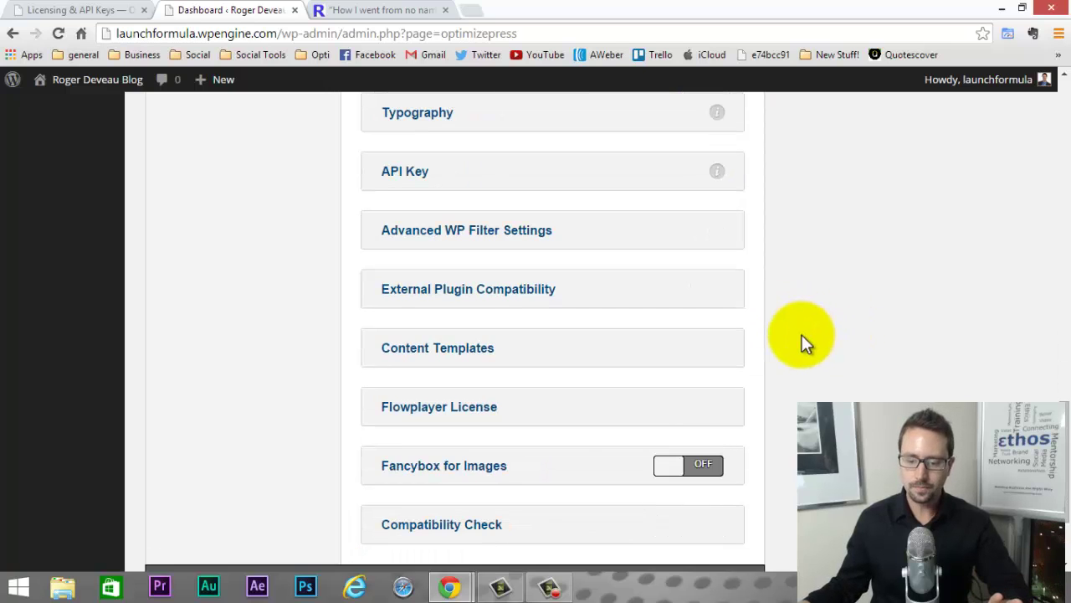
{"action": "scroll", "coordinate": [802, 339], "scroll_direction": "up", "scroll_amount": 4}
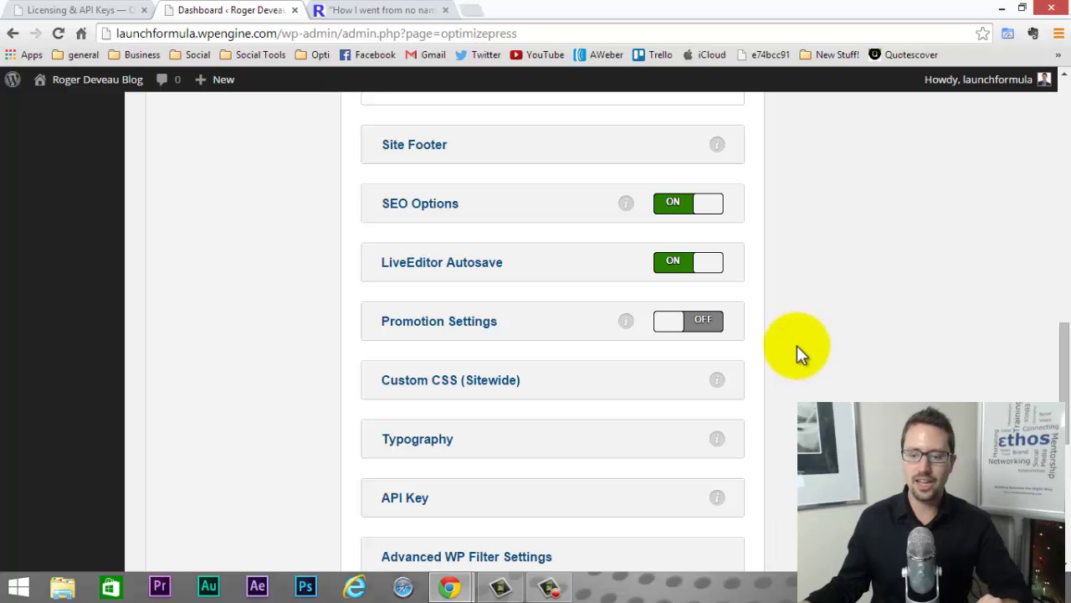
{"action": "scroll", "coordinate": [797, 343], "scroll_direction": "up", "scroll_amount": 6}
{"action": "scroll", "coordinate": [797, 342], "scroll_direction": "down", "scroll_amount": 7}
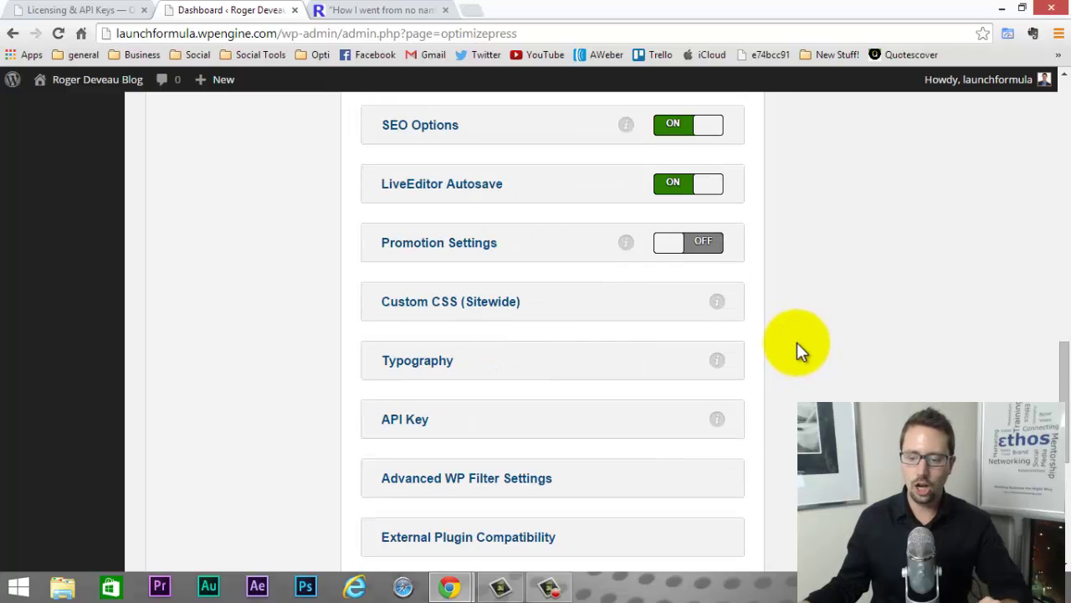
{"action": "scroll", "coordinate": [797, 343], "scroll_direction": "down", "scroll_amount": 5}
{"action": "left_click", "coordinate": [680, 462]}
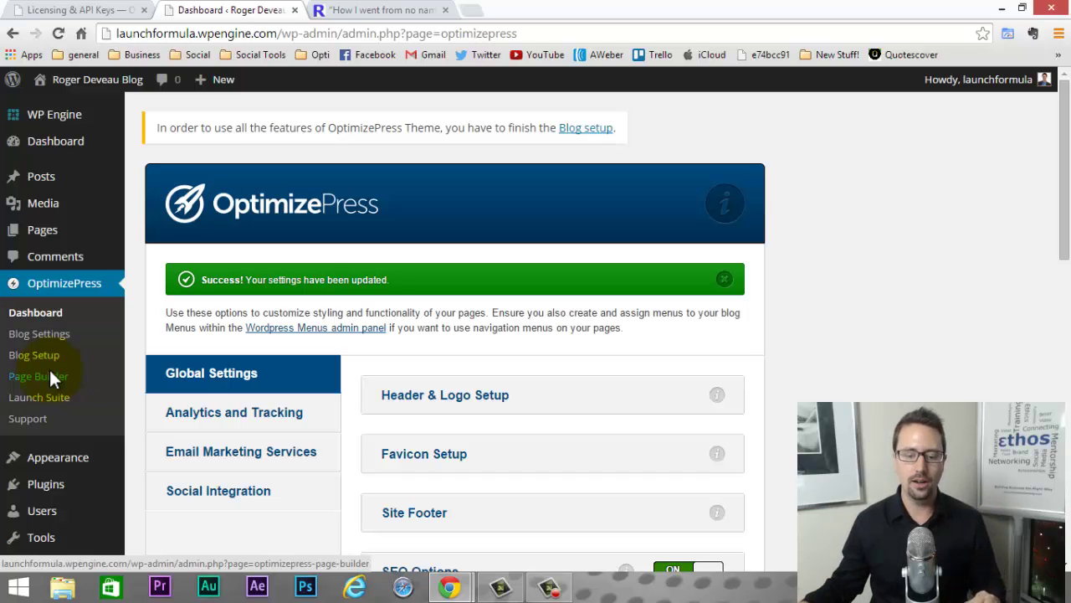
Start a new OptimizePress page named 'Webinar' with the permalink 'webinar'.
{"action": "left_click", "coordinate": [38, 376]}
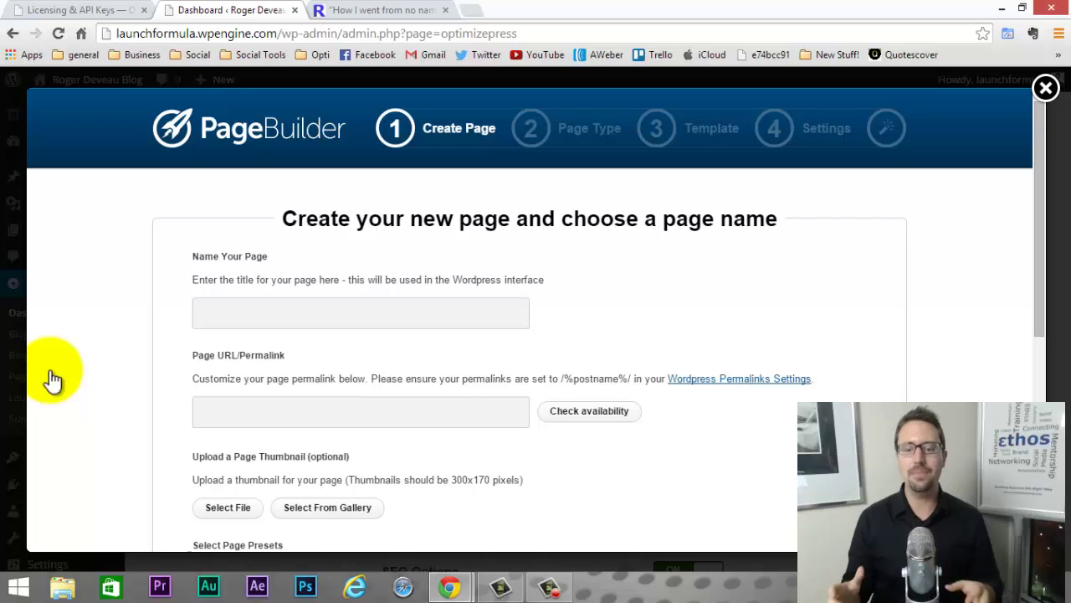
{"action": "left_click", "coordinate": [278, 311]}
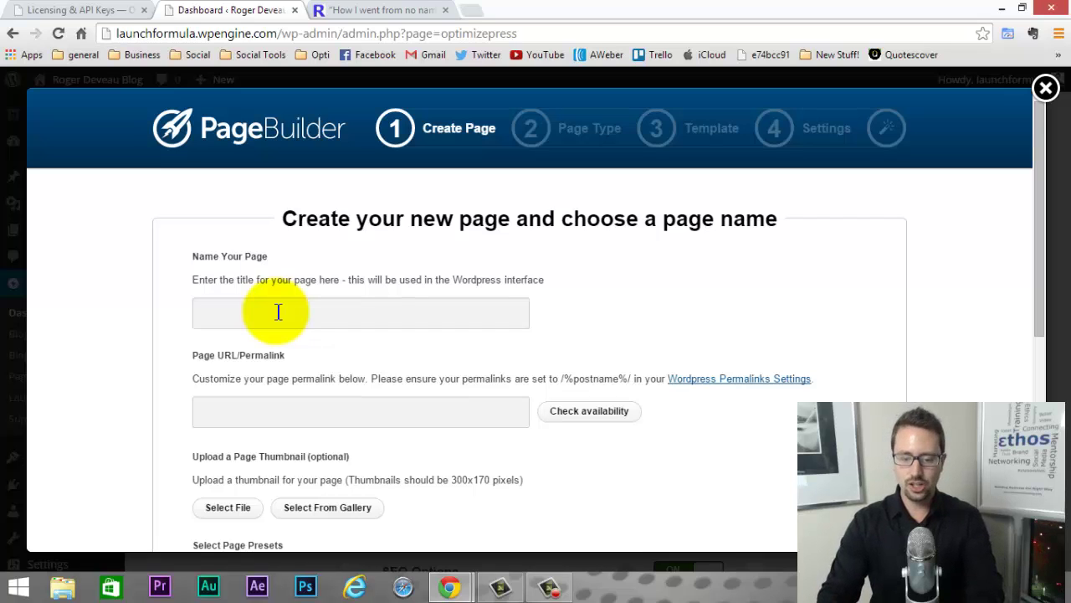
{"action": "type", "text": "Webinar"}
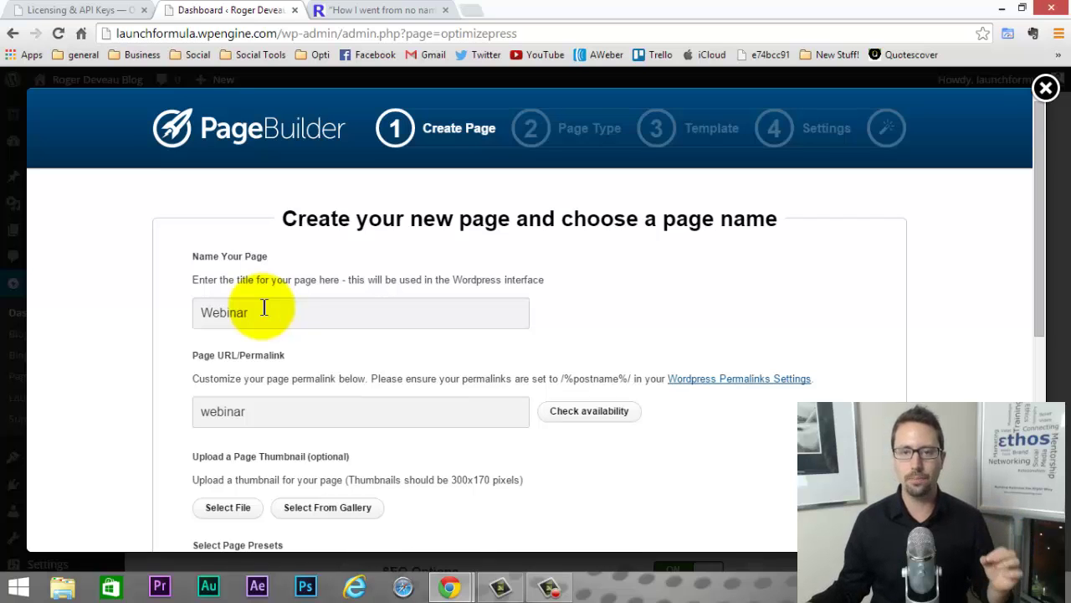
{"action": "left_click_drag", "start_coordinate": [263, 308], "coordinate": [192, 307]}
{"action": "left_click", "coordinate": [252, 411]}
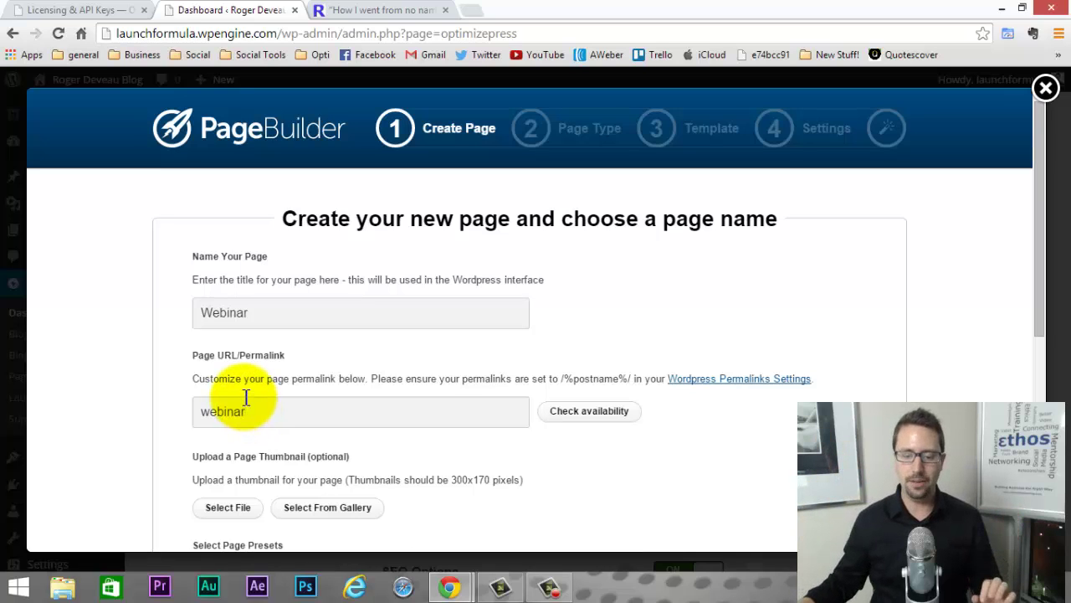
{"action": "left_click_drag", "start_coordinate": [258, 409], "coordinate": [156, 413]}
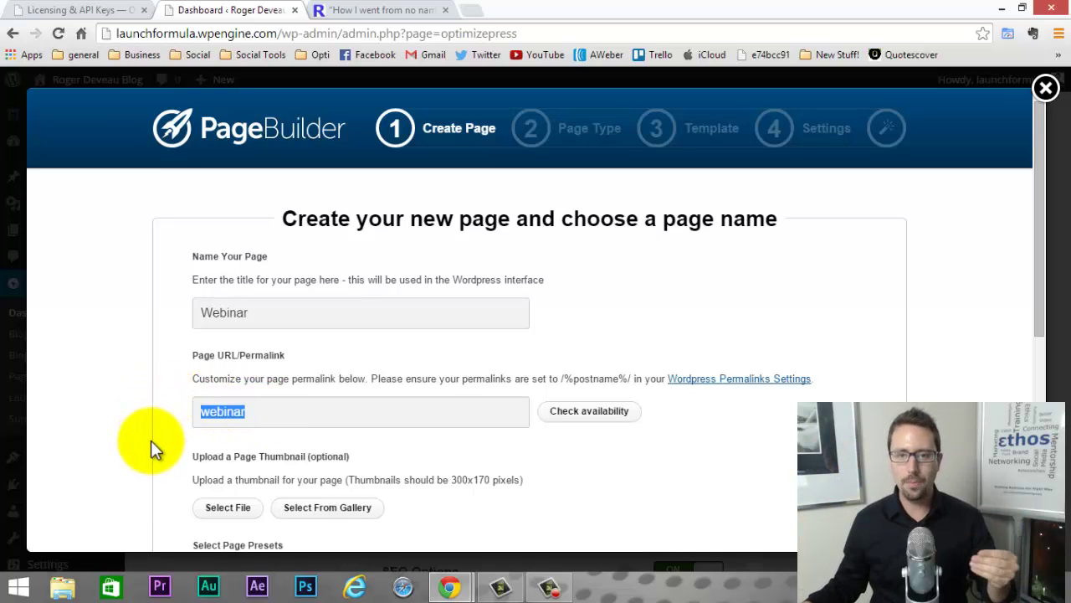
{"action": "scroll", "coordinate": [158, 431], "scroll_direction": "down", "scroll_amount": 5}
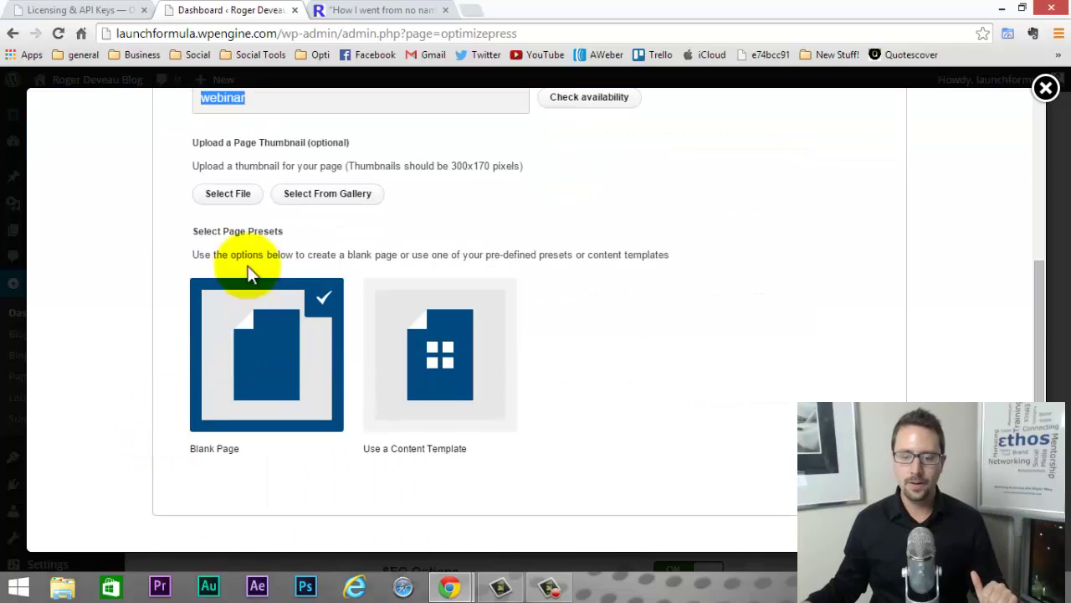
{"action": "scroll", "coordinate": [481, 263], "scroll_direction": "down", "scroll_amount": 1}
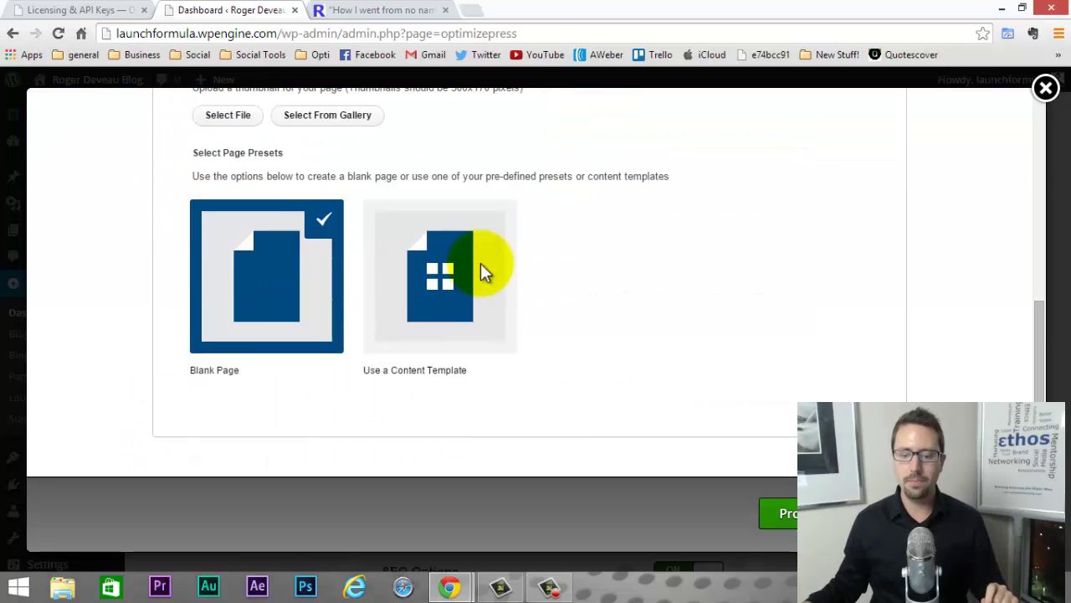
{"action": "scroll", "coordinate": [230, 308], "scroll_direction": "up", "scroll_amount": 1}
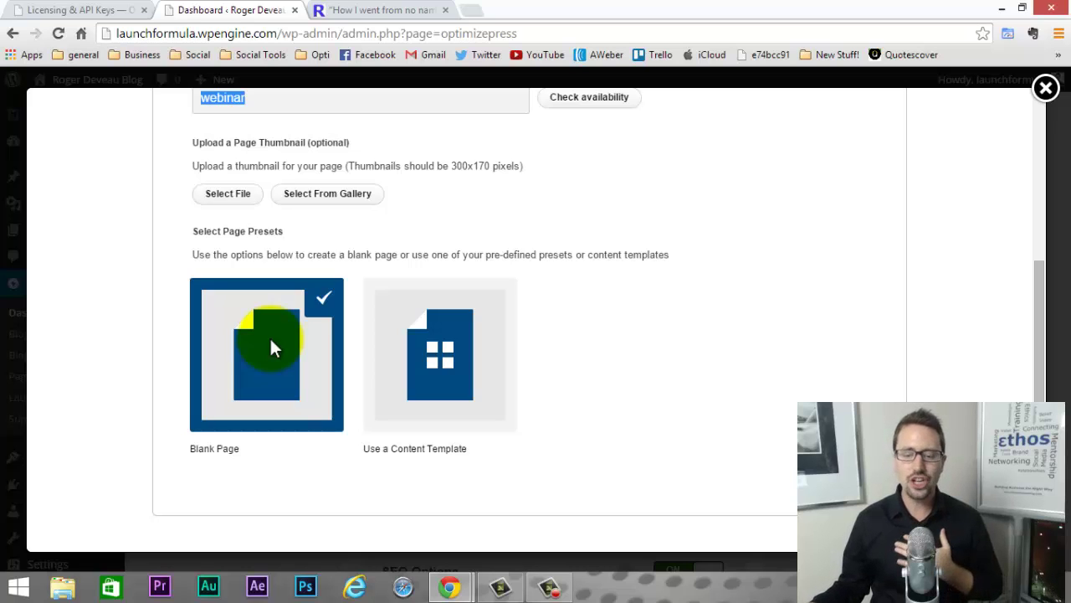
Choose the Webinar Registration 1-Host Style 3 content template from the Webinar Pages templates.
{"action": "left_click", "coordinate": [428, 345]}
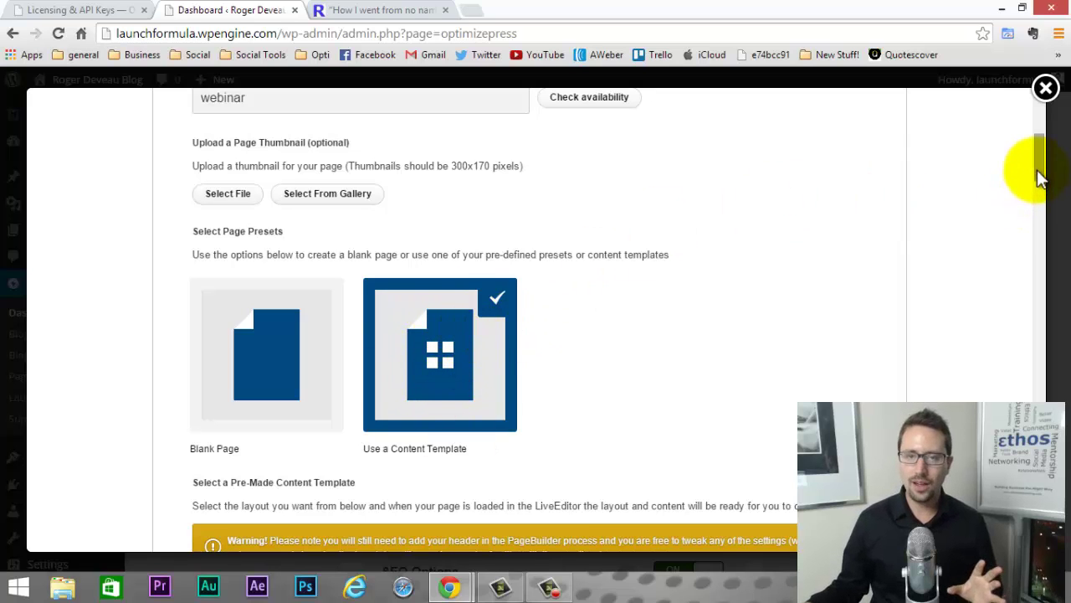
{"action": "left_click_drag", "start_coordinate": [1041, 177], "coordinate": [1014, 232]}
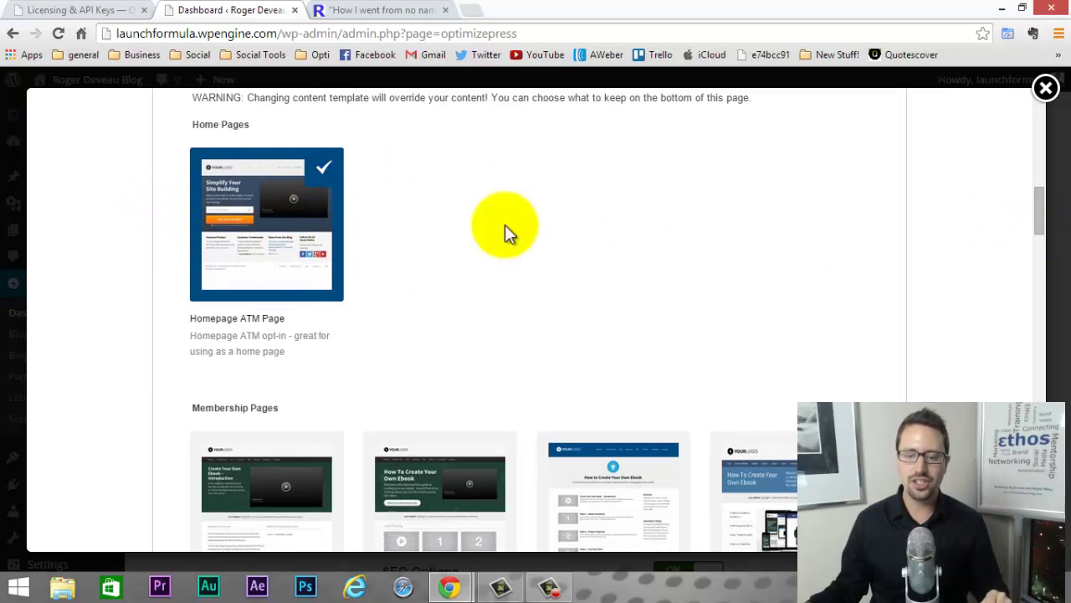
{"action": "left_click_drag", "start_coordinate": [1045, 201], "coordinate": [1039, 436]}
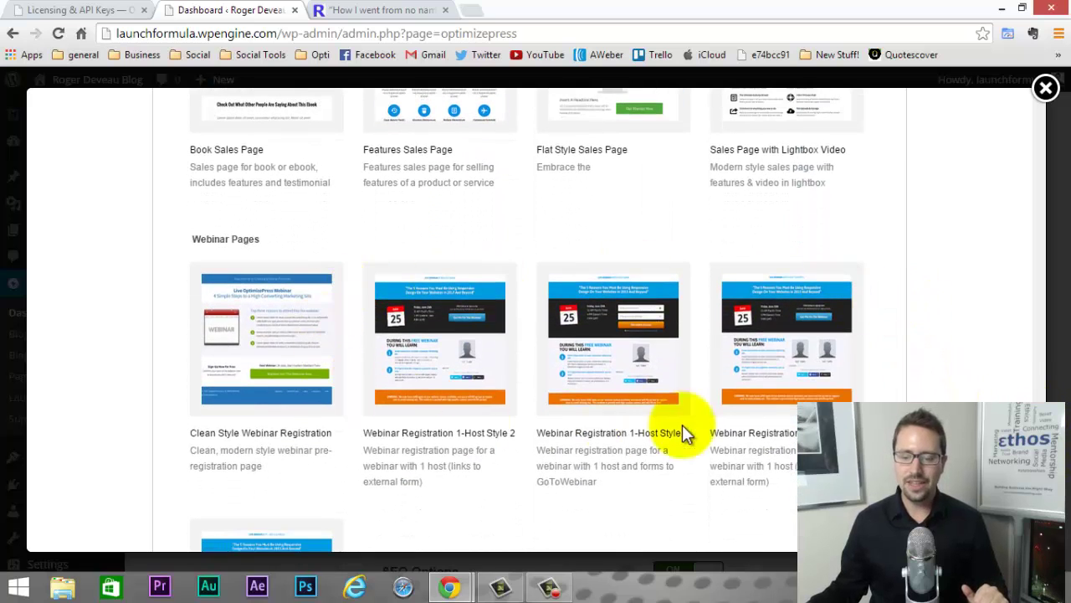
{"action": "scroll", "coordinate": [634, 411], "scroll_direction": "down", "scroll_amount": 3}
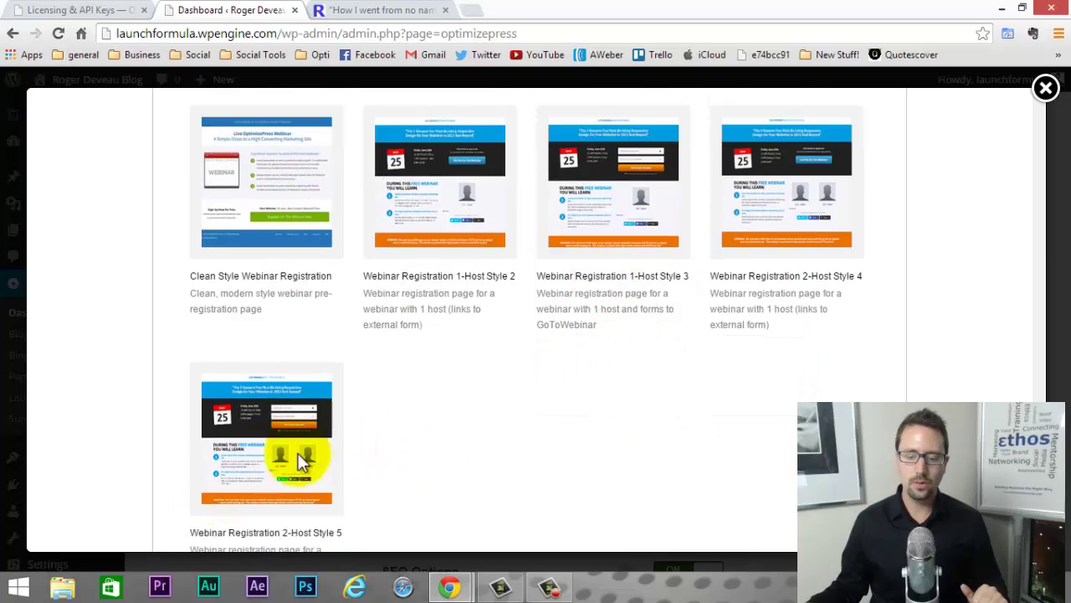
{"action": "left_click", "coordinate": [297, 457]}
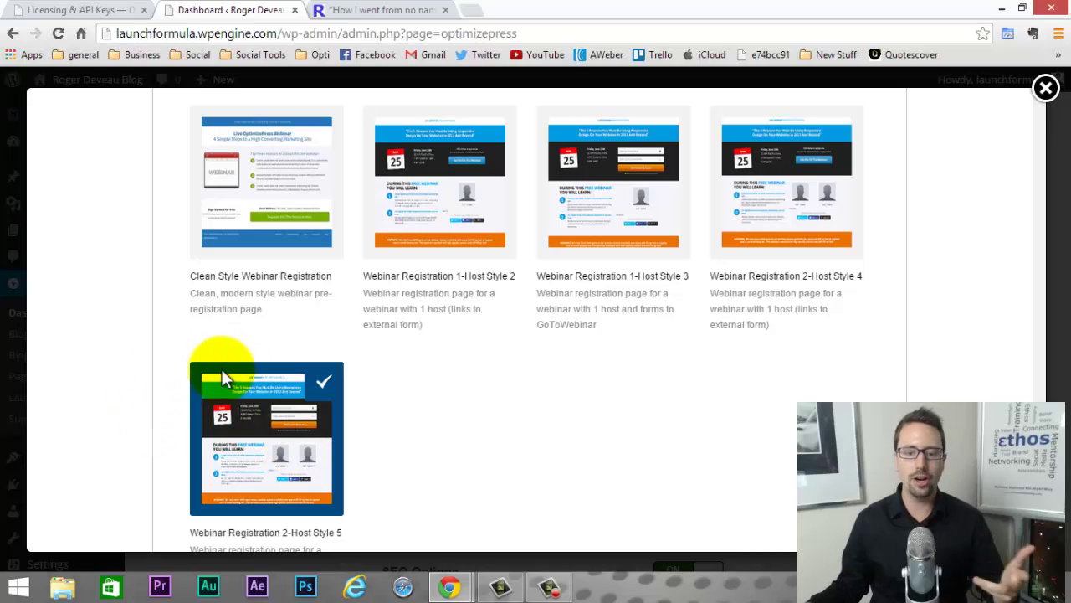
{"action": "scroll", "coordinate": [223, 375], "scroll_direction": "up", "scroll_amount": 1}
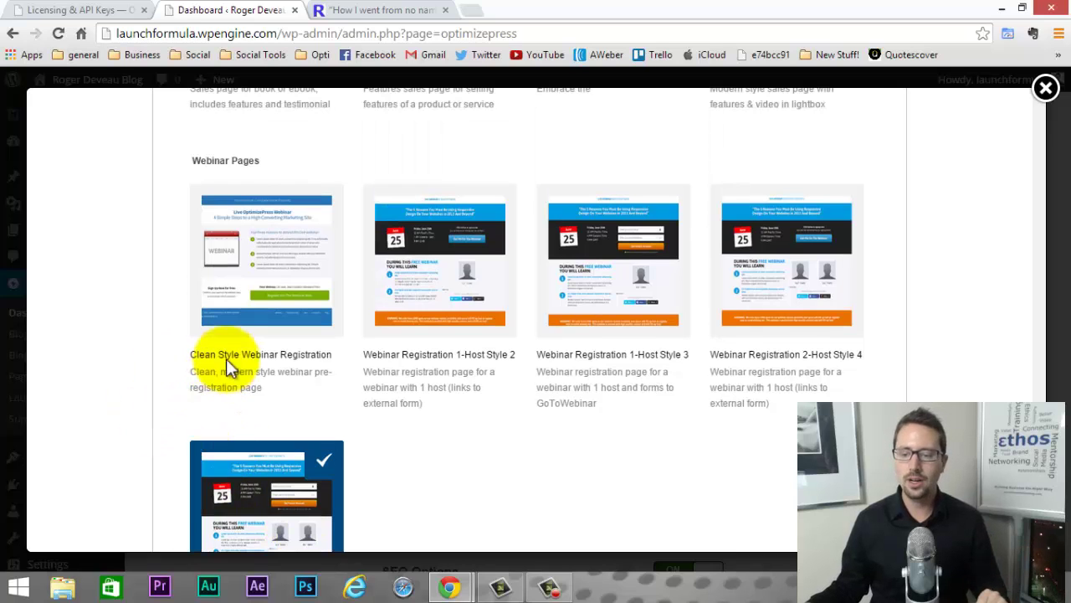
{"action": "left_click", "coordinate": [625, 270]}
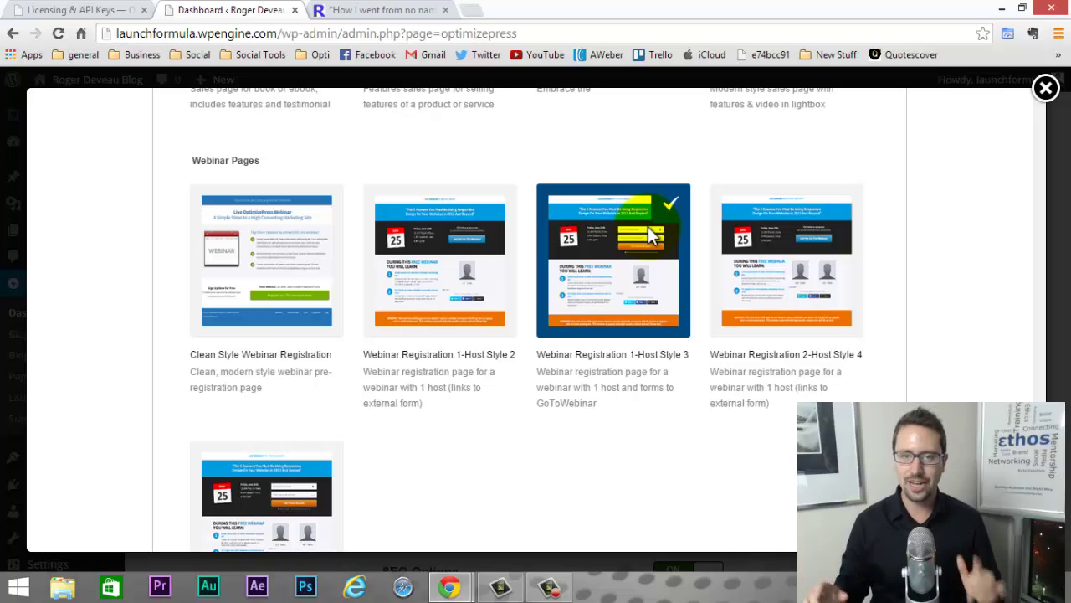
Preview the live webinar page's registration popup, close it, and return to the Dashboard tab.
{"action": "left_click", "coordinate": [387, 10]}
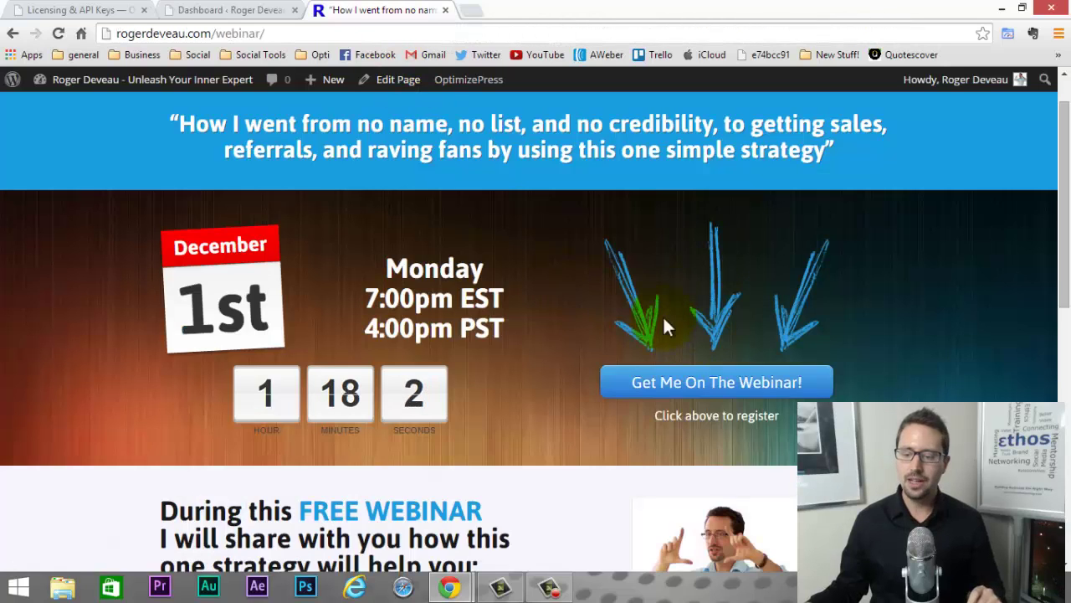
{"action": "left_click", "coordinate": [713, 387]}
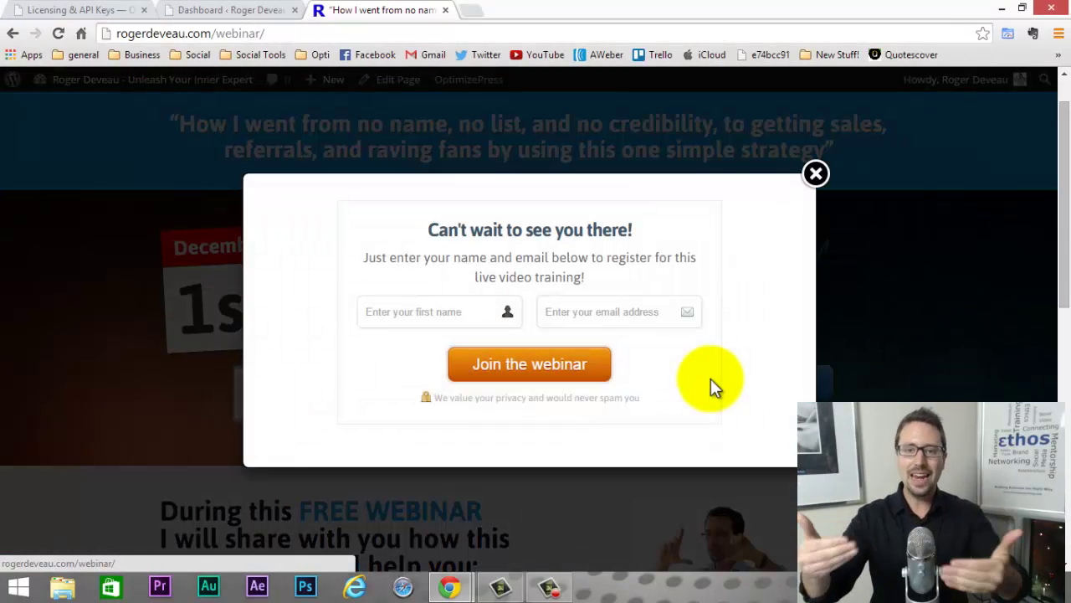
{"action": "left_click", "coordinate": [817, 178]}
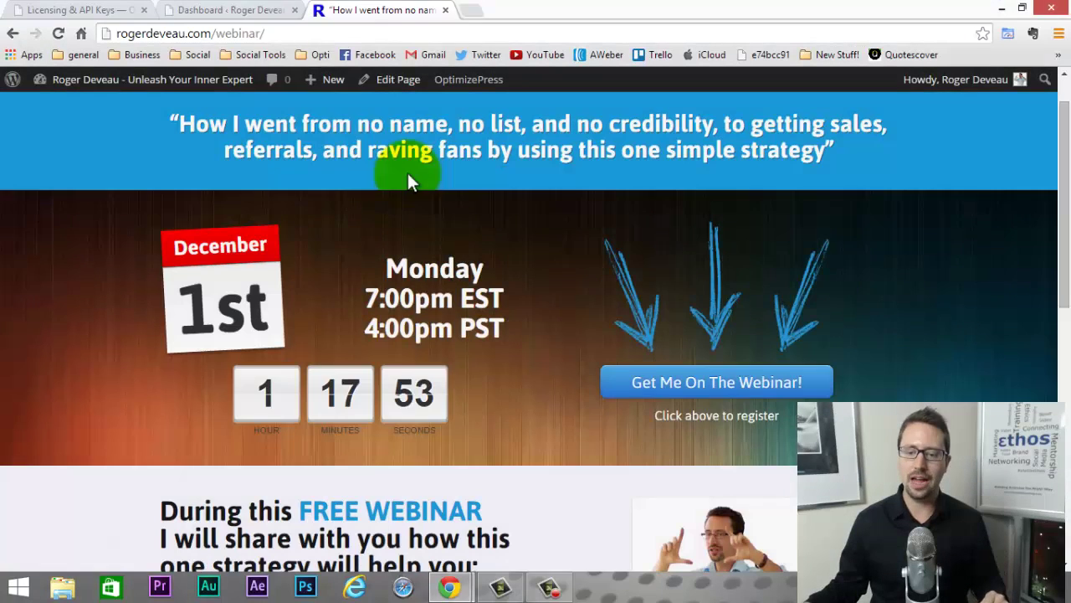
{"action": "left_click", "coordinate": [242, 8]}
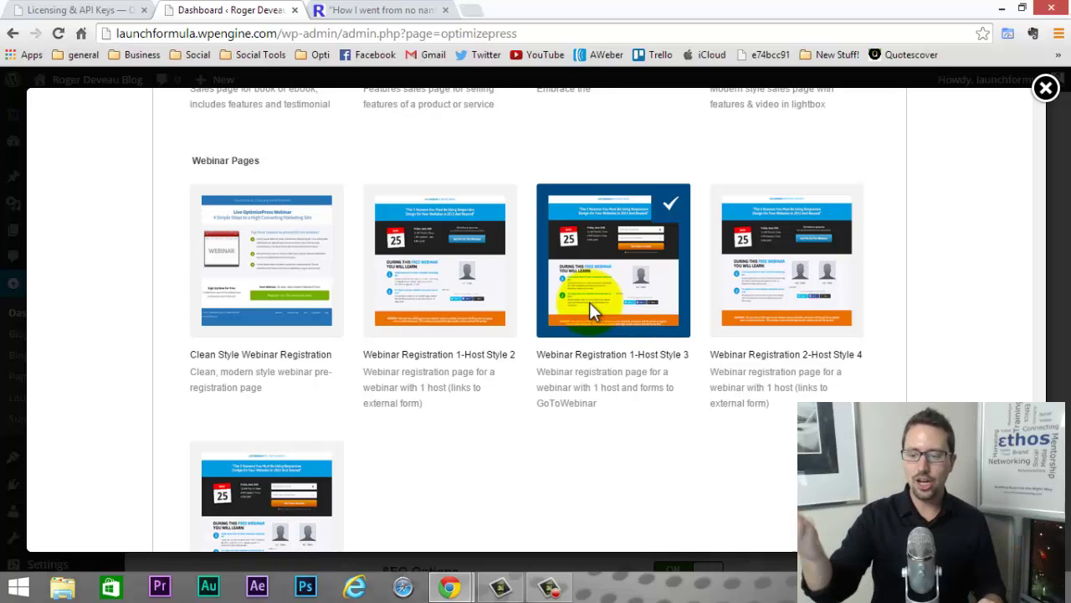
Proceed to load the chosen webinar template into LiveEditor as a draft.
{"action": "scroll", "coordinate": [589, 302], "scroll_direction": "down", "scroll_amount": 4}
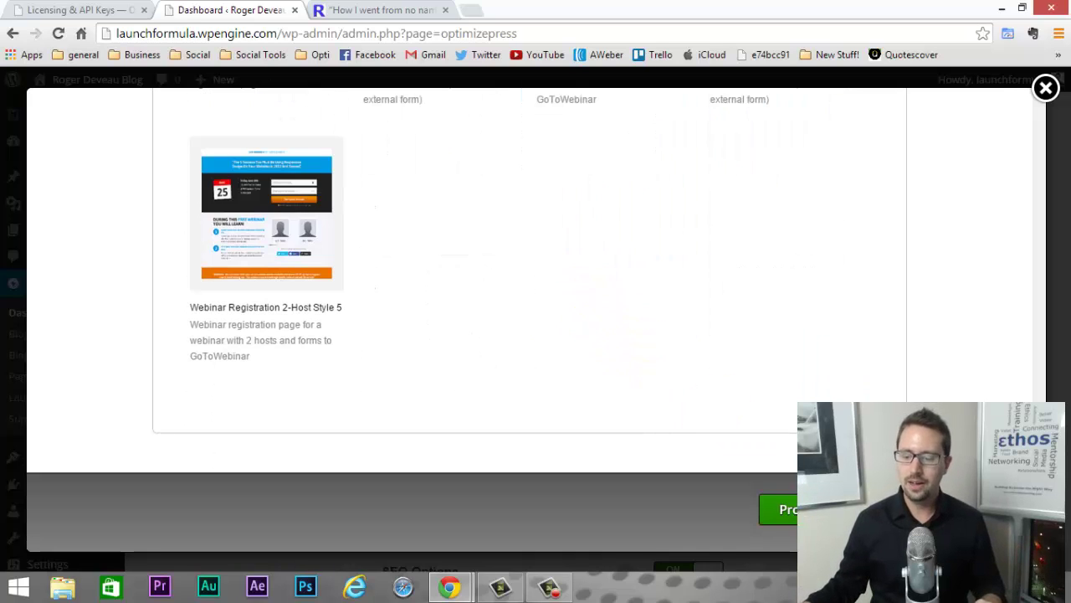
{"action": "left_click", "coordinate": [808, 508]}
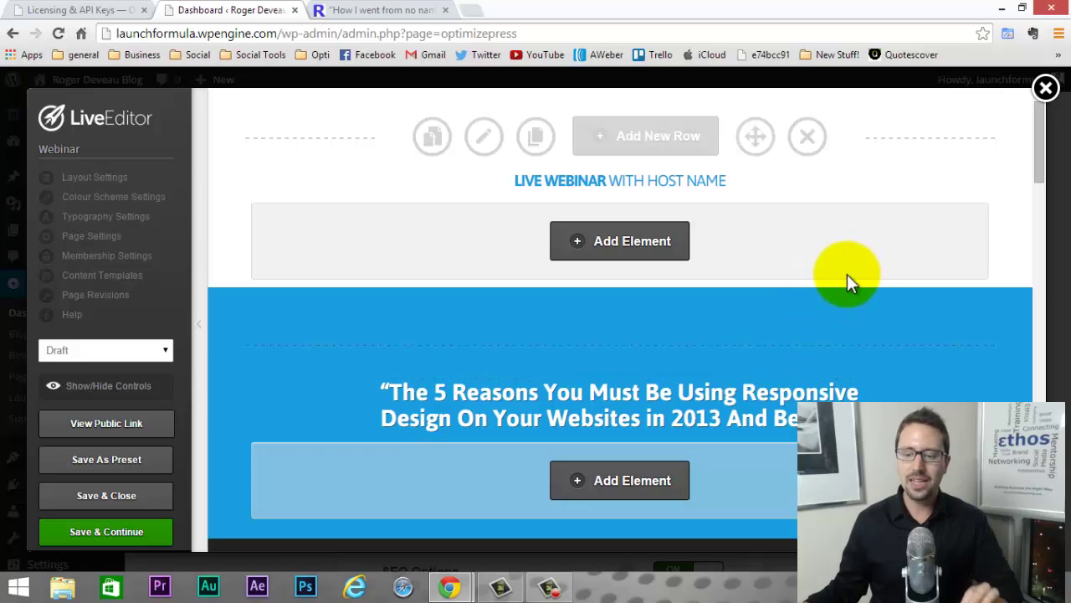
{"action": "mouse_move", "coordinate": [1043, 160]}
{"action": "left_mouse_down"}
{"action": "mouse_move", "coordinate": [1040, 457]}
{"action": "mouse_move", "coordinate": [1046, 331]}
{"action": "mouse_move", "coordinate": [1067, 320]}
{"action": "mouse_move", "coordinate": [1045, 163]}
{"action": "left_mouse_up"}
{"action": "scroll", "coordinate": [904, 298], "scroll_direction": "down", "scroll_amount": 3}
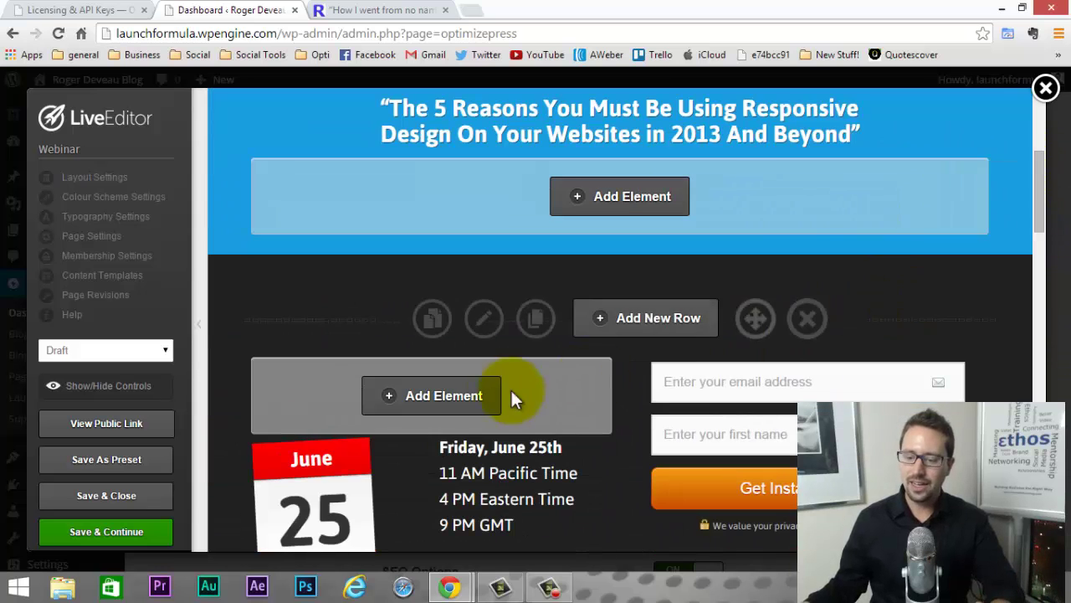
{"action": "scroll", "coordinate": [519, 418], "scroll_direction": "down", "scroll_amount": 1}
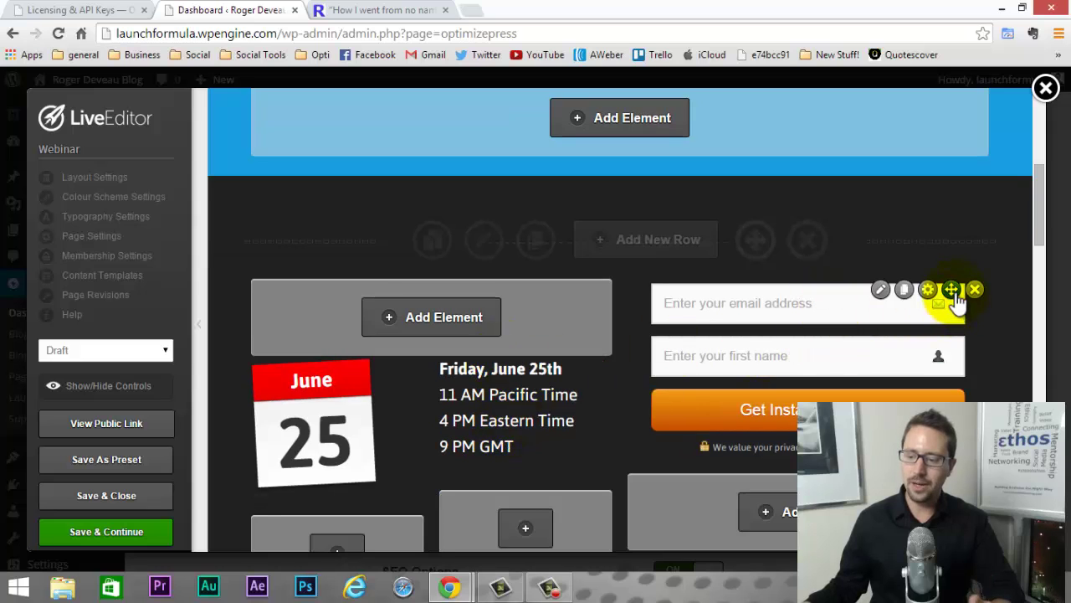
{"action": "left_click_drag", "start_coordinate": [952, 289], "coordinate": [758, 295]}
{"action": "scroll", "coordinate": [846, 296], "scroll_direction": "down", "scroll_amount": 1}
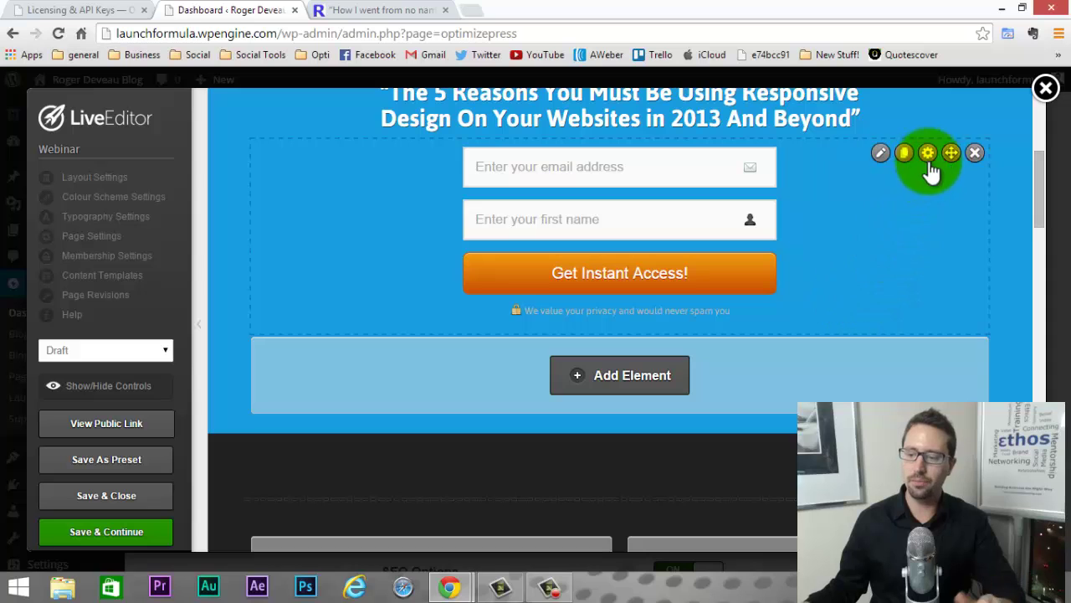
{"action": "left_click_drag", "start_coordinate": [931, 172], "coordinate": [904, 376]}
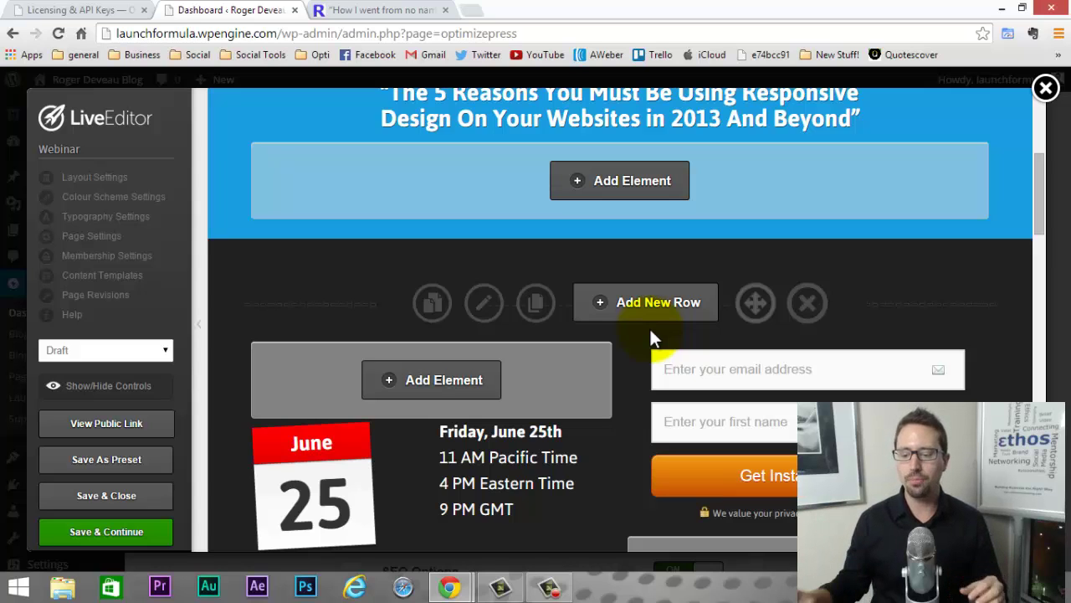
{"action": "scroll", "coordinate": [653, 331], "scroll_direction": "down", "scroll_amount": 2}
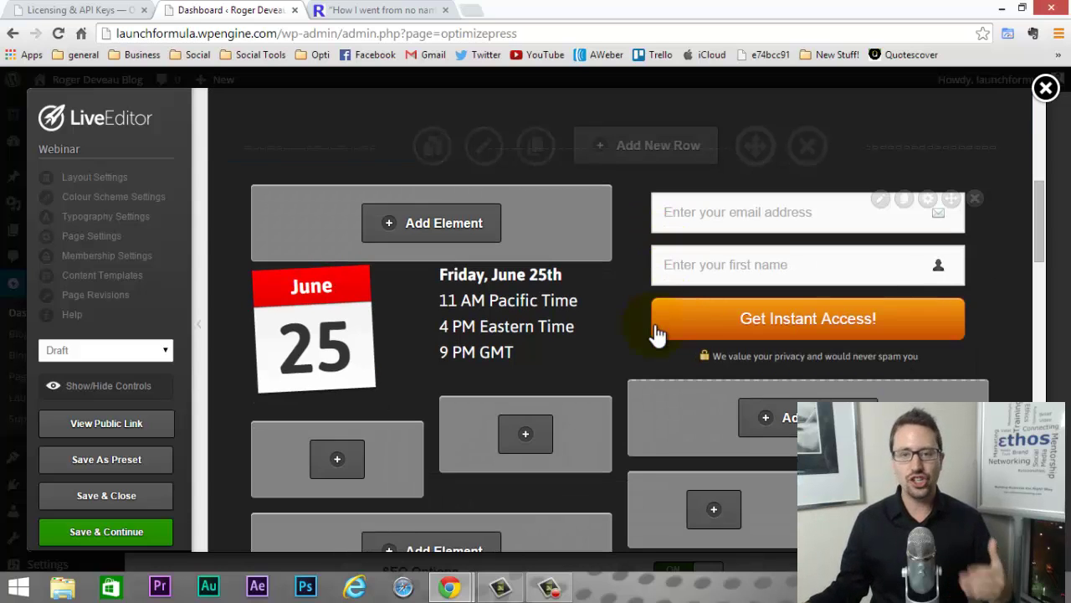
{"action": "scroll", "coordinate": [657, 333], "scroll_direction": "up", "scroll_amount": 2}
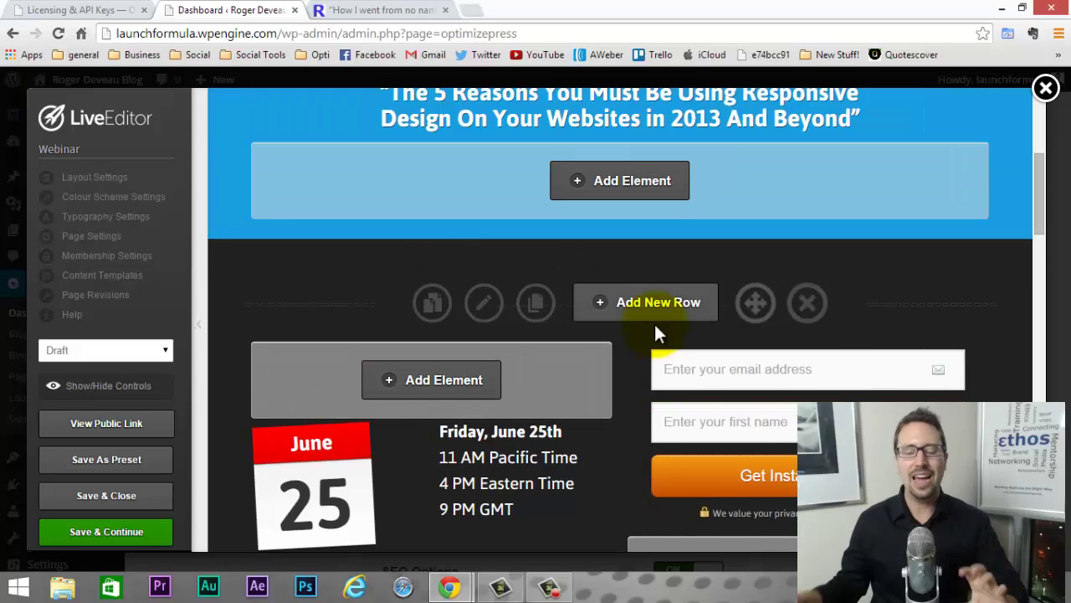
{"action": "scroll", "coordinate": [654, 327], "scroll_direction": "up", "scroll_amount": 4}
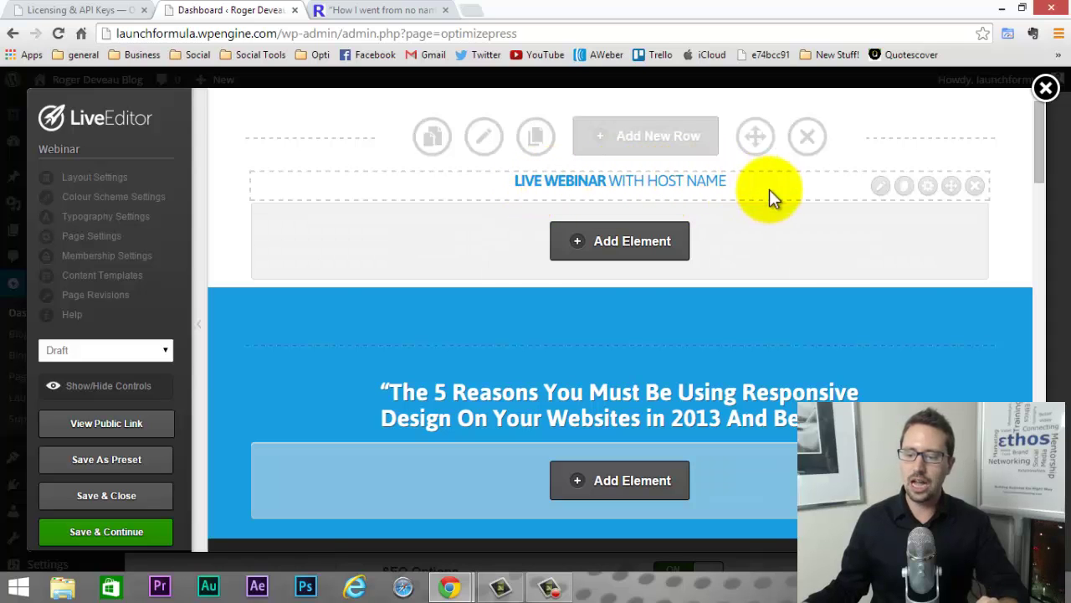
Replace the HOST NAME placeholder in the top headline with the presenter's name.
{"action": "left_click", "coordinate": [877, 189]}
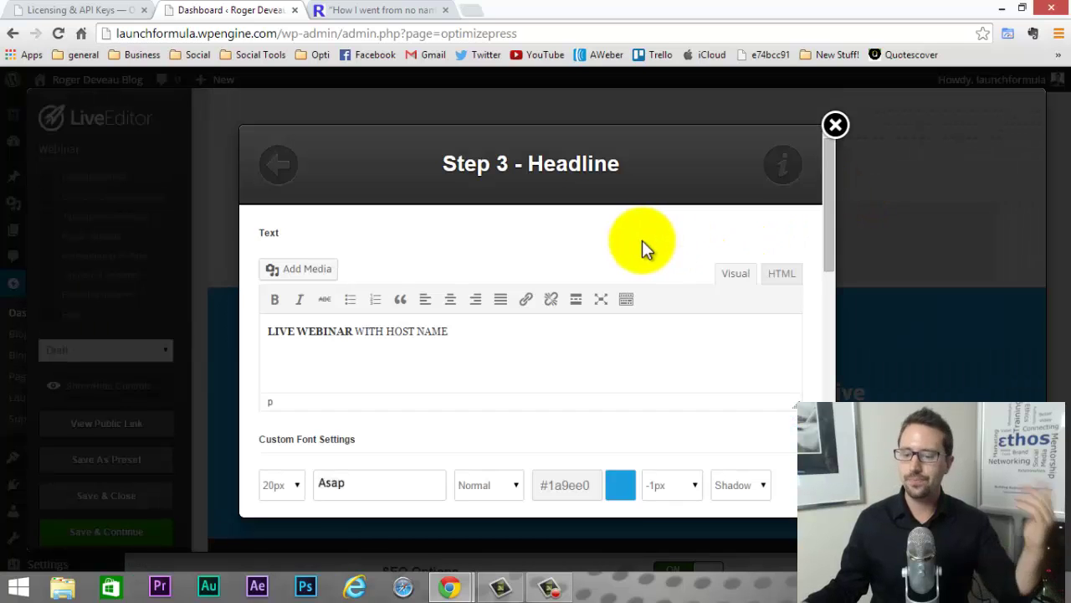
{"action": "left_click_drag", "start_coordinate": [427, 333], "coordinate": [397, 339]}
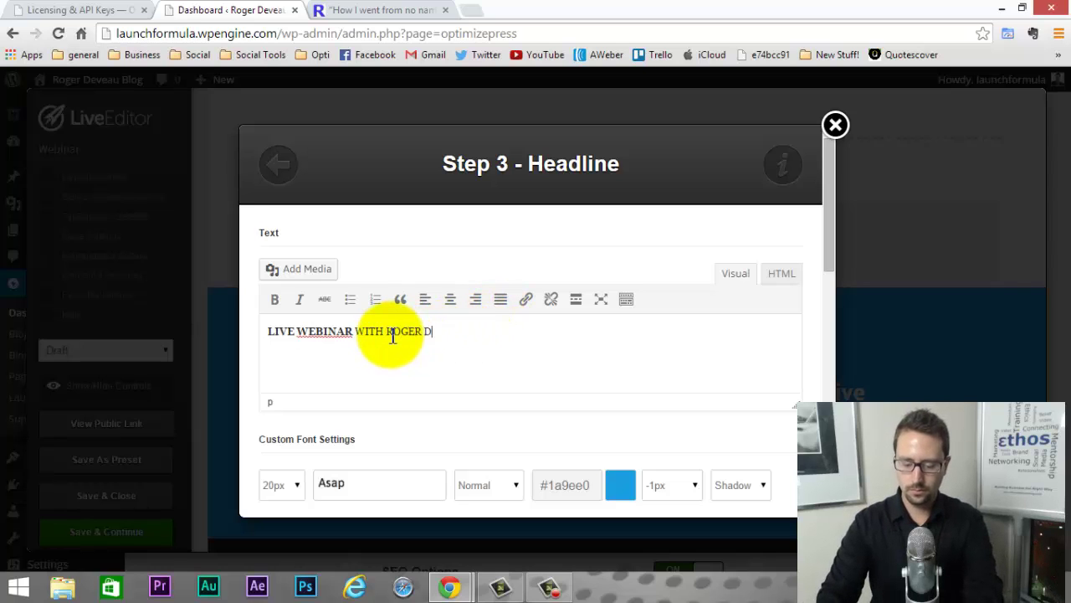
{"action": "scroll", "coordinate": [545, 306], "scroll_direction": "down", "scroll_amount": 10}
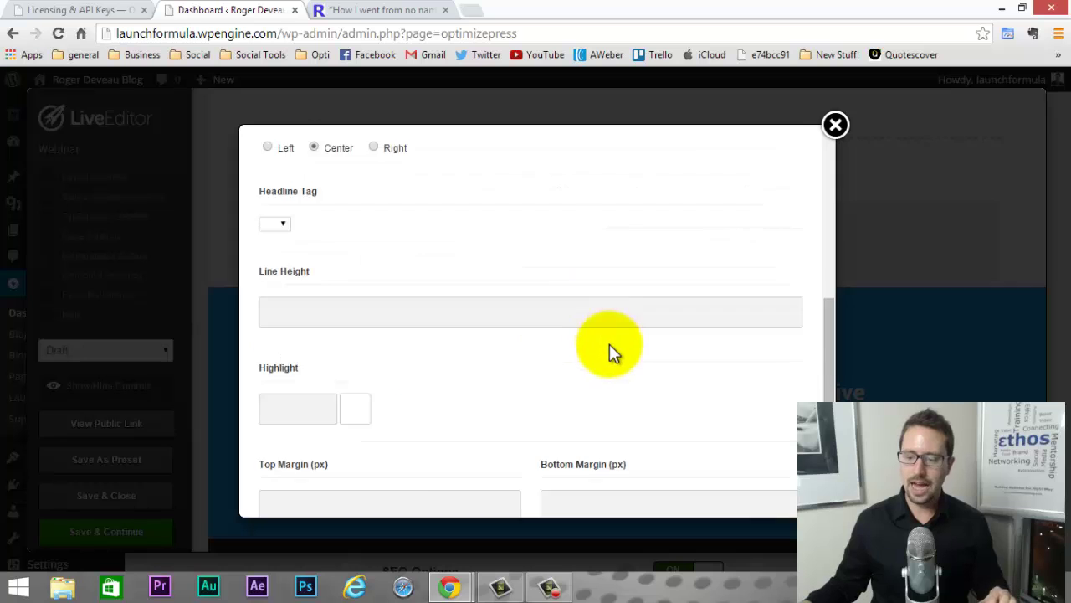
{"action": "scroll", "coordinate": [634, 383], "scroll_direction": "down", "scroll_amount": 2}
{"action": "left_click", "coordinate": [774, 482]}
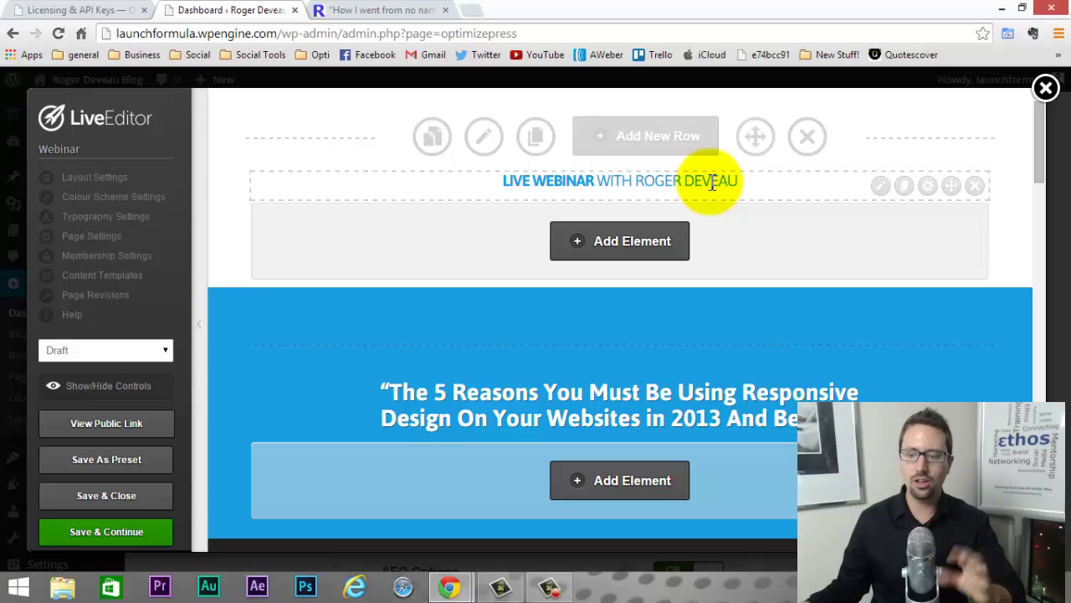
Try several headline font colours, then close the settings without applying one, keeping it blue.
{"action": "left_click", "coordinate": [883, 187]}
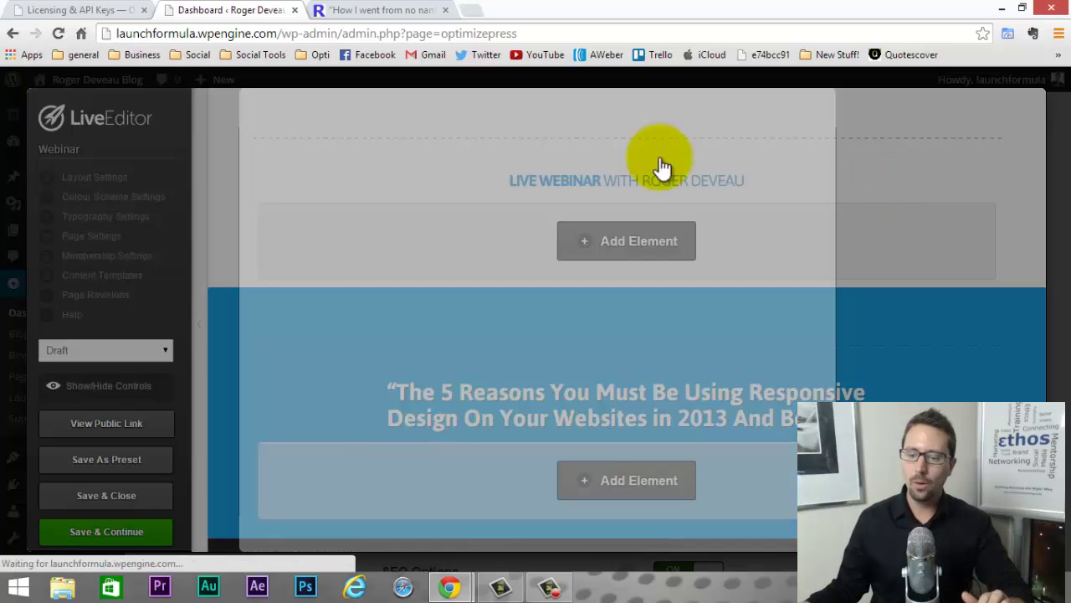
{"action": "scroll", "coordinate": [498, 282], "scroll_direction": "down", "scroll_amount": 2}
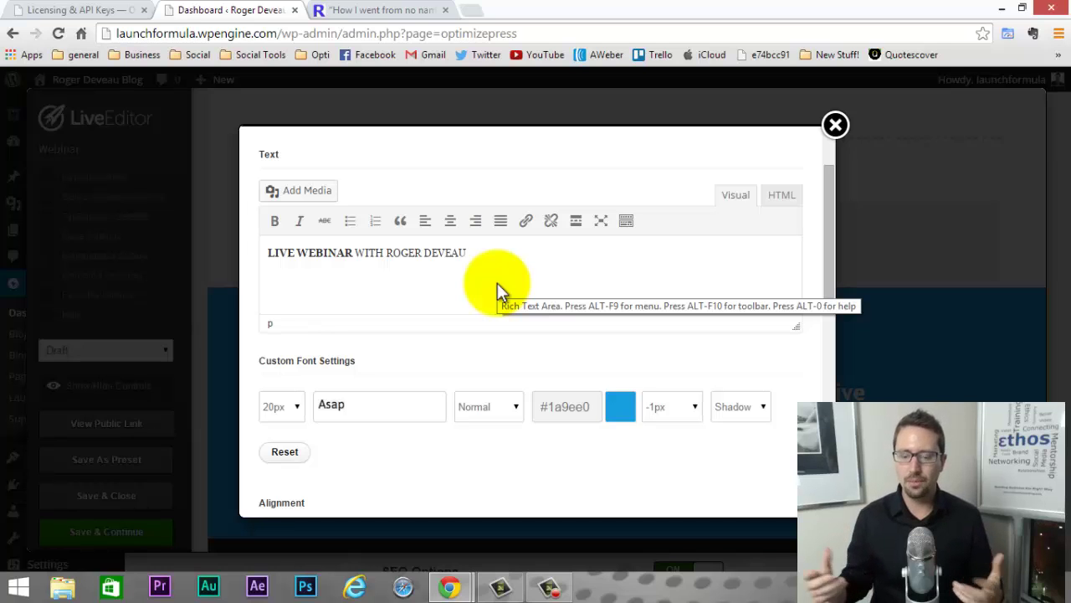
{"action": "scroll", "coordinate": [497, 283], "scroll_direction": "down", "scroll_amount": 1}
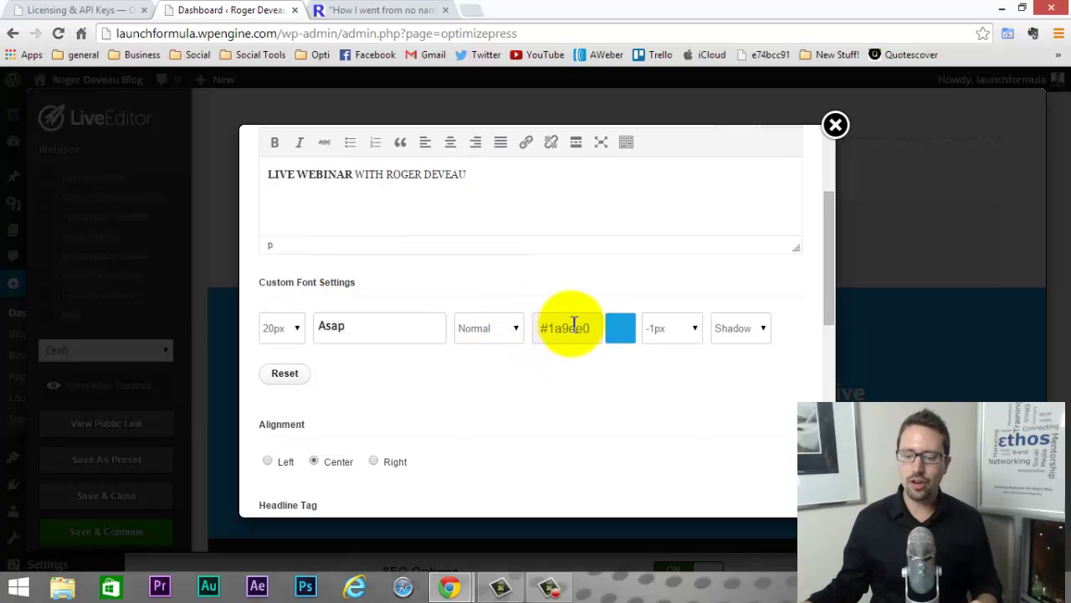
{"action": "left_click", "coordinate": [620, 331]}
{"action": "mouse_move", "coordinate": [674, 402]}
{"action": "left_mouse_down"}
{"action": "mouse_move", "coordinate": [689, 437]}
{"action": "mouse_move", "coordinate": [706, 381]}
{"action": "mouse_move", "coordinate": [717, 419]}
{"action": "mouse_move", "coordinate": [648, 393]}
{"action": "mouse_move", "coordinate": [676, 399]}
{"action": "mouse_move", "coordinate": [691, 428]}
{"action": "mouse_move", "coordinate": [682, 447]}
{"action": "mouse_move", "coordinate": [671, 386]}
{"action": "left_mouse_up"}
{"action": "left_click", "coordinate": [697, 359]}
{"action": "left_click", "coordinate": [684, 356]}
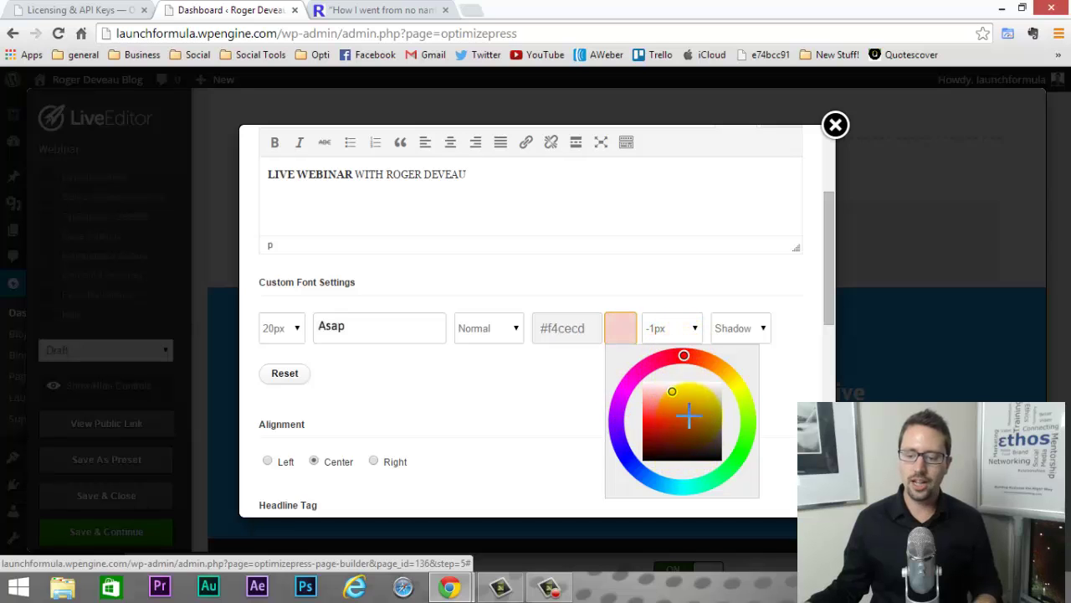
{"action": "left_click_drag", "start_coordinate": [736, 430], "coordinate": [725, 435]}
{"action": "left_click_drag", "start_coordinate": [662, 419], "coordinate": [655, 416]}
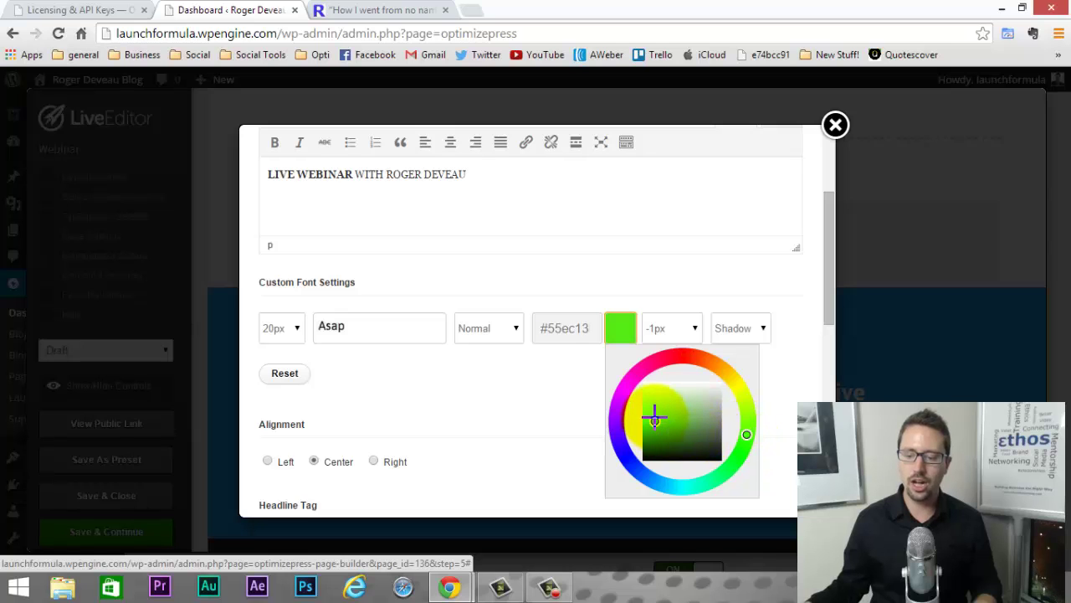
{"action": "scroll", "coordinate": [826, 295], "scroll_direction": "down", "scroll_amount": 7}
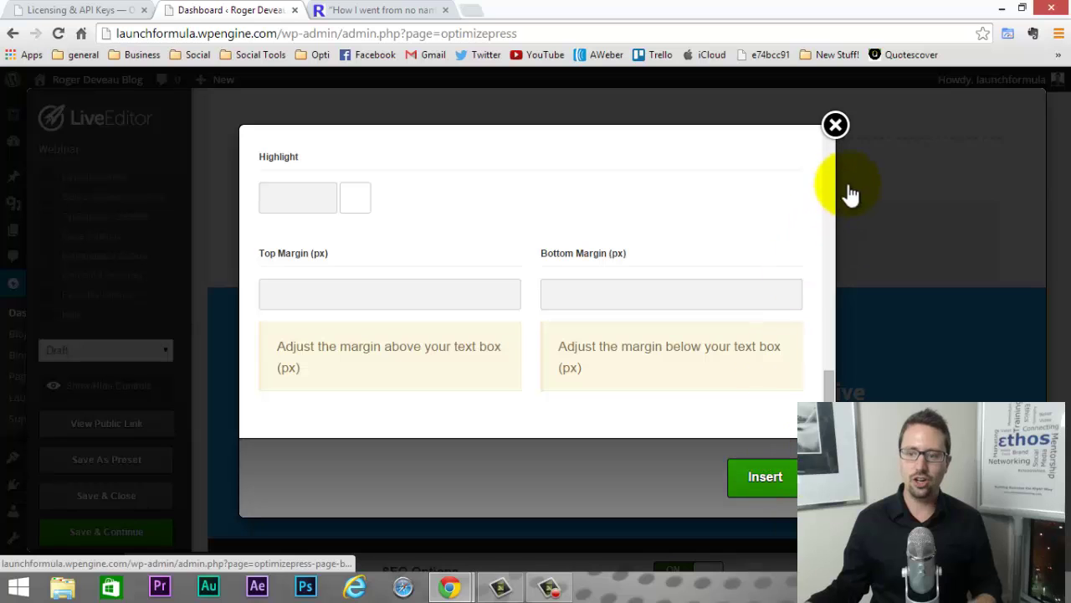
{"action": "left_click", "coordinate": [835, 126]}
{"action": "scroll", "coordinate": [801, 190], "scroll_direction": "down", "scroll_amount": 1}
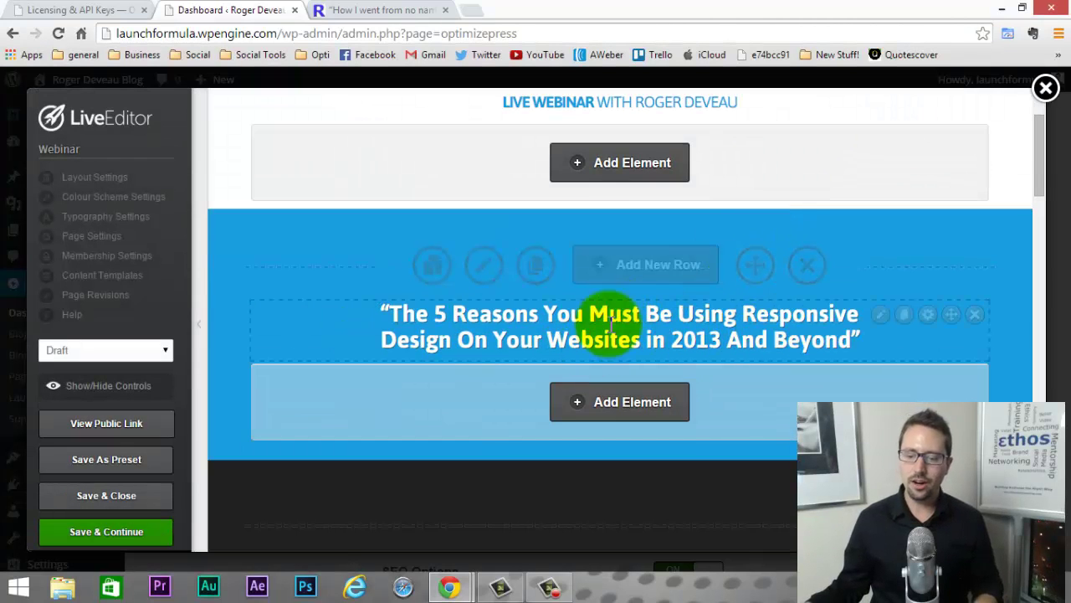
{"action": "left_click", "coordinate": [880, 317]}
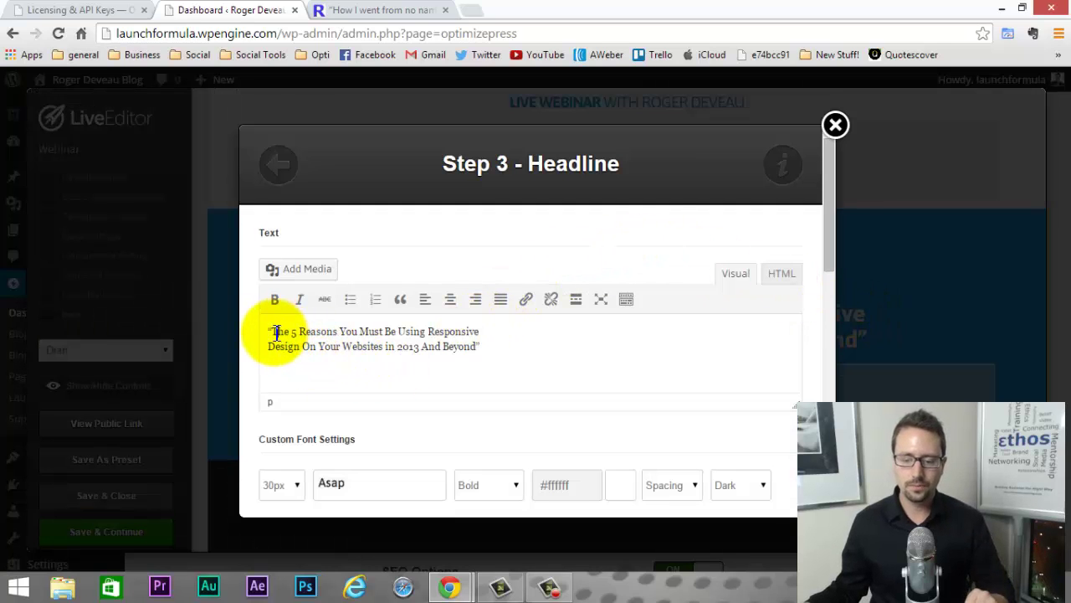
{"action": "left_click_drag", "start_coordinate": [274, 331], "coordinate": [441, 371]}
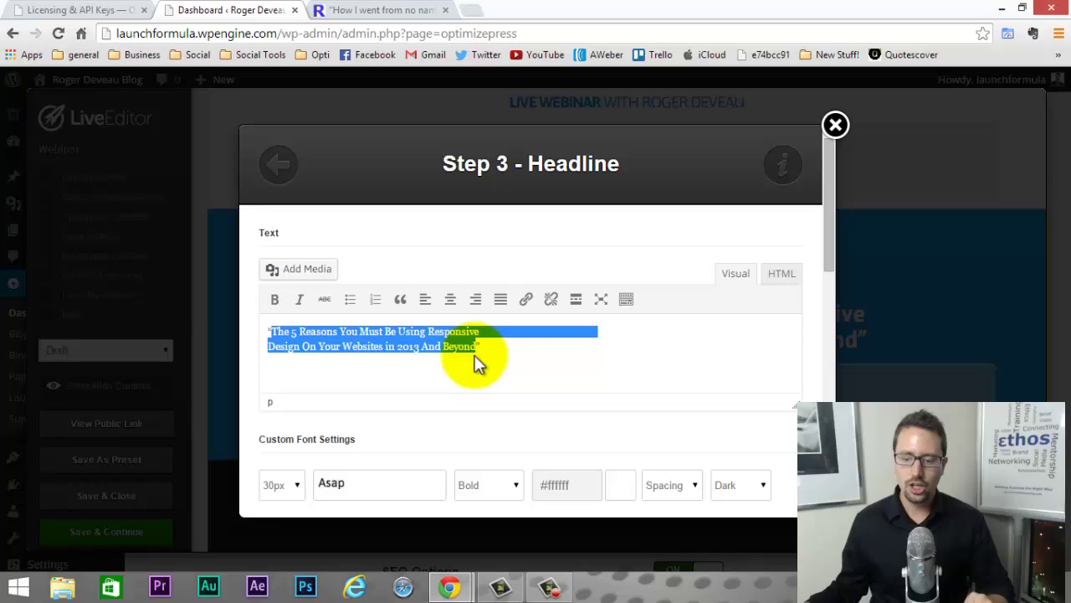
{"action": "key", "text": "ctrl+a"}
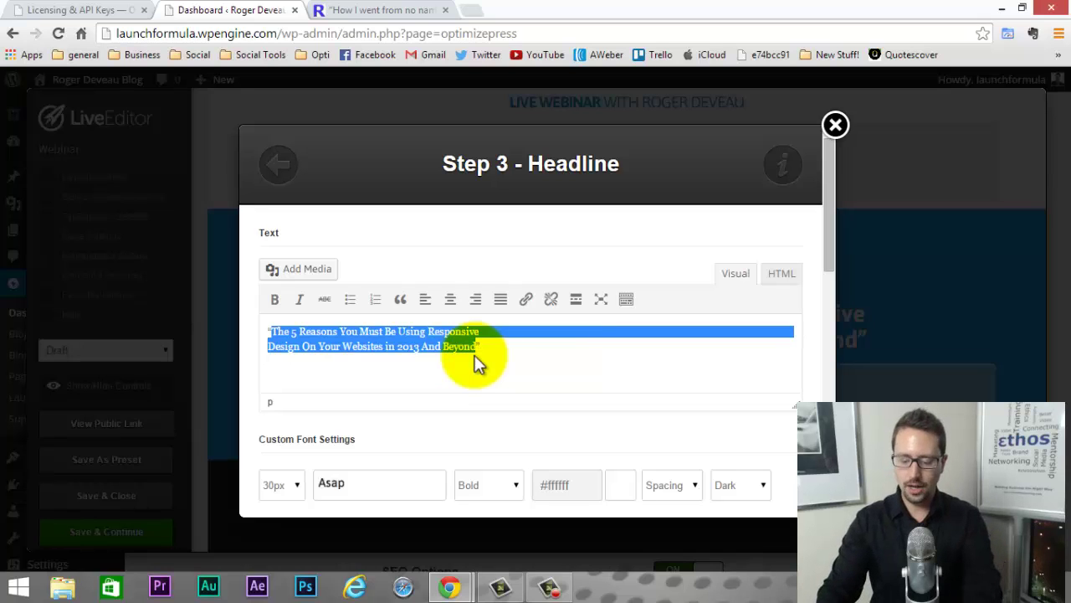
{"action": "type", "text": "How To Build An Online "}
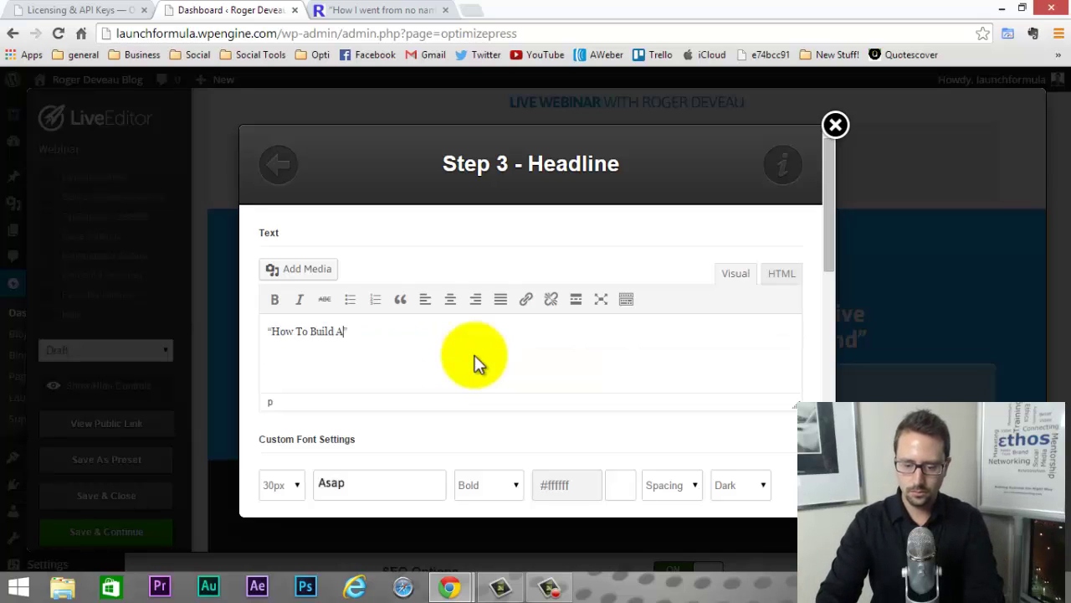
{"action": "type", "text": "Business Using"}
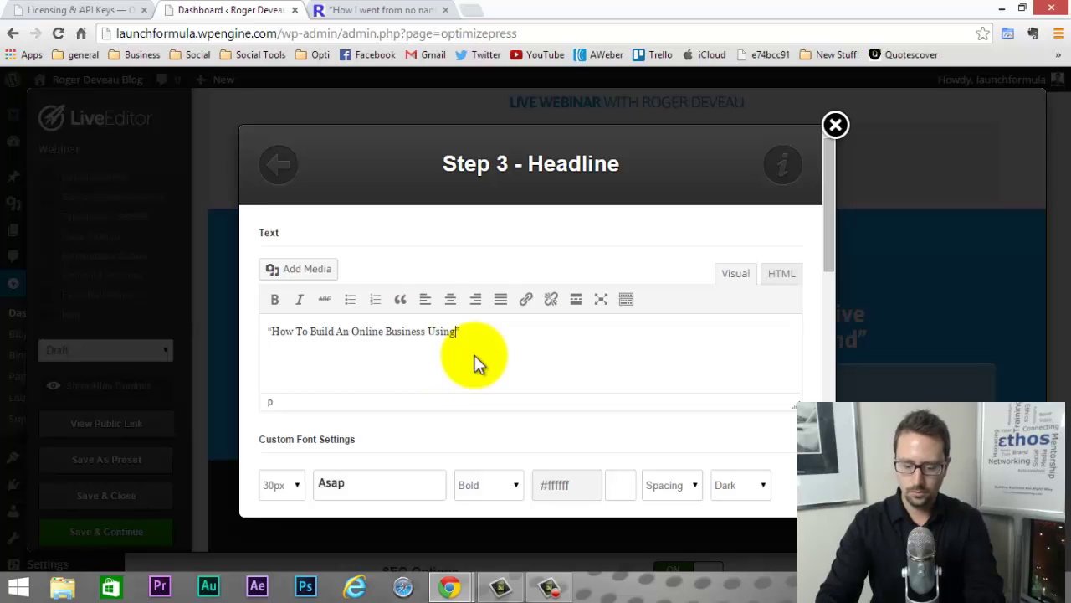
{"action": "type", "text": " Other Peoples Knowledge”"}
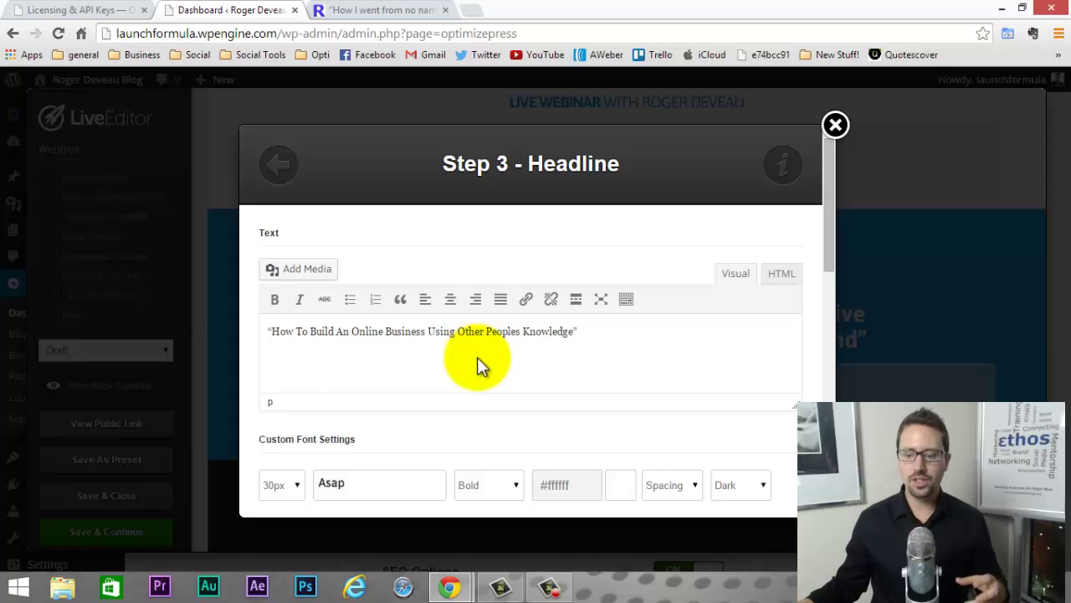
{"action": "scroll", "coordinate": [486, 328], "scroll_direction": "down", "scroll_amount": 1}
{"action": "scroll", "coordinate": [491, 328], "scroll_direction": "down", "scroll_amount": 3}
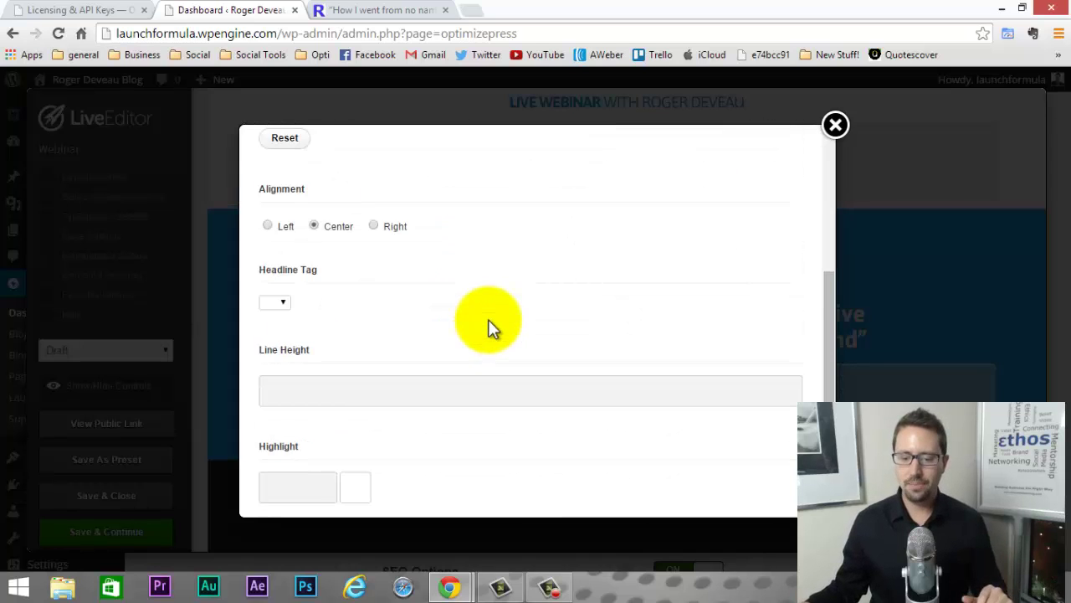
{"action": "scroll", "coordinate": [492, 328], "scroll_direction": "down", "scroll_amount": 3}
{"action": "left_click", "coordinate": [763, 475]}
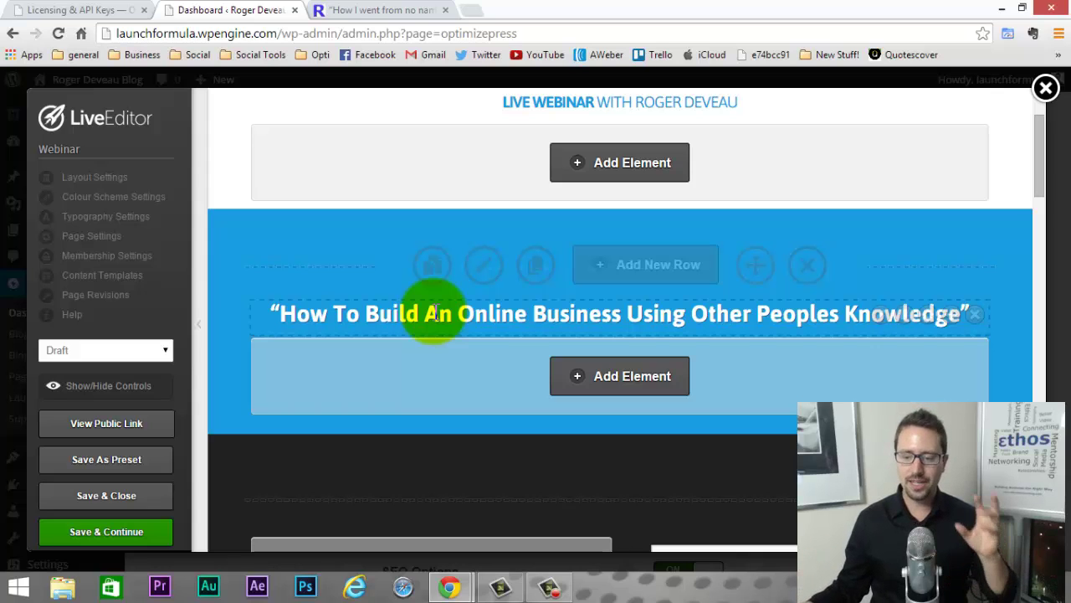
Save the Webinar draft with Save & Continue and acknowledge the Saved alert.
{"action": "scroll", "coordinate": [435, 313], "scroll_direction": "down", "scroll_amount": 2}
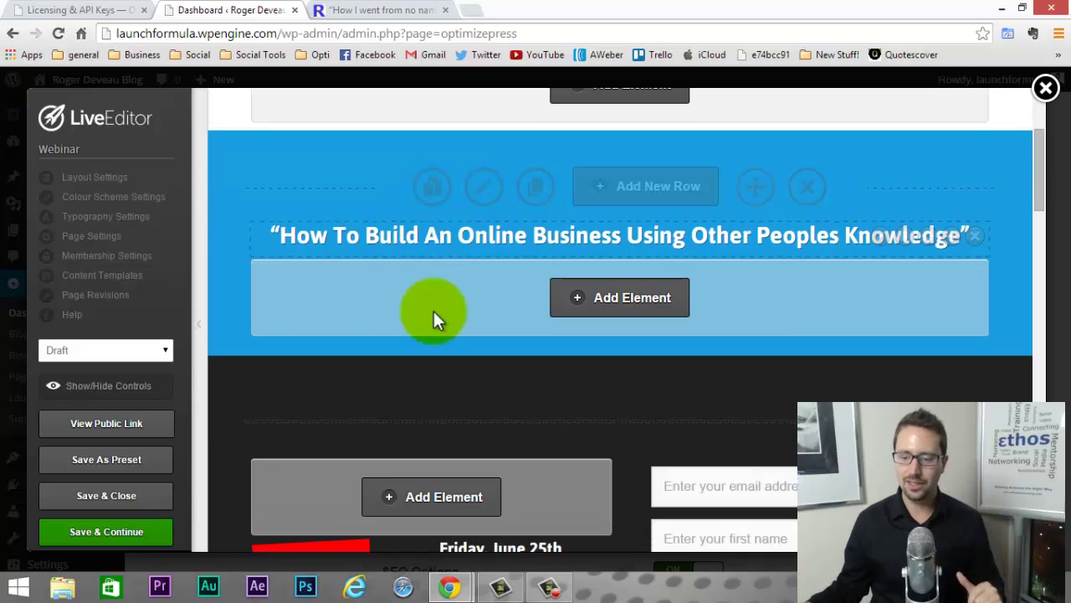
{"action": "scroll", "coordinate": [435, 313], "scroll_direction": "up", "scroll_amount": 3}
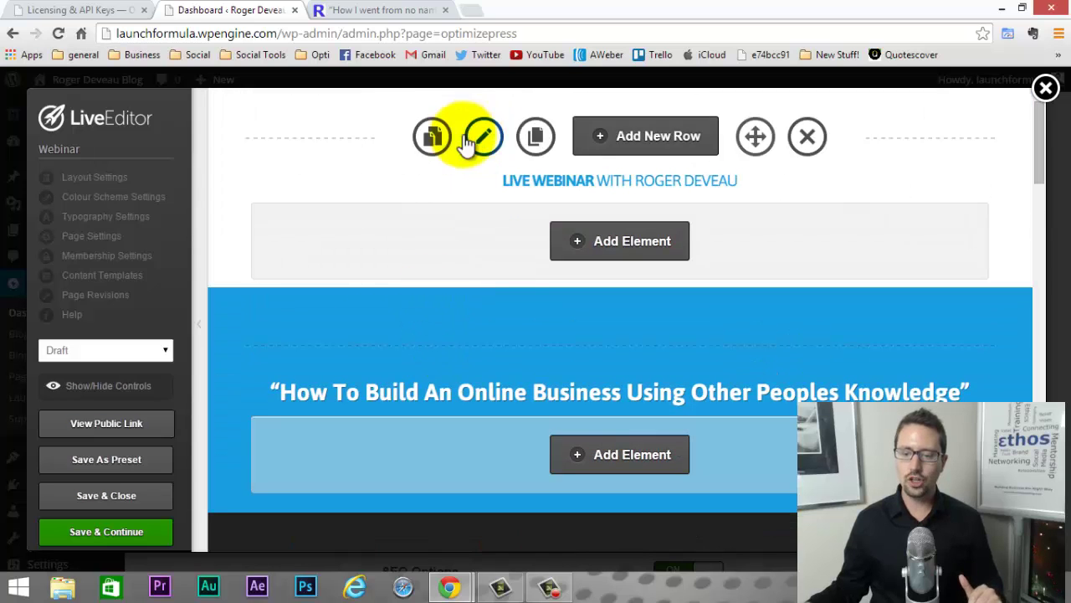
{"action": "scroll", "coordinate": [592, 289], "scroll_direction": "down", "scroll_amount": 2}
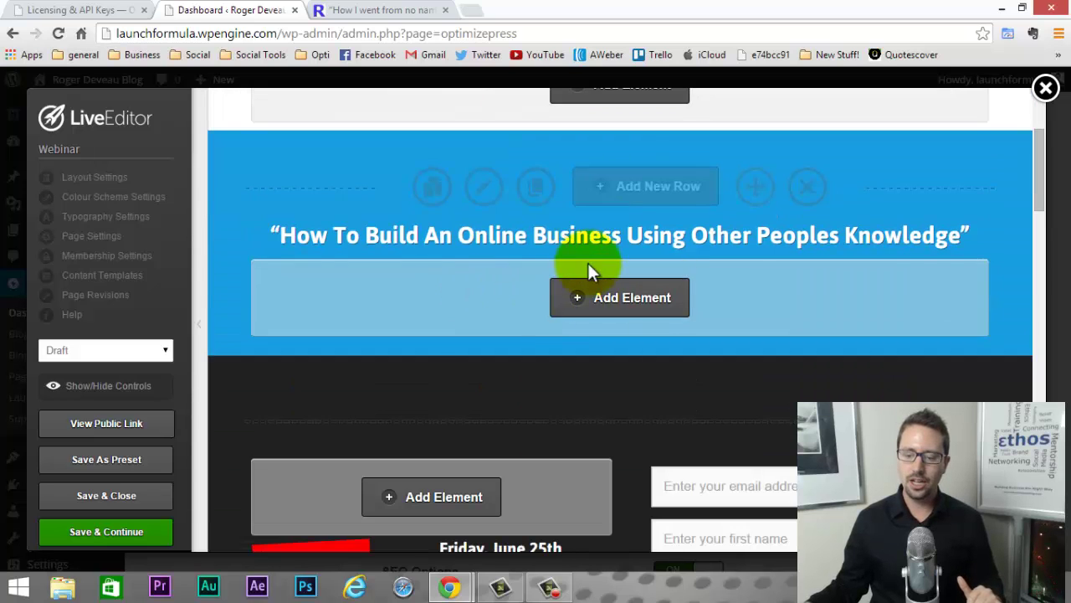
{"action": "scroll", "coordinate": [511, 270], "scroll_direction": "up", "scroll_amount": 2}
{"action": "scroll", "coordinate": [375, 344], "scroll_direction": "down", "scroll_amount": 1}
{"action": "scroll", "coordinate": [369, 326], "scroll_direction": "up", "scroll_amount": 1}
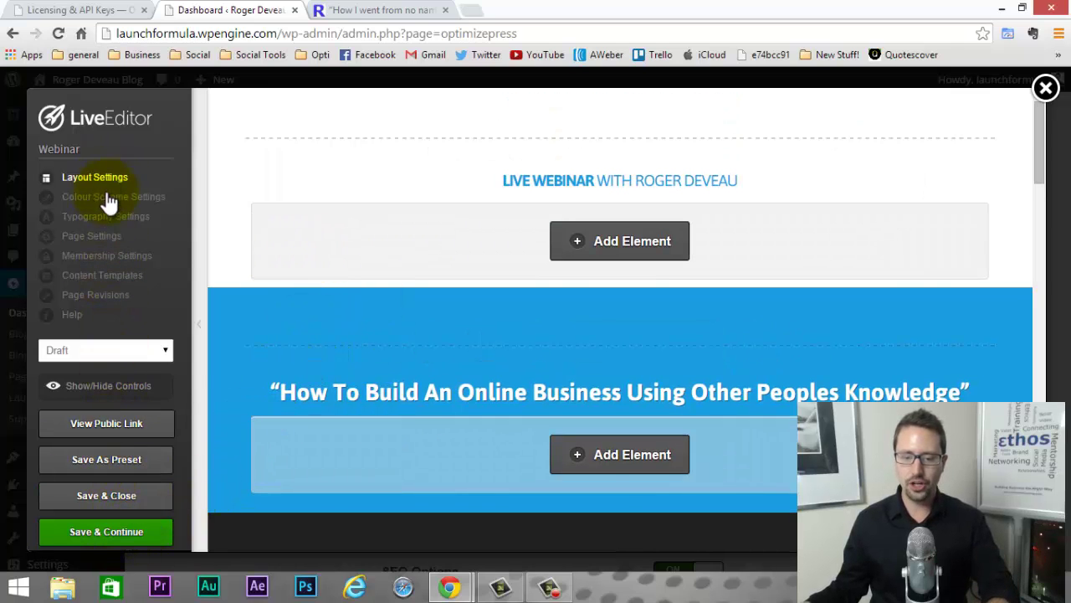
{"action": "left_click", "coordinate": [122, 533]}
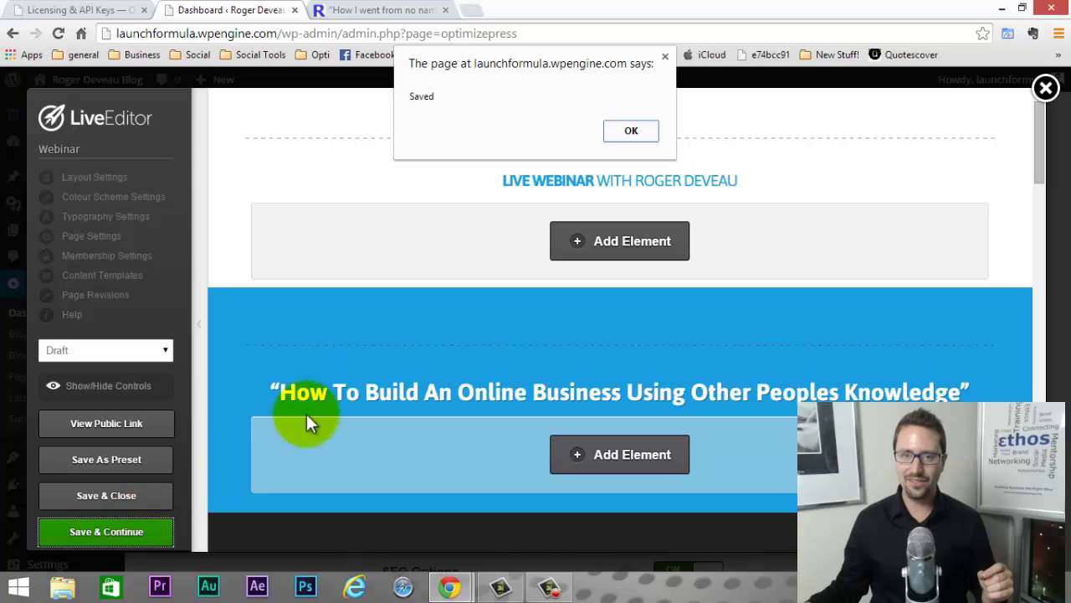
{"action": "left_click", "coordinate": [631, 130]}
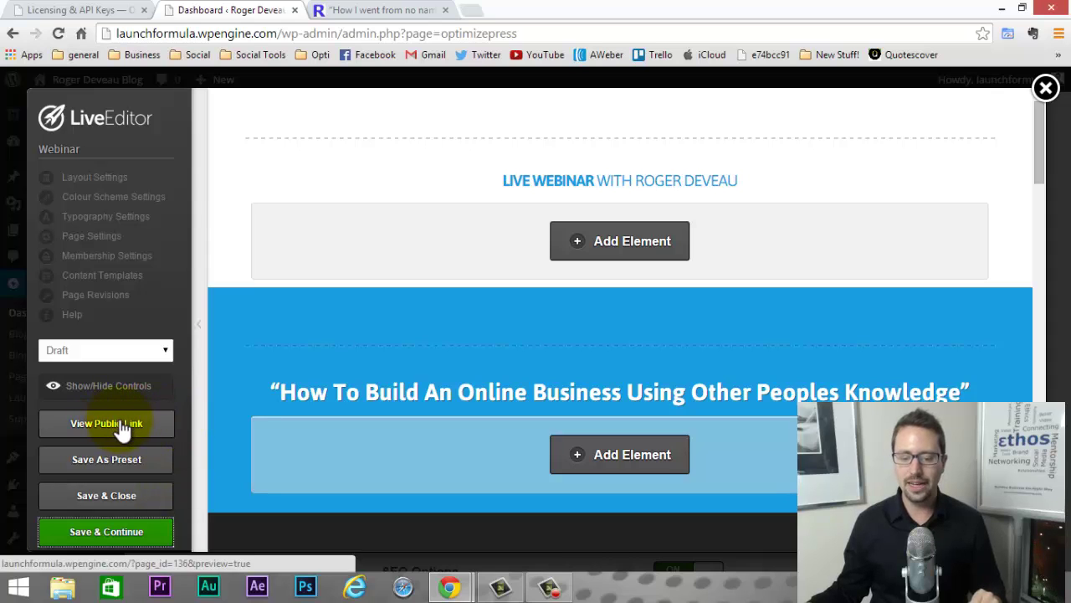
Preview the page with editing controls hidden, then restore the controls.
{"action": "left_click", "coordinate": [112, 386]}
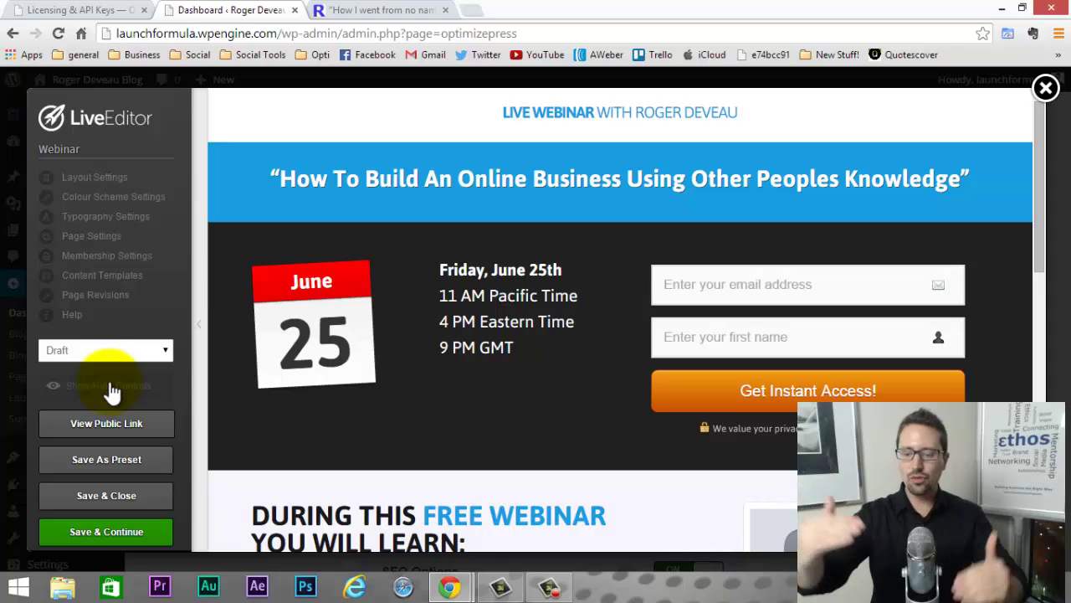
{"action": "scroll", "coordinate": [513, 238], "scroll_direction": "down", "scroll_amount": 2}
{"action": "scroll", "coordinate": [515, 242], "scroll_direction": "down", "scroll_amount": 8}
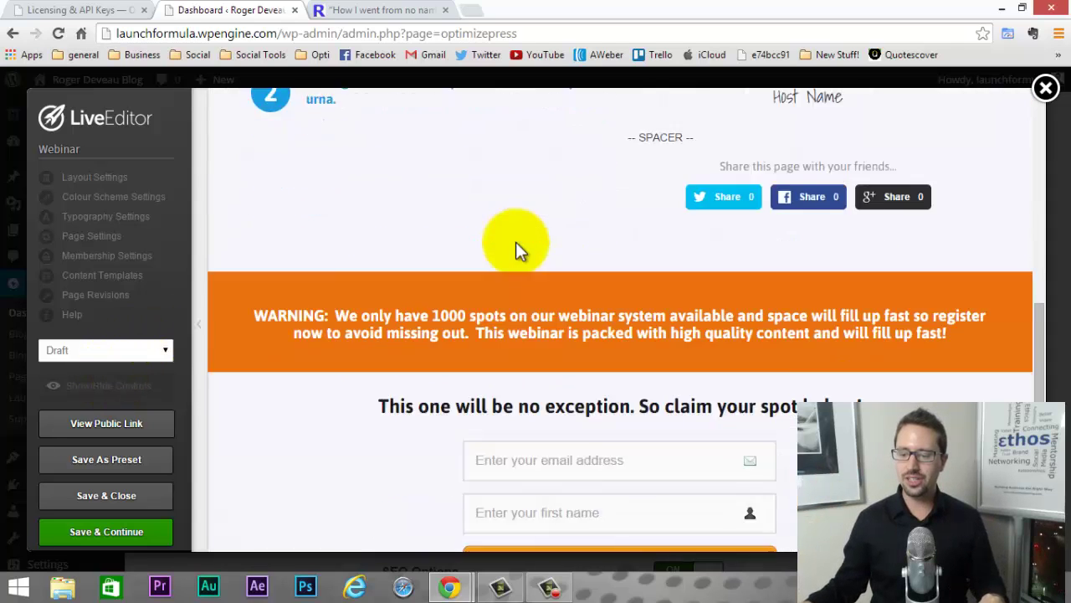
{"action": "scroll", "coordinate": [531, 273], "scroll_direction": "up", "scroll_amount": 10}
{"action": "mouse_move", "coordinate": [282, 307]}
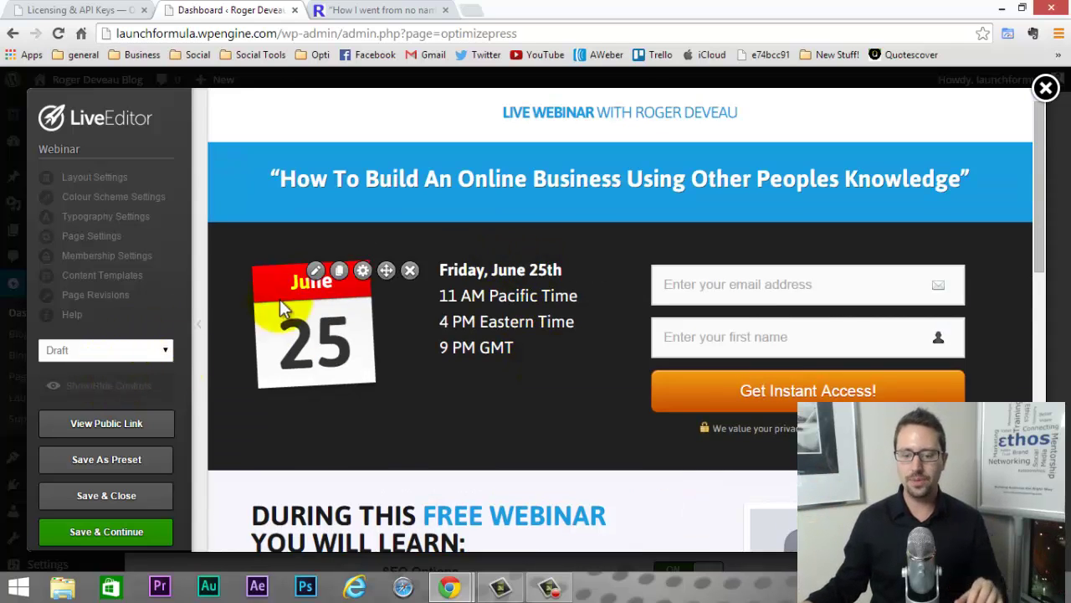
{"action": "left_click", "coordinate": [92, 387]}
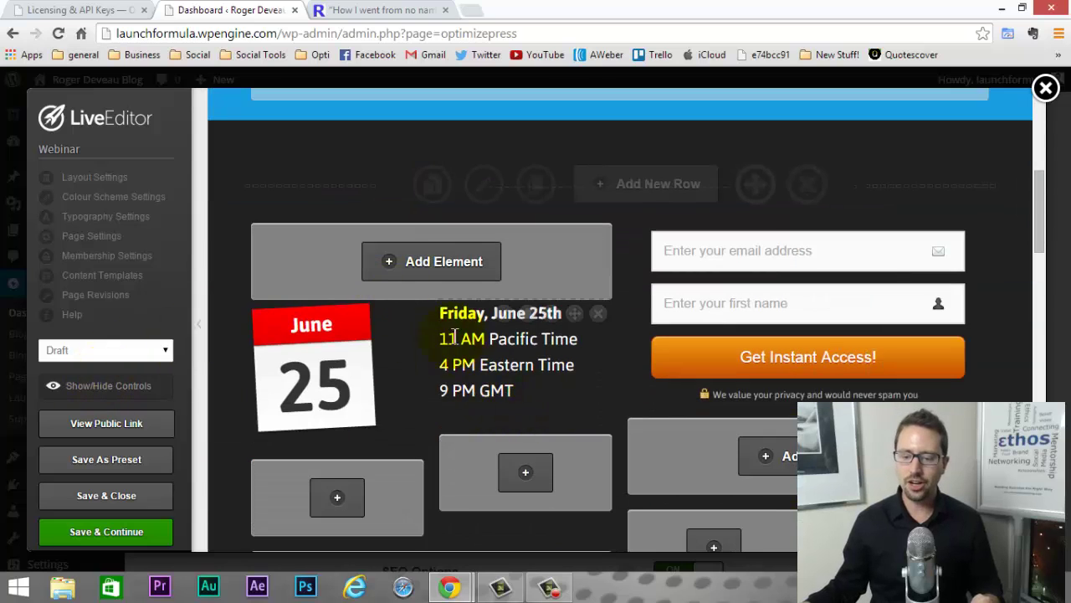
Open the June 25 calendar graphic's Calendar Date & Time settings at the Month field.
{"action": "mouse_move", "coordinate": [322, 325]}
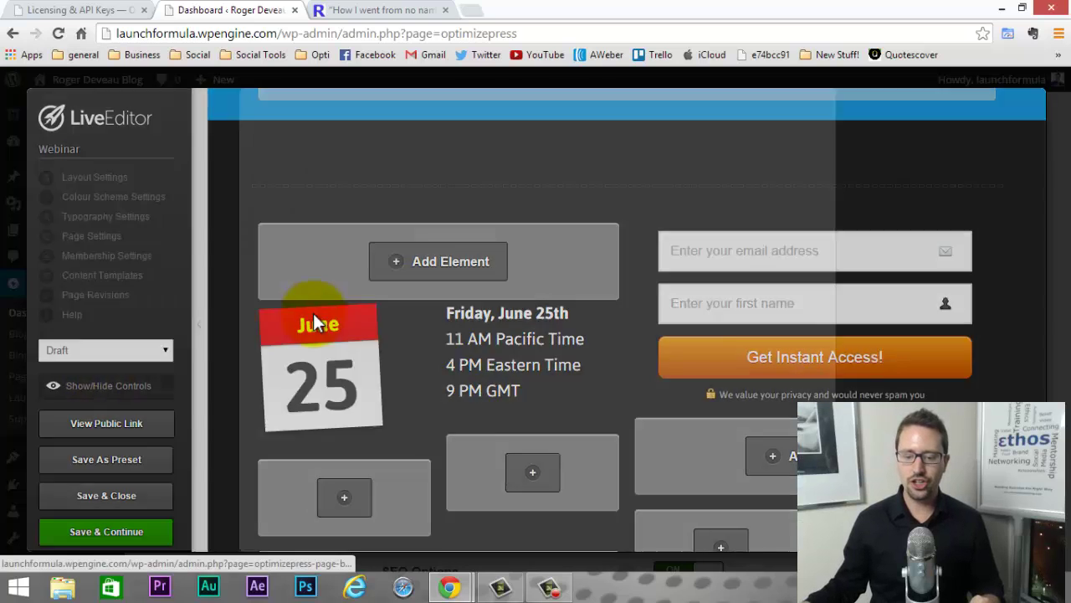
{"action": "left_click", "coordinate": [316, 315]}
{"action": "left_click", "coordinate": [322, 265]}
Set the calendar graphic's Month to December and Day to 25, and insert it.
{"action": "left_click_drag", "start_coordinate": [322, 266], "coordinate": [240, 276]}
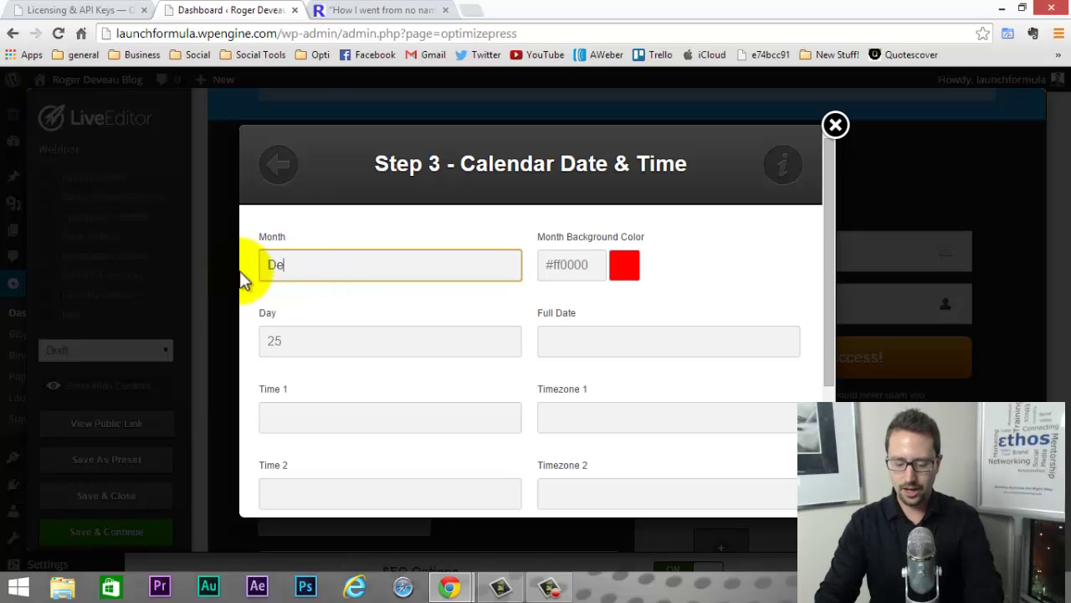
{"action": "type", "text": "December"}
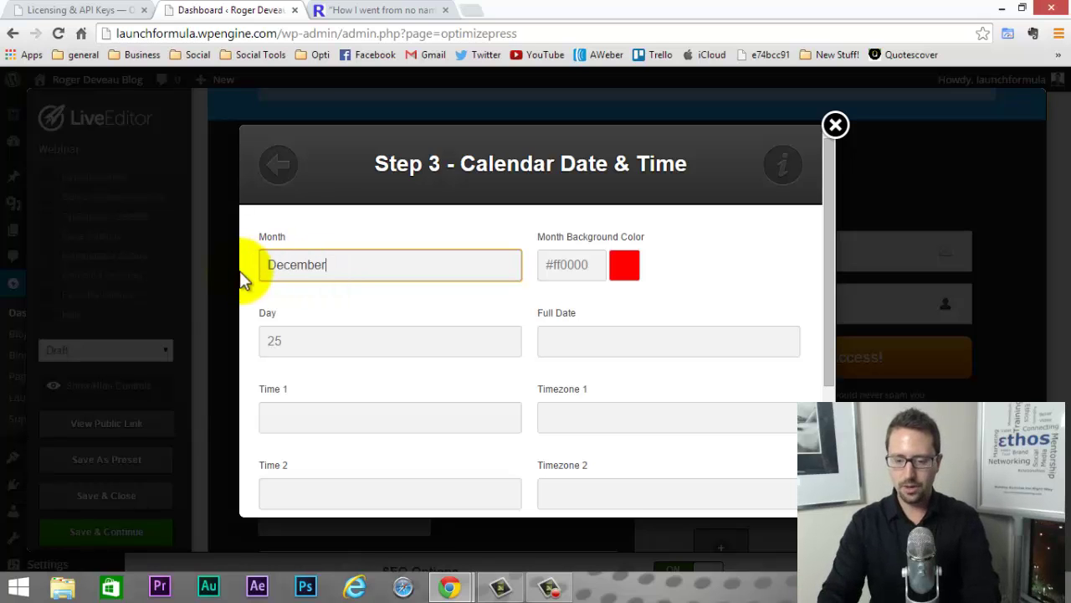
{"action": "left_click", "coordinate": [383, 335]}
{"action": "type", "text": "25"}
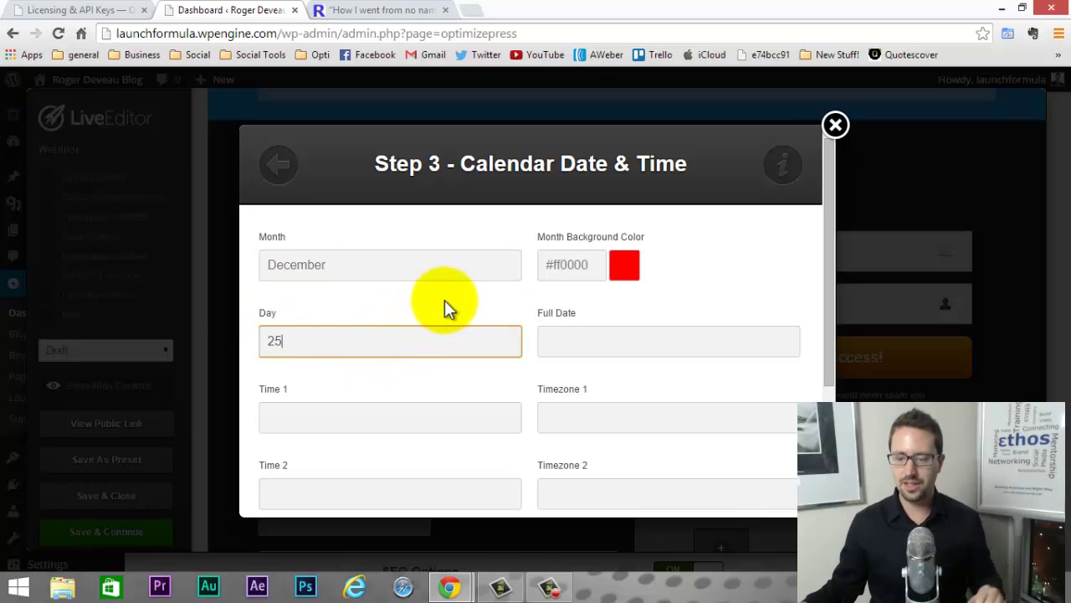
{"action": "scroll", "coordinate": [734, 266], "scroll_direction": "down", "scroll_amount": 2}
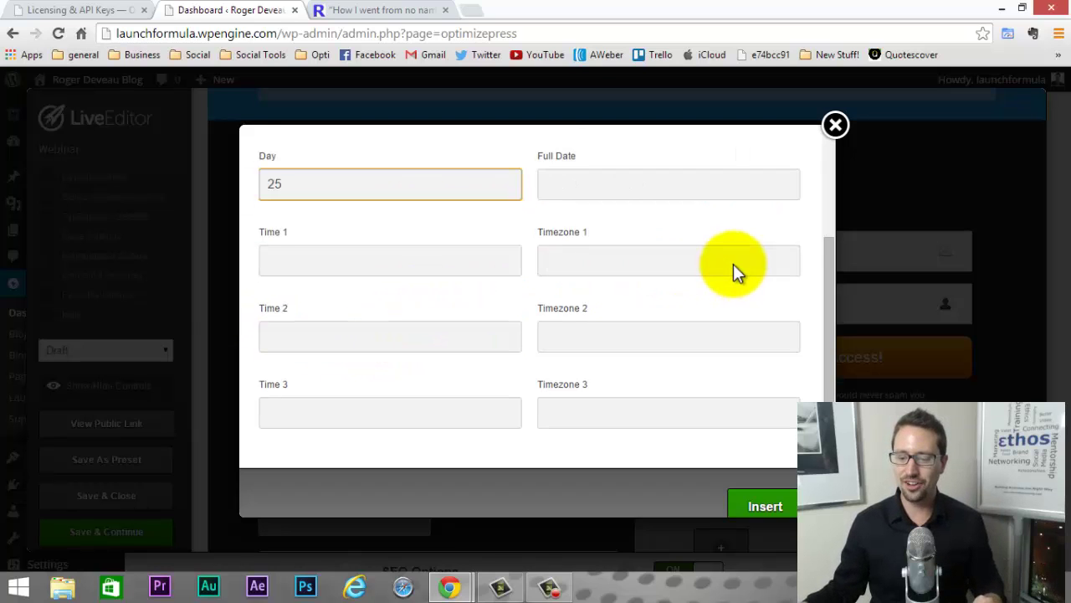
{"action": "left_click", "coordinate": [768, 476]}
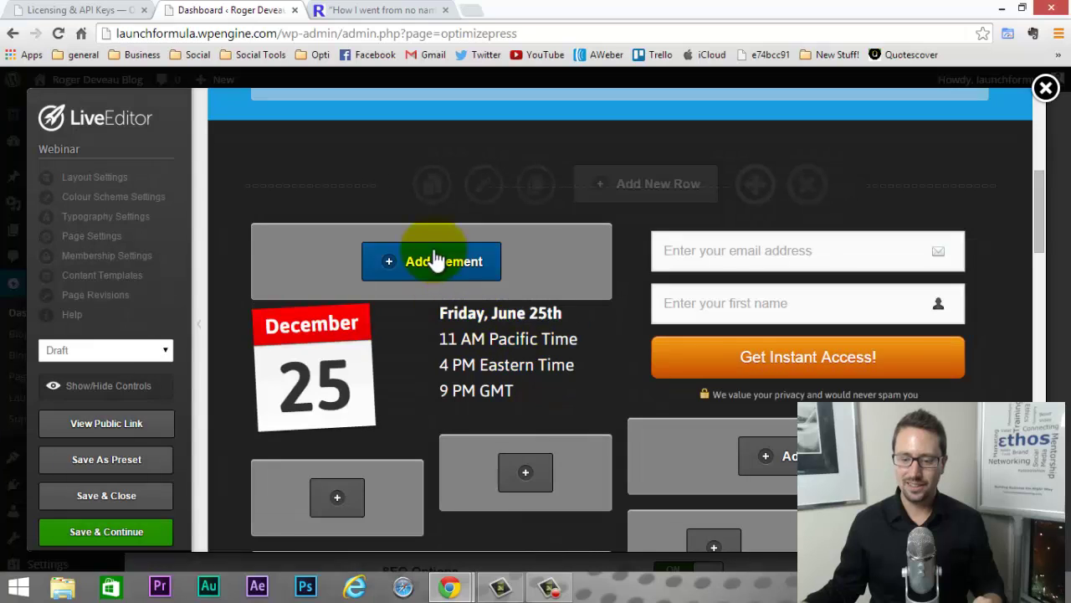
Change the month in the first date line so it reads 'Friday, Dec 25th'.
{"action": "left_click", "coordinate": [505, 313]}
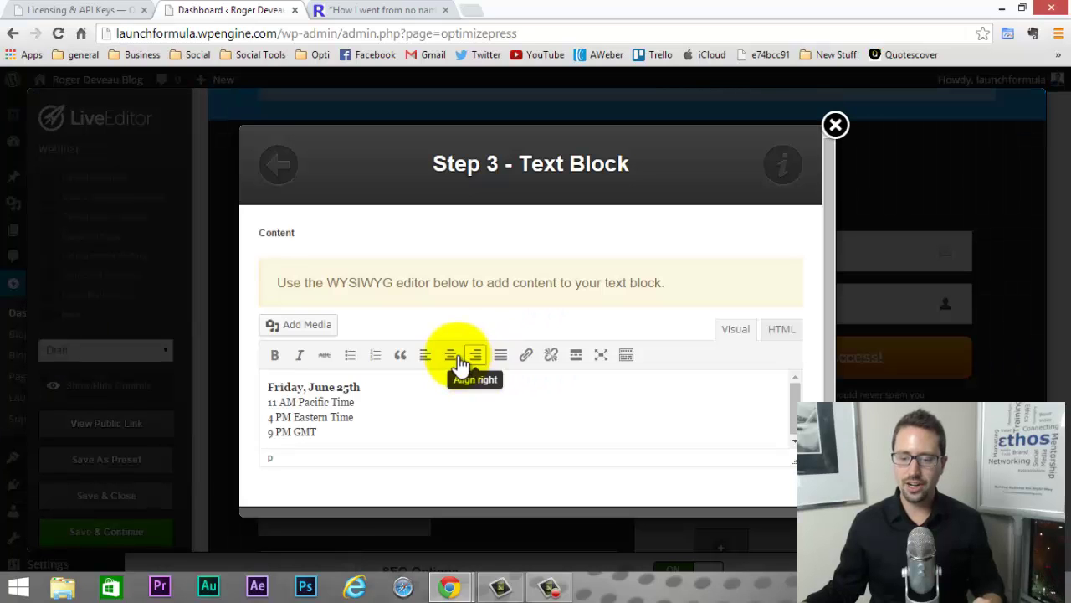
{"action": "left_click_drag", "start_coordinate": [268, 387], "coordinate": [307, 388]}
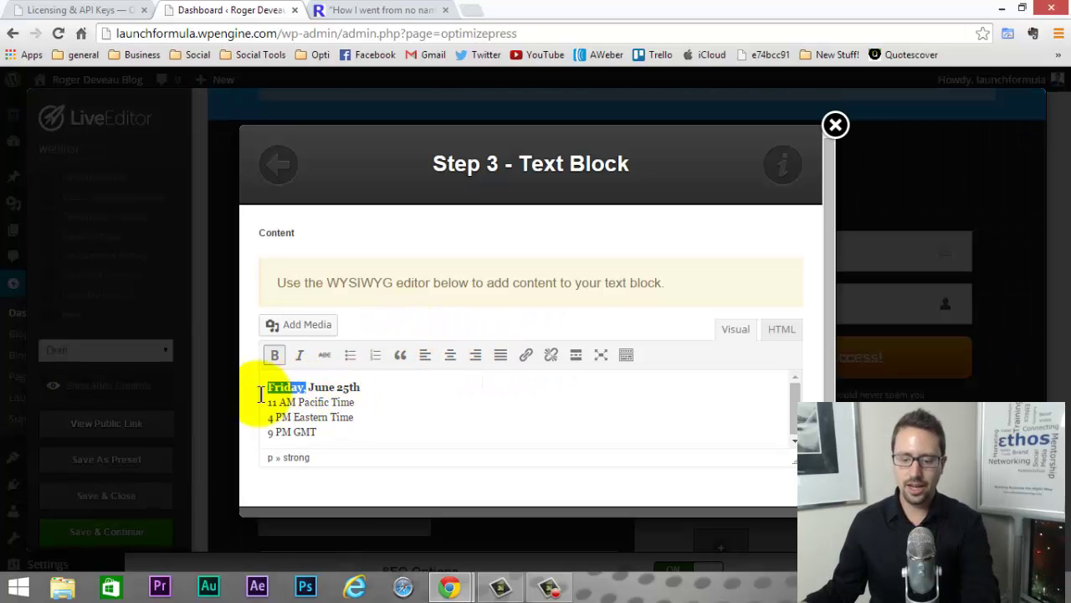
{"action": "triple_click", "coordinate": [270, 384]}
{"action": "left_click", "coordinate": [289, 385]}
{"action": "double_click", "coordinate": [280, 386]}
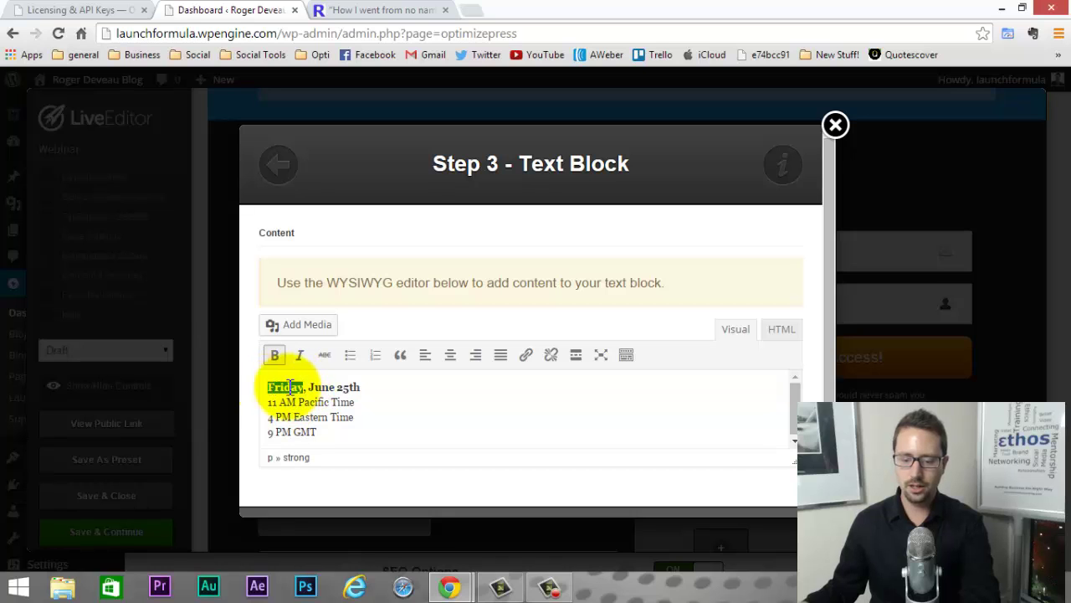
{"action": "double_click", "coordinate": [323, 386]}
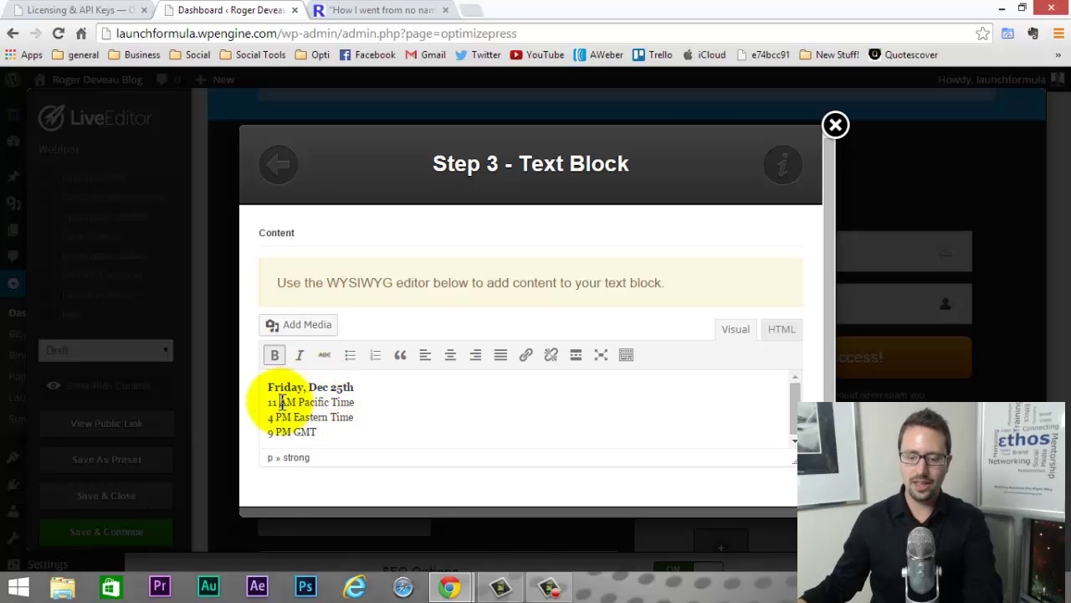
Delete the 9 PM GMT line and list 4 PM Eastern Time before 11 AM Pacific Time.
{"action": "left_click_drag", "start_coordinate": [280, 402], "coordinate": [241, 432]}
{"action": "left_click", "coordinate": [329, 430]}
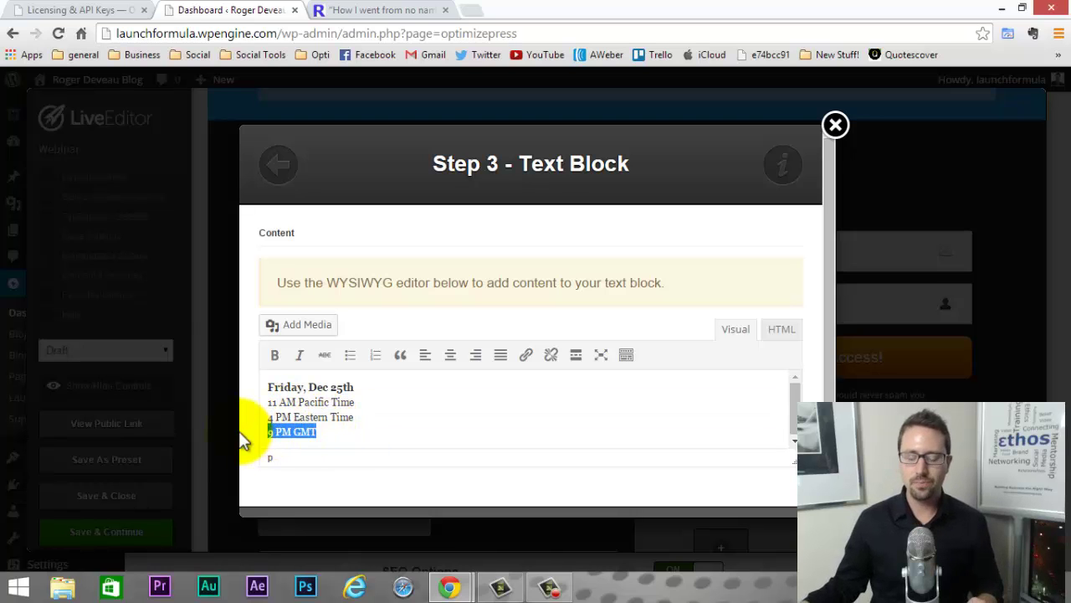
{"action": "key", "text": "BackSpace"}
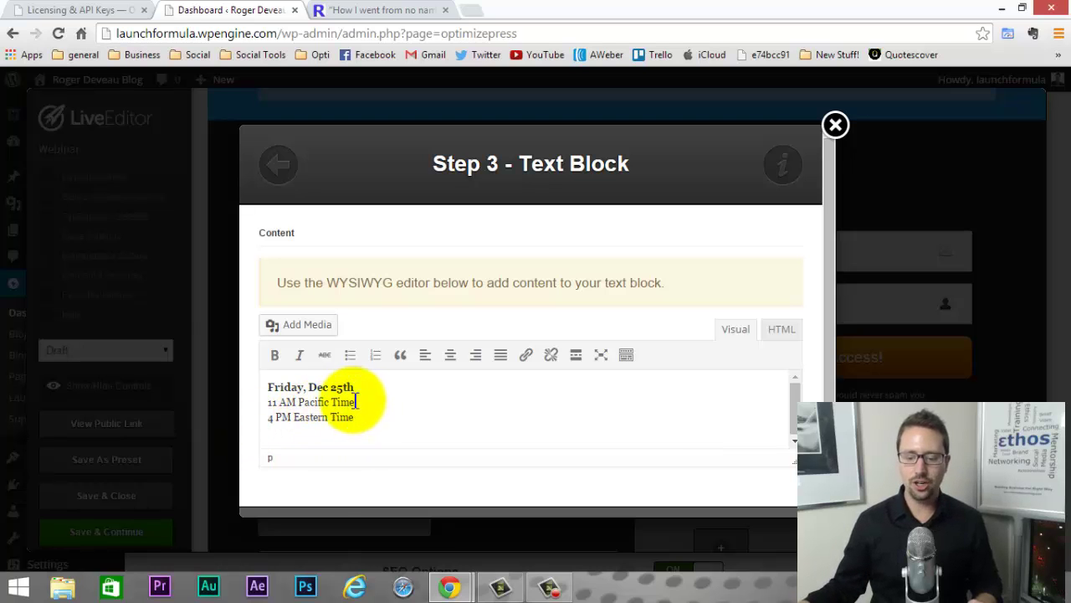
{"action": "left_click_drag", "start_coordinate": [356, 402], "coordinate": [269, 403]}
{"action": "key", "text": "BackSpace"}
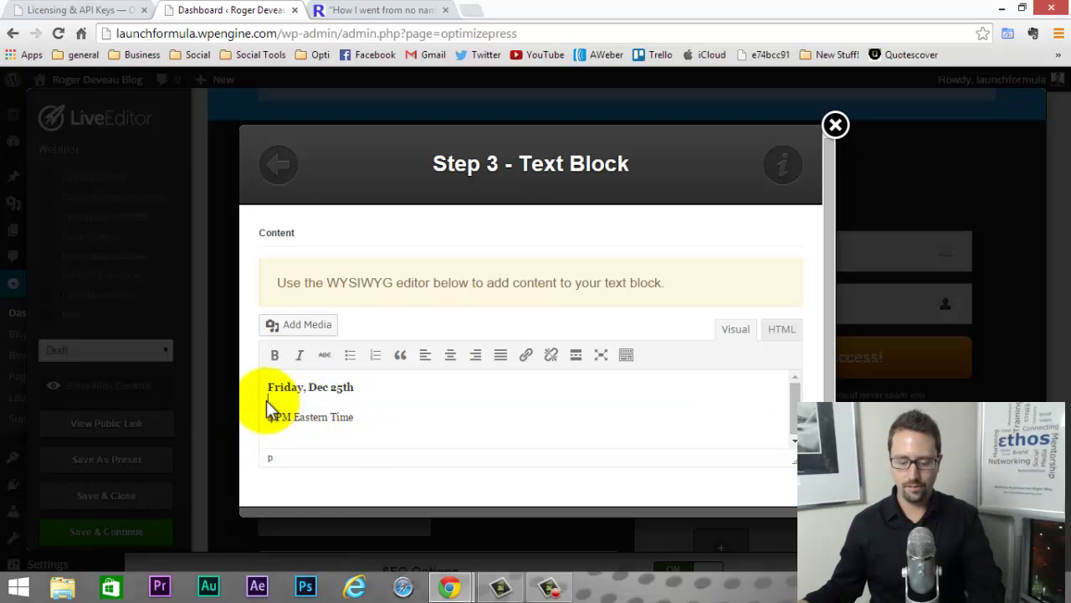
{"action": "key", "text": "BackSpace"}
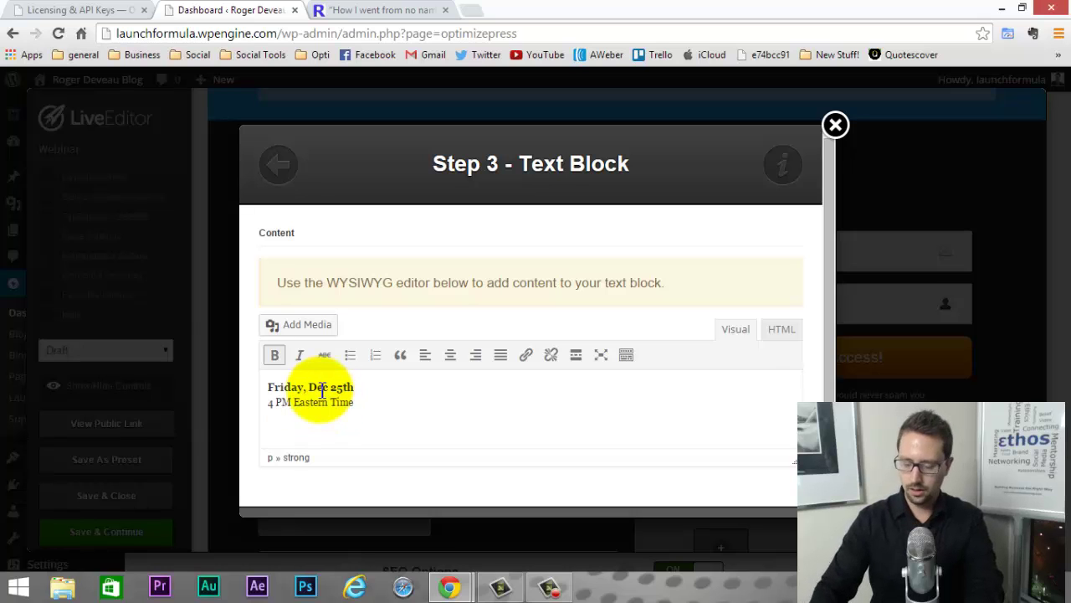
{"action": "key", "text": "Return"}
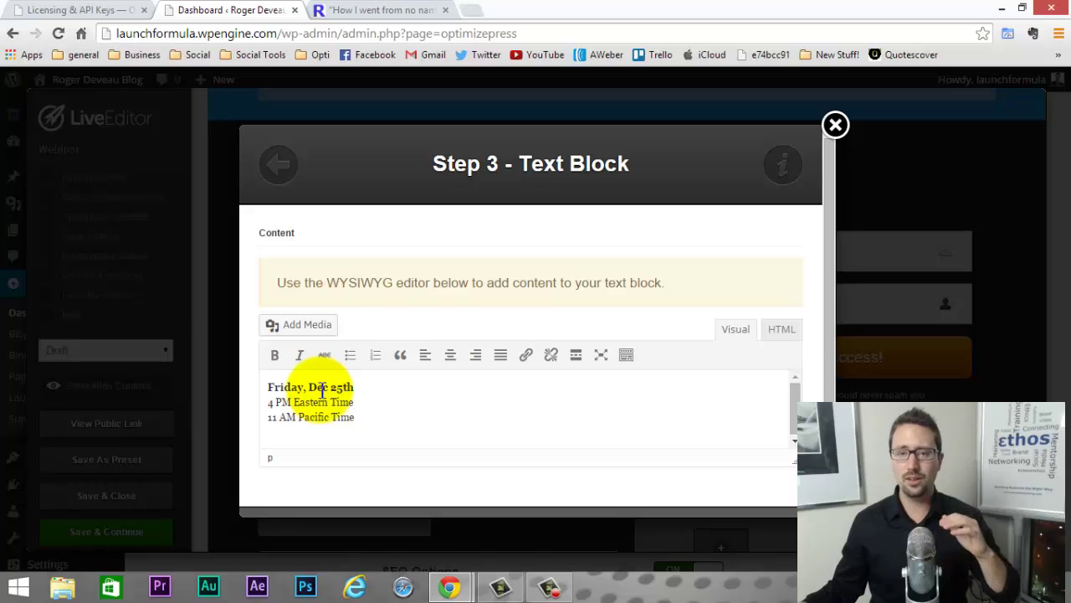
{"action": "scroll", "coordinate": [630, 419], "scroll_direction": "down", "scroll_amount": 1}
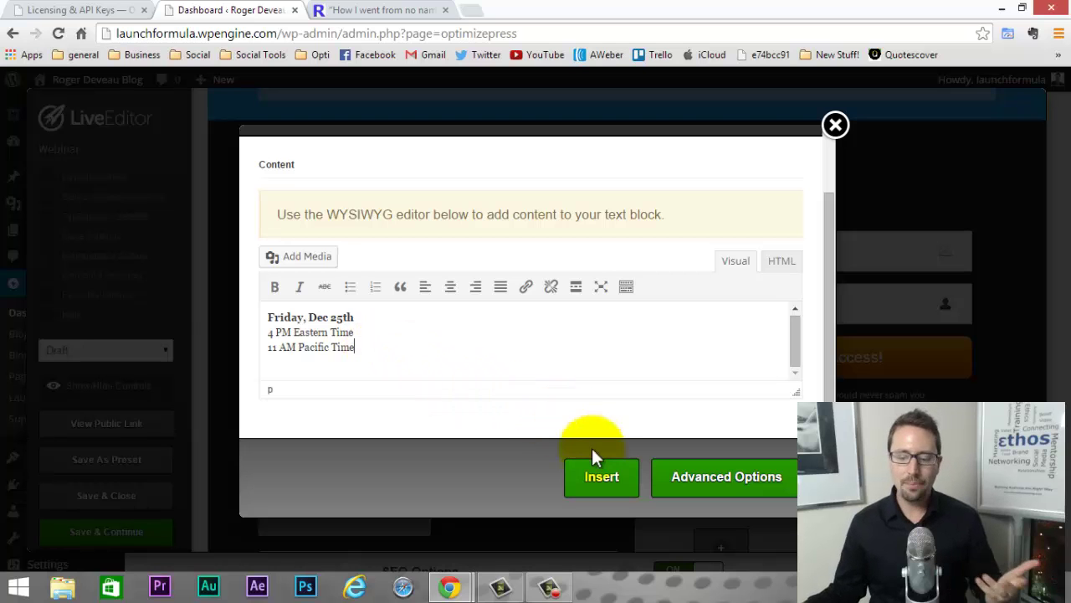
{"action": "left_click", "coordinate": [594, 479]}
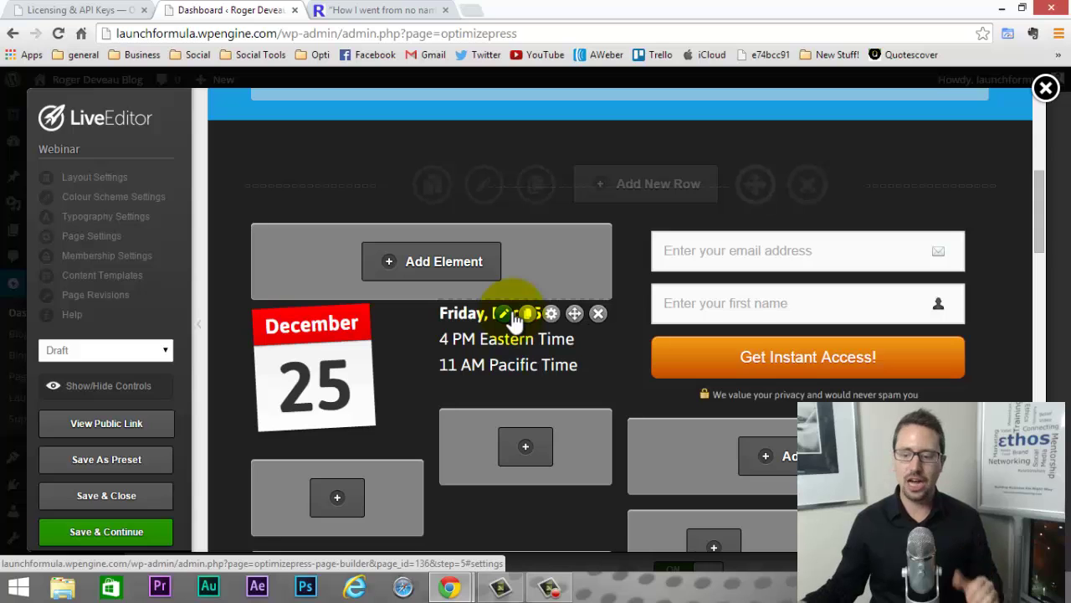
{"action": "scroll", "coordinate": [766, 180], "scroll_direction": "down", "scroll_amount": 1}
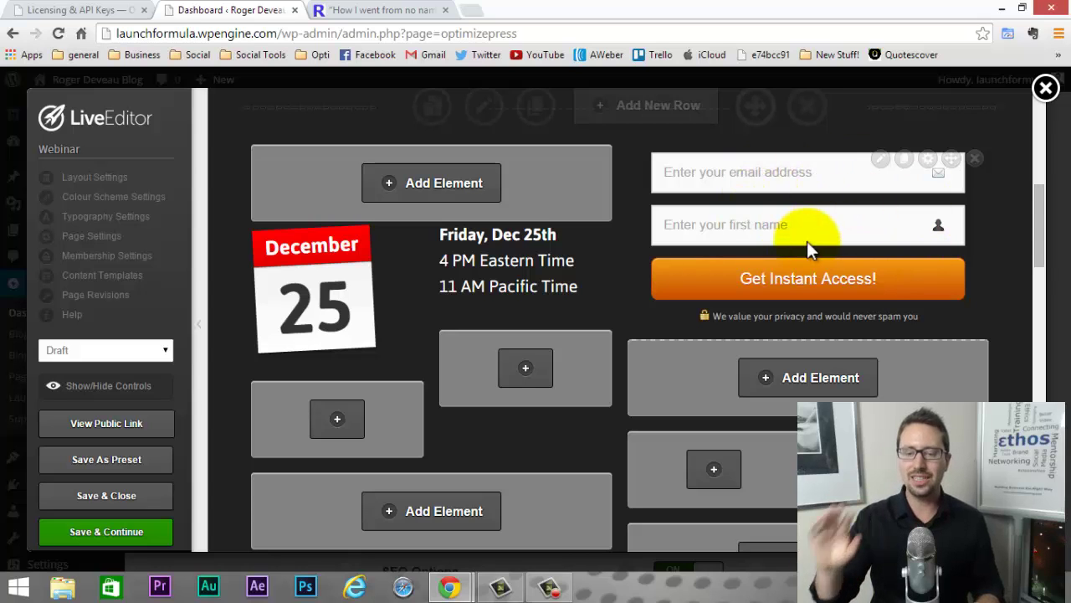
{"action": "scroll", "coordinate": [657, 297], "scroll_direction": "down", "scroll_amount": 4}
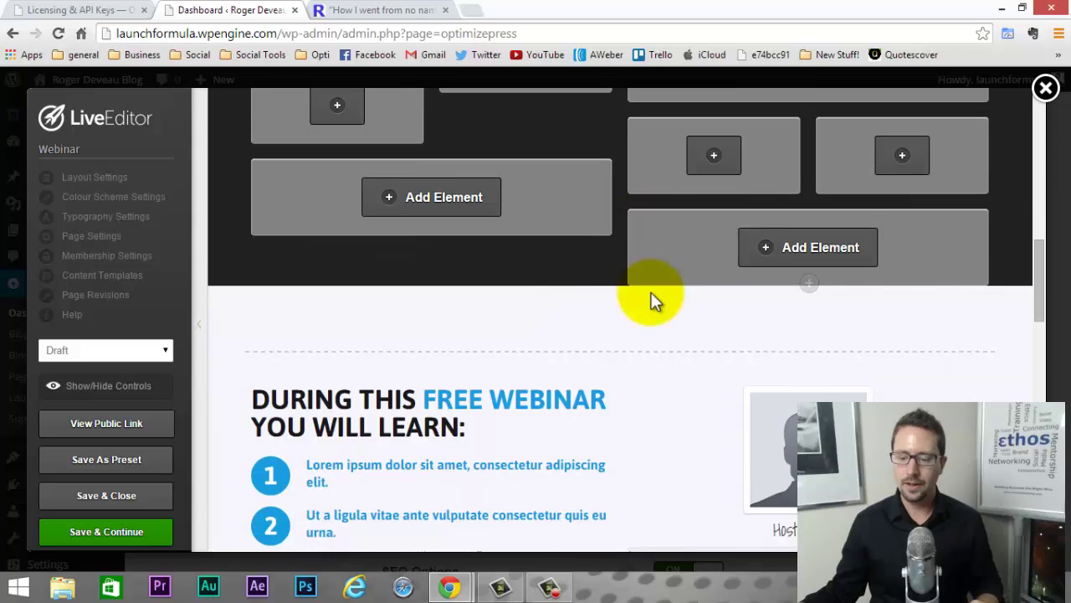
{"action": "scroll", "coordinate": [652, 292], "scroll_direction": "down", "scroll_amount": 2}
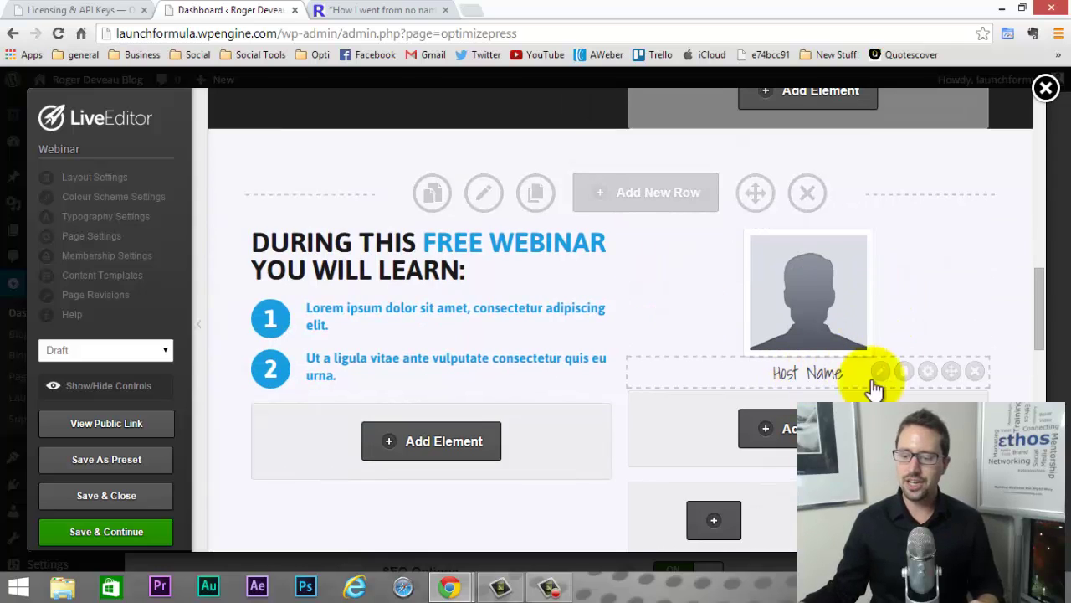
Replace the 'Host Name' caption under the portrait with the host's name.
{"action": "left_click", "coordinate": [881, 374]}
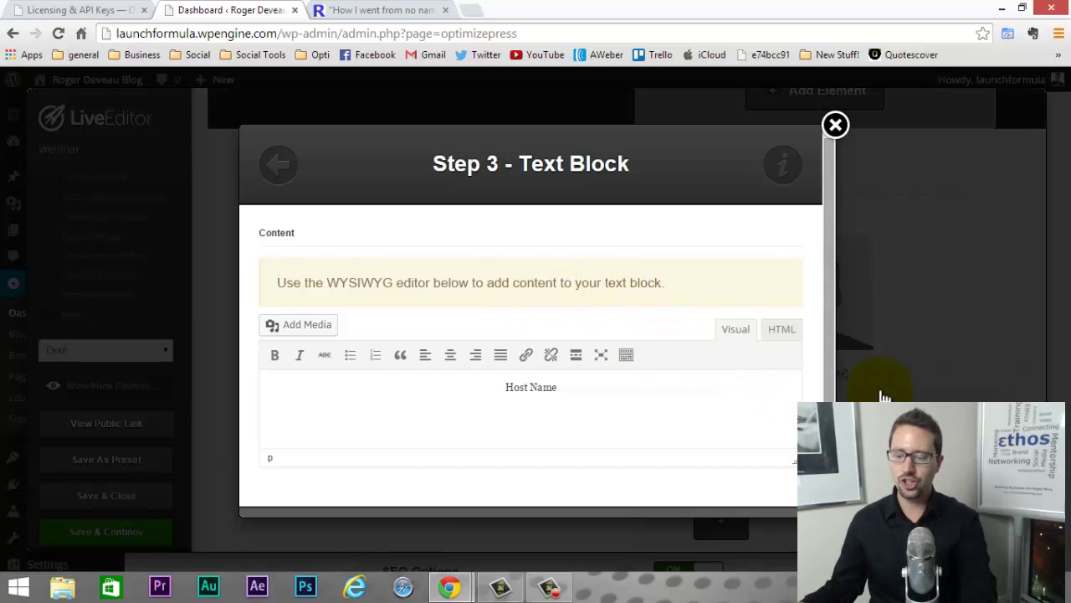
{"action": "left_click", "coordinate": [834, 128]}
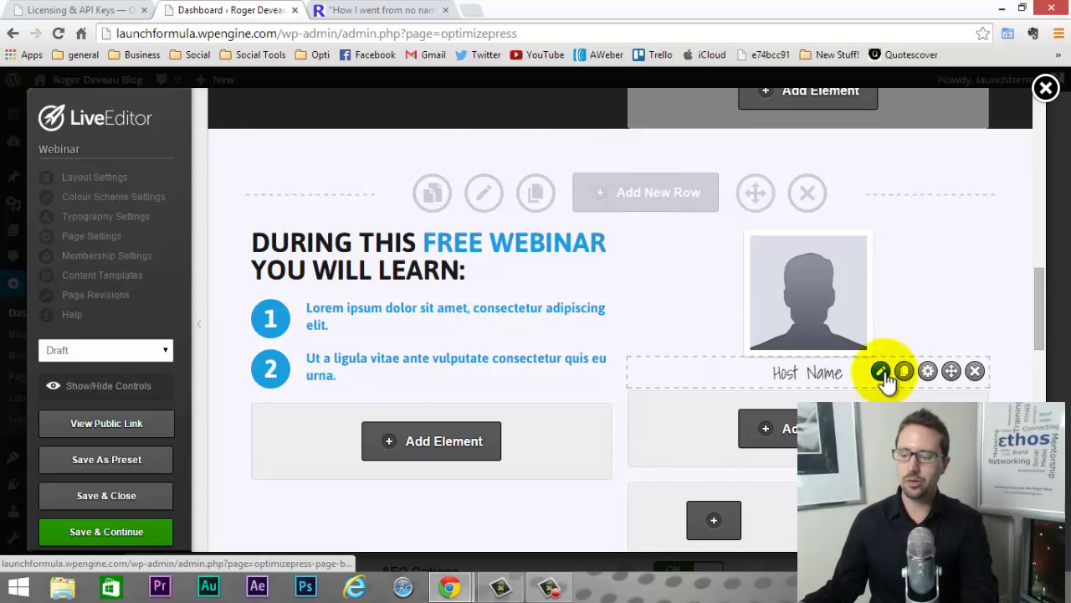
{"action": "left_click", "coordinate": [883, 373]}
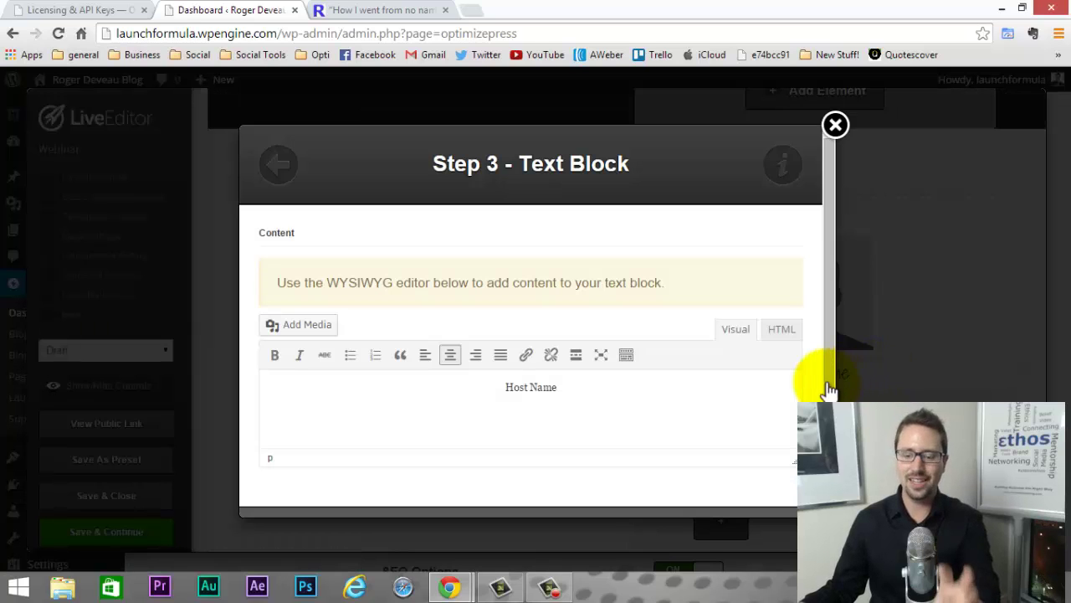
{"action": "scroll", "coordinate": [616, 377], "scroll_direction": "down", "scroll_amount": 2}
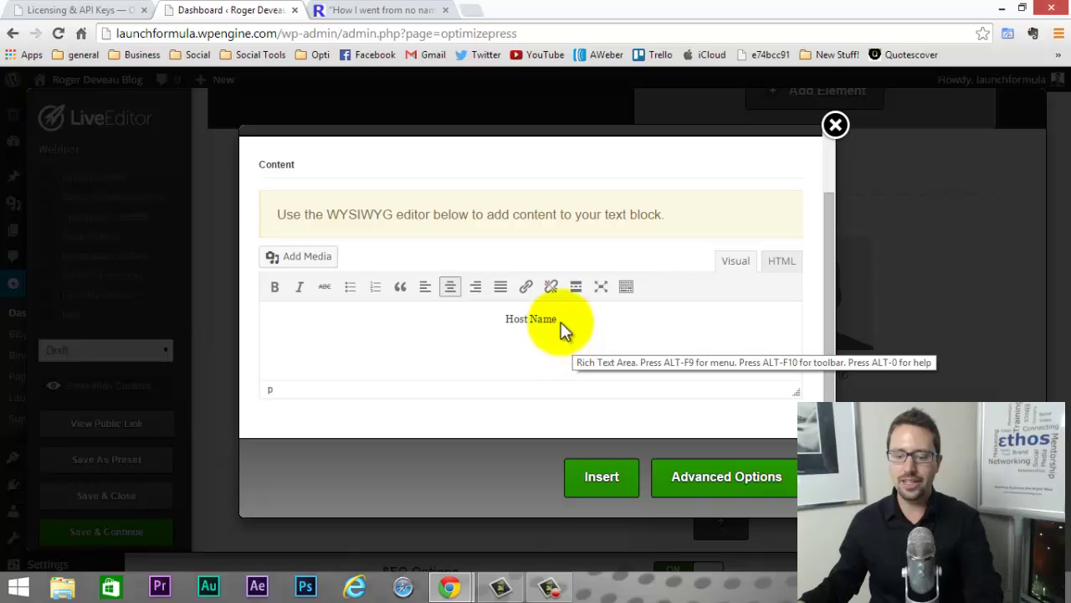
{"action": "left_click_drag", "start_coordinate": [561, 321], "coordinate": [509, 317]}
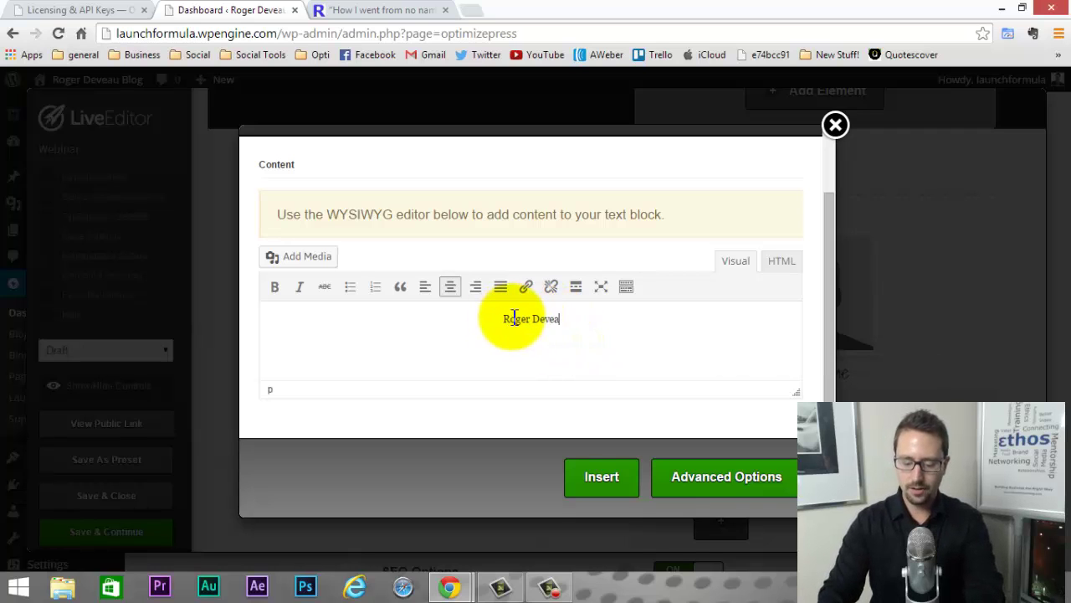
{"action": "left_click", "coordinate": [609, 482]}
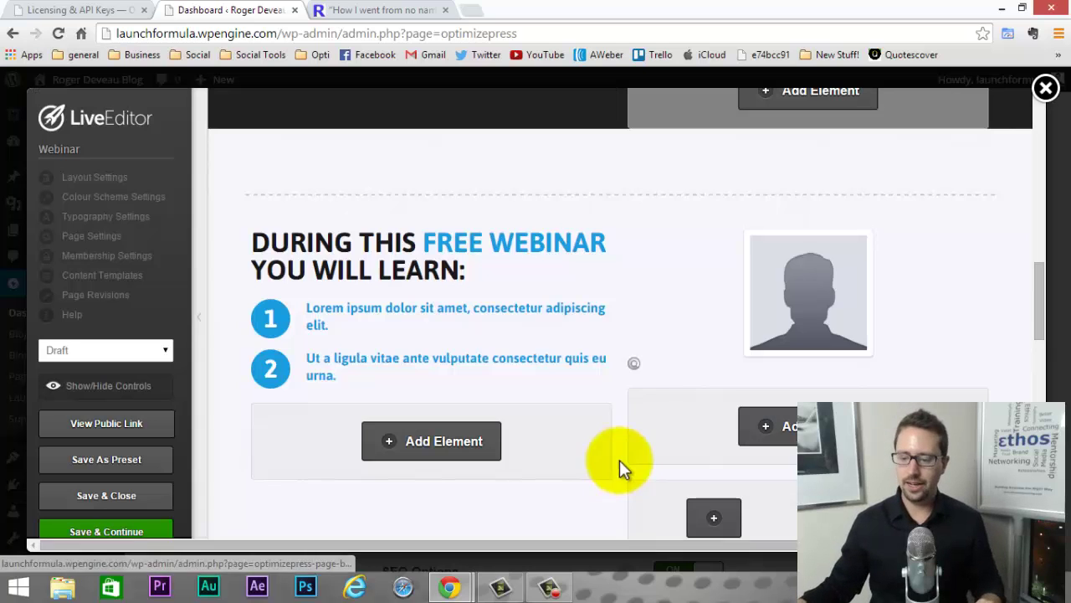
Upload the host's profile photo from the computer for the portrait image element.
{"action": "left_click", "coordinate": [879, 244]}
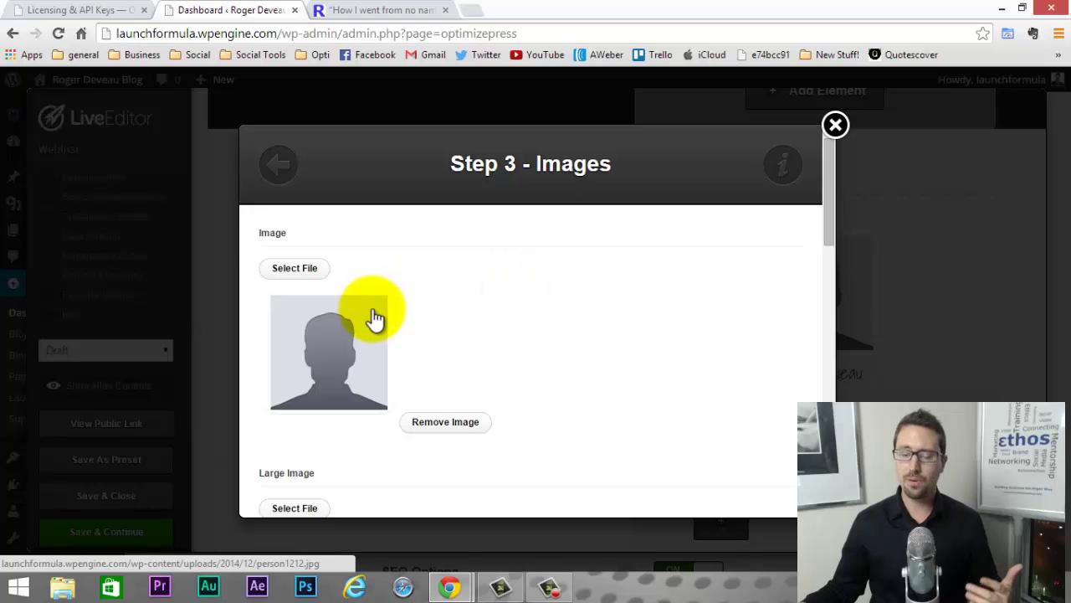
{"action": "left_click", "coordinate": [319, 269]}
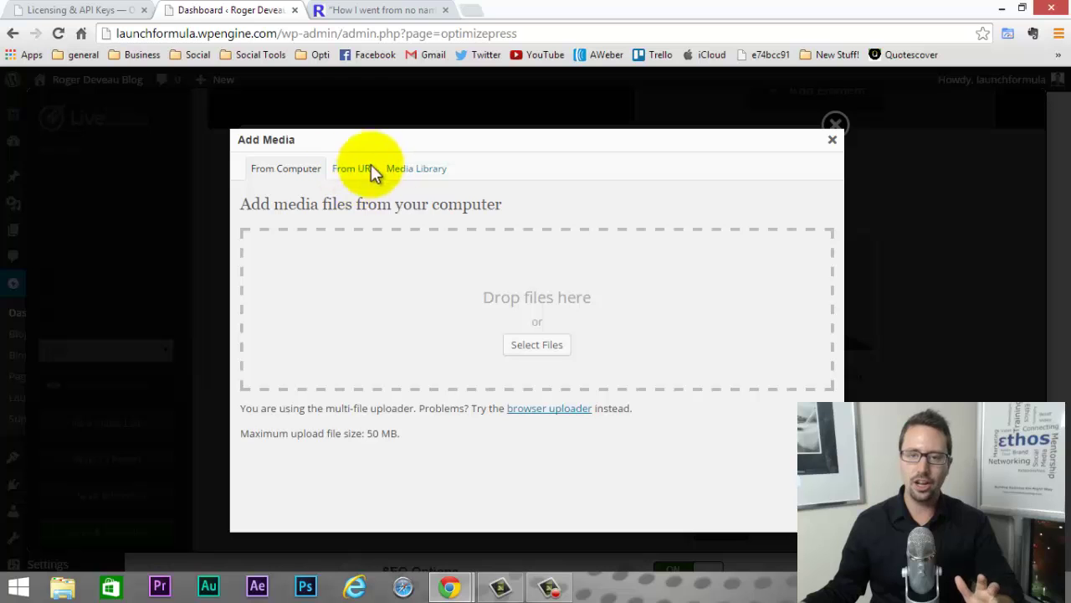
{"action": "left_click", "coordinate": [348, 167]}
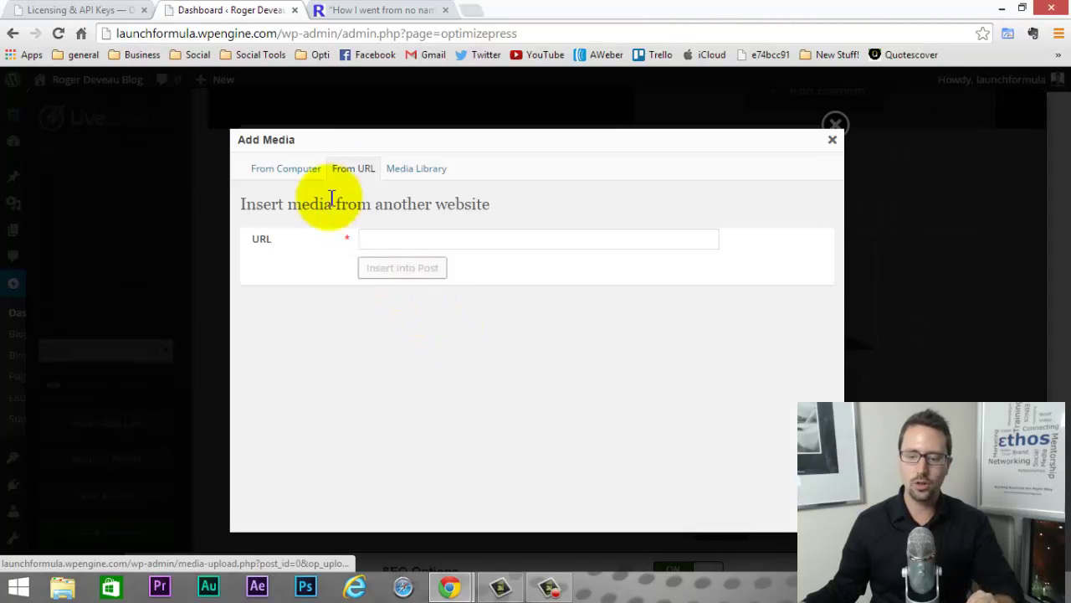
{"action": "left_click", "coordinate": [287, 168]}
{"action": "left_click", "coordinate": [542, 340]}
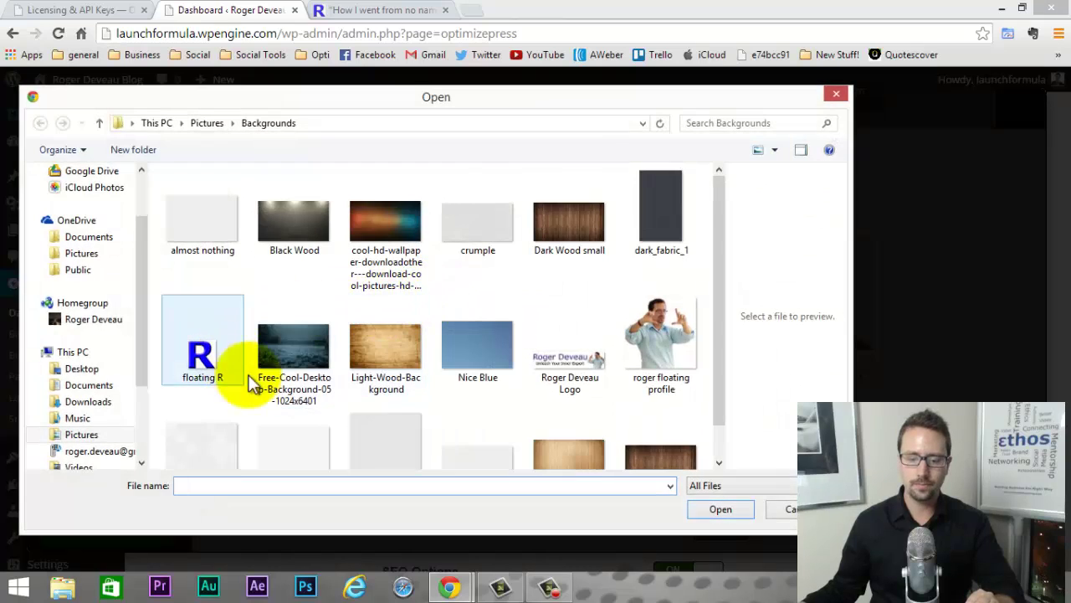
{"action": "double_click", "coordinate": [684, 351]}
Insert the uploaded photo into the portrait slot in place of the grey placeholder.
{"action": "scroll", "coordinate": [644, 401], "scroll_direction": "down", "scroll_amount": 6}
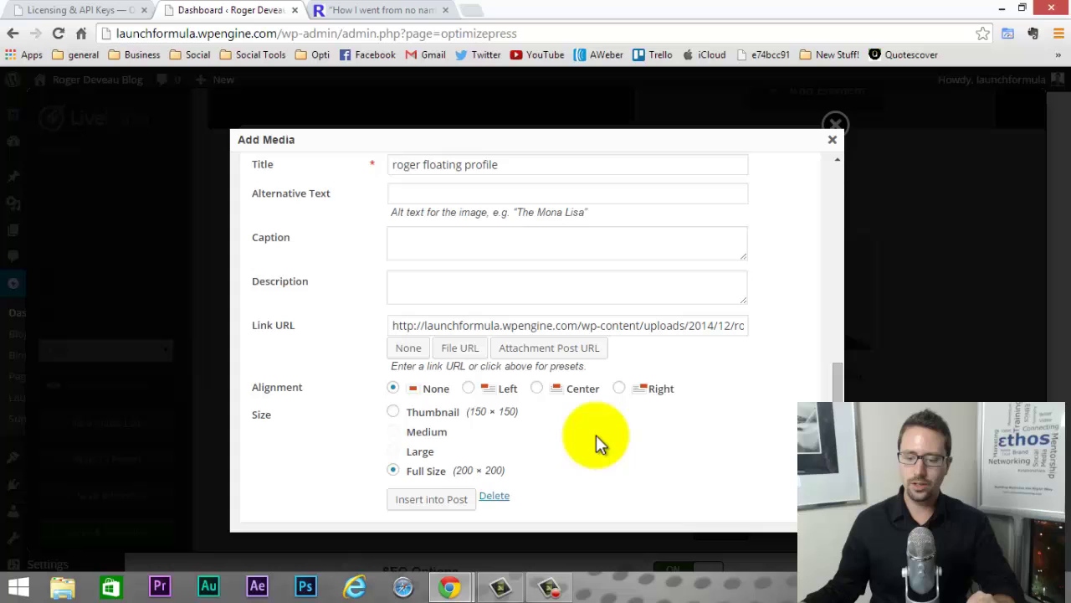
{"action": "left_click", "coordinate": [442, 500]}
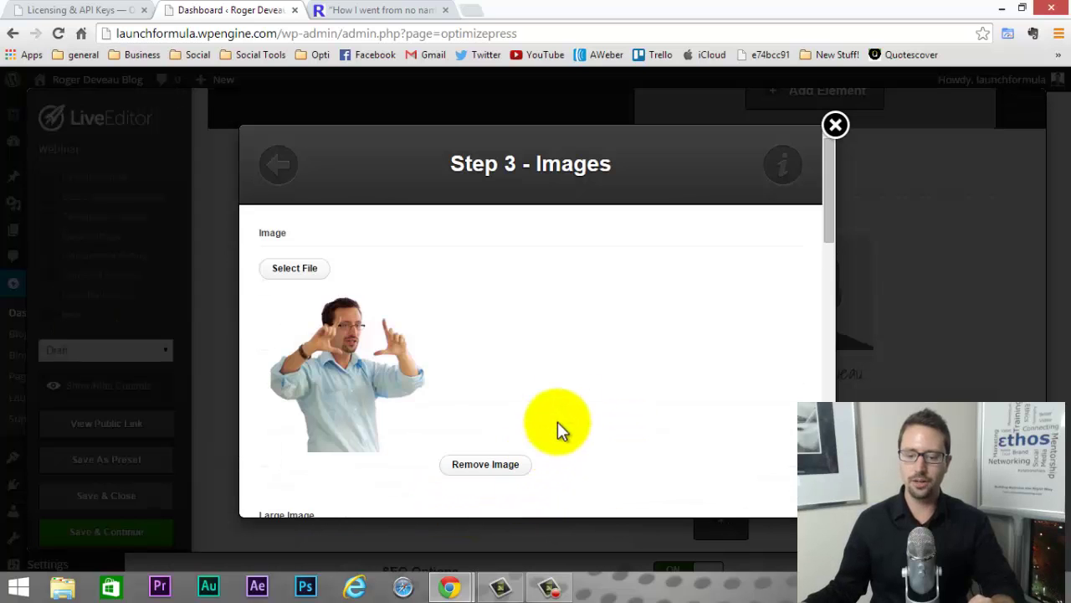
{"action": "scroll", "coordinate": [595, 364], "scroll_direction": "down", "scroll_amount": 8}
{"action": "scroll", "coordinate": [596, 361], "scroll_direction": "up", "scroll_amount": 2}
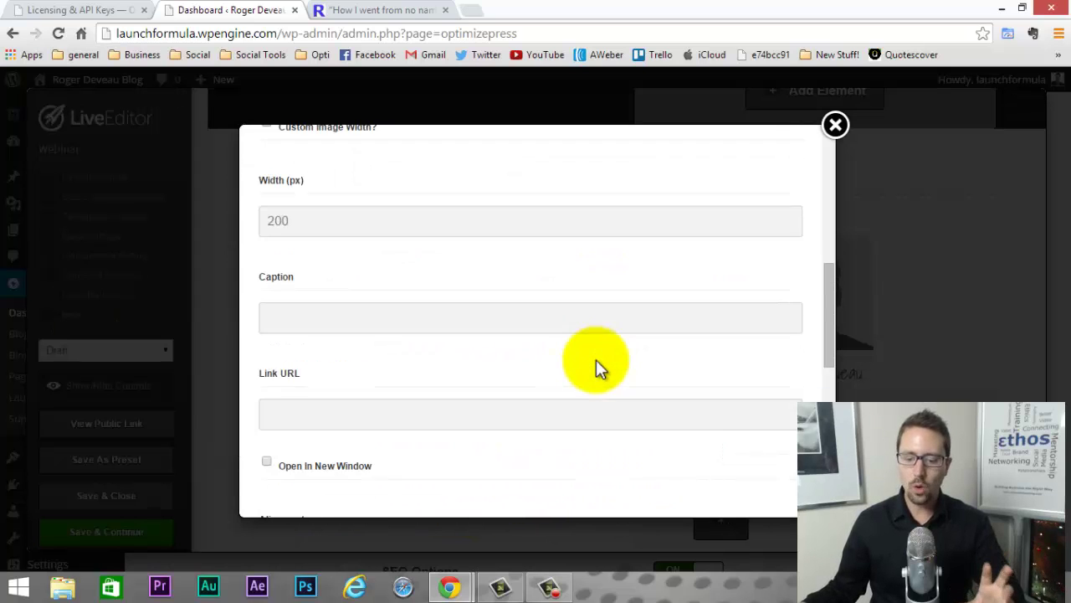
{"action": "scroll", "coordinate": [415, 335], "scroll_direction": "down", "scroll_amount": 2}
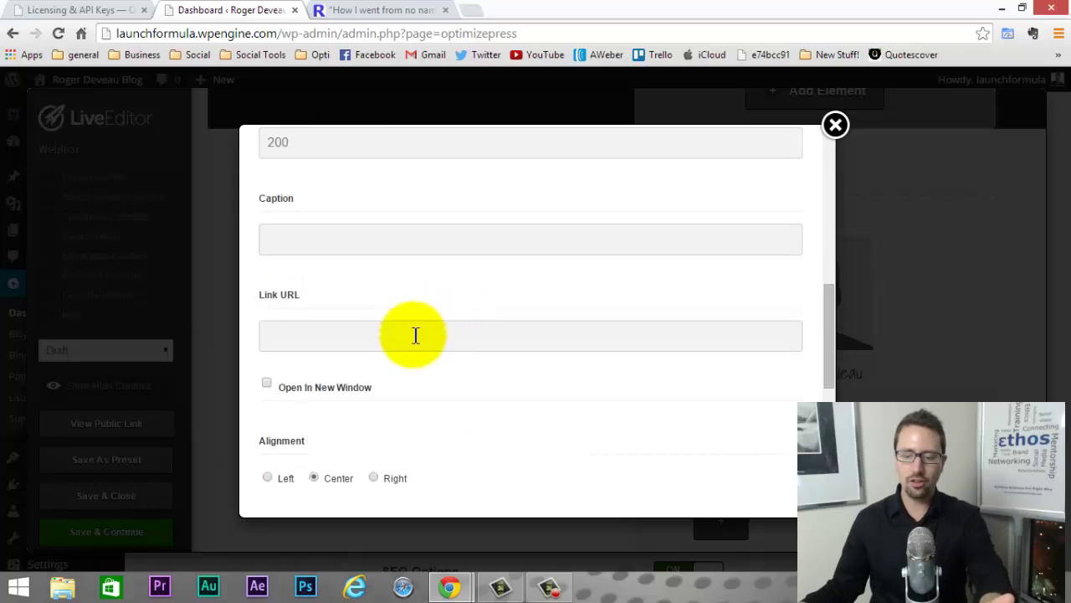
{"action": "left_click", "coordinate": [306, 335]}
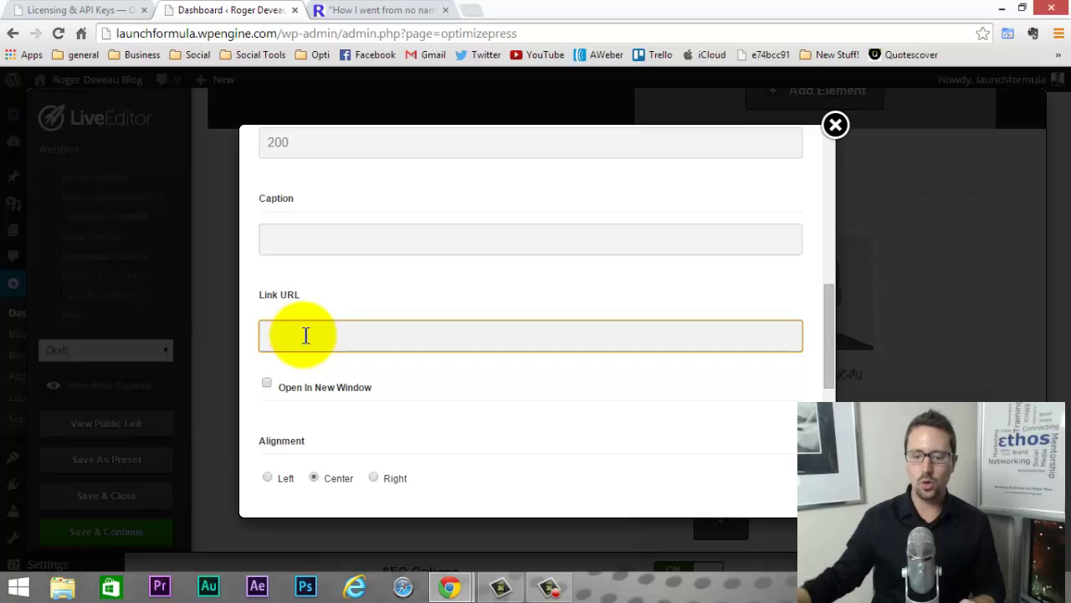
{"action": "scroll", "coordinate": [306, 335], "scroll_direction": "down", "scroll_amount": 5}
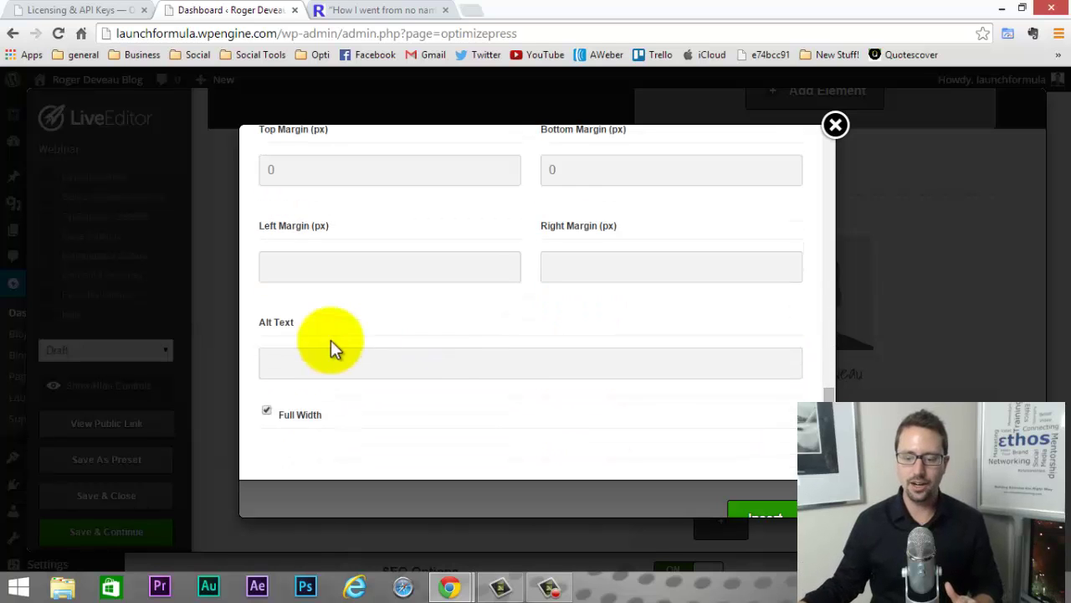
{"action": "left_click", "coordinate": [758, 479]}
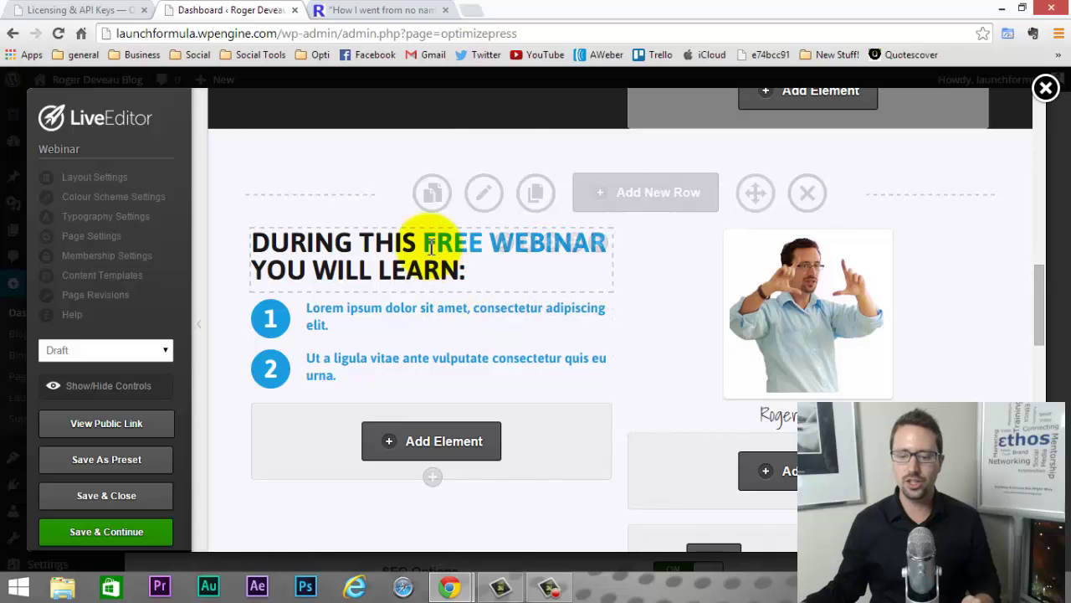
{"action": "mouse_move", "coordinate": [503, 247]}
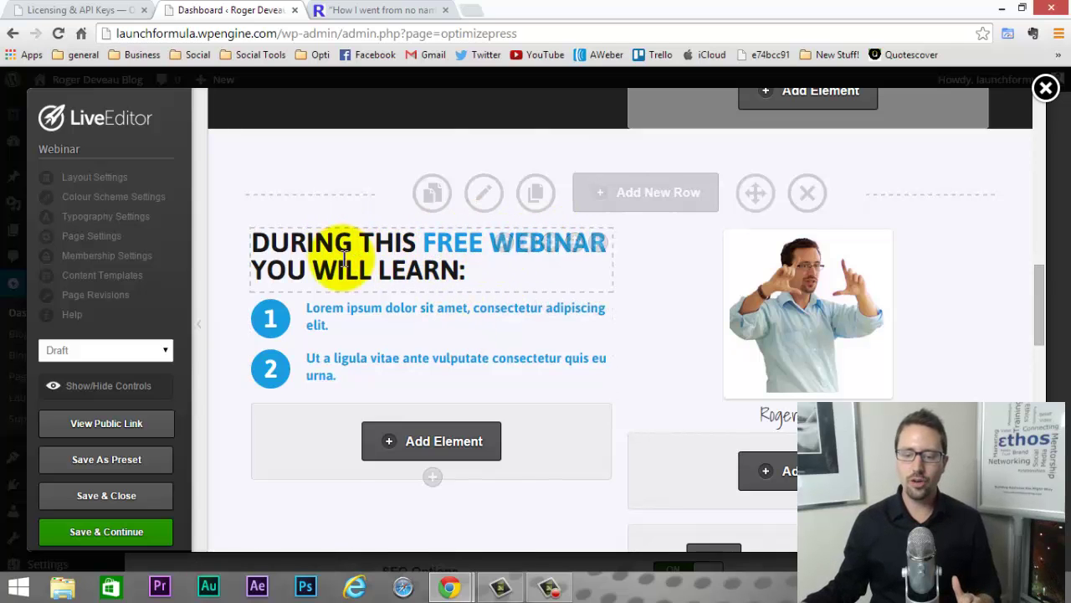
Rename the first two points 'How To Build Products Using Other Experts Info' and 'How to build your list FAST in any niche'.
{"action": "left_click", "coordinate": [500, 303]}
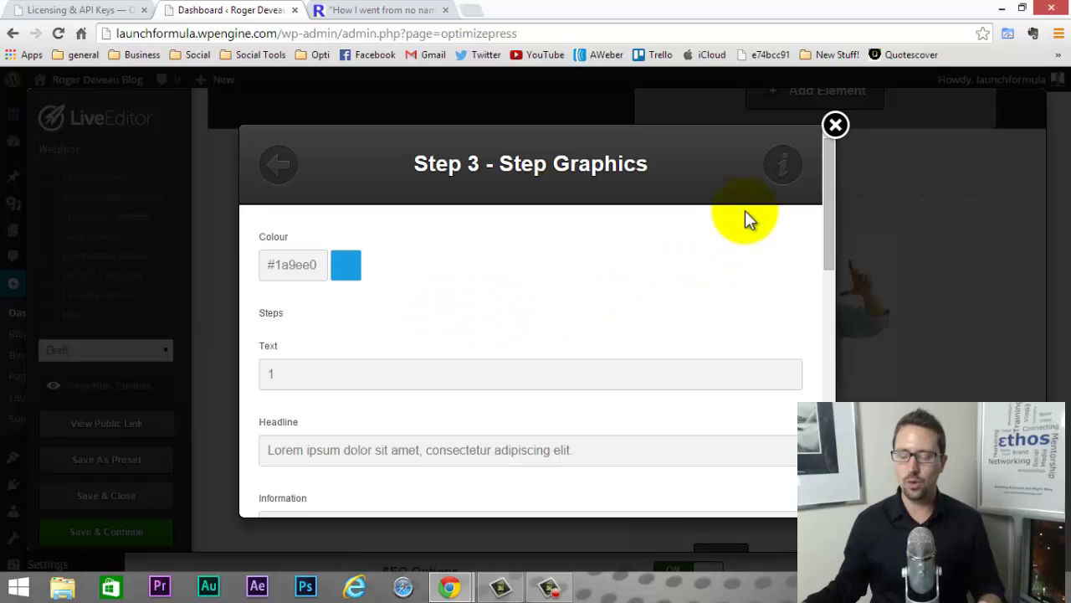
{"action": "scroll", "coordinate": [528, 305], "scroll_direction": "down", "scroll_amount": 1}
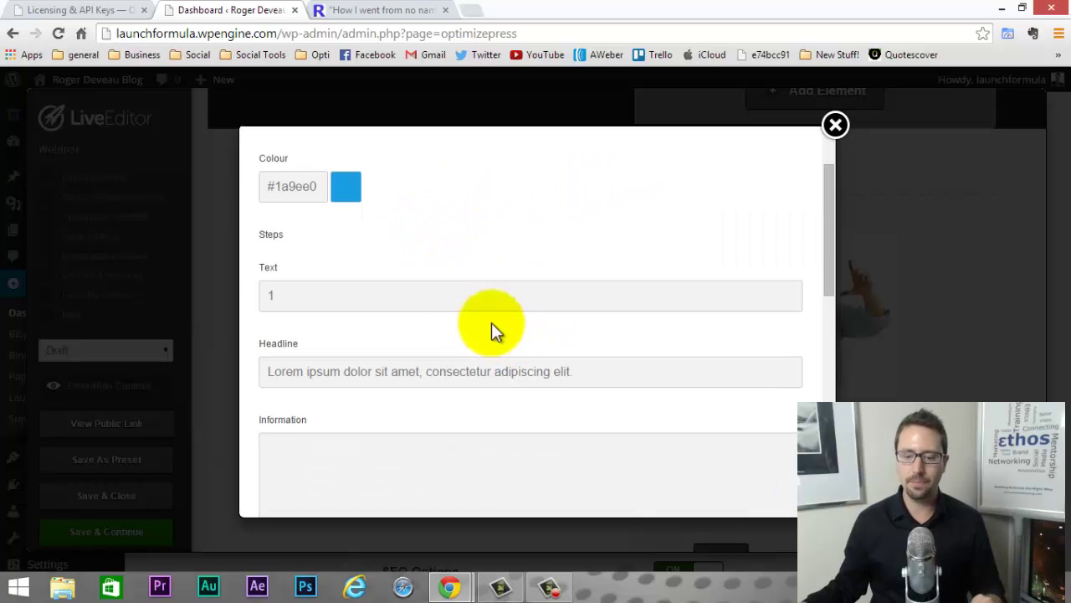
{"action": "scroll", "coordinate": [280, 251], "scroll_direction": "down", "scroll_amount": 2}
{"action": "scroll", "coordinate": [280, 213], "scroll_direction": "down", "scroll_amount": 5}
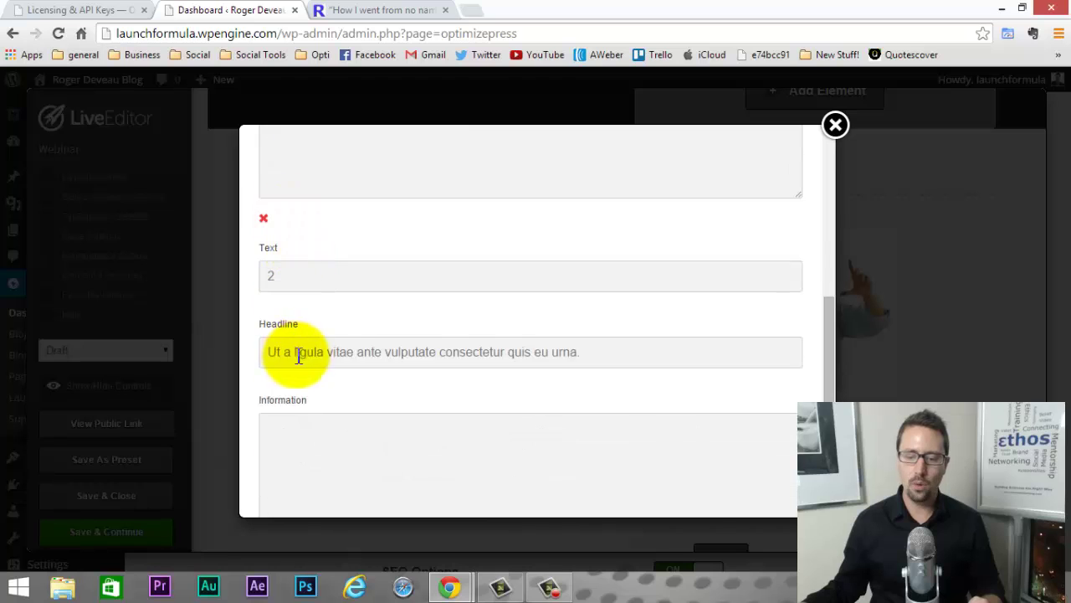
{"action": "scroll", "coordinate": [301, 358], "scroll_direction": "up", "scroll_amount": 3}
{"action": "scroll", "coordinate": [433, 380], "scroll_direction": "up", "scroll_amount": 5}
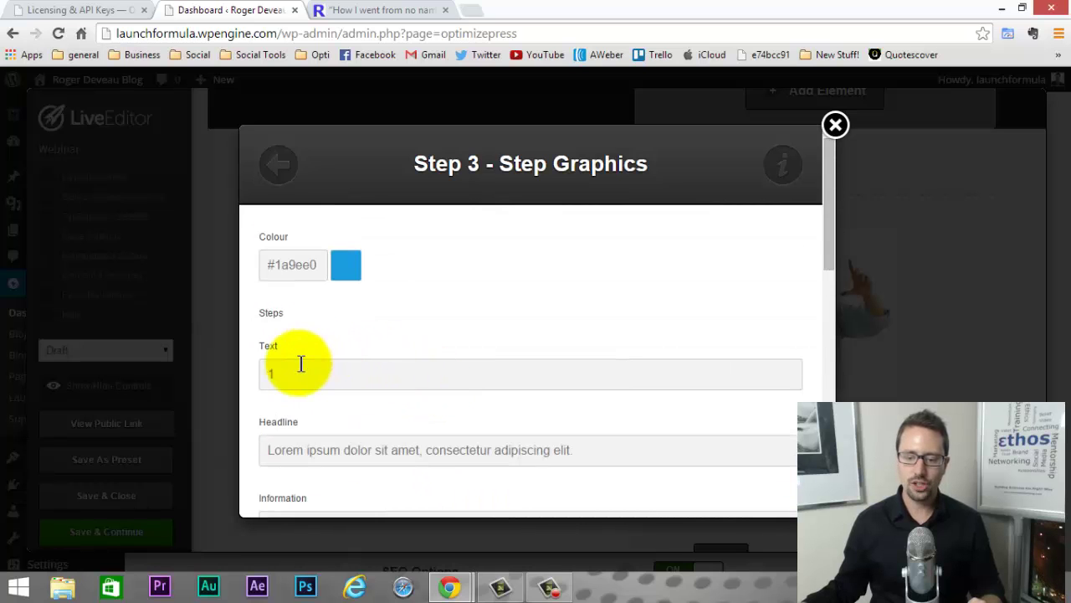
{"action": "scroll", "coordinate": [302, 368], "scroll_direction": "down", "scroll_amount": 1}
{"action": "left_click", "coordinate": [591, 371]}
{"action": "left_click_drag", "start_coordinate": [591, 371], "coordinate": [276, 371]}
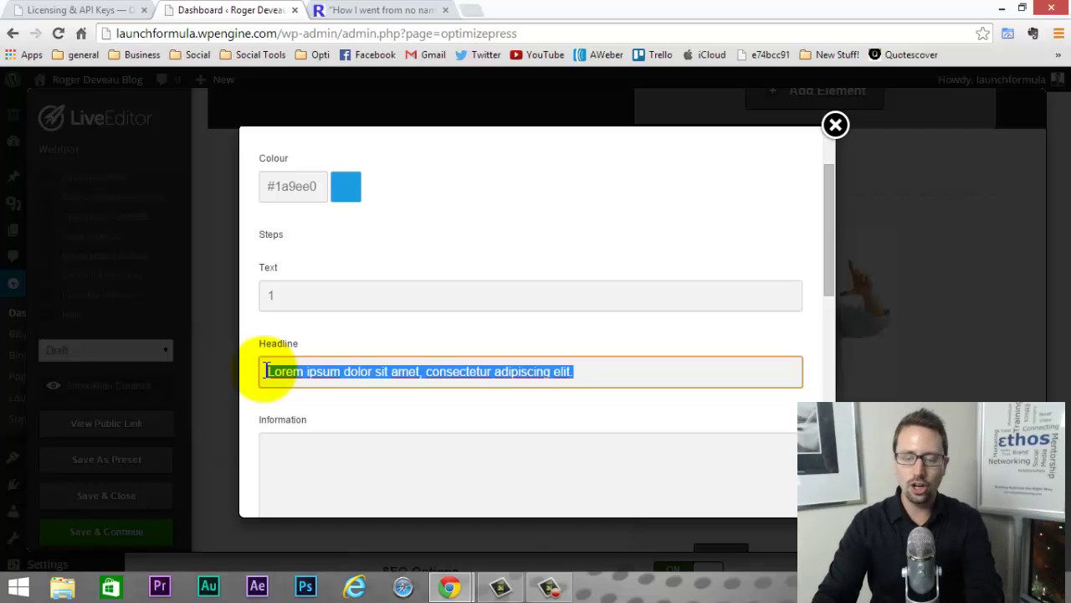
{"action": "type", "text": "How To "}
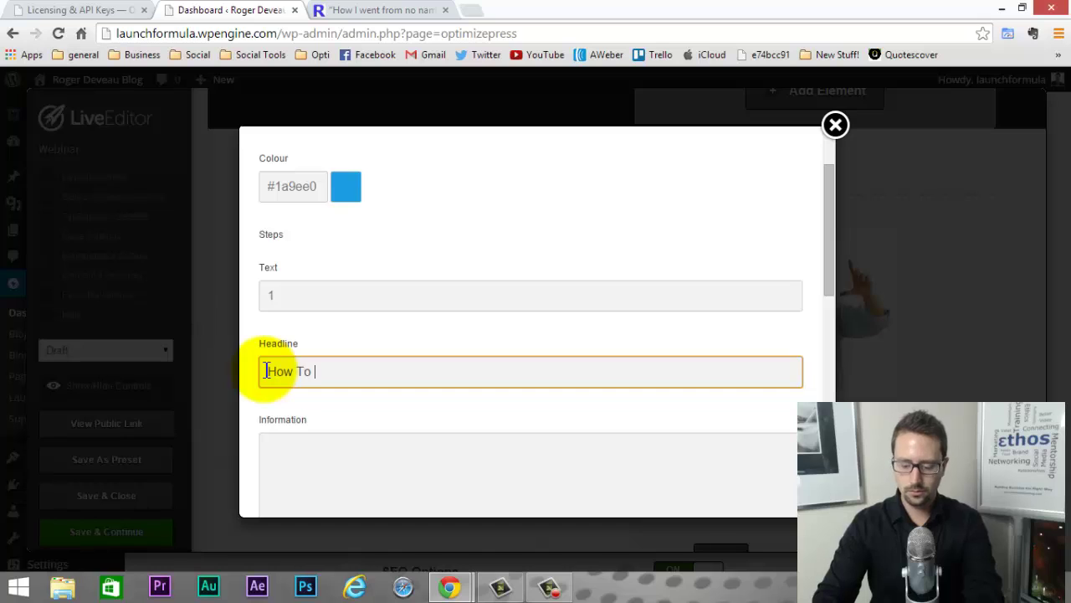
{"action": "type", "text": "Build Products Using Other Experts Info"}
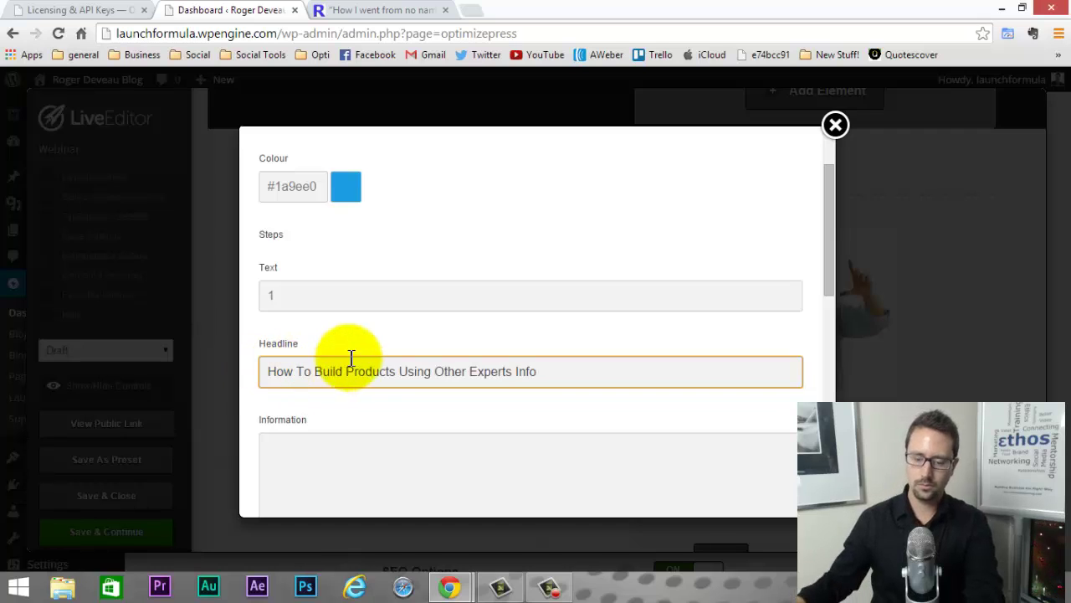
{"action": "scroll", "coordinate": [397, 356], "scroll_direction": "down", "scroll_amount": 6}
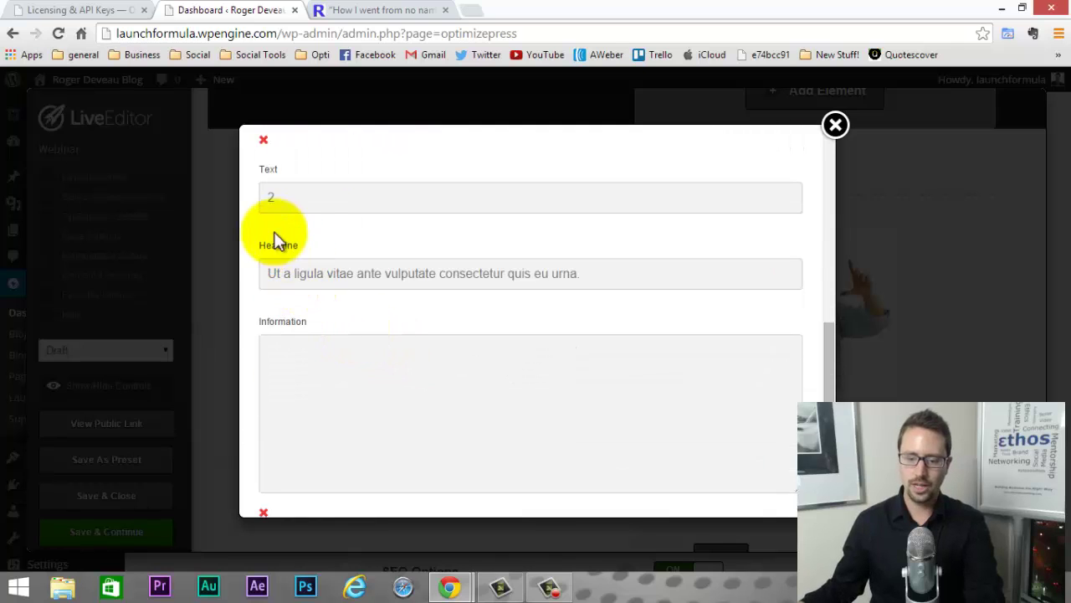
{"action": "left_click_drag", "start_coordinate": [597, 277], "coordinate": [507, 273]}
{"action": "left_click_drag", "start_coordinate": [434, 273], "coordinate": [256, 273]}
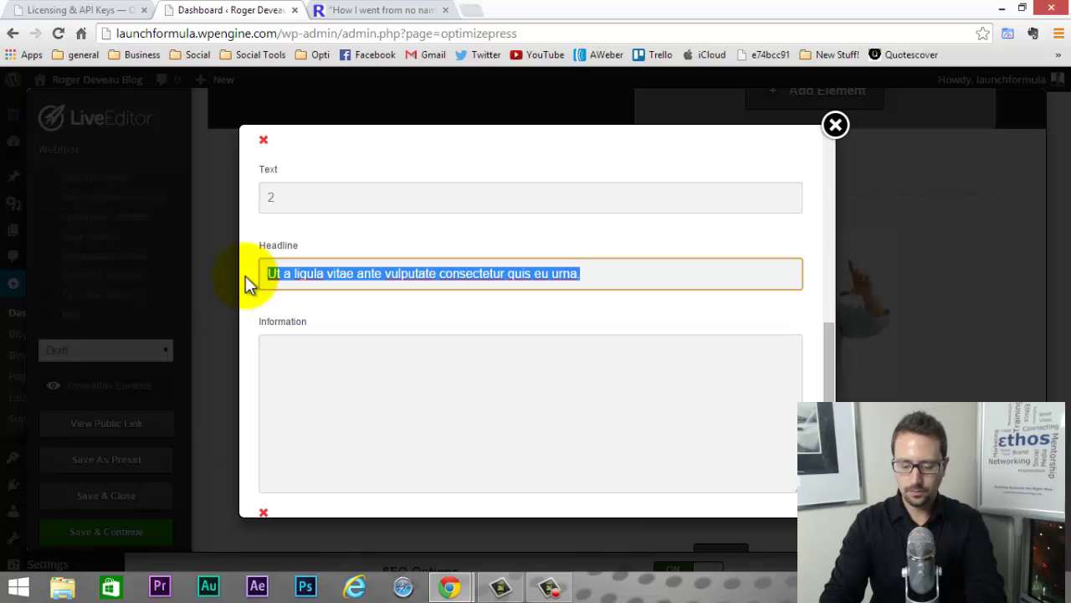
{"action": "type", "text": "How to build yo"}
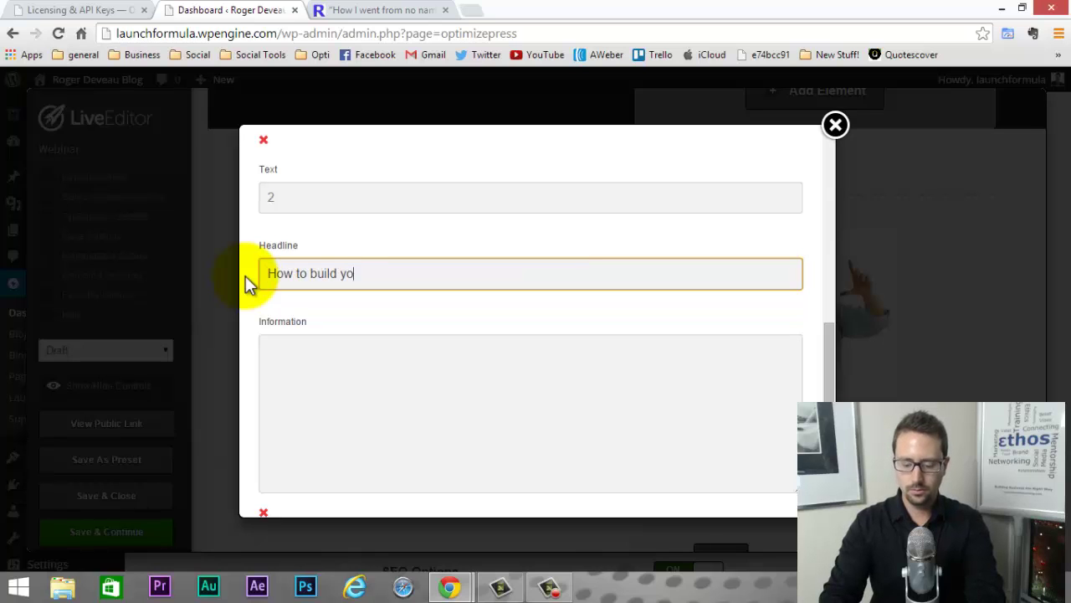
{"action": "type", "text": "ur list FAST in any ni"}
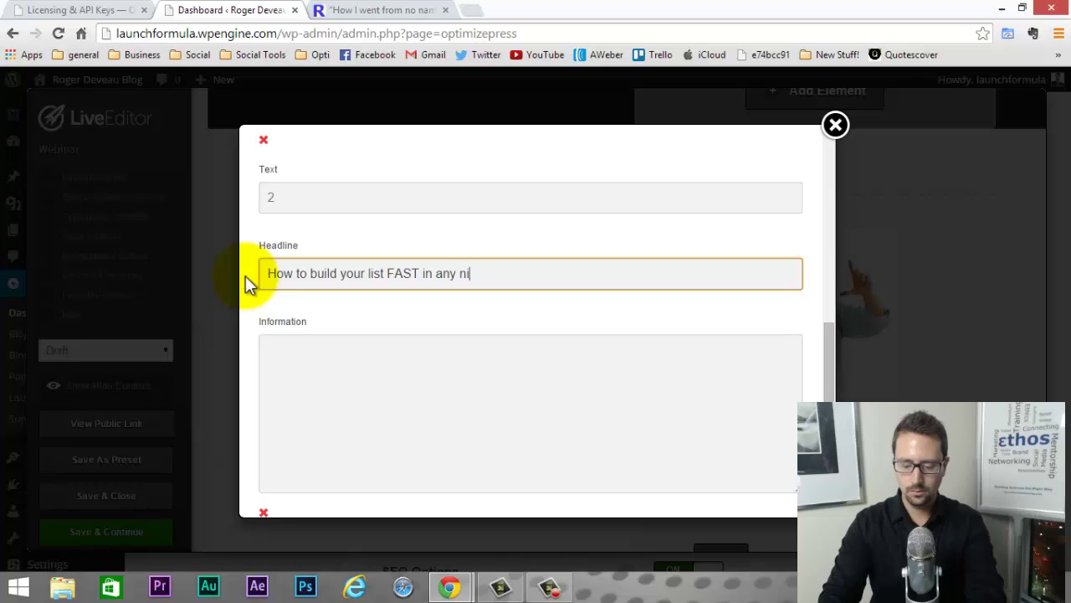
{"action": "type", "text": "che"}
{"action": "scroll", "coordinate": [310, 259], "scroll_direction": "down", "scroll_amount": 2}
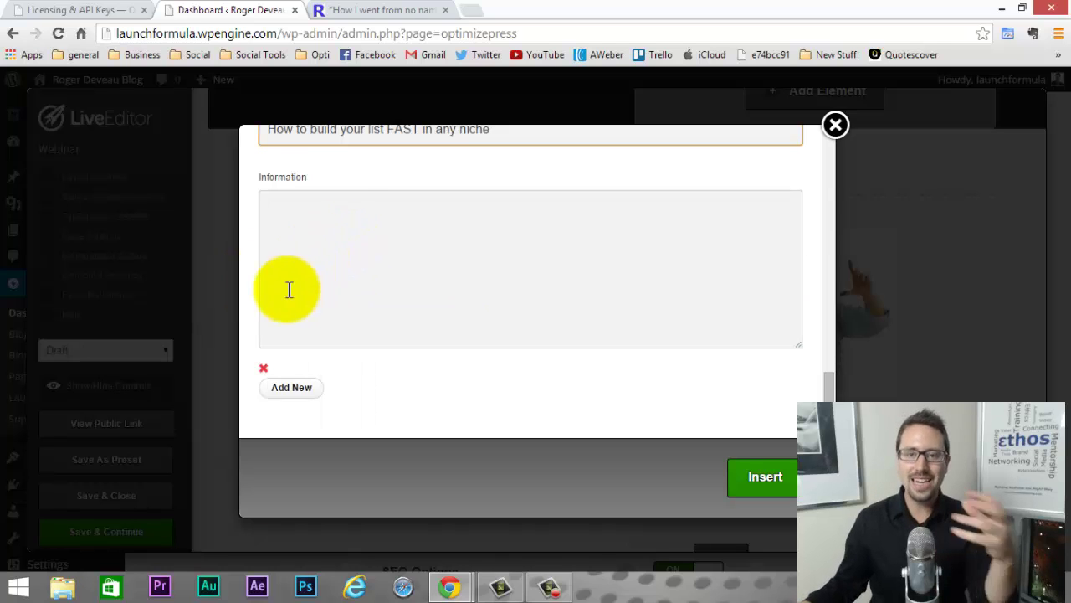
Add new list points, fill one with 'Gain instant credibility as an expert', and apply the list.
{"action": "left_click", "coordinate": [293, 391]}
{"action": "scroll", "coordinate": [299, 407], "scroll_direction": "down", "scroll_amount": 1}
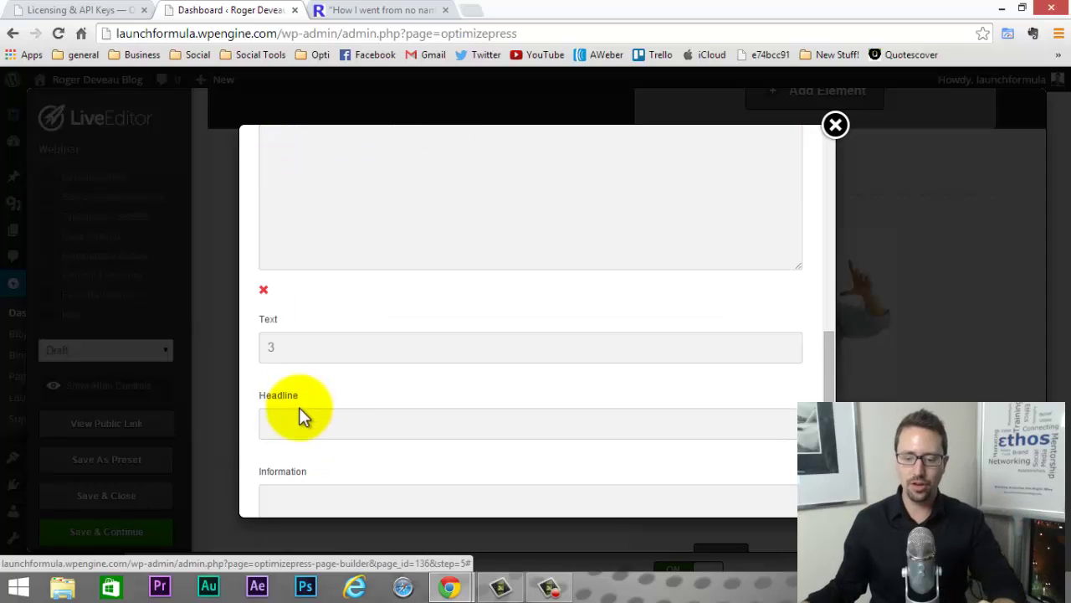
{"action": "scroll", "coordinate": [293, 397], "scroll_direction": "down", "scroll_amount": 4}
{"action": "left_click", "coordinate": [292, 390]}
{"action": "scroll", "coordinate": [313, 402], "scroll_direction": "down", "scroll_amount": 1}
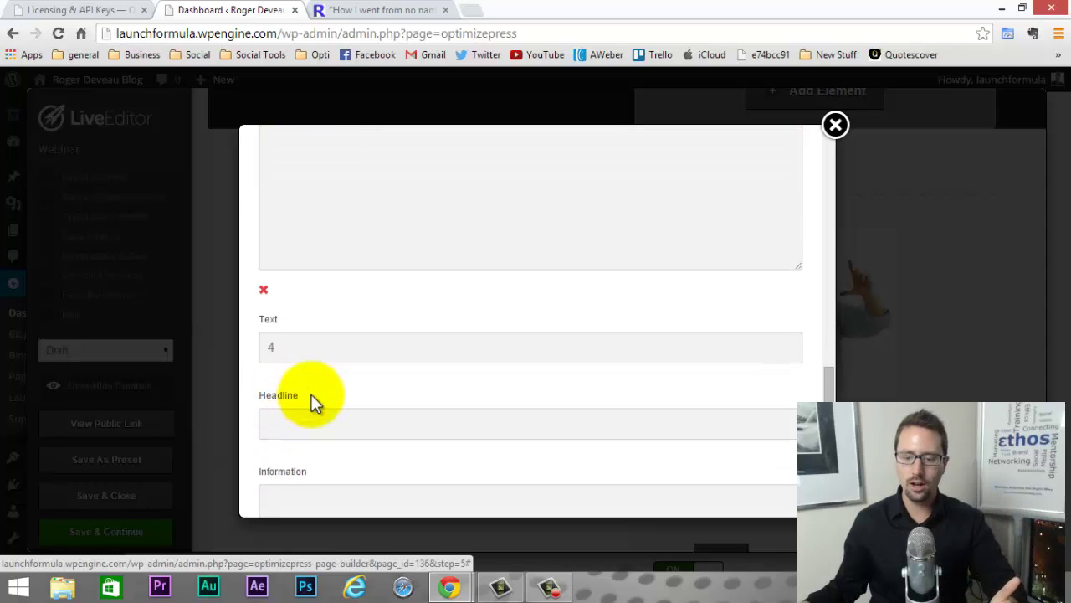
{"action": "scroll", "coordinate": [297, 313], "scroll_direction": "down", "scroll_amount": 1}
{"action": "scroll", "coordinate": [712, 276], "scroll_direction": "down", "scroll_amount": 1}
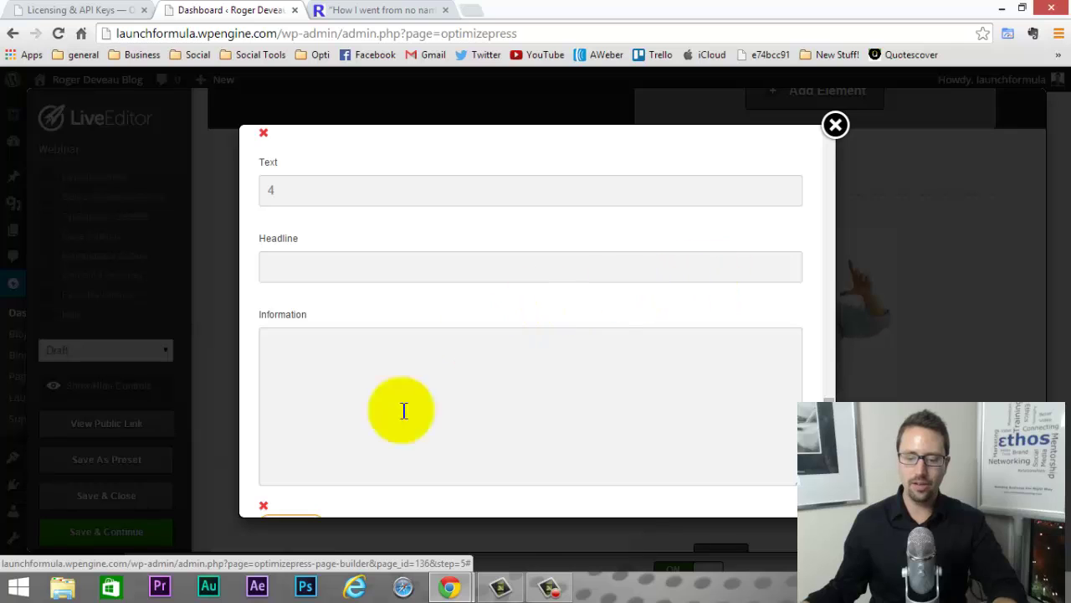
{"action": "scroll", "coordinate": [285, 452], "scroll_direction": "down", "scroll_amount": 1}
{"action": "scroll", "coordinate": [263, 433], "scroll_direction": "down", "scroll_amount": 1}
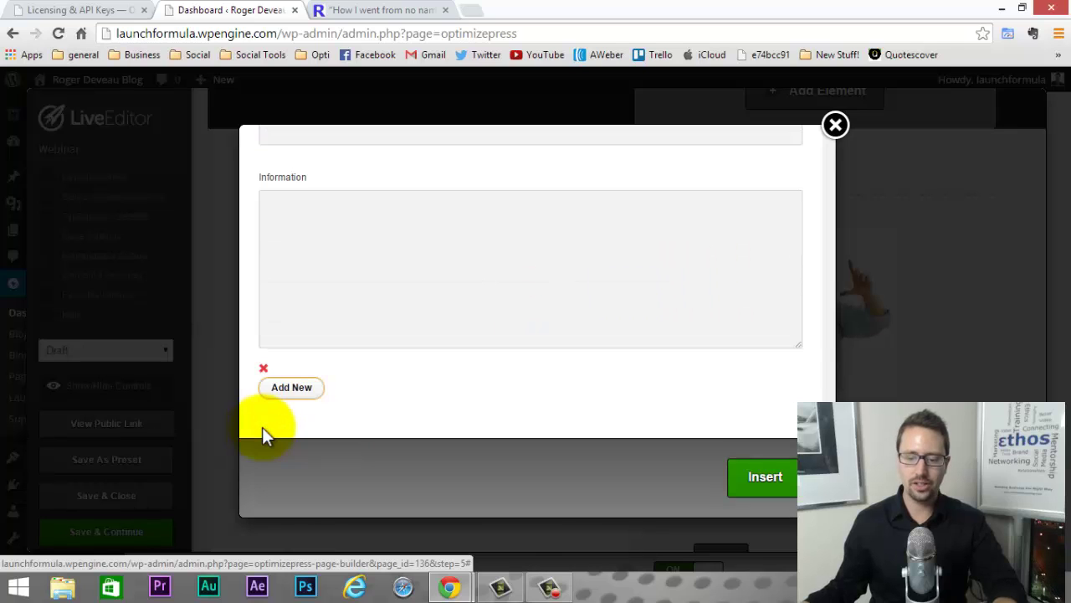
{"action": "key", "text": "Return"}
{"action": "scroll", "coordinate": [272, 414], "scroll_direction": "down", "scroll_amount": 2}
{"action": "left_click", "coordinate": [292, 363]}
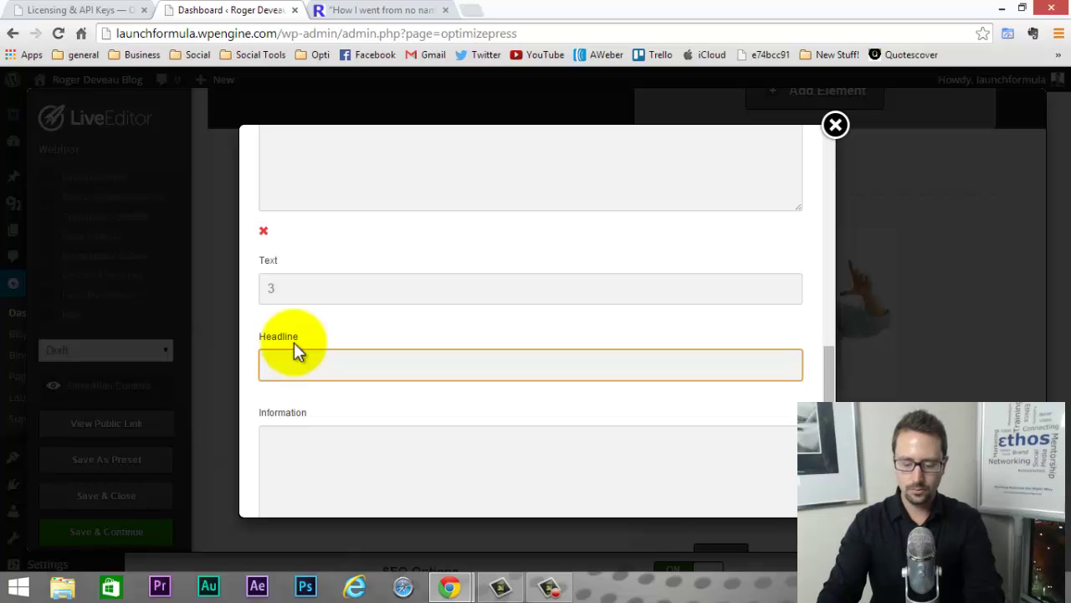
{"action": "type", "text": "Gain instant credibility as an expert yourself!"}
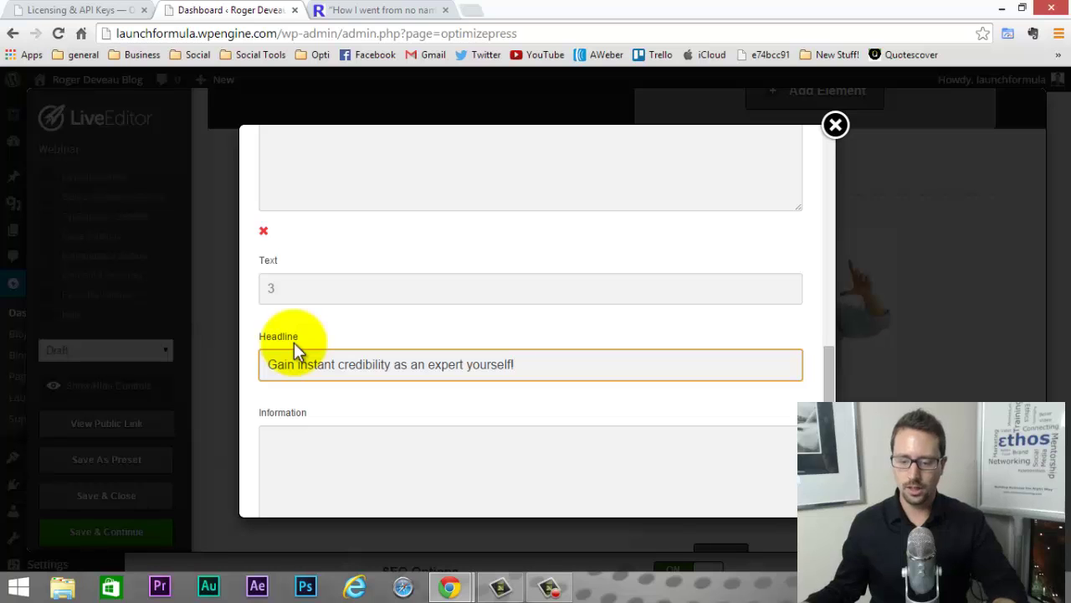
{"action": "scroll", "coordinate": [289, 342], "scroll_direction": "down", "scroll_amount": 3}
{"action": "left_click", "coordinate": [777, 477]}
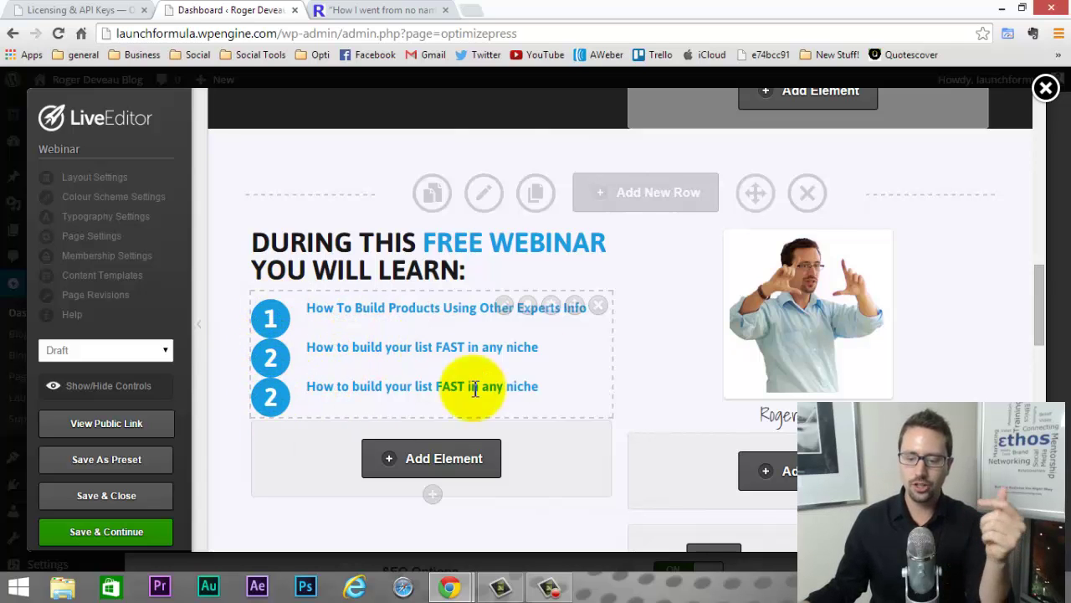
Change the third learning point's number from 2 to 3, then save the page draft.
{"action": "left_click", "coordinate": [503, 306]}
{"action": "scroll", "coordinate": [416, 397], "scroll_direction": "down", "scroll_amount": 4}
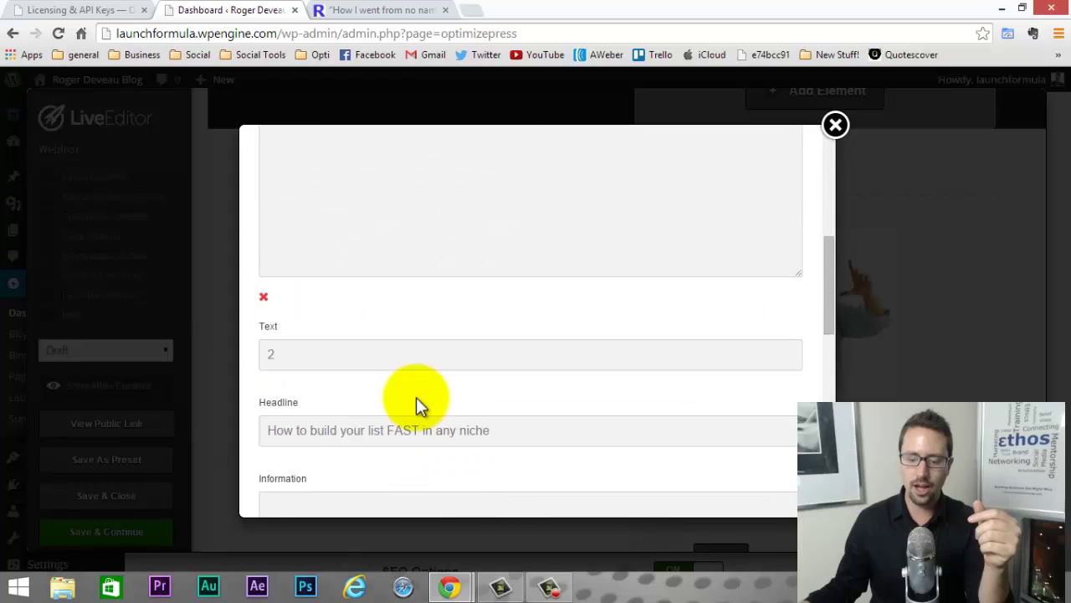
{"action": "scroll", "coordinate": [416, 397], "scroll_direction": "down", "scroll_amount": 4}
{"action": "double_click", "coordinate": [272, 413]}
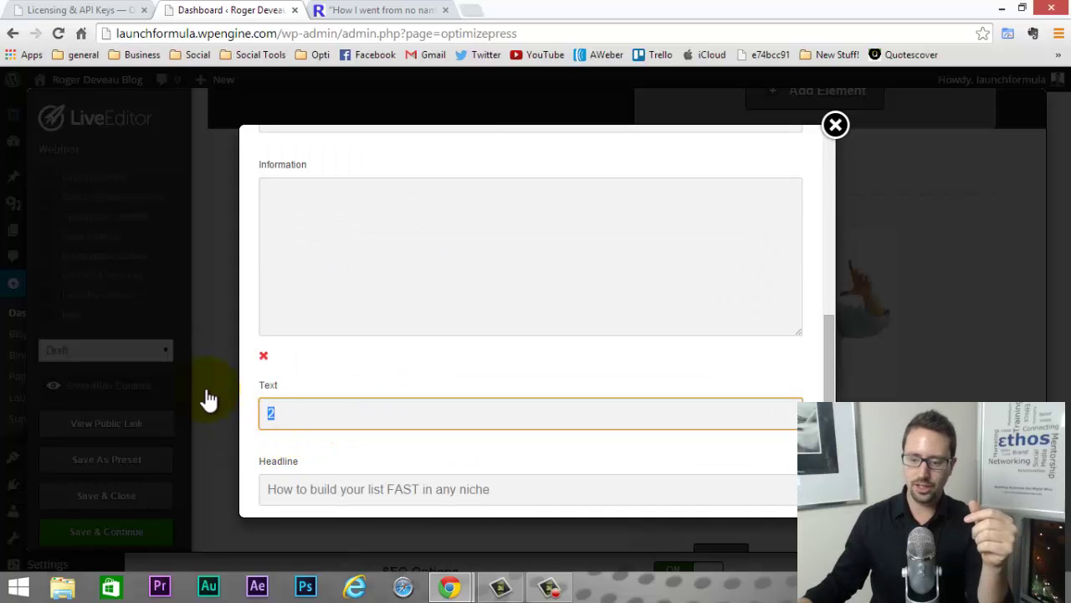
{"action": "type", "text": "3"}
{"action": "scroll", "coordinate": [406, 442], "scroll_direction": "down", "scroll_amount": 5}
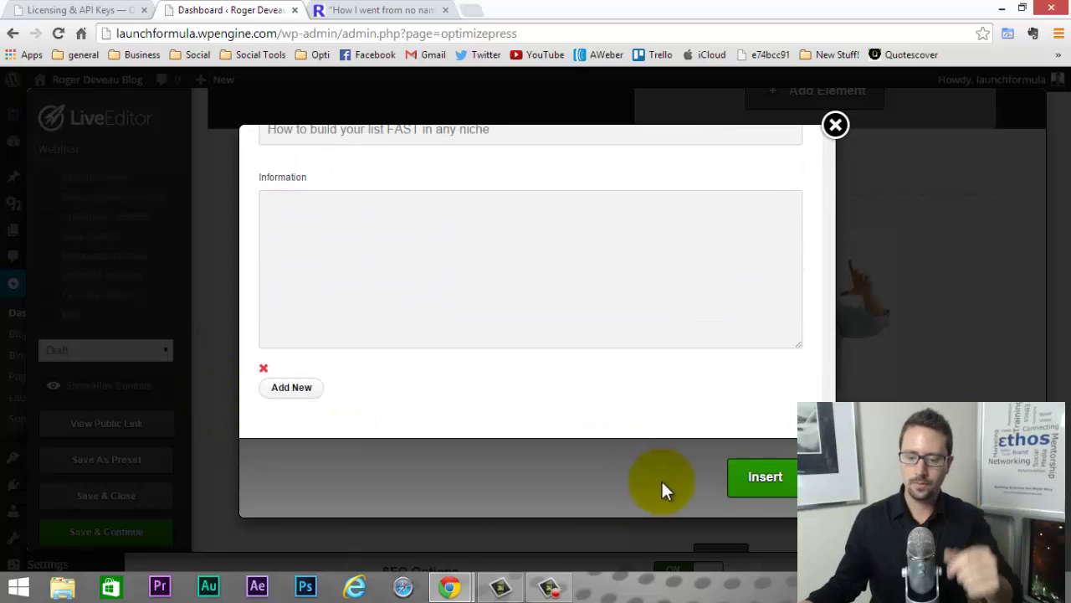
{"action": "left_click", "coordinate": [749, 477]}
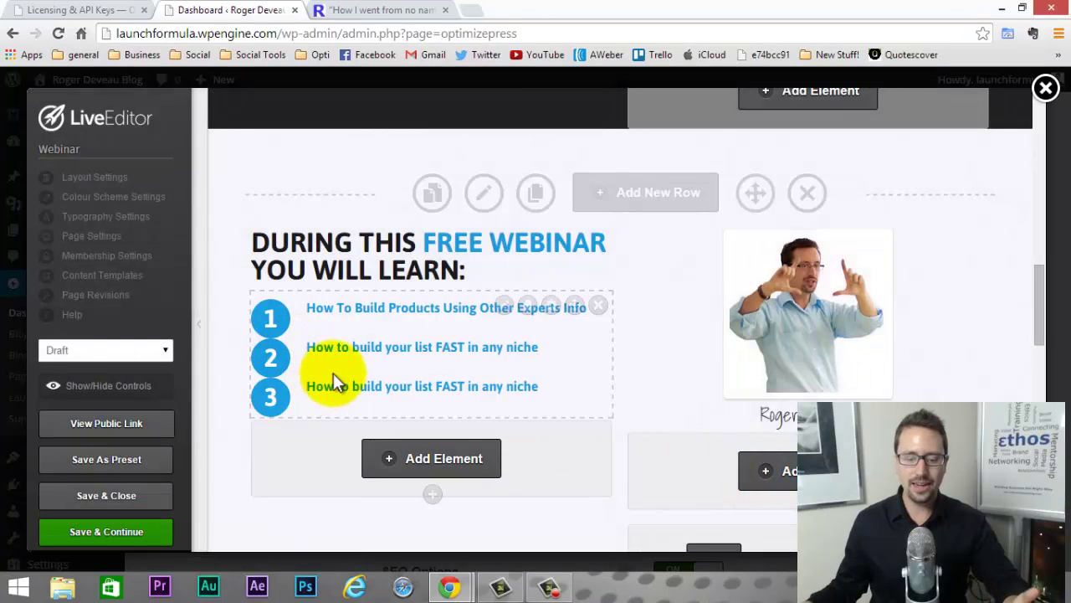
{"action": "left_click", "coordinate": [134, 534]}
{"action": "left_click", "coordinate": [632, 134]}
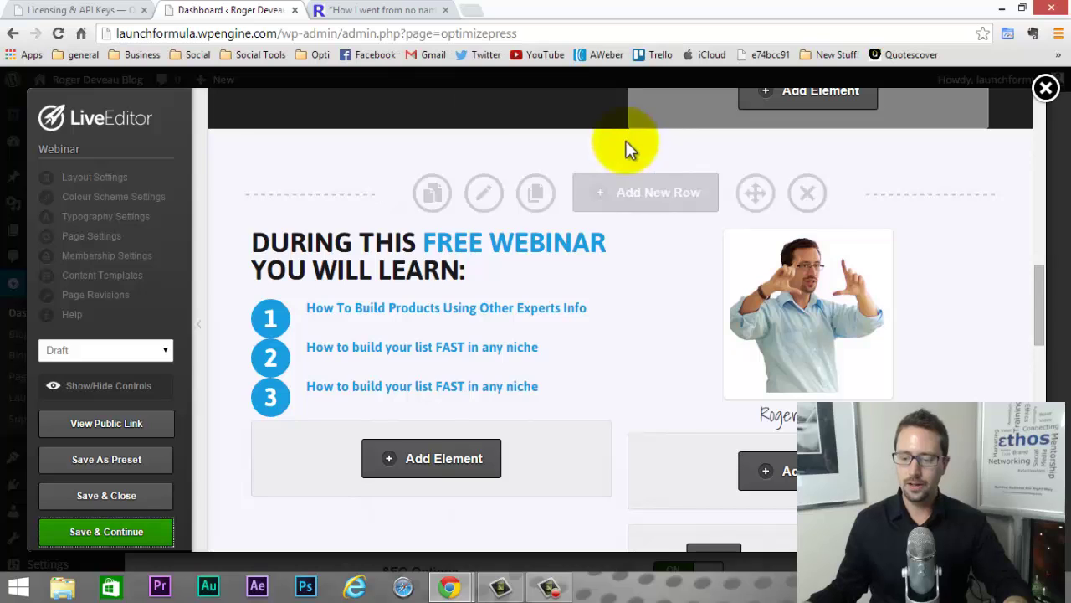
{"action": "scroll", "coordinate": [607, 295], "scroll_direction": "down", "scroll_amount": 4}
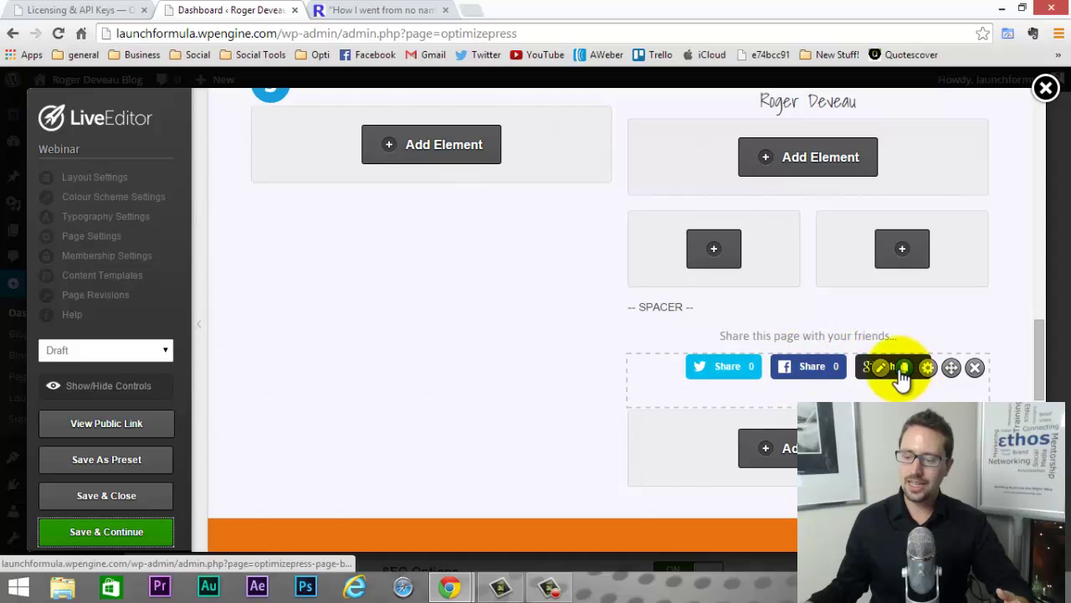
Review the Facebook Like URL and 'Share' button text in the social share settings.
{"action": "left_click", "coordinate": [883, 366]}
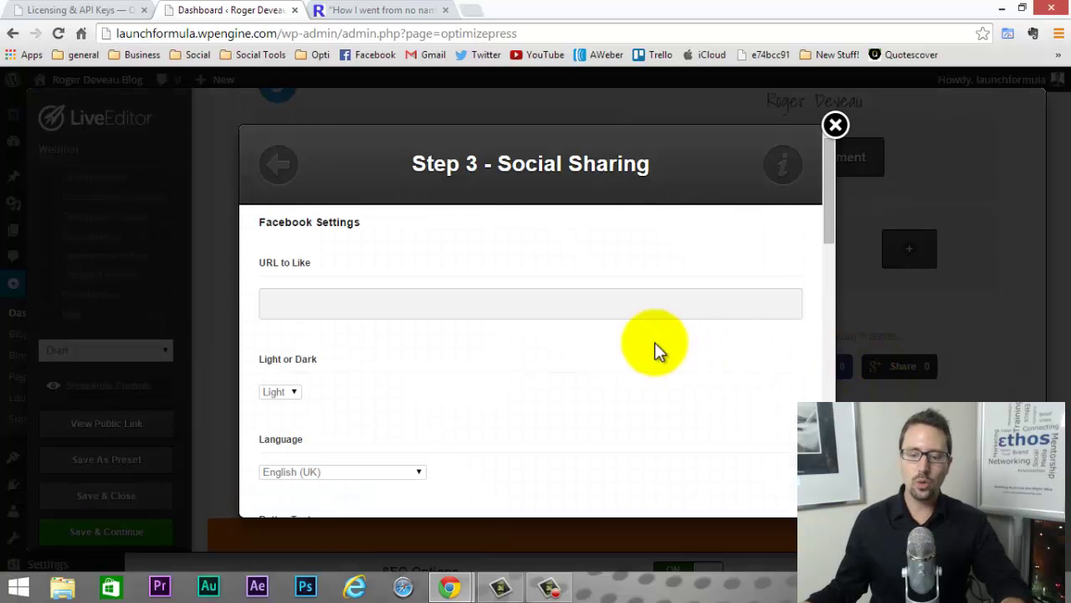
{"action": "scroll", "coordinate": [419, 268], "scroll_direction": "down", "scroll_amount": 2}
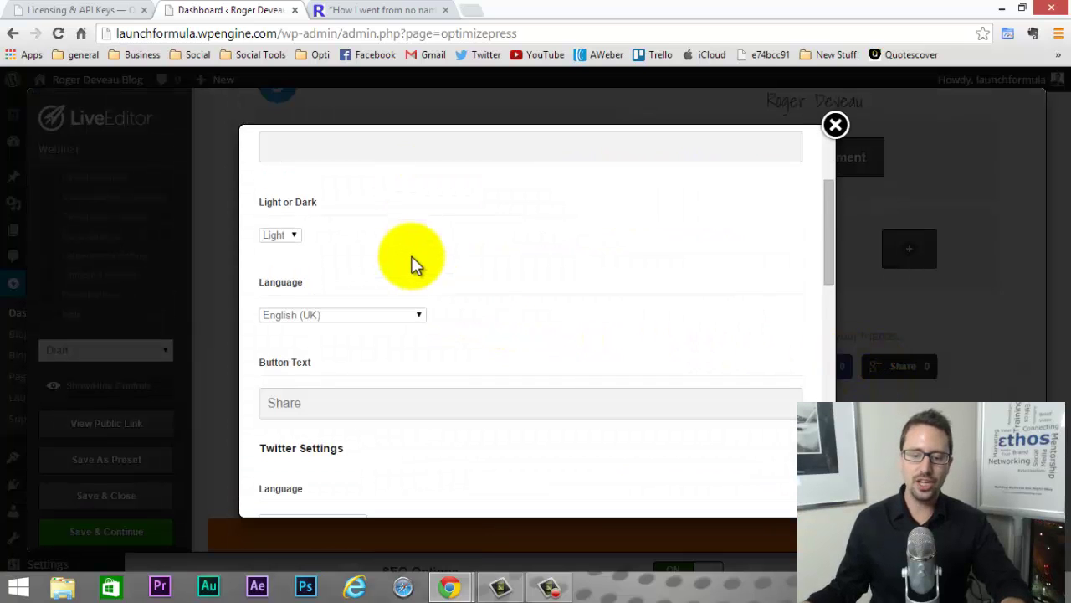
{"action": "scroll", "coordinate": [410, 264], "scroll_direction": "up", "scroll_amount": 2}
{"action": "left_click", "coordinate": [316, 298]}
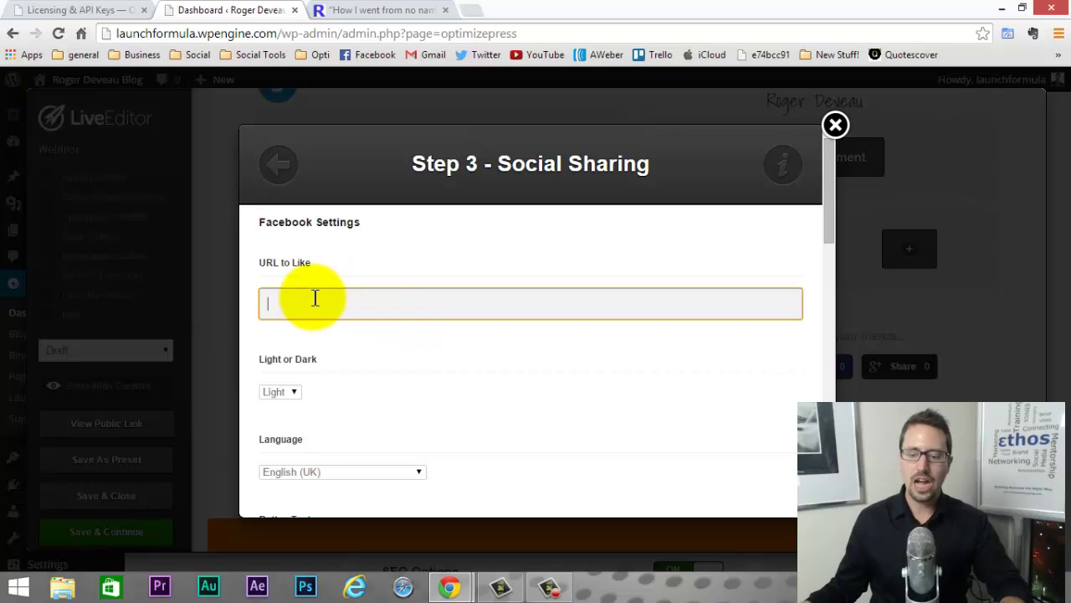
{"action": "scroll", "coordinate": [316, 298], "scroll_direction": "down", "scroll_amount": 2}
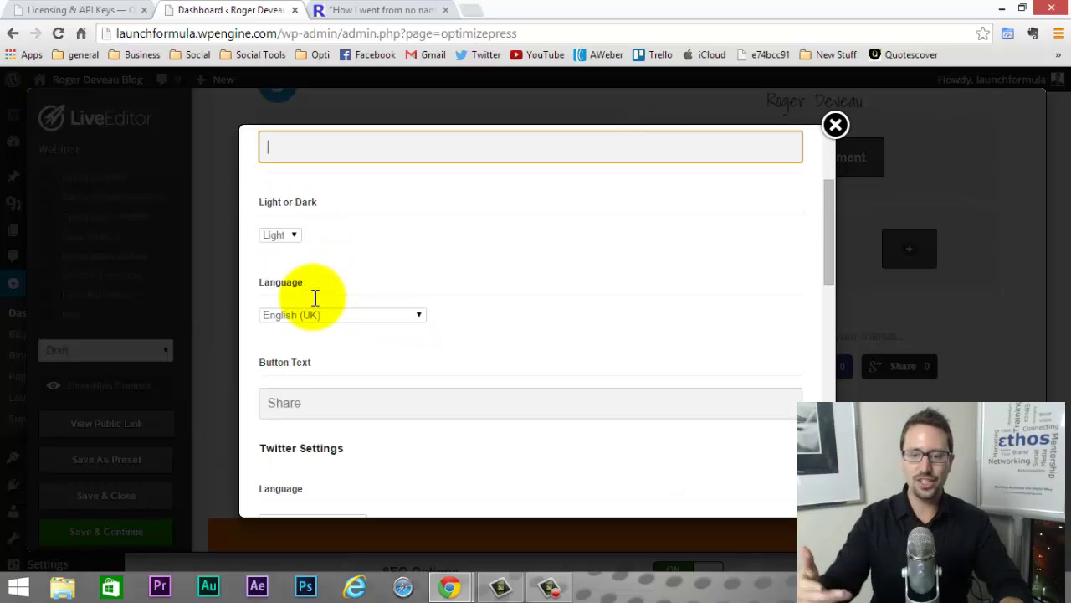
{"action": "scroll", "coordinate": [316, 298], "scroll_direction": "up", "scroll_amount": 2}
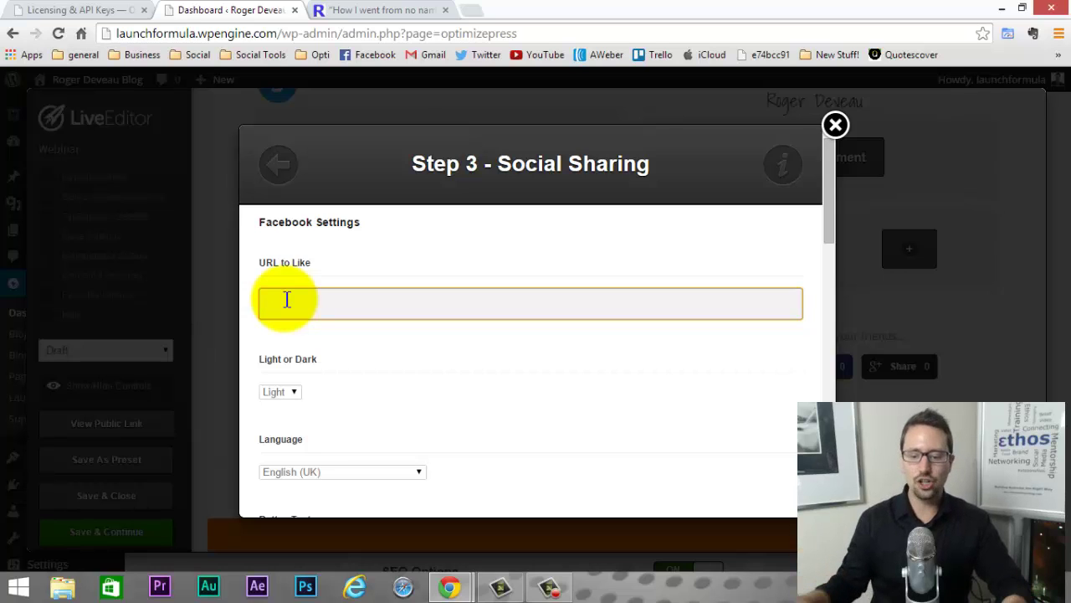
{"action": "scroll", "coordinate": [485, 343], "scroll_direction": "down", "scroll_amount": 4}
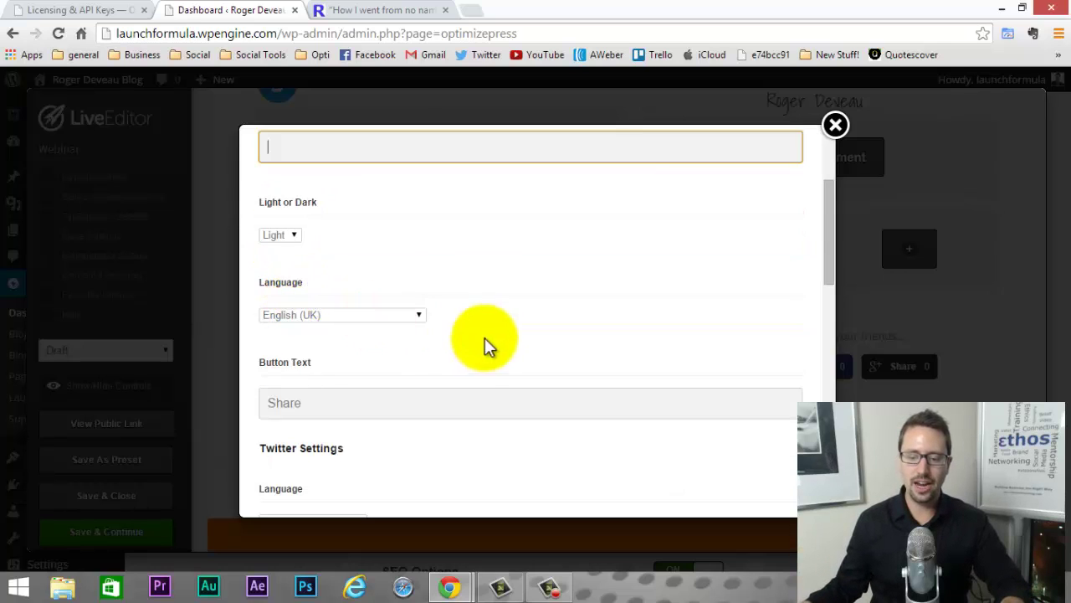
{"action": "left_click", "coordinate": [310, 245]}
{"action": "left_click_drag", "start_coordinate": [311, 245], "coordinate": [248, 246]}
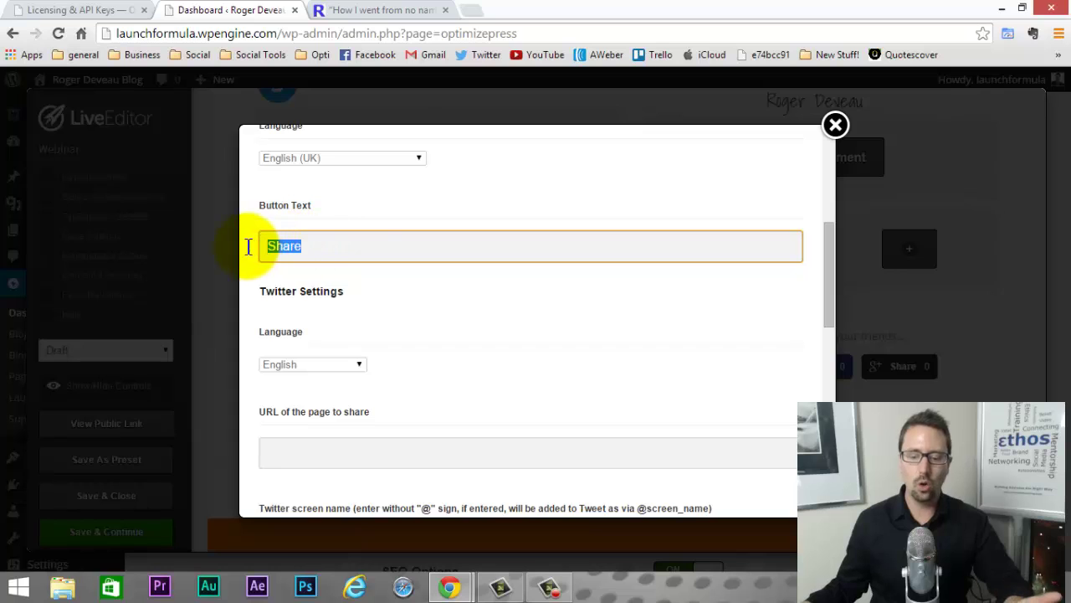
{"action": "scroll", "coordinate": [370, 250], "scroll_direction": "down", "scroll_amount": 1}
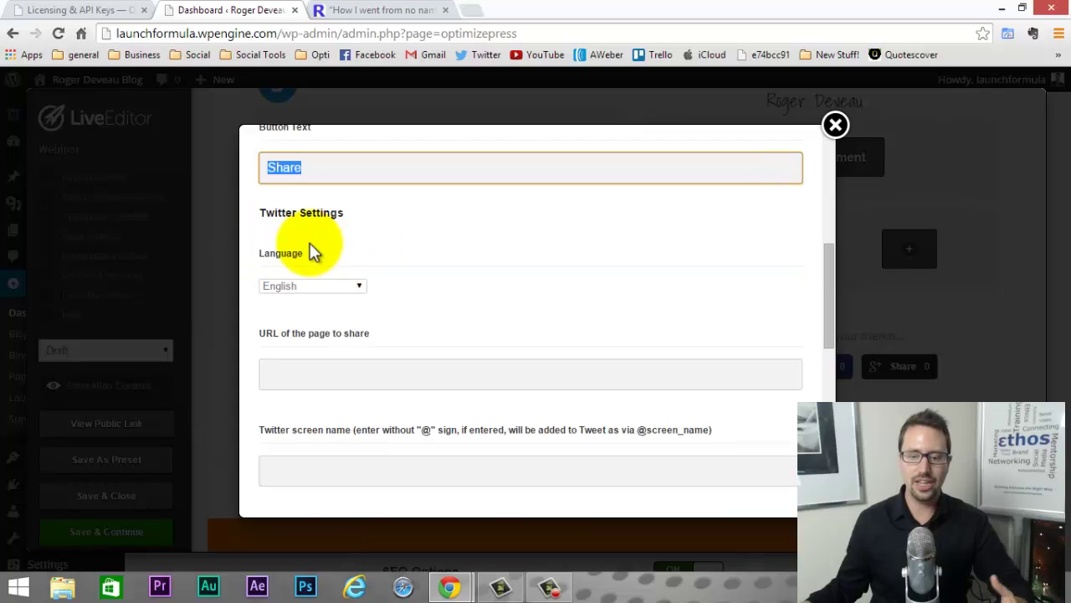
Enter the host's Twitter screen name and apply the social sharing settings.
{"action": "left_click", "coordinate": [329, 370]}
{"action": "scroll", "coordinate": [302, 268], "scroll_direction": "down", "scroll_amount": 1}
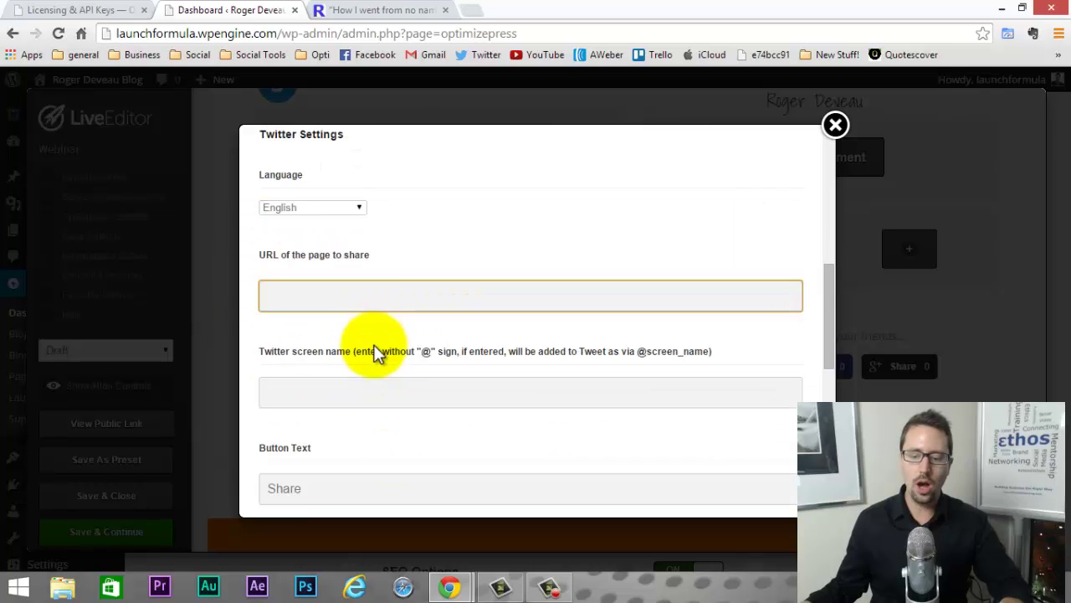
{"action": "left_click", "coordinate": [355, 390]}
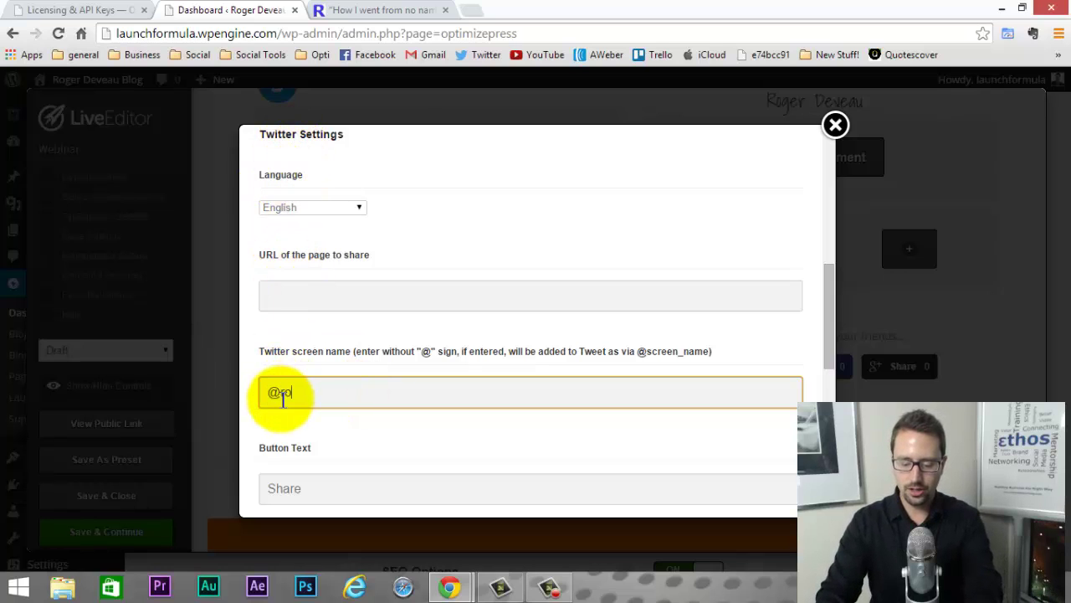
{"action": "type", "text": "deveau"}
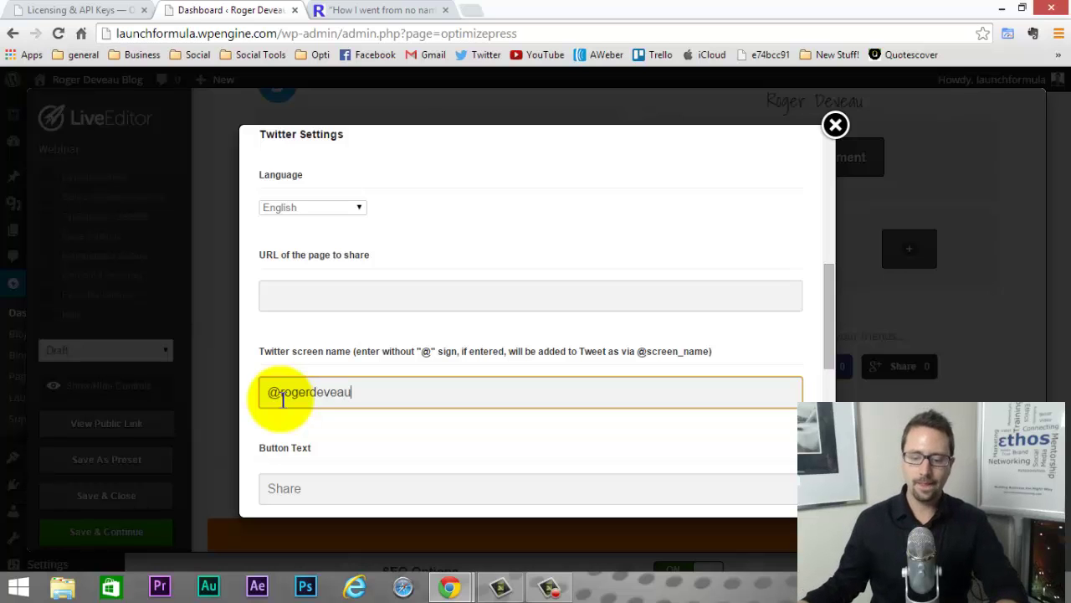
{"action": "scroll", "coordinate": [303, 385], "scroll_direction": "down", "scroll_amount": 2}
{"action": "scroll", "coordinate": [310, 383], "scroll_direction": "down", "scroll_amount": 1}
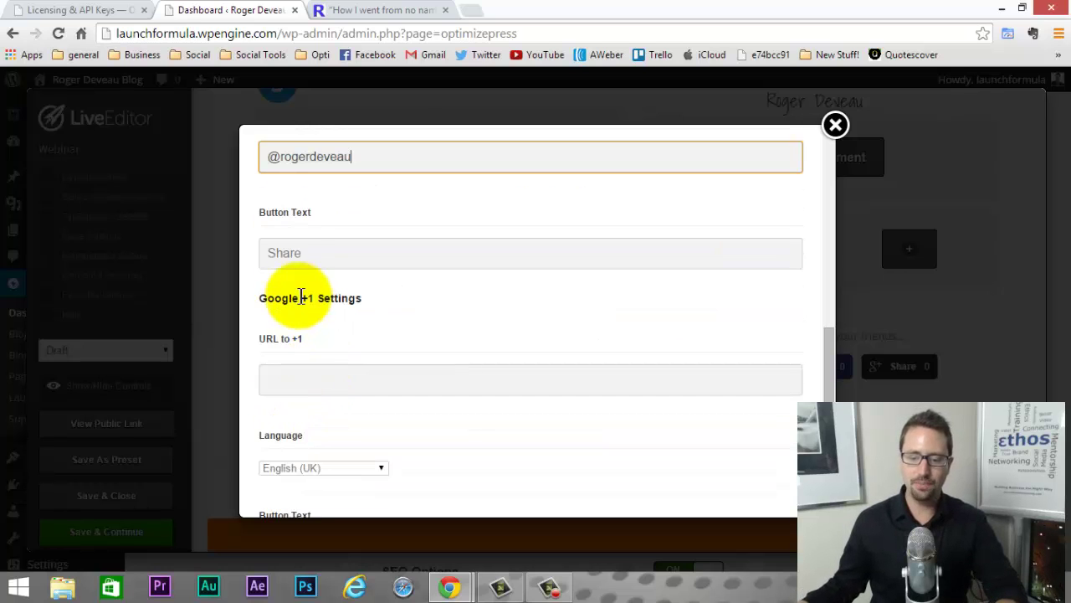
{"action": "scroll", "coordinate": [377, 323], "scroll_direction": "down", "scroll_amount": 1}
{"action": "left_click", "coordinate": [289, 298]}
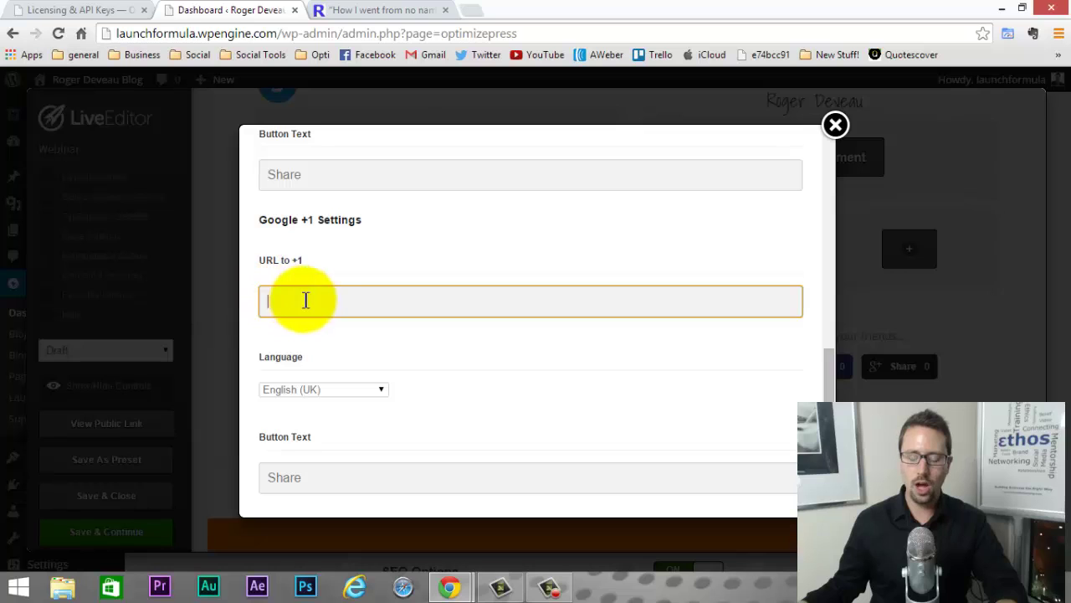
{"action": "scroll", "coordinate": [318, 299], "scroll_direction": "down", "scroll_amount": 2}
{"action": "scroll", "coordinate": [324, 279], "scroll_direction": "up", "scroll_amount": 2}
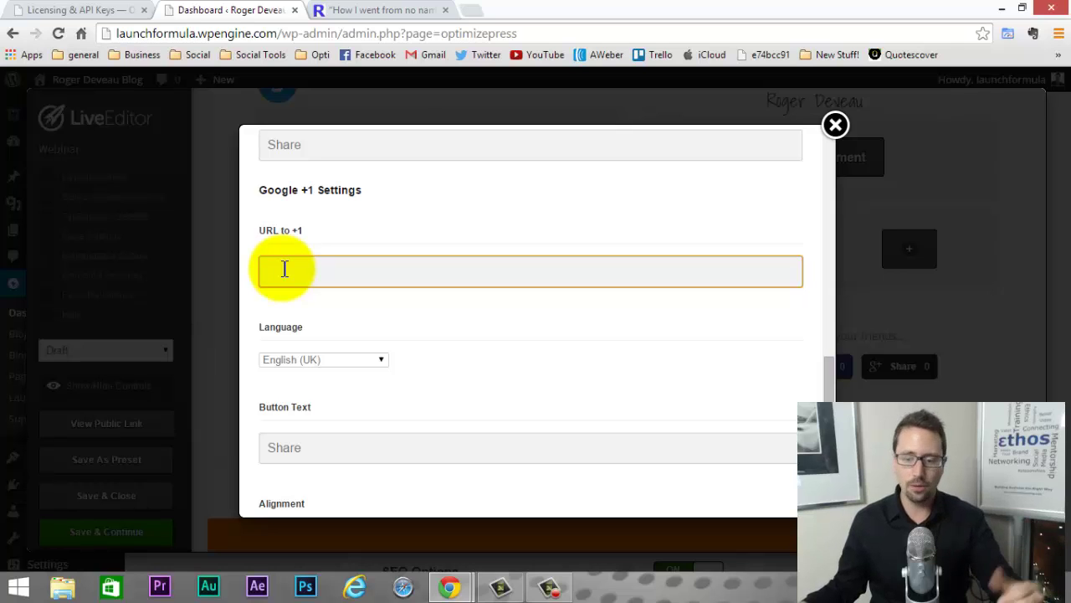
{"action": "scroll", "coordinate": [285, 267], "scroll_direction": "down", "scroll_amount": 2}
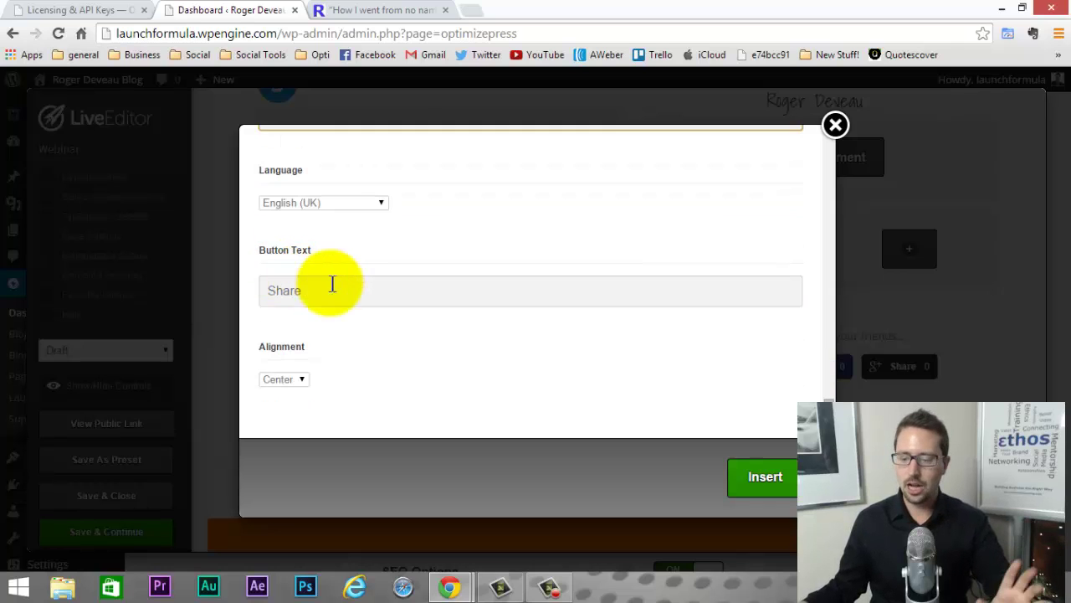
{"action": "left_click", "coordinate": [760, 484]}
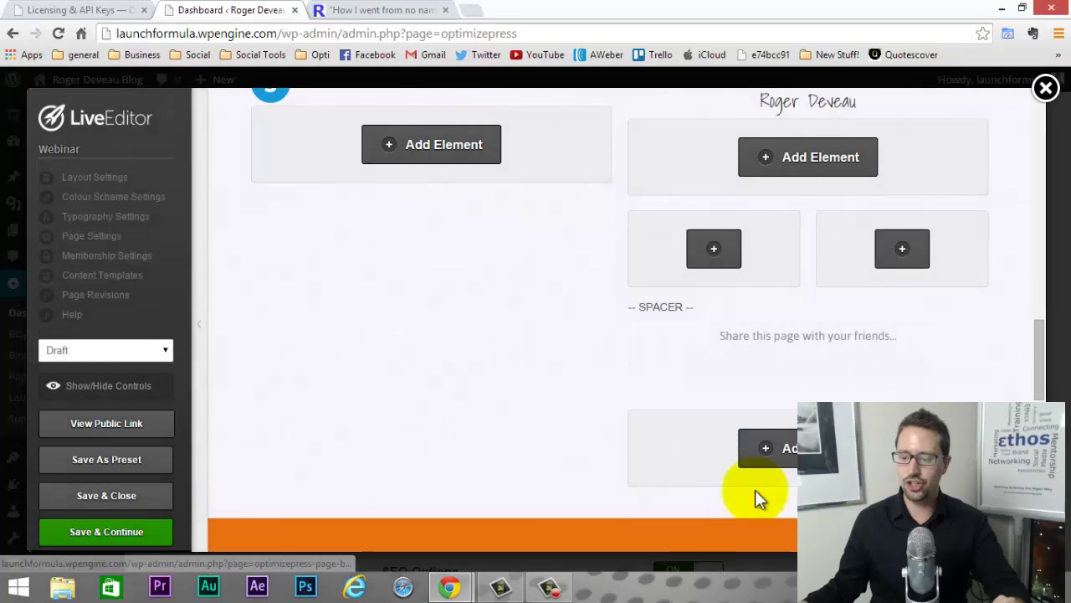
{"action": "scroll", "coordinate": [855, 339], "scroll_direction": "down", "scroll_amount": 5}
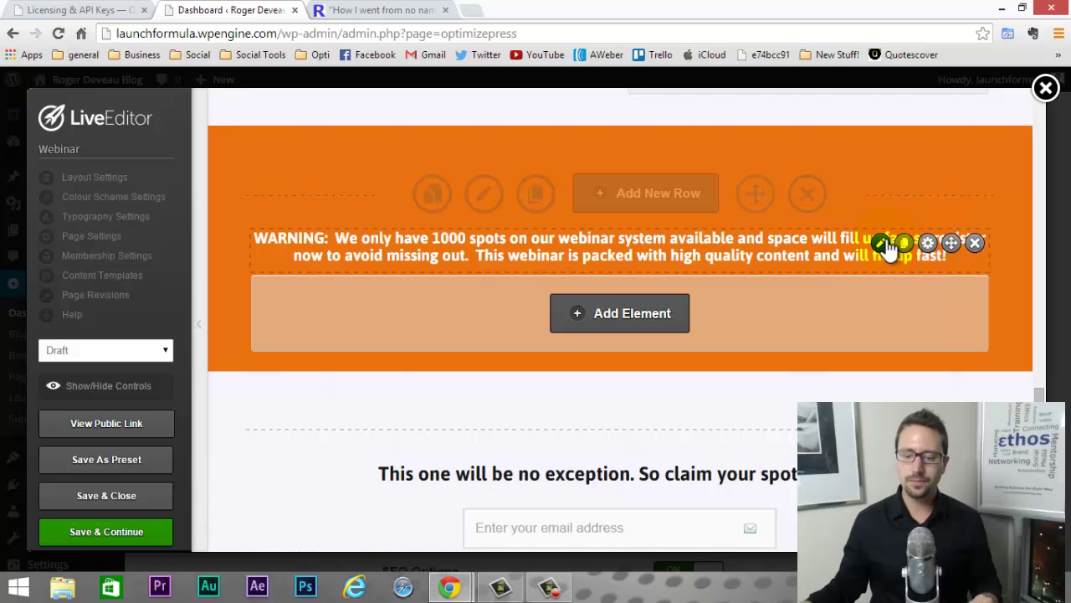
Change the warning text from '1000 spots' to '100 spots' and apply it.
{"action": "left_click", "coordinate": [883, 243]}
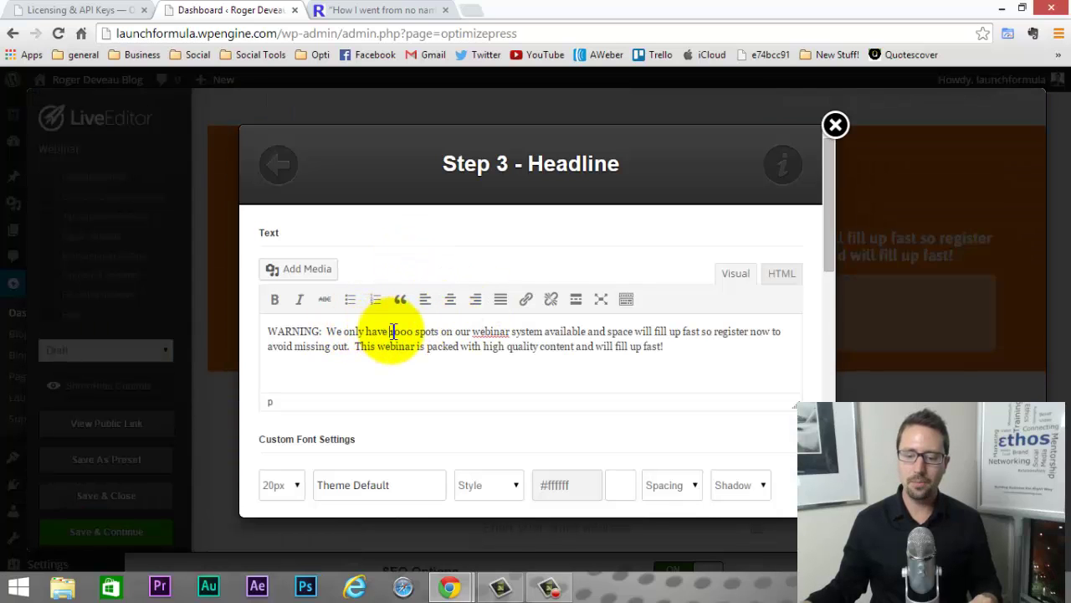
{"action": "left_click", "coordinate": [409, 331]}
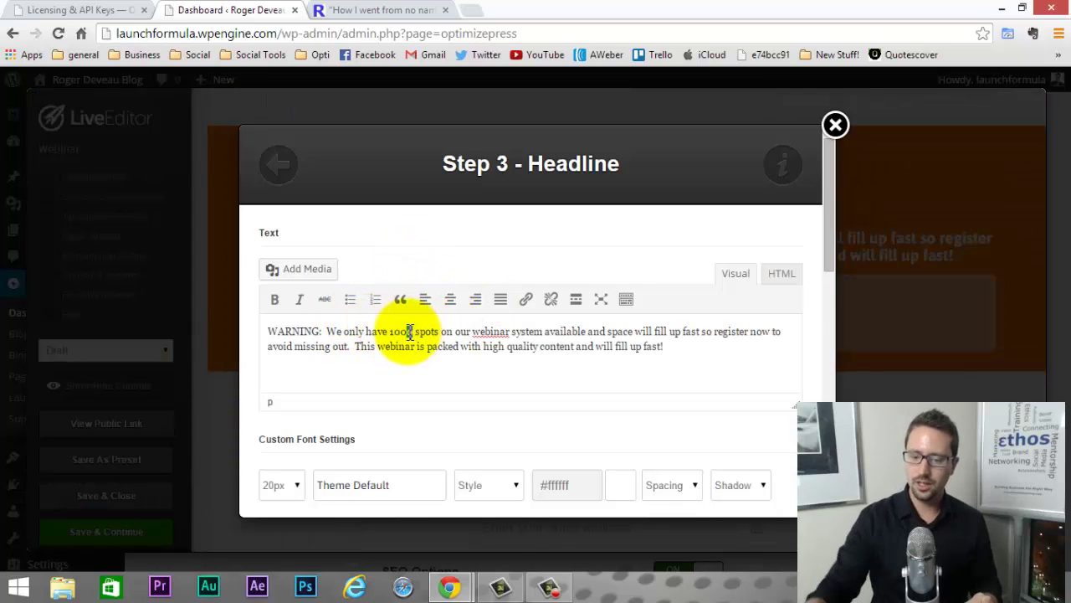
{"action": "key", "text": "BackSpace"}
{"action": "scroll", "coordinate": [776, 442], "scroll_direction": "down", "scroll_amount": 10}
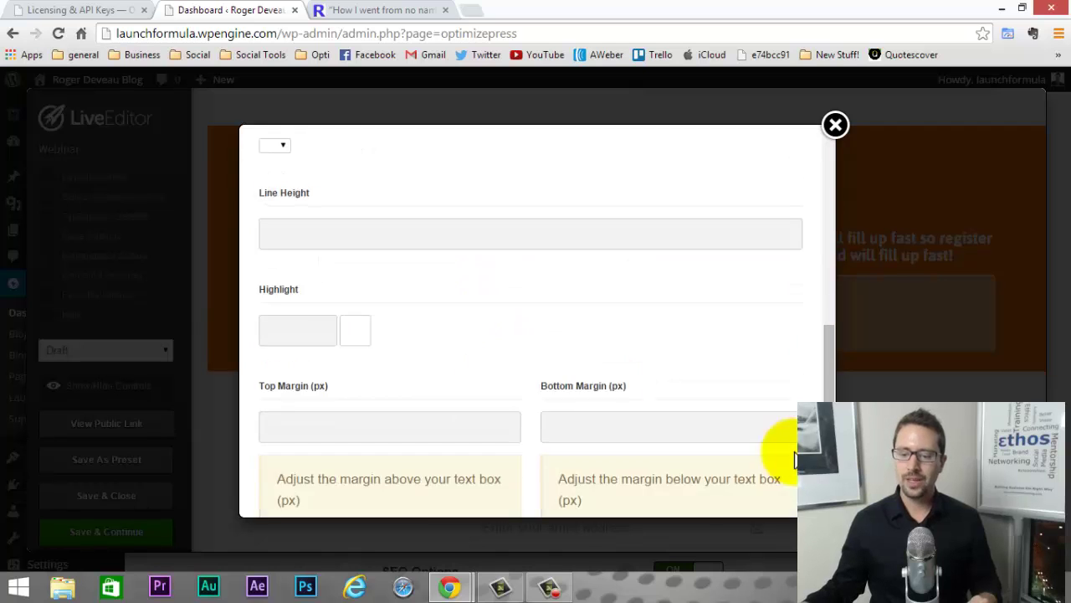
{"action": "left_click", "coordinate": [763, 476]}
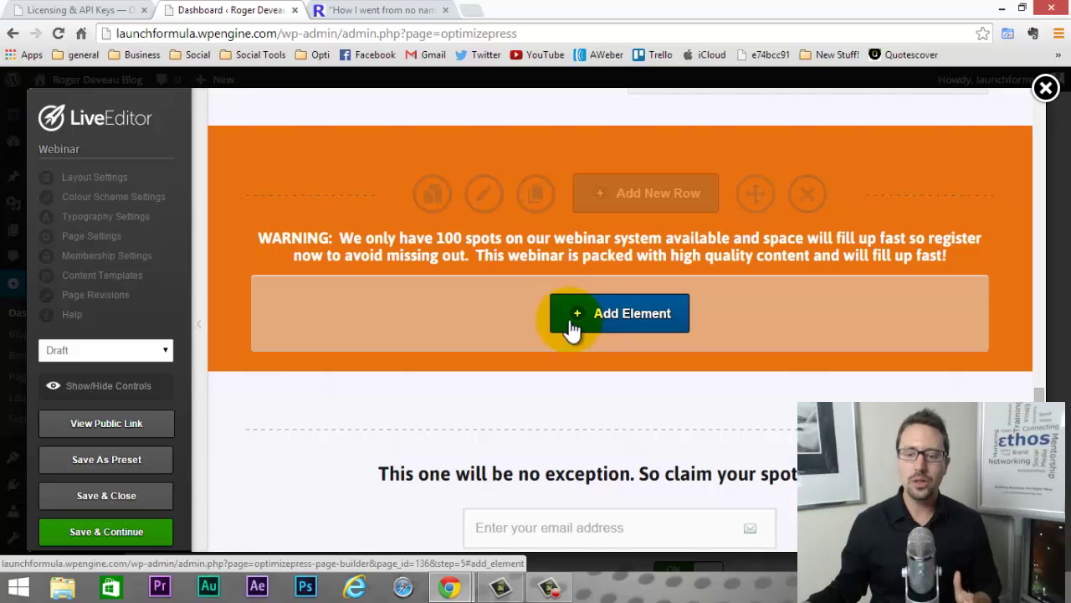
Switch to the live rogerdeveau.com webinar tab and scroll down to its warning banner.
{"action": "left_click", "coordinate": [402, 10]}
{"action": "scroll", "coordinate": [428, 250], "scroll_direction": "down", "scroll_amount": 8}
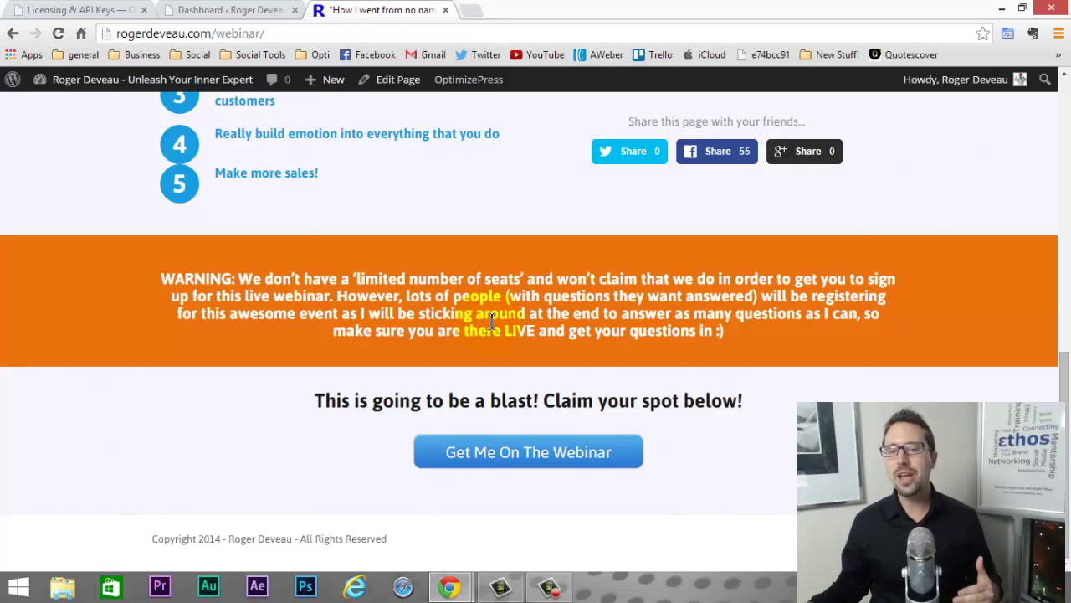
Scroll the live page back up and return to the LiveEditor tab.
{"action": "scroll", "coordinate": [490, 314], "scroll_direction": "up", "scroll_amount": 5}
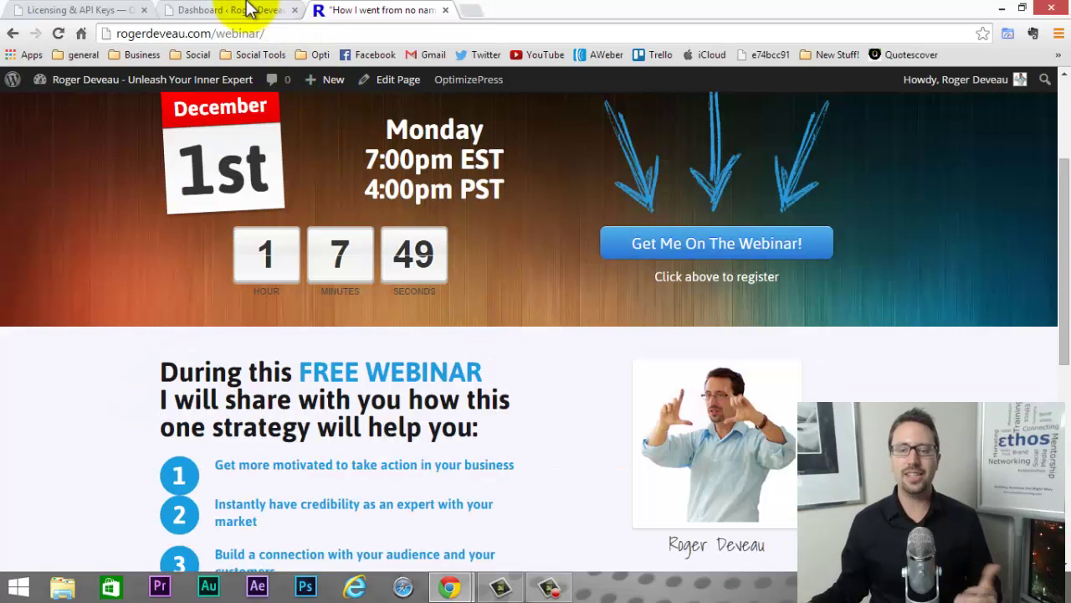
{"action": "left_click", "coordinate": [251, 9]}
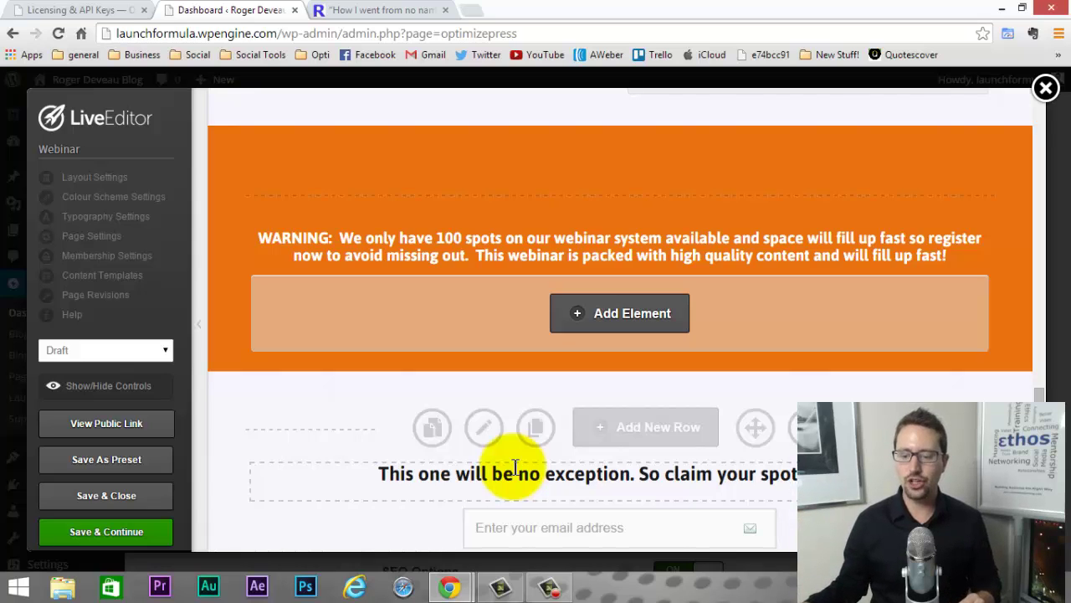
Save the webinar page with Save & Continue and dismiss the Saved alert.
{"action": "scroll", "coordinate": [516, 466], "scroll_direction": "down", "scroll_amount": 2}
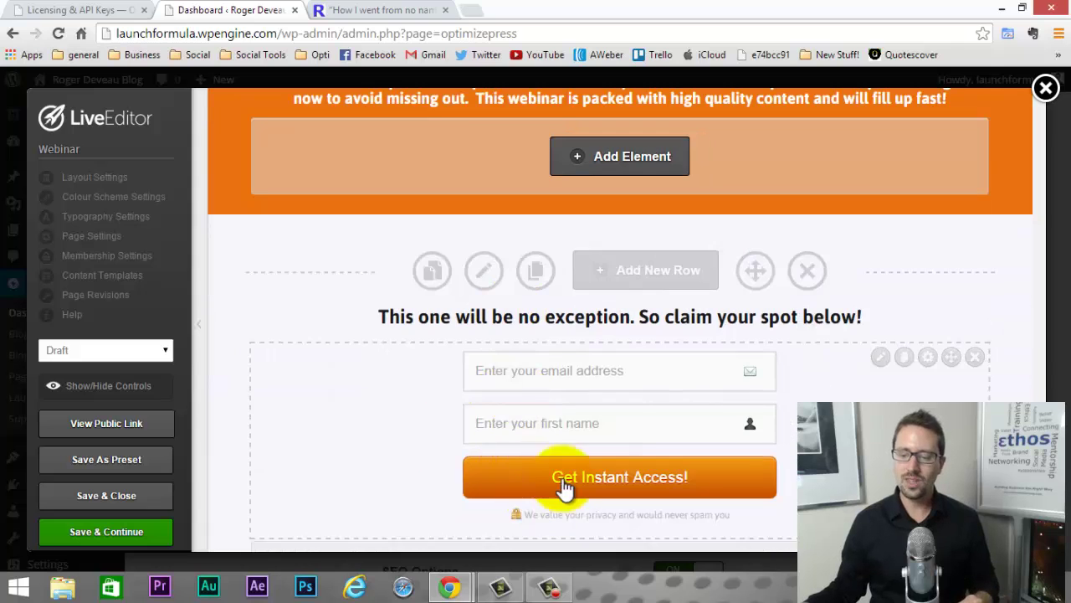
{"action": "scroll", "coordinate": [784, 268], "scroll_direction": "down", "scroll_amount": 1}
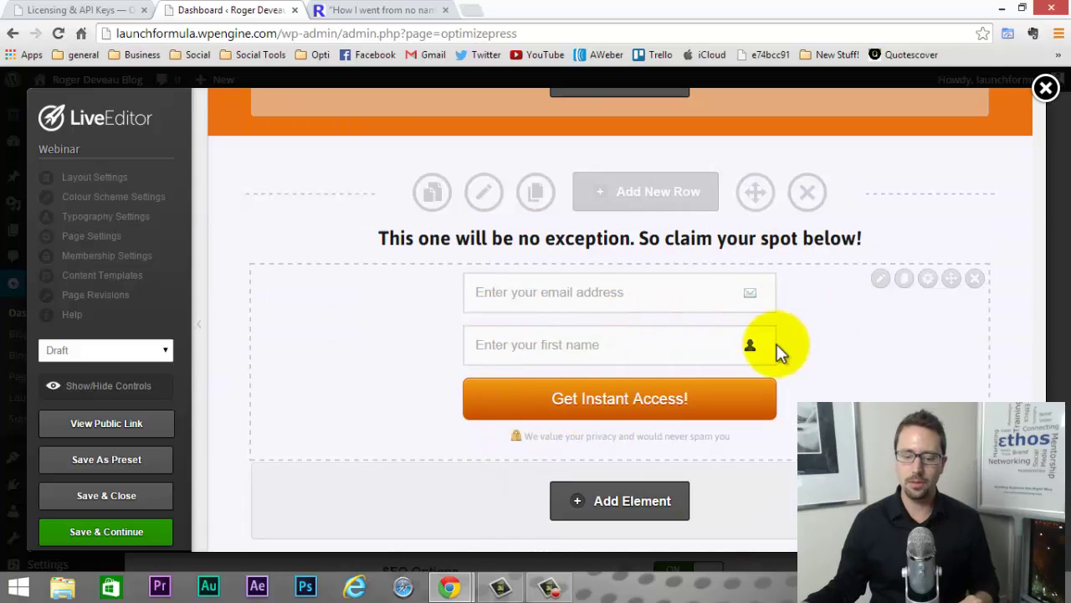
{"action": "scroll", "coordinate": [774, 360], "scroll_direction": "down", "scroll_amount": 2}
{"action": "scroll", "coordinate": [586, 484], "scroll_direction": "up", "scroll_amount": 5}
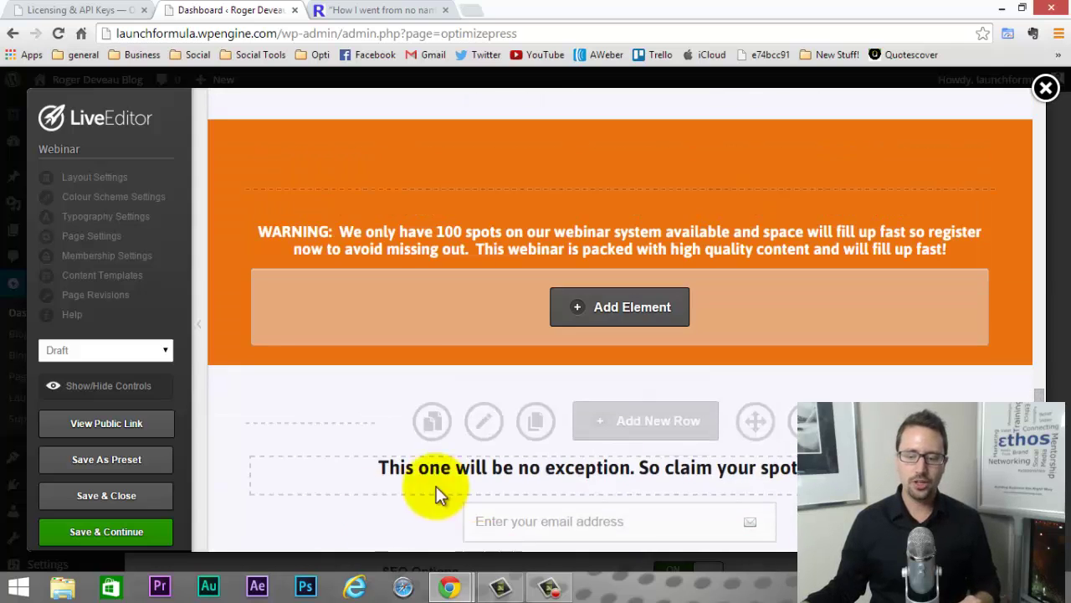
{"action": "left_click", "coordinate": [109, 530]}
{"action": "left_click", "coordinate": [632, 132]}
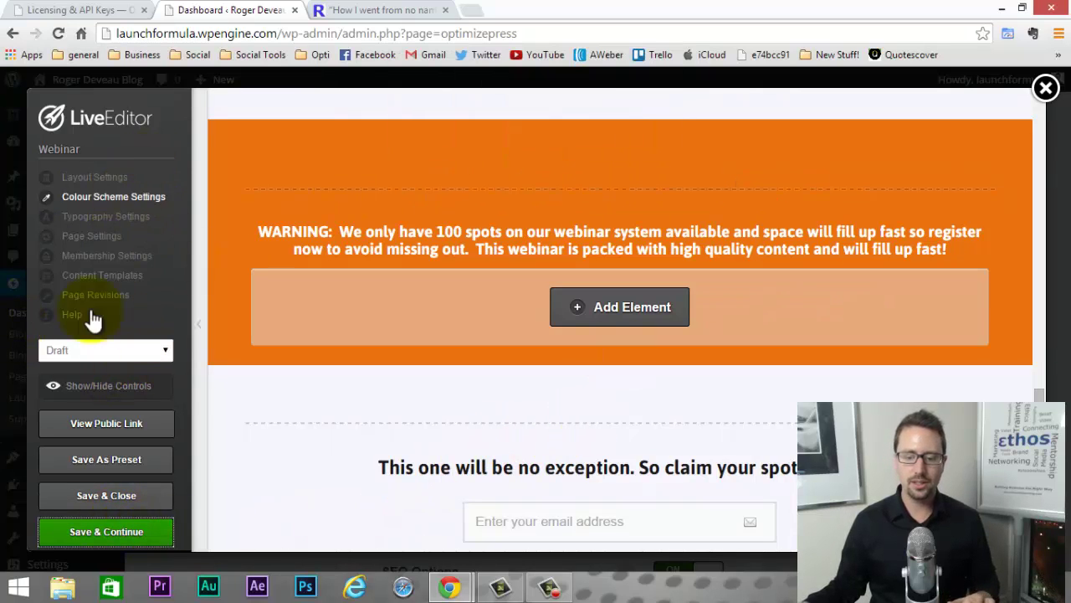
Hide the editor controls and scroll through the page to preview it.
{"action": "left_click", "coordinate": [121, 385]}
{"action": "scroll", "coordinate": [555, 474], "scroll_direction": "up", "scroll_amount": 10}
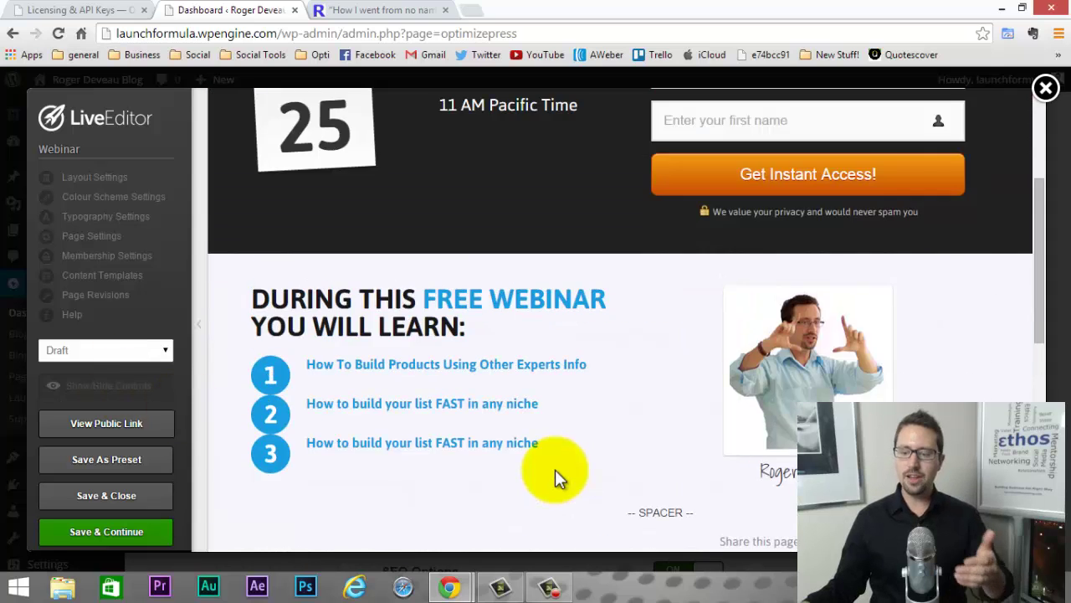
{"action": "scroll", "coordinate": [559, 479], "scroll_direction": "down", "scroll_amount": 9}
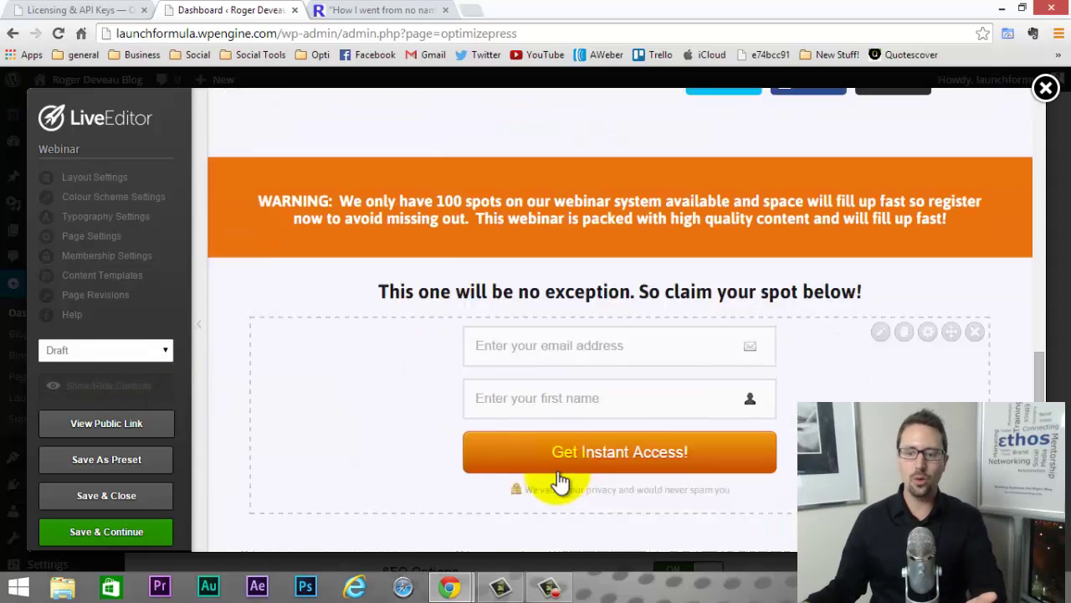
{"action": "scroll", "coordinate": [559, 479], "scroll_direction": "up", "scroll_amount": 10}
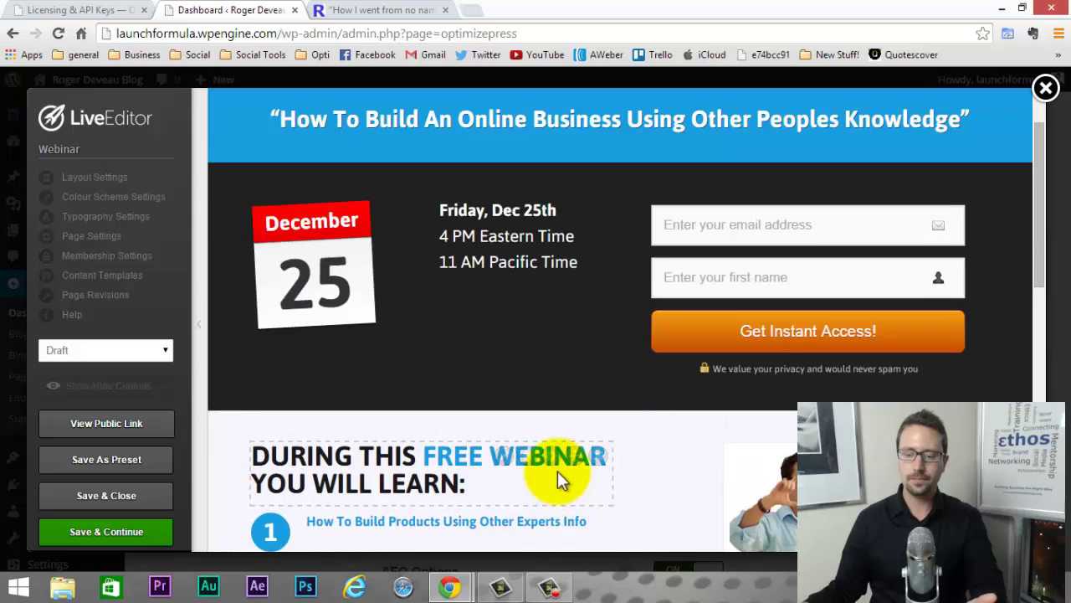
{"action": "scroll", "coordinate": [559, 477], "scroll_direction": "down", "scroll_amount": 8}
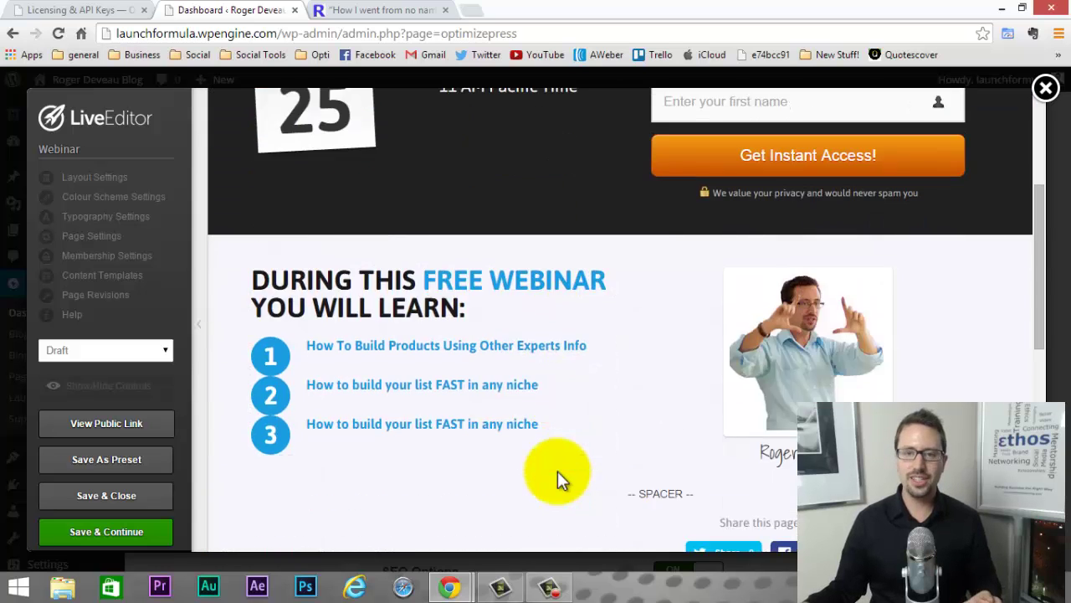
{"action": "scroll", "coordinate": [559, 479], "scroll_direction": "down", "scroll_amount": 2}
{"action": "scroll", "coordinate": [559, 477], "scroll_direction": "up", "scroll_amount": 10}
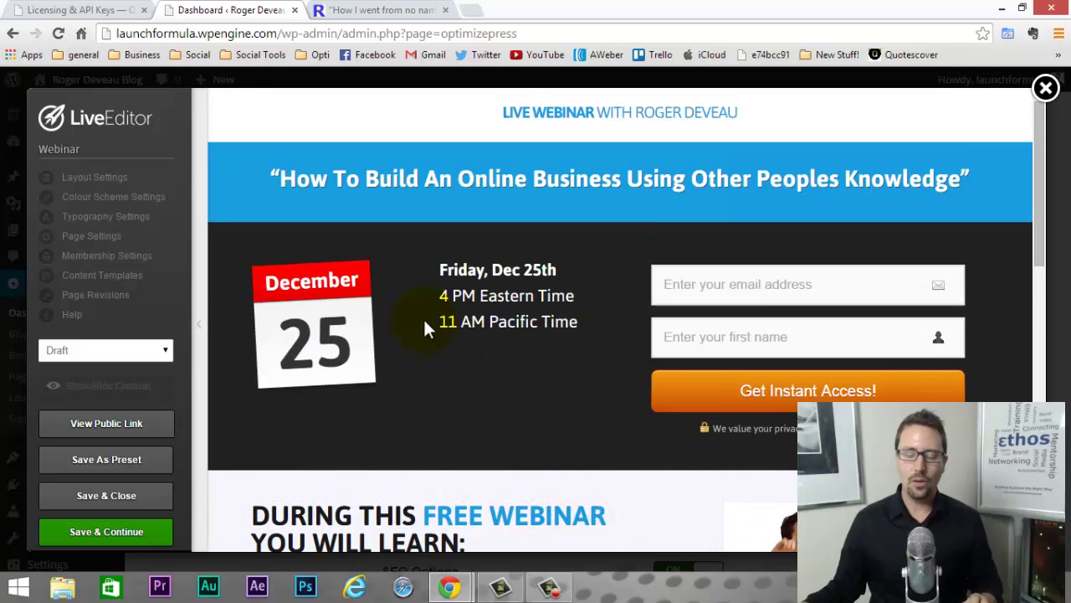
{"action": "scroll", "coordinate": [364, 322], "scroll_direction": "down", "scroll_amount": 1}
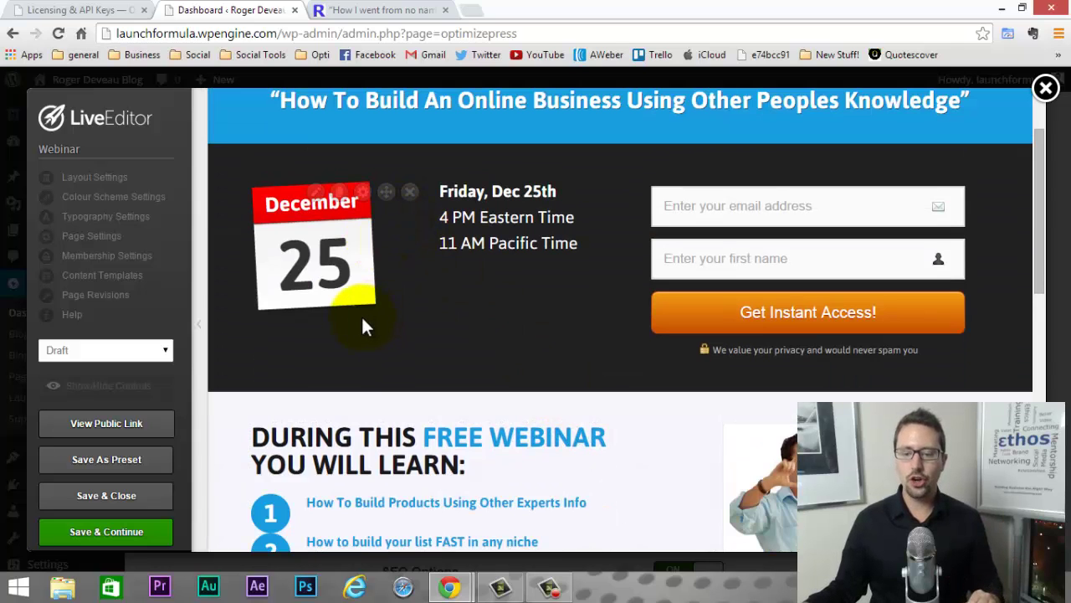
{"action": "scroll", "coordinate": [364, 326], "scroll_direction": "up", "scroll_amount": 1}
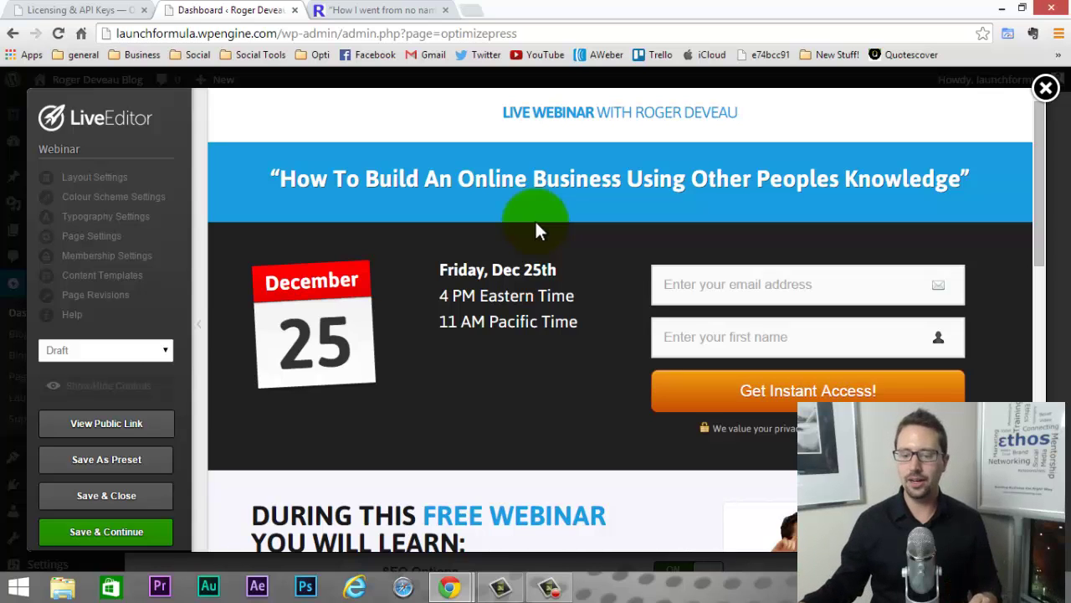
{"action": "scroll", "coordinate": [545, 231], "scroll_direction": "down", "scroll_amount": 1}
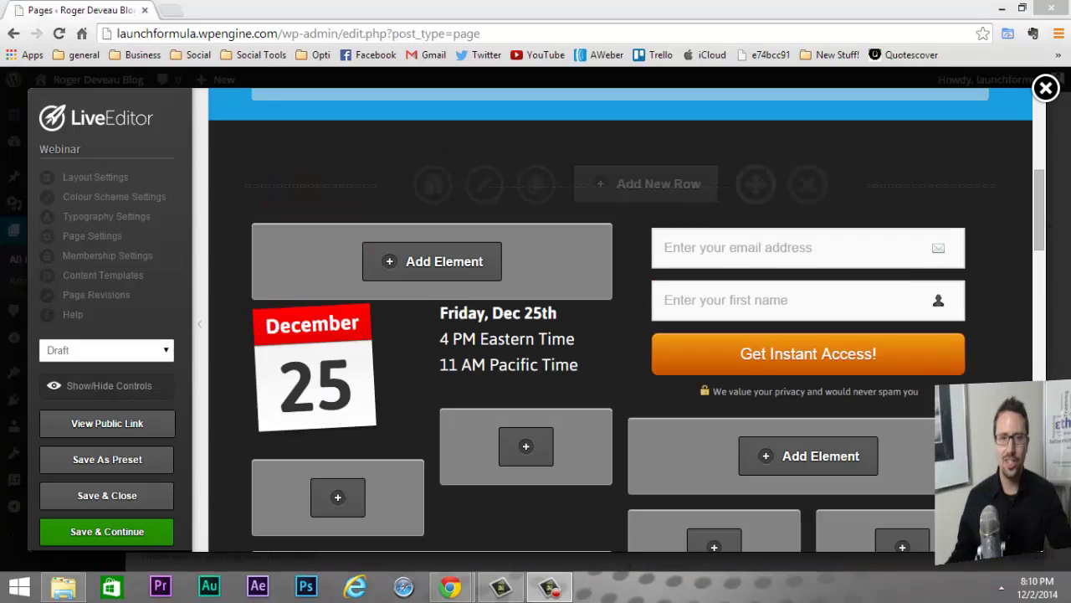
Save and close the LiveEditor, then show OptimizePress's Email Marketing Services settings.
{"action": "left_click", "coordinate": [119, 500]}
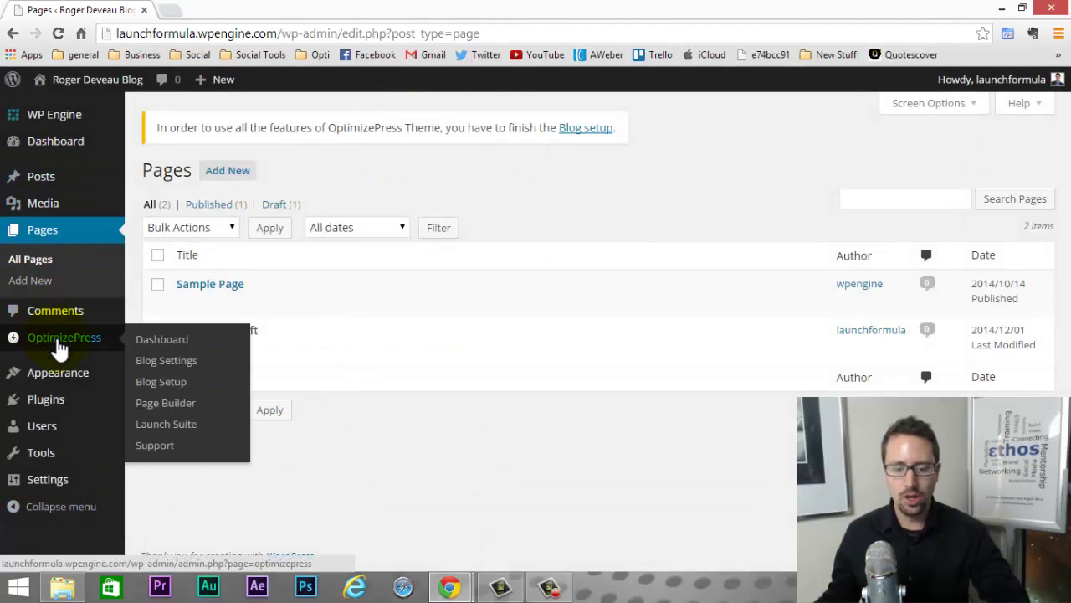
{"action": "left_click", "coordinate": [66, 336]}
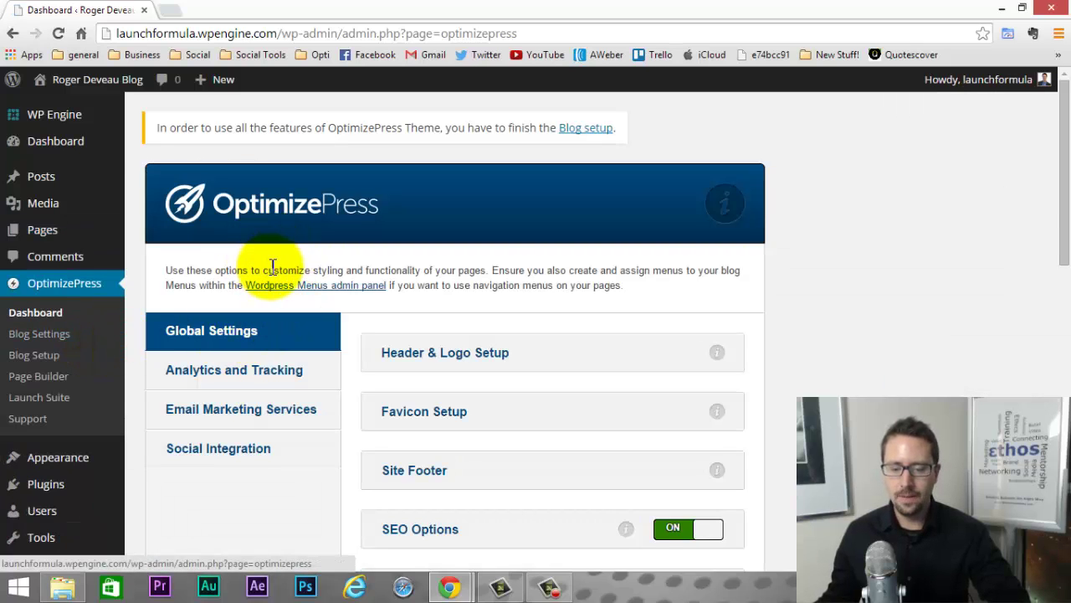
{"action": "scroll", "coordinate": [390, 311], "scroll_direction": "down", "scroll_amount": 2}
{"action": "scroll", "coordinate": [466, 301], "scroll_direction": "up", "scroll_amount": 1}
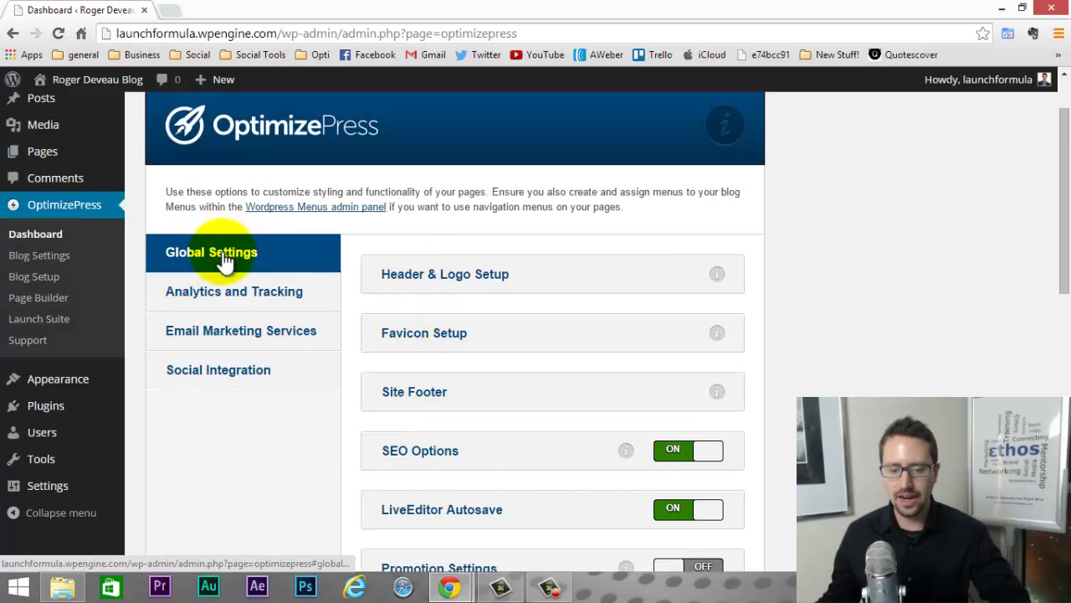
{"action": "left_click", "coordinate": [226, 335]}
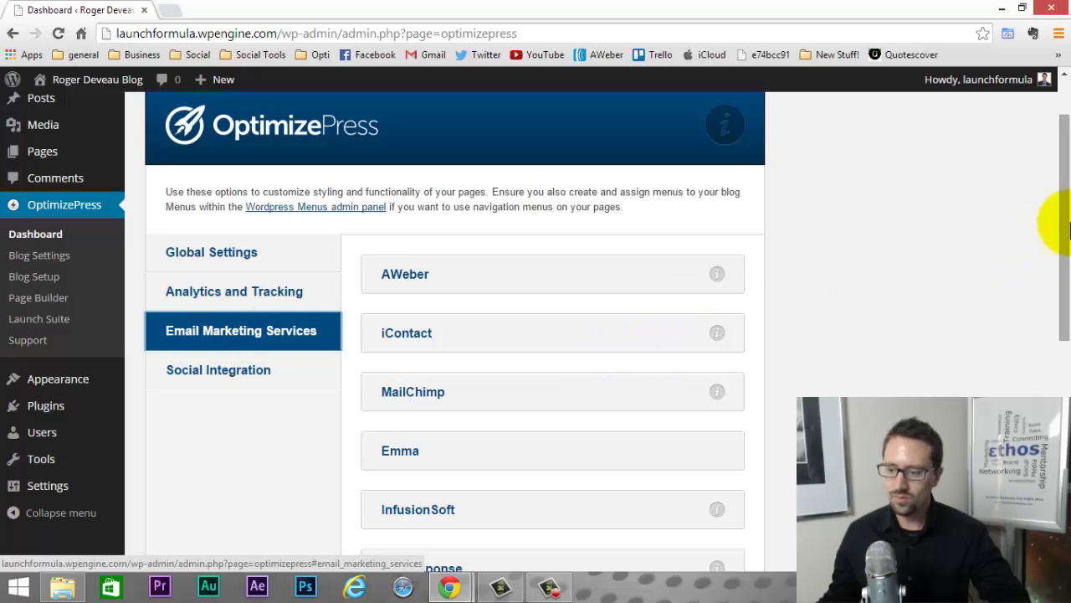
{"action": "left_click_drag", "start_coordinate": [1065, 227], "coordinate": [737, 227]}
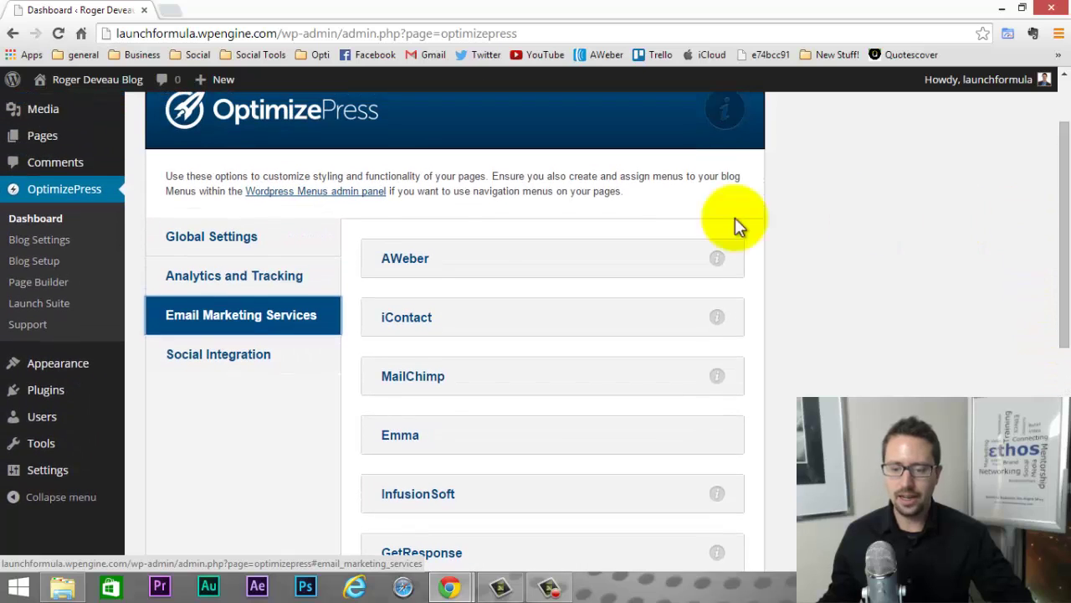
Connect the AWeber account and allow OptimizePress access to it.
{"action": "left_click", "coordinate": [397, 261]}
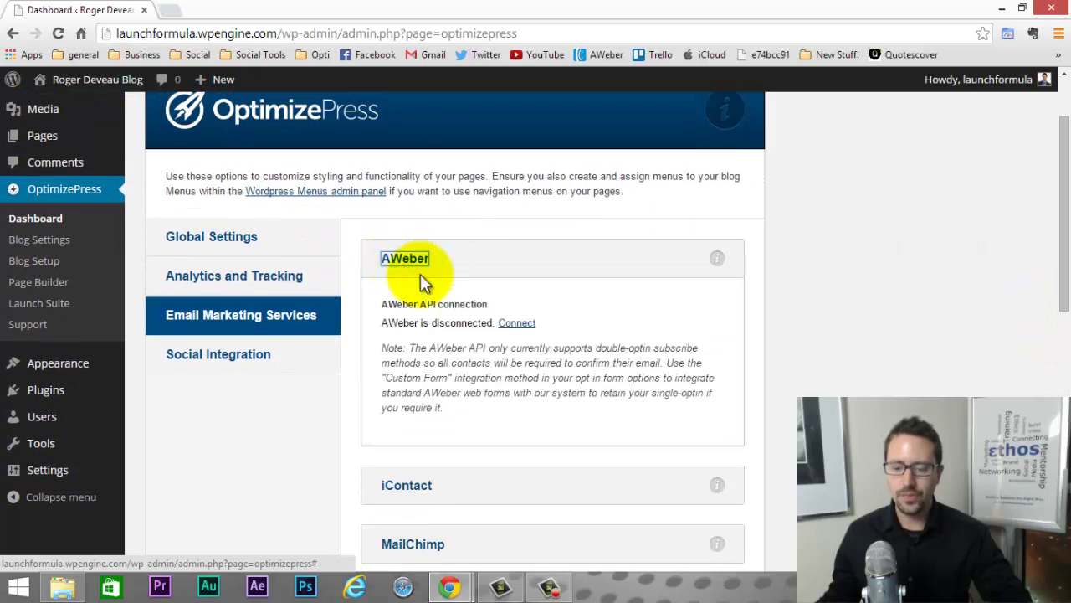
{"action": "left_click", "coordinate": [526, 325]}
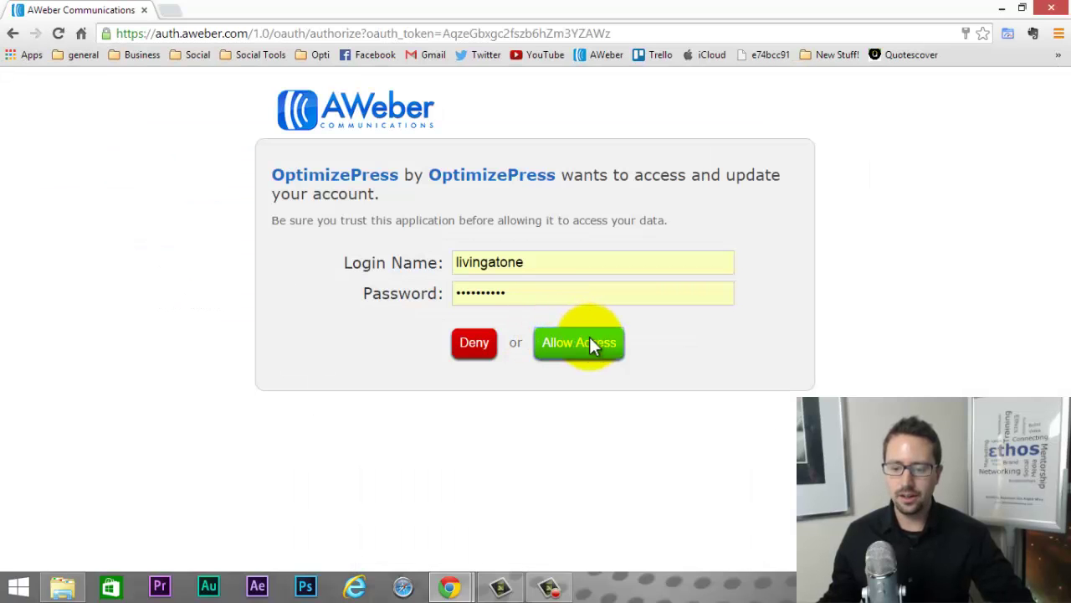
{"action": "left_click", "coordinate": [589, 337]}
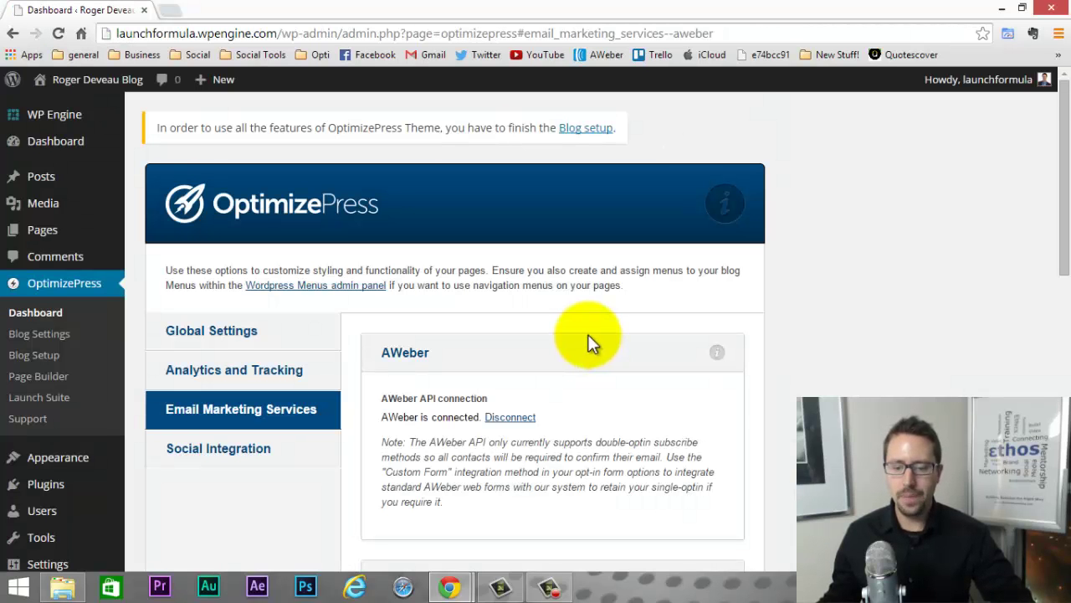
{"action": "scroll", "coordinate": [544, 344], "scroll_direction": "down", "scroll_amount": 1}
{"action": "scroll", "coordinate": [452, 342], "scroll_direction": "up", "scroll_amount": 1}
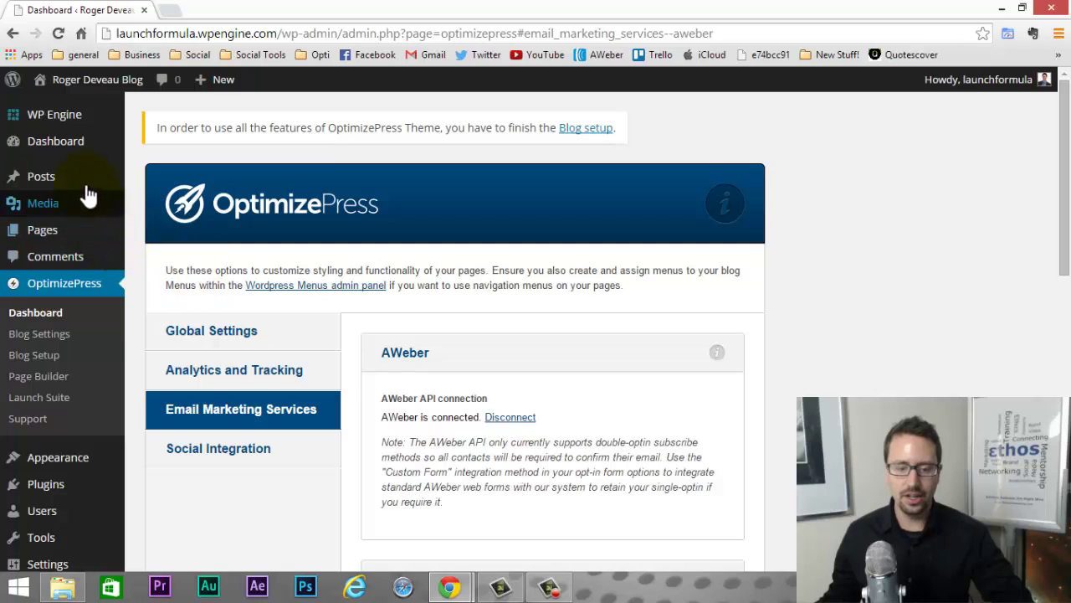
{"action": "mouse_move", "coordinate": [49, 236]}
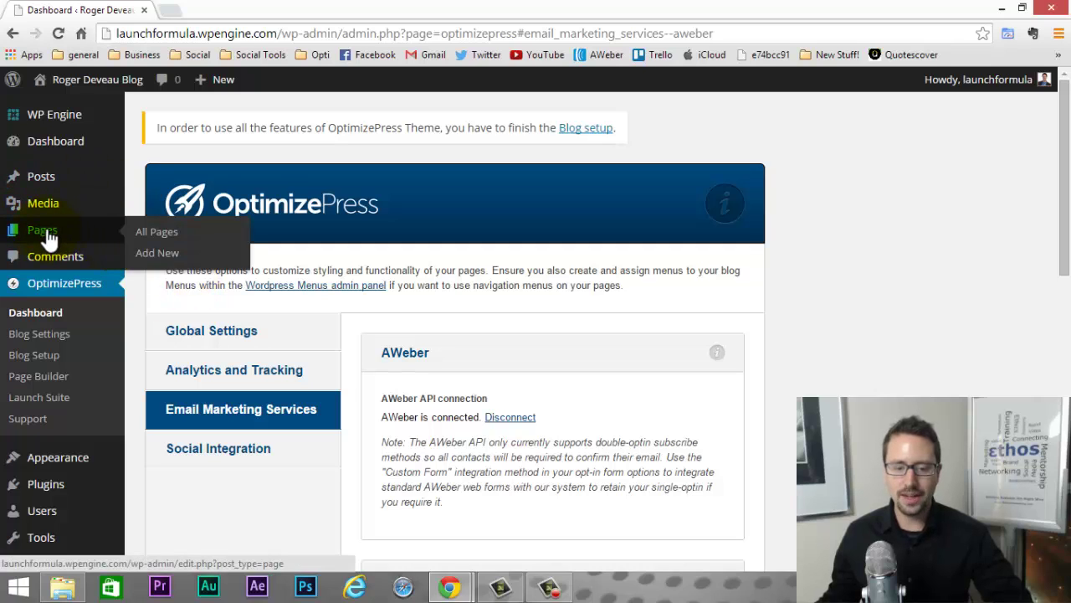
Reopen the Webinar draft from Pages in the LiveEditor and scroll to the email opt-in form.
{"action": "left_click", "coordinate": [48, 233]}
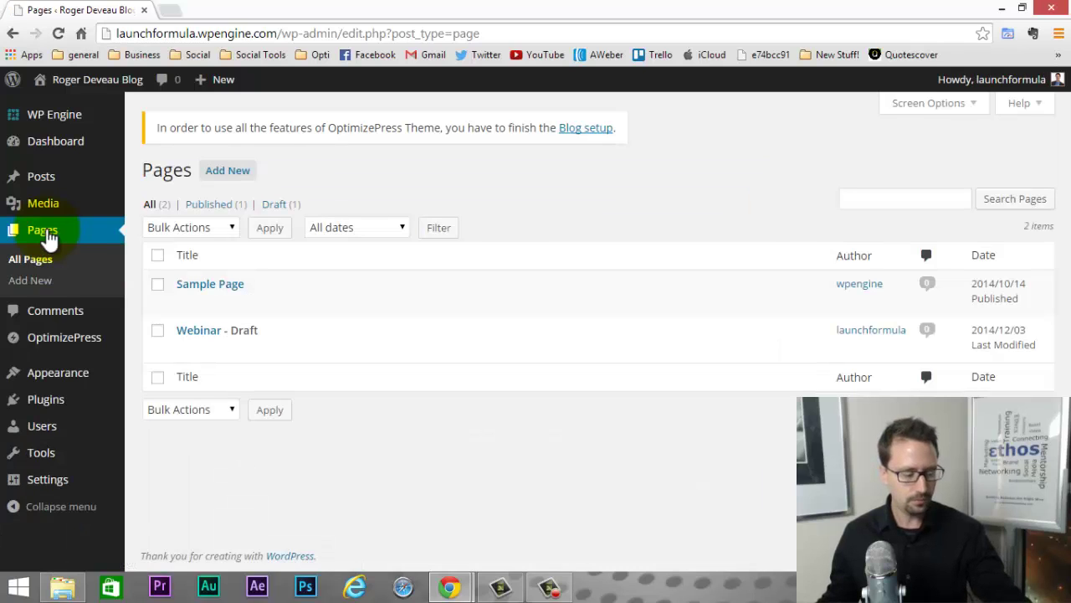
{"action": "mouse_move", "coordinate": [276, 329]}
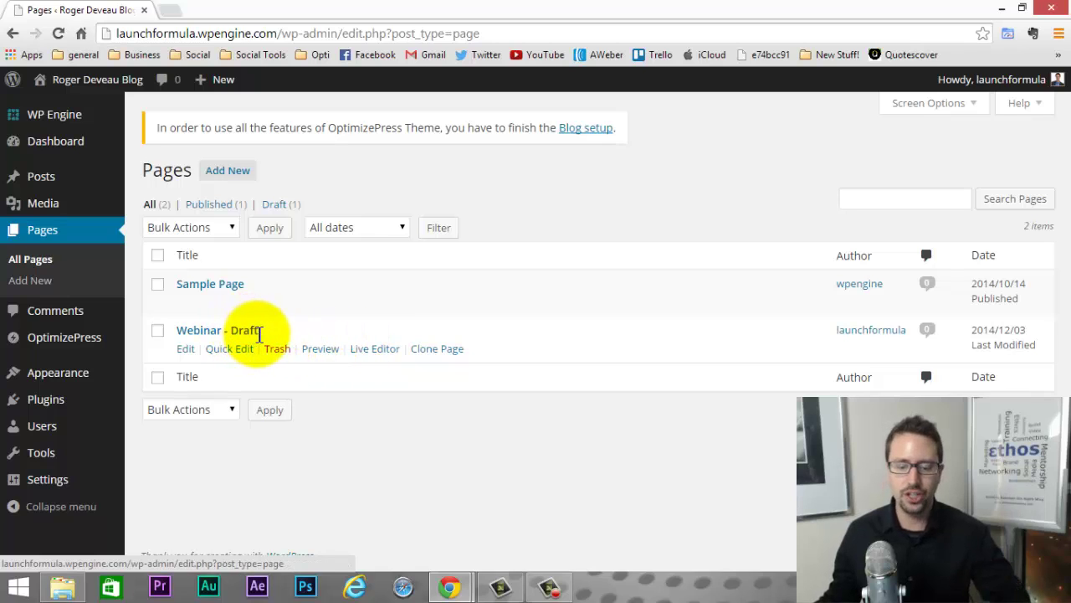
{"action": "left_click", "coordinate": [377, 351]}
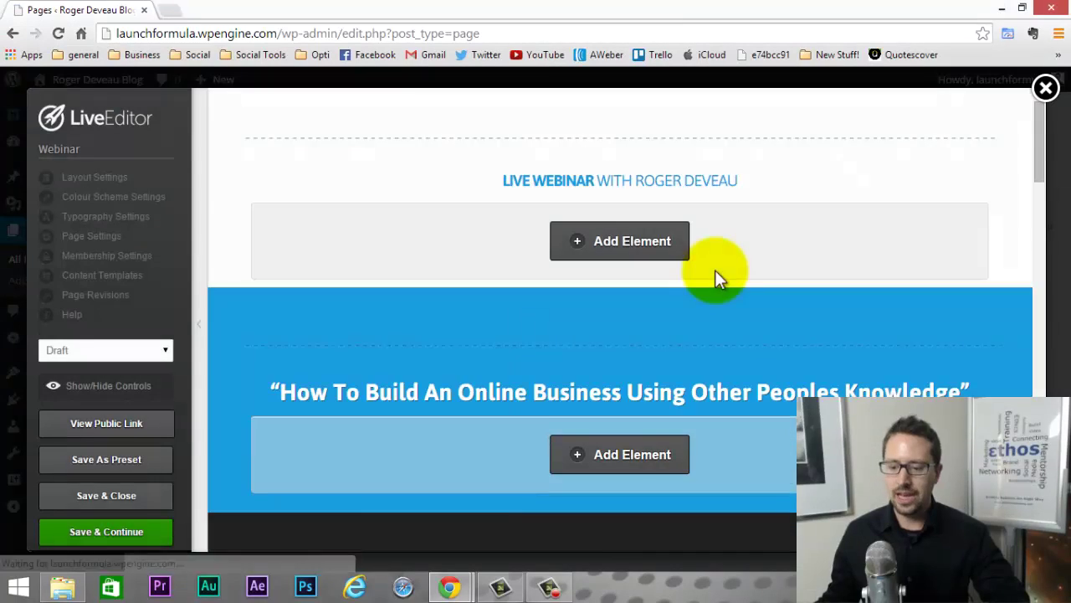
{"action": "scroll", "coordinate": [715, 270], "scroll_direction": "down", "scroll_amount": 2}
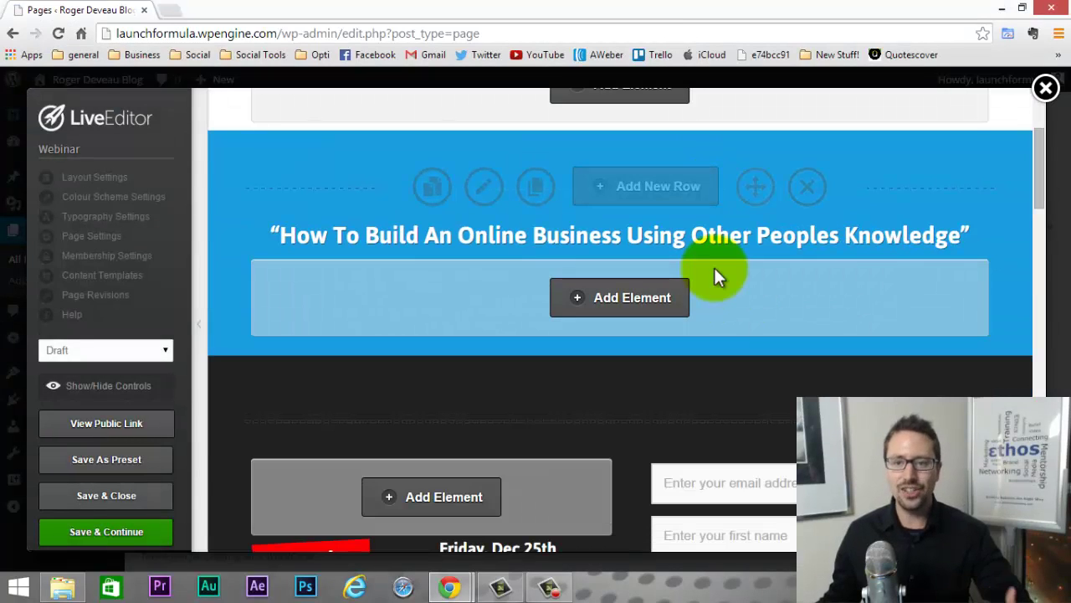
{"action": "scroll", "coordinate": [735, 293], "scroll_direction": "down", "scroll_amount": 1}
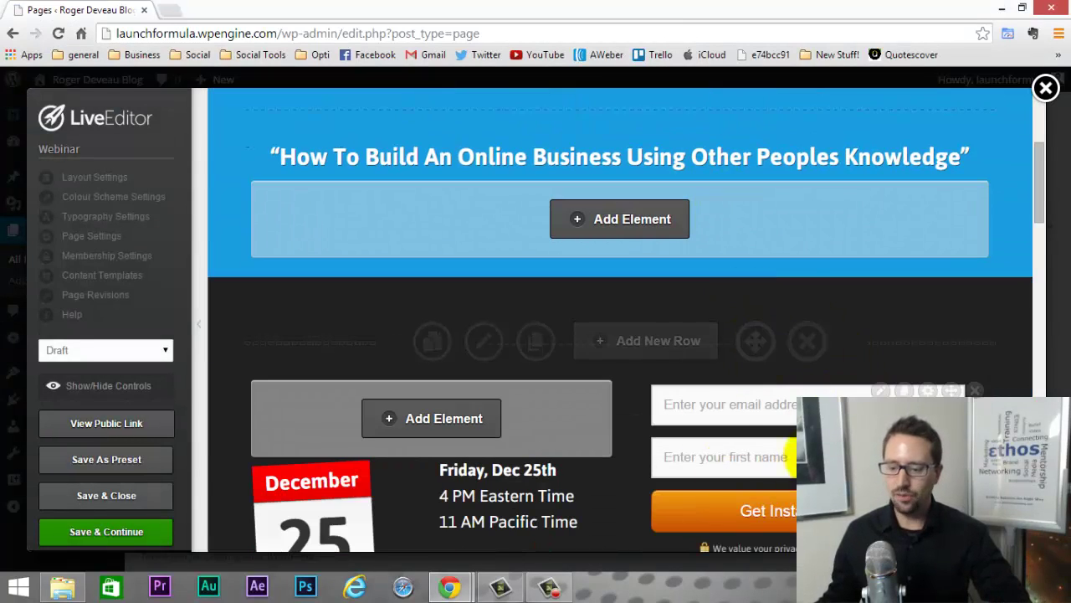
{"action": "scroll", "coordinate": [766, 393], "scroll_direction": "down", "scroll_amount": 1}
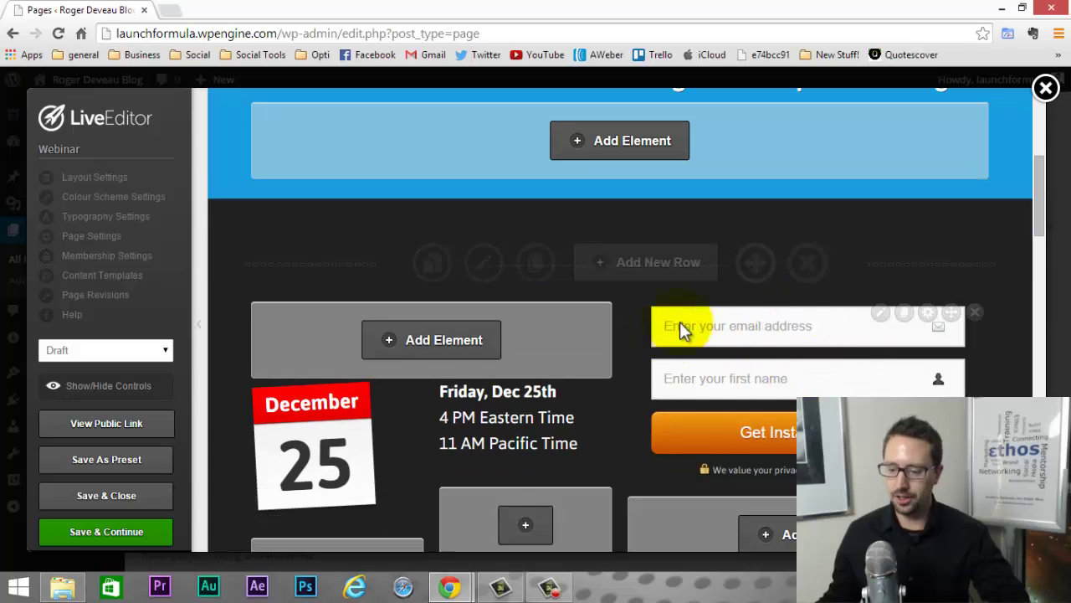
{"action": "scroll", "coordinate": [821, 291], "scroll_direction": "down", "scroll_amount": 1}
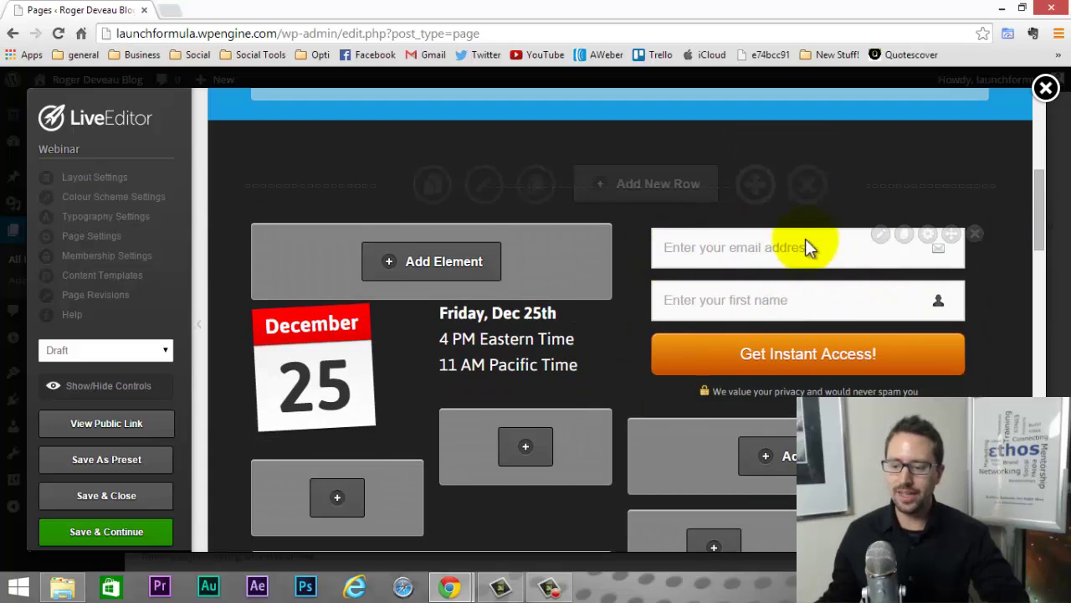
Switch the opt-in form's integration type to AWeber and choose the Live Training list.
{"action": "left_click", "coordinate": [879, 236]}
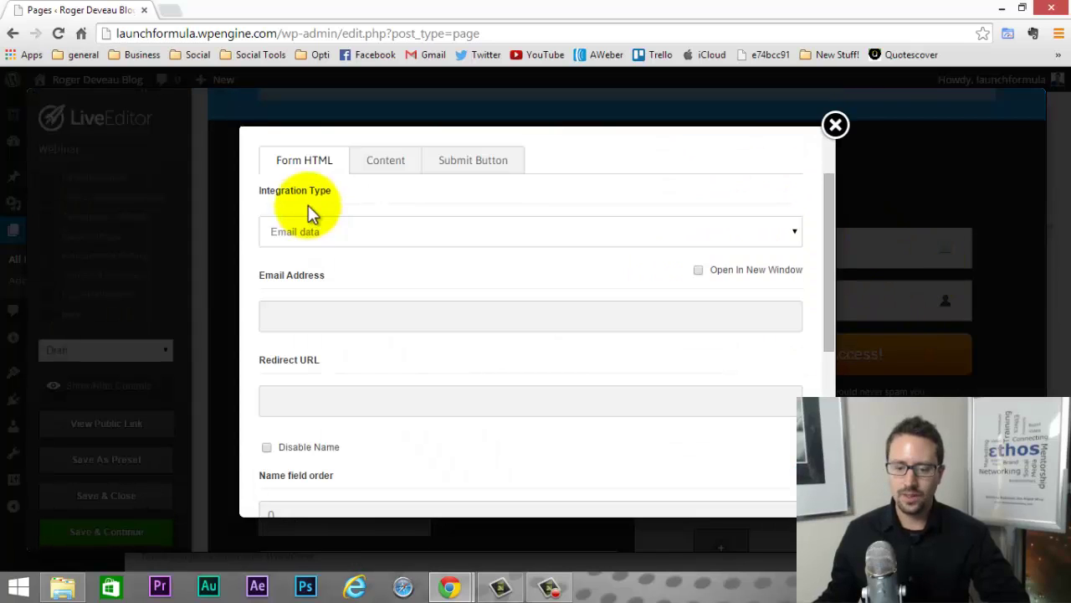
{"action": "left_click", "coordinate": [794, 232]}
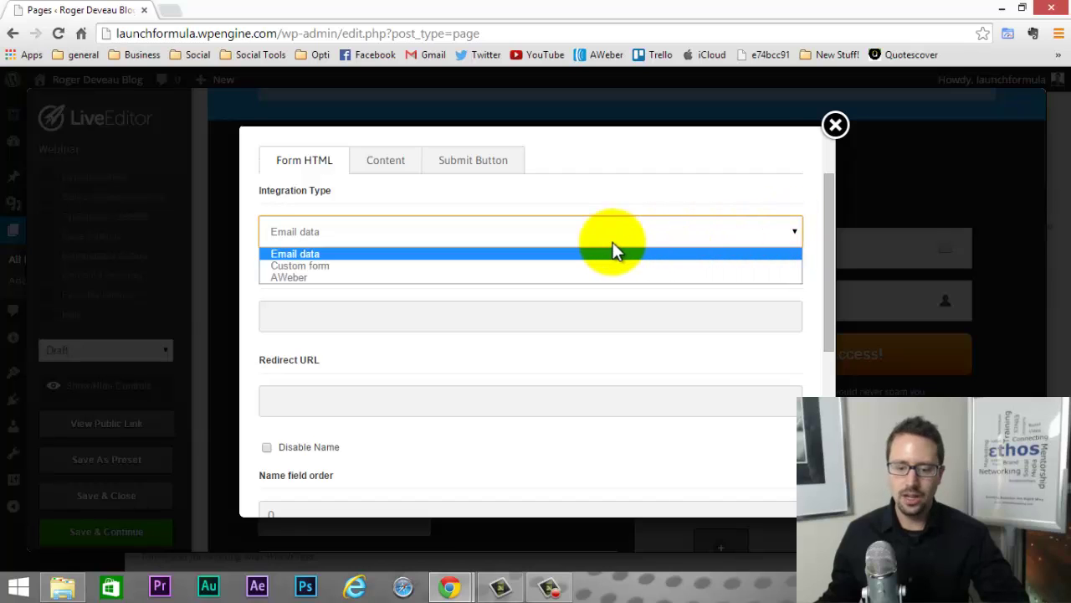
{"action": "left_click", "coordinate": [294, 278]}
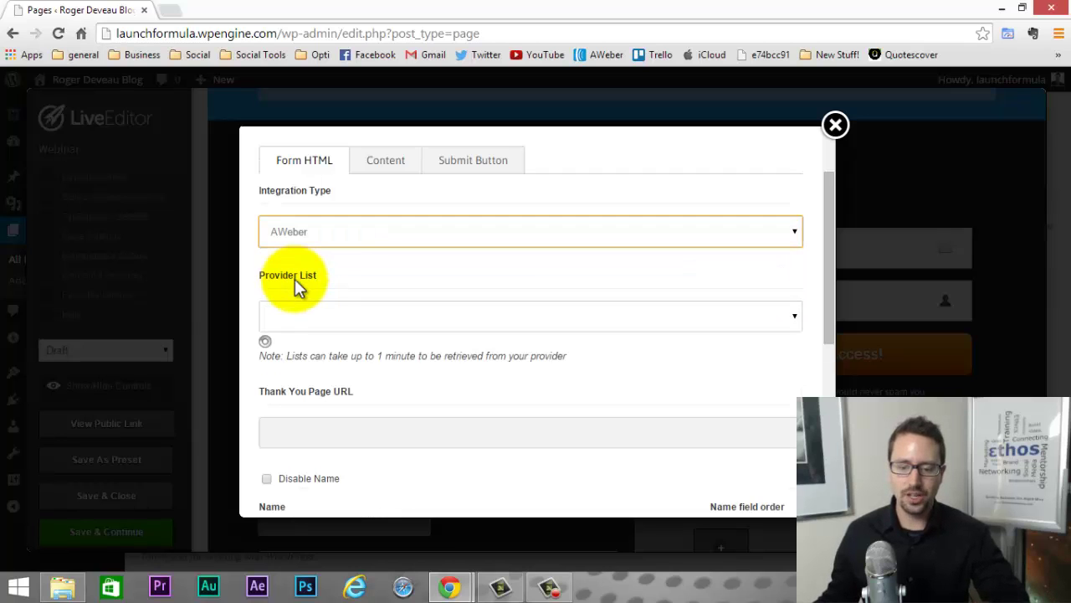
{"action": "scroll", "coordinate": [310, 293], "scroll_direction": "down", "scroll_amount": 1}
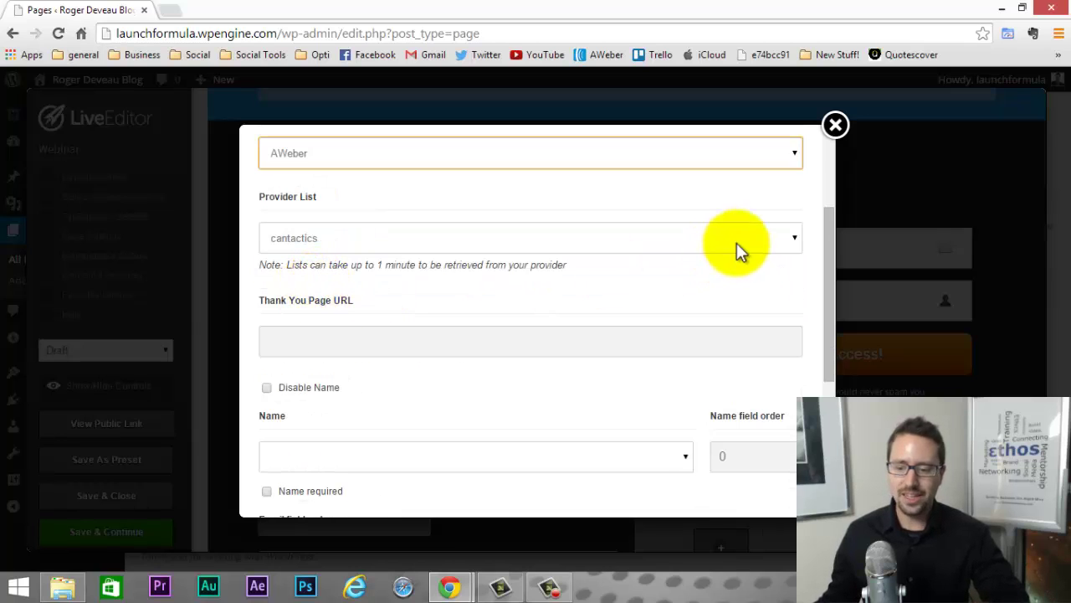
{"action": "left_click", "coordinate": [799, 238]}
{"action": "left_click", "coordinate": [795, 238]}
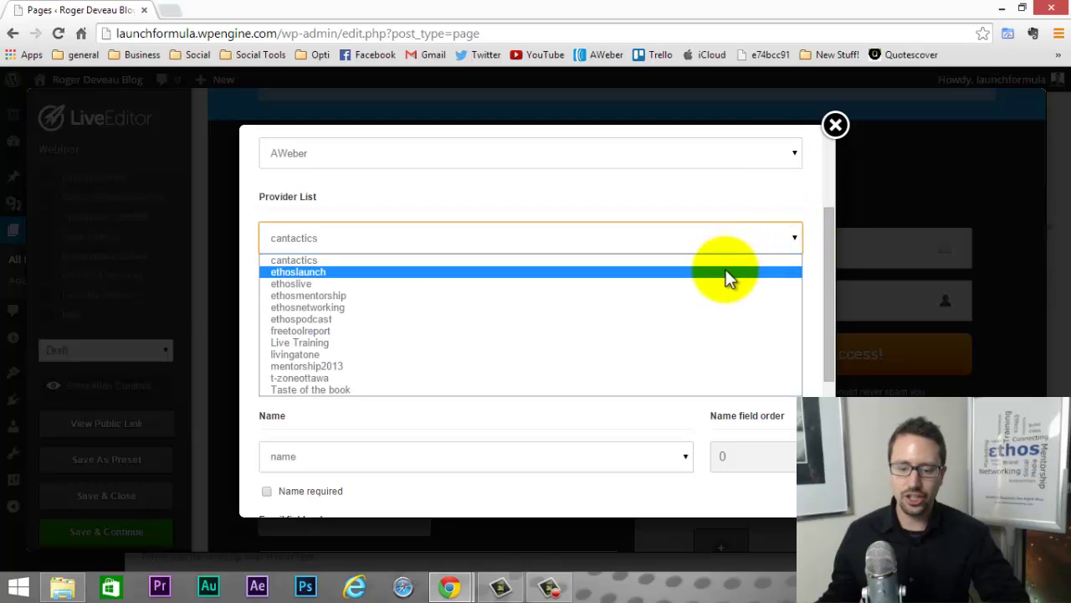
{"action": "left_click", "coordinate": [719, 342]}
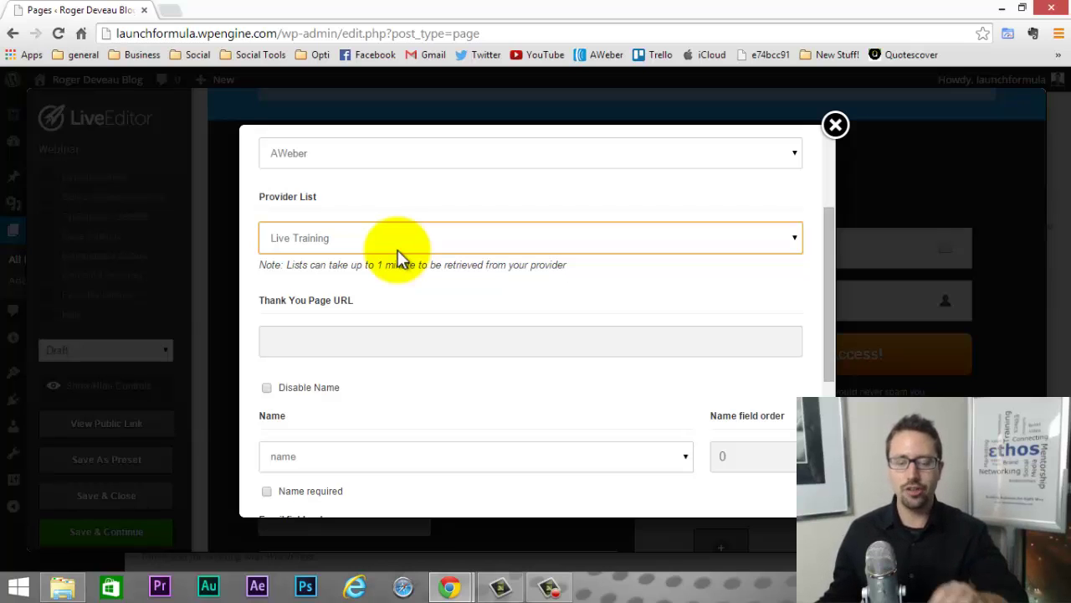
{"action": "scroll", "coordinate": [398, 250], "scroll_direction": "down", "scroll_amount": 1}
{"action": "scroll", "coordinate": [284, 192], "scroll_direction": "up", "scroll_amount": 1}
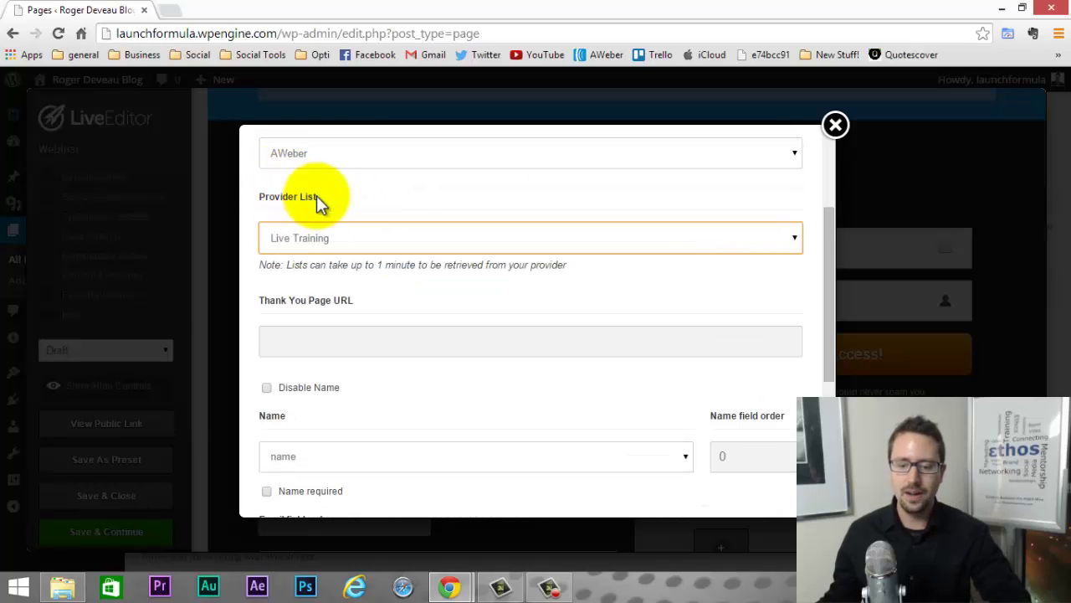
{"action": "left_click", "coordinate": [351, 344]}
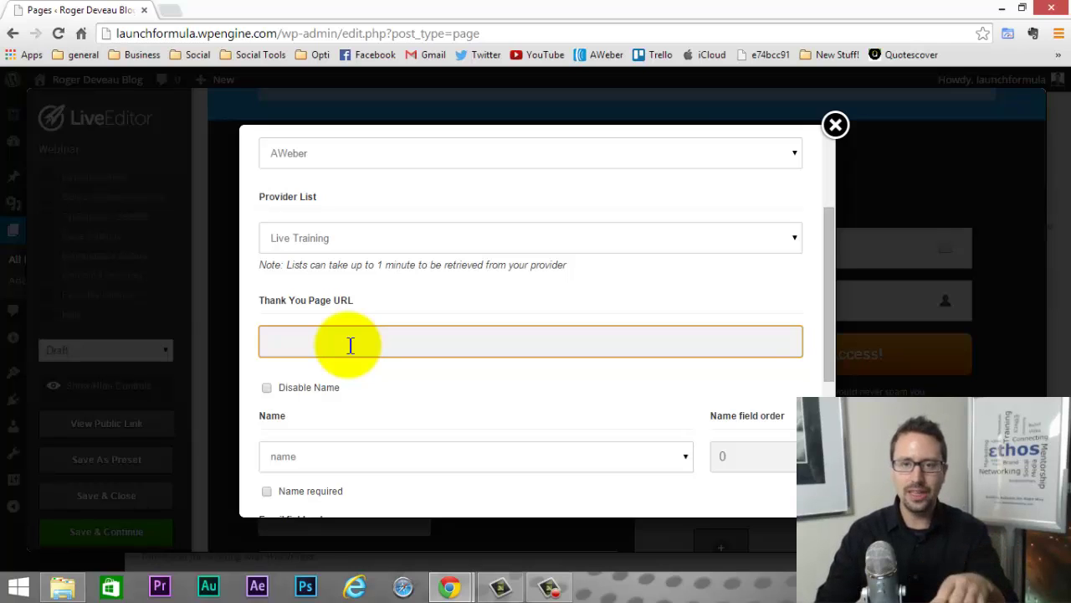
{"action": "type", "text": "T"}
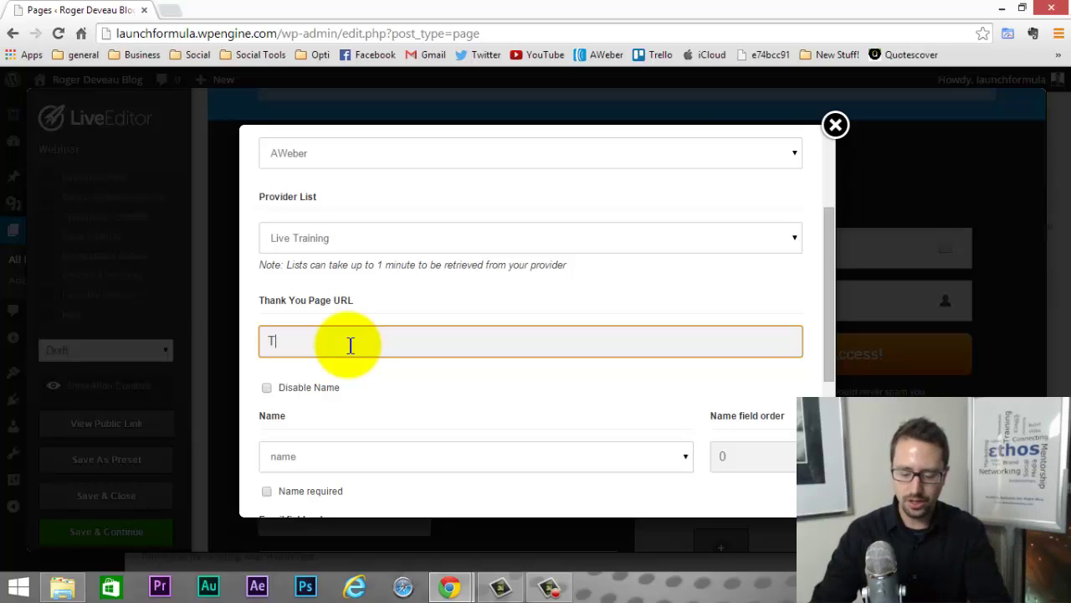
{"action": "type", "text": "h"}
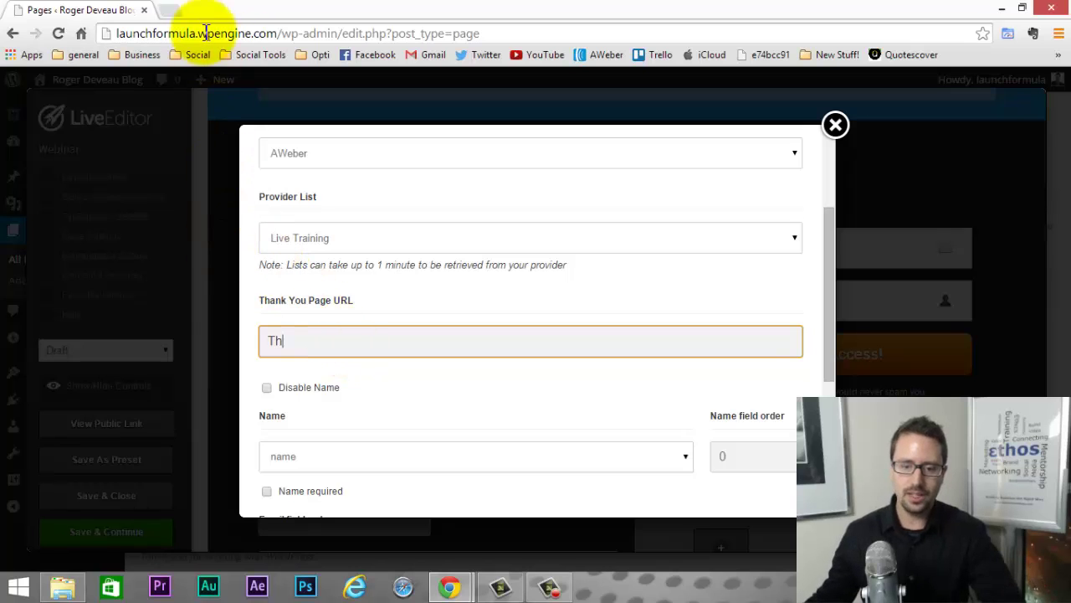
{"action": "left_click_drag", "start_coordinate": [195, 34], "coordinate": [72, 36]}
{"action": "key", "text": "ctrl+c"}
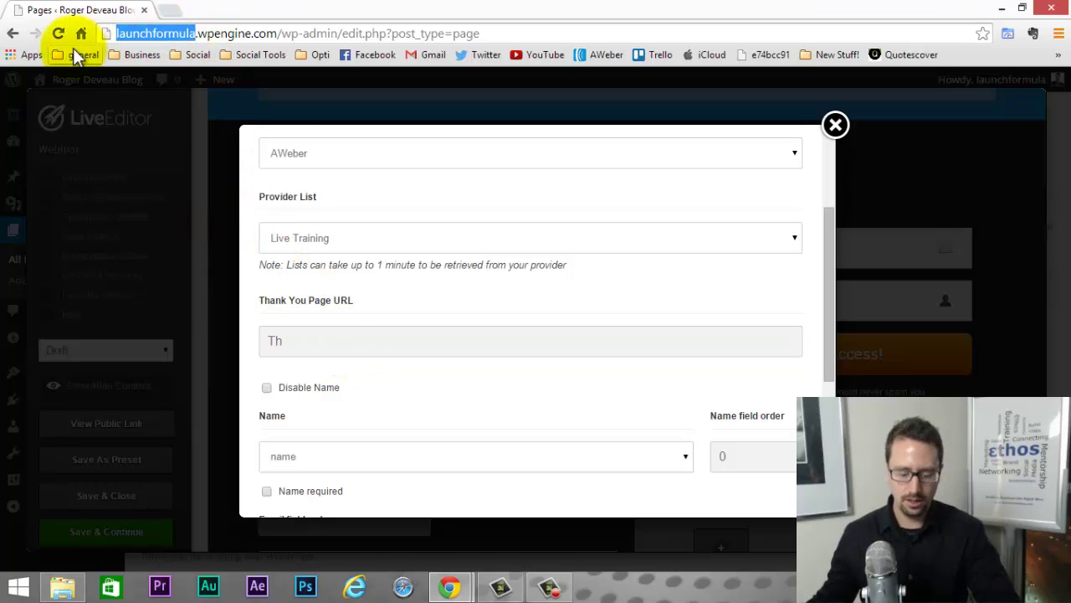
{"action": "left_click_drag", "start_coordinate": [327, 355], "coordinate": [239, 354]}
{"action": "key", "text": "ctrl+v"}
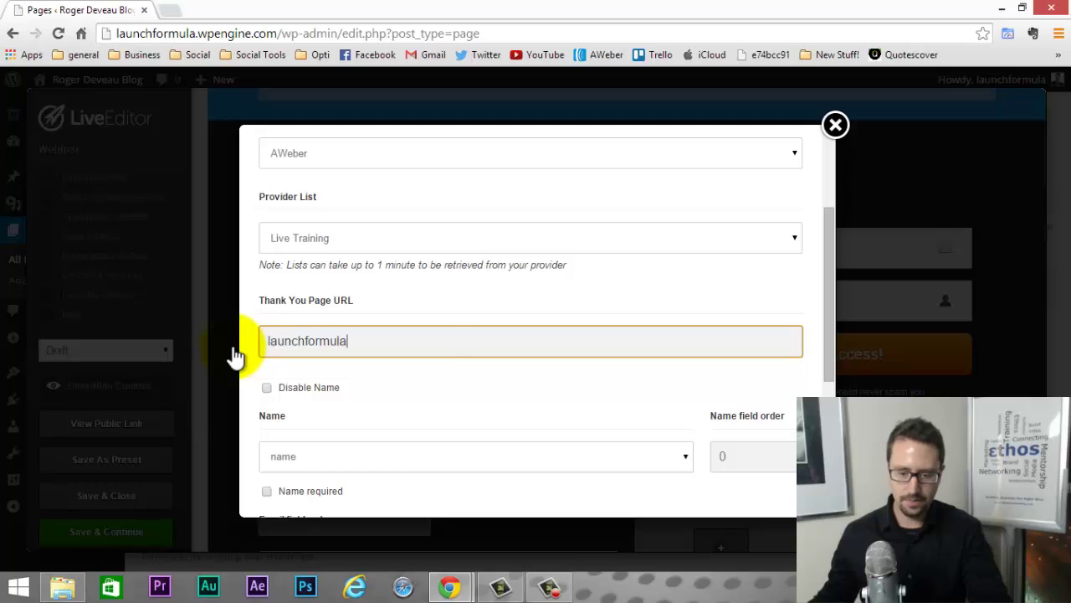
{"action": "key", "text": "Home"}
{"action": "type", "text": "http://"}
{"action": "key", "text": "End"}
{"action": "type", "text": ".com/thank-you"}
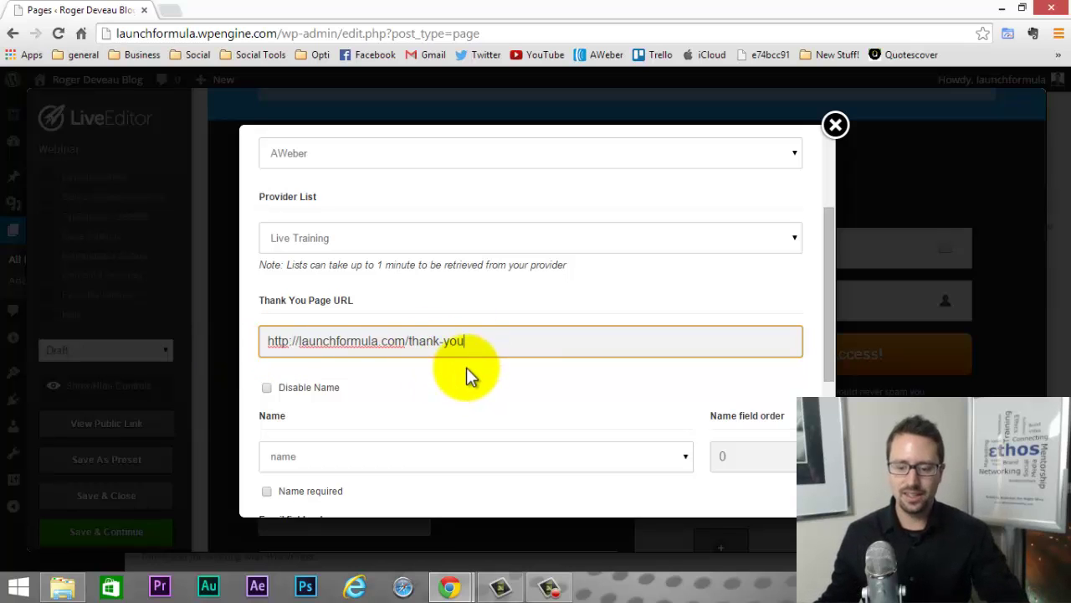
{"action": "left_click_drag", "start_coordinate": [478, 345], "coordinate": [263, 340]}
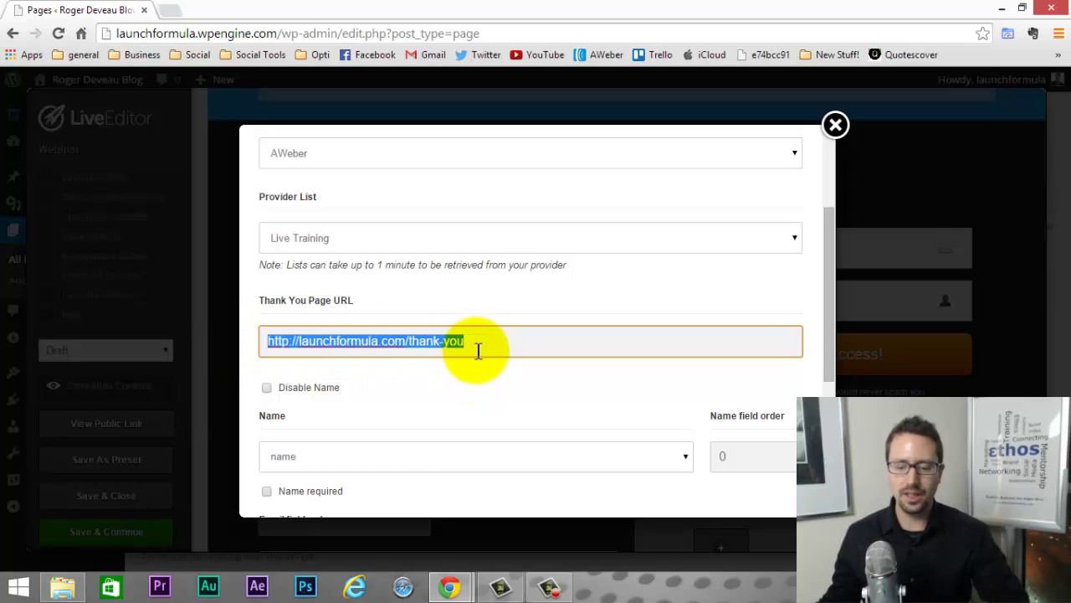
{"action": "left_click", "coordinate": [480, 346]}
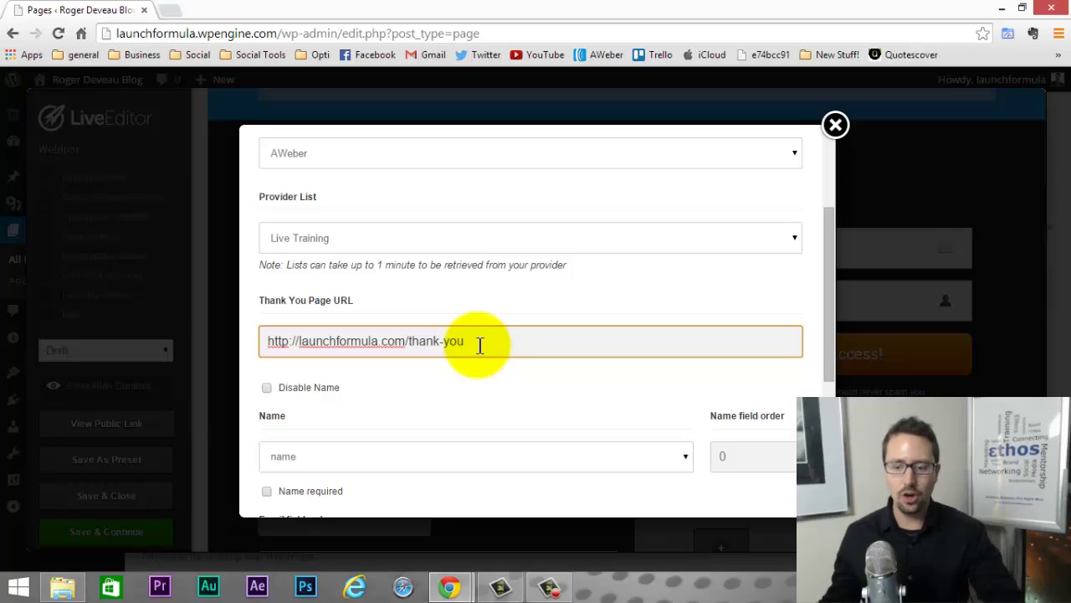
{"action": "scroll", "coordinate": [441, 363], "scroll_direction": "down", "scroll_amount": 1}
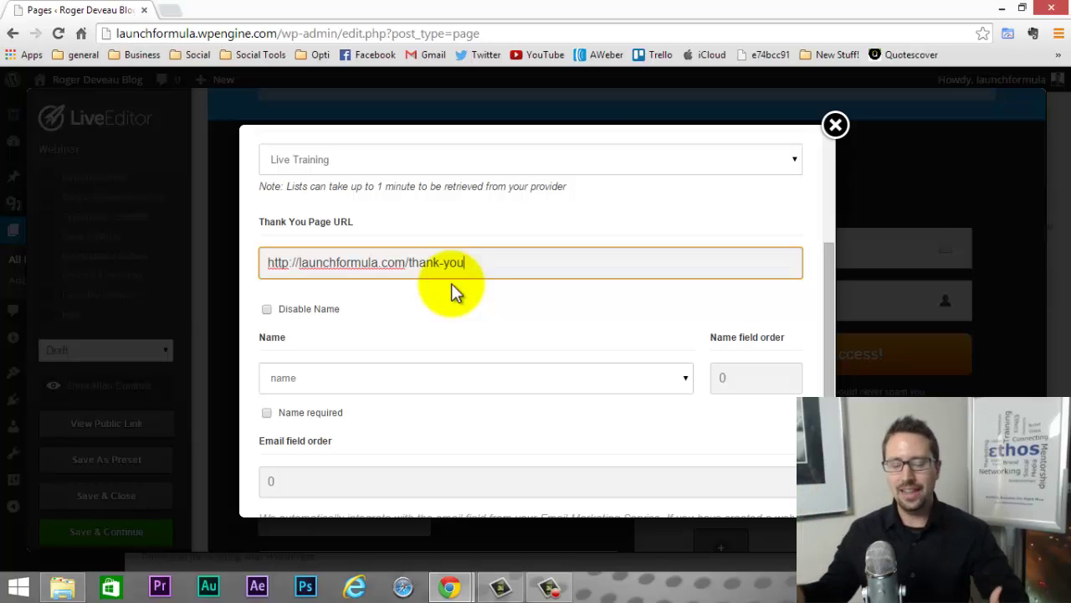
{"action": "left_click_drag", "start_coordinate": [467, 262], "coordinate": [263, 265]}
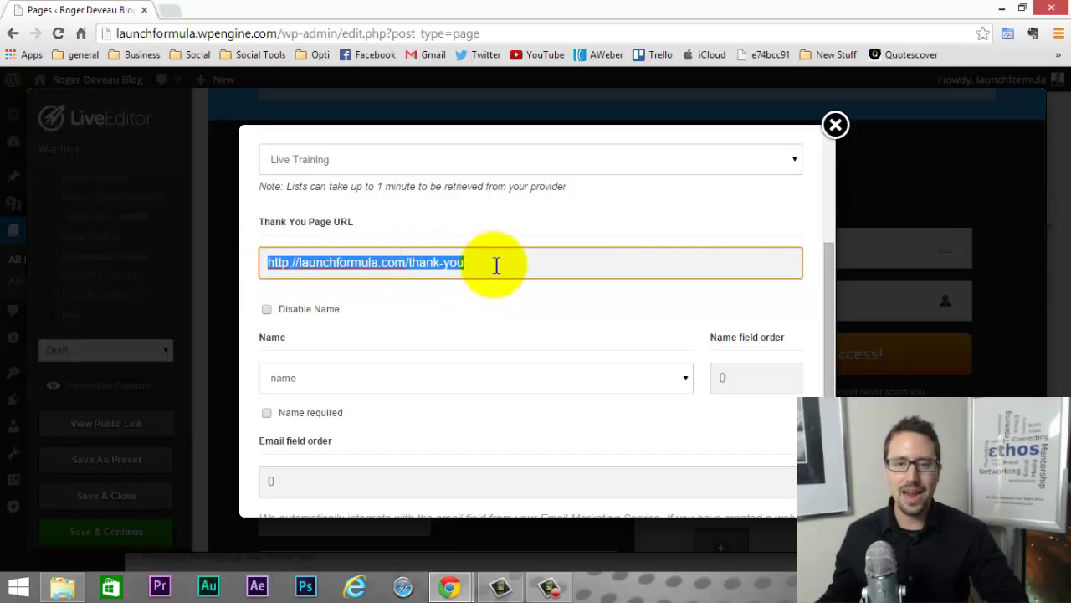
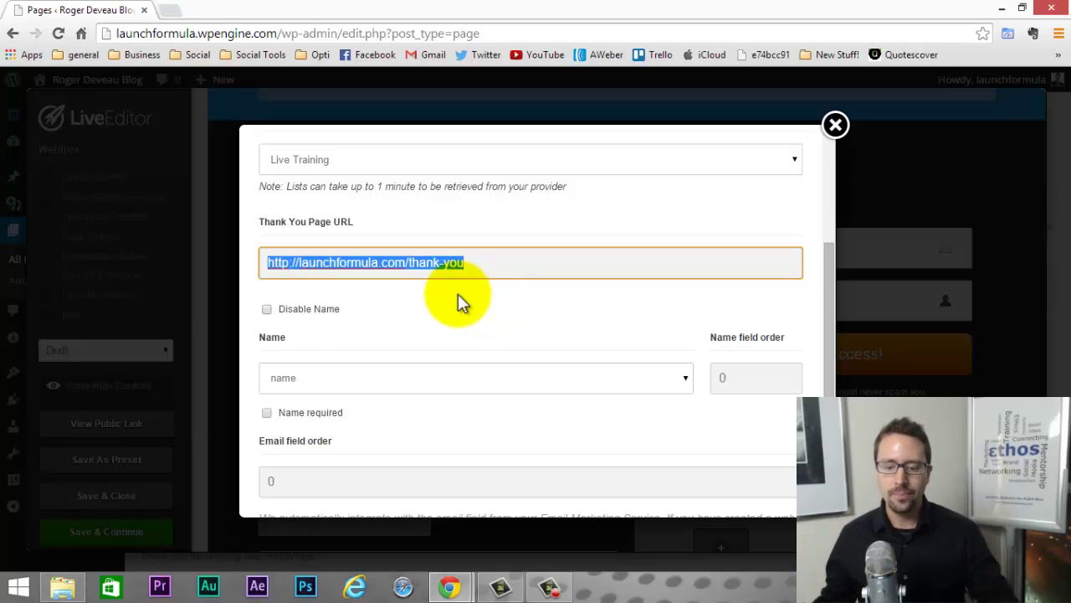
Give the Name field order 1 and the Email field order 2, then continue to the optin box settings.
{"action": "scroll", "coordinate": [457, 294], "scroll_direction": "down", "scroll_amount": 2}
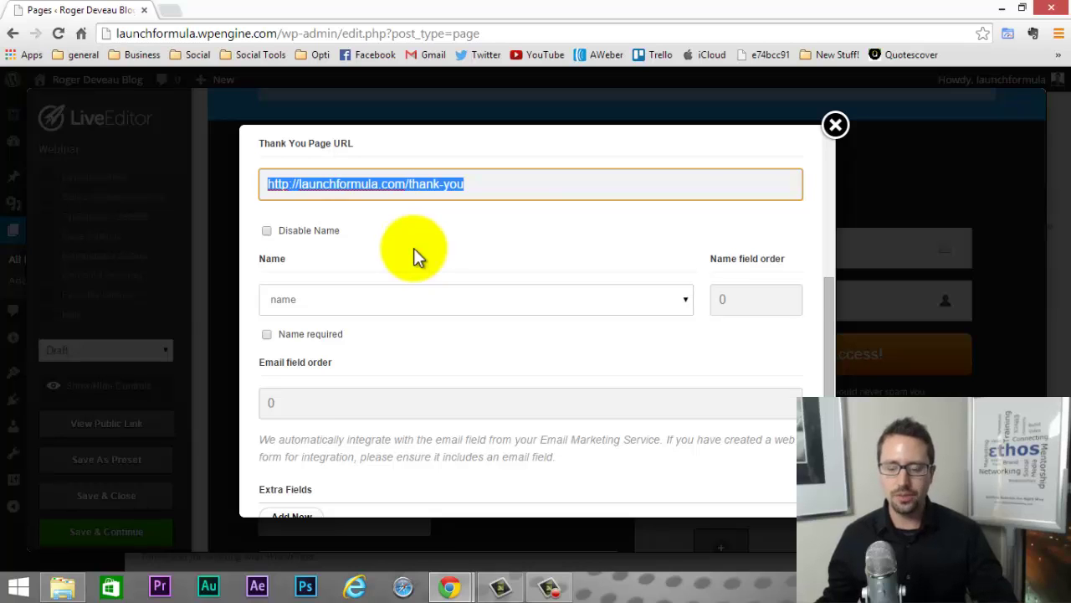
{"action": "scroll", "coordinate": [678, 241], "scroll_direction": "down", "scroll_amount": 2}
{"action": "scroll", "coordinate": [737, 230], "scroll_direction": "up", "scroll_amount": 2}
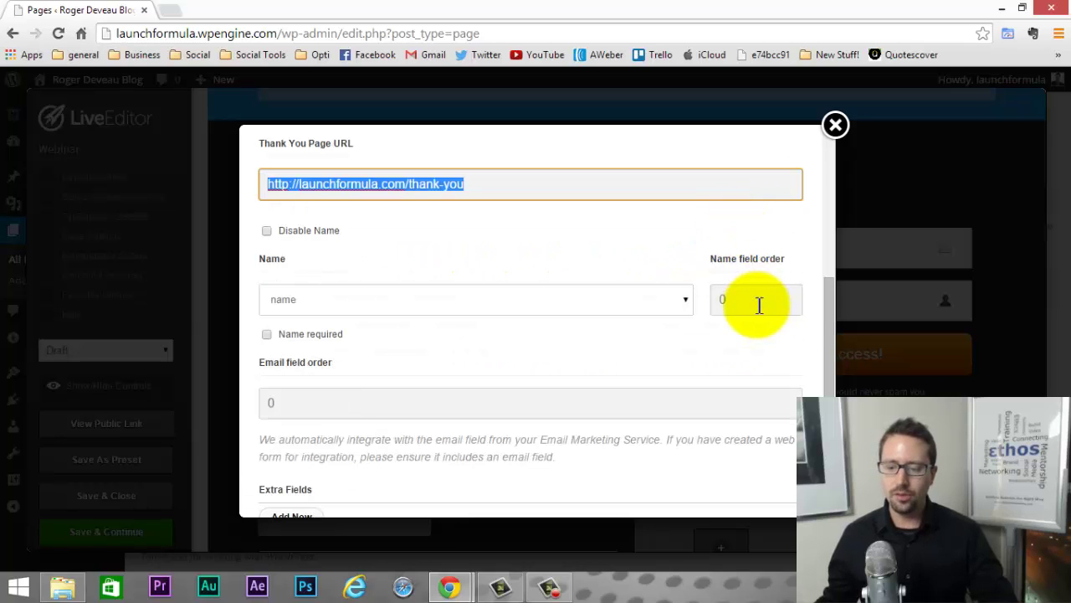
{"action": "left_click_drag", "start_coordinate": [755, 299], "coordinate": [651, 304]}
{"action": "type", "text": "1"}
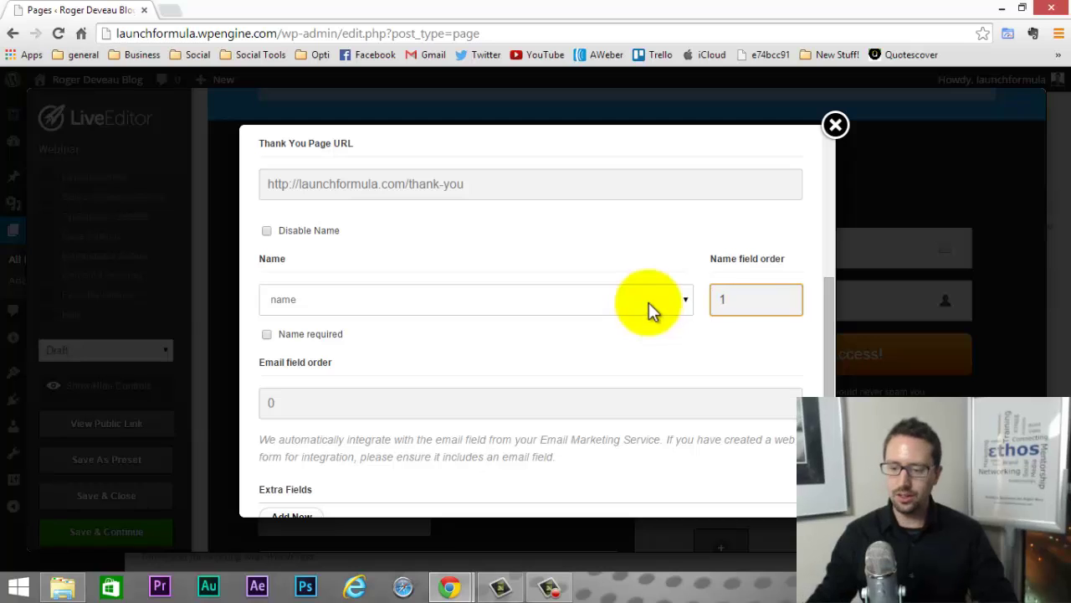
{"action": "scroll", "coordinate": [644, 300], "scroll_direction": "down", "scroll_amount": 2}
{"action": "left_click_drag", "start_coordinate": [304, 327], "coordinate": [258, 330]}
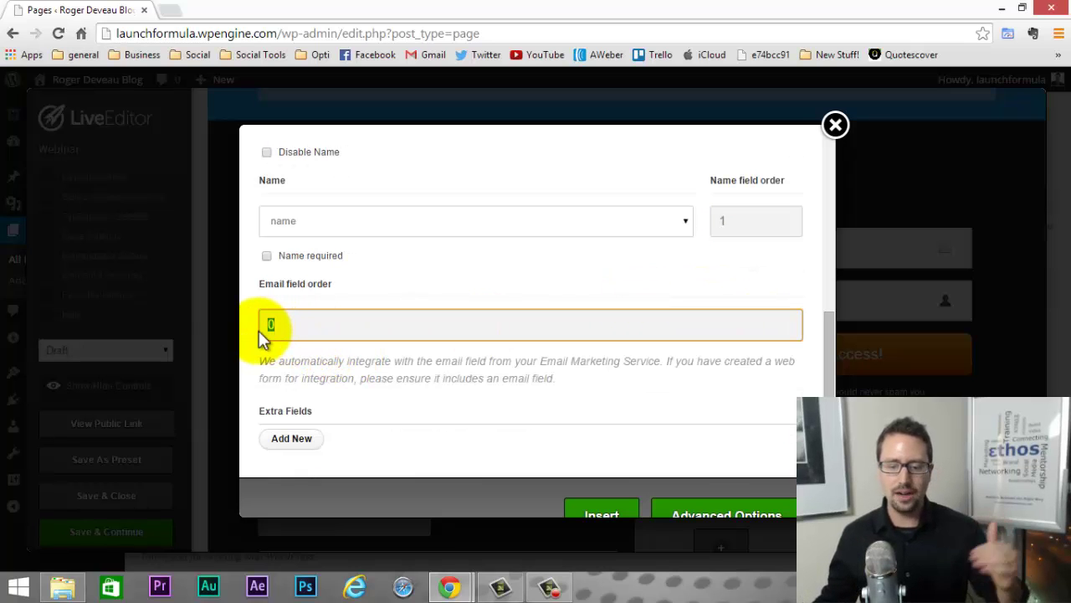
{"action": "type", "text": "2"}
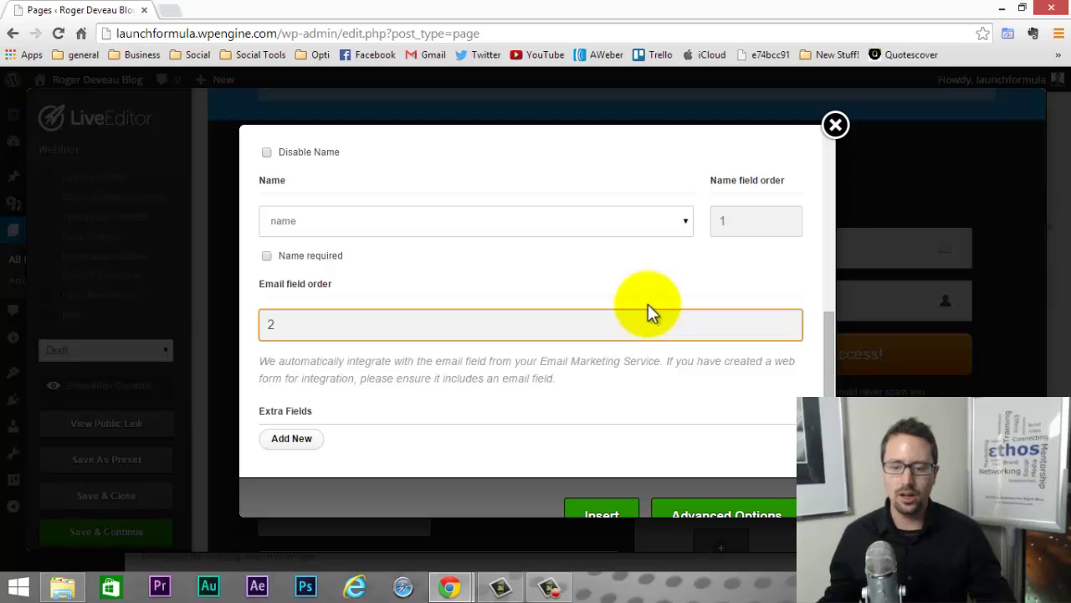
{"action": "scroll", "coordinate": [591, 356], "scroll_direction": "up", "scroll_amount": 1}
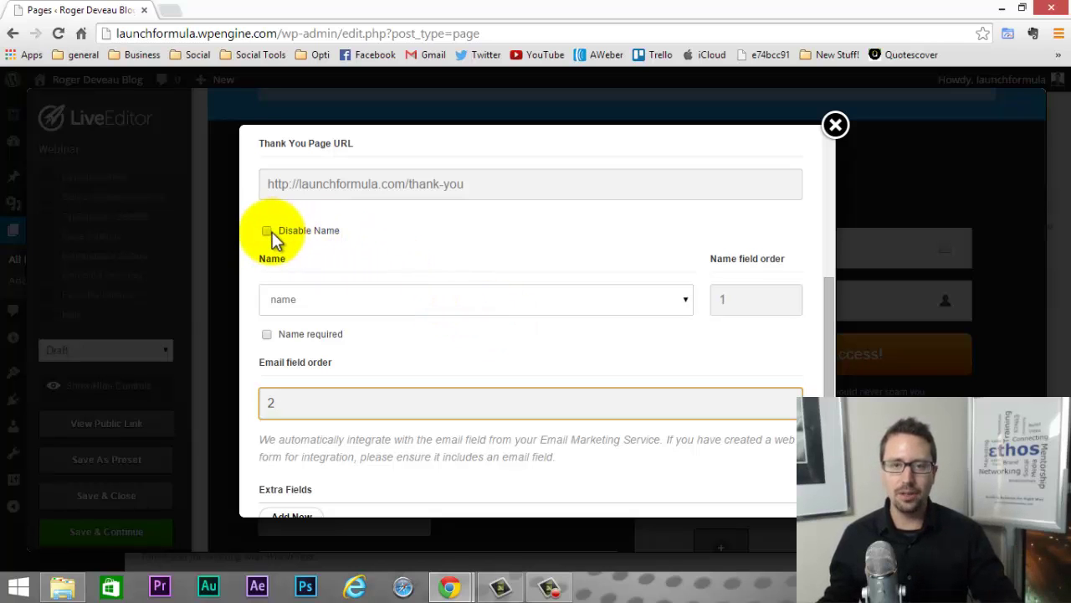
{"action": "scroll", "coordinate": [585, 306], "scroll_direction": "down", "scroll_amount": 2}
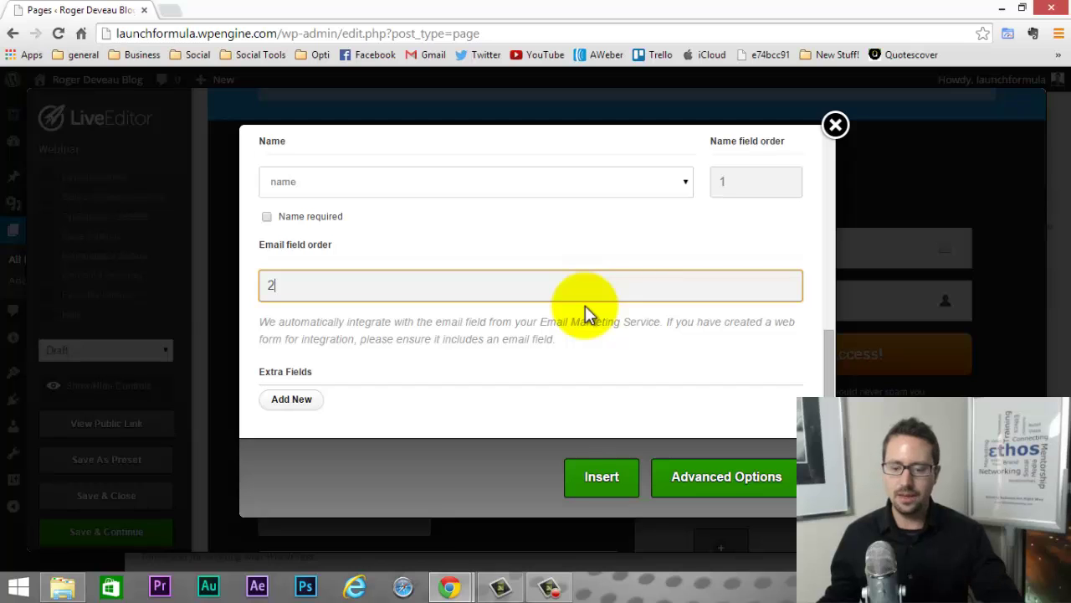
{"action": "left_click", "coordinate": [614, 477]}
Replace the optin box's Lorem ipsum content with 'Enter your name and email now!!!'.
{"action": "left_click", "coordinate": [384, 243]}
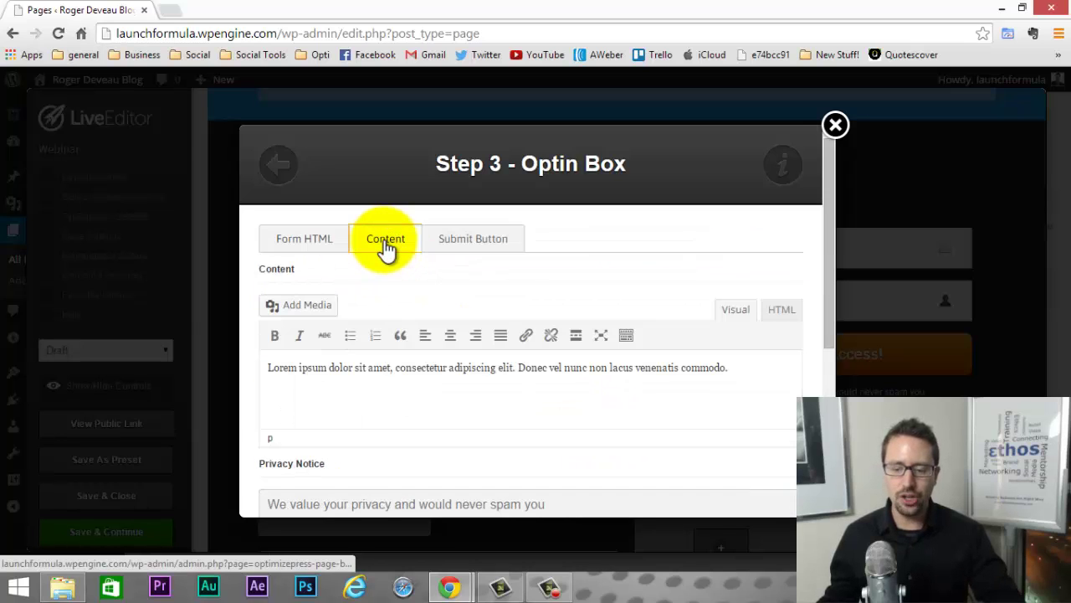
{"action": "scroll", "coordinate": [395, 291], "scroll_direction": "down", "scroll_amount": 1}
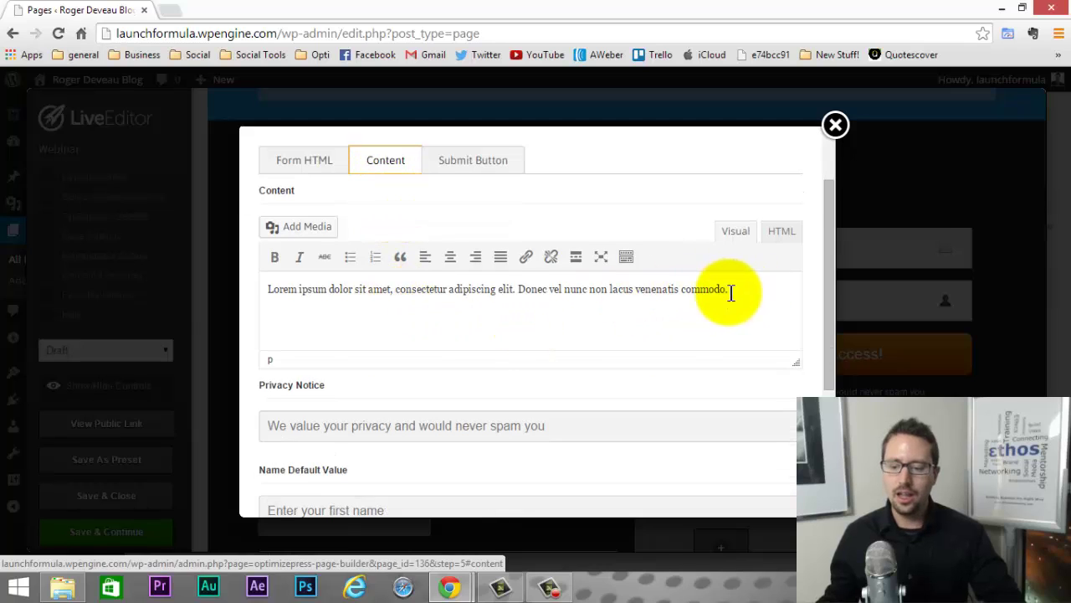
{"action": "left_click_drag", "start_coordinate": [729, 290], "coordinate": [248, 301]}
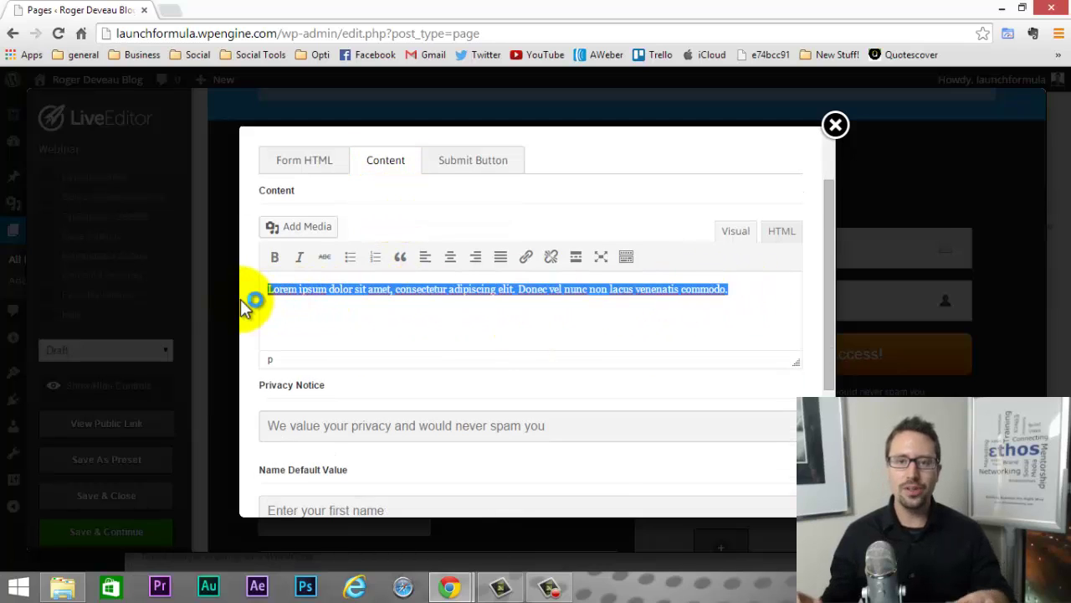
{"action": "type", "text": "Ent"}
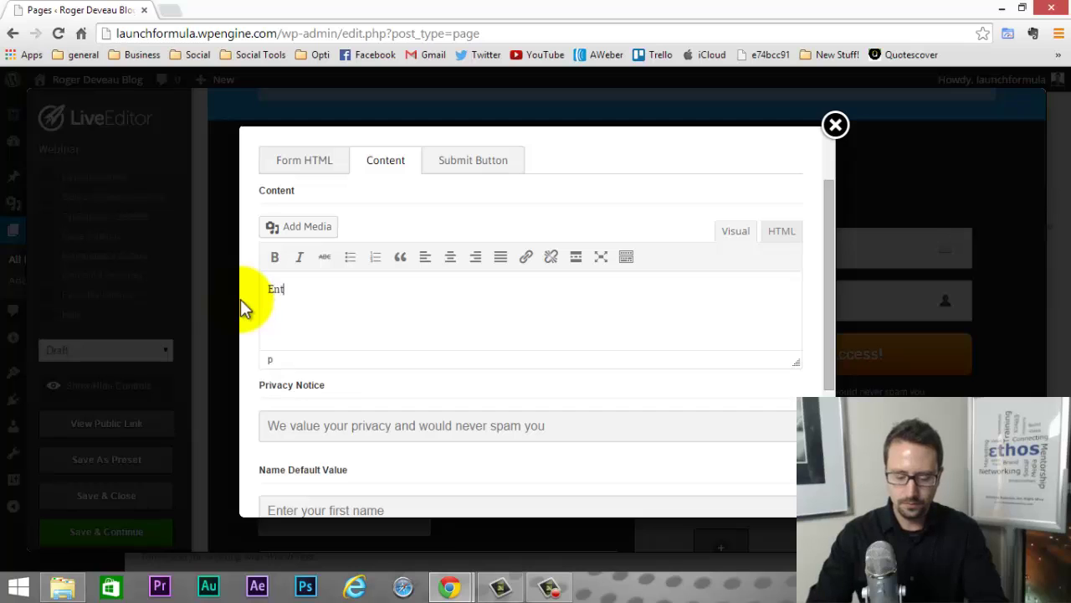
{"action": "type", "text": "er your name and email now!!!"}
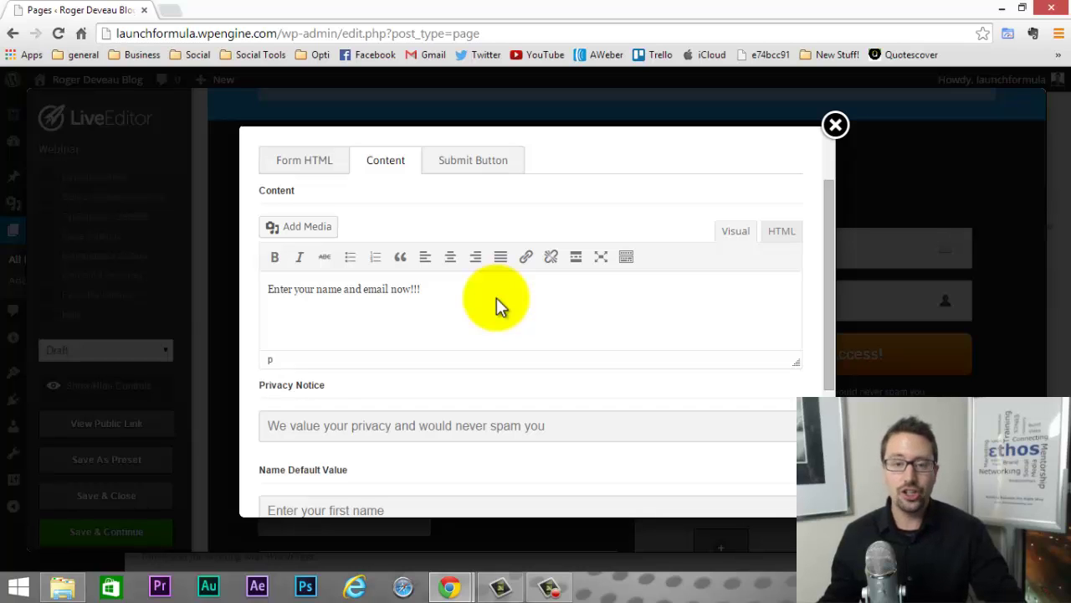
Change the email placeholder to 'Enter your BEST email address'.
{"action": "scroll", "coordinate": [466, 322], "scroll_direction": "down", "scroll_amount": 1}
{"action": "scroll", "coordinate": [311, 359], "scroll_direction": "down", "scroll_amount": 1}
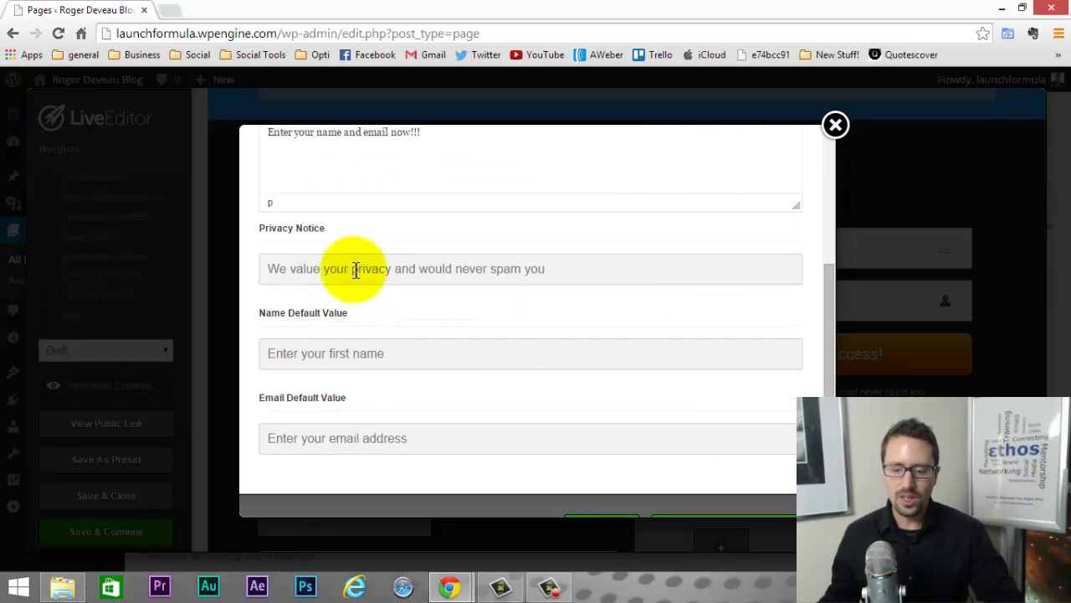
{"action": "left_click_drag", "start_coordinate": [589, 277], "coordinate": [192, 311]}
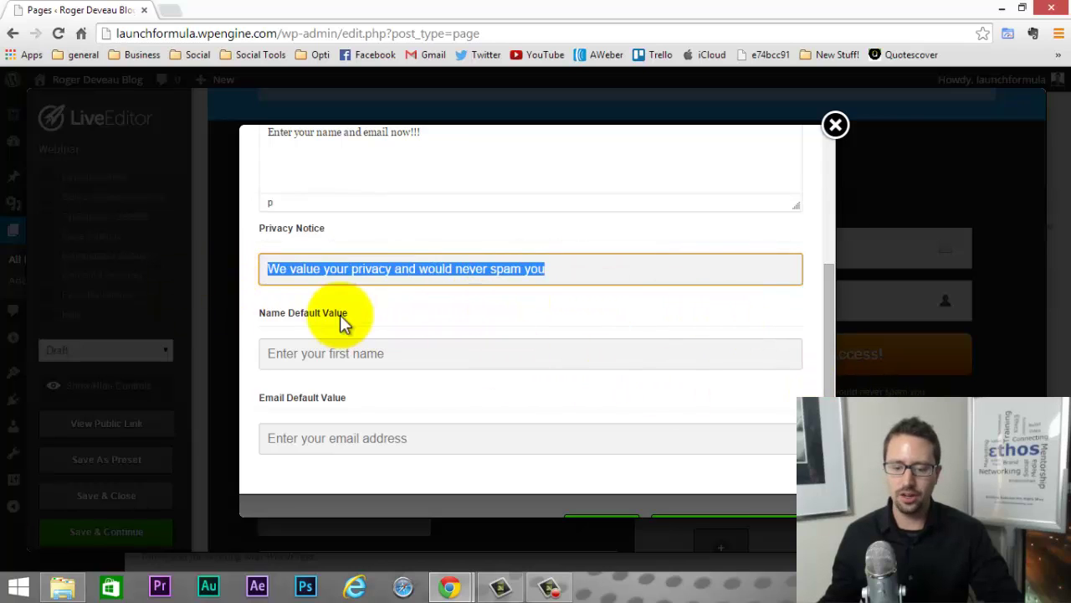
{"action": "scroll", "coordinate": [351, 314], "scroll_direction": "down", "scroll_amount": 1}
{"action": "left_click", "coordinate": [329, 388]}
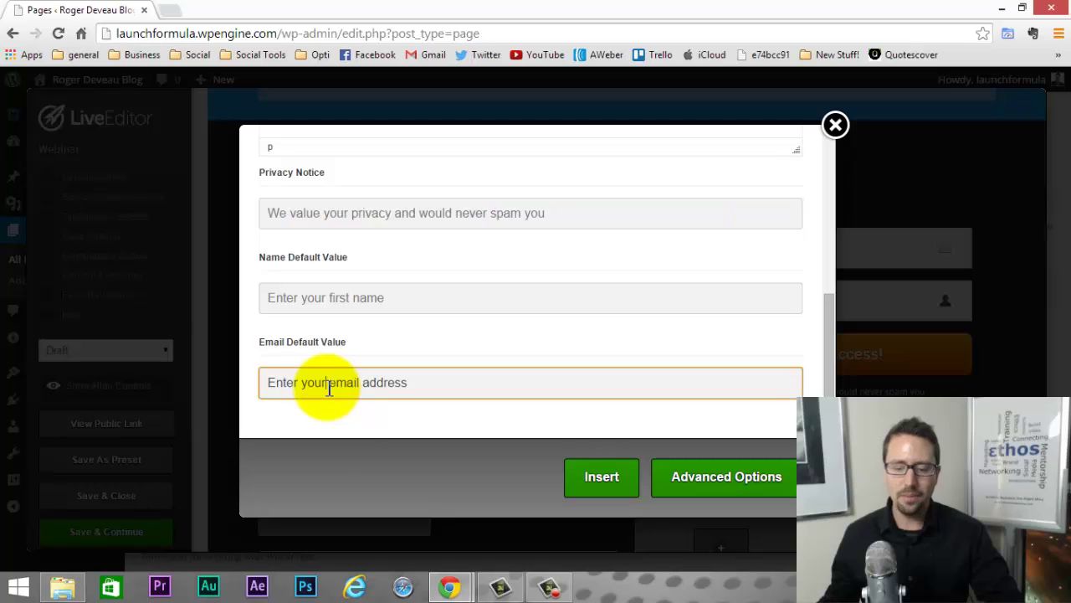
{"action": "type", "text": "BEST"}
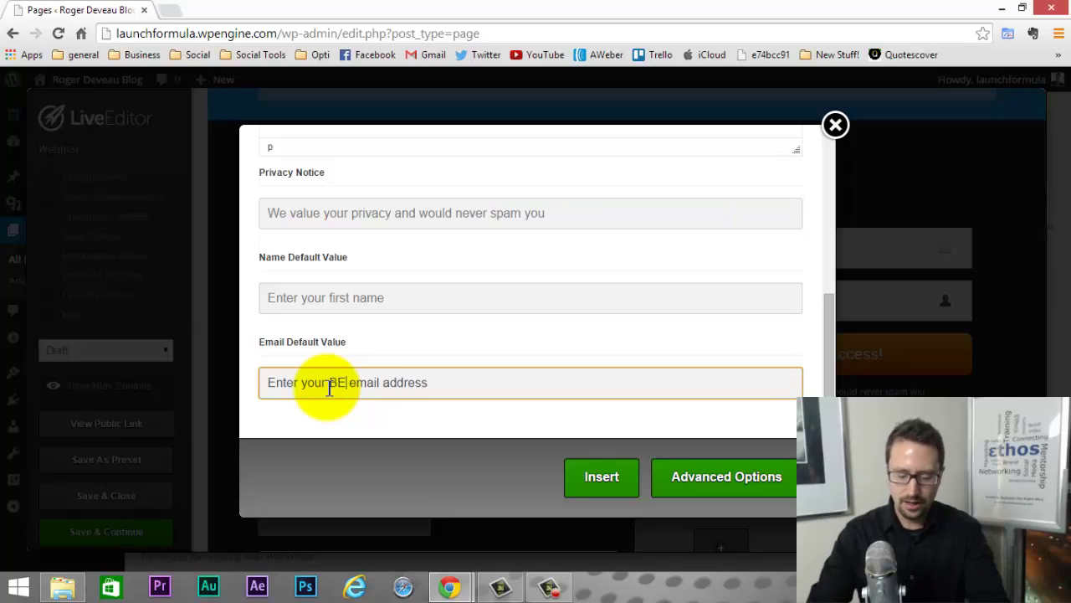
{"action": "scroll", "coordinate": [330, 387], "scroll_direction": "up", "scroll_amount": 5}
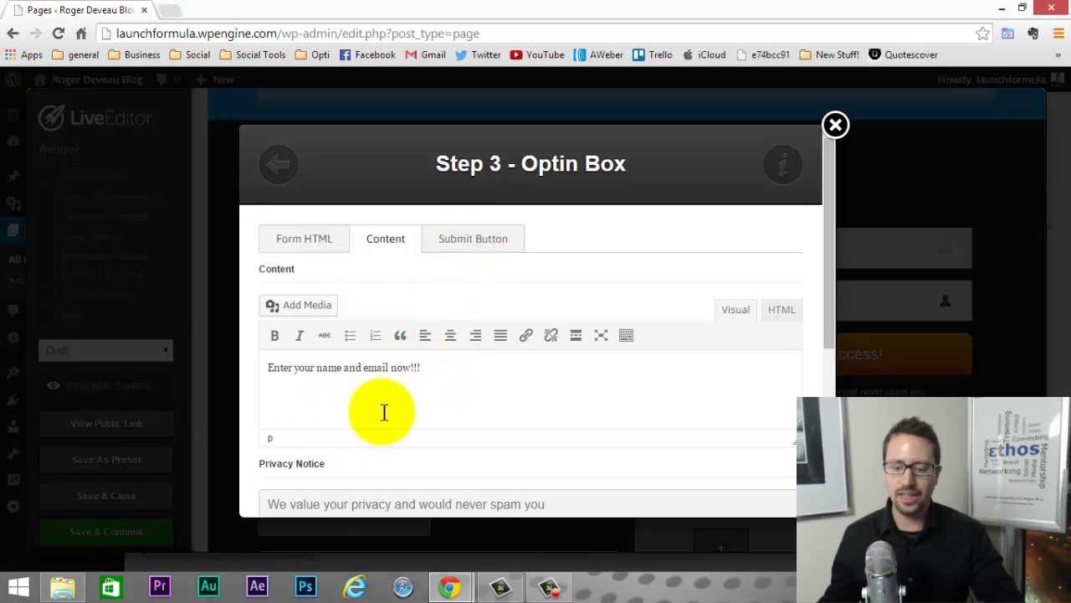
{"action": "scroll", "coordinate": [382, 411], "scroll_direction": "down", "scroll_amount": 1}
{"action": "left_click", "coordinate": [456, 162]}
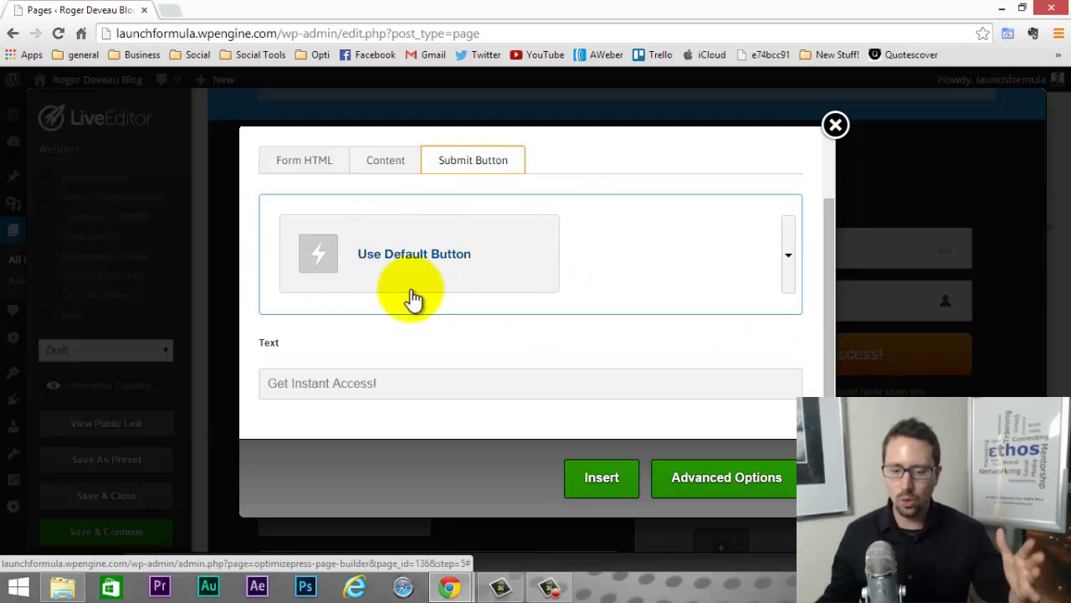
Change the submit button text to 'Get Me On The Webinar!' and insert the optin form.
{"action": "left_click_drag", "start_coordinate": [383, 382], "coordinate": [292, 411]}
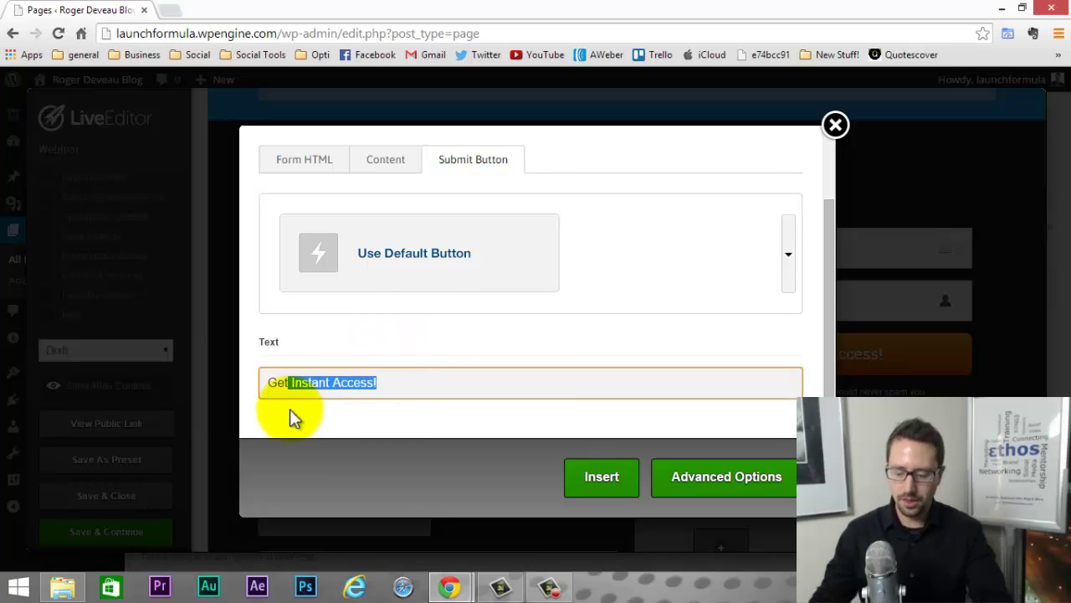
{"action": "type", "text": "Me "}
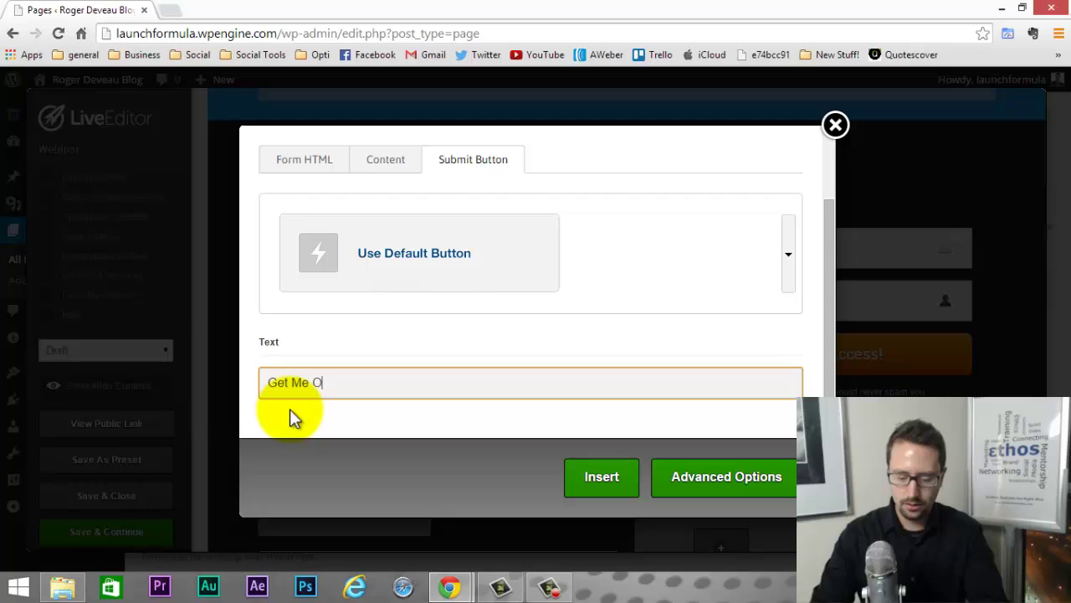
{"action": "type", "text": "On The Webinar!"}
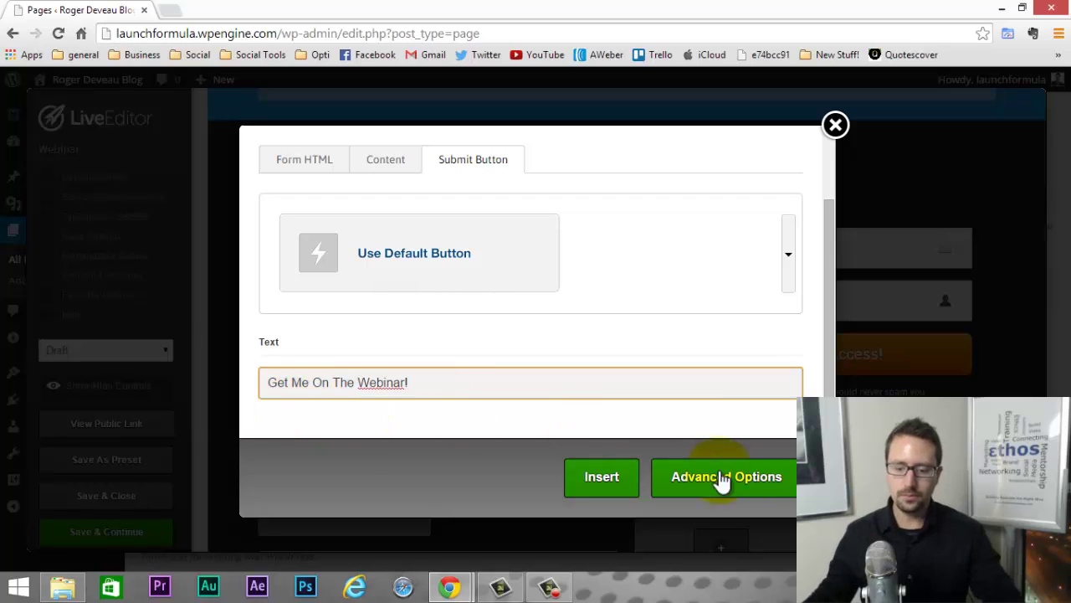
{"action": "left_click", "coordinate": [617, 477]}
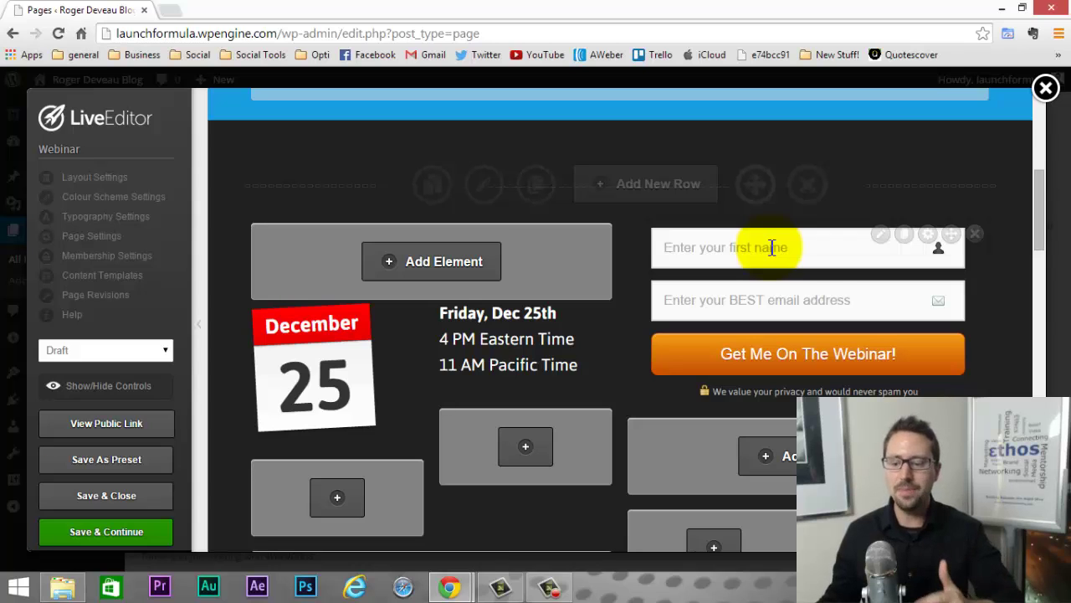
Save the webinar page and keep editing.
{"action": "left_click", "coordinate": [771, 247]}
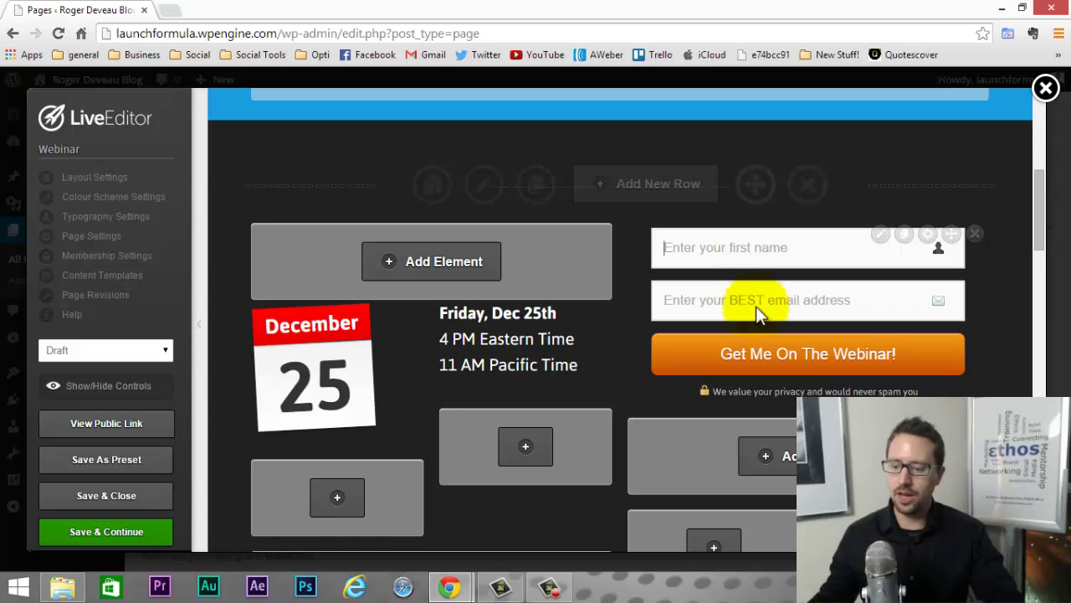
{"action": "scroll", "coordinate": [787, 268], "scroll_direction": "down", "scroll_amount": 4}
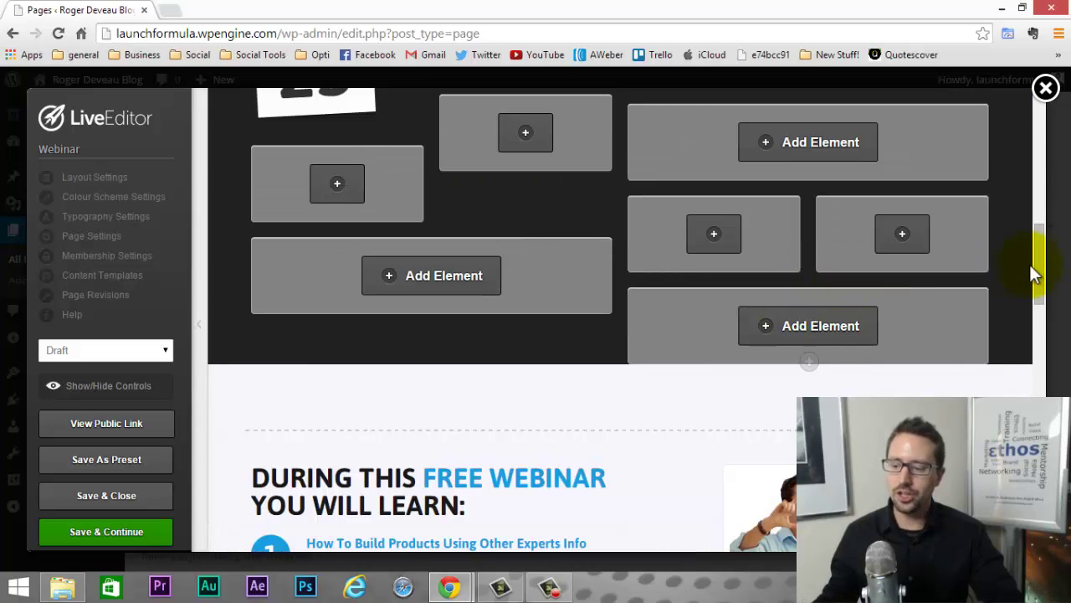
{"action": "left_click_drag", "start_coordinate": [1038, 283], "coordinate": [1036, 444]}
{"action": "scroll", "coordinate": [578, 125], "scroll_direction": "down", "scroll_amount": 2}
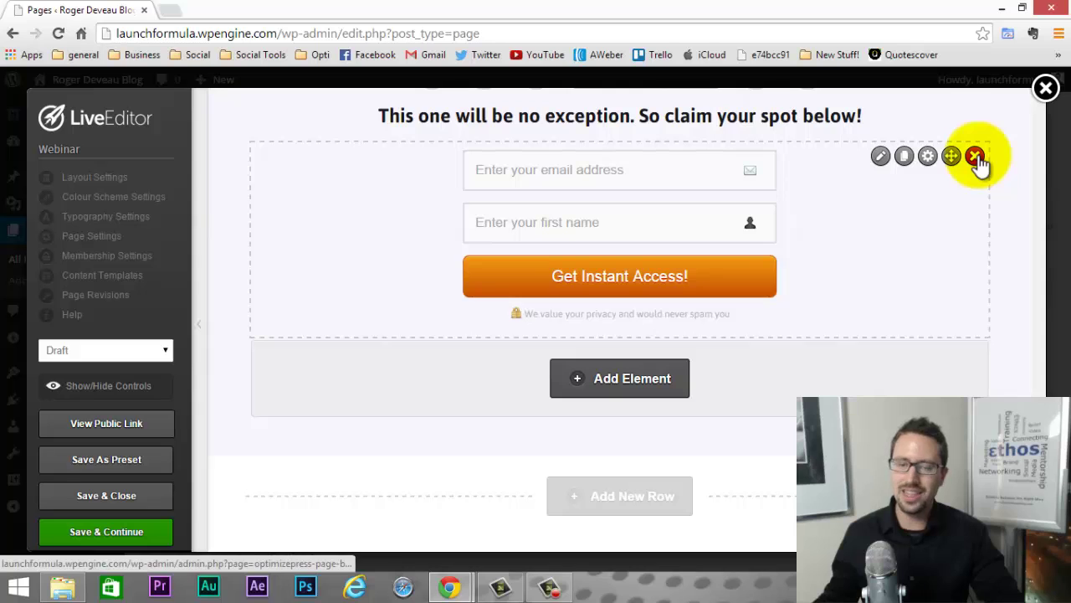
{"action": "left_click", "coordinate": [142, 529]}
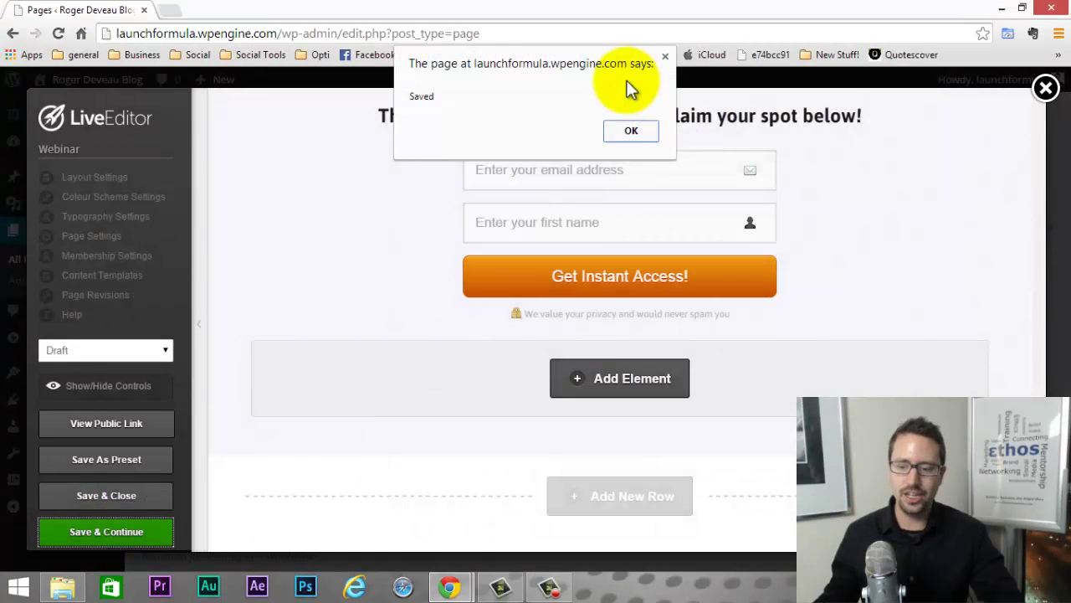
{"action": "left_click", "coordinate": [629, 130]}
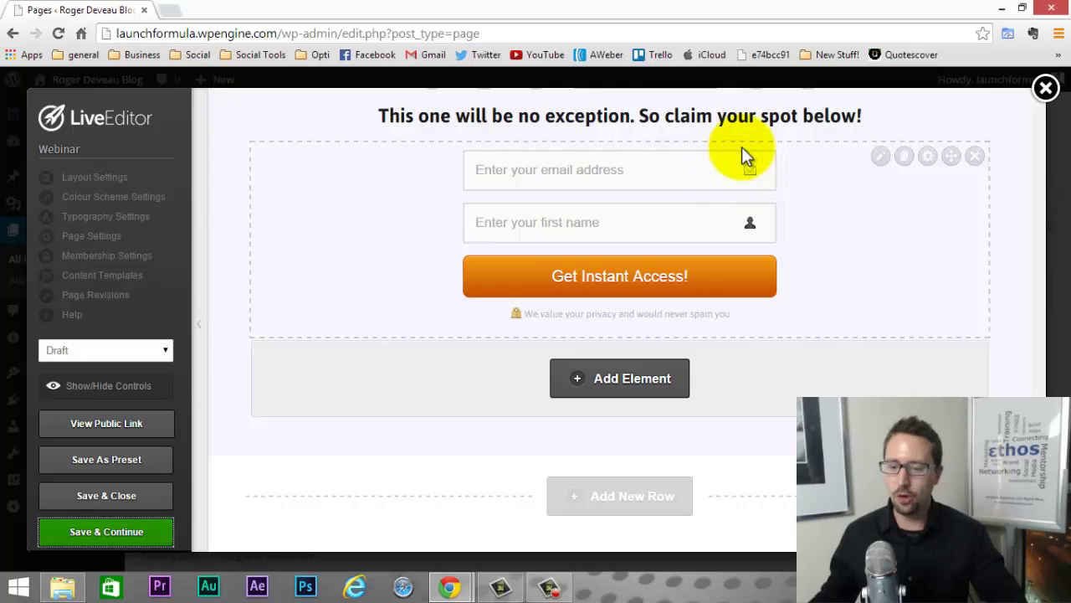
Delete the old optin form under 'So claim your spot below!'.
{"action": "left_click", "coordinate": [975, 157]}
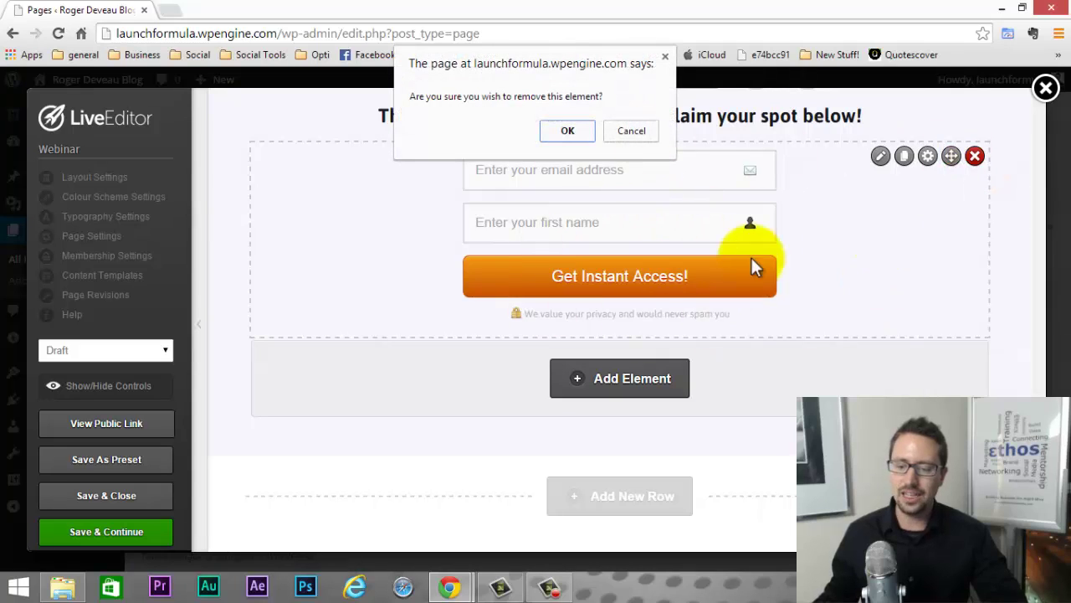
{"action": "left_click", "coordinate": [567, 134]}
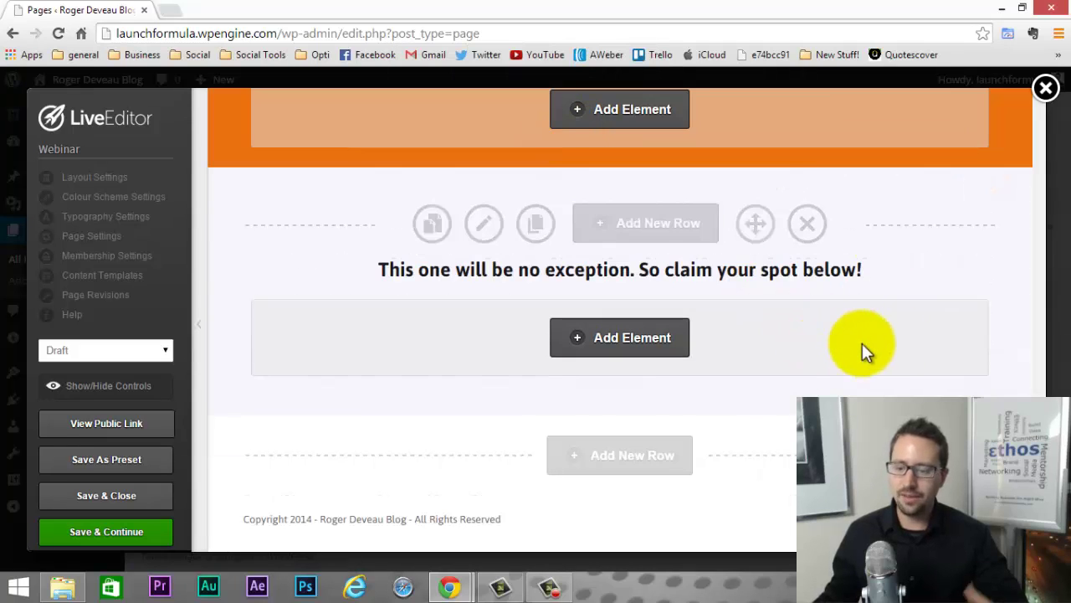
{"action": "scroll", "coordinate": [1016, 335], "scroll_direction": "up", "scroll_amount": 15}
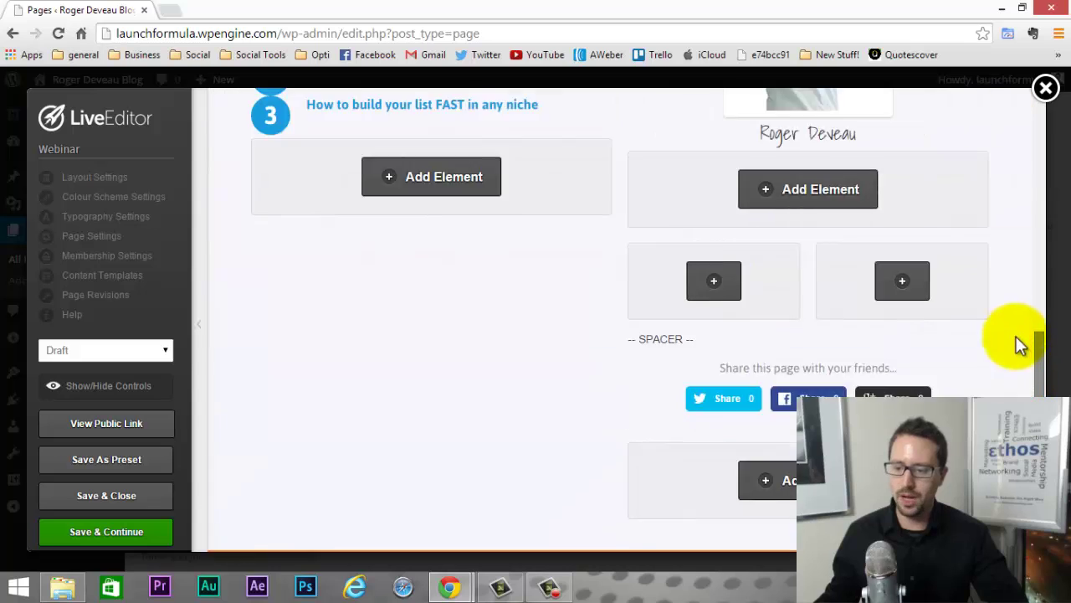
{"action": "scroll", "coordinate": [1004, 195], "scroll_direction": "up", "scroll_amount": 1}
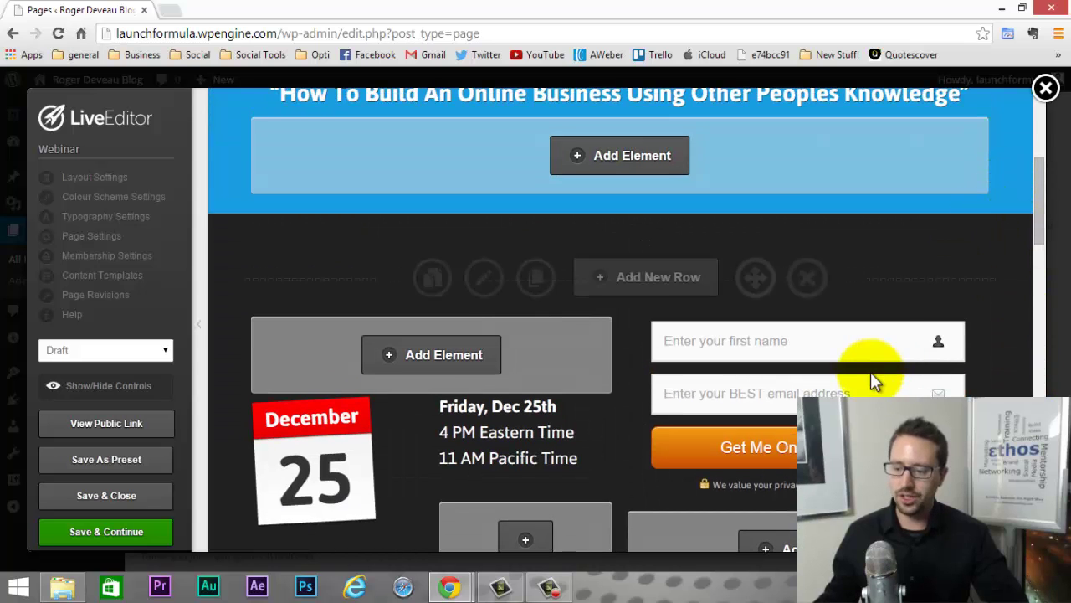
{"action": "mouse_move", "coordinate": [885, 341]}
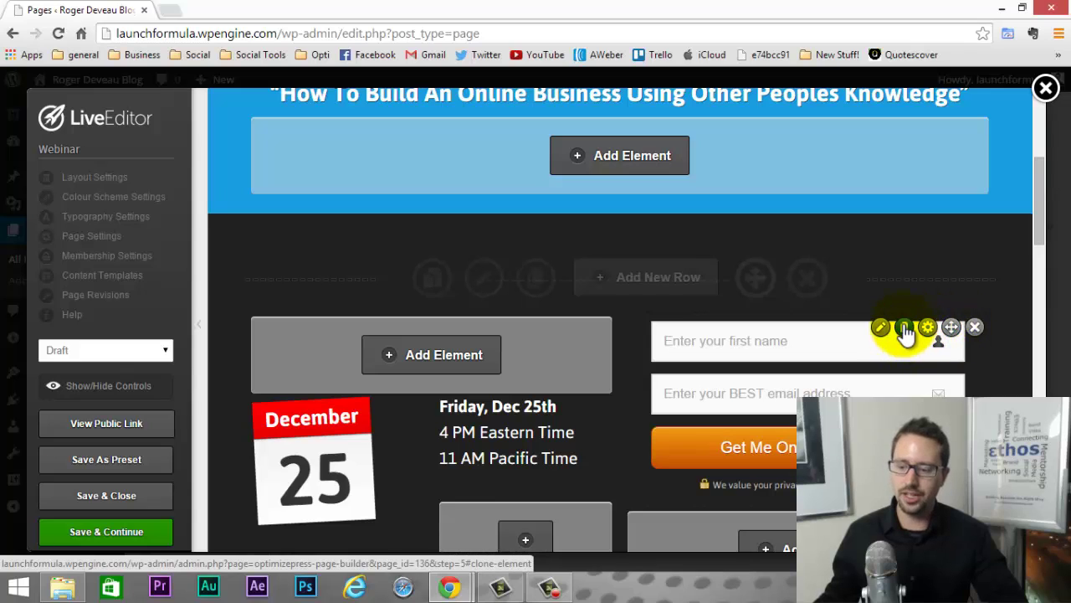
Clone the webinar sign-up form and drag the copy into the claim-your-spot section.
{"action": "left_click", "coordinate": [905, 329]}
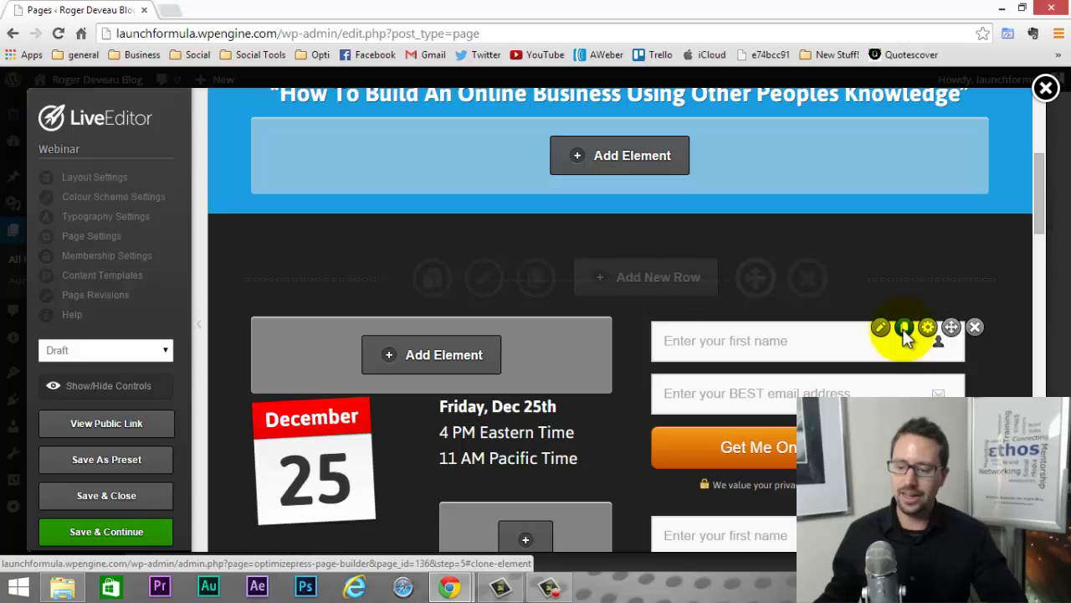
{"action": "scroll", "coordinate": [905, 335], "scroll_direction": "down", "scroll_amount": 1}
{"action": "scroll", "coordinate": [887, 376], "scroll_direction": "down", "scroll_amount": 1}
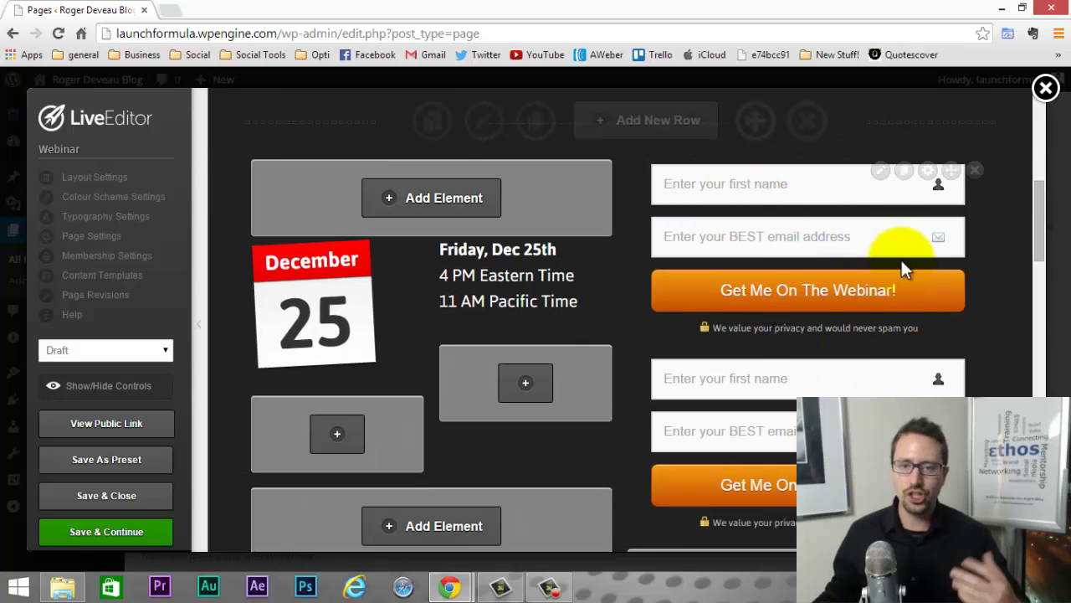
{"action": "mouse_move", "coordinate": [889, 376]}
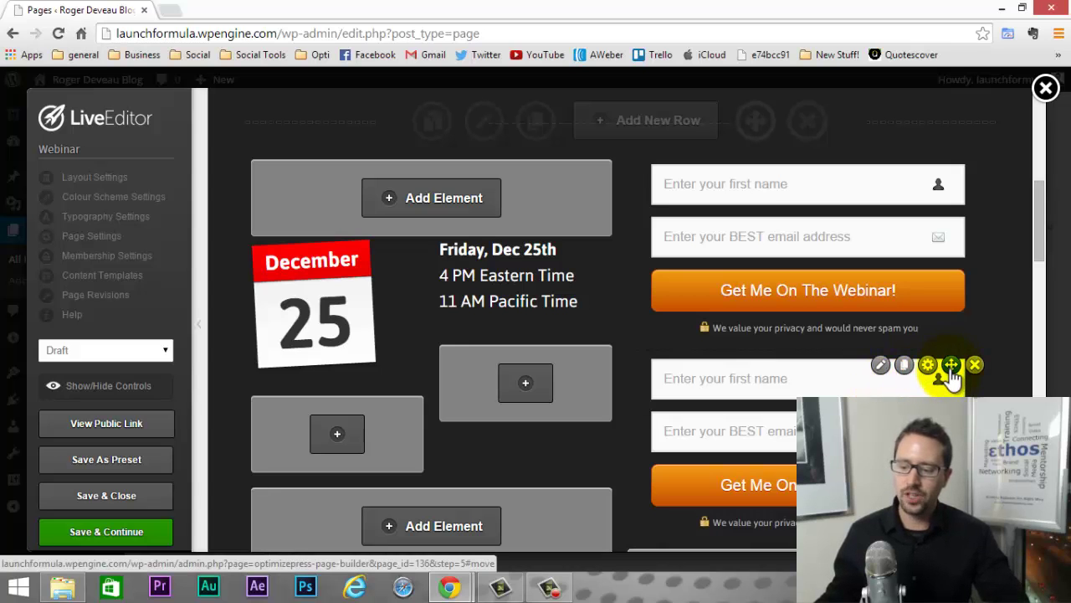
{"action": "mouse_move", "coordinate": [952, 369]}
{"action": "left_mouse_down"}
{"action": "mouse_move", "coordinate": [945, 394]}
{"action": "mouse_move", "coordinate": [873, 427]}
{"action": "mouse_move", "coordinate": [835, 424]}
{"action": "mouse_move", "coordinate": [829, 410]}
{"action": "mouse_move", "coordinate": [804, 414]}
{"action": "mouse_move", "coordinate": [808, 423]}
{"action": "mouse_move", "coordinate": [746, 418]}
{"action": "mouse_move", "coordinate": [748, 431]}
{"action": "mouse_move", "coordinate": [737, 343]}
{"action": "mouse_move", "coordinate": [741, 376]}
{"action": "left_mouse_up"}
Save the page with Save & Continue and dismiss the confirmation.
{"action": "scroll", "coordinate": [770, 427], "scroll_direction": "down", "scroll_amount": 1}
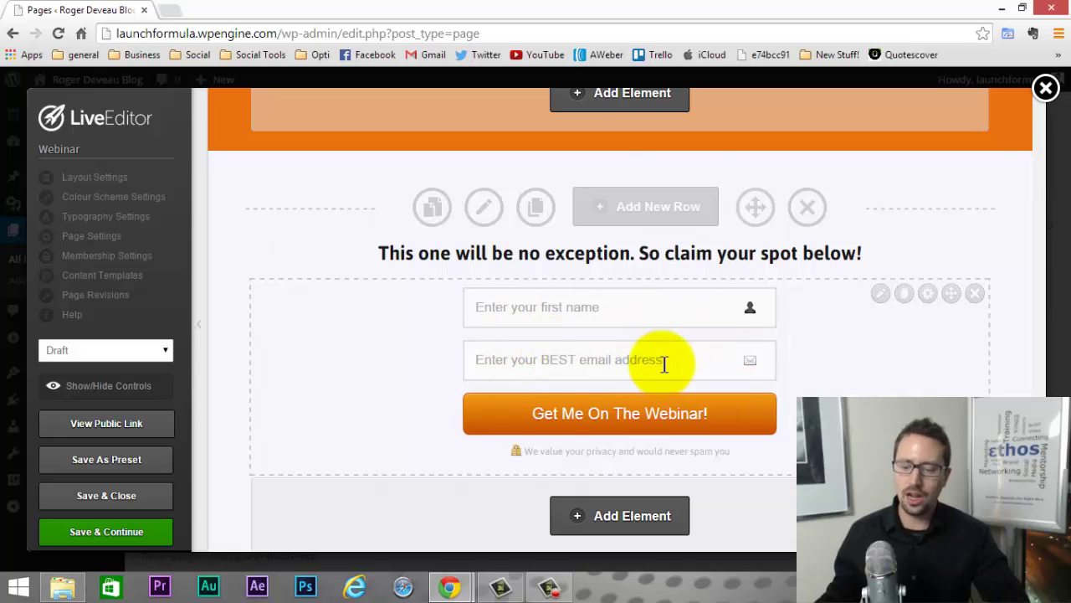
{"action": "left_click", "coordinate": [130, 541]}
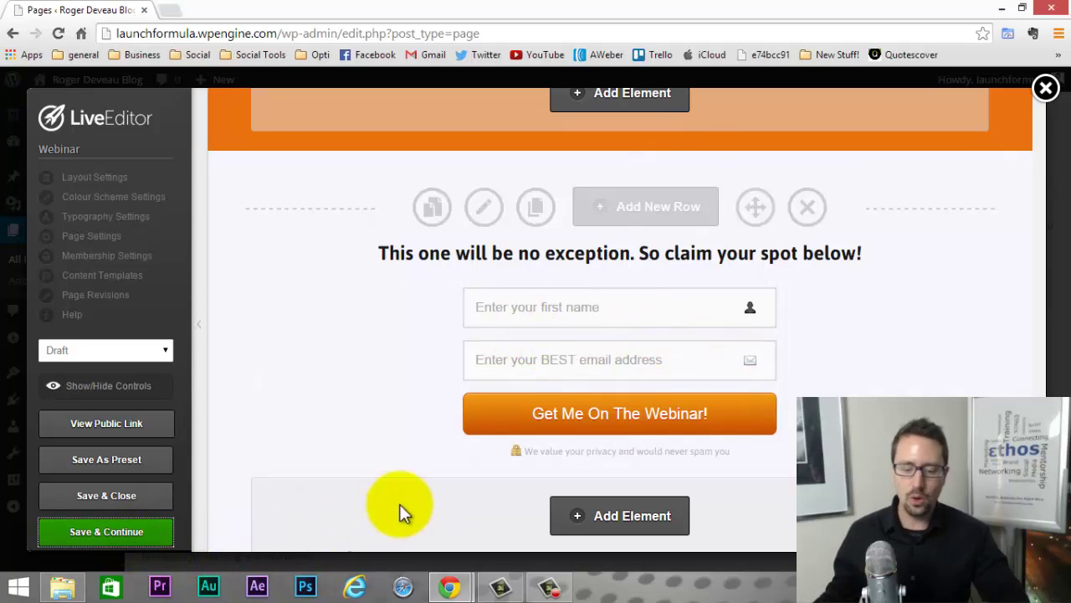
{"action": "left_click", "coordinate": [631, 132]}
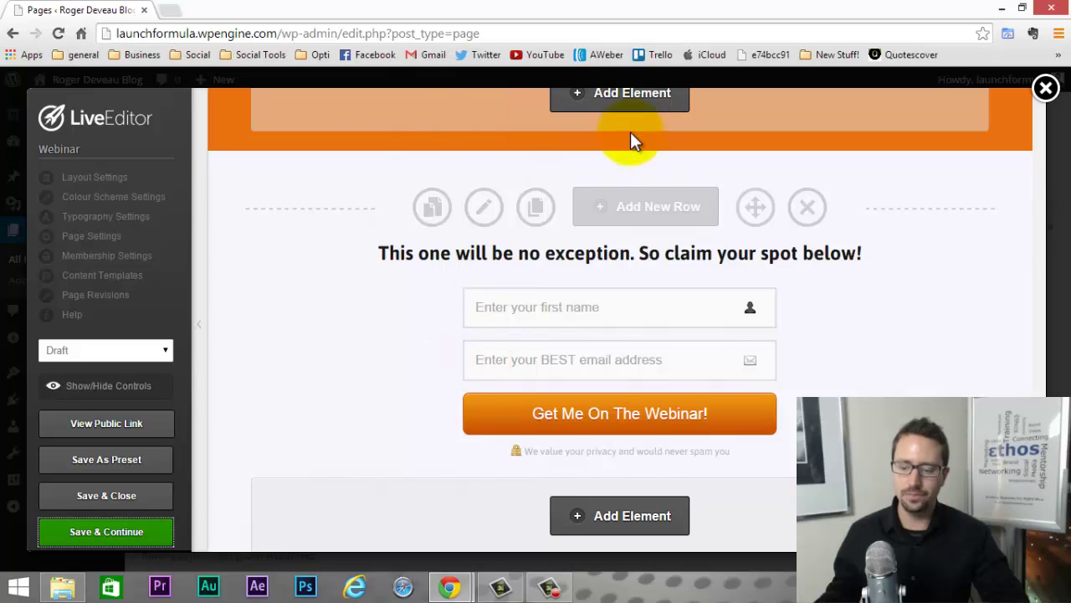
{"action": "scroll", "coordinate": [570, 241], "scroll_direction": "down", "scroll_amount": 5}
{"action": "scroll", "coordinate": [571, 243], "scroll_direction": "up", "scroll_amount": 5}
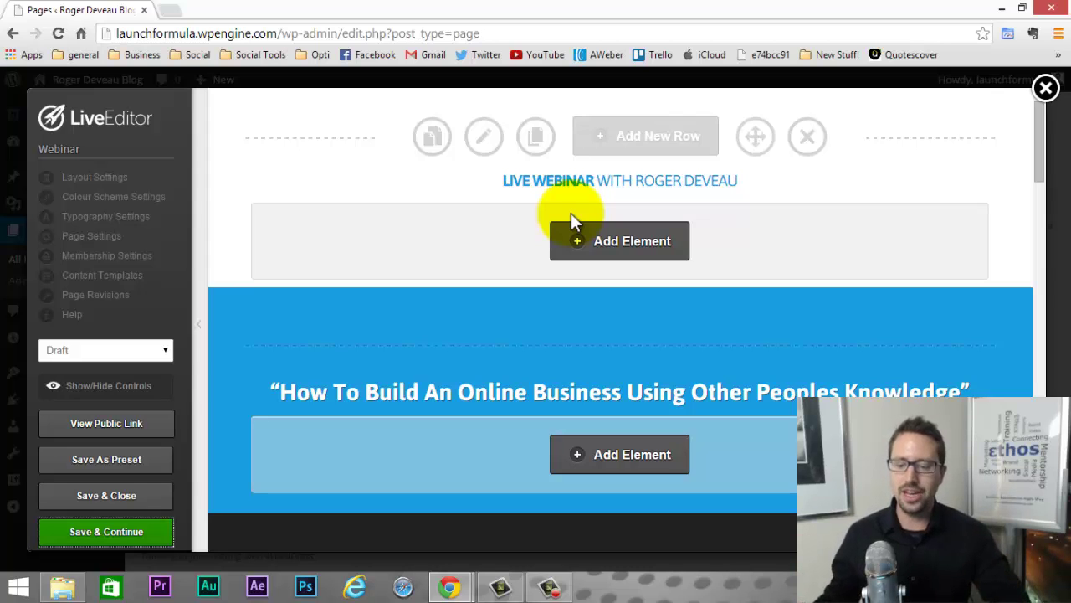
{"action": "scroll", "coordinate": [571, 215], "scroll_direction": "down", "scroll_amount": 3}
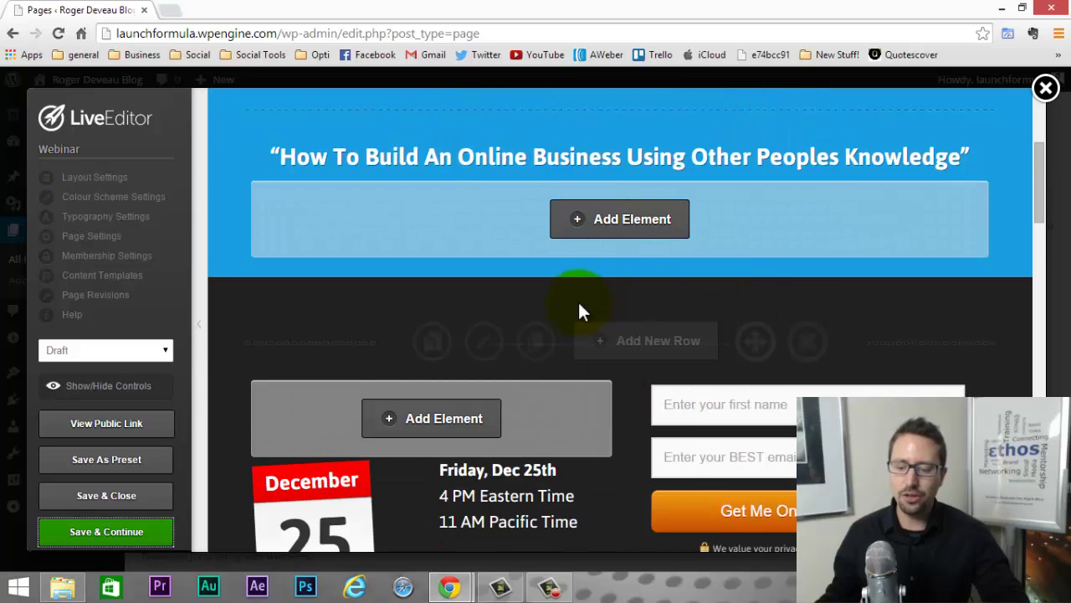
{"action": "scroll", "coordinate": [577, 300], "scroll_direction": "down", "scroll_amount": 1}
{"action": "scroll", "coordinate": [326, 216], "scroll_direction": "down", "scroll_amount": 2}
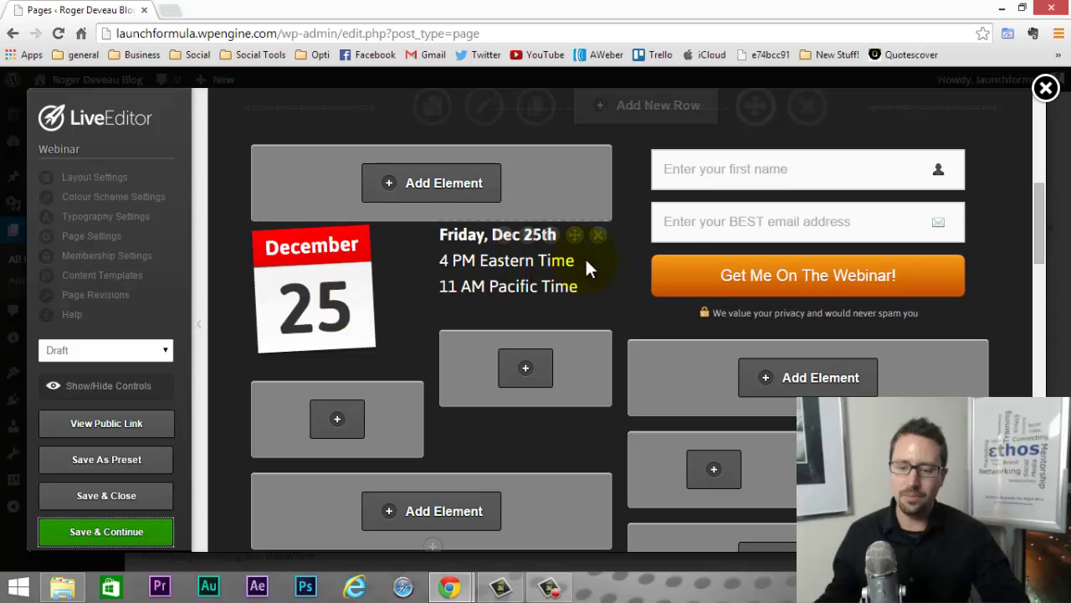
{"action": "scroll", "coordinate": [586, 263], "scroll_direction": "up", "scroll_amount": 1}
{"action": "scroll", "coordinate": [586, 263], "scroll_direction": "up", "scroll_amount": 4}
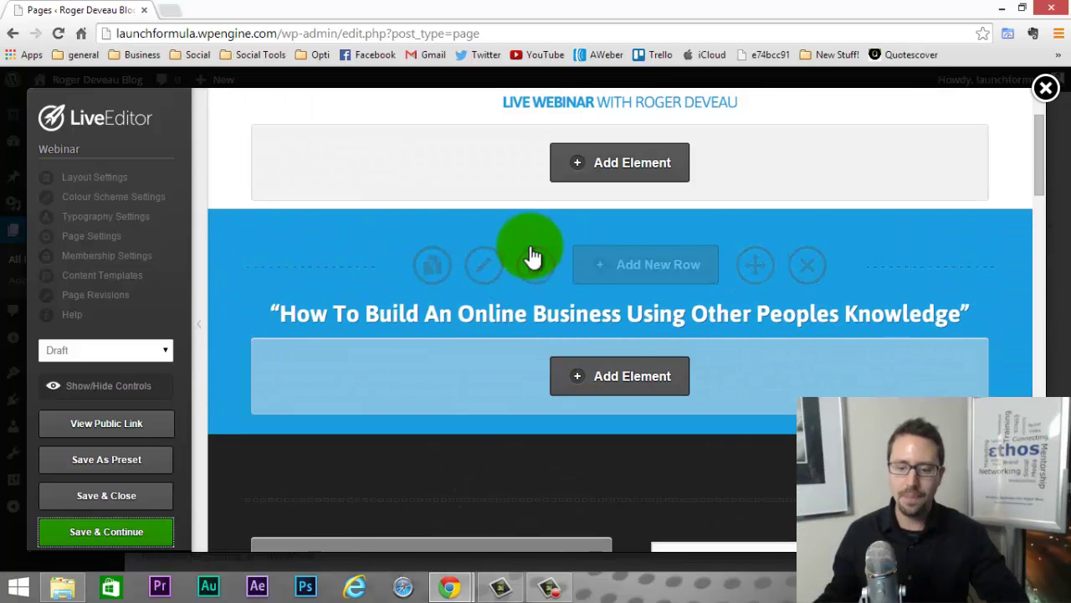
{"action": "scroll", "coordinate": [532, 256], "scroll_direction": "down", "scroll_amount": 3}
{"action": "scroll", "coordinate": [578, 419], "scroll_direction": "down", "scroll_amount": 2}
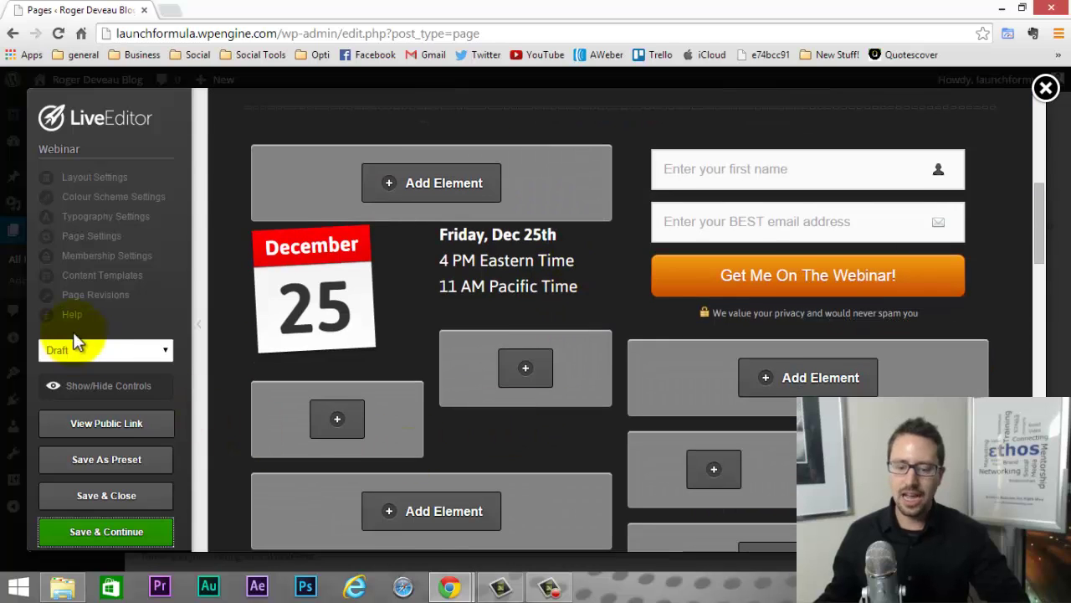
{"action": "left_click", "coordinate": [107, 390]}
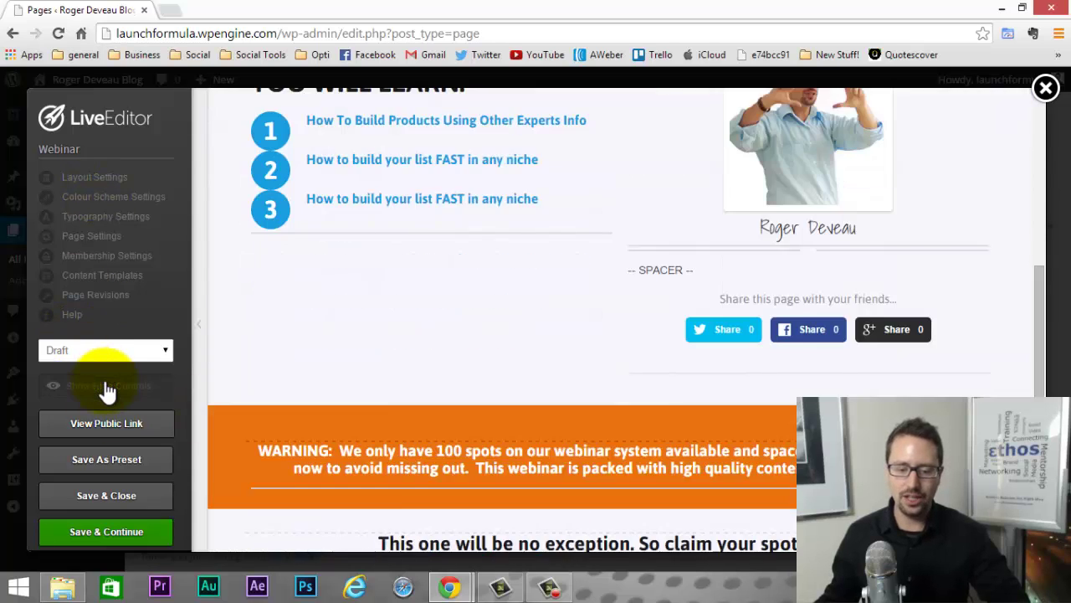
{"action": "scroll", "coordinate": [640, 395], "scroll_direction": "up", "scroll_amount": 6}
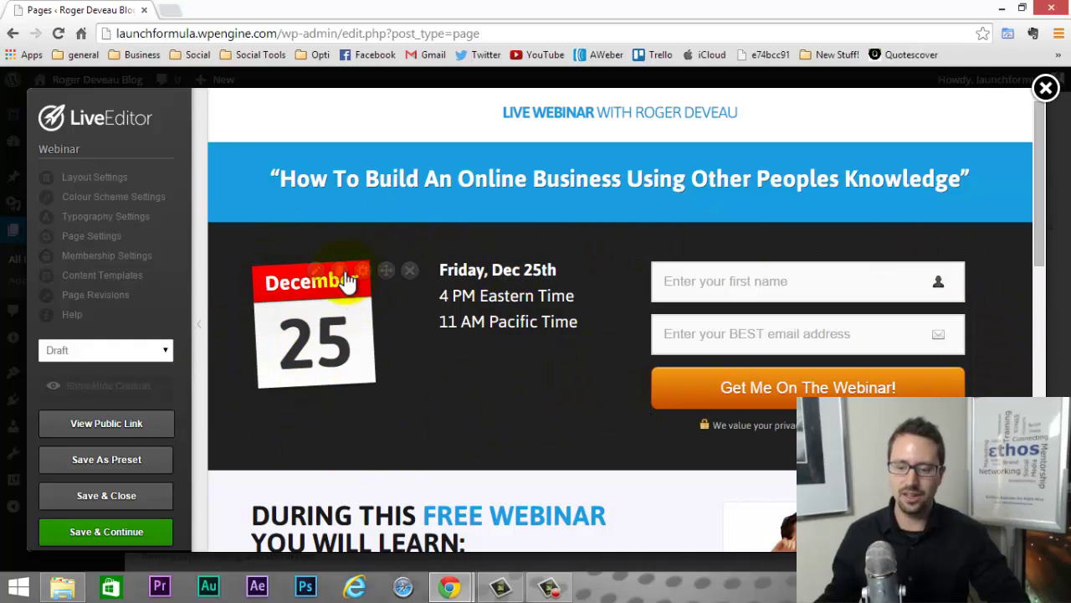
Give the webinar date and sign-up row a pink #ef67ea background color.
{"action": "left_click", "coordinate": [140, 395]}
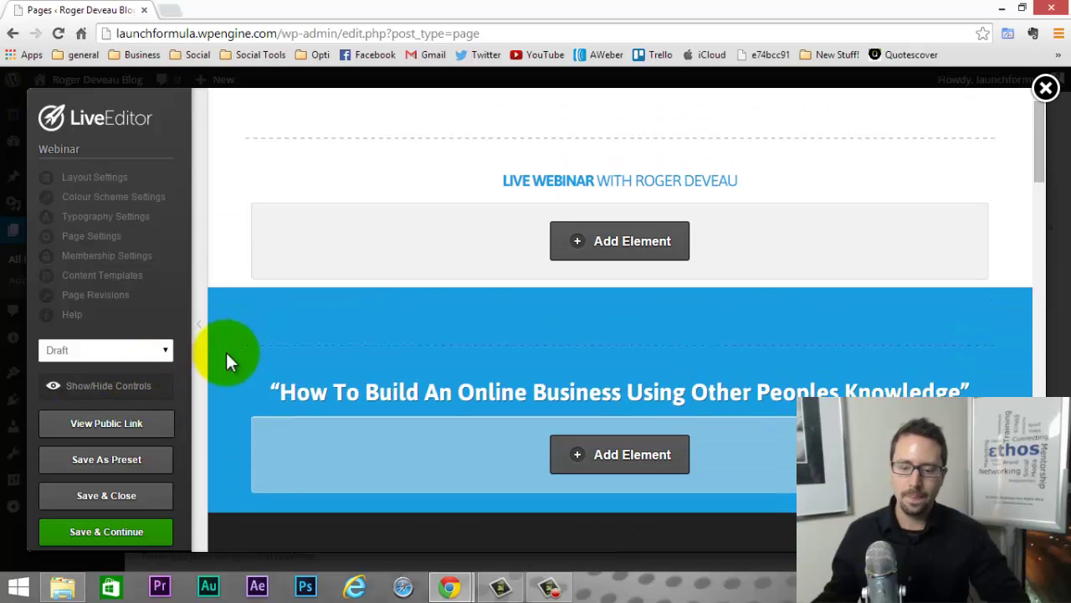
{"action": "scroll", "coordinate": [394, 387], "scroll_direction": "down", "scroll_amount": 2}
{"action": "scroll", "coordinate": [402, 368], "scroll_direction": "down", "scroll_amount": 1}
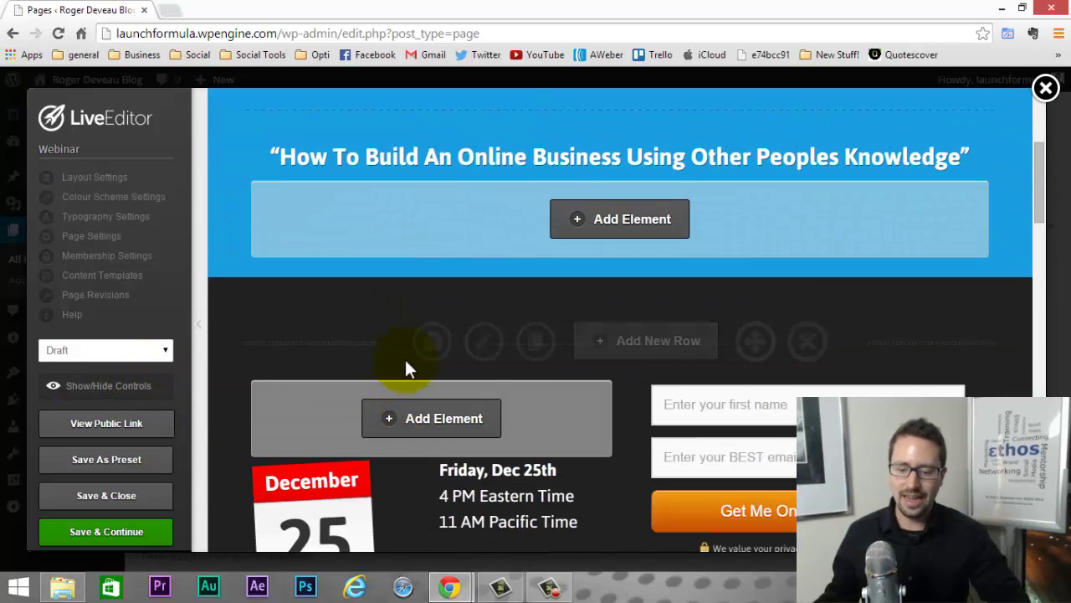
{"action": "left_click", "coordinate": [486, 341]}
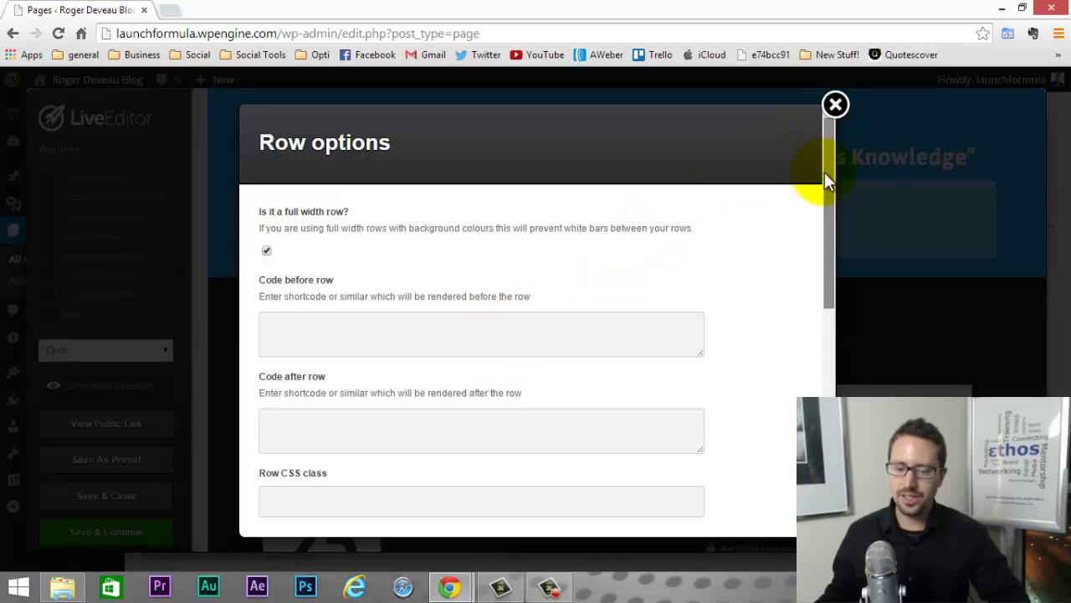
{"action": "left_click_drag", "start_coordinate": [824, 172], "coordinate": [827, 342]}
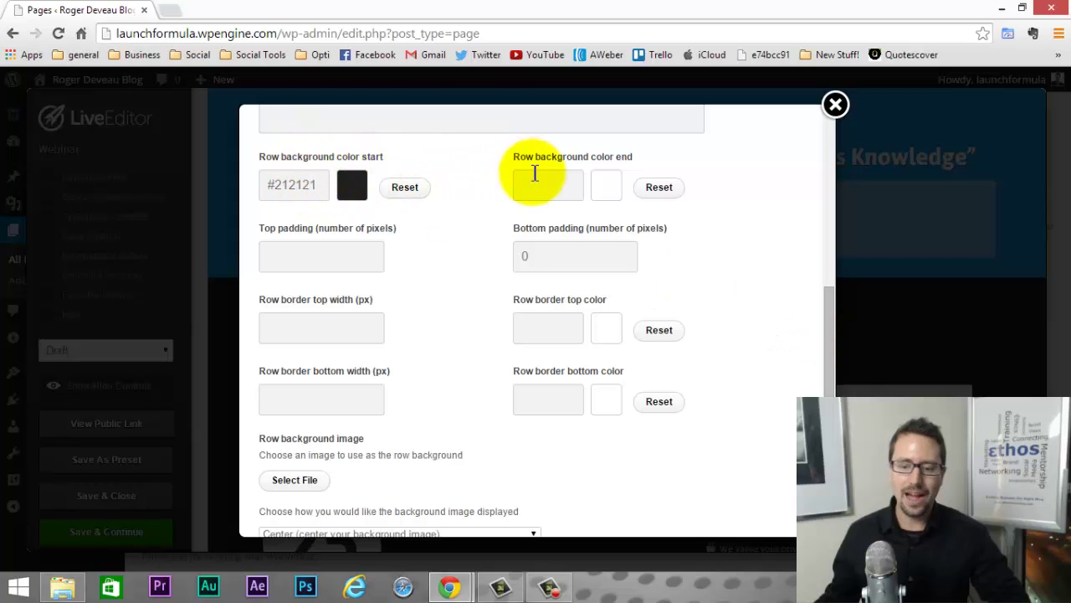
{"action": "left_click", "coordinate": [352, 188]}
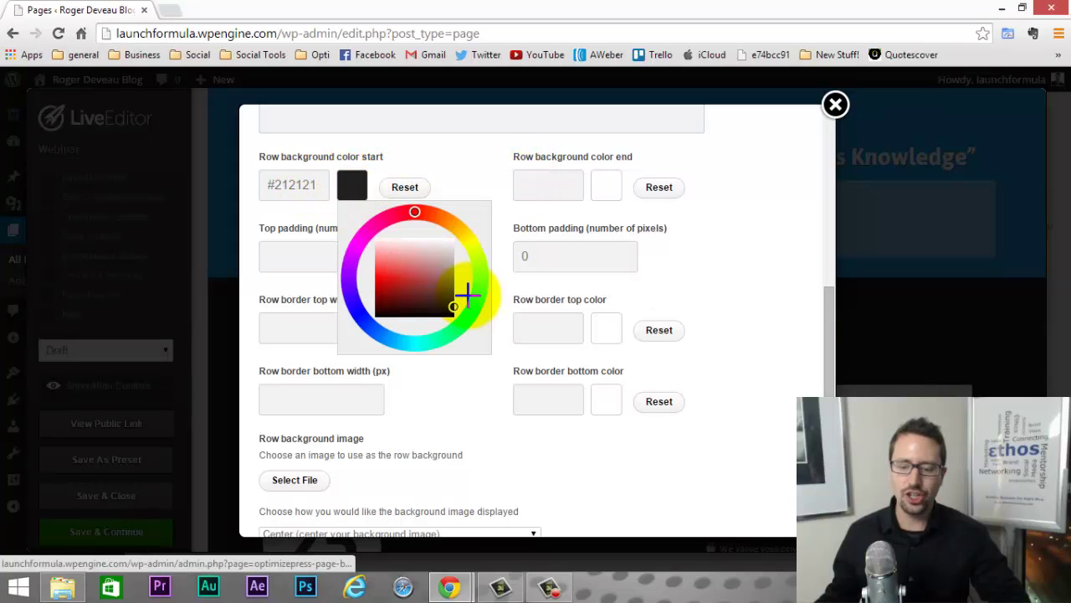
{"action": "left_click_drag", "start_coordinate": [461, 304], "coordinate": [414, 276]}
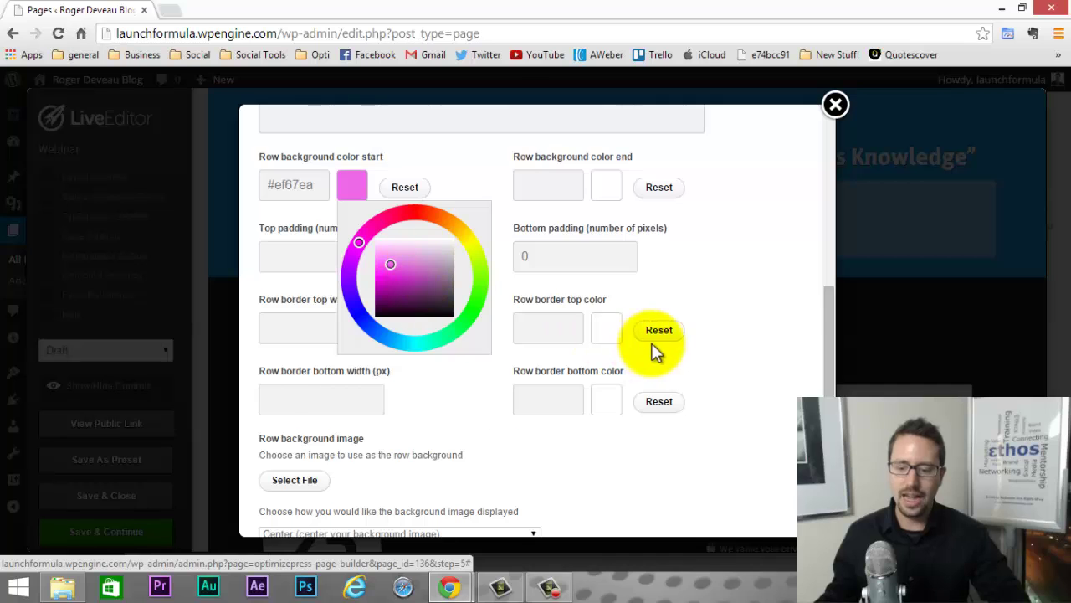
{"action": "scroll", "coordinate": [766, 458], "scroll_direction": "down", "scroll_amount": 2}
{"action": "left_click", "coordinate": [785, 494]}
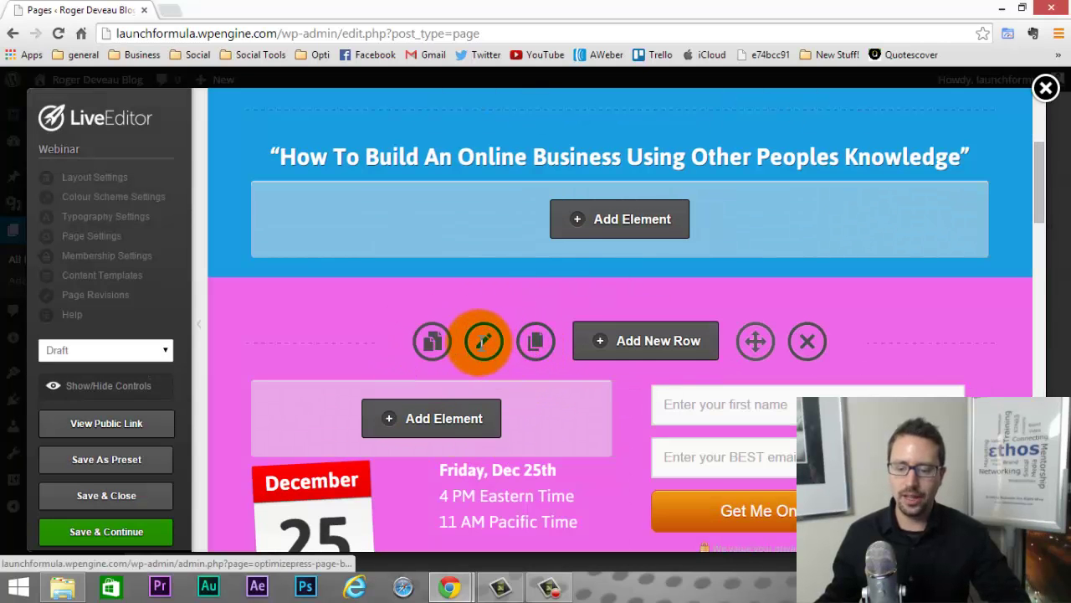
Reopen the pink row's options at the Row background image setting.
{"action": "left_click", "coordinate": [483, 343]}
{"action": "scroll", "coordinate": [453, 318], "scroll_direction": "down", "scroll_amount": 6}
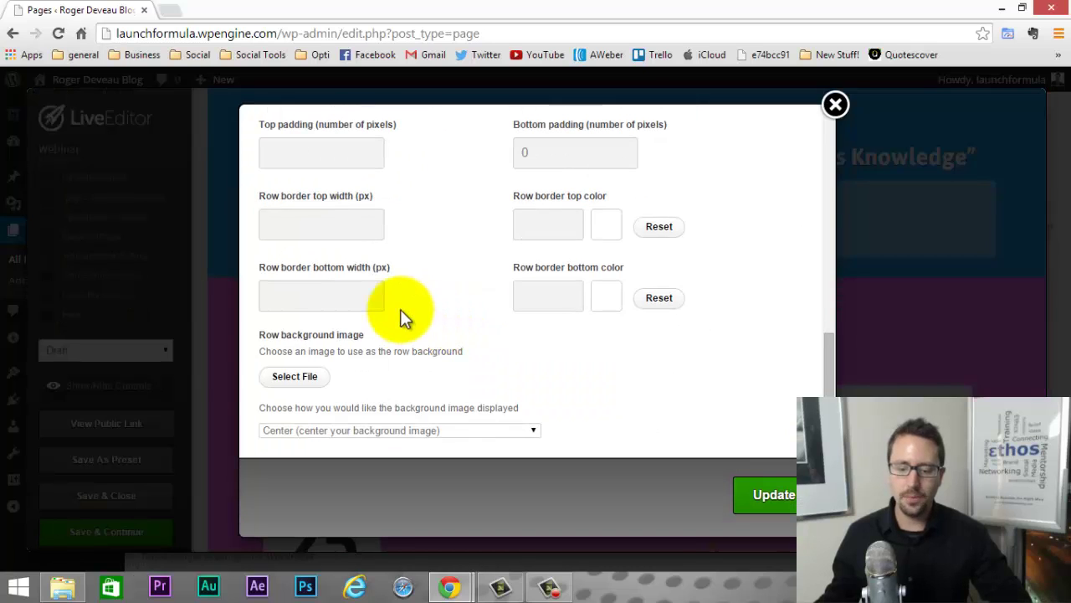
{"action": "left_click_drag", "start_coordinate": [366, 334], "coordinate": [267, 336]}
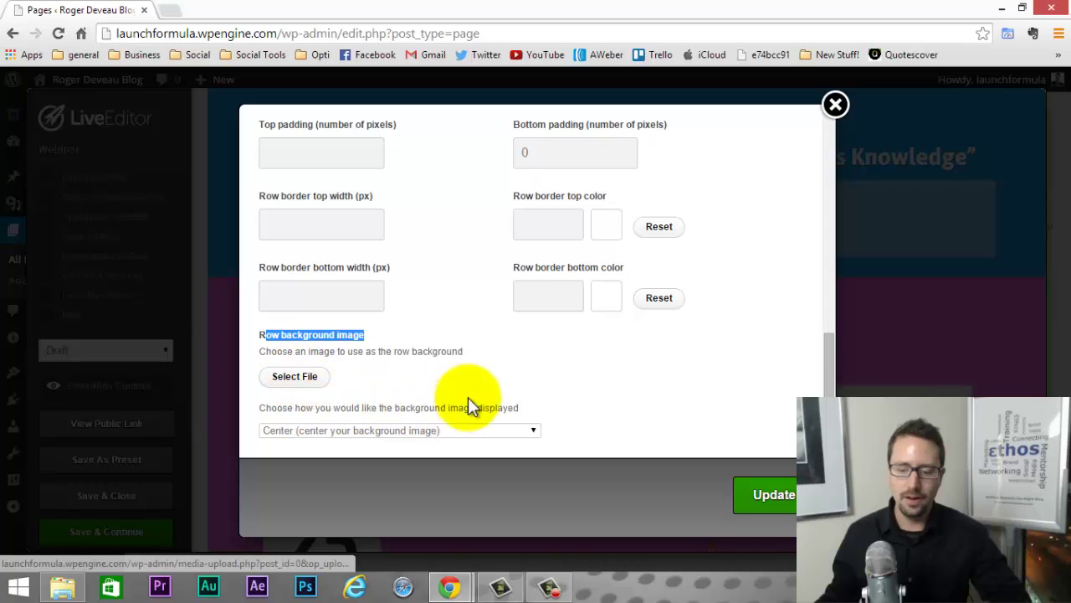
Upload the orange-and-blue wallpaper from Pictures/Backgrounds and insert it full size as the row background.
{"action": "left_click", "coordinate": [304, 377]}
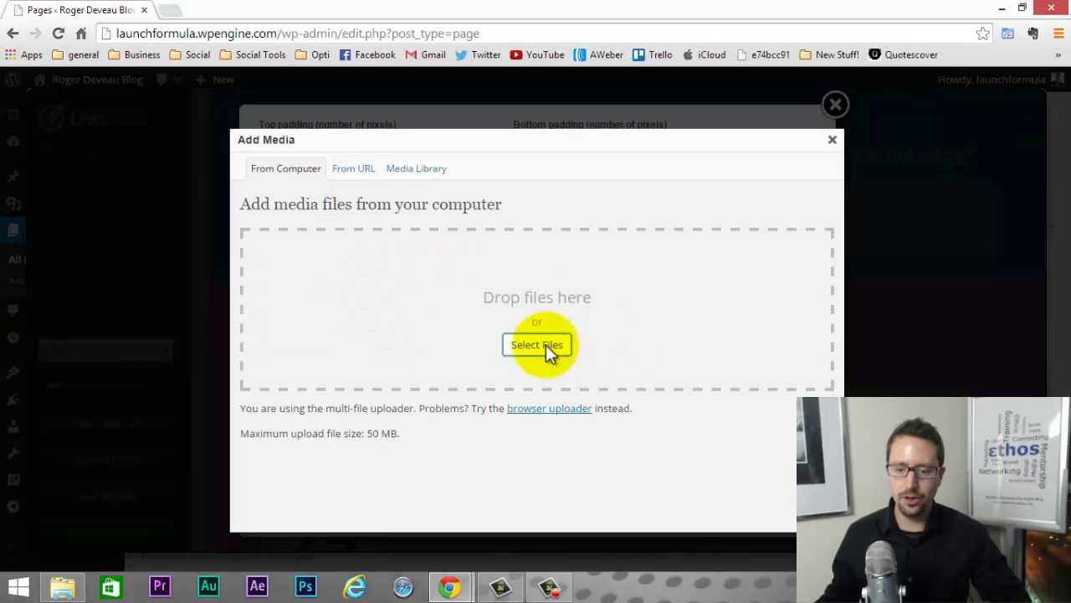
{"action": "left_click", "coordinate": [546, 345]}
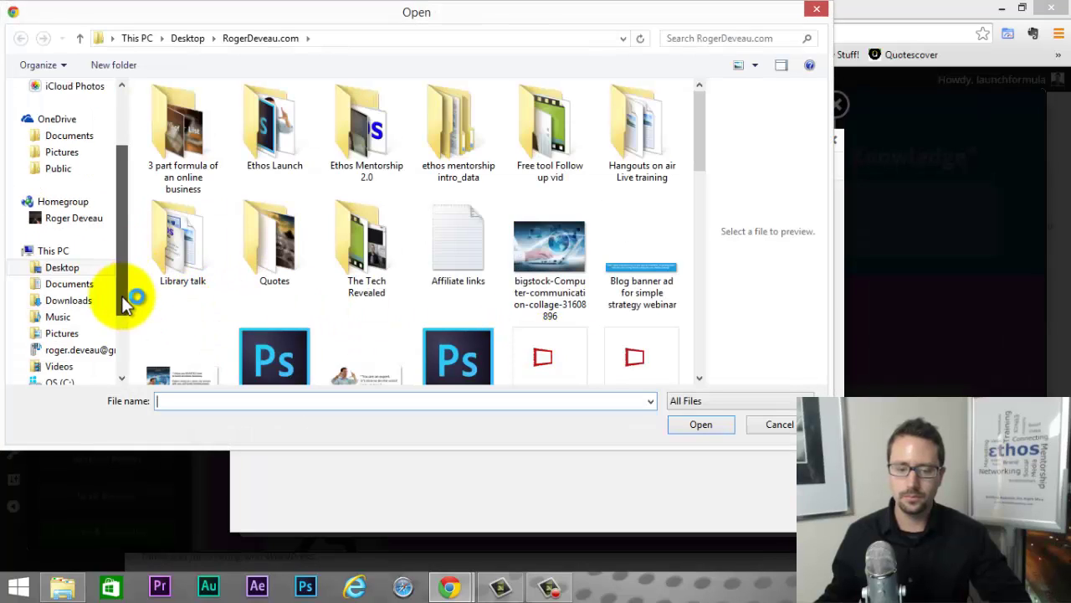
{"action": "left_click", "coordinate": [84, 316]}
{"action": "double_click", "coordinate": [179, 157]}
{"action": "double_click", "coordinate": [357, 153]}
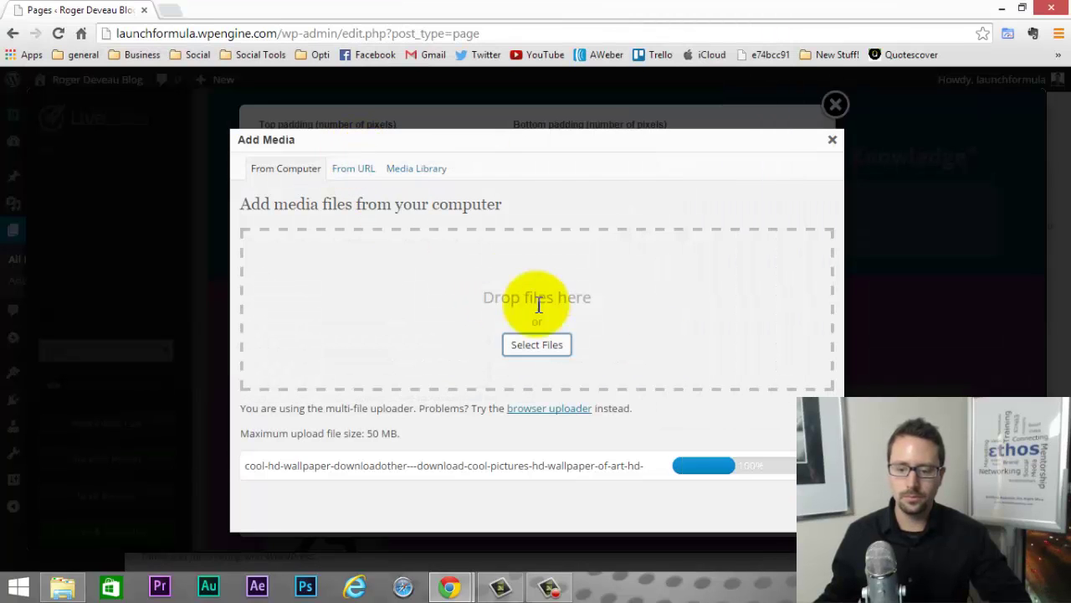
{"action": "scroll", "coordinate": [660, 348], "scroll_direction": "down", "scroll_amount": 4}
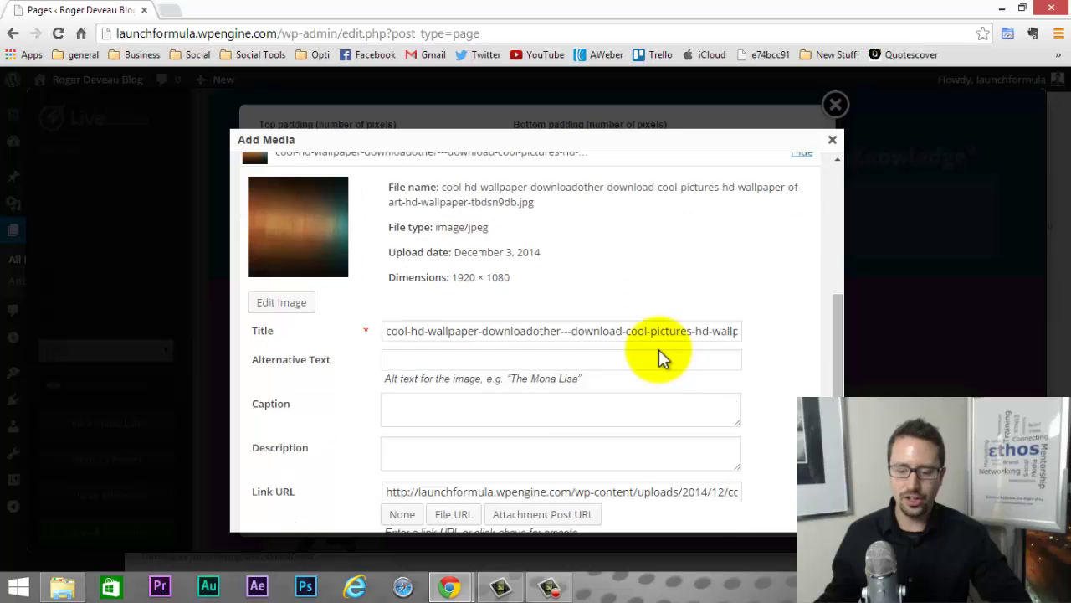
{"action": "scroll", "coordinate": [659, 349], "scroll_direction": "down", "scroll_amount": 4}
{"action": "scroll", "coordinate": [457, 456], "scroll_direction": "down", "scroll_amount": 1}
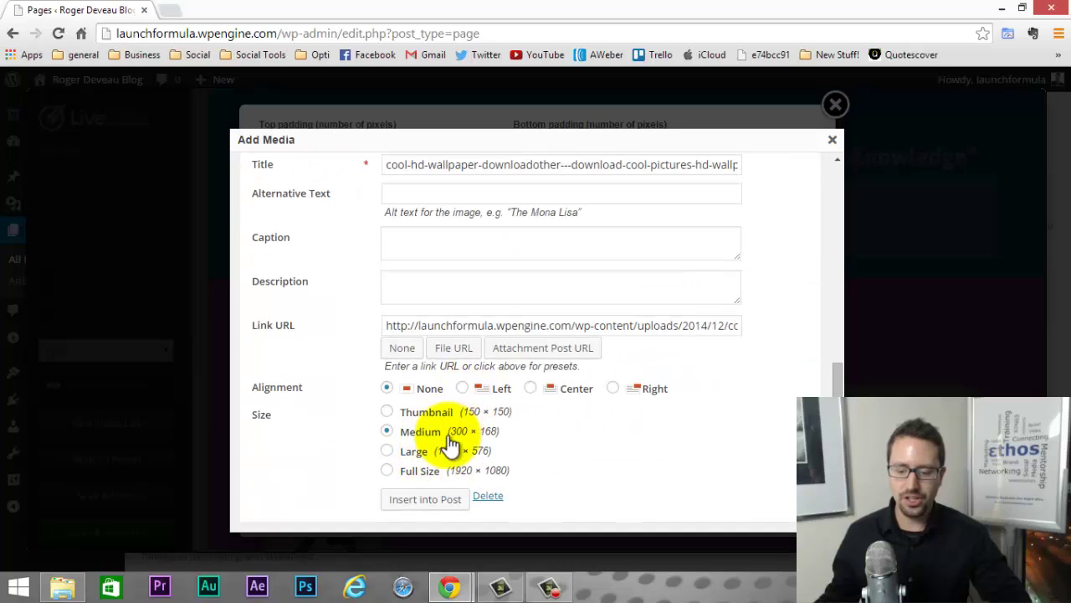
{"action": "left_click", "coordinate": [388, 472]}
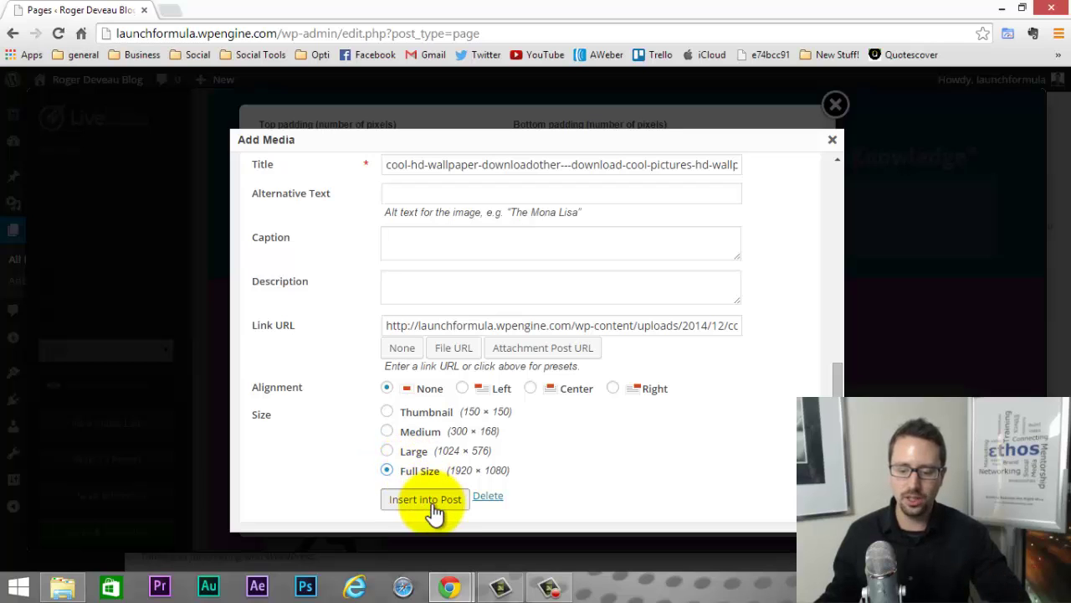
{"action": "left_click", "coordinate": [428, 501]}
Set the row background image display to Cover/Stretch and update the row.
{"action": "scroll", "coordinate": [629, 372], "scroll_direction": "down", "scroll_amount": 4}
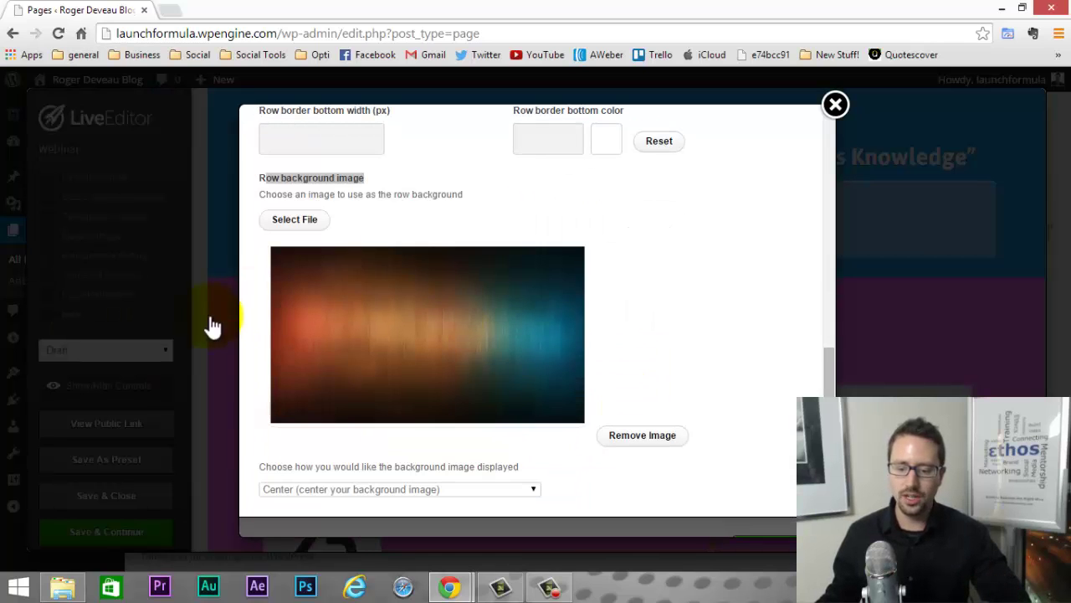
{"action": "scroll", "coordinate": [530, 470], "scroll_direction": "down", "scroll_amount": 1}
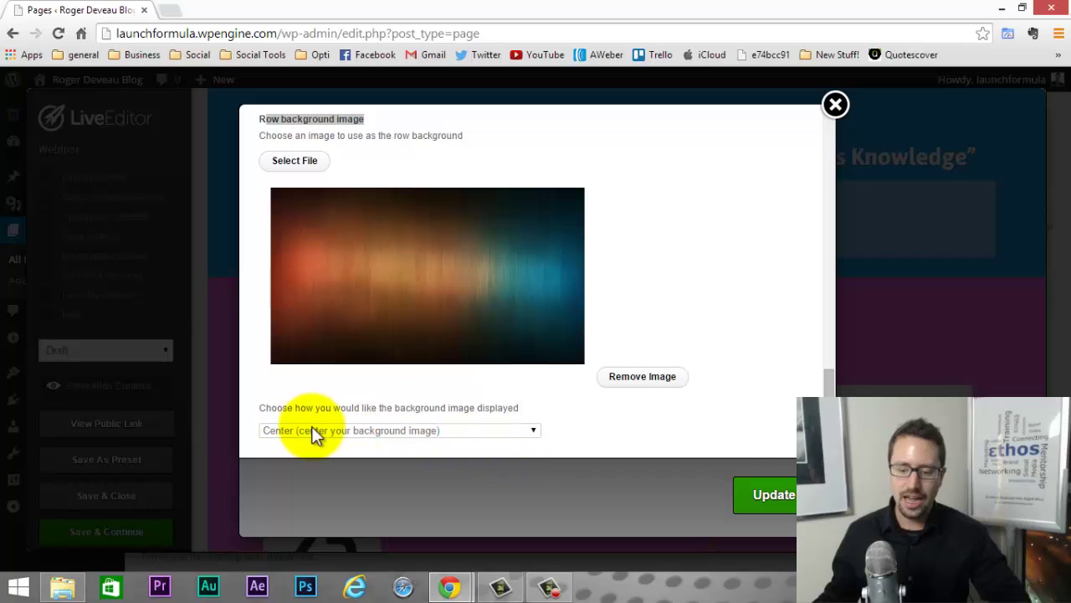
{"action": "left_click", "coordinate": [534, 429]}
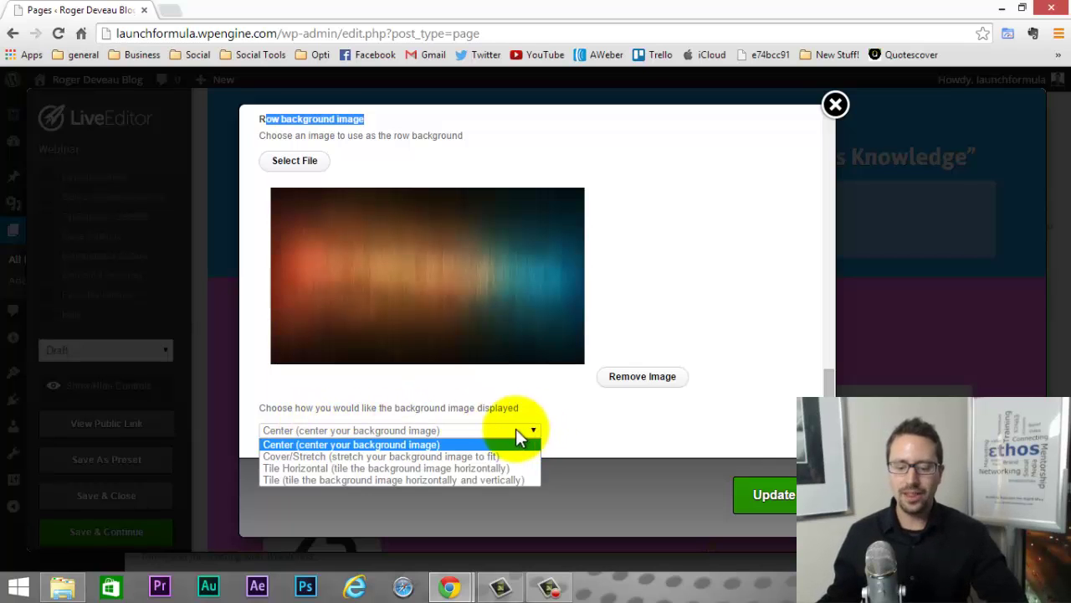
{"action": "left_click", "coordinate": [686, 308]}
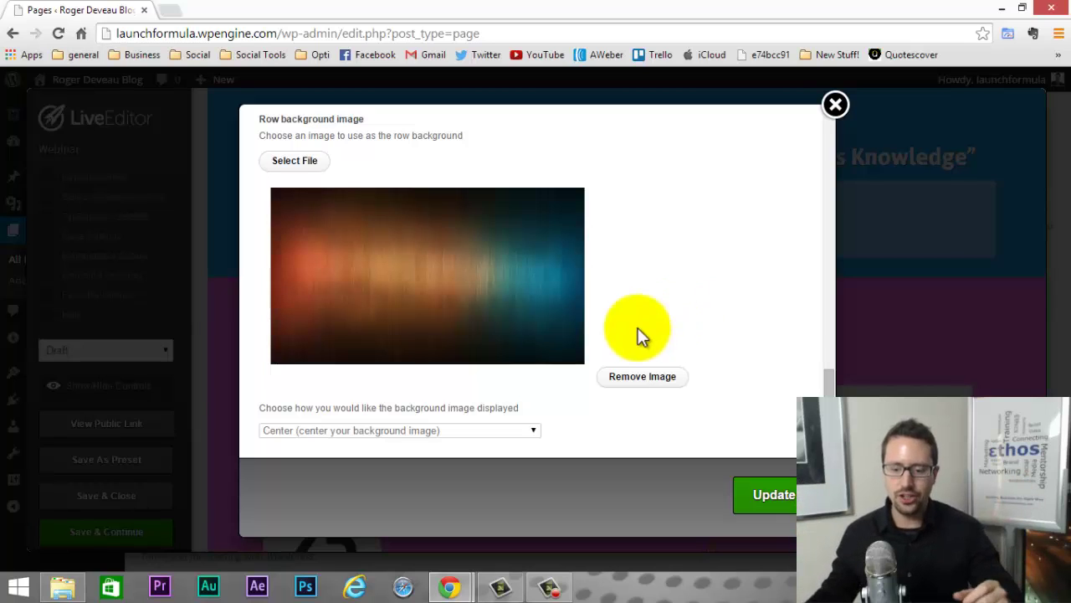
{"action": "left_click", "coordinate": [532, 434]}
{"action": "left_click", "coordinate": [534, 433]}
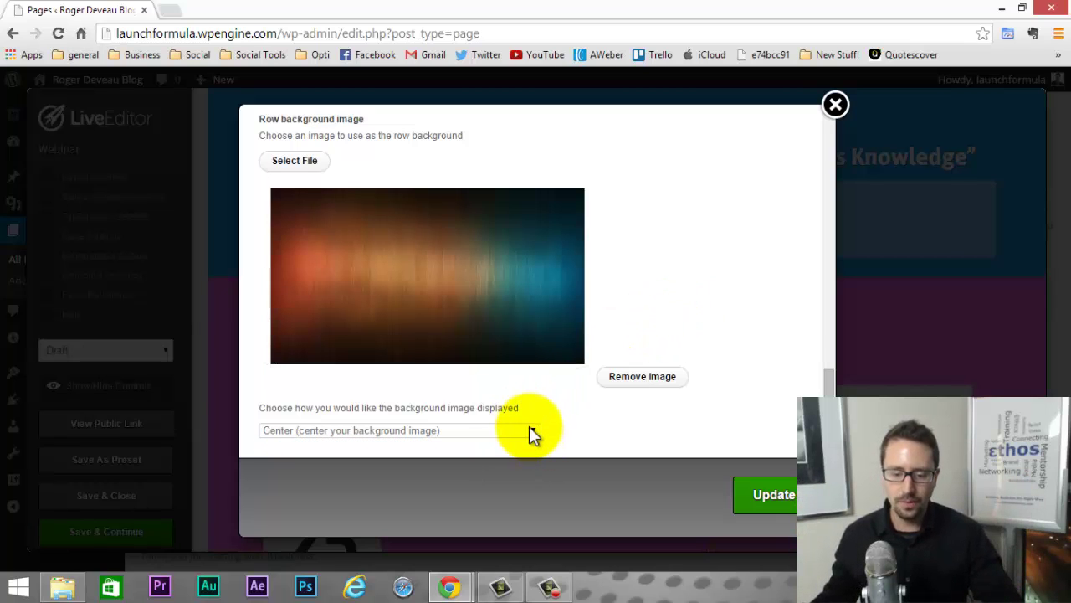
{"action": "left_click", "coordinate": [530, 431]}
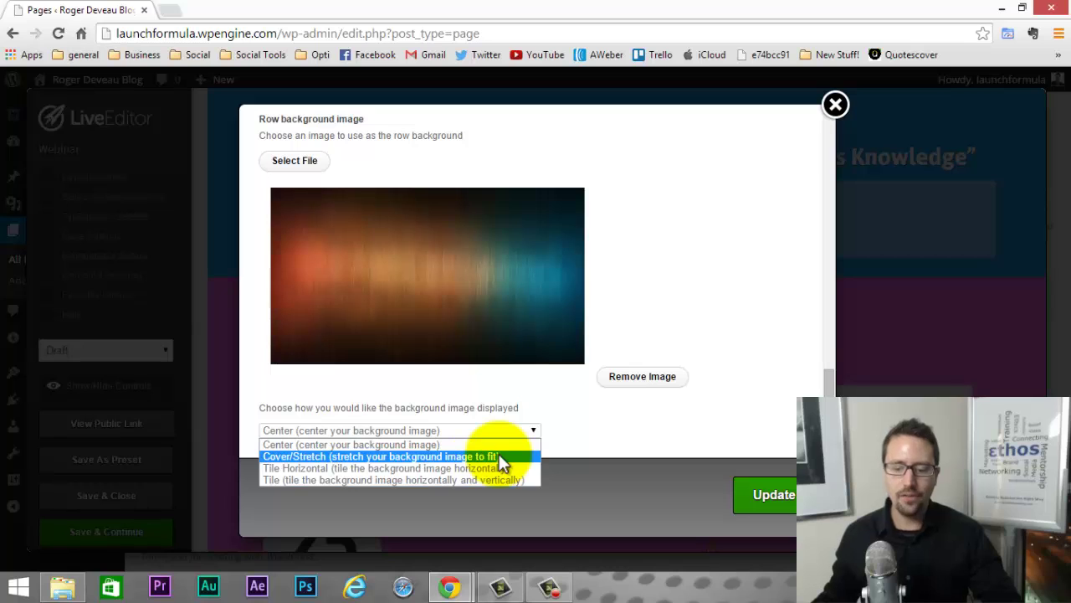
{"action": "left_click", "coordinate": [499, 459]}
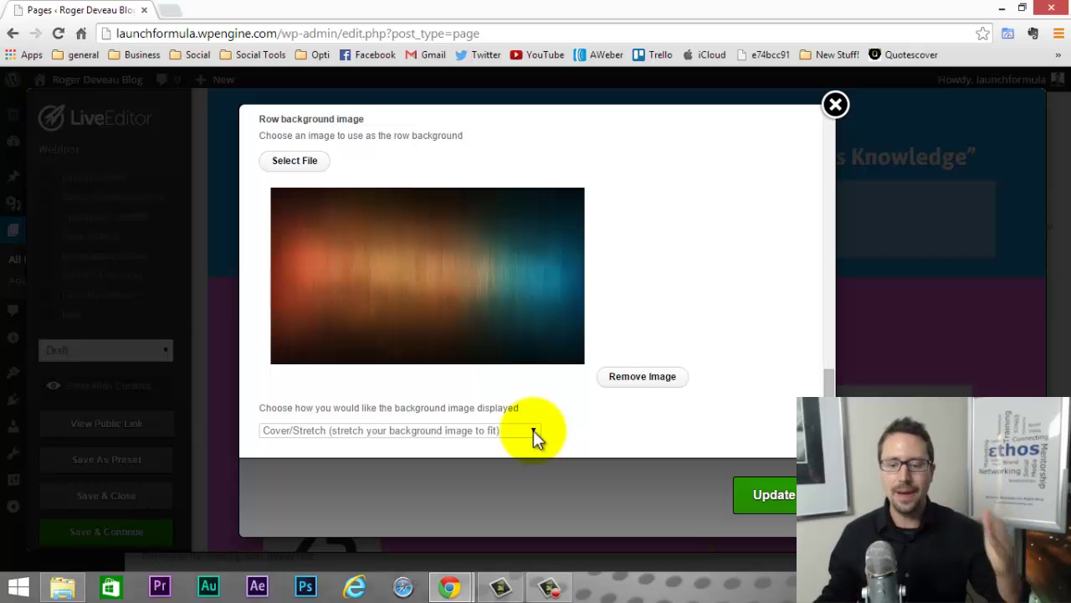
{"action": "left_click", "coordinate": [533, 430]}
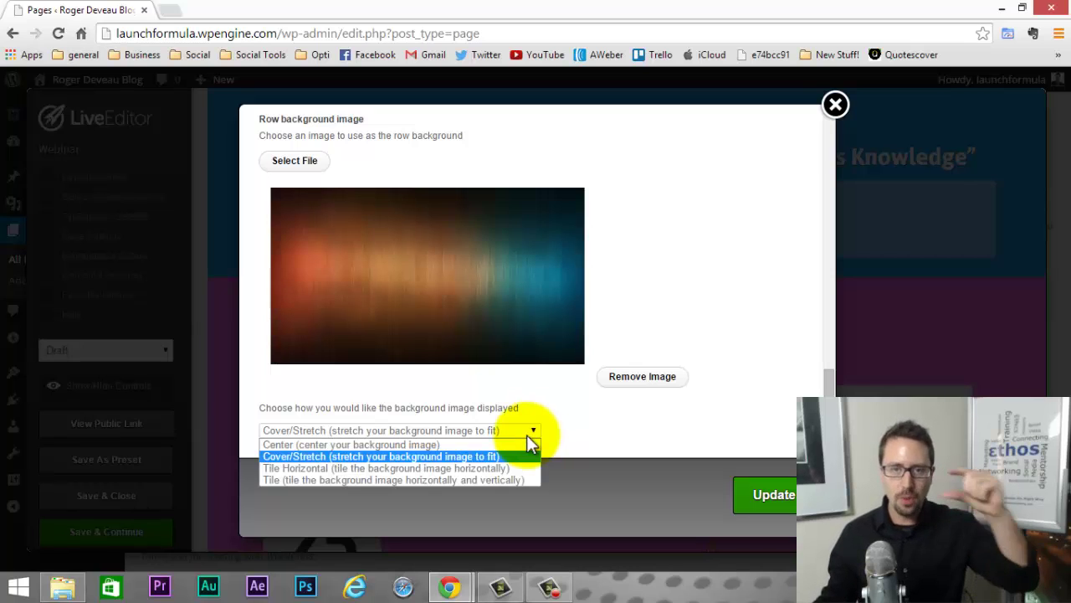
{"action": "left_click", "coordinate": [526, 434]}
{"action": "scroll", "coordinate": [519, 452], "scroll_direction": "up", "scroll_amount": 1}
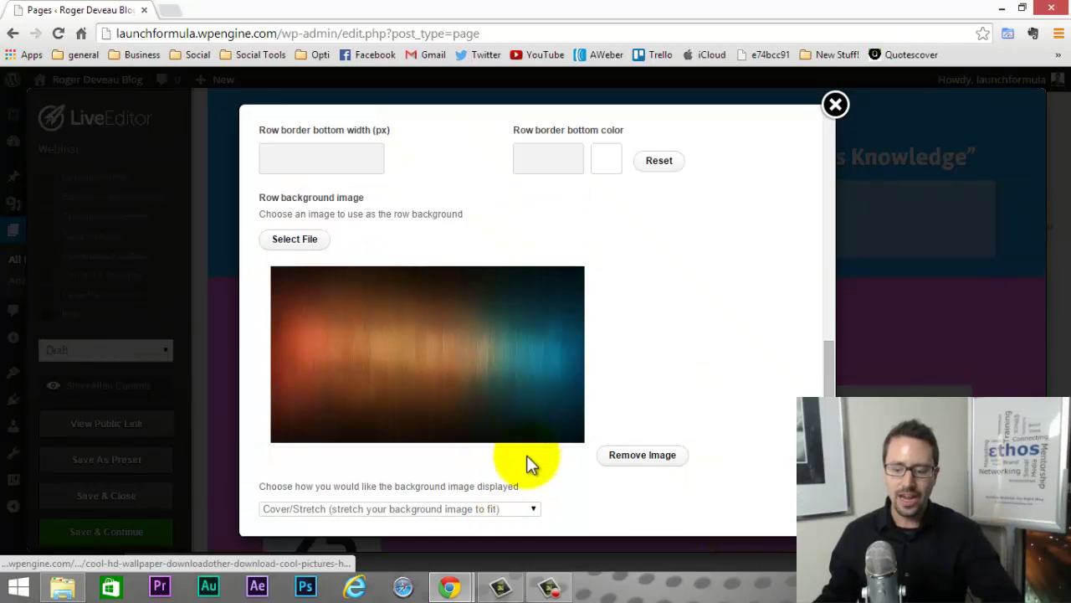
{"action": "left_click", "coordinate": [531, 508]}
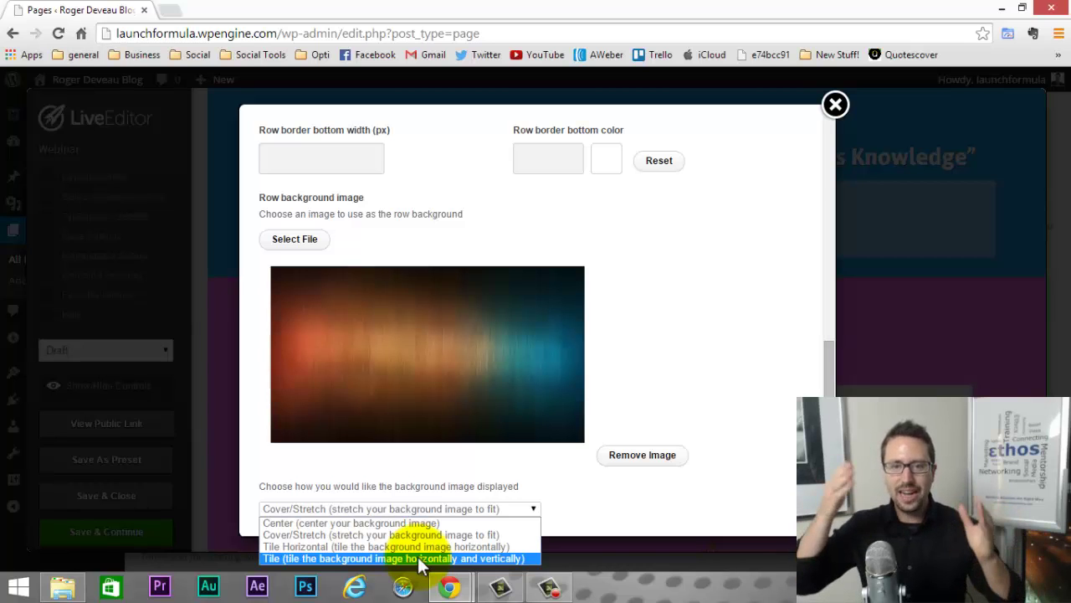
{"action": "left_click", "coordinate": [776, 452]}
{"action": "scroll", "coordinate": [513, 475], "scroll_direction": "down", "scroll_amount": 1}
{"action": "left_click", "coordinate": [522, 435]}
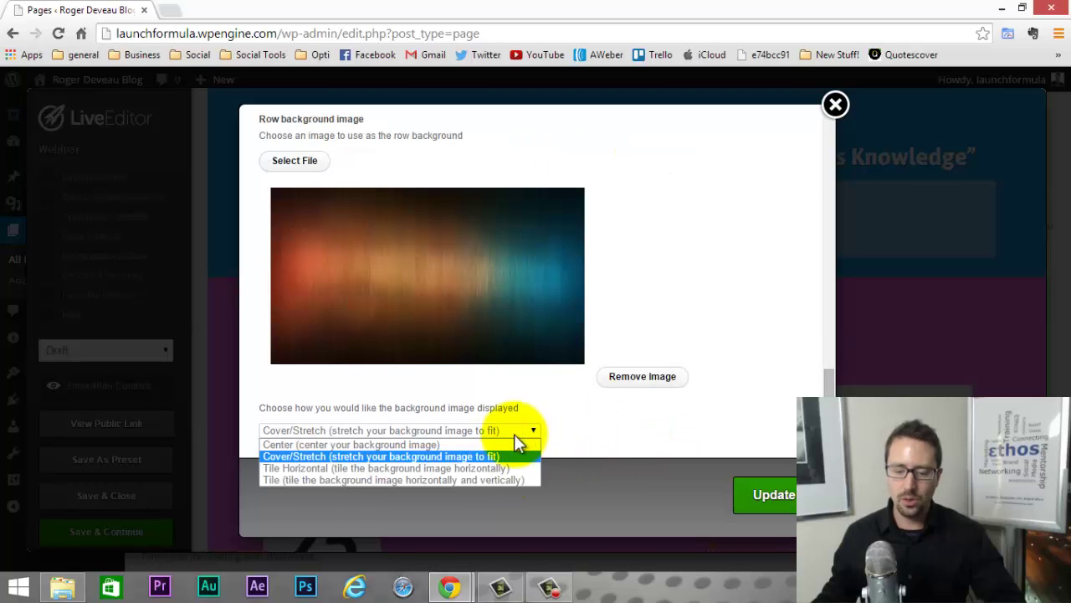
{"action": "left_click", "coordinate": [468, 458]}
{"action": "left_click", "coordinate": [742, 498]}
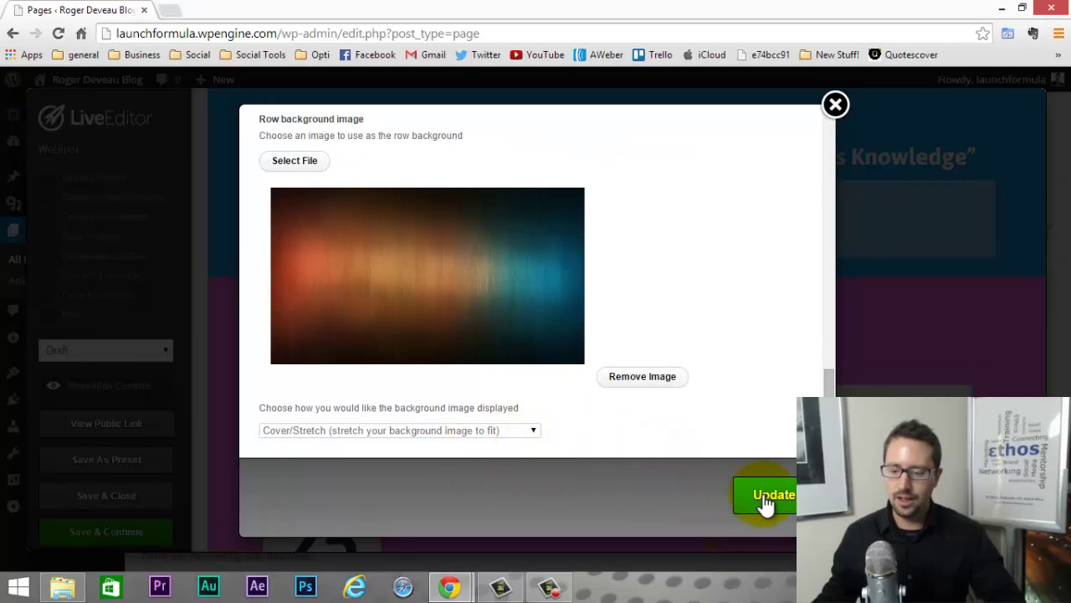
{"action": "scroll", "coordinate": [770, 457], "scroll_direction": "down", "scroll_amount": 2}
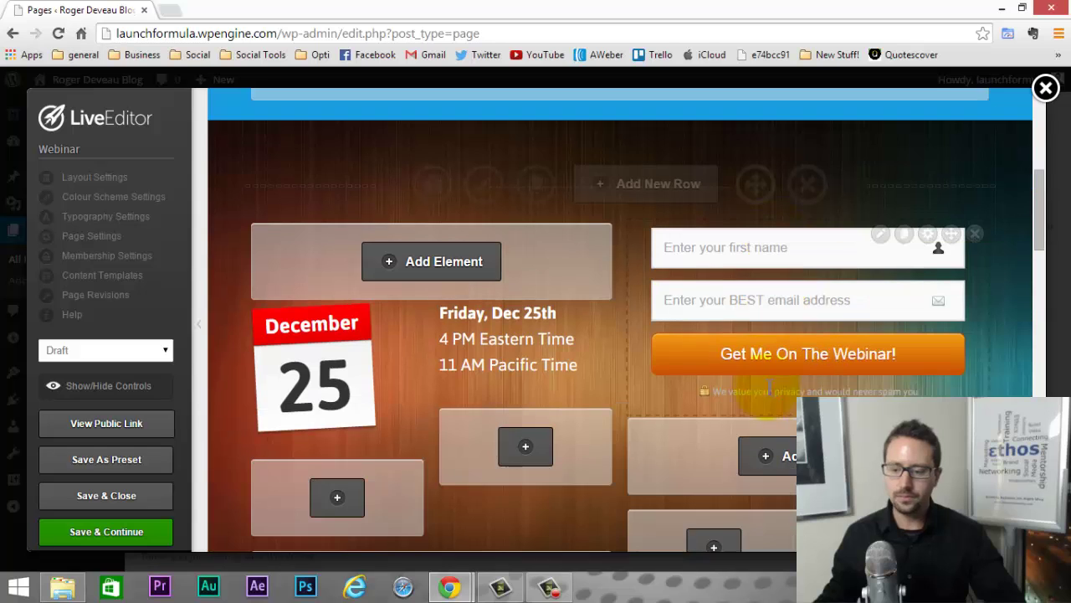
{"action": "scroll", "coordinate": [595, 488], "scroll_direction": "down", "scroll_amount": 2}
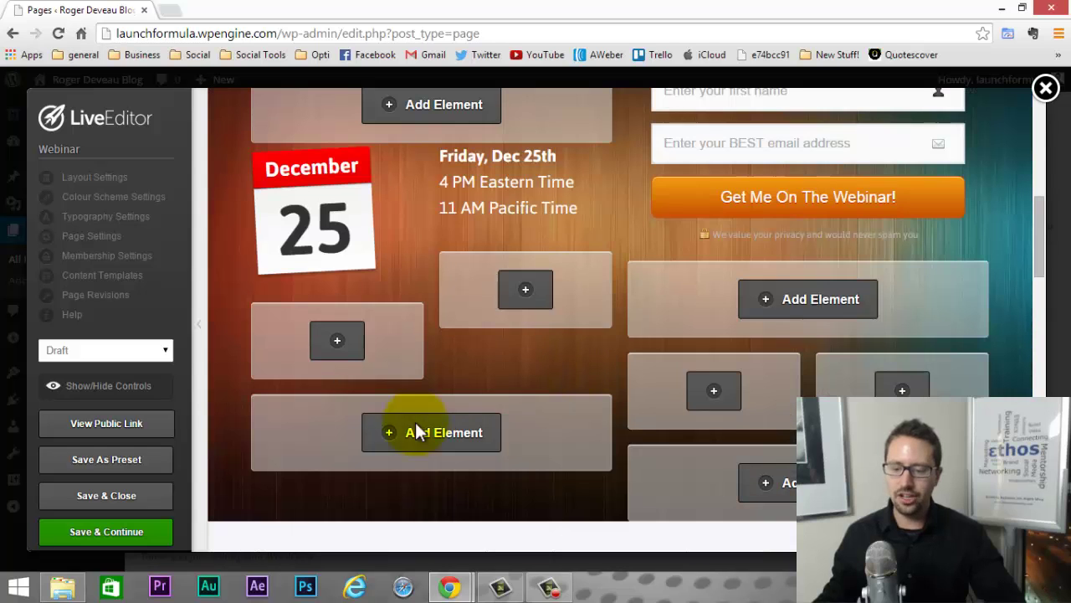
{"action": "left_click", "coordinate": [100, 387]}
{"action": "scroll", "coordinate": [591, 410], "scroll_direction": "up", "scroll_amount": 4}
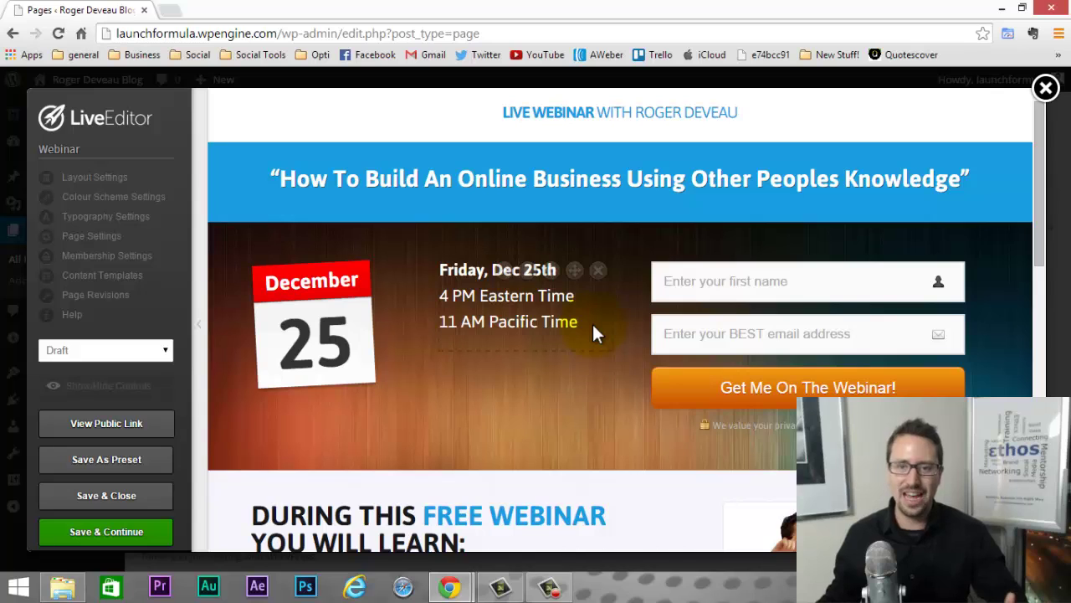
{"action": "scroll", "coordinate": [519, 388], "scroll_direction": "down", "scroll_amount": 1}
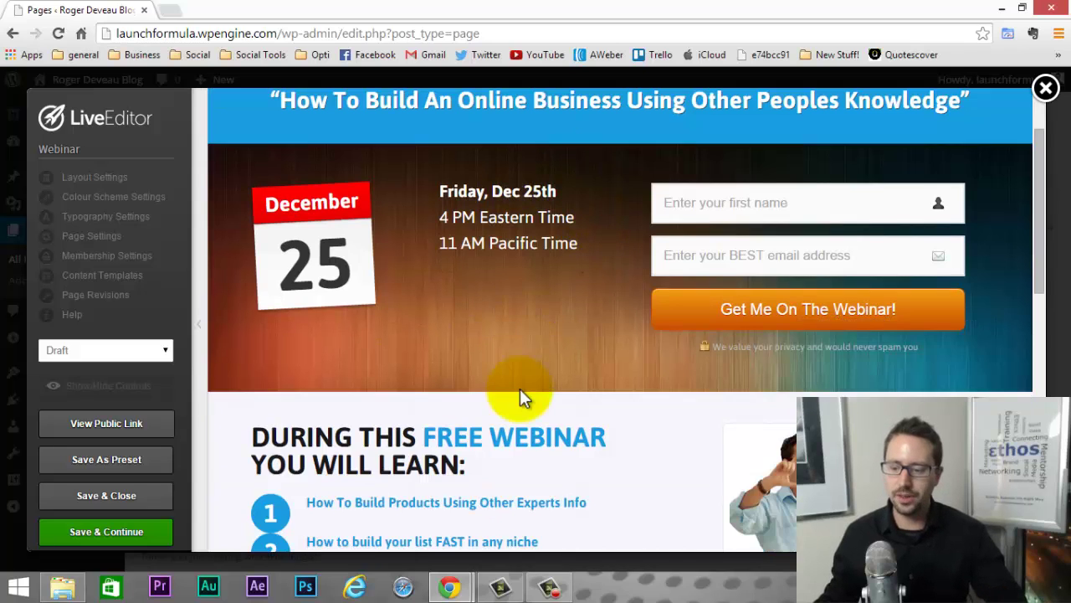
{"action": "scroll", "coordinate": [520, 389], "scroll_direction": "up", "scroll_amount": 1}
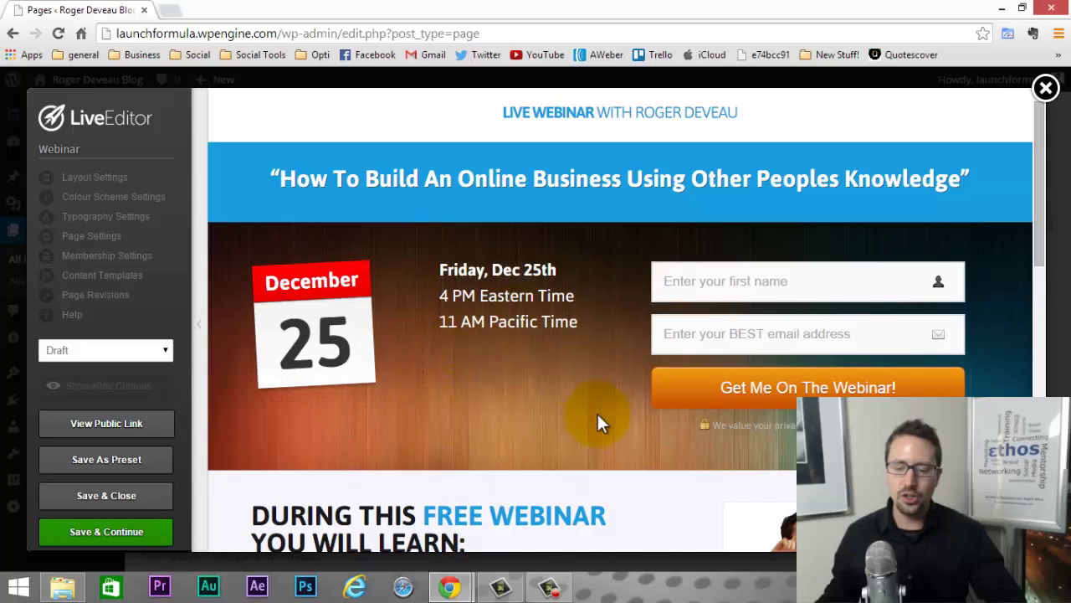
{"action": "scroll", "coordinate": [383, 441], "scroll_direction": "down", "scroll_amount": 1}
{"action": "scroll", "coordinate": [383, 441], "scroll_direction": "up", "scroll_amount": 1}
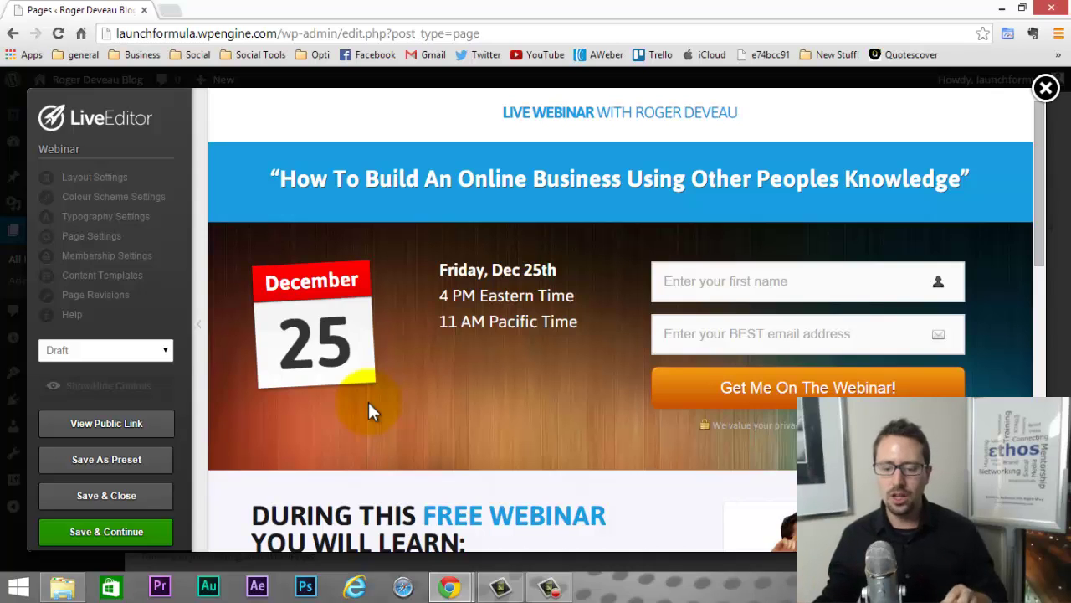
{"action": "scroll", "coordinate": [380, 389], "scroll_direction": "down", "scroll_amount": 1}
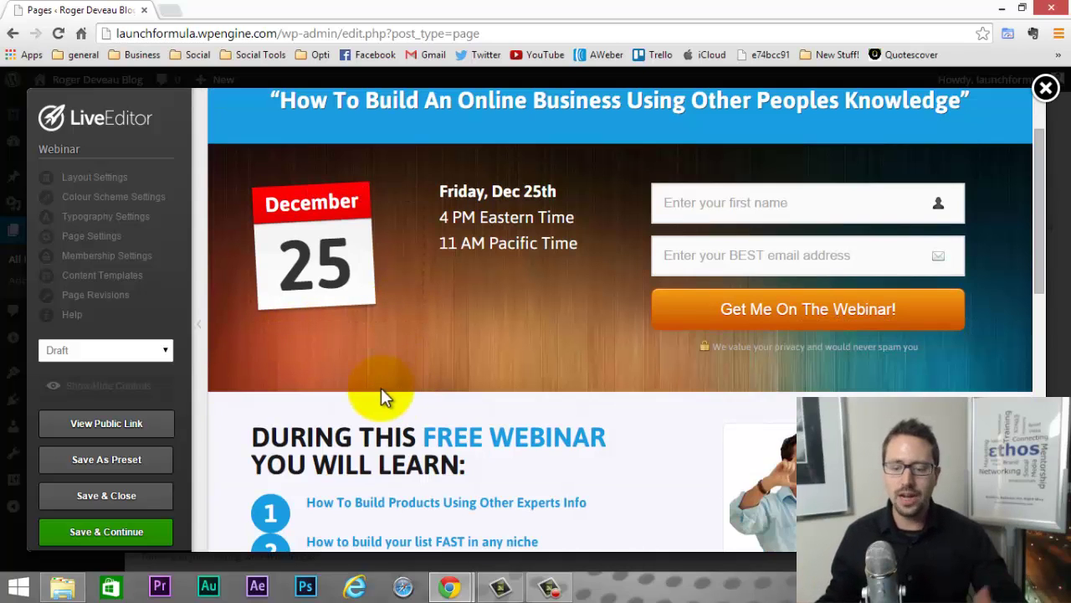
{"action": "left_click", "coordinate": [107, 386]}
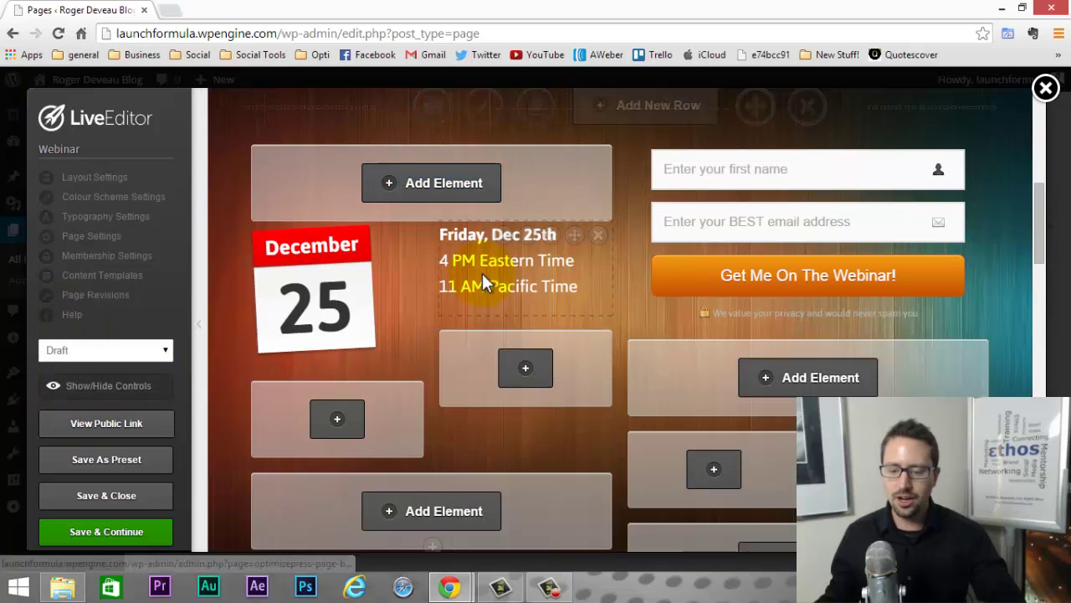
{"action": "scroll", "coordinate": [482, 283], "scroll_direction": "down", "scroll_amount": 1}
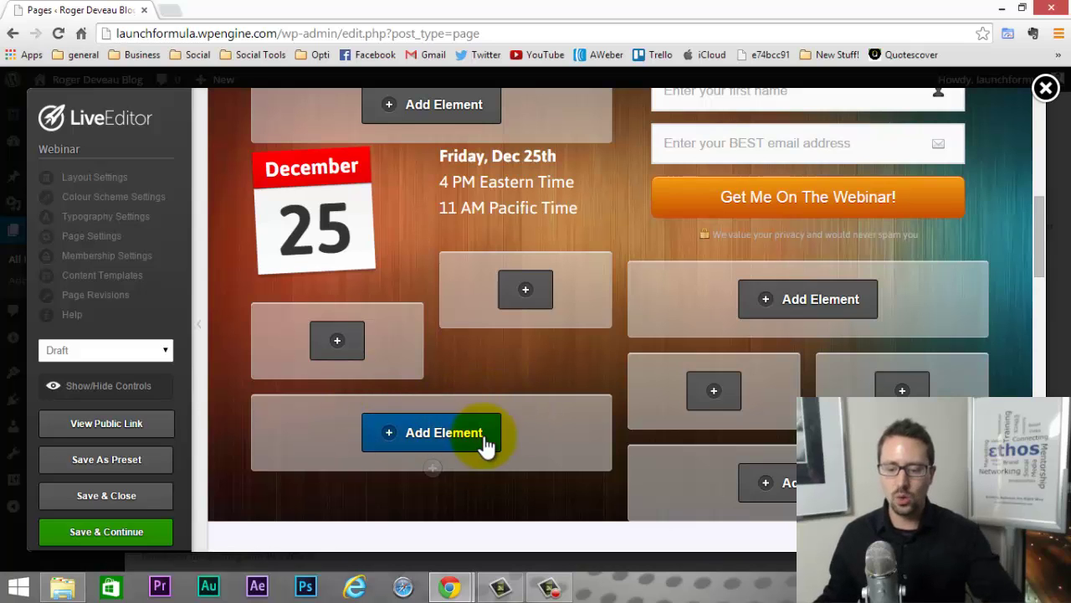
Add a countdown timer element under the date using the worded-units style.
{"action": "left_click", "coordinate": [412, 430]}
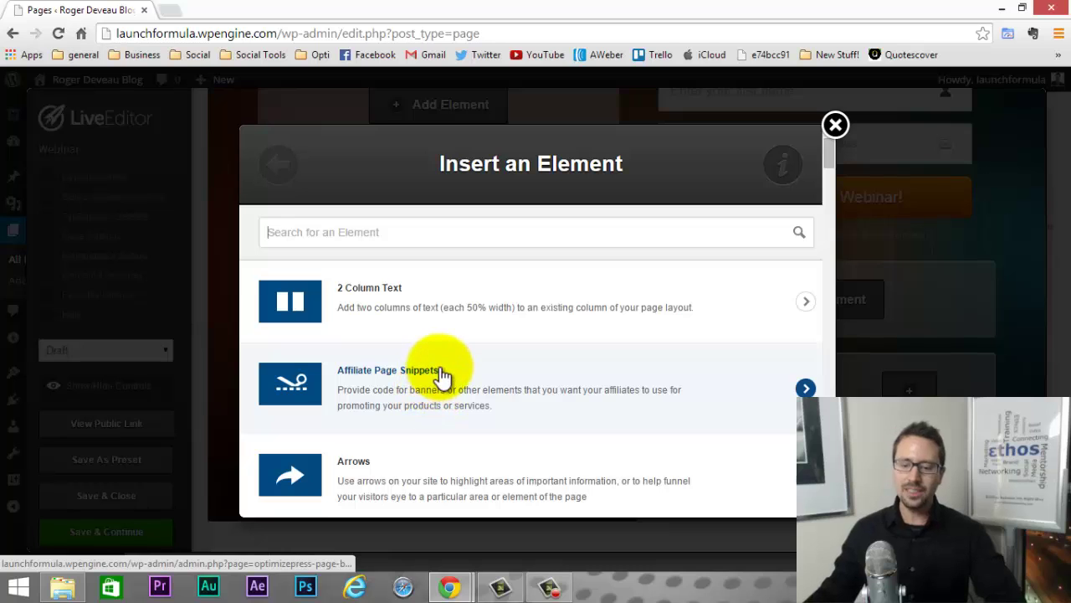
{"action": "scroll", "coordinate": [444, 374], "scroll_direction": "down", "scroll_amount": 6}
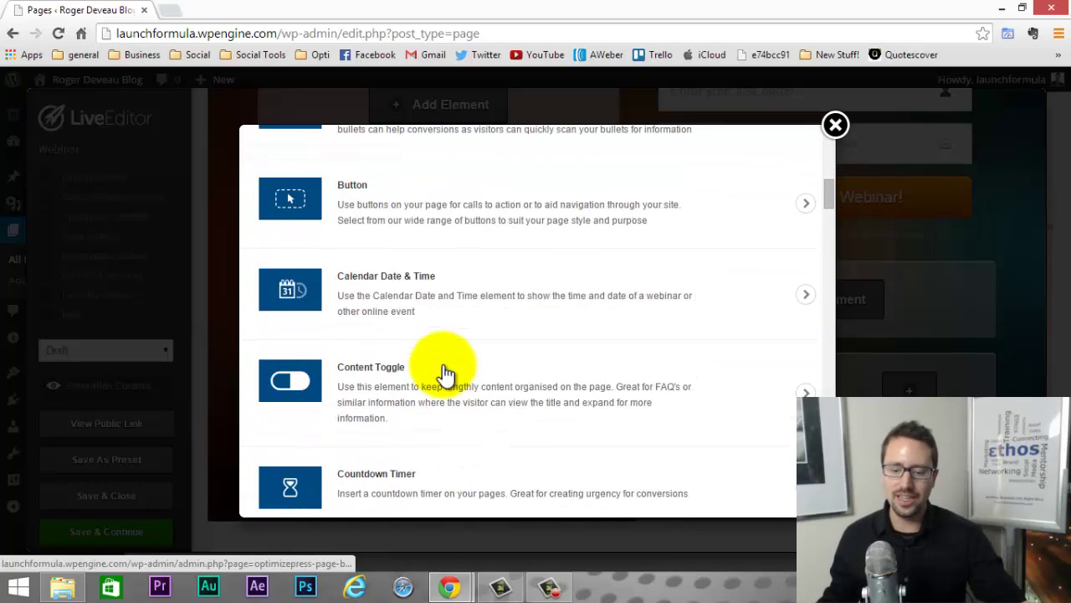
{"action": "left_click_drag", "start_coordinate": [829, 195], "coordinate": [817, 134]}
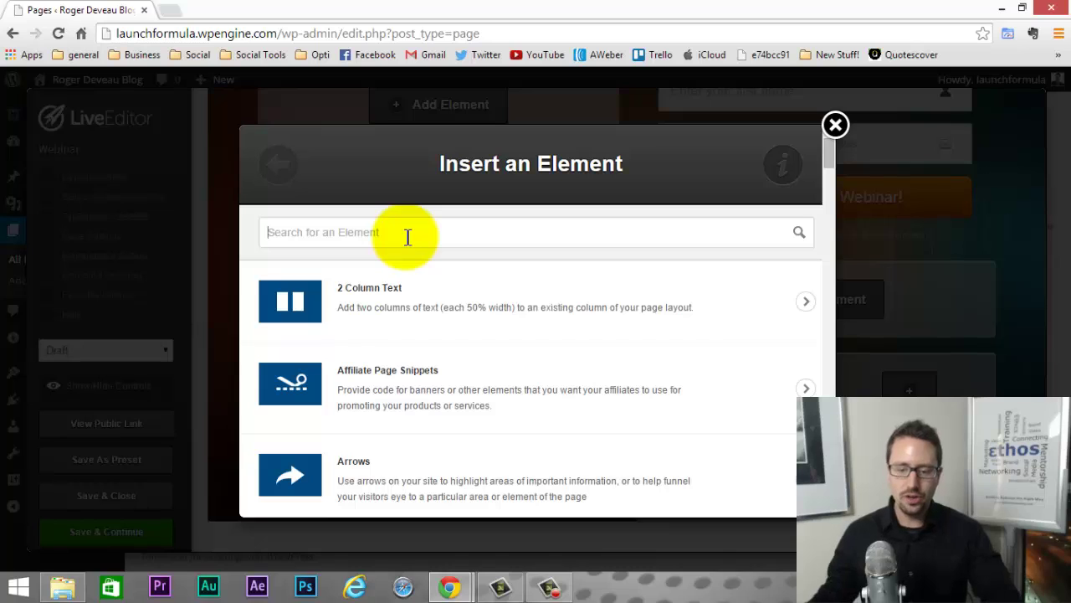
{"action": "type", "text": "cou"}
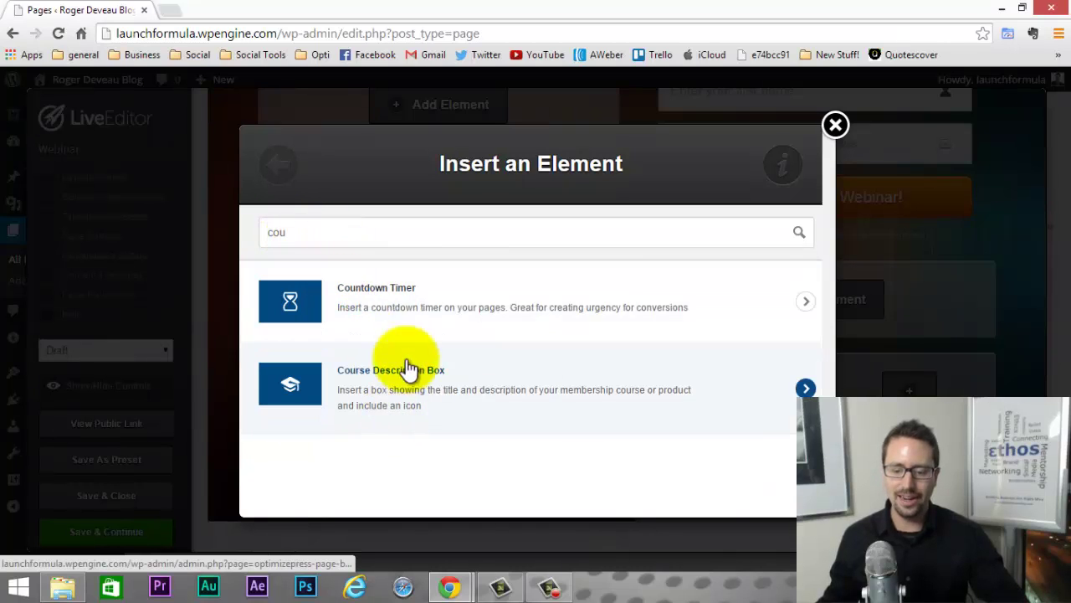
{"action": "left_click", "coordinate": [405, 299]}
{"action": "scroll", "coordinate": [525, 311], "scroll_direction": "down", "scroll_amount": 1}
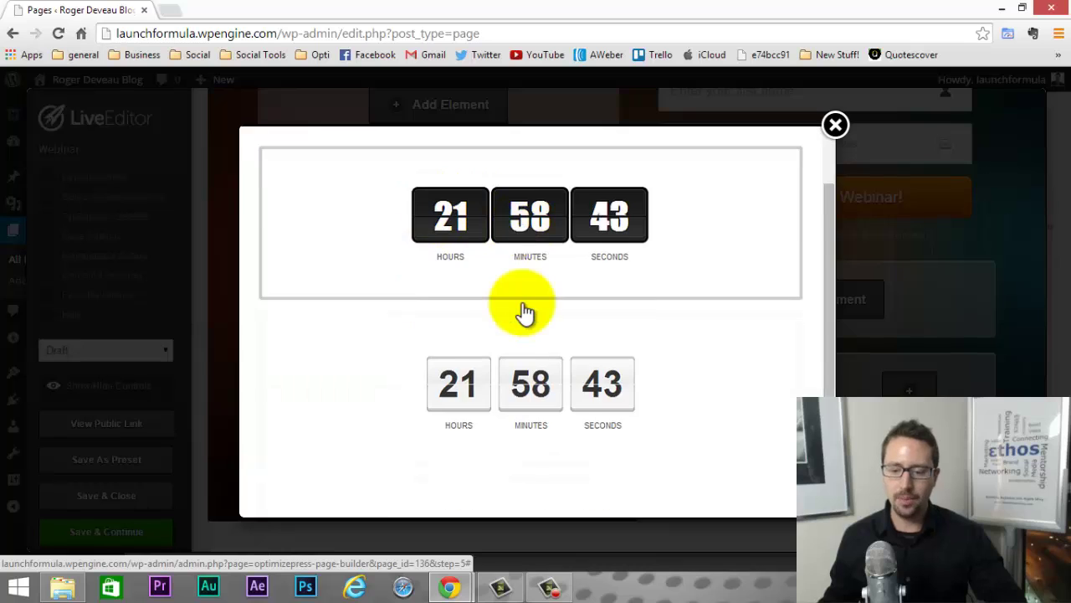
{"action": "scroll", "coordinate": [323, 335], "scroll_direction": "down", "scroll_amount": 2}
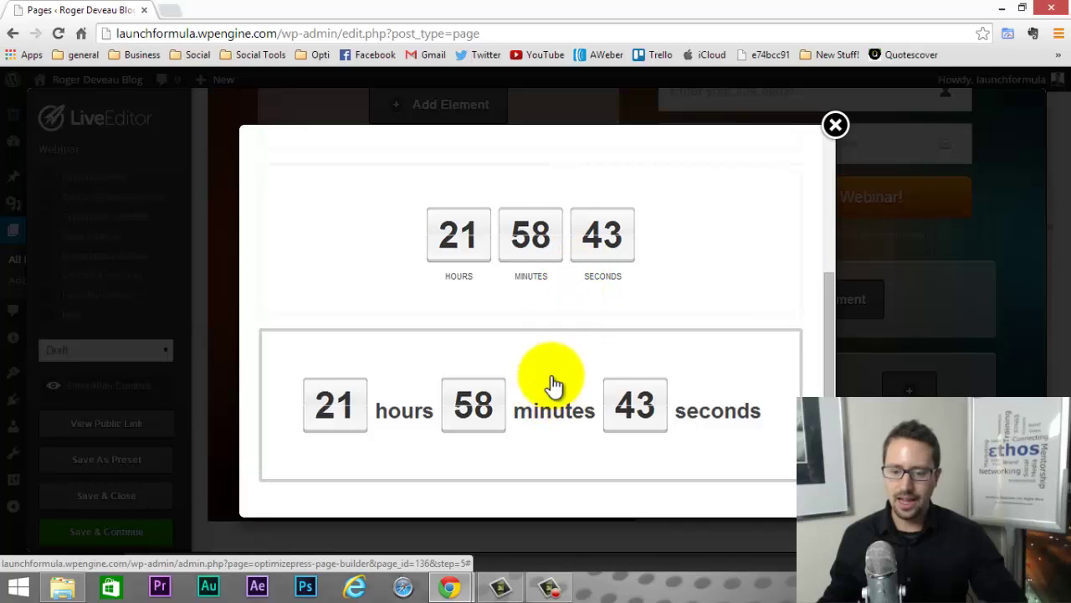
{"action": "left_click", "coordinate": [594, 409]}
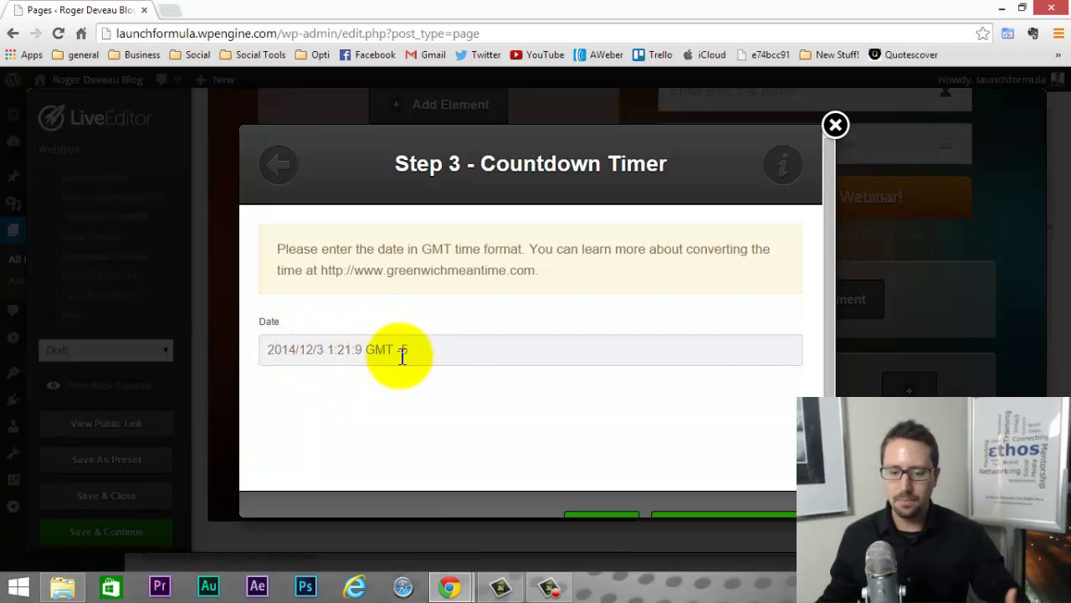
Set the countdown date to 2014/12/25 7:00:00 GMT -5.
{"action": "double_click", "coordinate": [321, 349]}
{"action": "type", "text": "2"}
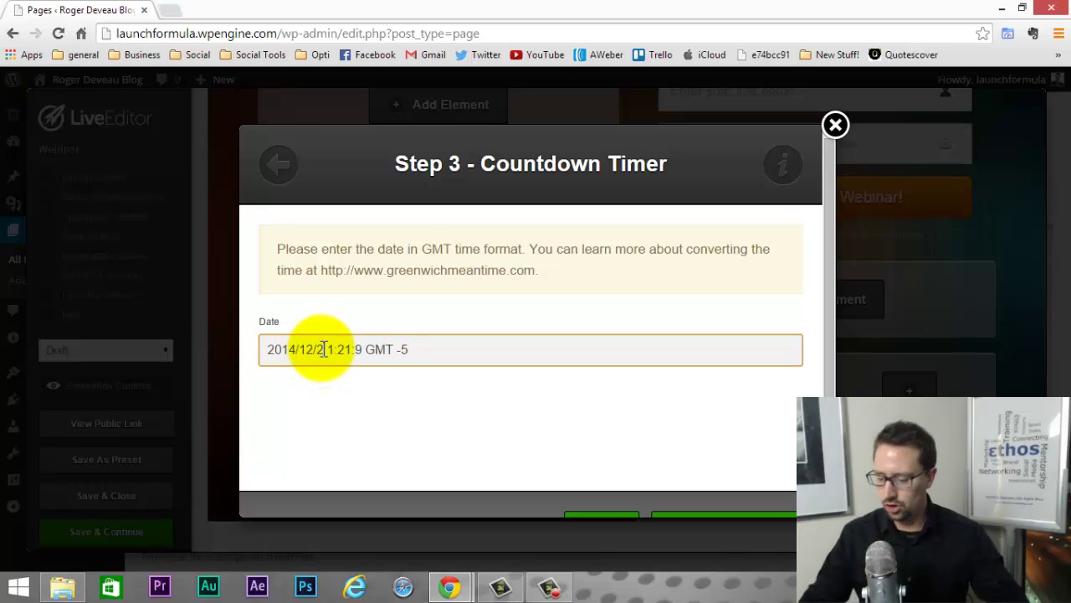
{"action": "type", "text": "5"}
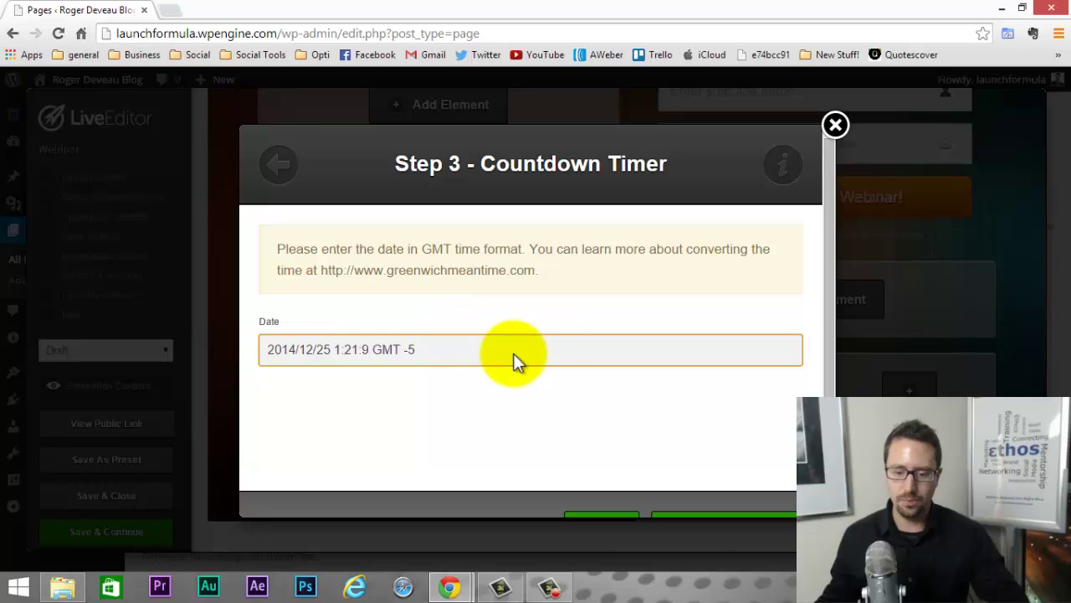
{"action": "scroll", "coordinate": [515, 358], "scroll_direction": "down", "scroll_amount": 1}
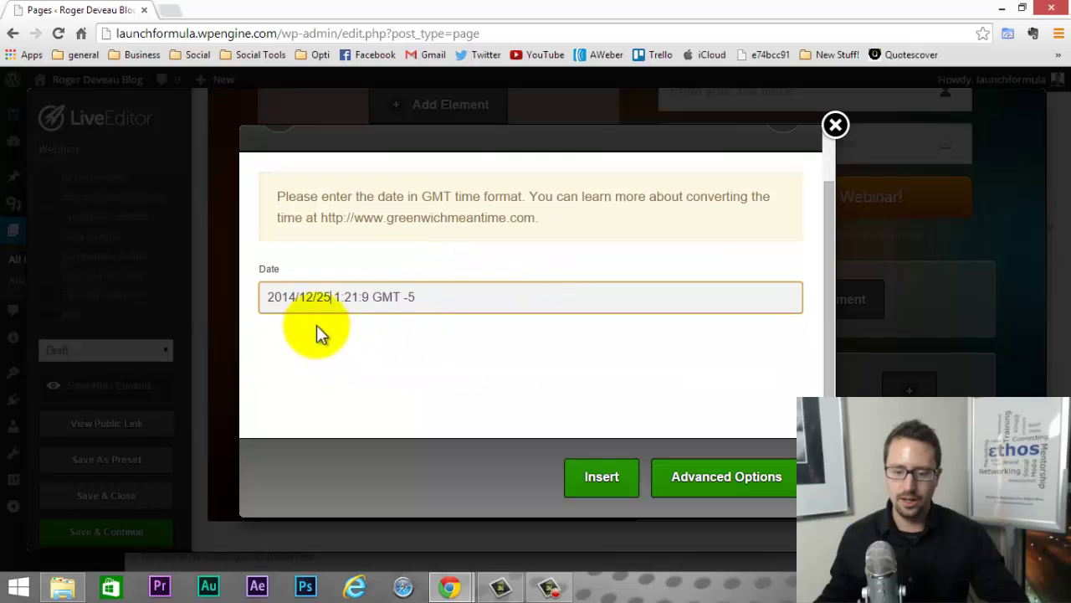
{"action": "double_click", "coordinate": [358, 297]}
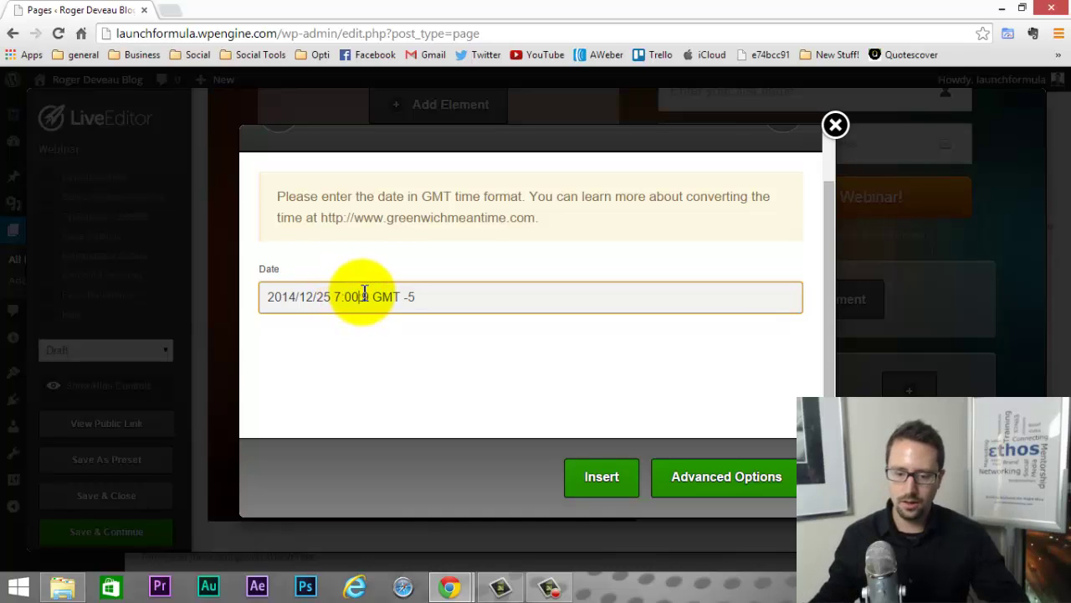
{"action": "double_click", "coordinate": [368, 296]}
{"action": "type", "text": "00"}
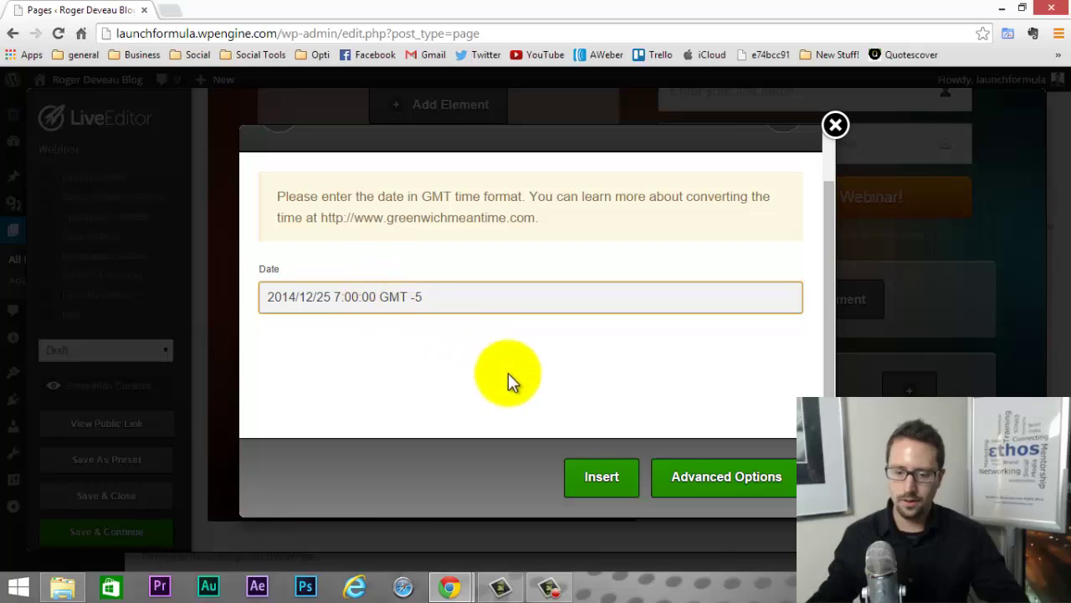
Insert the countdown timer and hide the editing controls to preview it under December 25.
{"action": "left_click", "coordinate": [601, 480]}
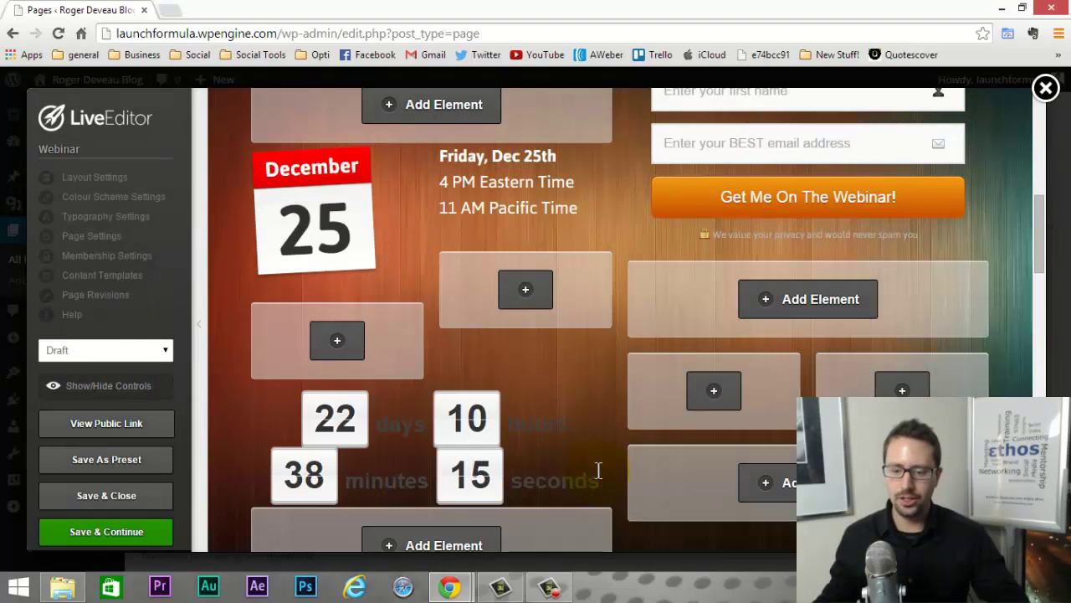
{"action": "scroll", "coordinate": [542, 405], "scroll_direction": "down", "scroll_amount": 1}
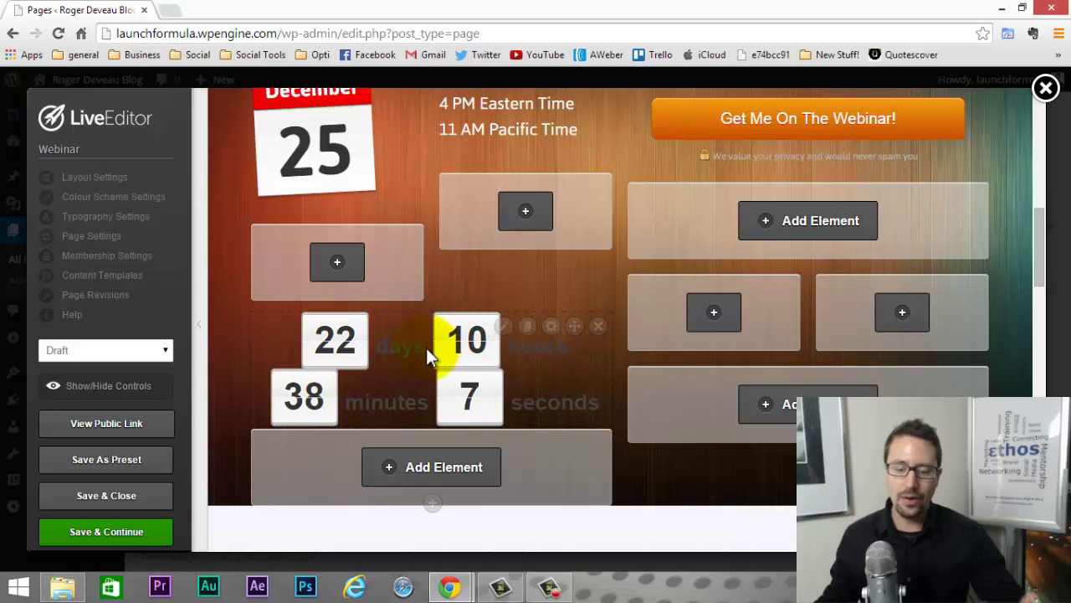
{"action": "left_click", "coordinate": [105, 387]}
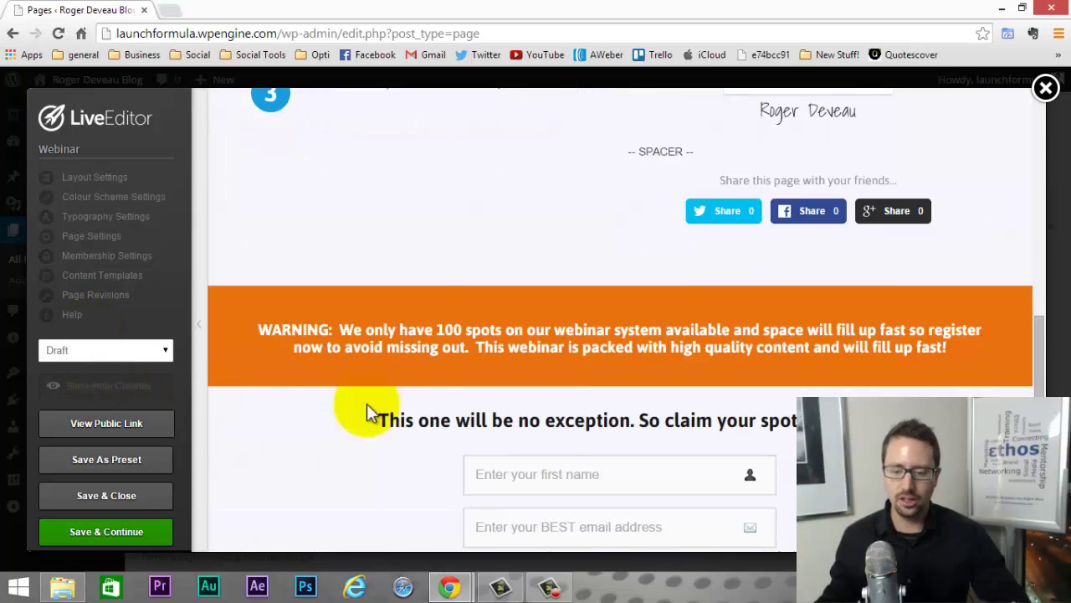
{"action": "scroll", "coordinate": [657, 383], "scroll_direction": "up", "scroll_amount": 8}
{"action": "scroll", "coordinate": [657, 383], "scroll_direction": "up", "scroll_amount": 1}
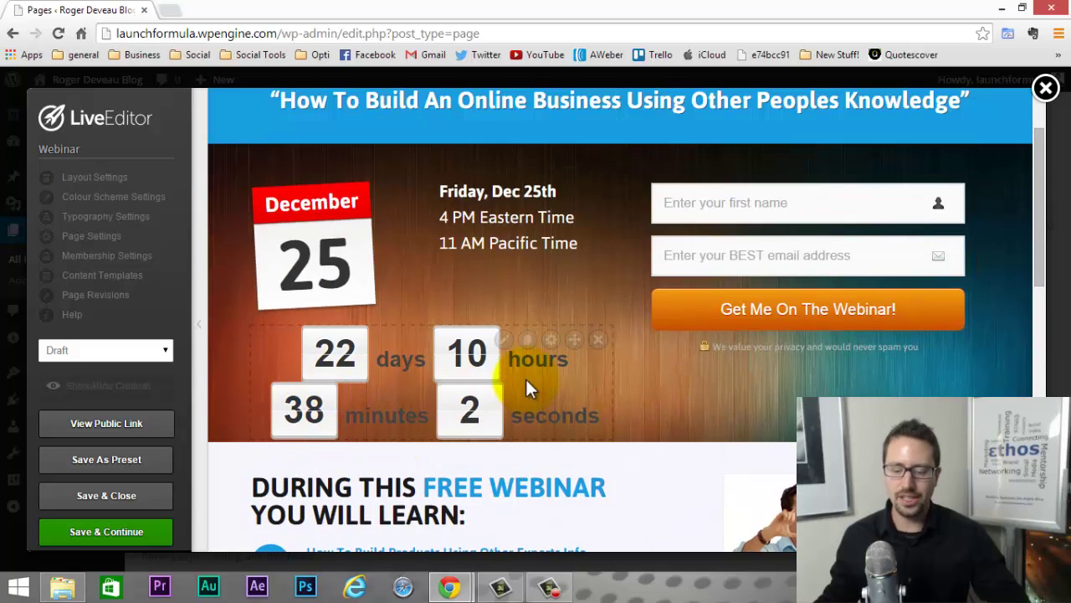
Switch the countdown to the light boxed style with small DAYS, HOURS, MINUTES, SECONDS labels.
{"action": "left_click", "coordinate": [504, 340]}
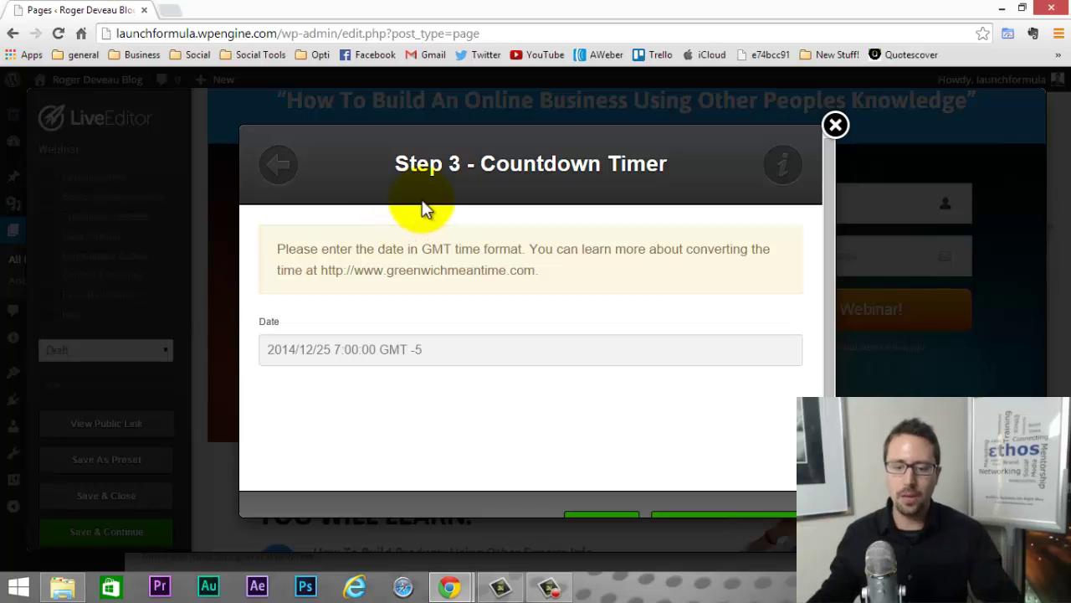
{"action": "left_click", "coordinate": [279, 168]}
{"action": "scroll", "coordinate": [512, 280], "scroll_direction": "down", "scroll_amount": 2}
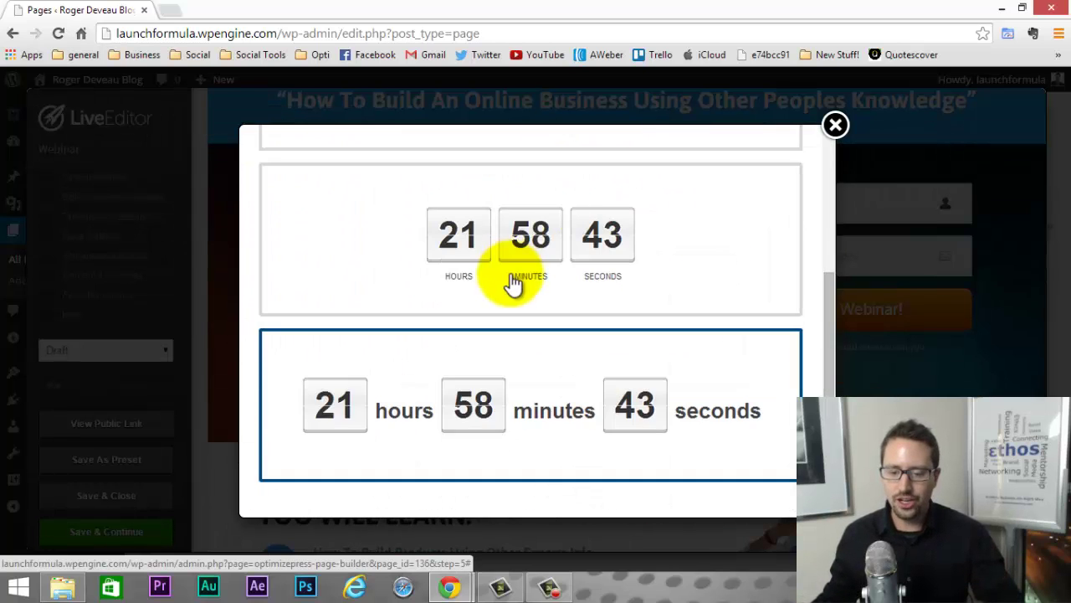
{"action": "left_click", "coordinate": [574, 256]}
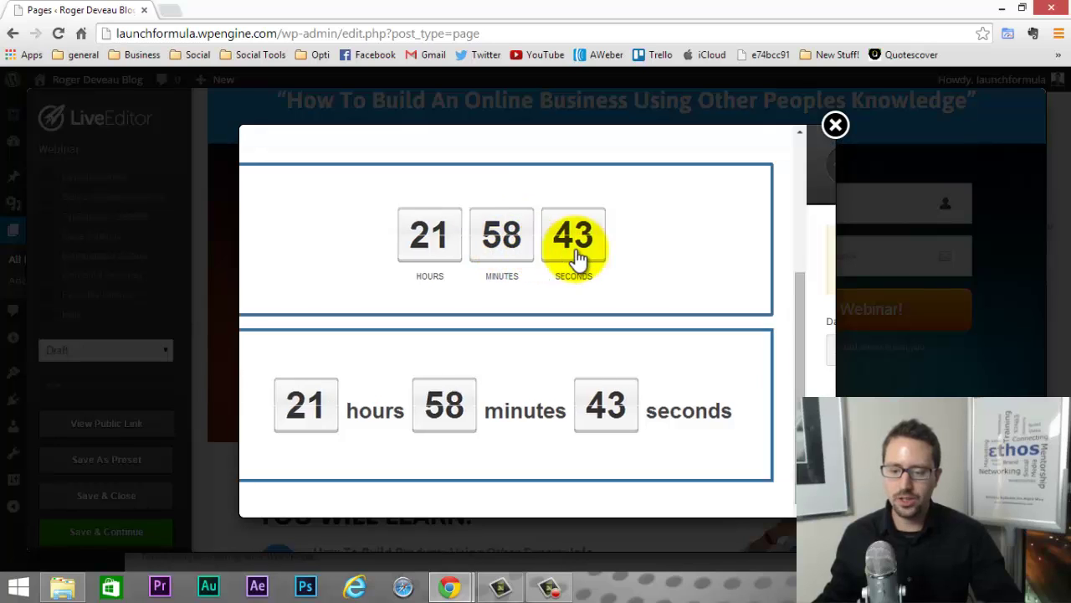
{"action": "scroll", "coordinate": [519, 343], "scroll_direction": "down", "scroll_amount": 1}
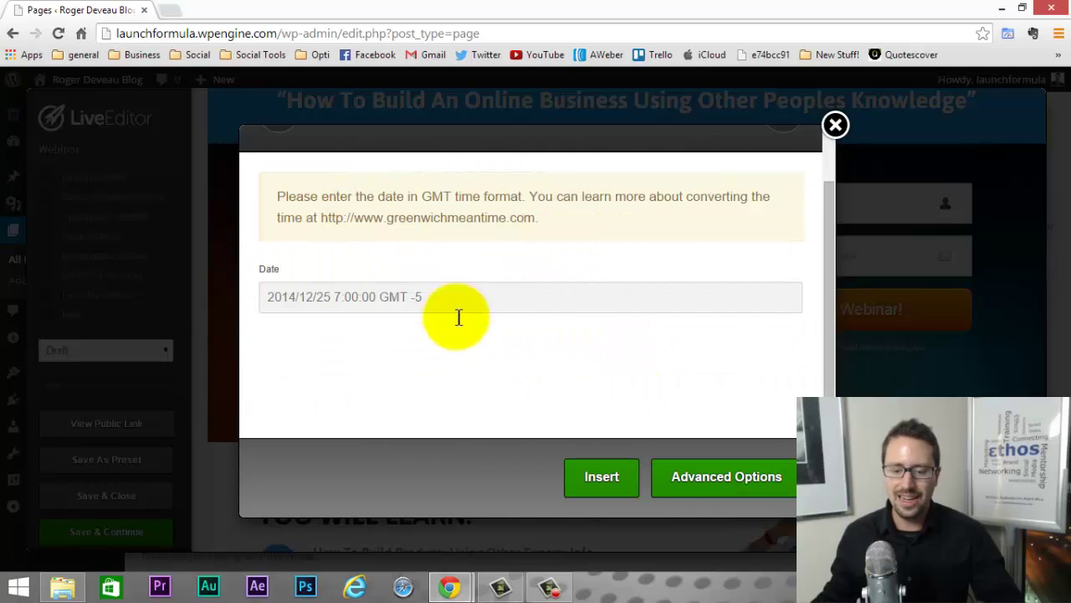
{"action": "left_click", "coordinate": [610, 481]}
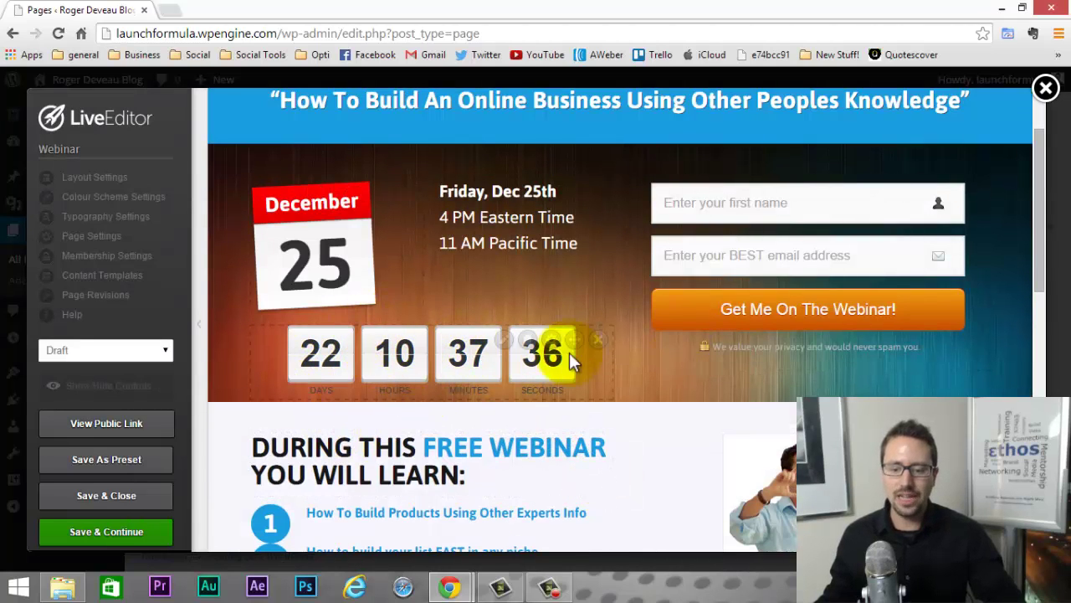
{"action": "mouse_move", "coordinate": [541, 375]}
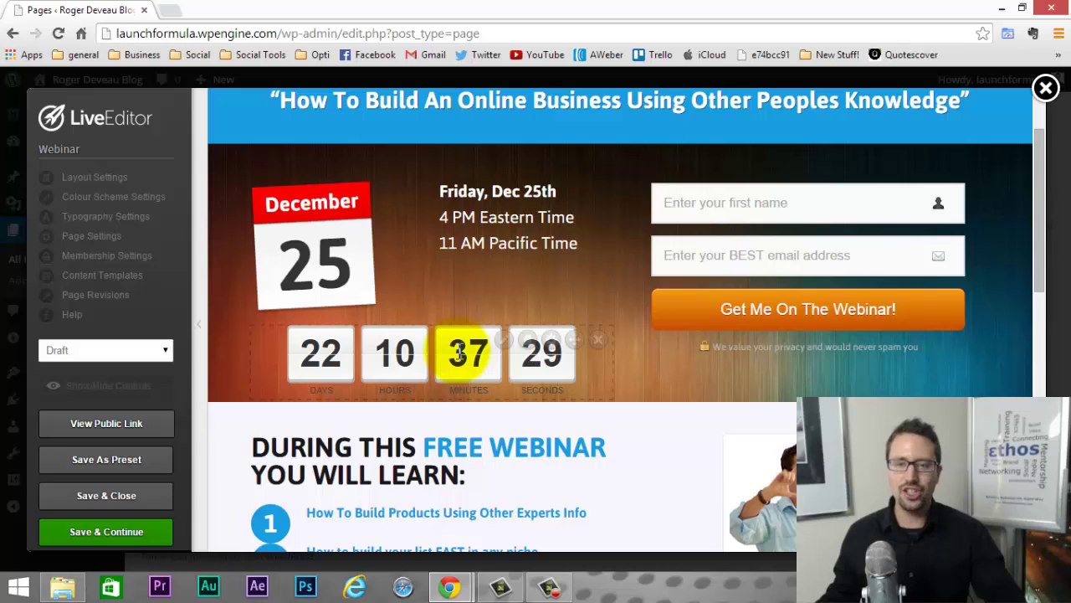
{"action": "mouse_move", "coordinate": [318, 368]}
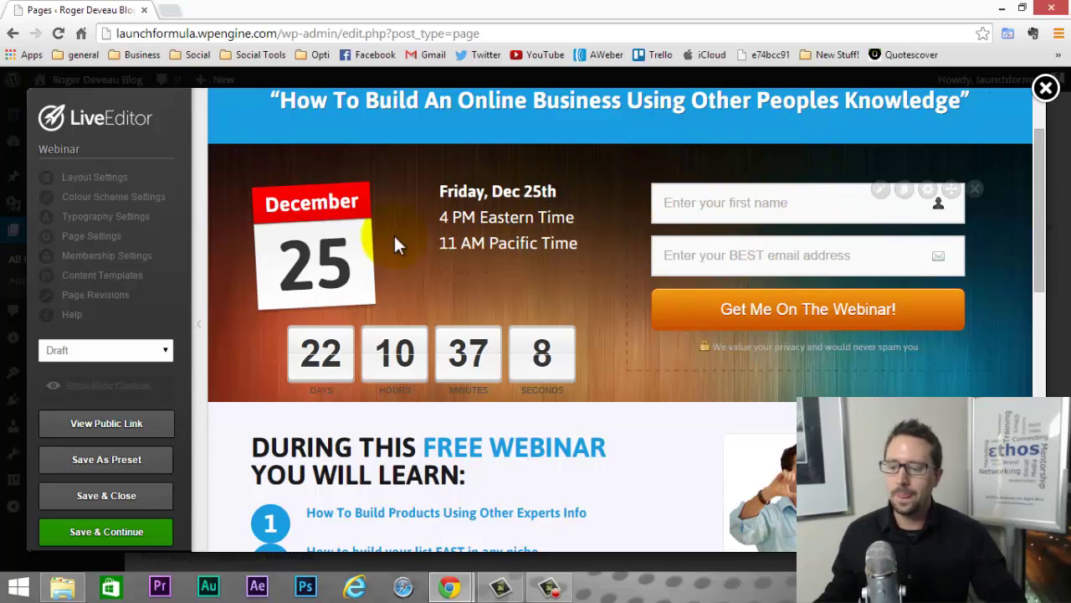
Save the webinar page, then toggle the editing overlays on and off.
{"action": "scroll", "coordinate": [159, 469], "scroll_direction": "down", "scroll_amount": 1}
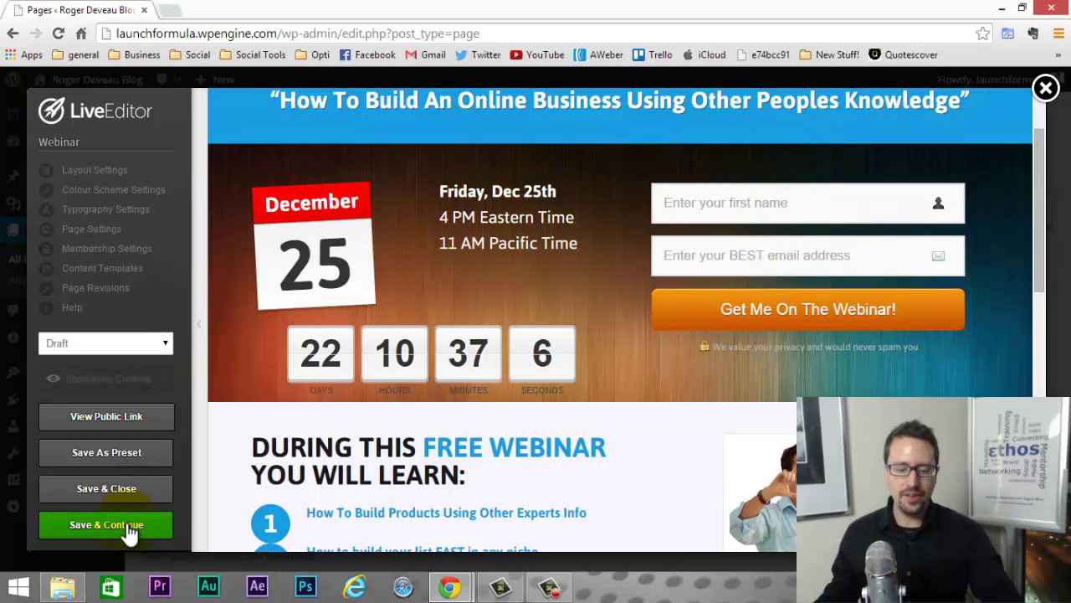
{"action": "left_click", "coordinate": [131, 527]}
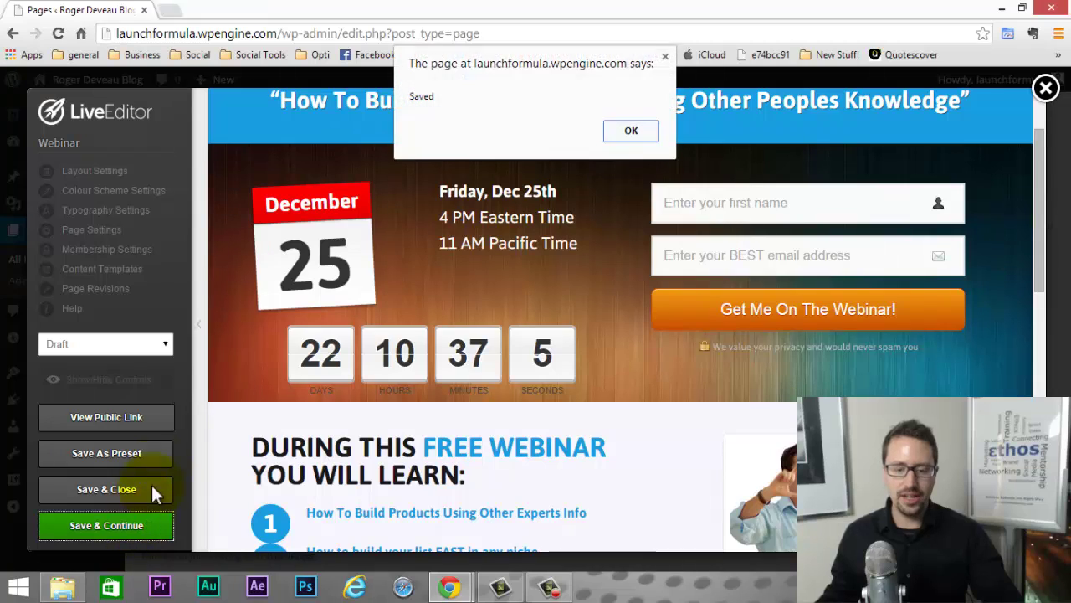
{"action": "left_click", "coordinate": [630, 131]}
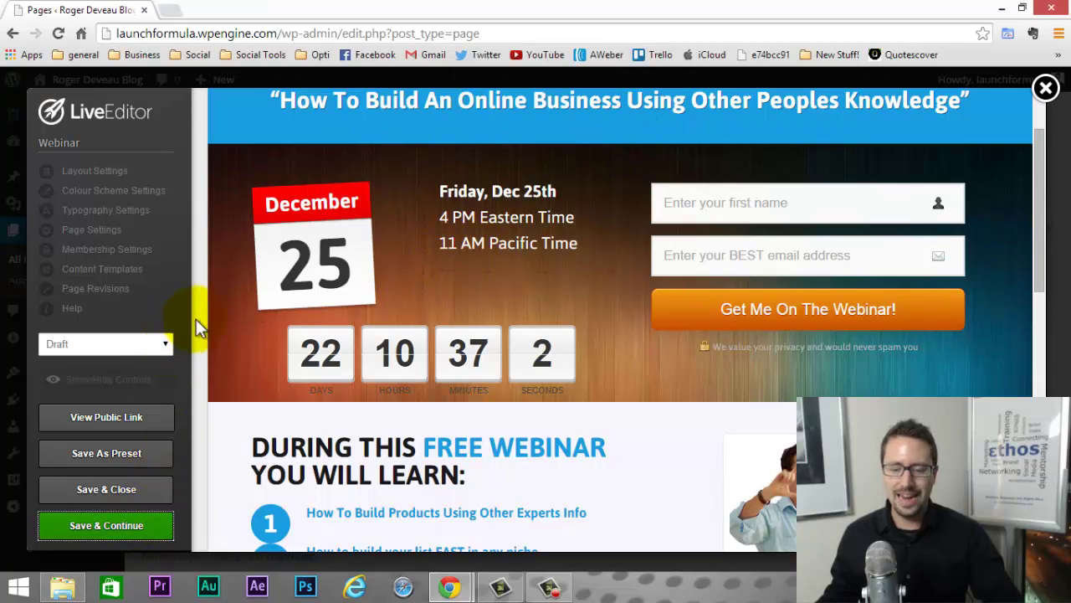
{"action": "left_click", "coordinate": [102, 385]}
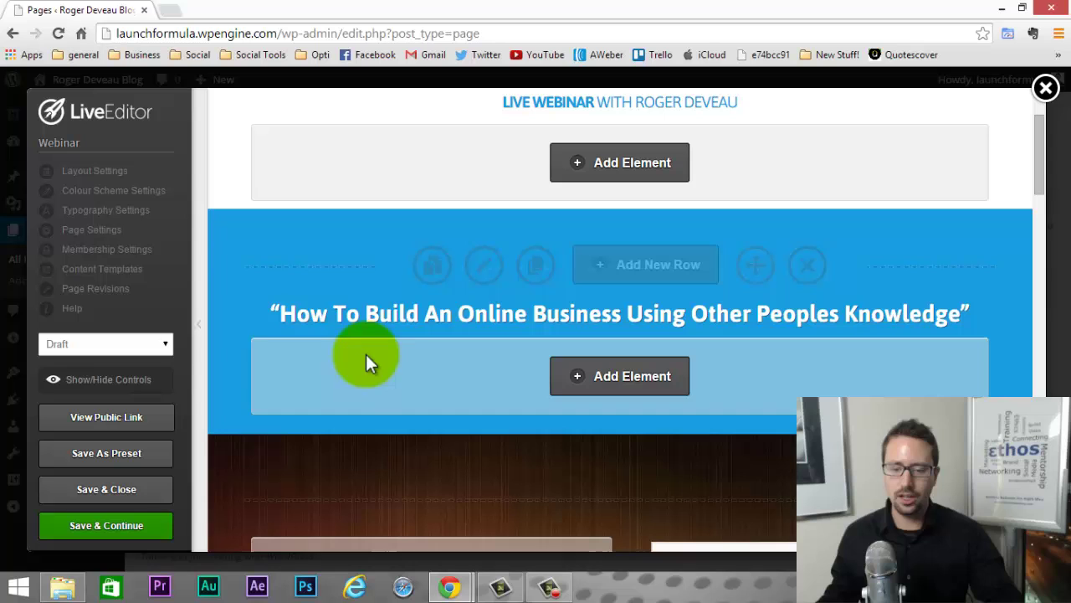
{"action": "left_click", "coordinate": [101, 389]}
Change the page status from Draft to Publish and save the page.
{"action": "scroll", "coordinate": [490, 367], "scroll_direction": "down", "scroll_amount": 5}
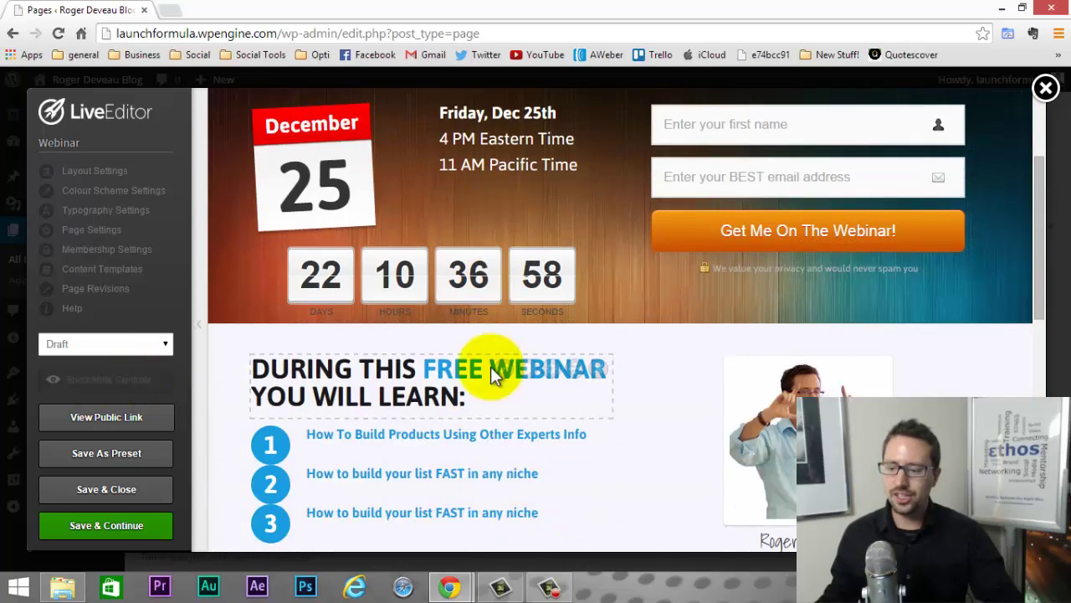
{"action": "scroll", "coordinate": [490, 367], "scroll_direction": "down", "scroll_amount": 7}
{"action": "scroll", "coordinate": [490, 367], "scroll_direction": "up", "scroll_amount": 3}
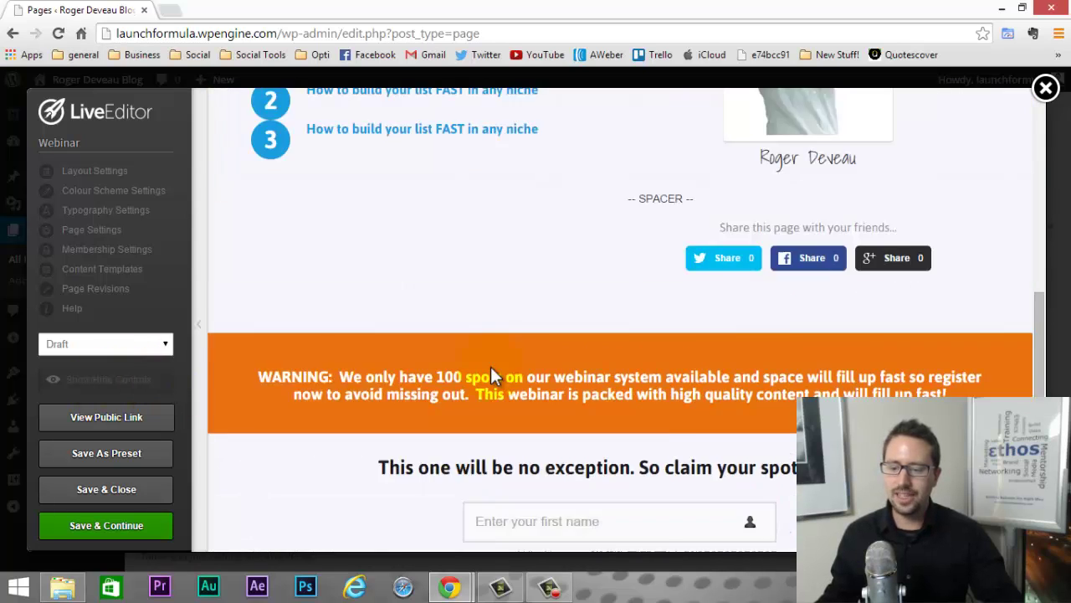
{"action": "scroll", "coordinate": [491, 367], "scroll_direction": "up", "scroll_amount": 8}
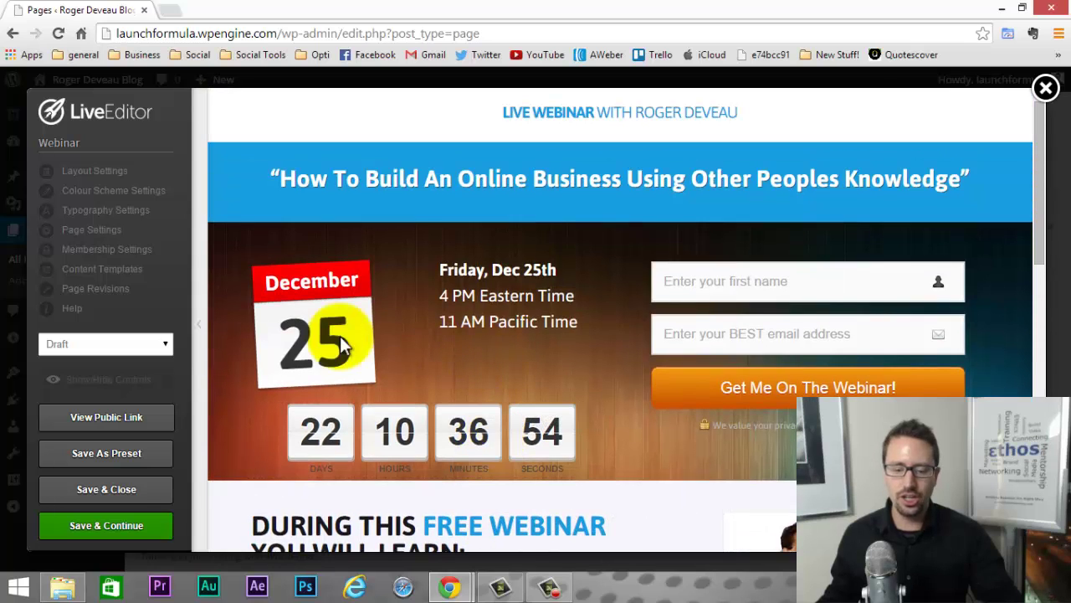
{"action": "left_click", "coordinate": [164, 344]}
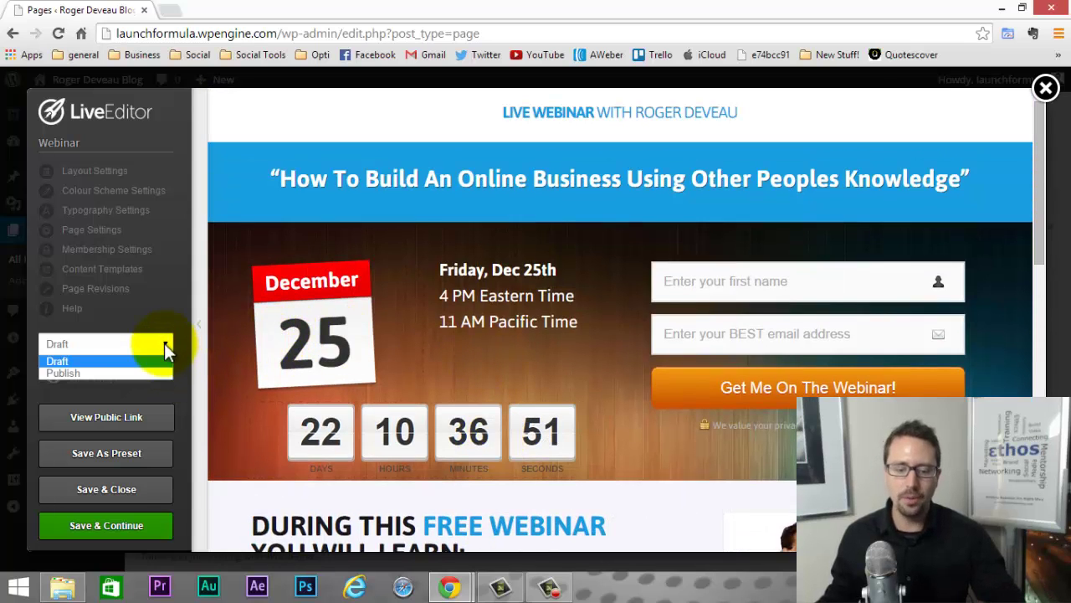
{"action": "left_click", "coordinate": [69, 361]}
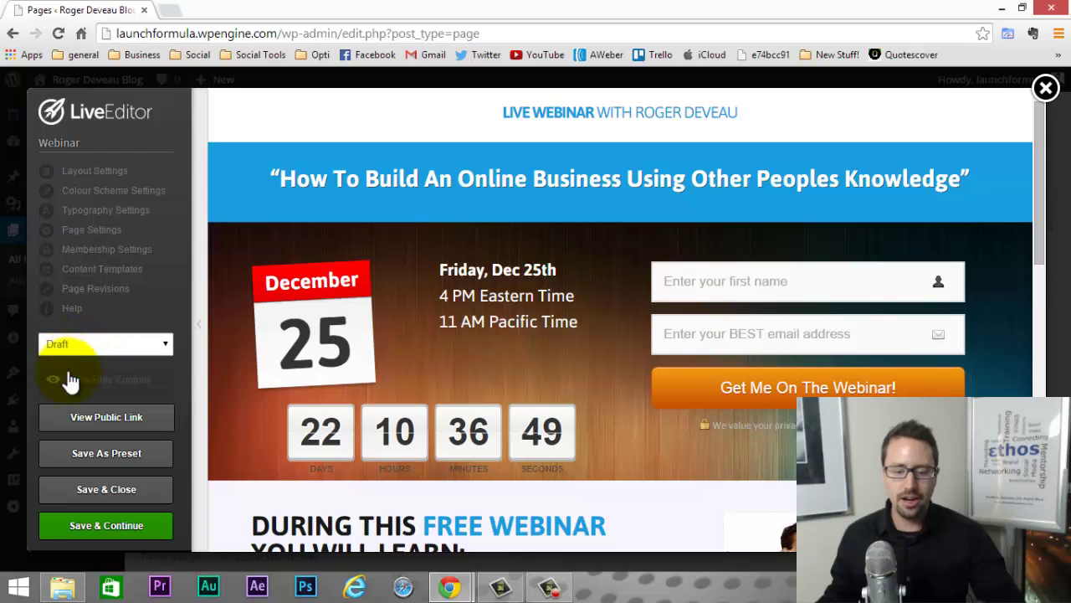
{"action": "left_click", "coordinate": [115, 529]}
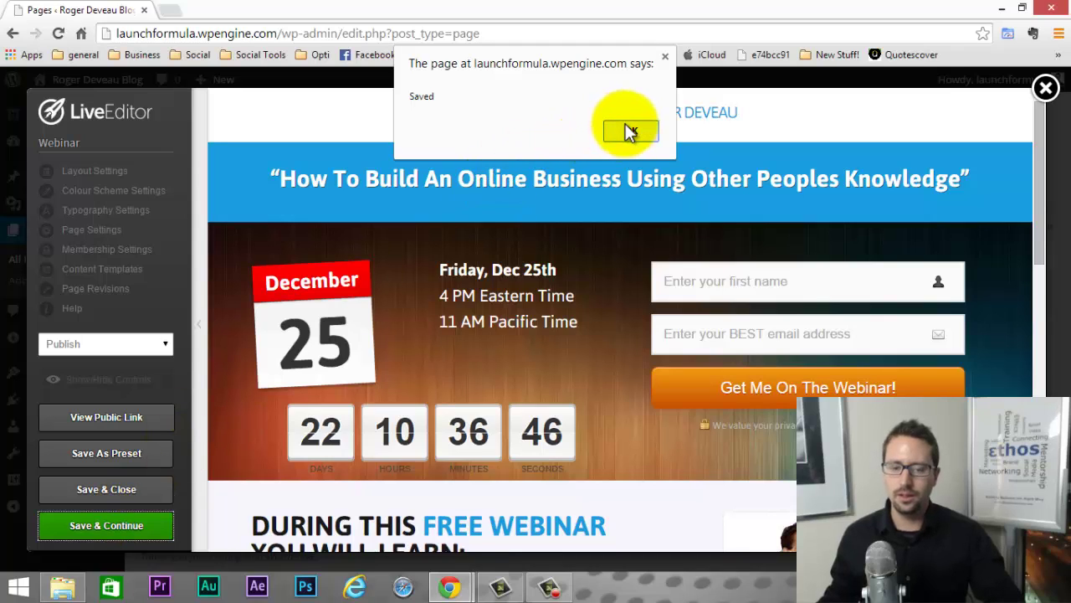
{"action": "left_click", "coordinate": [630, 131]}
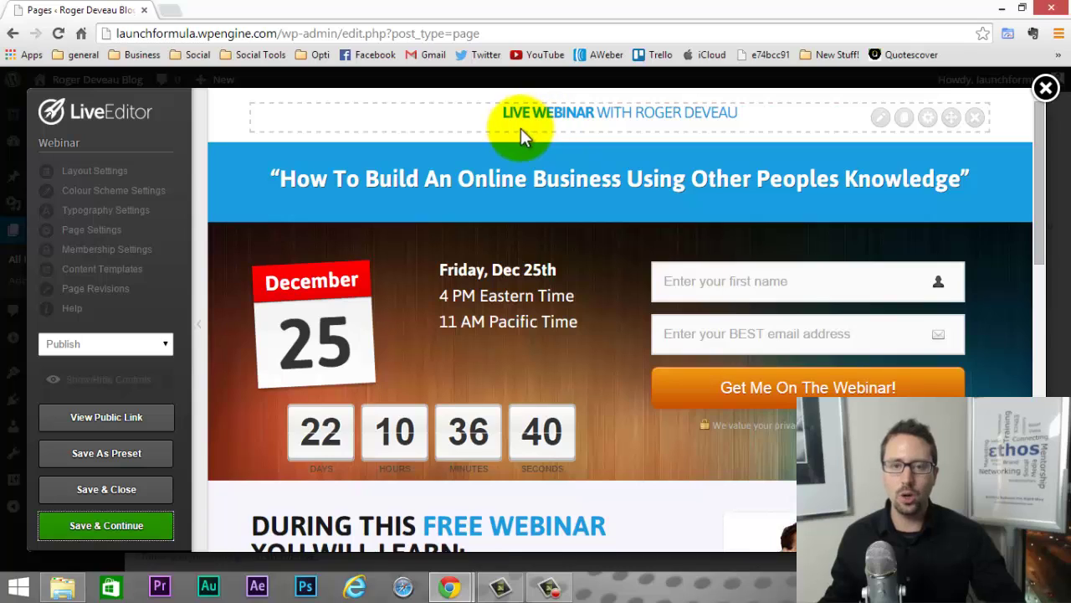
View the published /webinar/ page in a new tab, scroll through it, then close that tab.
{"action": "left_click", "coordinate": [112, 425]}
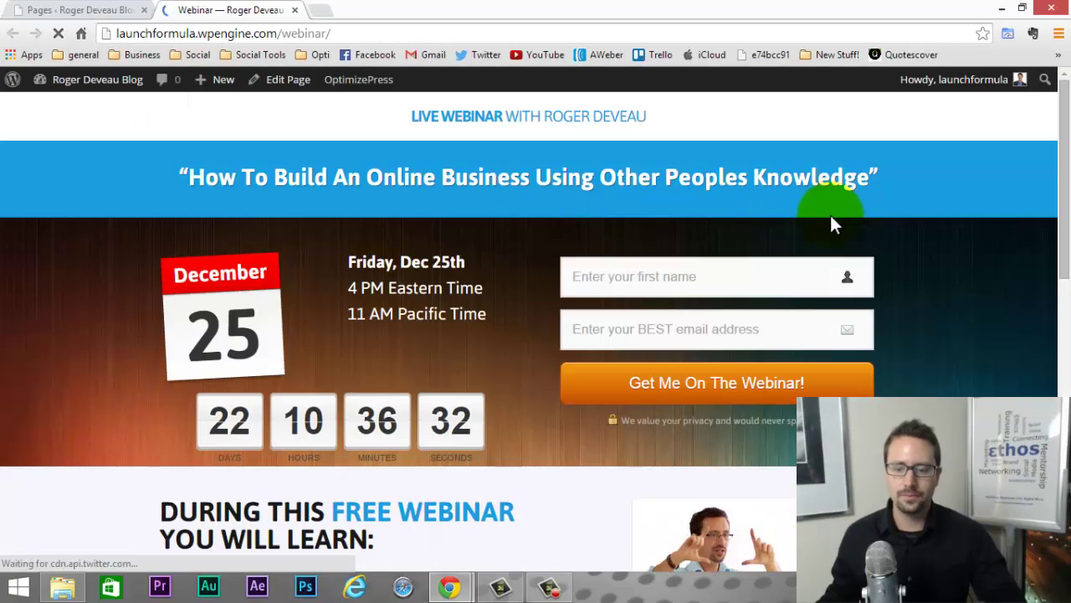
{"action": "left_click_drag", "start_coordinate": [1063, 172], "coordinate": [1063, 409]}
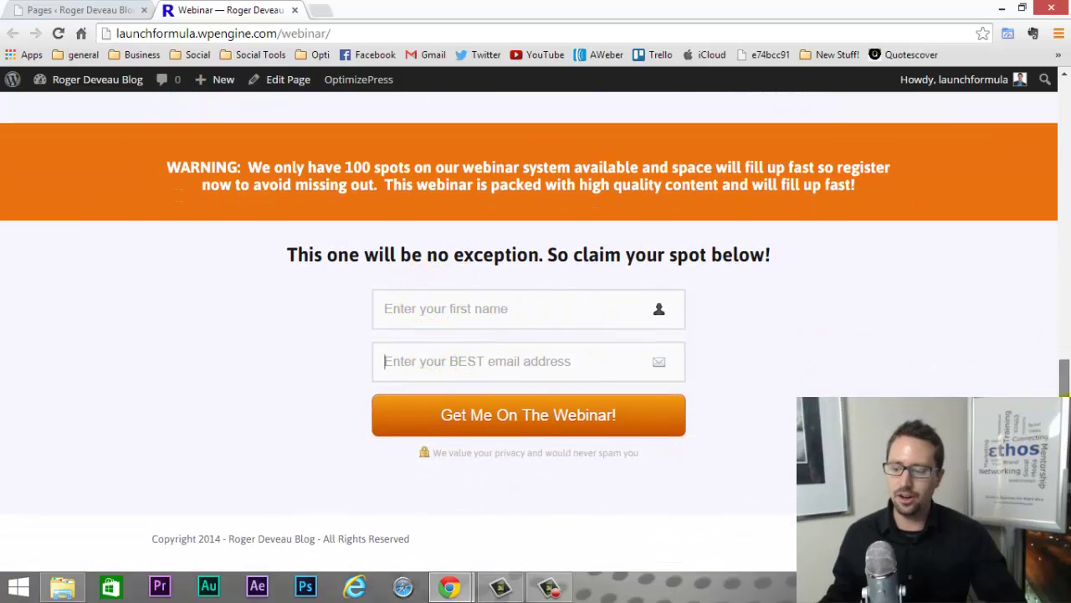
{"action": "scroll", "coordinate": [683, 234], "scroll_direction": "up", "scroll_amount": 15}
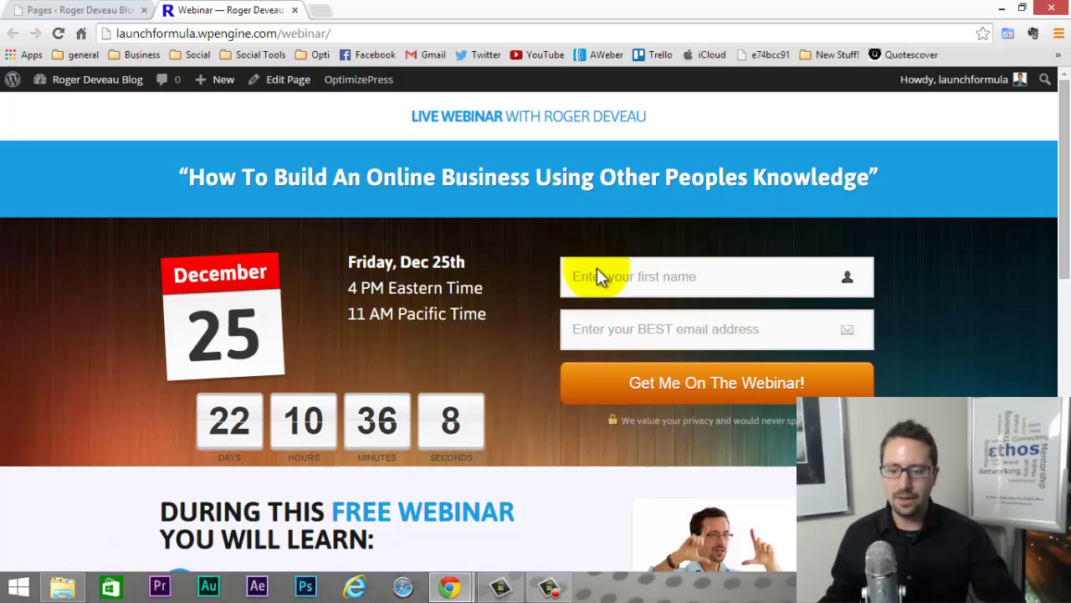
{"action": "left_click", "coordinate": [294, 11]}
{"action": "scroll", "coordinate": [576, 350], "scroll_direction": "down", "scroll_amount": 1}
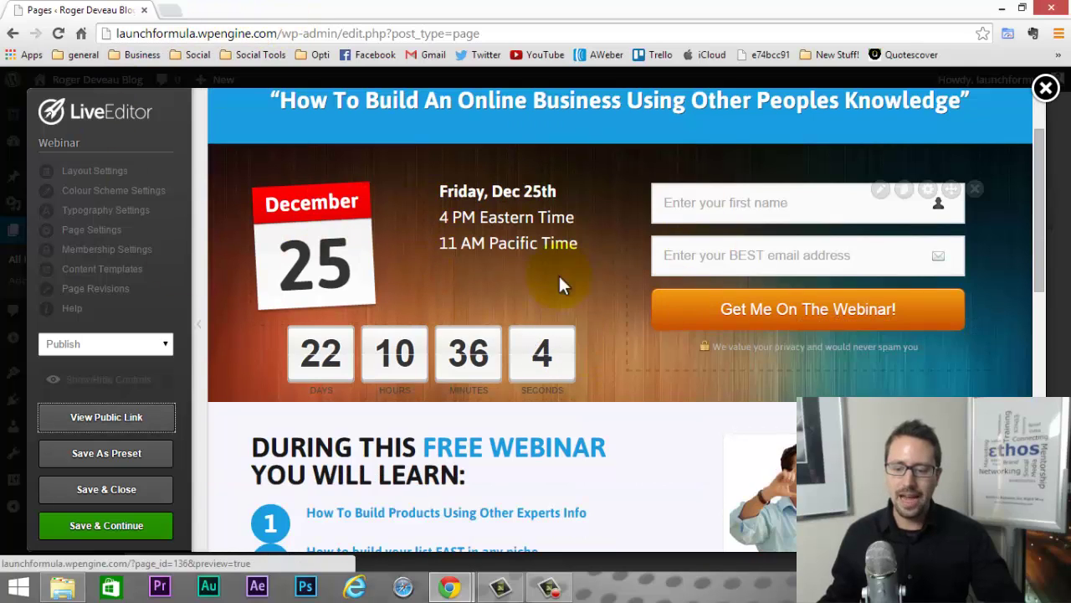
Bring back the Add Element and Add New Row controls around the date, countdown and optin form.
{"action": "scroll", "coordinate": [586, 306], "scroll_direction": "up", "scroll_amount": 1}
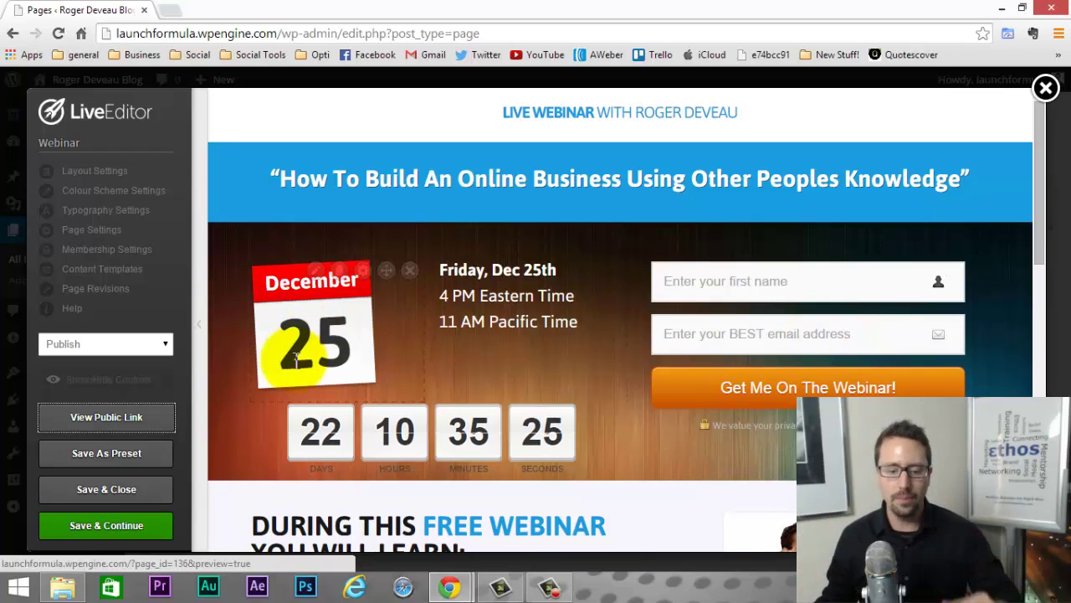
{"action": "scroll", "coordinate": [267, 362], "scroll_direction": "down", "scroll_amount": 1}
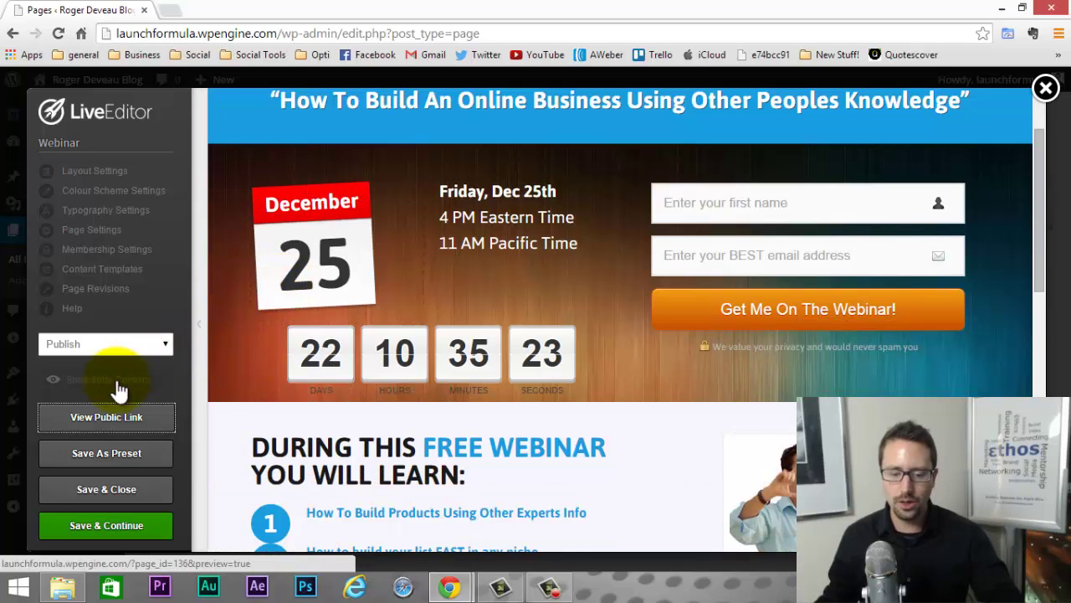
{"action": "left_click", "coordinate": [111, 382]}
{"action": "scroll", "coordinate": [737, 330], "scroll_direction": "down", "scroll_amount": 3}
Add an OverlayOptimizer popup element below the signup form.
{"action": "scroll", "coordinate": [750, 331], "scroll_direction": "down", "scroll_amount": 2}
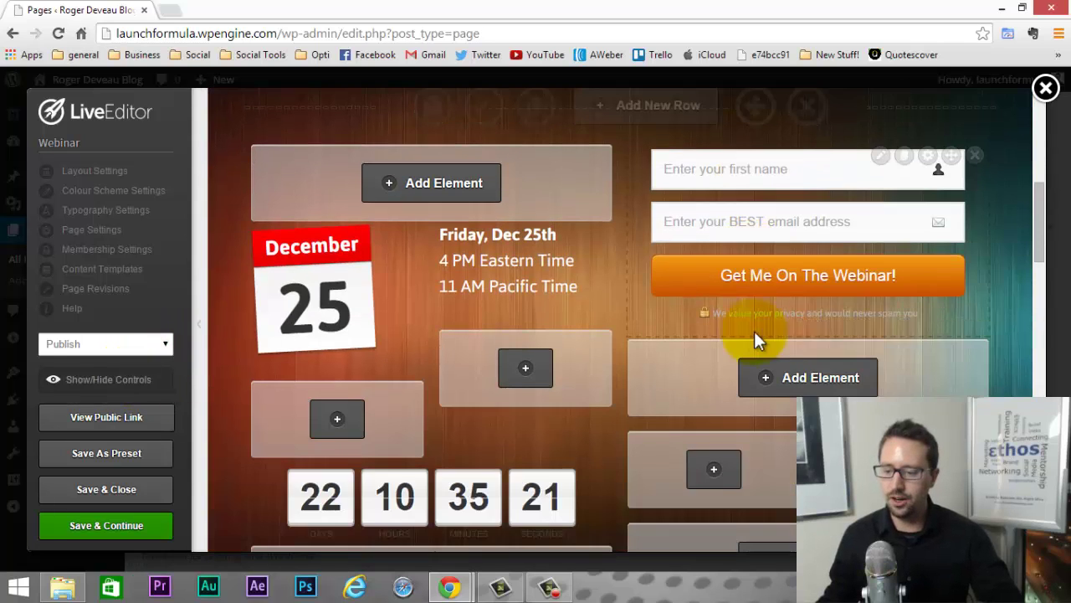
{"action": "left_click", "coordinate": [818, 377]}
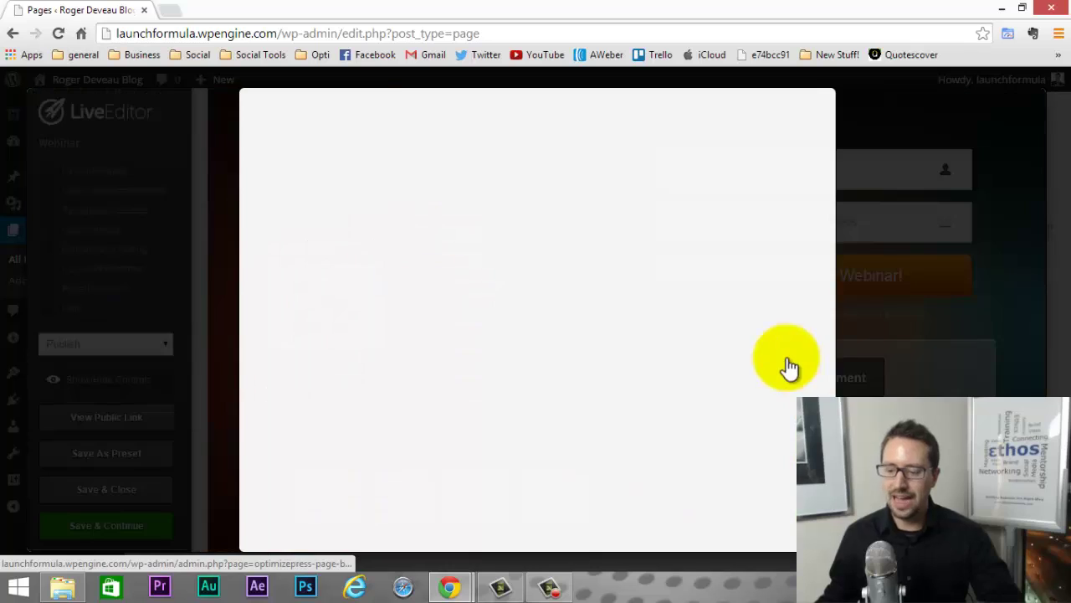
{"action": "type", "text": "cou"}
{"action": "double_click", "coordinate": [269, 237]}
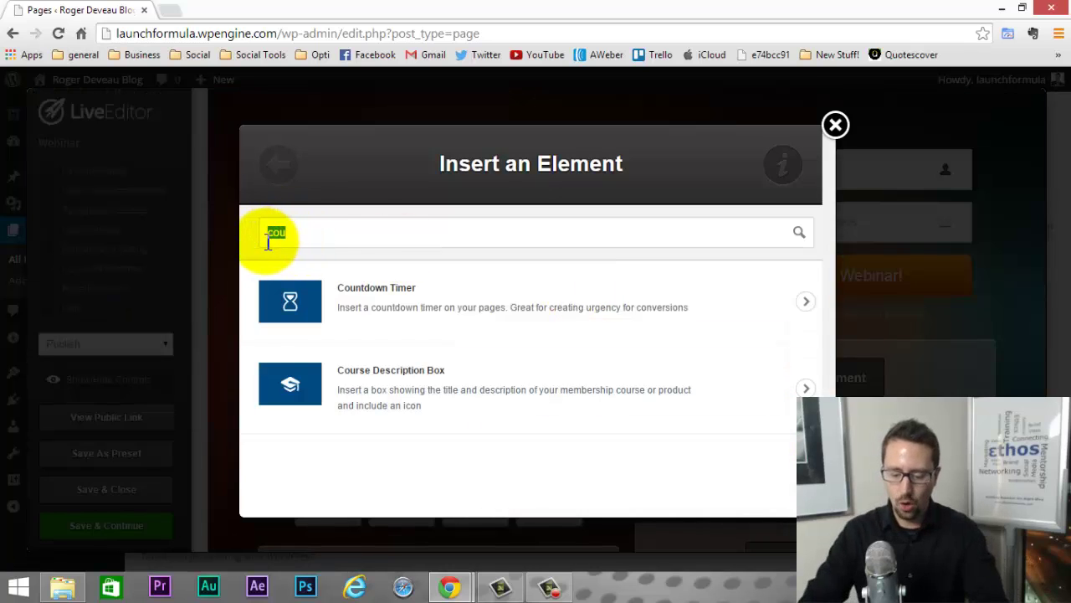
{"action": "key", "text": "BackSpace"}
{"action": "type", "text": "over"}
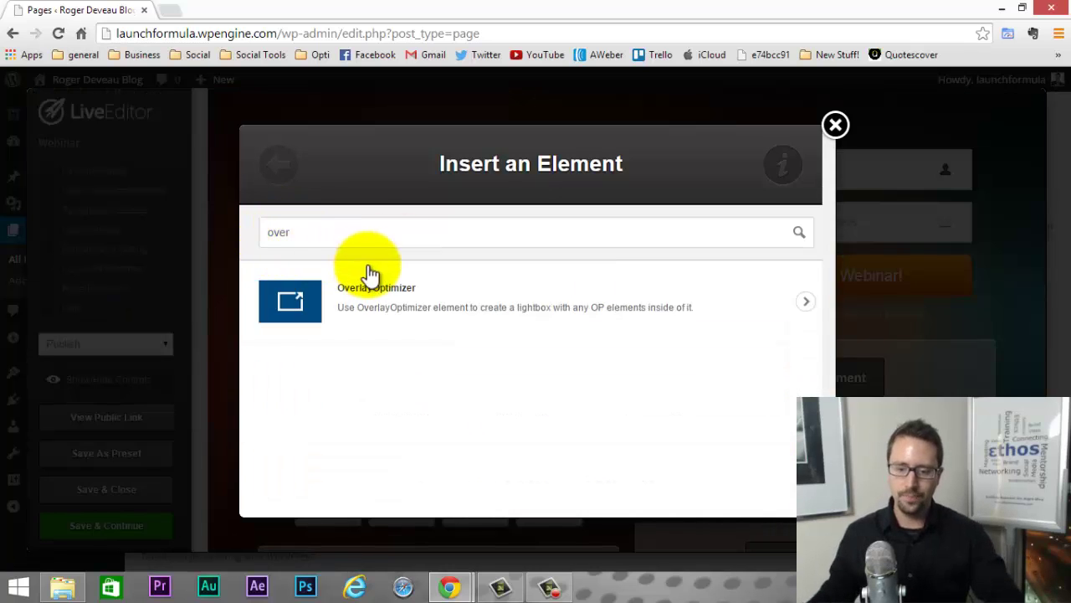
{"action": "left_click", "coordinate": [377, 305]}
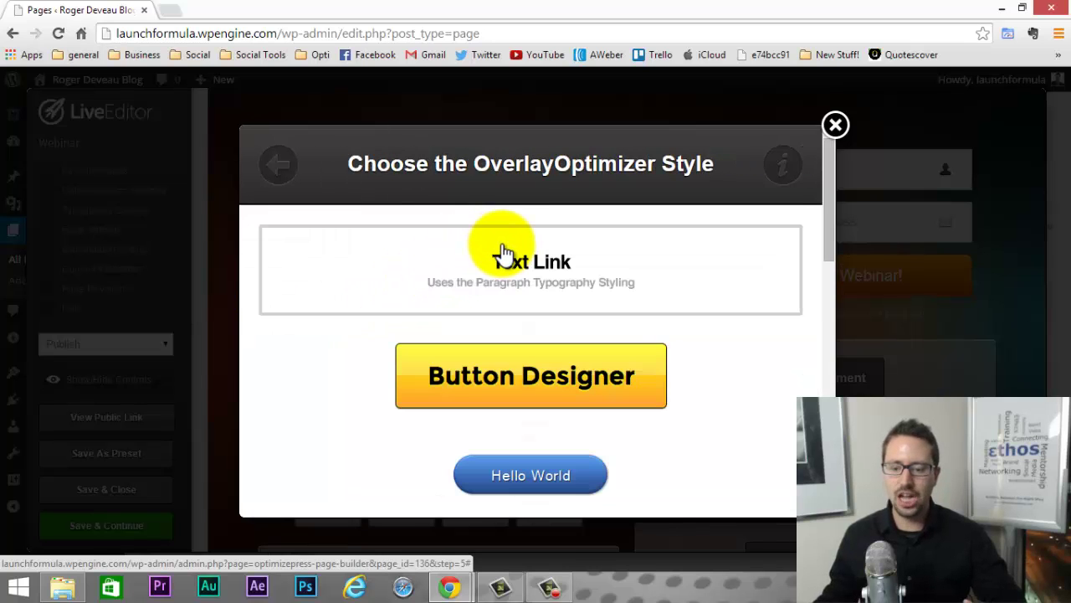
{"action": "scroll", "coordinate": [502, 254], "scroll_direction": "down", "scroll_amount": 6}
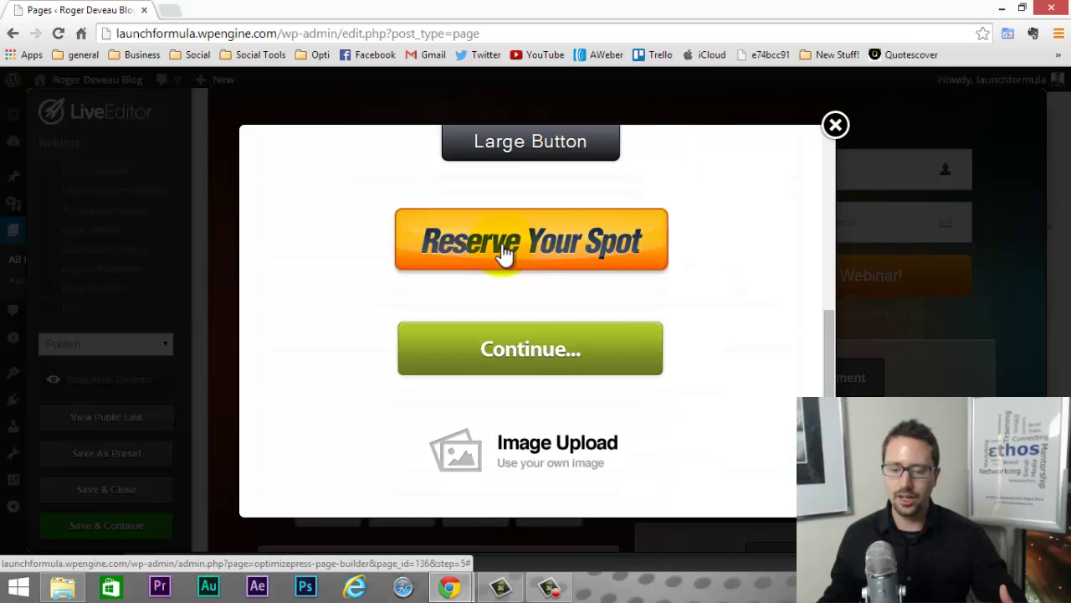
{"action": "scroll", "coordinate": [502, 251], "scroll_direction": "up", "scroll_amount": 2}
{"action": "scroll", "coordinate": [510, 248], "scroll_direction": "down", "scroll_amount": 1}
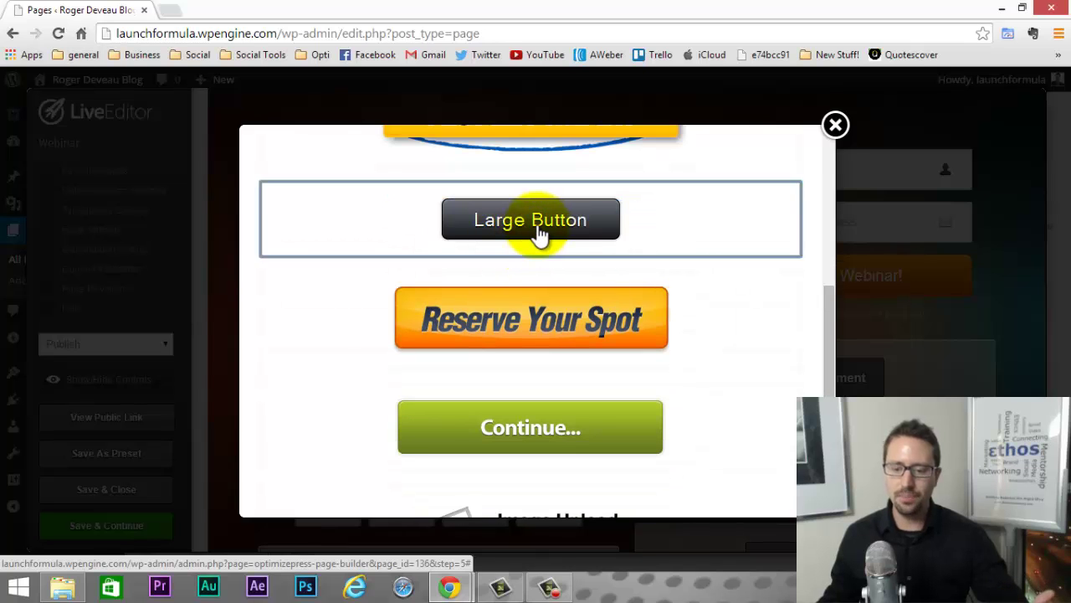
Insert a Large, Light Blue, Normal-border button reading 'Get Me On That Webinar!' and open its popup content.
{"action": "left_click", "coordinate": [540, 233]}
{"action": "left_click", "coordinate": [304, 265]}
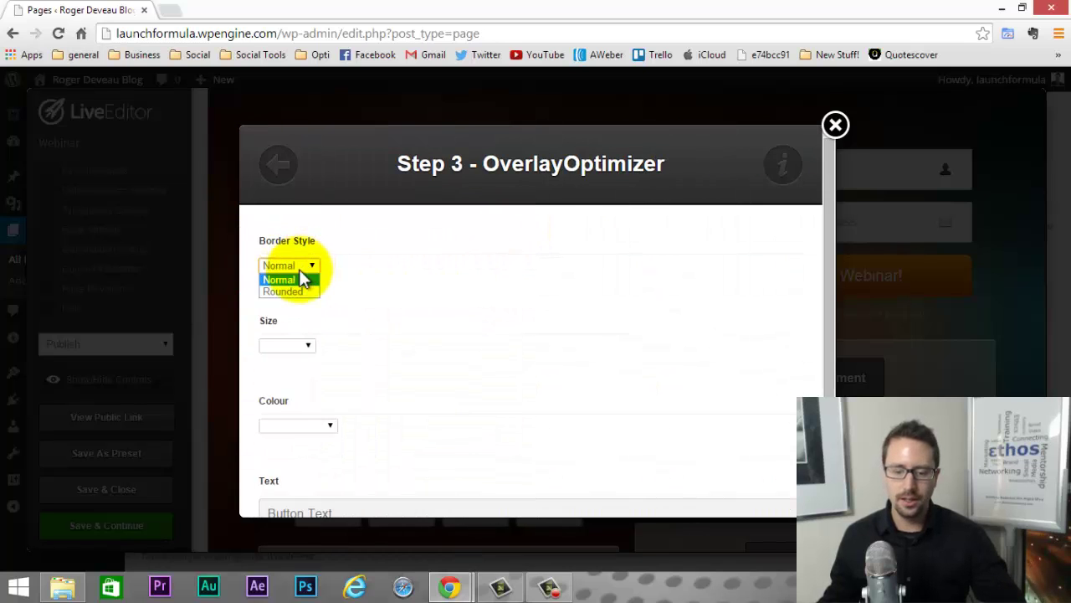
{"action": "key", "text": "Down"}
{"action": "left_click", "coordinate": [352, 295]}
{"action": "left_click", "coordinate": [307, 346]}
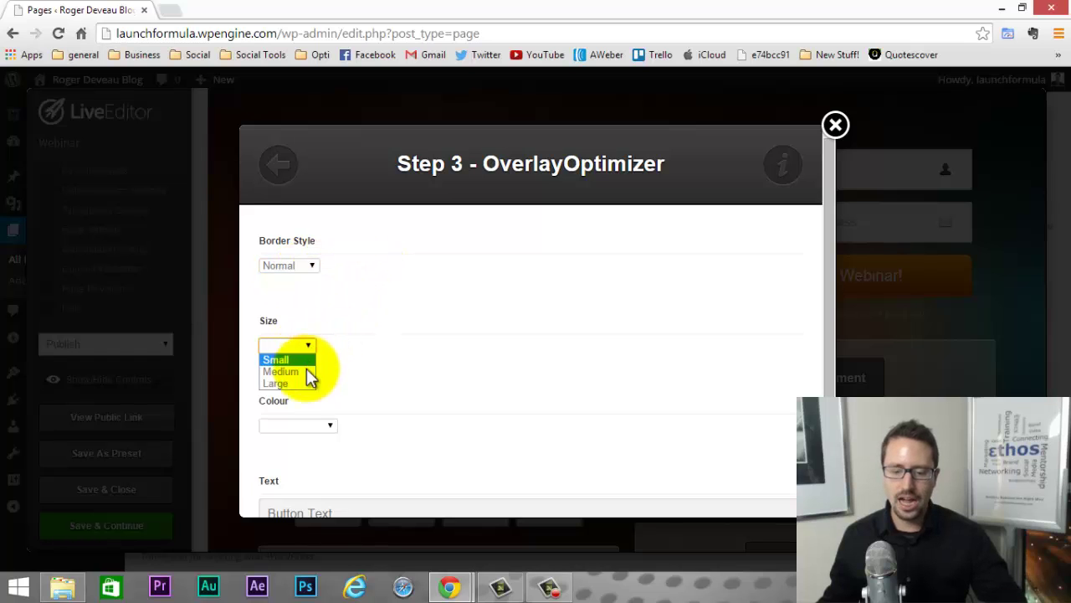
{"action": "left_click", "coordinate": [306, 385]}
{"action": "scroll", "coordinate": [347, 376], "scroll_direction": "down", "scroll_amount": 1}
{"action": "left_click", "coordinate": [329, 345]}
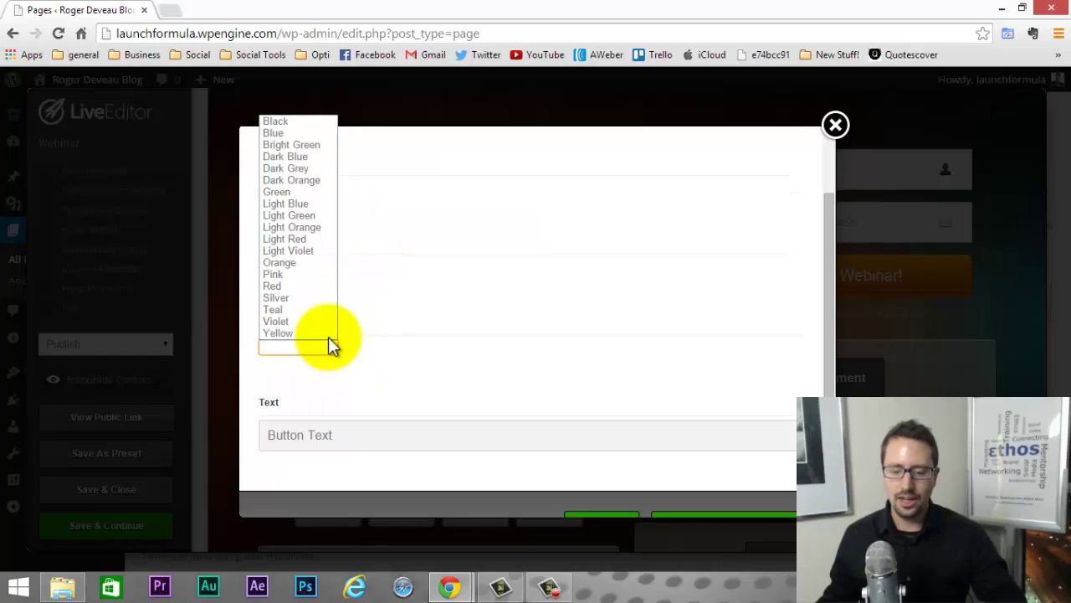
{"action": "left_click", "coordinate": [310, 205]}
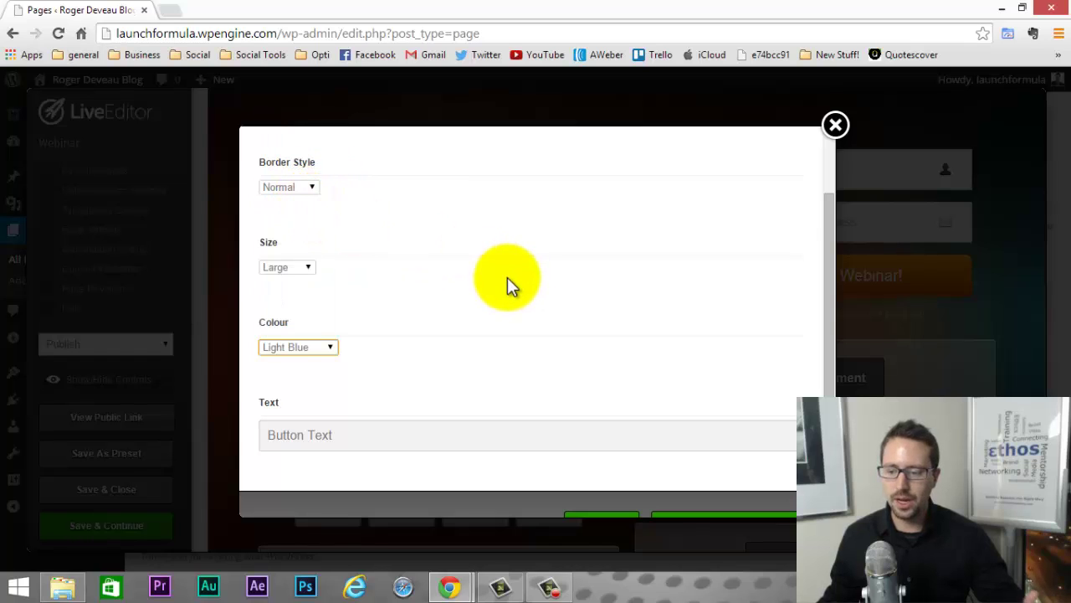
{"action": "scroll", "coordinate": [507, 278], "scroll_direction": "down", "scroll_amount": 1}
{"action": "left_click_drag", "start_coordinate": [335, 382], "coordinate": [242, 389]}
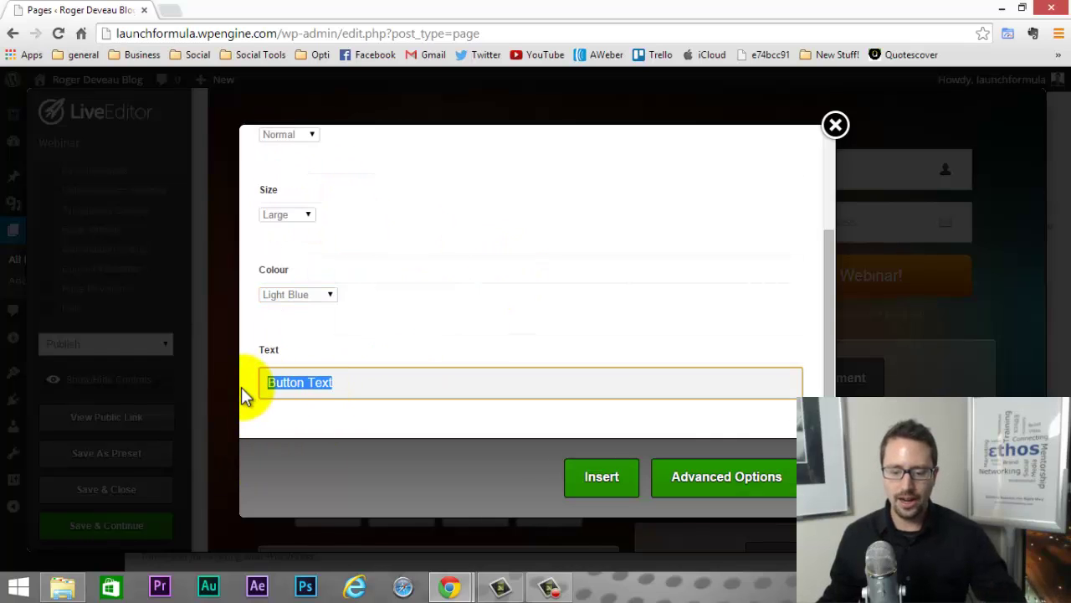
{"action": "type", "text": "Get "}
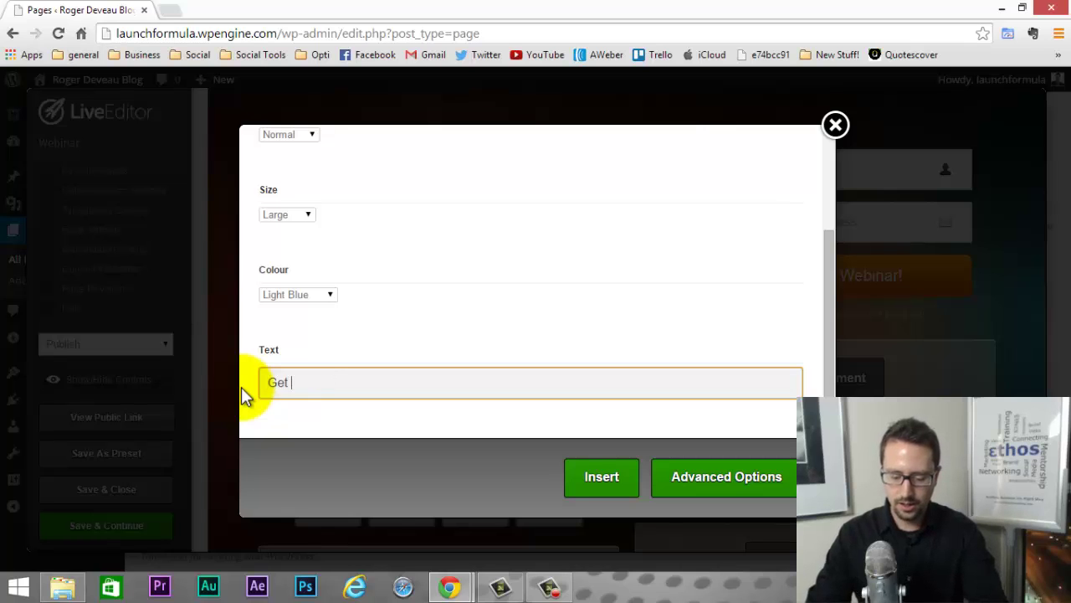
{"action": "type", "text": "Me On That Webinar!"}
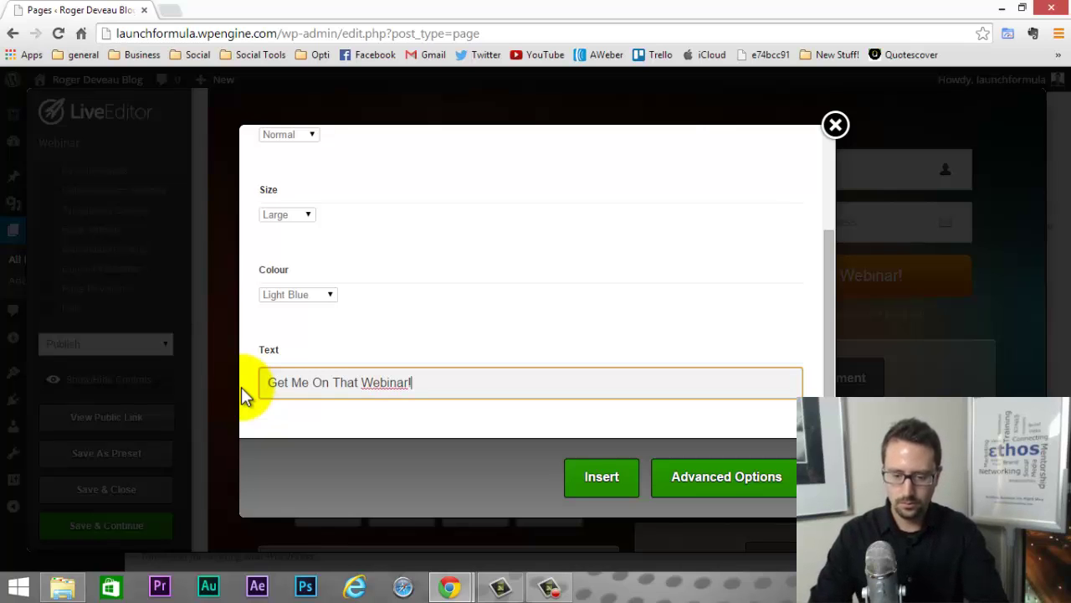
{"action": "left_click", "coordinate": [617, 491]}
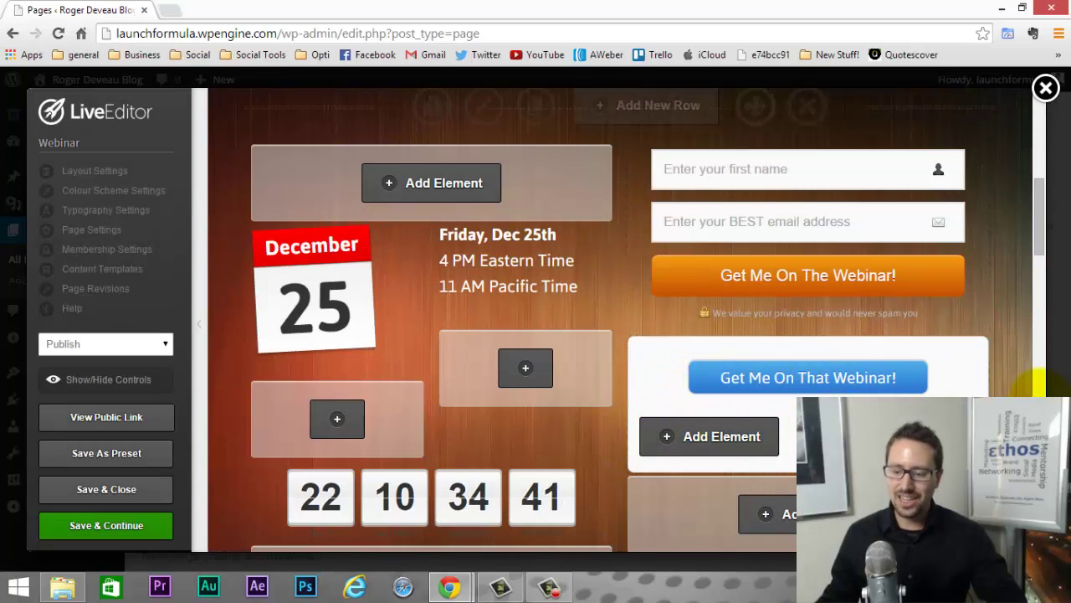
{"action": "left_click", "coordinate": [722, 440]}
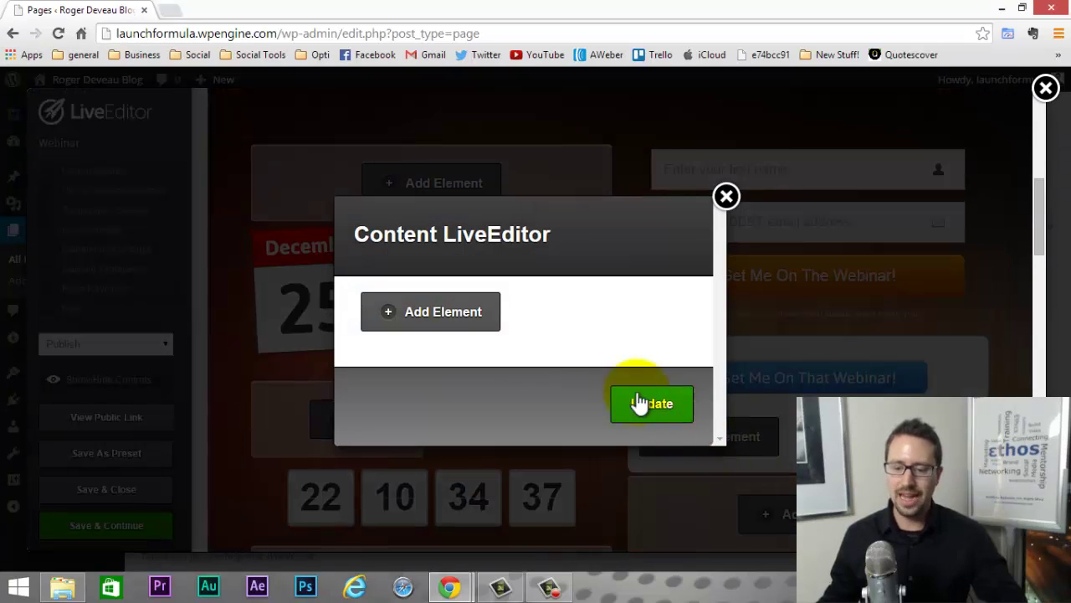
Add an Optin Box inside the popup using the style with name and email fields.
{"action": "left_click", "coordinate": [445, 312]}
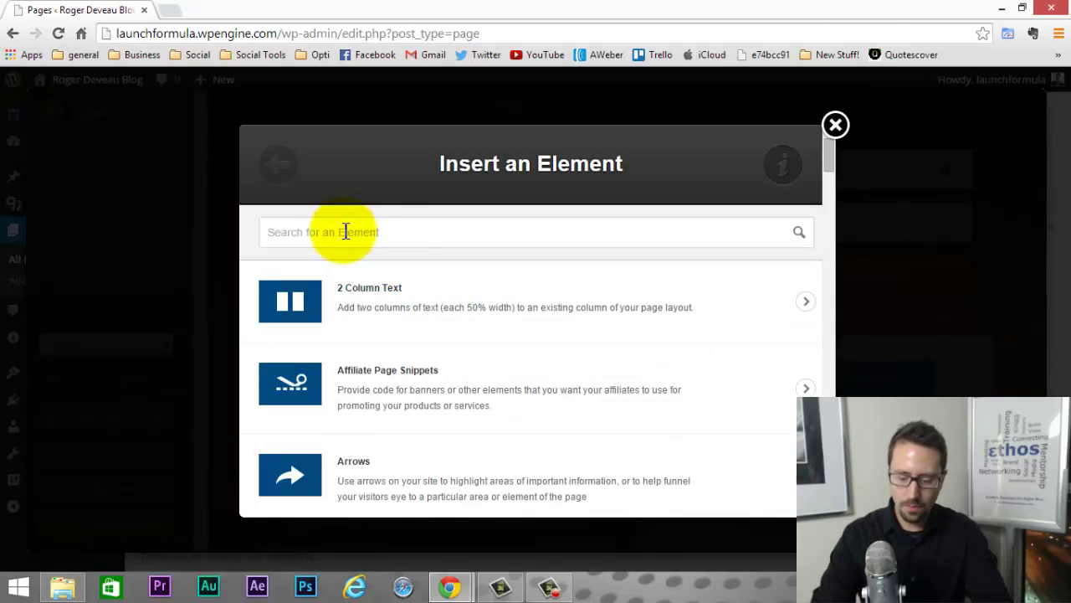
{"action": "type", "text": "opt"}
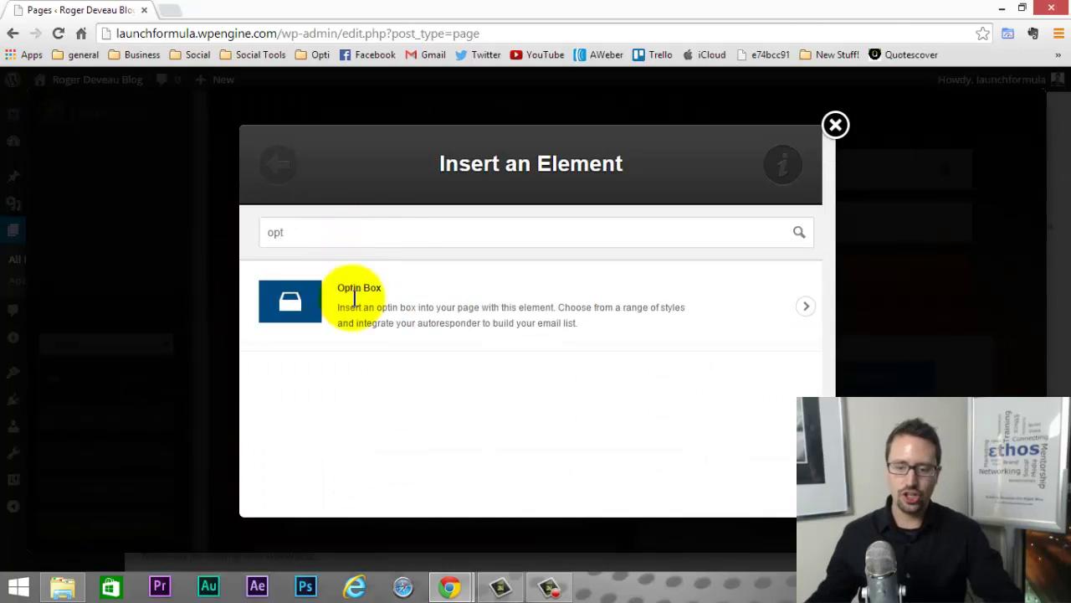
{"action": "left_click", "coordinate": [398, 316]}
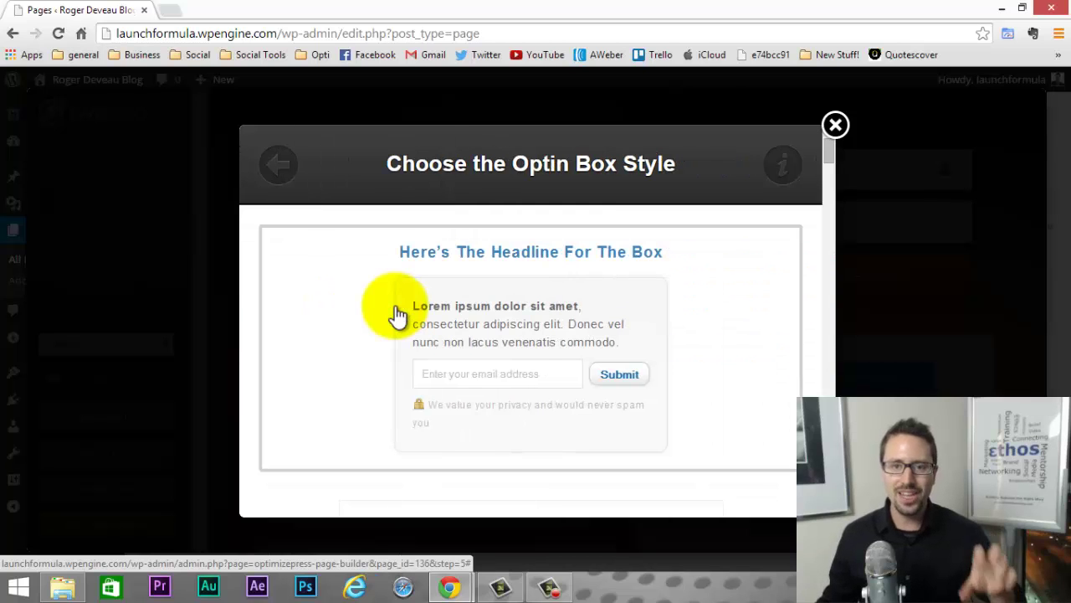
{"action": "scroll", "coordinate": [715, 314], "scroll_direction": "down", "scroll_amount": 7}
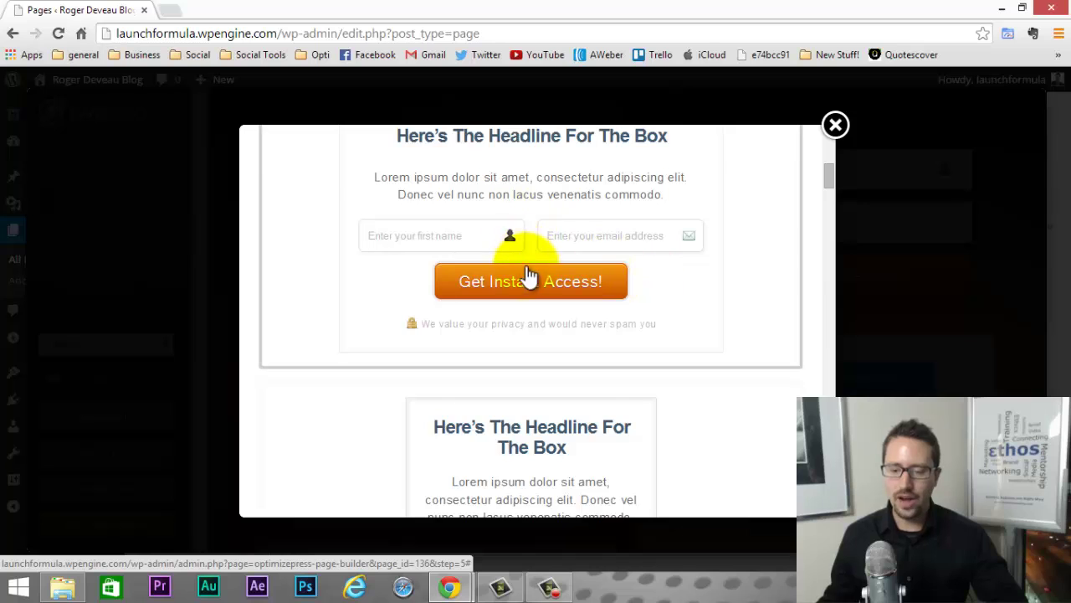
{"action": "scroll", "coordinate": [605, 349], "scroll_direction": "up", "scroll_amount": 1}
{"action": "scroll", "coordinate": [646, 306], "scroll_direction": "down", "scroll_amount": 5}
{"action": "scroll", "coordinate": [651, 303], "scroll_direction": "down", "scroll_amount": 5}
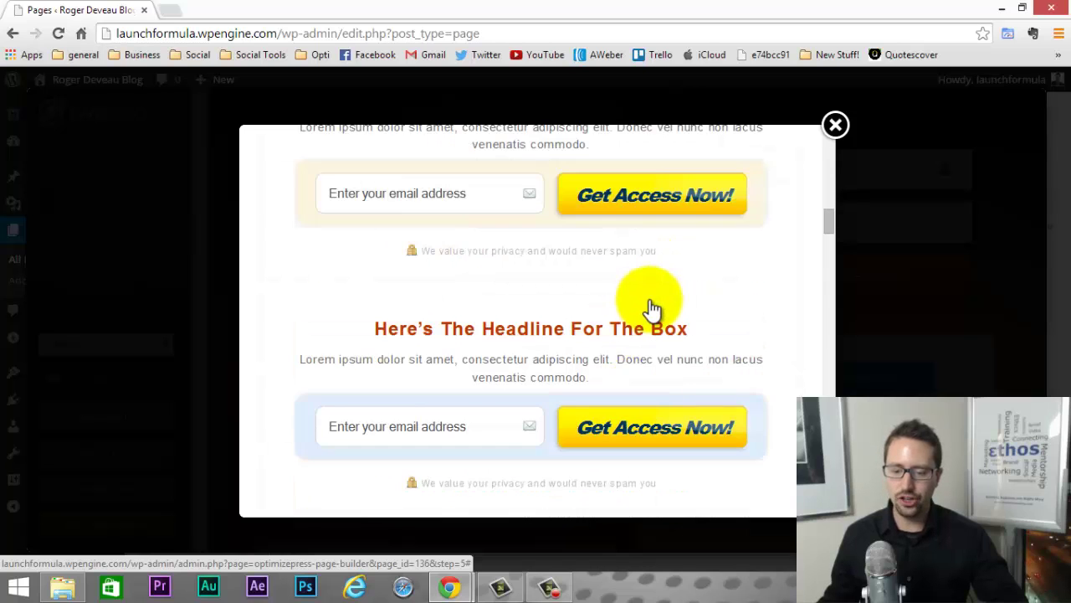
{"action": "left_click_drag", "start_coordinate": [825, 240], "coordinate": [820, 176]}
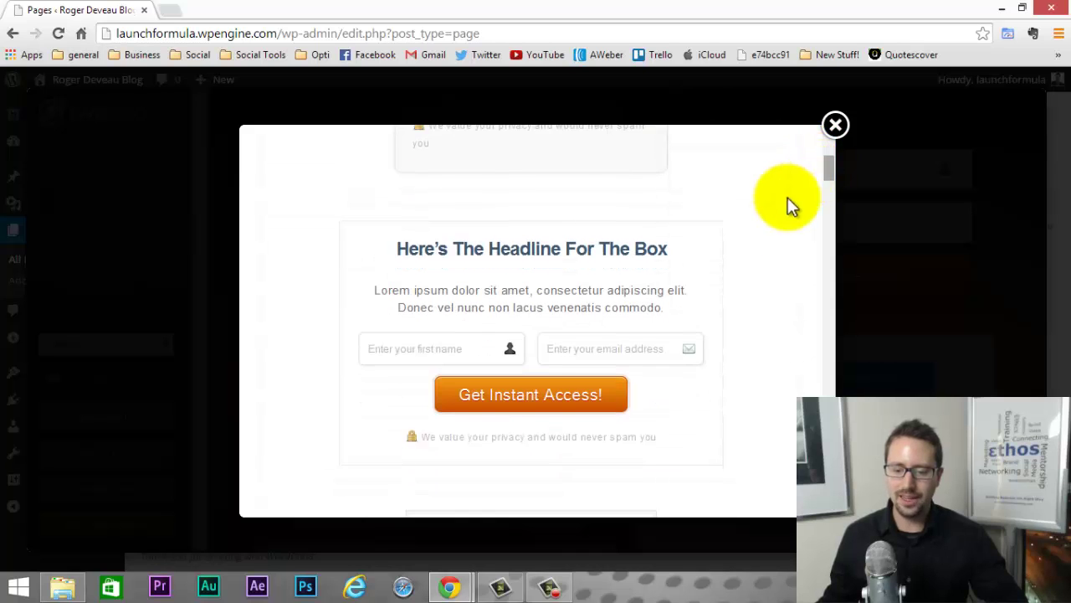
{"action": "left_click", "coordinate": [546, 308]}
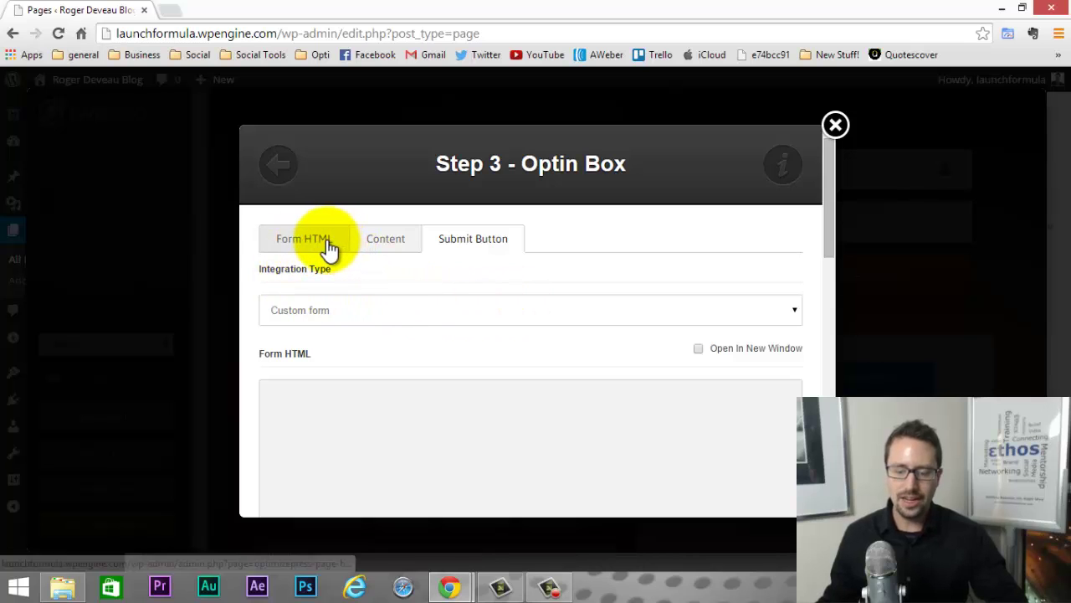
Connect the optin form to AWeber's Live Training mailing list.
{"action": "left_click", "coordinate": [327, 243]}
{"action": "scroll", "coordinate": [367, 289], "scroll_direction": "down", "scroll_amount": 1}
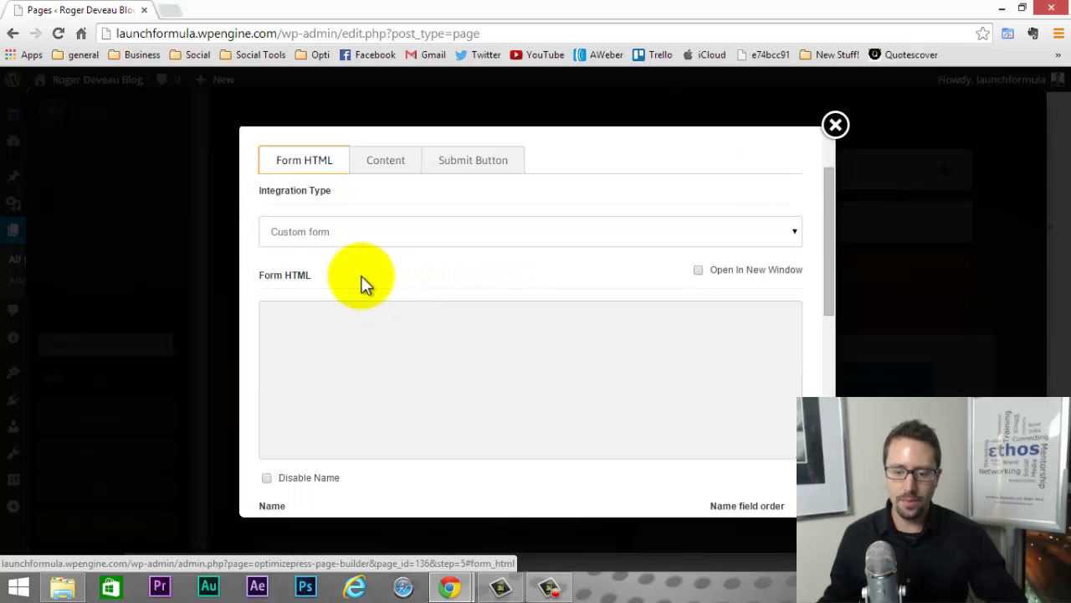
{"action": "left_click", "coordinate": [799, 220]}
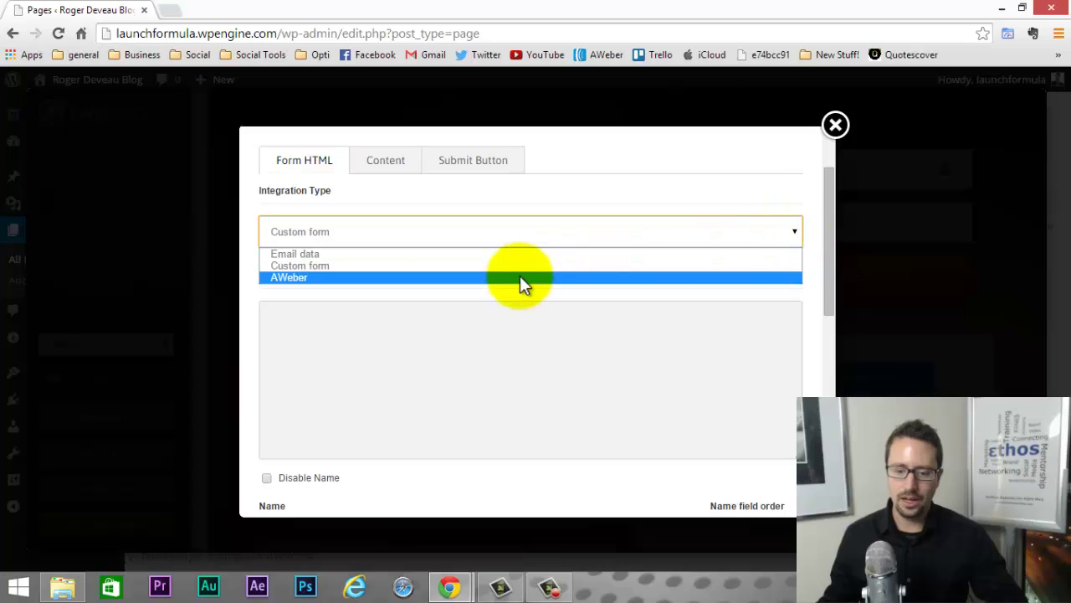
{"action": "left_click", "coordinate": [520, 277]}
{"action": "left_click", "coordinate": [798, 317]}
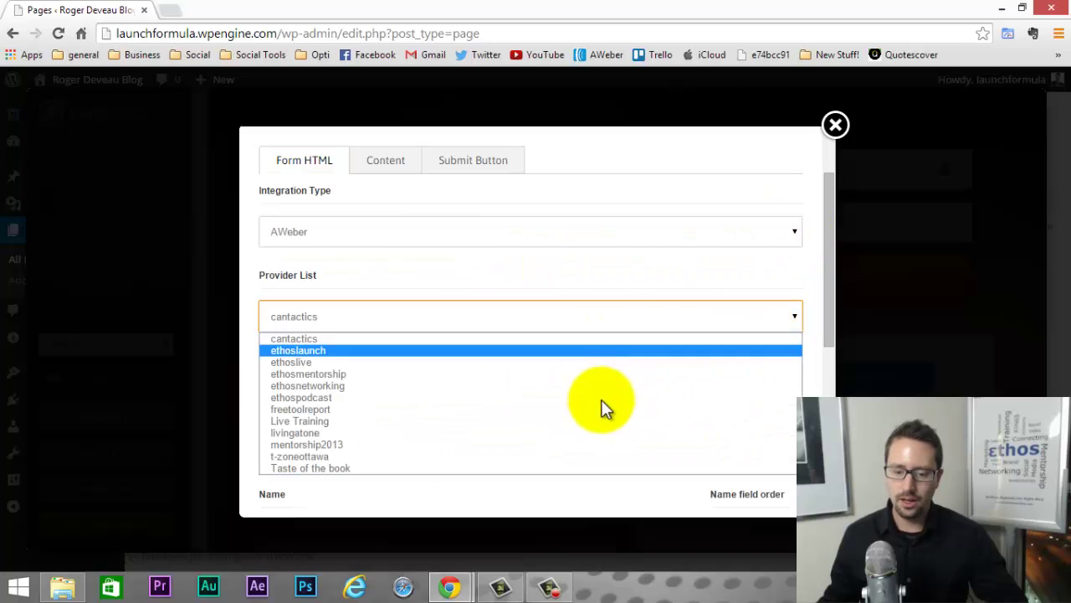
{"action": "left_click", "coordinate": [531, 421]}
Set the name field's order to 1 and the email field's order to 2.
{"action": "scroll", "coordinate": [498, 394], "scroll_direction": "down", "scroll_amount": 1}
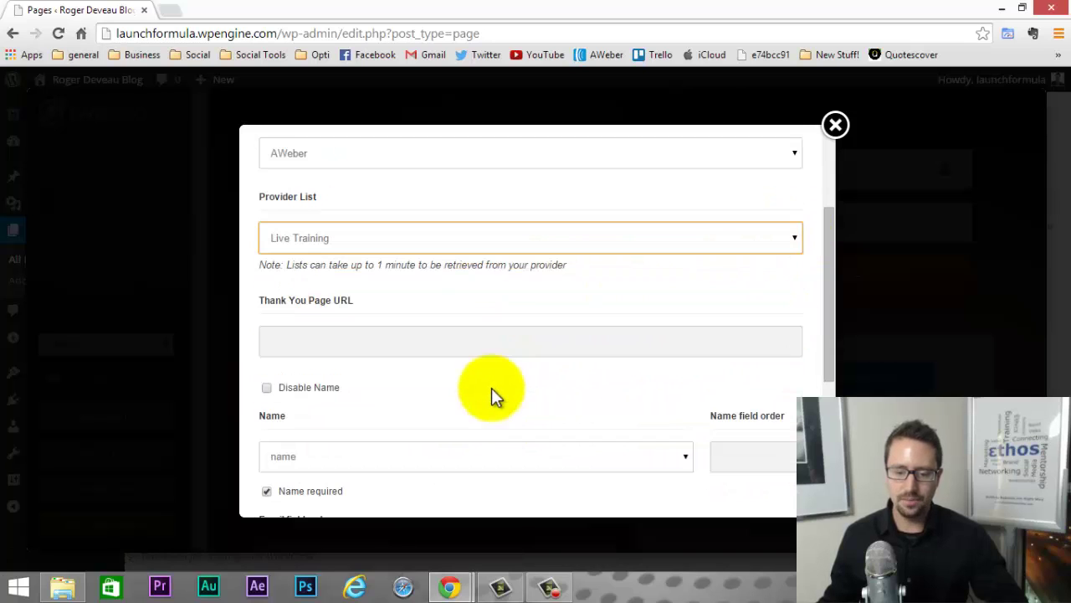
{"action": "left_click", "coordinate": [351, 341]}
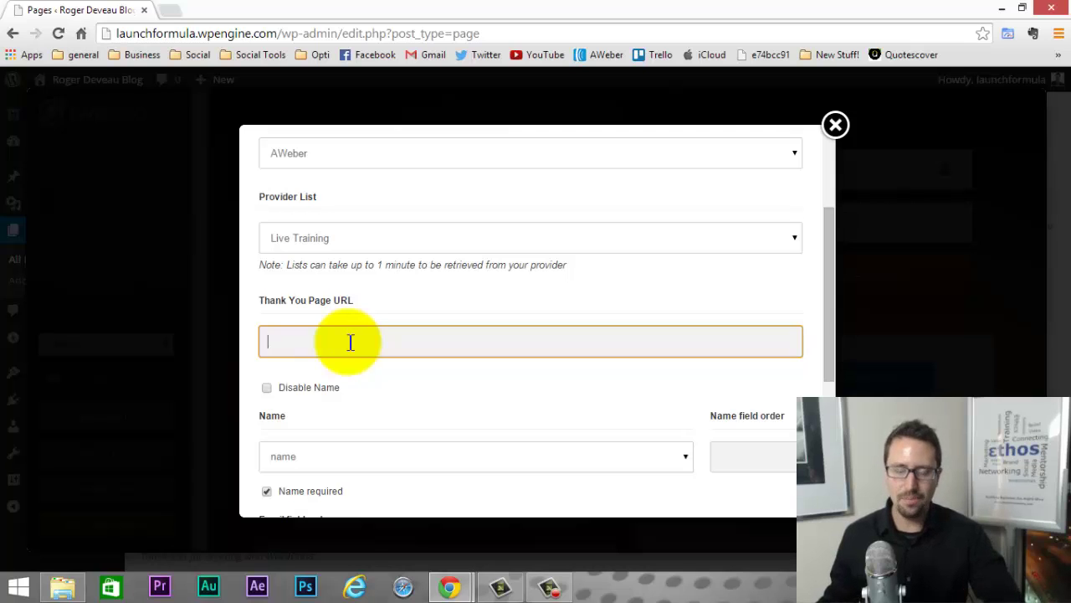
{"action": "scroll", "coordinate": [351, 343], "scroll_direction": "down", "scroll_amount": 1}
{"action": "scroll", "coordinate": [519, 372], "scroll_direction": "down", "scroll_amount": 1}
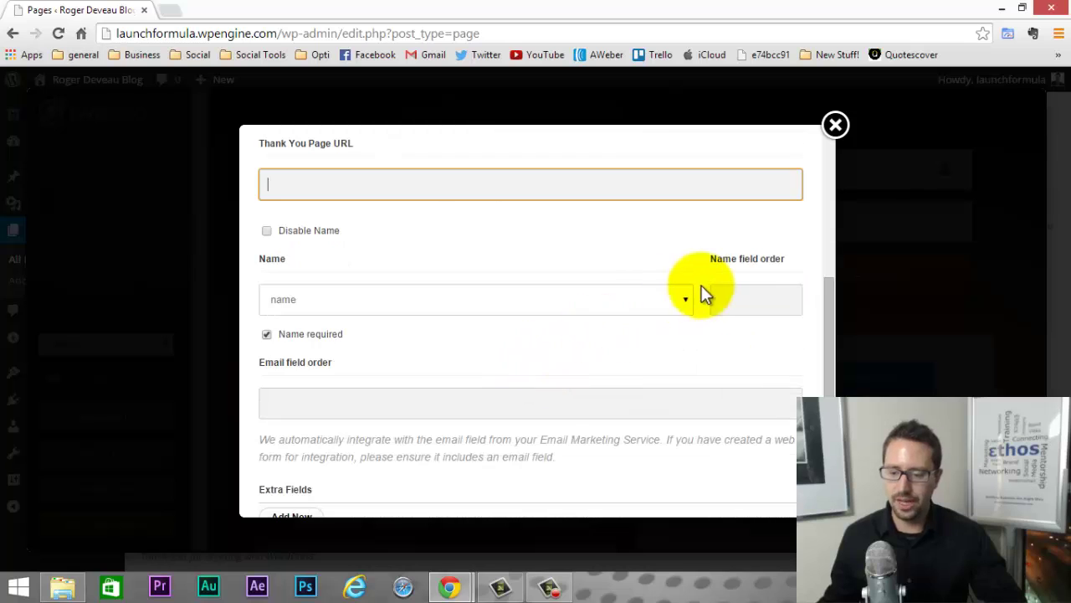
{"action": "left_click", "coordinate": [726, 295]}
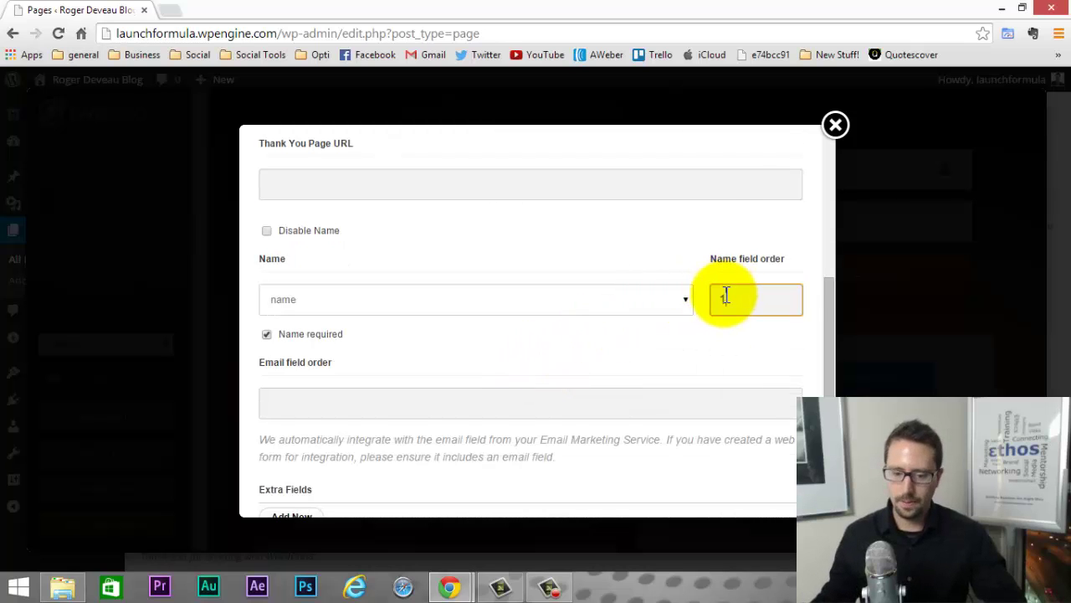
{"action": "scroll", "coordinate": [455, 306], "scroll_direction": "down", "scroll_amount": 1}
{"action": "left_click", "coordinate": [421, 315]}
{"action": "type", "text": "2"}
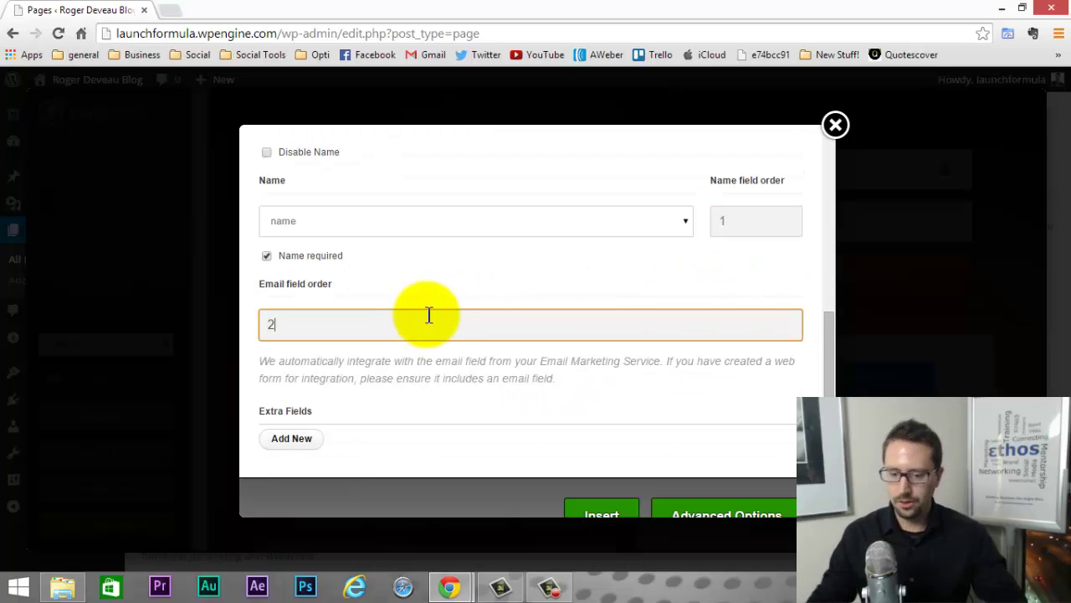
{"action": "scroll", "coordinate": [466, 321], "scroll_direction": "down", "scroll_amount": 1}
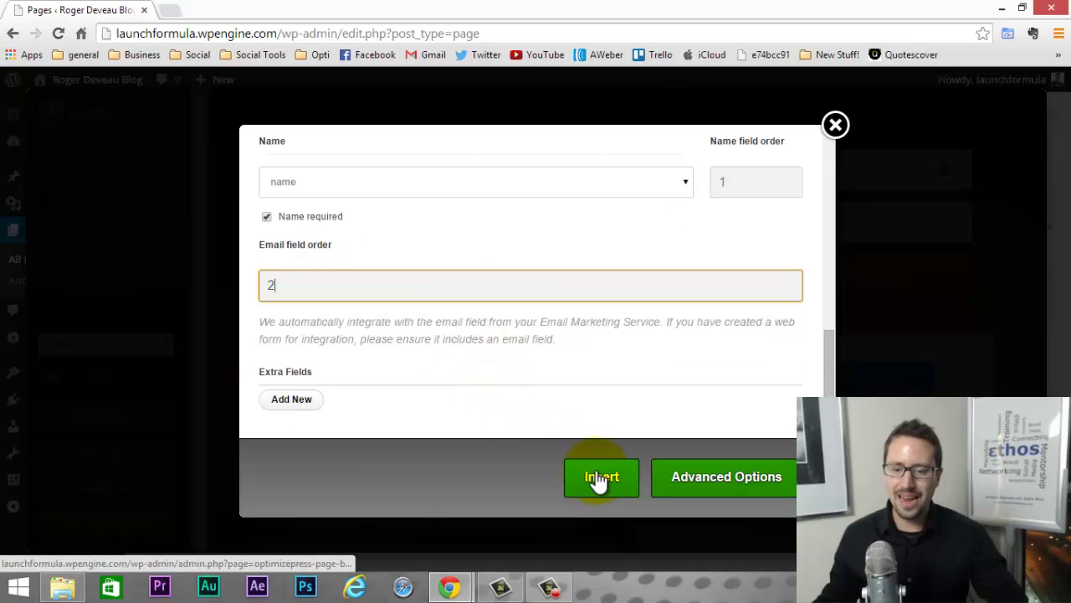
{"action": "scroll", "coordinate": [528, 344], "scroll_direction": "up", "scroll_amount": 5}
Head the optin box 'Almost There!', delete the Lorem ipsum paragraph, and insert it into the popup.
{"action": "left_click", "coordinate": [386, 243]}
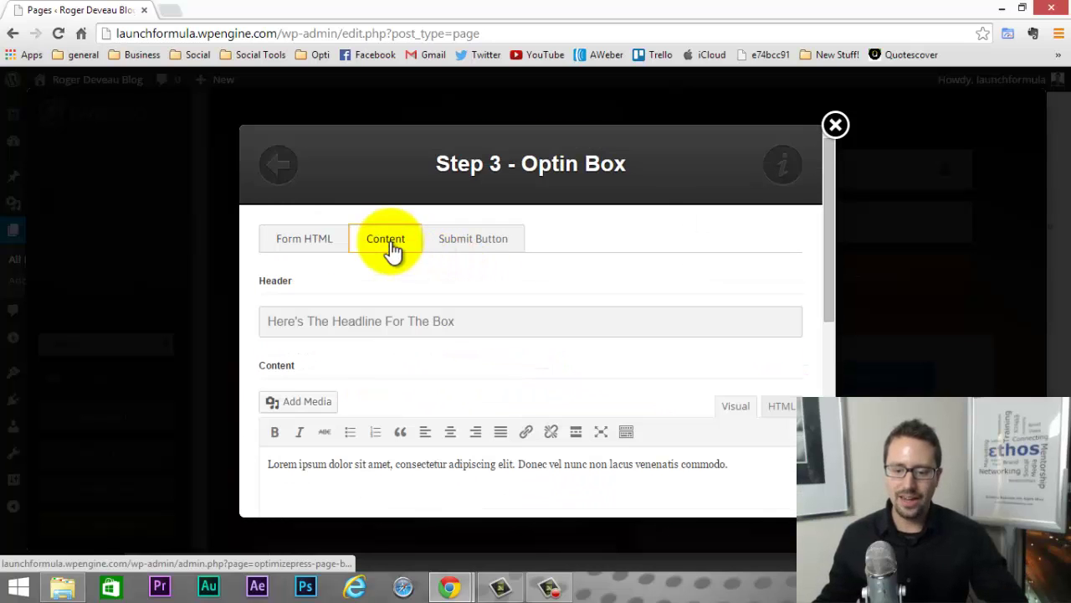
{"action": "left_click_drag", "start_coordinate": [478, 321], "coordinate": [271, 330]}
{"action": "type", "text": "Al"}
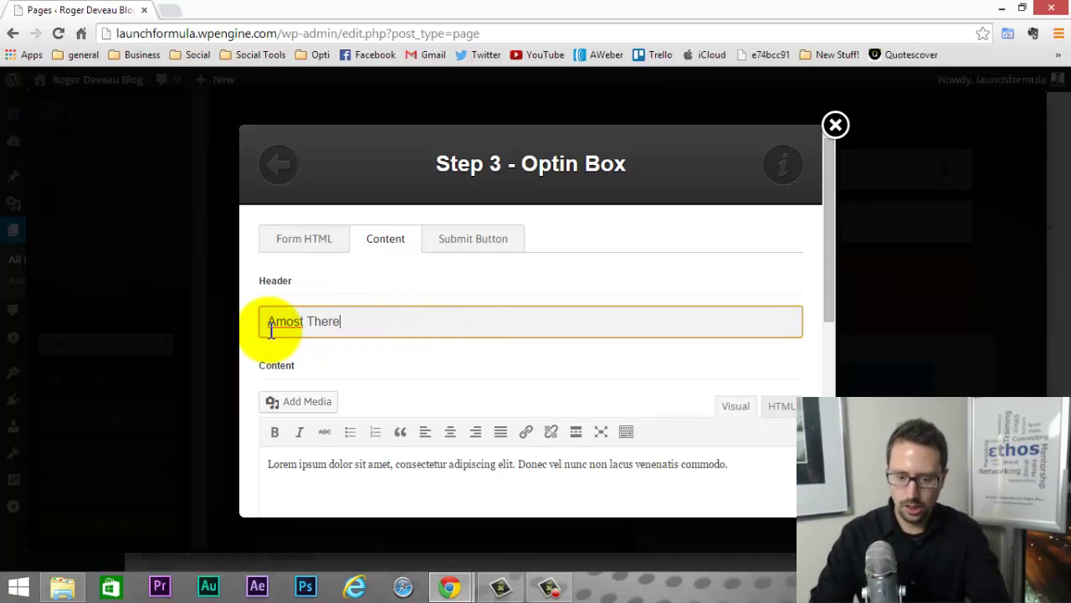
{"action": "type", "text": "most There!"}
{"action": "left_click", "coordinate": [278, 322]}
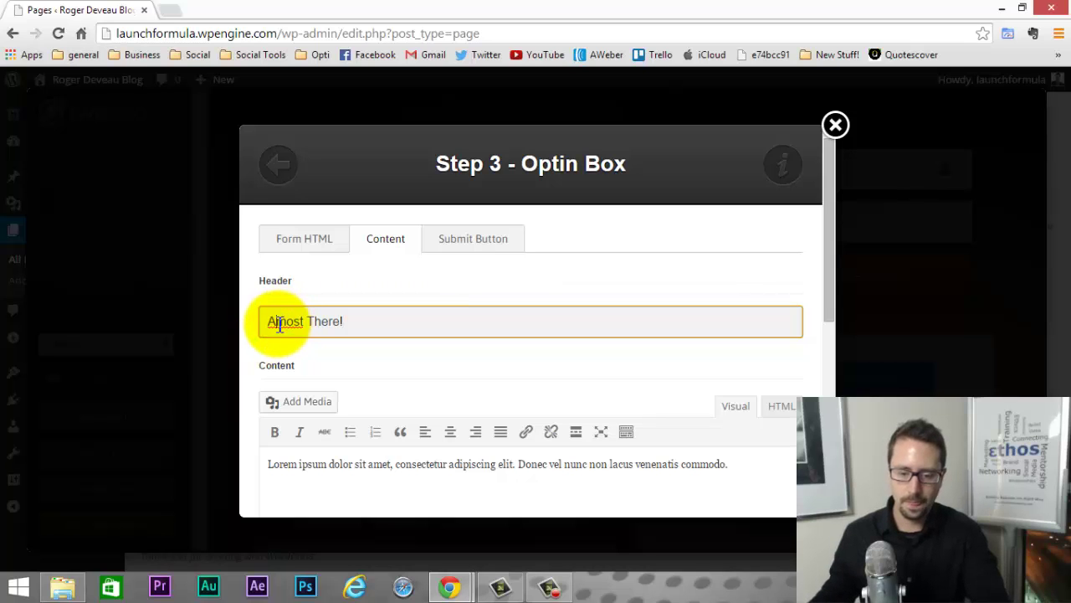
{"action": "type", "text": "l"}
{"action": "scroll", "coordinate": [431, 358], "scroll_direction": "down", "scroll_amount": 2}
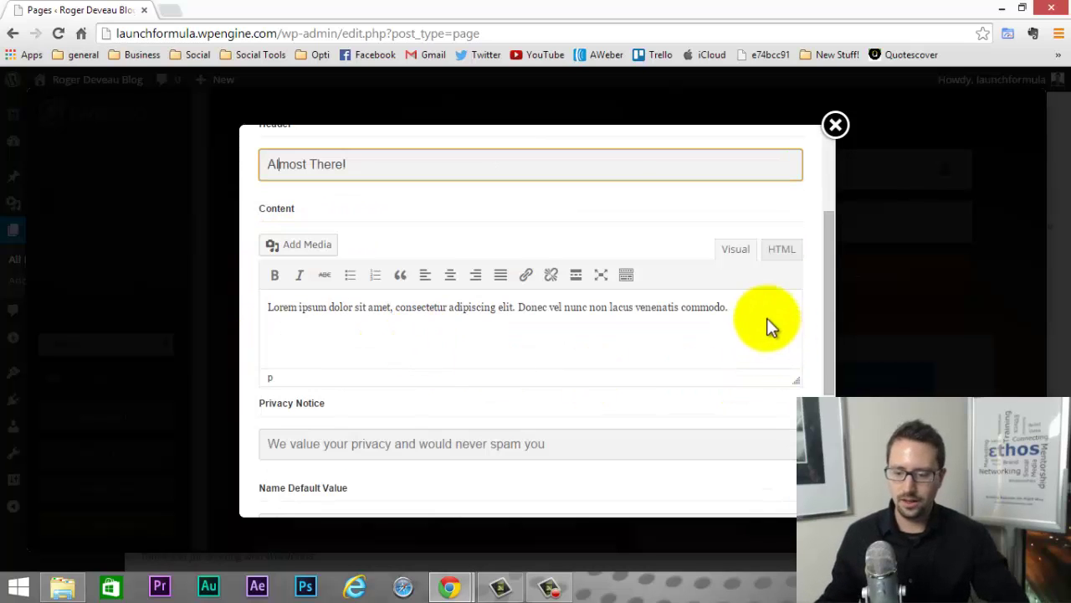
{"action": "left_click_drag", "start_coordinate": [767, 318], "coordinate": [254, 316]}
{"action": "key", "text": "BackSpace"}
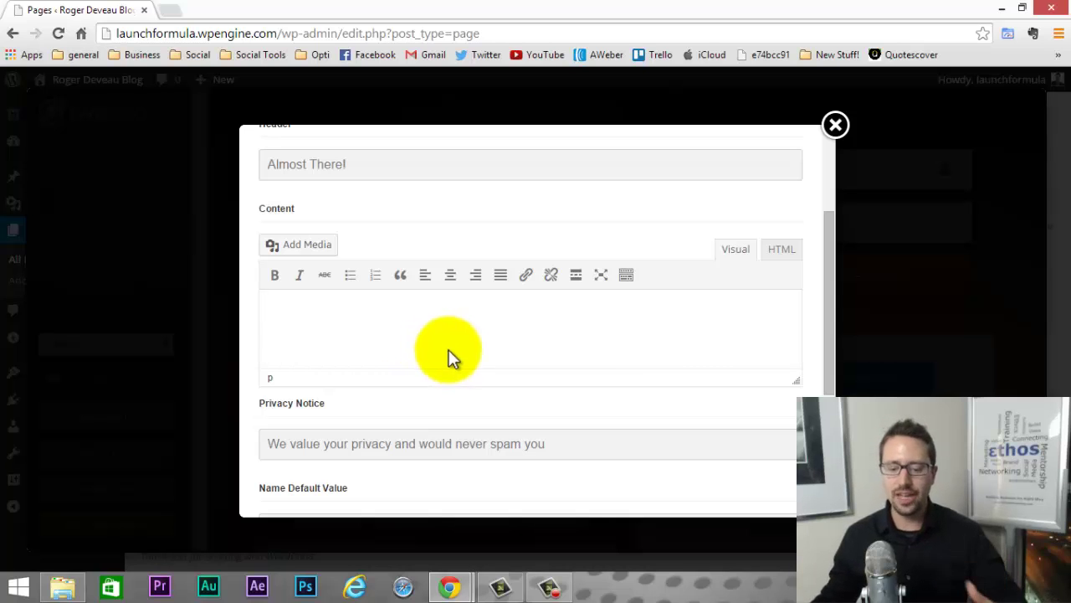
{"action": "scroll", "coordinate": [452, 356], "scroll_direction": "down", "scroll_amount": 5}
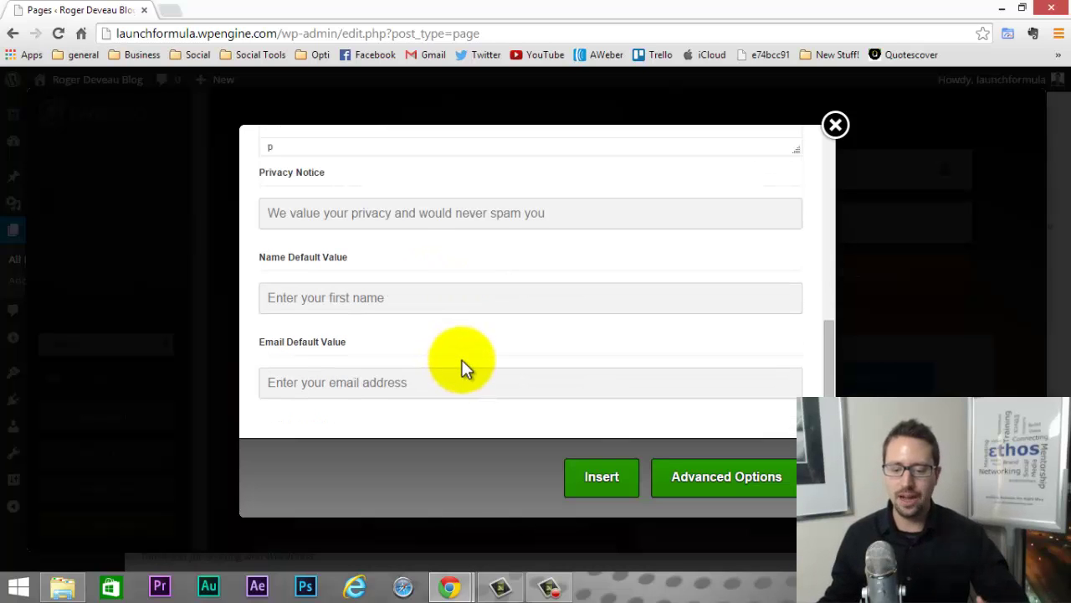
{"action": "left_click", "coordinate": [590, 484]}
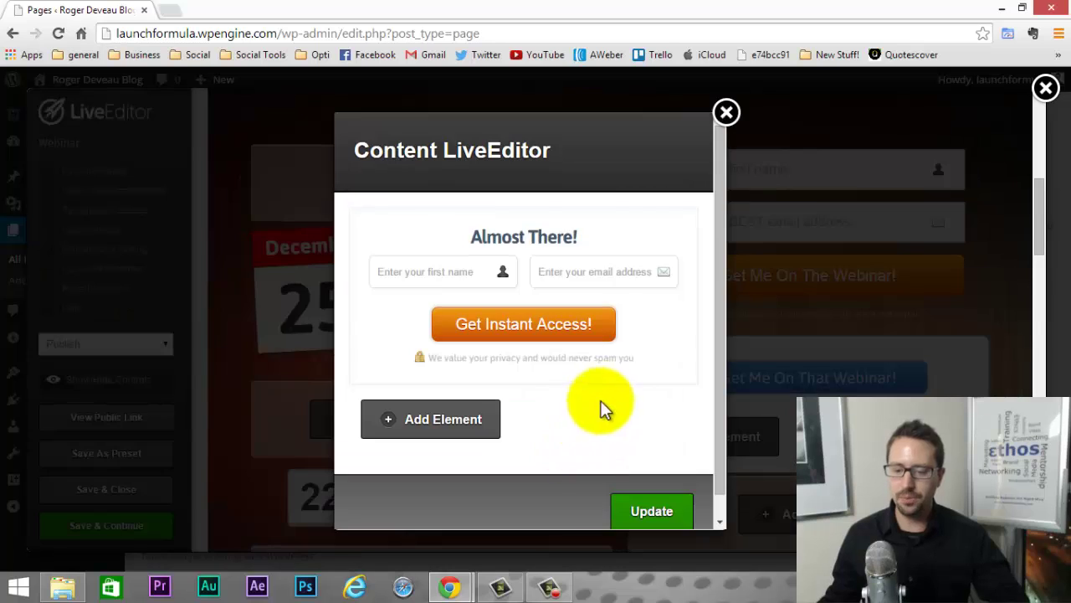
Change the popup optin form's submit button text to 'Register!'.
{"action": "mouse_move", "coordinate": [610, 347]}
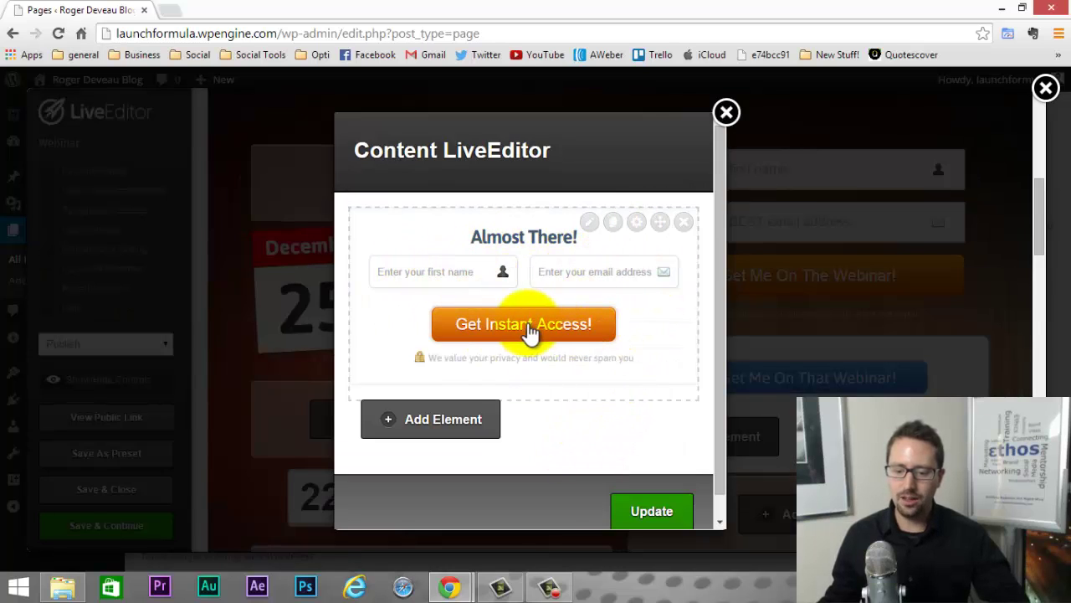
{"action": "left_click", "coordinate": [590, 227]}
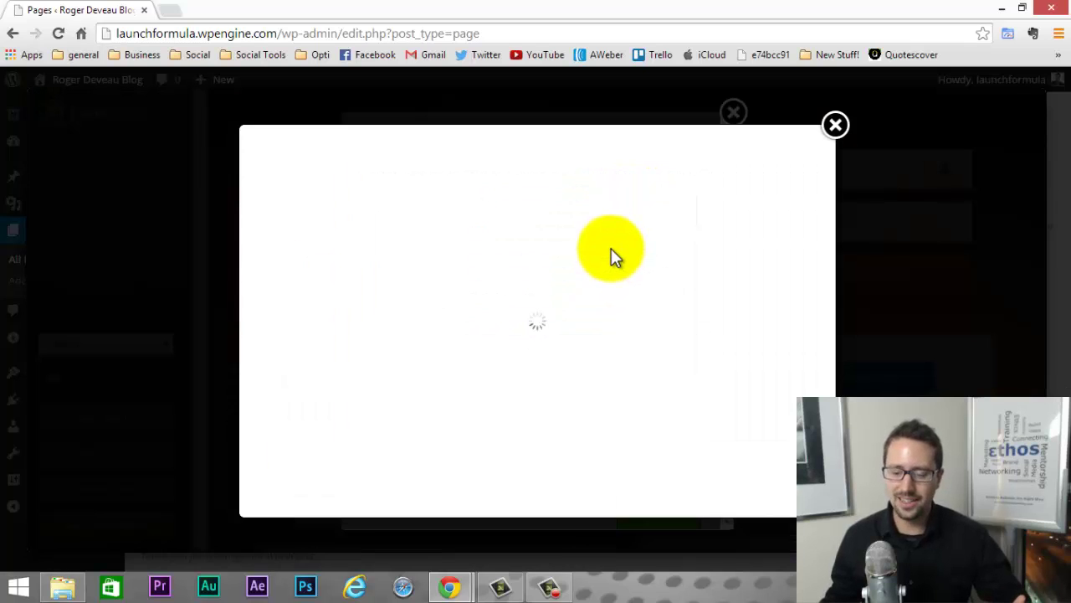
{"action": "scroll", "coordinate": [475, 252], "scroll_direction": "down", "scroll_amount": 1}
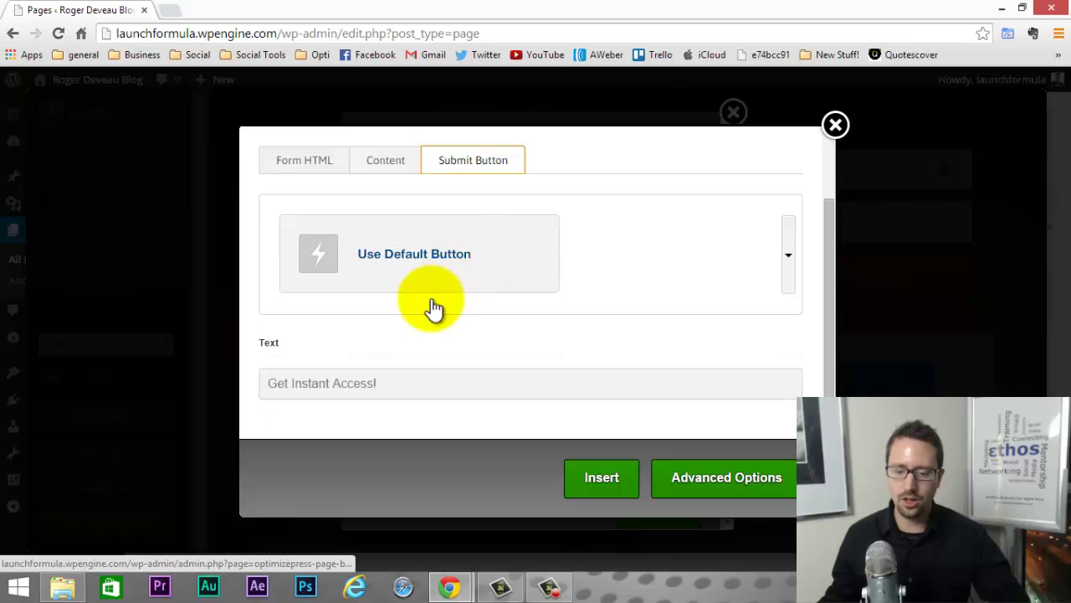
{"action": "left_click_drag", "start_coordinate": [387, 383], "coordinate": [276, 406]}
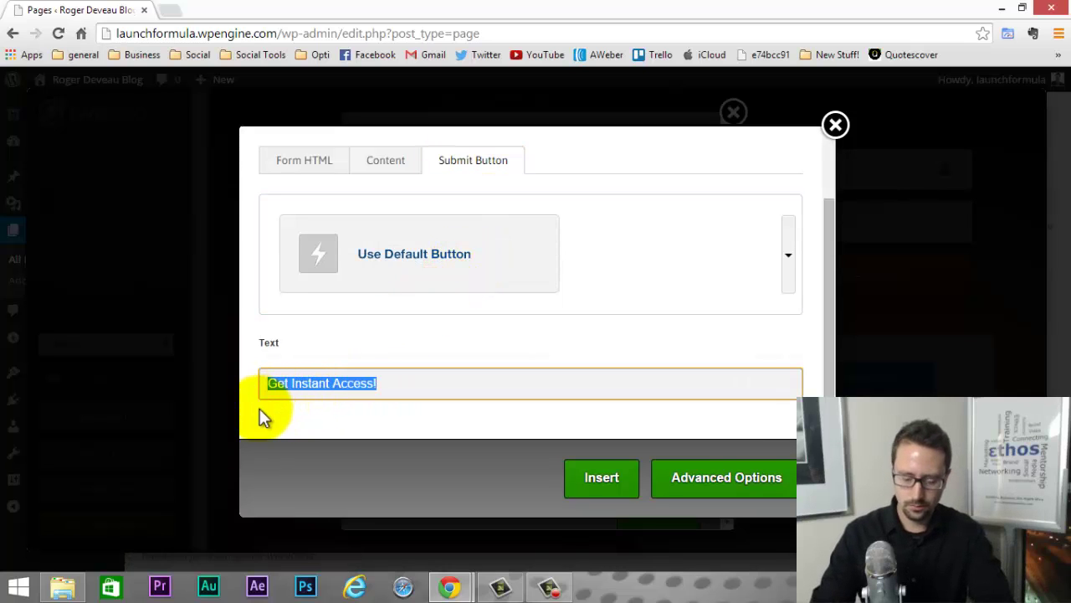
{"action": "key", "text": "BackSpace"}
{"action": "type", "text": "Register!"}
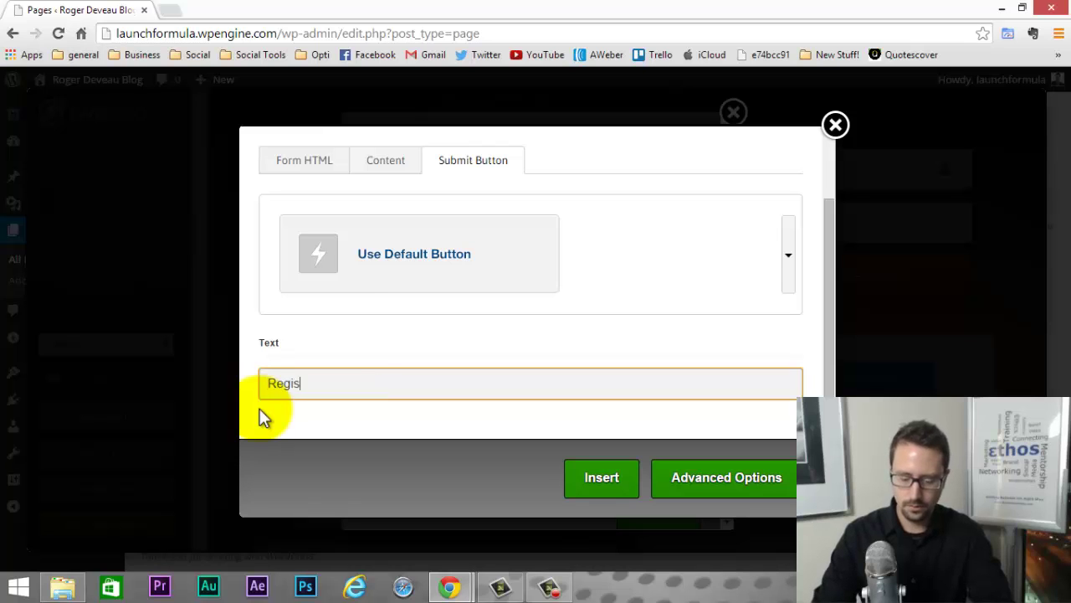
{"action": "left_click", "coordinate": [607, 492]}
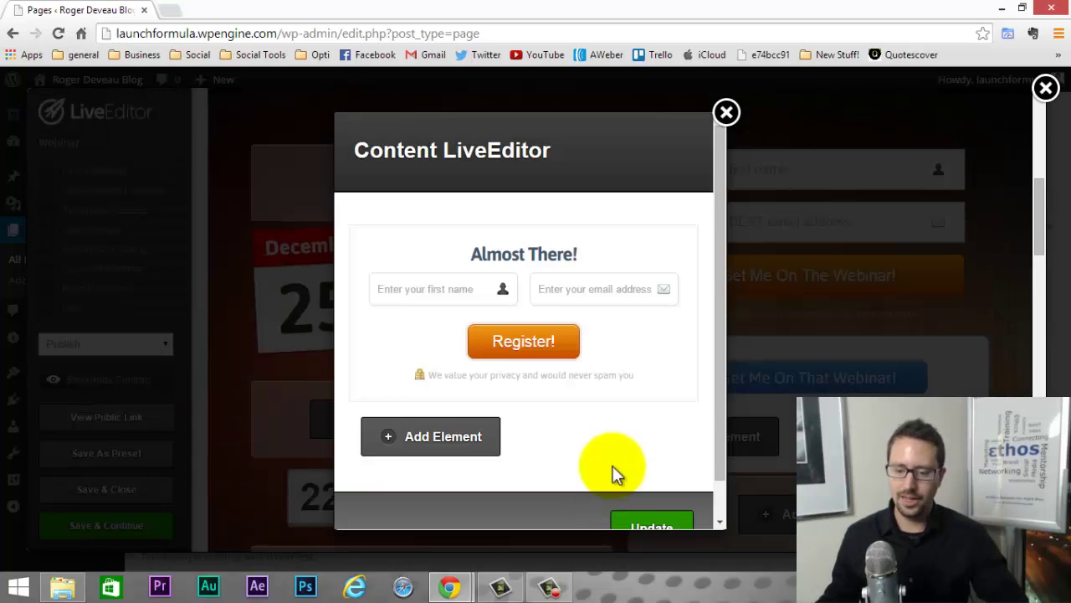
{"action": "scroll", "coordinate": [620, 447], "scroll_direction": "down", "scroll_amount": 1}
Close the popup editor, delete the original optin form from the page, and save.
{"action": "left_click", "coordinate": [651, 492]}
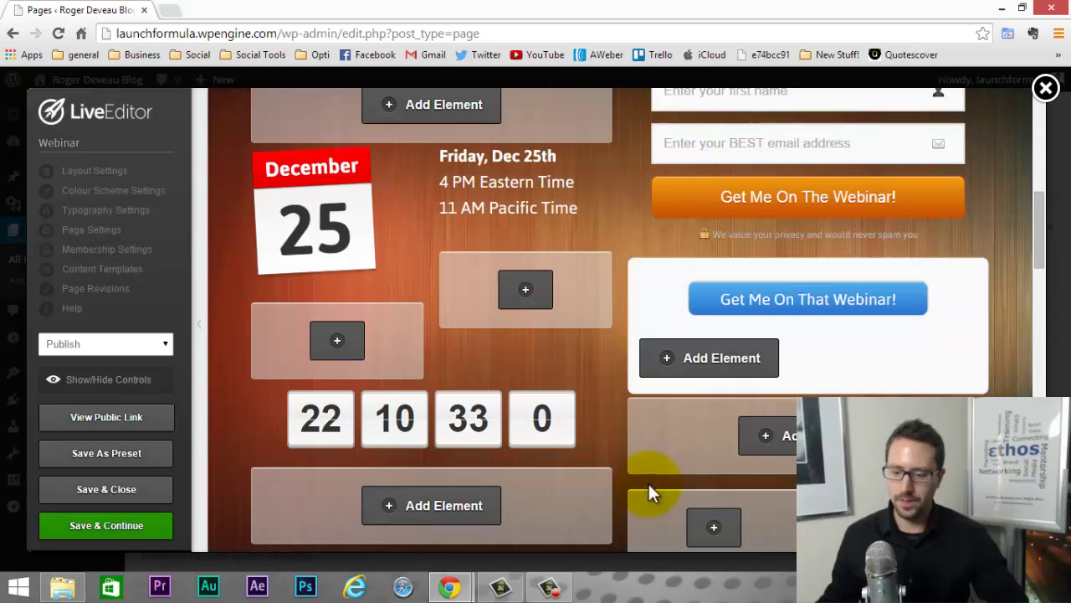
{"action": "scroll", "coordinate": [891, 318], "scroll_direction": "up", "scroll_amount": 1}
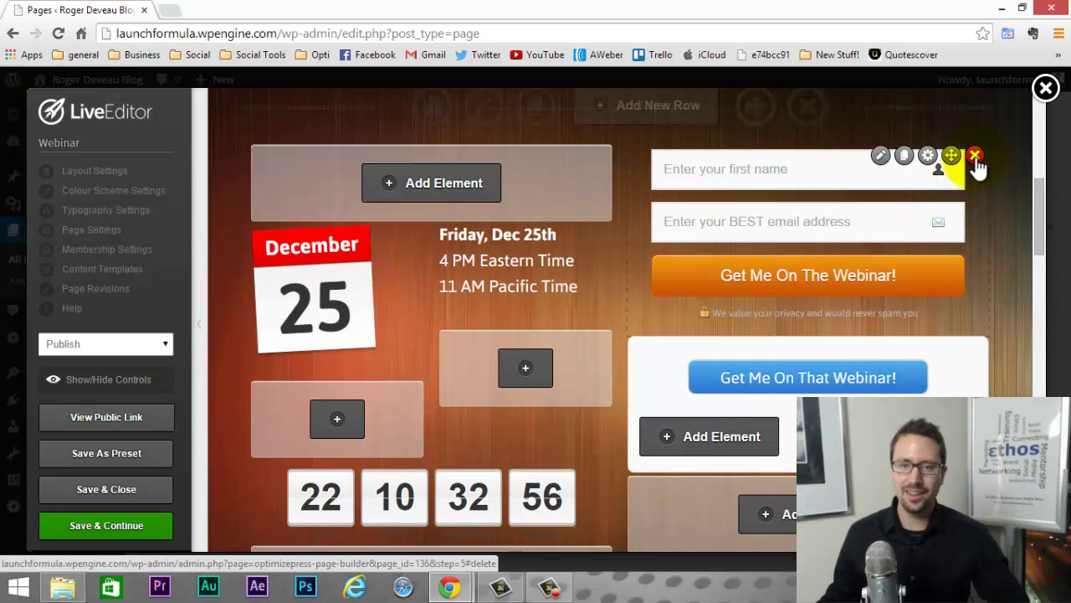
{"action": "left_click", "coordinate": [976, 157]}
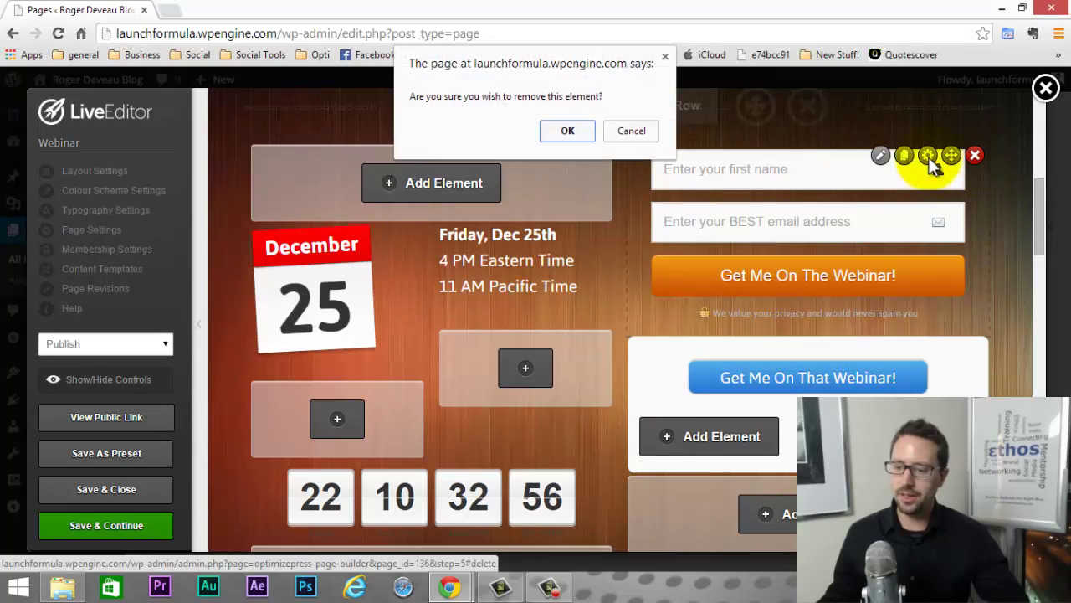
{"action": "left_click", "coordinate": [576, 134]}
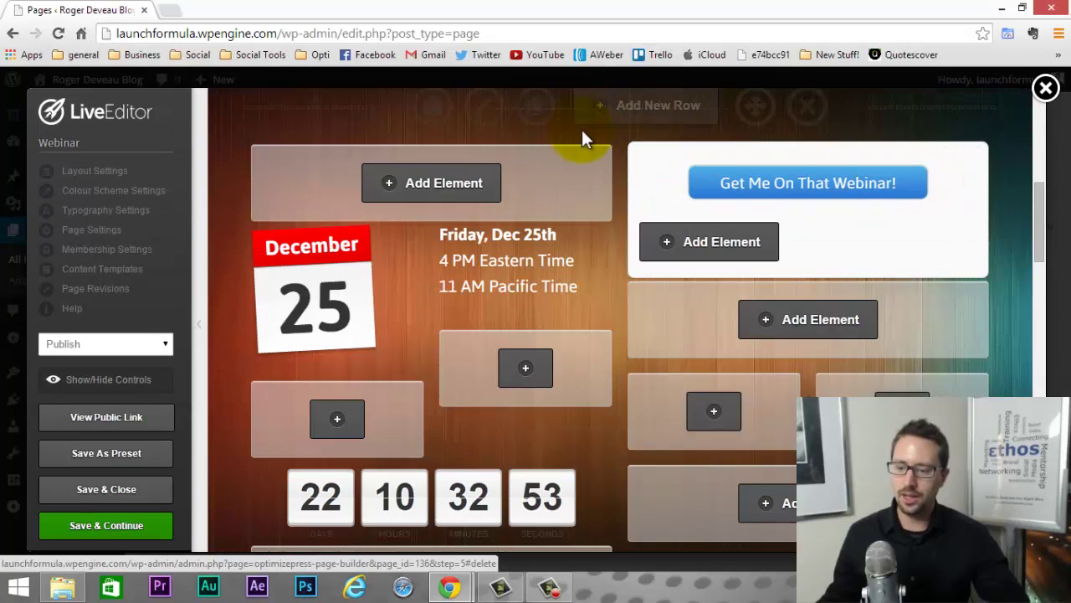
{"action": "left_click", "coordinate": [109, 528]}
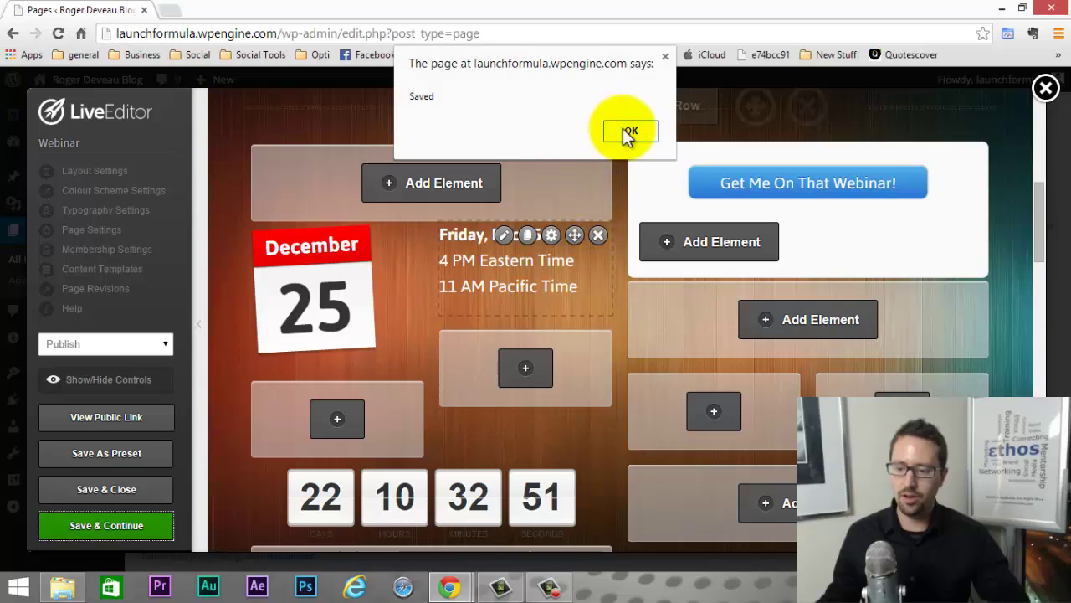
{"action": "left_click", "coordinate": [629, 131]}
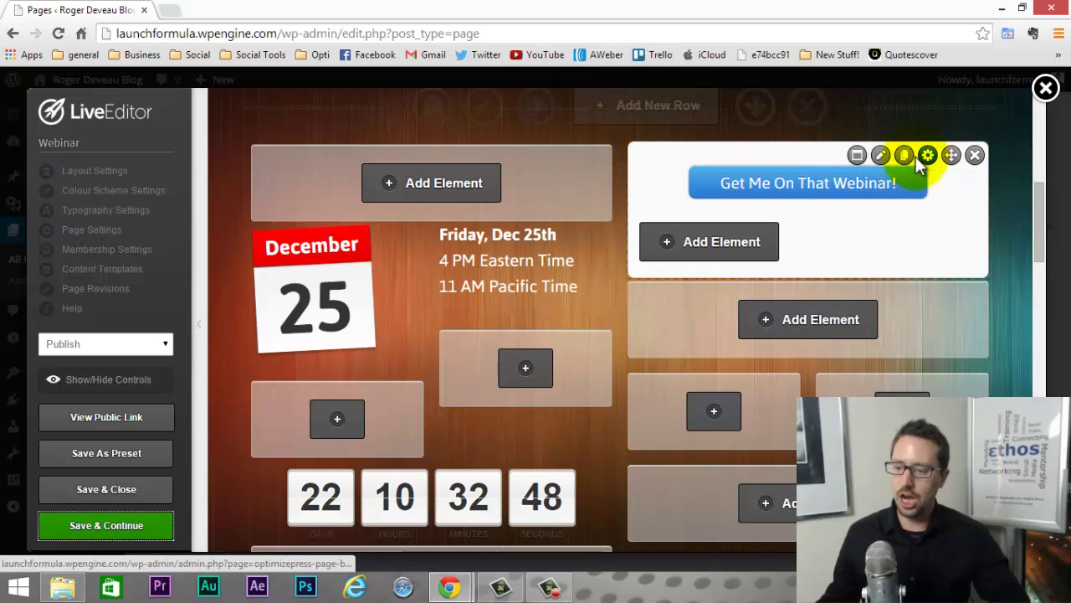
Duplicate the 'Get Me On That Webinar!' button and delete the opt-in form under the bottom button.
{"action": "left_click", "coordinate": [904, 155]}
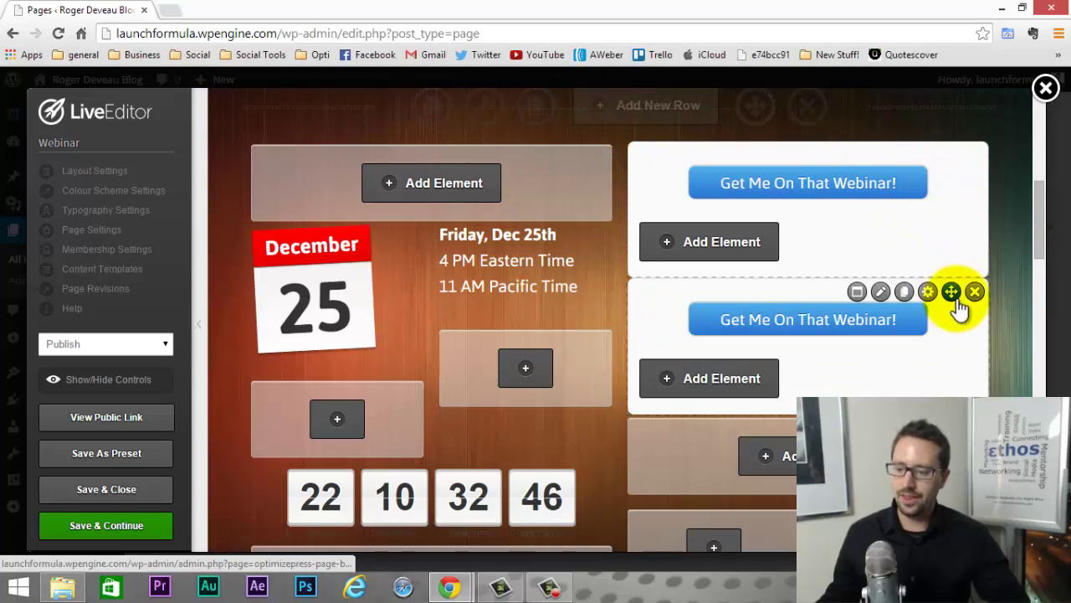
{"action": "left_click_drag", "start_coordinate": [954, 302], "coordinate": [620, 219]}
{"action": "scroll", "coordinate": [785, 382], "scroll_direction": "down", "scroll_amount": 5}
{"action": "scroll", "coordinate": [762, 381], "scroll_direction": "down", "scroll_amount": 10}
{"action": "scroll", "coordinate": [761, 382], "scroll_direction": "down", "scroll_amount": 3}
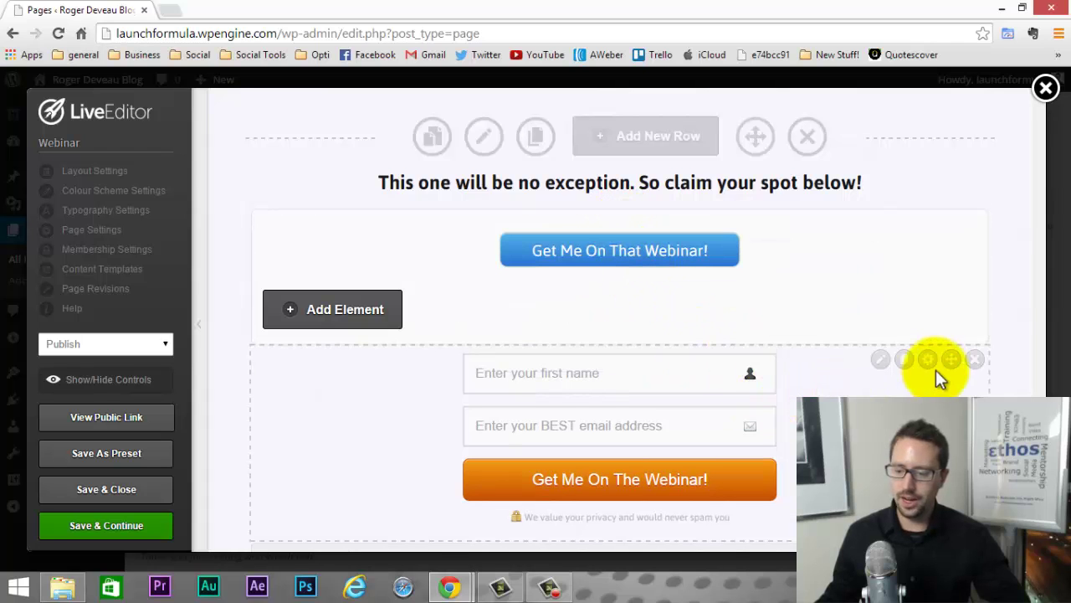
{"action": "left_click", "coordinate": [975, 359]}
{"action": "left_click", "coordinate": [565, 130]}
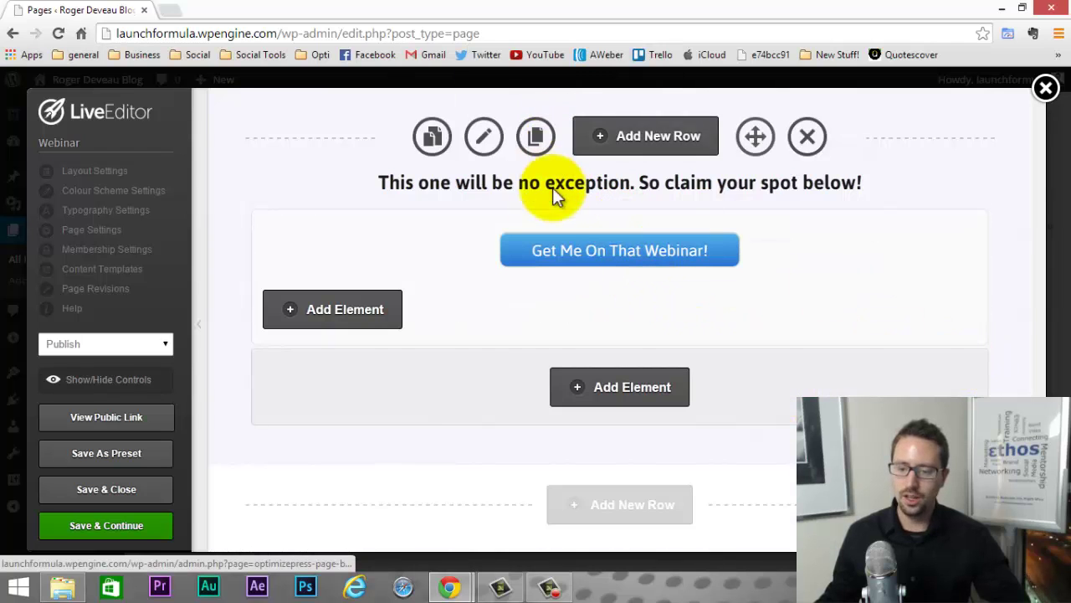
Preview the page without overlays, then restore them and add an element to the webinar header.
{"action": "left_click", "coordinate": [124, 385]}
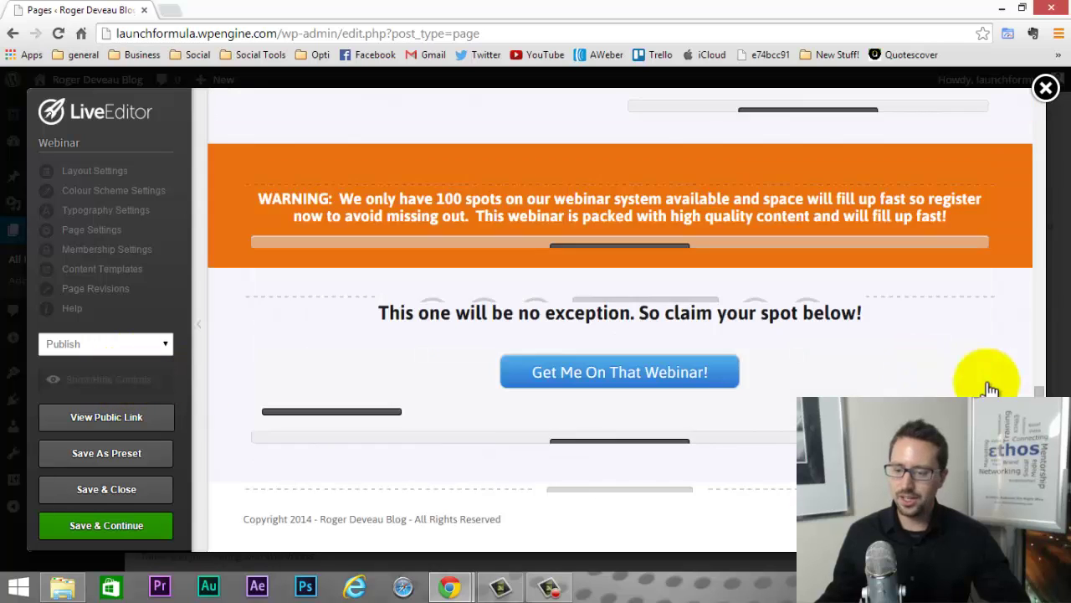
{"action": "left_click_drag", "start_coordinate": [1042, 387], "coordinate": [1029, 101]}
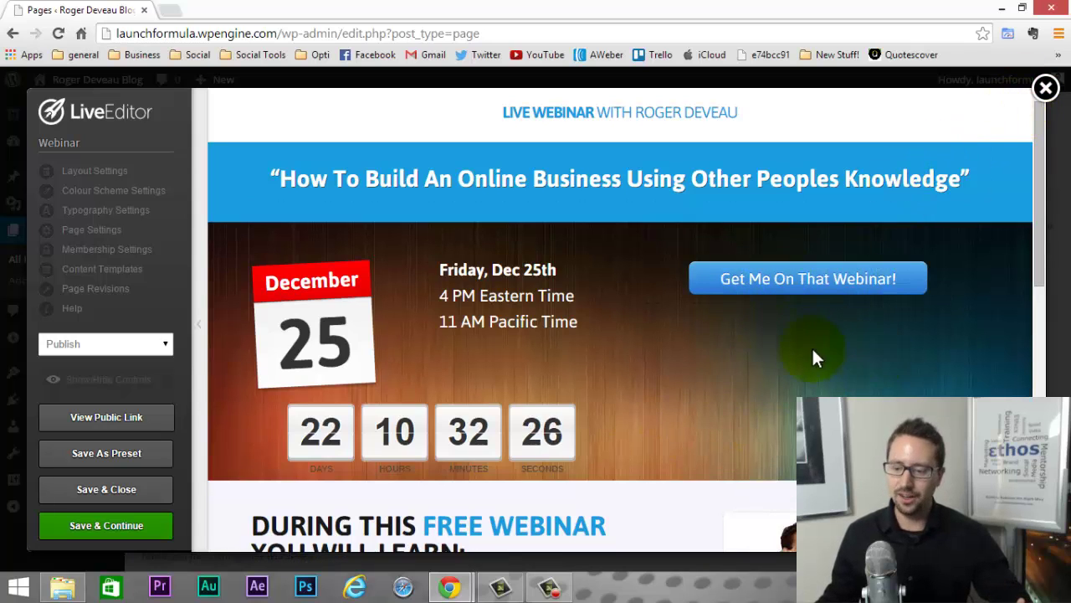
{"action": "left_click", "coordinate": [122, 383]}
{"action": "scroll", "coordinate": [861, 369], "scroll_direction": "down", "scroll_amount": 4}
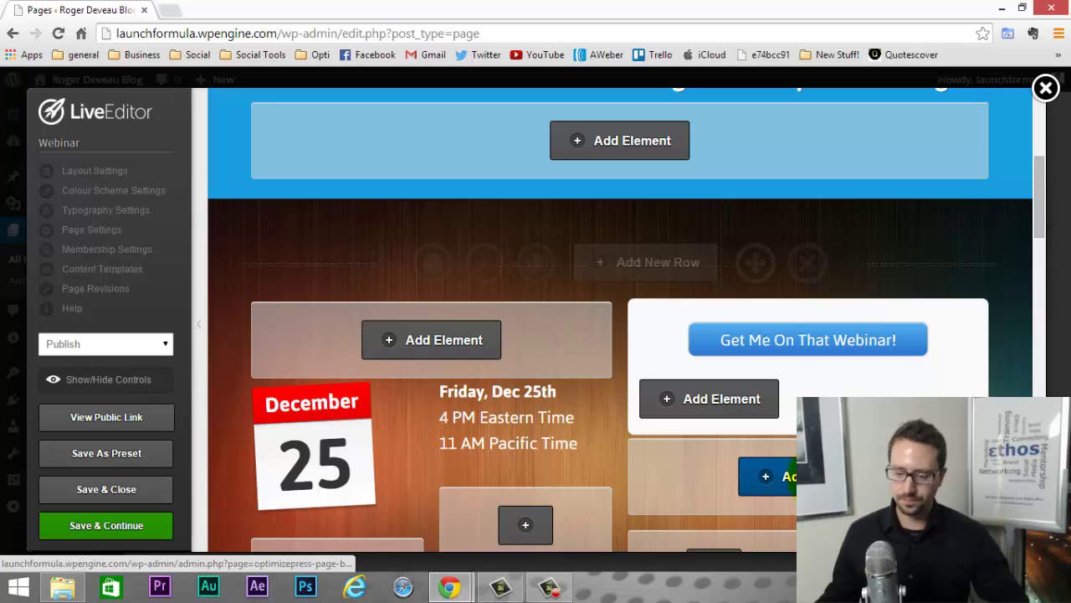
{"action": "left_click", "coordinate": [770, 475]}
{"action": "left_click_drag", "start_coordinate": [310, 233], "coordinate": [237, 247]}
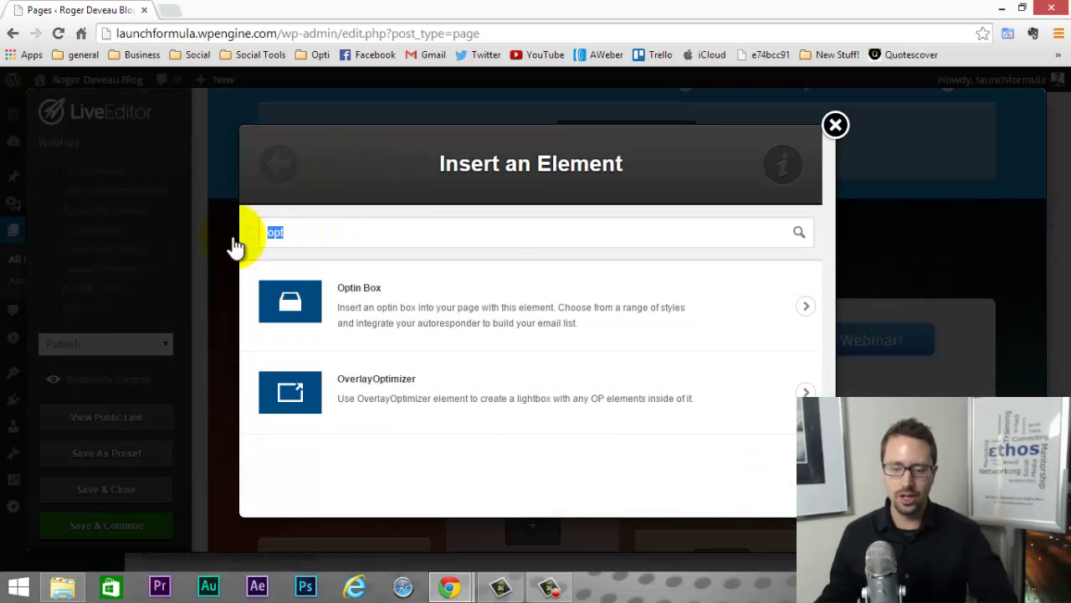
Insert centred blue hand-drawn downward Arrows beneath the 'Get Me On That Webinar!' button.
{"action": "type", "text": "arro"}
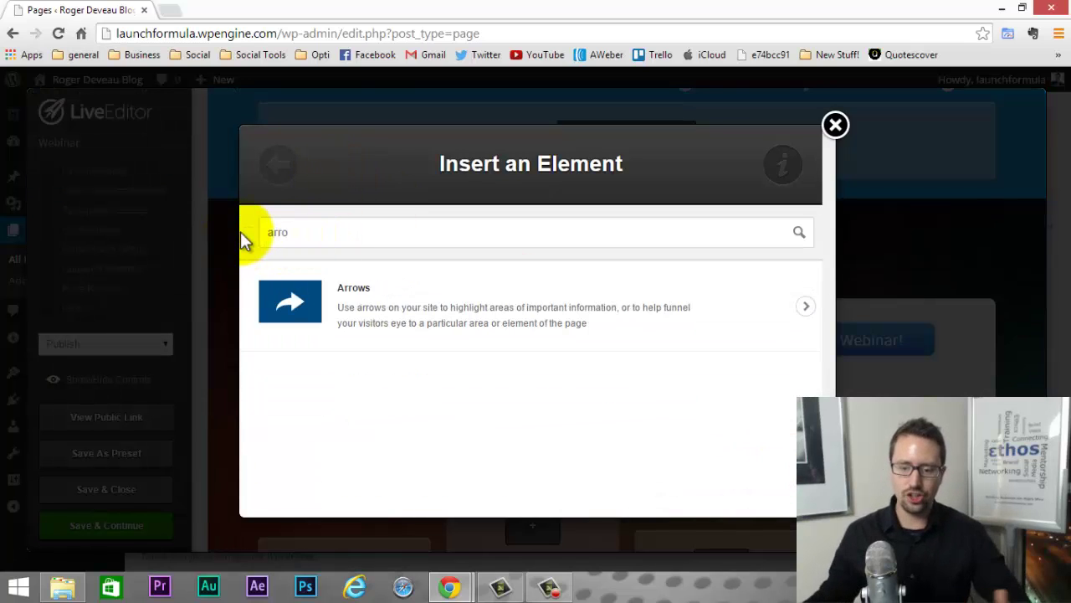
{"action": "left_click", "coordinate": [511, 332]}
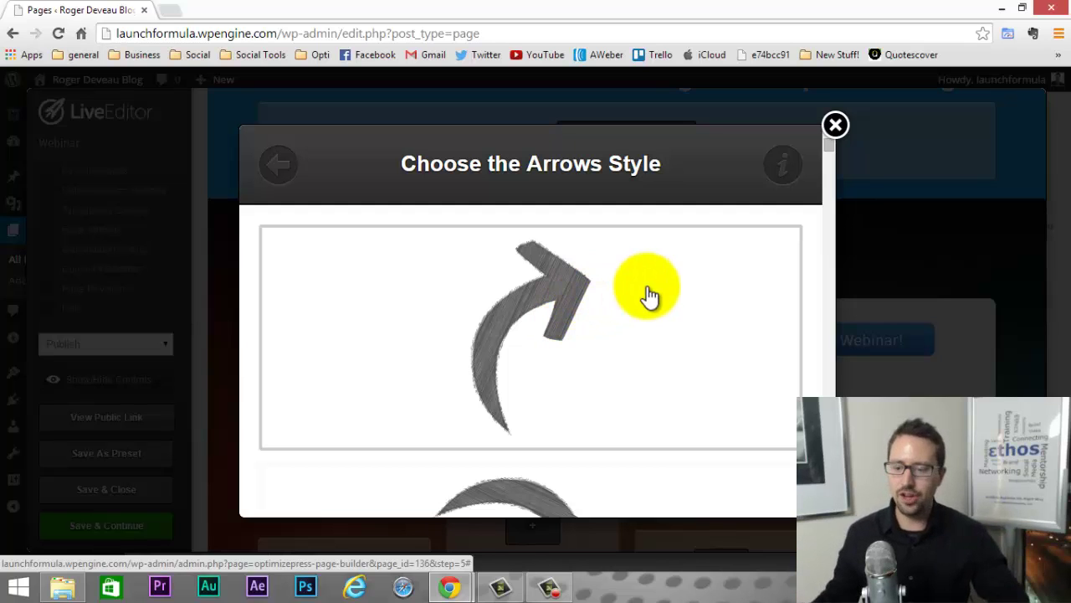
{"action": "mouse_move", "coordinate": [831, 153]}
{"action": "left_mouse_down"}
{"action": "mouse_move", "coordinate": [822, 367]}
{"action": "mouse_move", "coordinate": [799, 423]}
{"action": "mouse_move", "coordinate": [825, 352]}
{"action": "mouse_move", "coordinate": [827, 235]}
{"action": "left_mouse_up"}
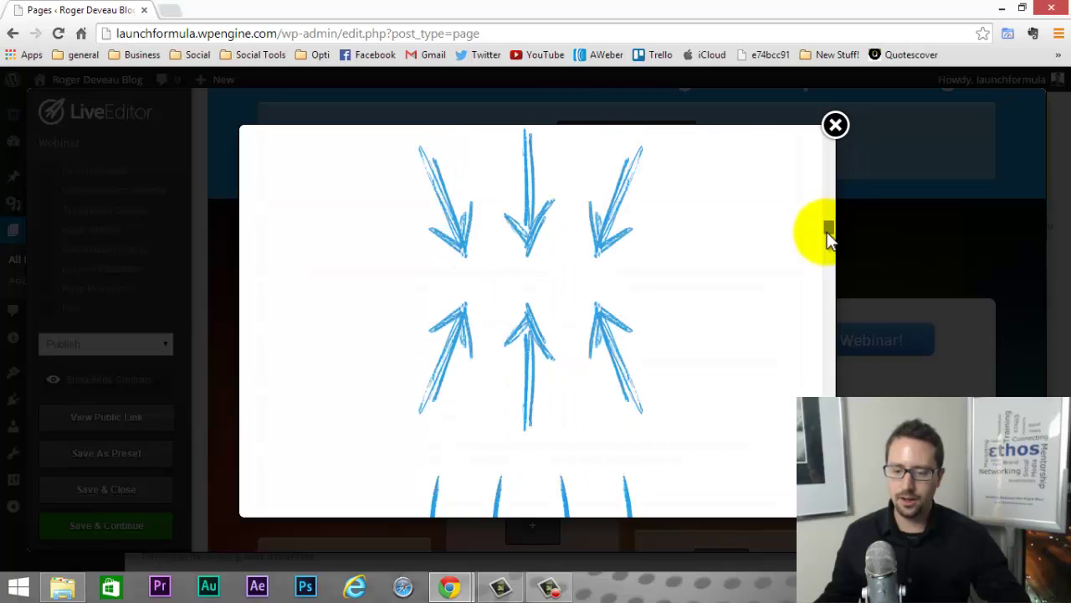
{"action": "left_click", "coordinate": [479, 266]}
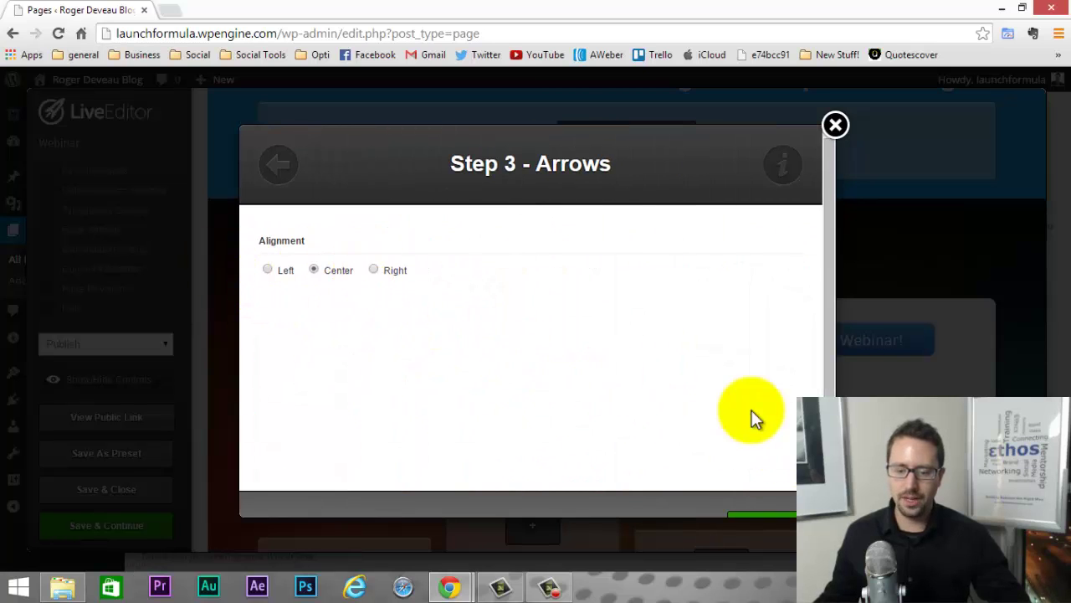
{"action": "scroll", "coordinate": [751, 416], "scroll_direction": "down", "scroll_amount": 2}
{"action": "left_click", "coordinate": [763, 477]}
Move the blue arrows above the Get Me On That Webinar! button and save the page.
{"action": "scroll", "coordinate": [634, 441], "scroll_direction": "down", "scroll_amount": 1}
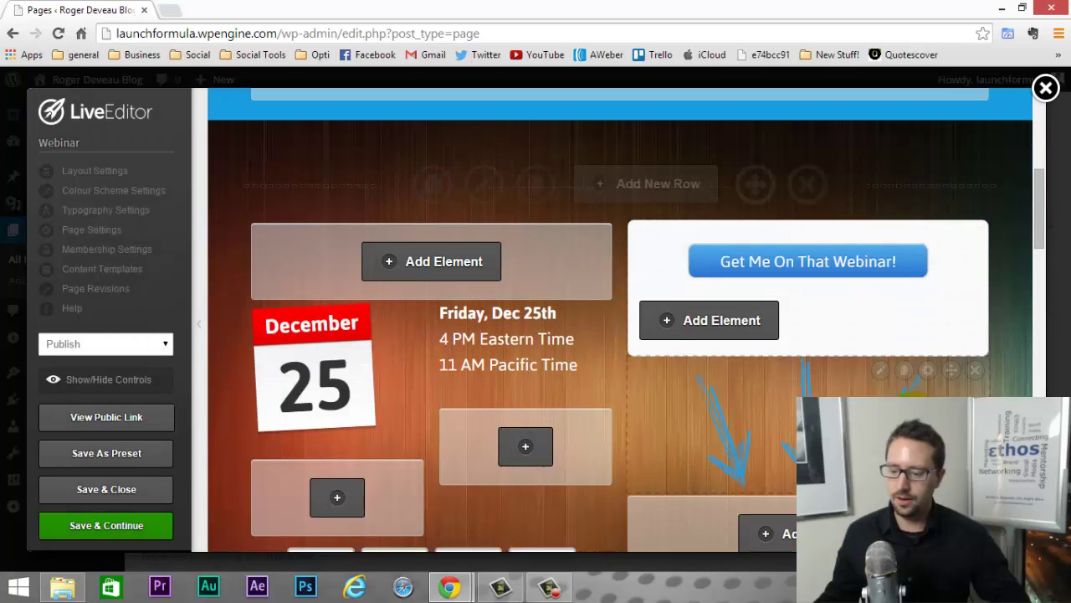
{"action": "left_click_drag", "start_coordinate": [949, 371], "coordinate": [943, 289]}
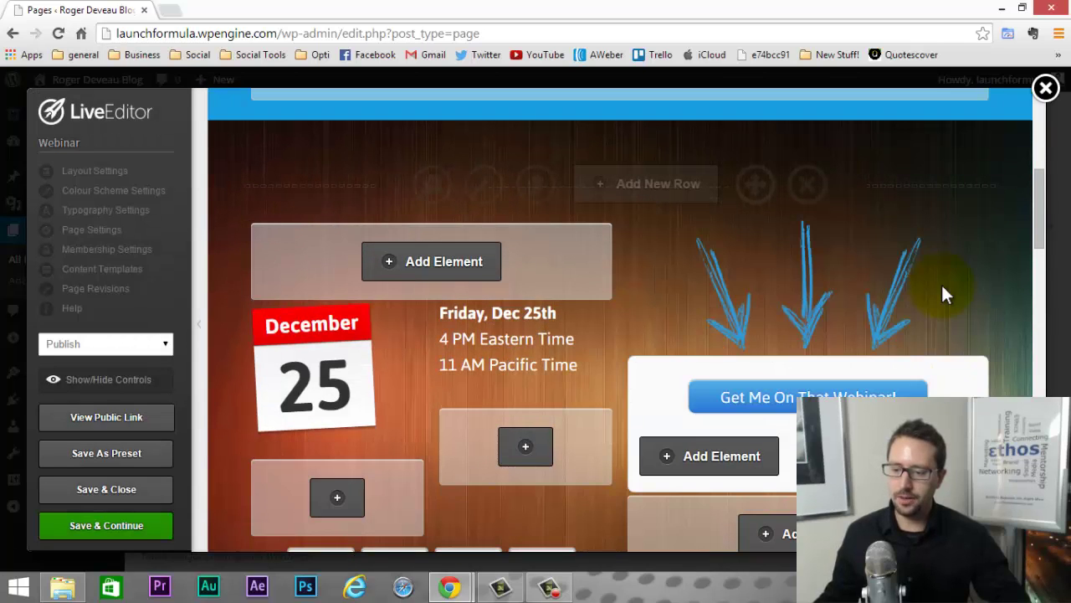
{"action": "left_click", "coordinate": [103, 530]}
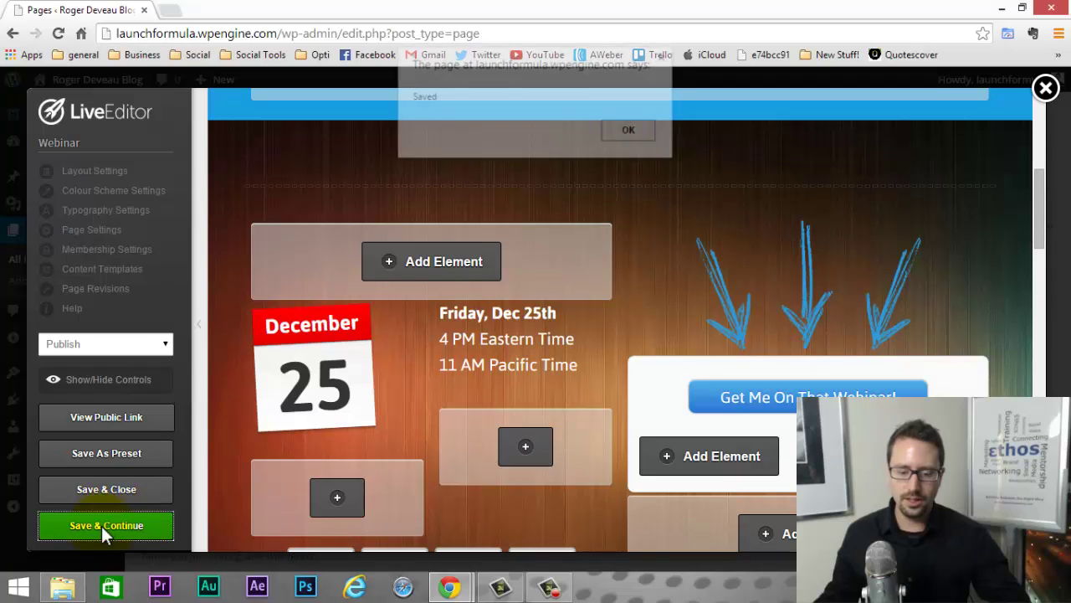
{"action": "left_click", "coordinate": [634, 136]}
View the live /webinar/ page and test the registration popup from the bottom button.
{"action": "left_click", "coordinate": [133, 417]}
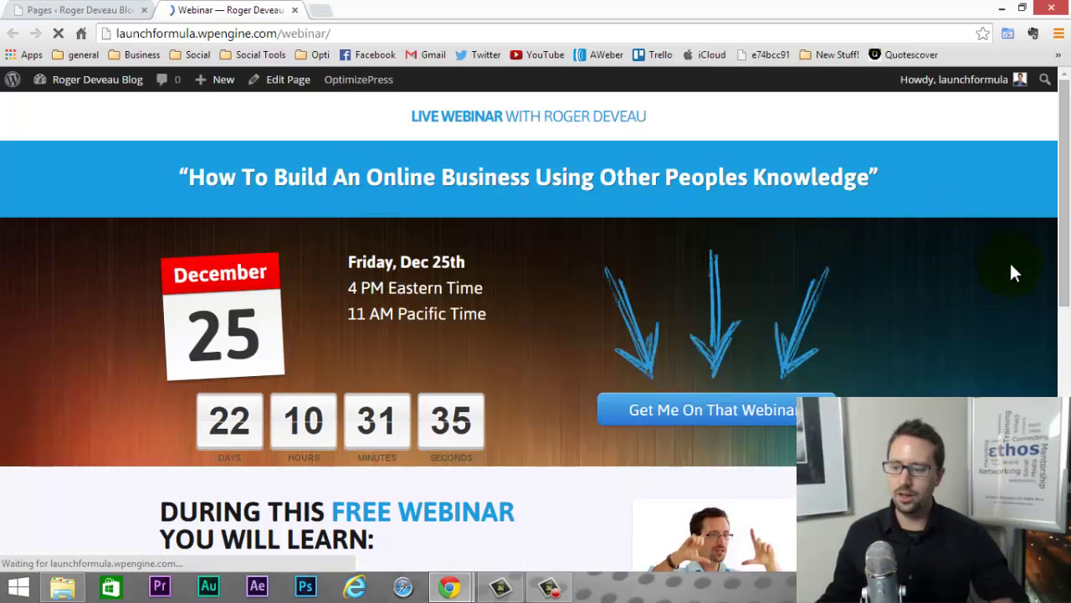
{"action": "left_click_drag", "start_coordinate": [1064, 155], "coordinate": [1067, 412]}
{"action": "left_click", "coordinate": [561, 459]}
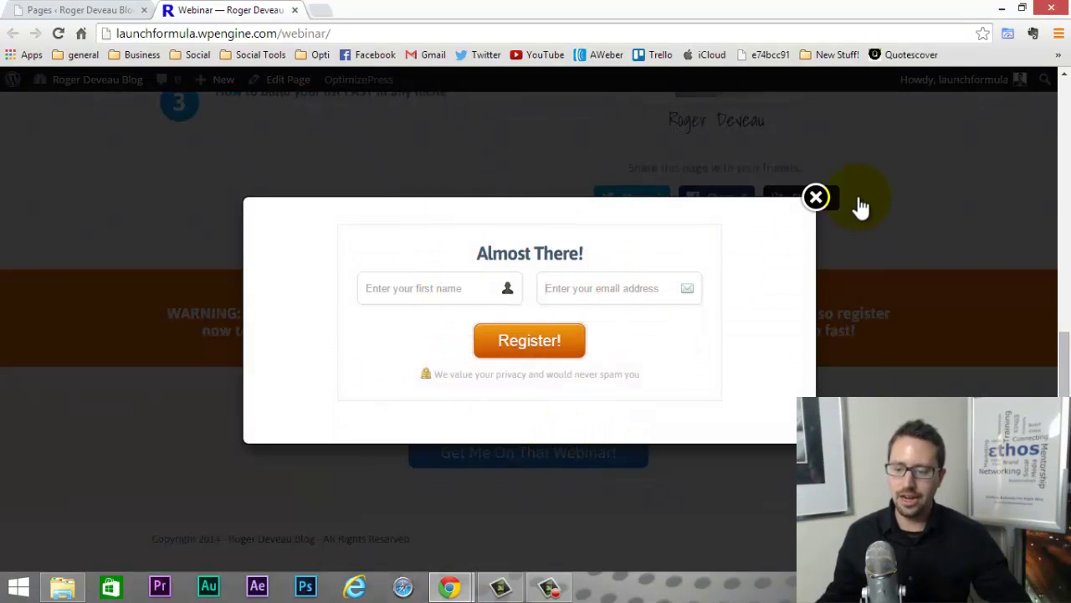
{"action": "left_click", "coordinate": [824, 203]}
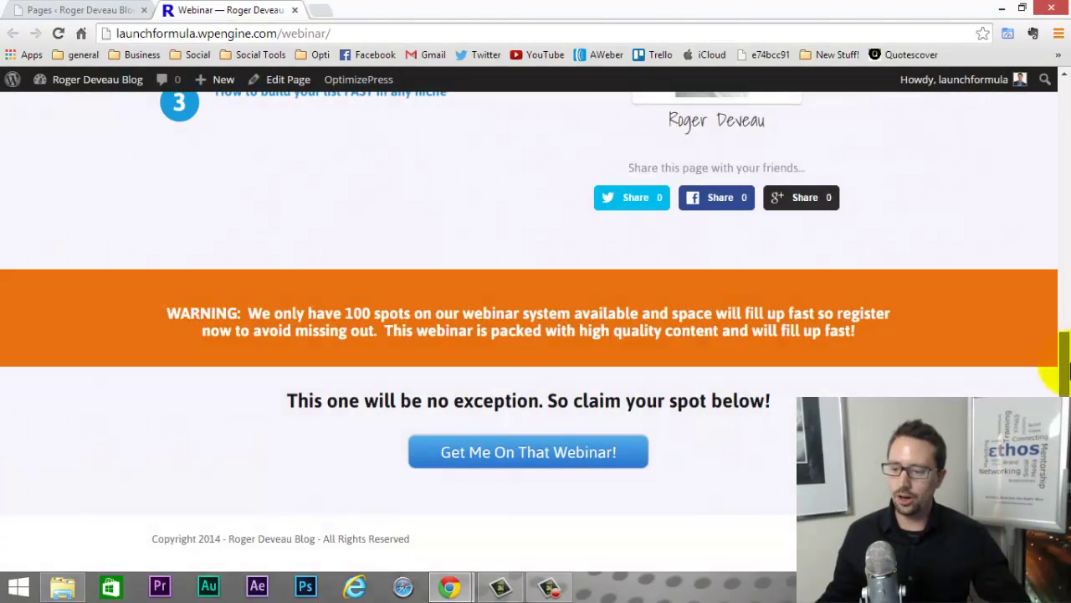
{"action": "left_click_drag", "start_coordinate": [1065, 368], "coordinate": [1046, 119]}
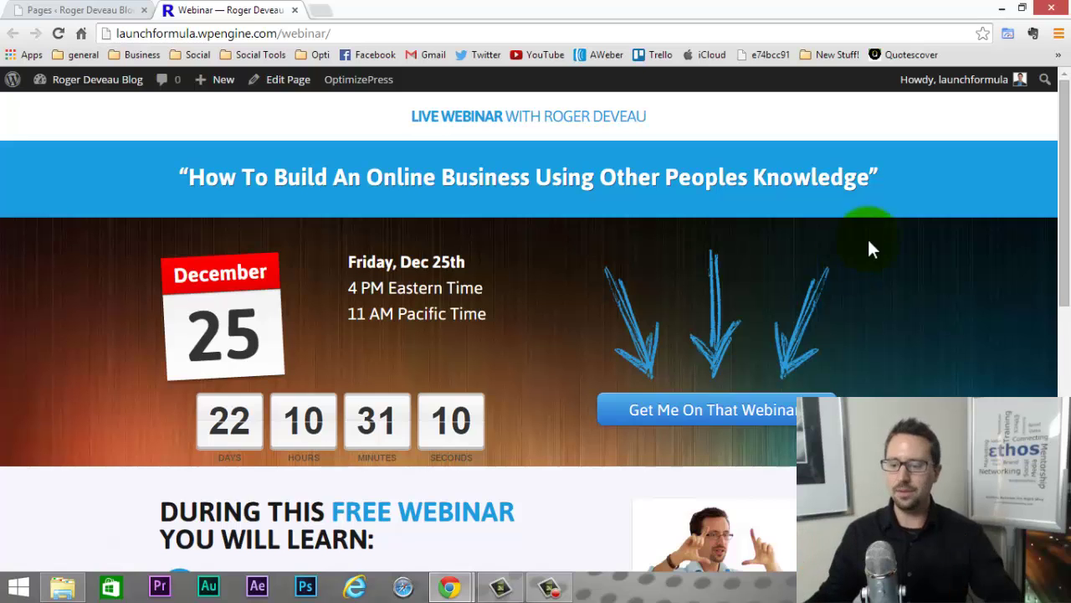
{"action": "left_click_drag", "start_coordinate": [1052, 164], "coordinate": [931, 245]}
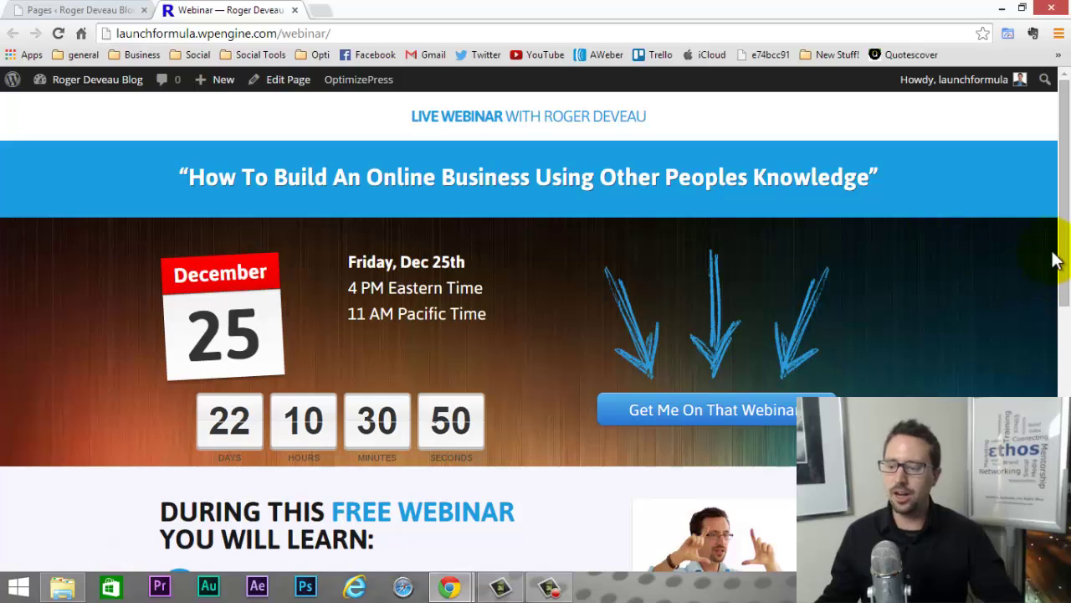
{"action": "mouse_move", "coordinate": [1067, 240]}
{"action": "left_mouse_down"}
{"action": "mouse_move", "coordinate": [1063, 492]}
{"action": "mouse_move", "coordinate": [1052, 382]}
{"action": "mouse_move", "coordinate": [1060, 232]}
{"action": "left_mouse_up"}
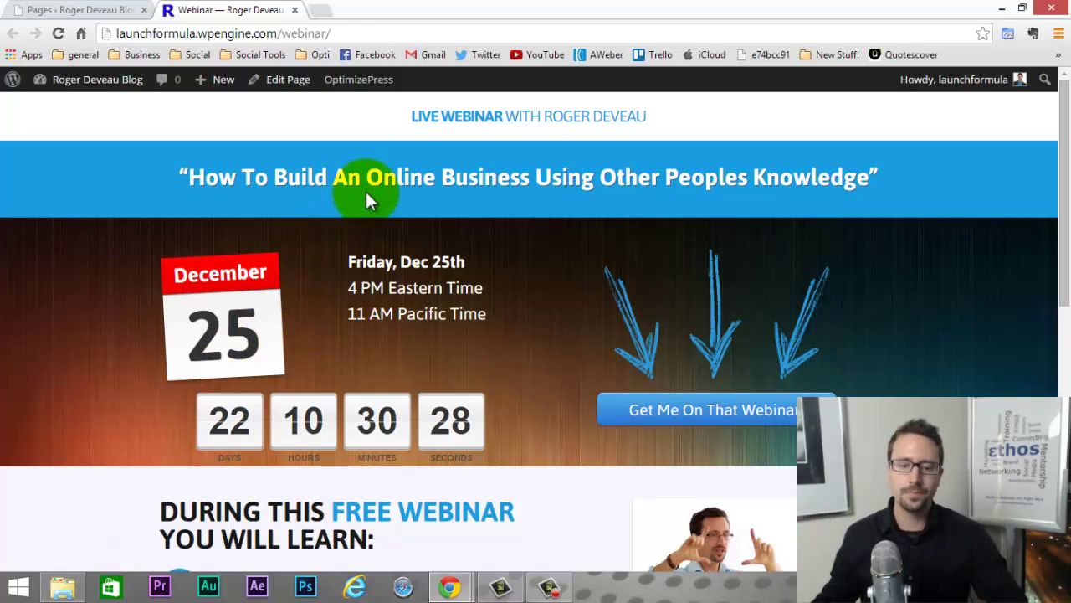
Save and close the Webinar page editor, returning to the Pages list.
{"action": "left_click", "coordinate": [115, 12]}
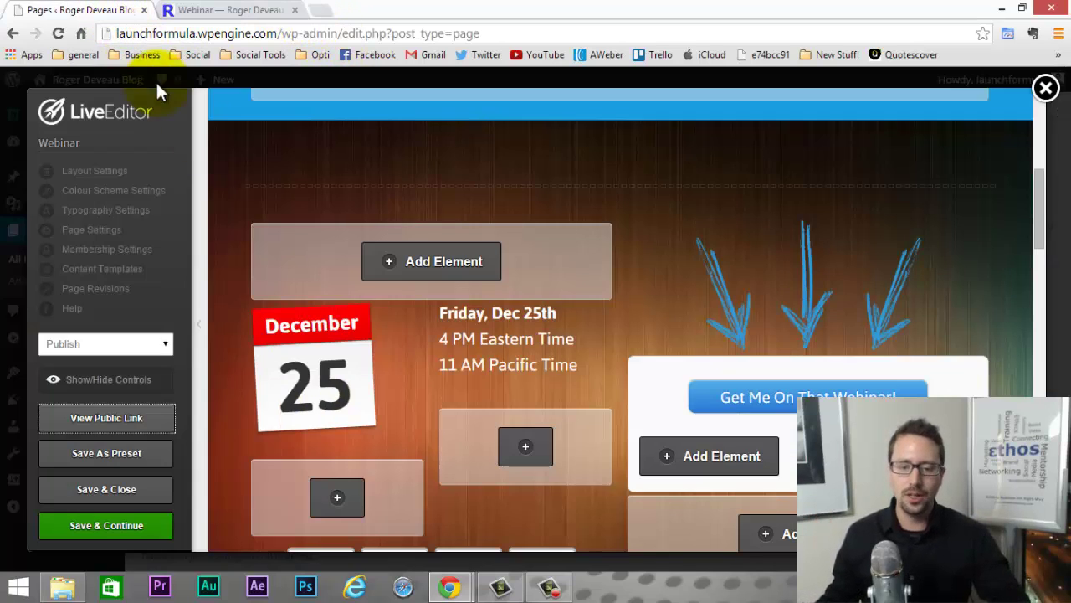
{"action": "left_click", "coordinate": [127, 494]}
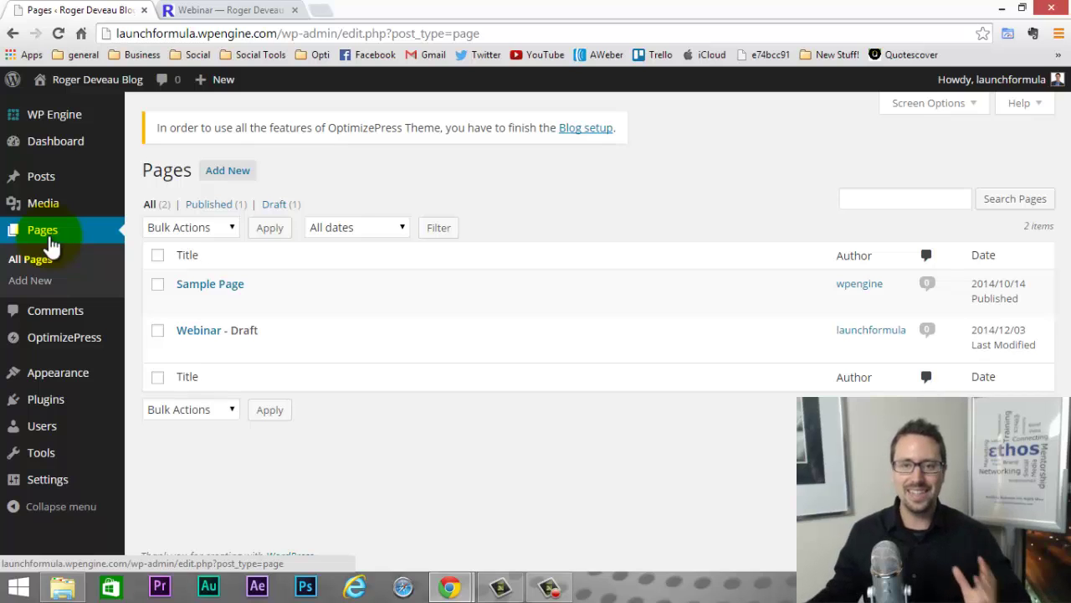
{"action": "mouse_move", "coordinate": [67, 343]}
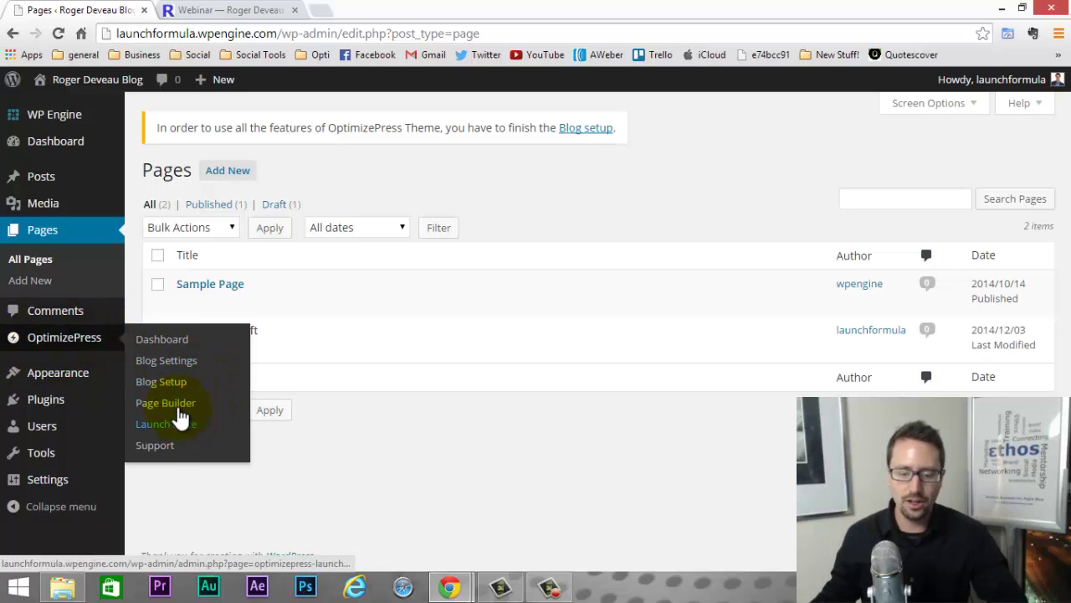
Start a new page named Confirmation, based on a content template.
{"action": "left_click", "coordinate": [177, 401]}
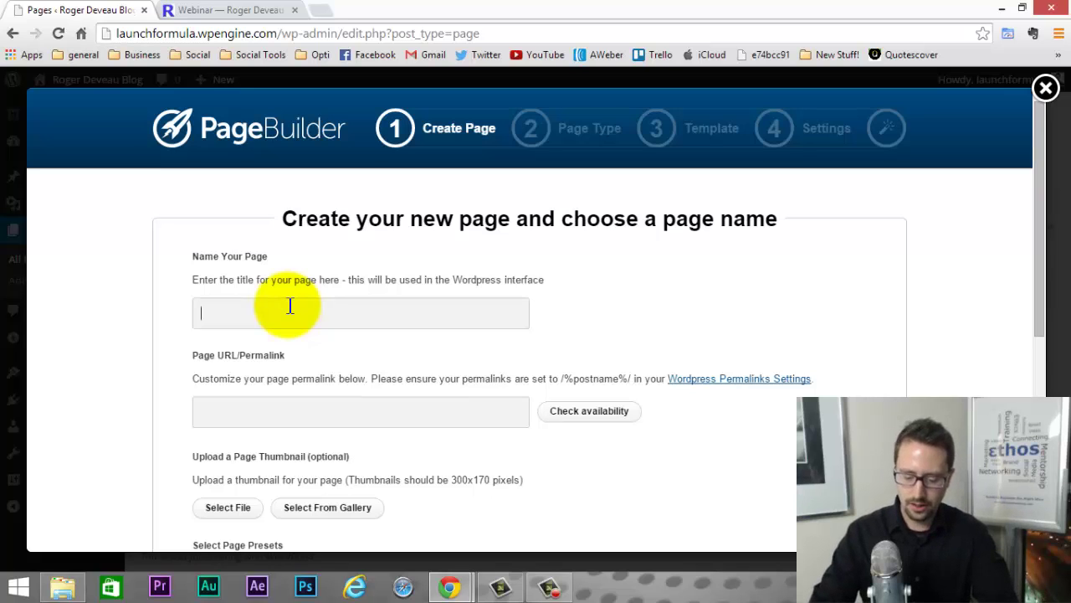
{"action": "left_click", "coordinate": [290, 307]}
{"action": "type", "text": "Confirmation"}
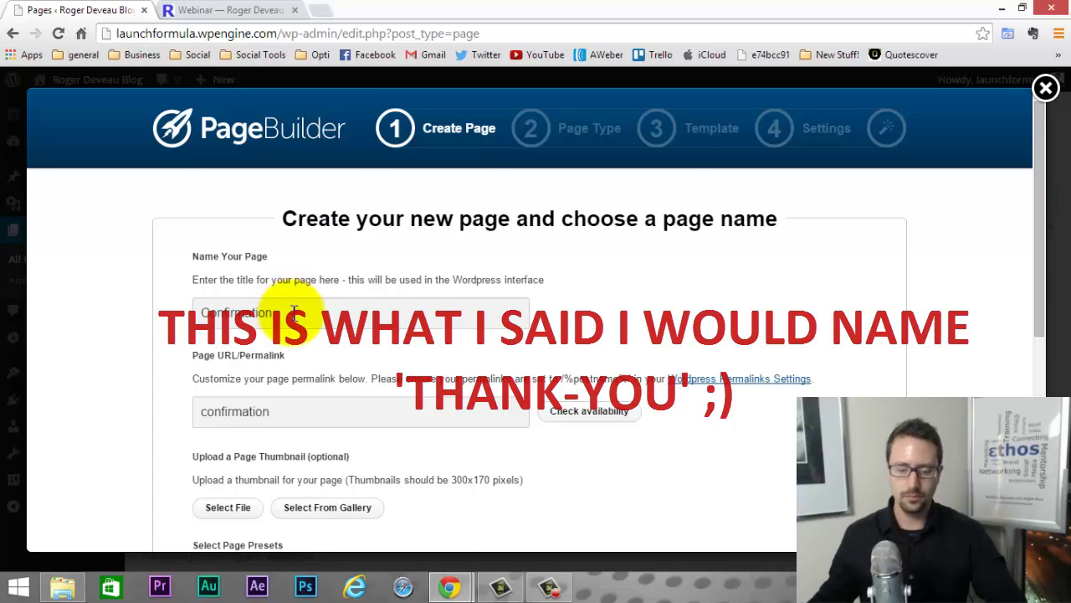
{"action": "scroll", "coordinate": [250, 346], "scroll_direction": "down", "scroll_amount": 4}
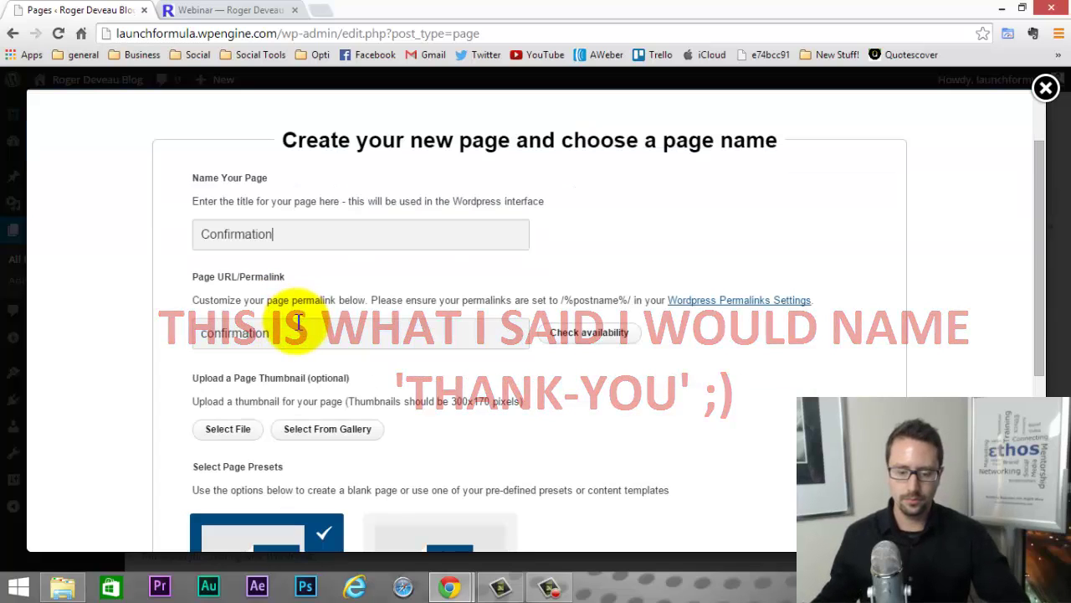
{"action": "left_click", "coordinate": [415, 362]}
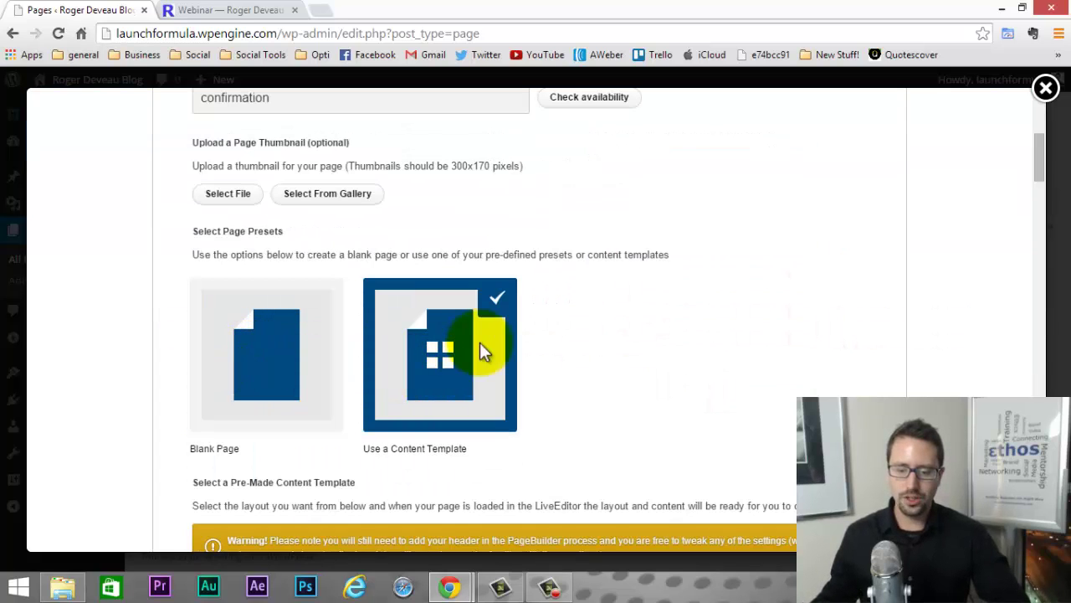
Choose the Help & Faq Page template under Other Pages.
{"action": "scroll", "coordinate": [668, 291], "scroll_direction": "down", "scroll_amount": 3}
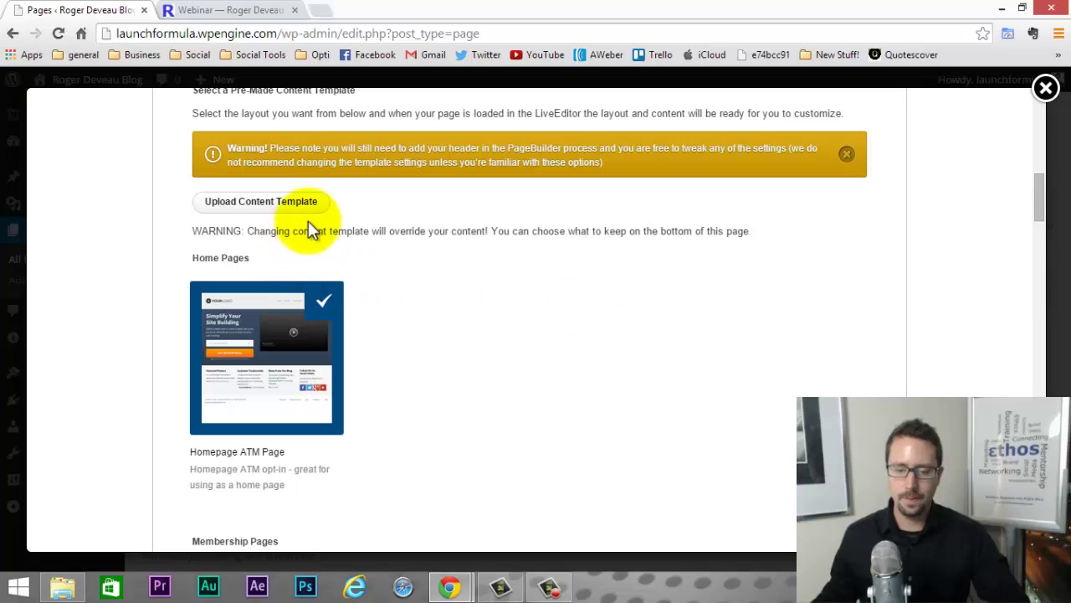
{"action": "scroll", "coordinate": [508, 268], "scroll_direction": "down", "scroll_amount": 6}
{"action": "scroll", "coordinate": [930, 290], "scroll_direction": "down", "scroll_amount": 8}
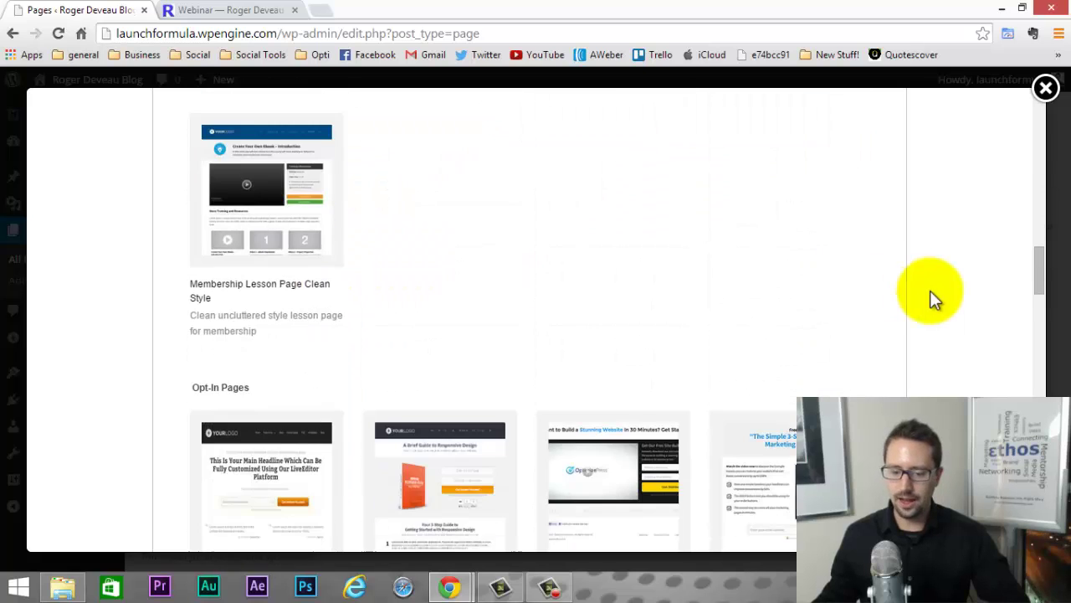
{"action": "scroll", "coordinate": [930, 291], "scroll_direction": "down", "scroll_amount": 8}
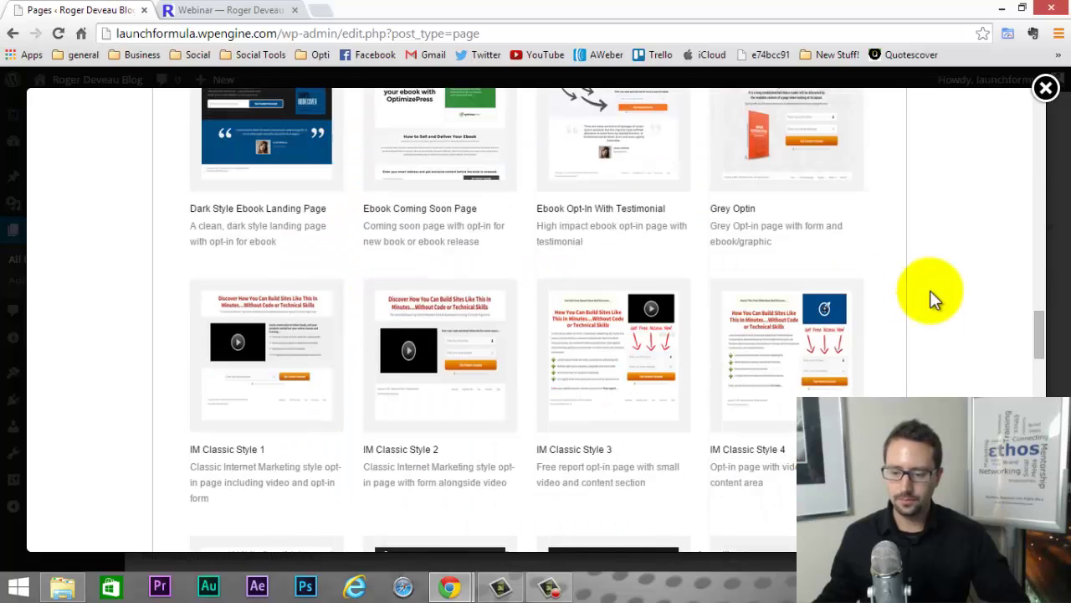
{"action": "scroll", "coordinate": [935, 299], "scroll_direction": "down", "scroll_amount": 3}
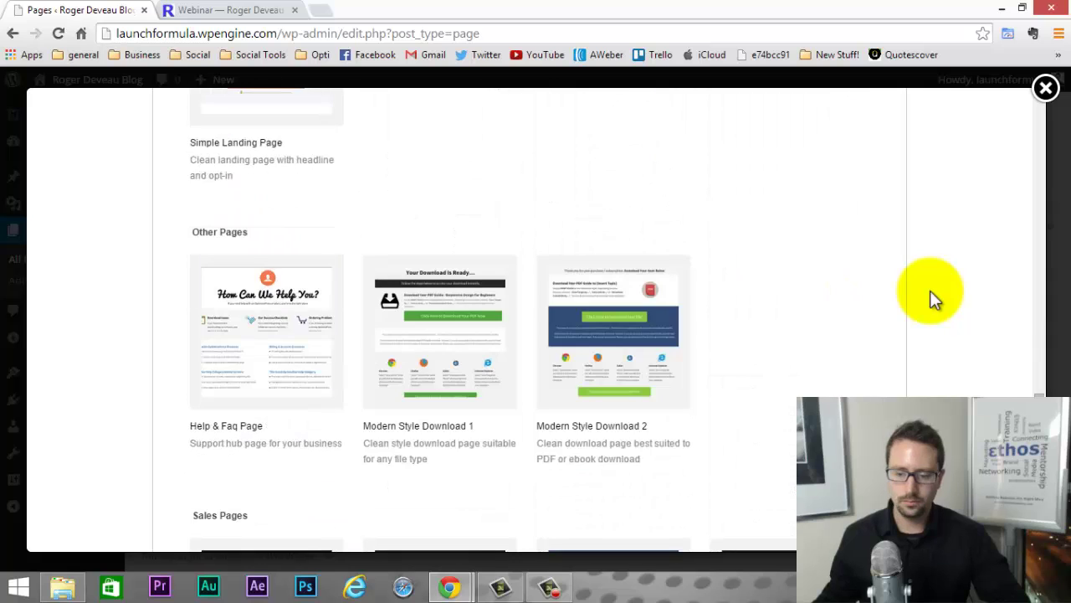
{"action": "scroll", "coordinate": [930, 290], "scroll_direction": "down", "scroll_amount": 3}
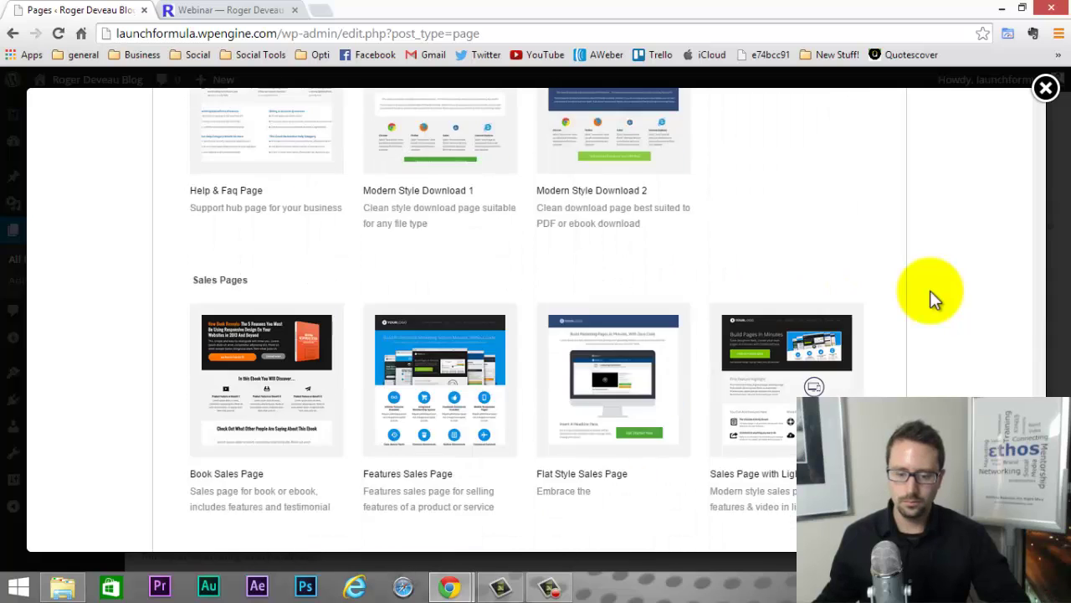
{"action": "scroll", "coordinate": [930, 290], "scroll_direction": "up", "scroll_amount": 3}
{"action": "scroll", "coordinate": [276, 300], "scroll_direction": "down", "scroll_amount": 1}
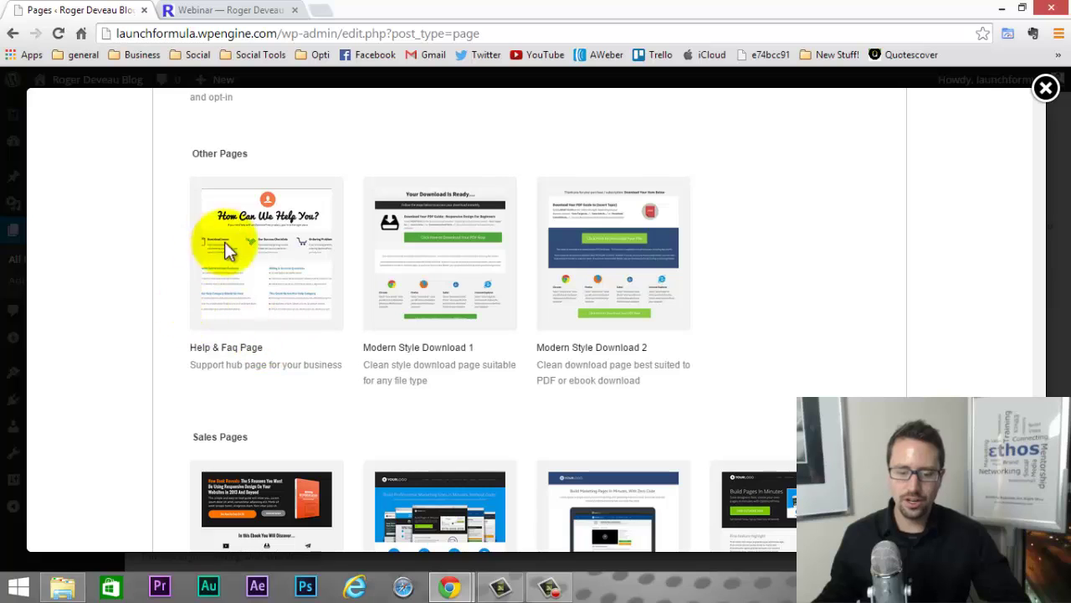
{"action": "left_click", "coordinate": [247, 258]}
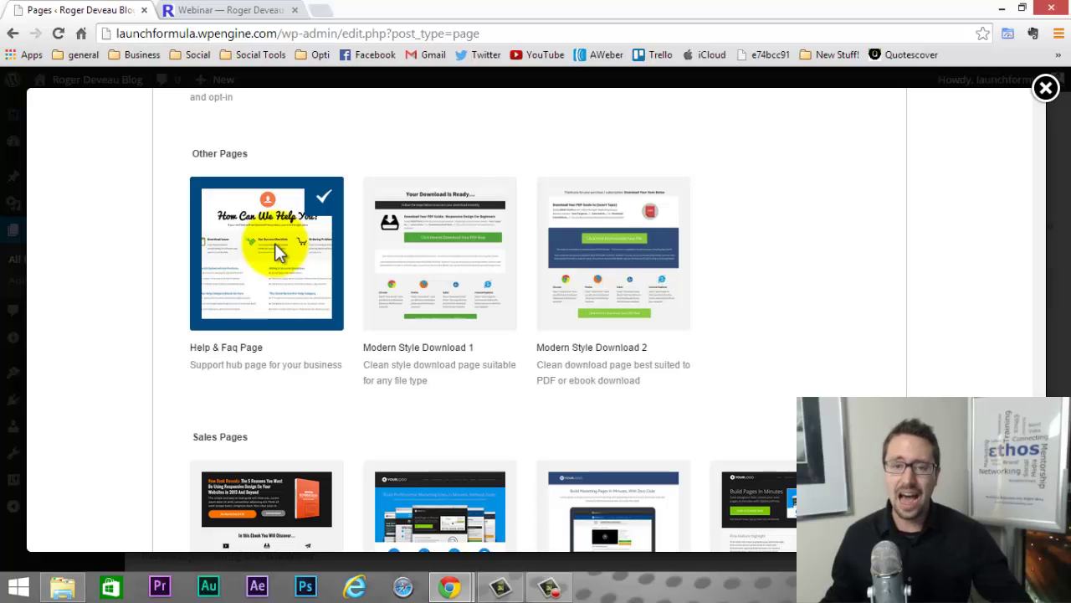
{"action": "scroll", "coordinate": [279, 251], "scroll_direction": "down", "scroll_amount": 2}
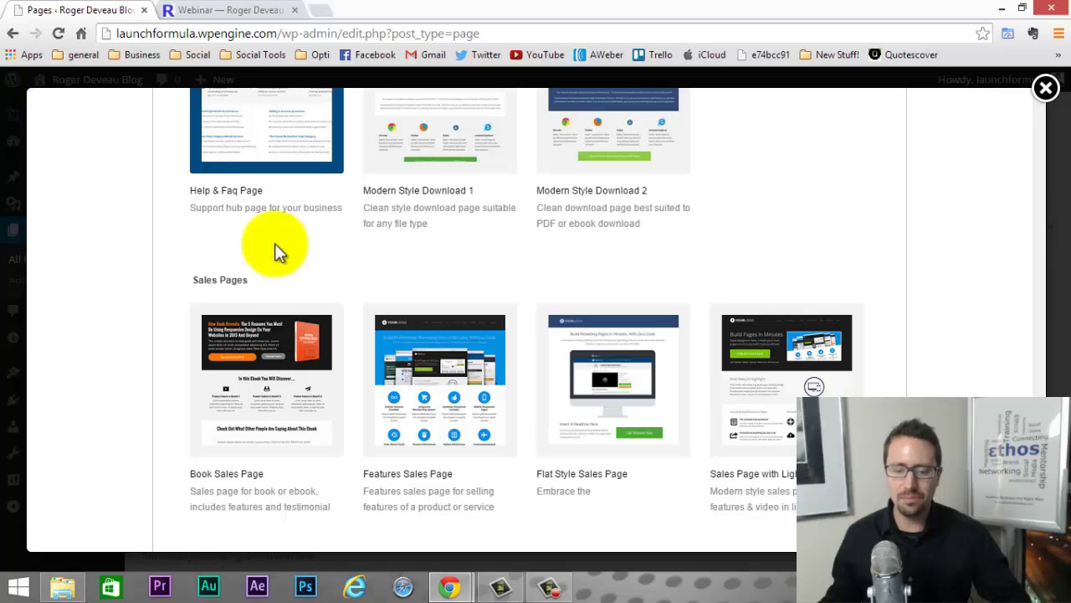
{"action": "scroll", "coordinate": [279, 251], "scroll_direction": "down", "scroll_amount": 7}
{"action": "scroll", "coordinate": [278, 251], "scroll_direction": "down", "scroll_amount": 2}
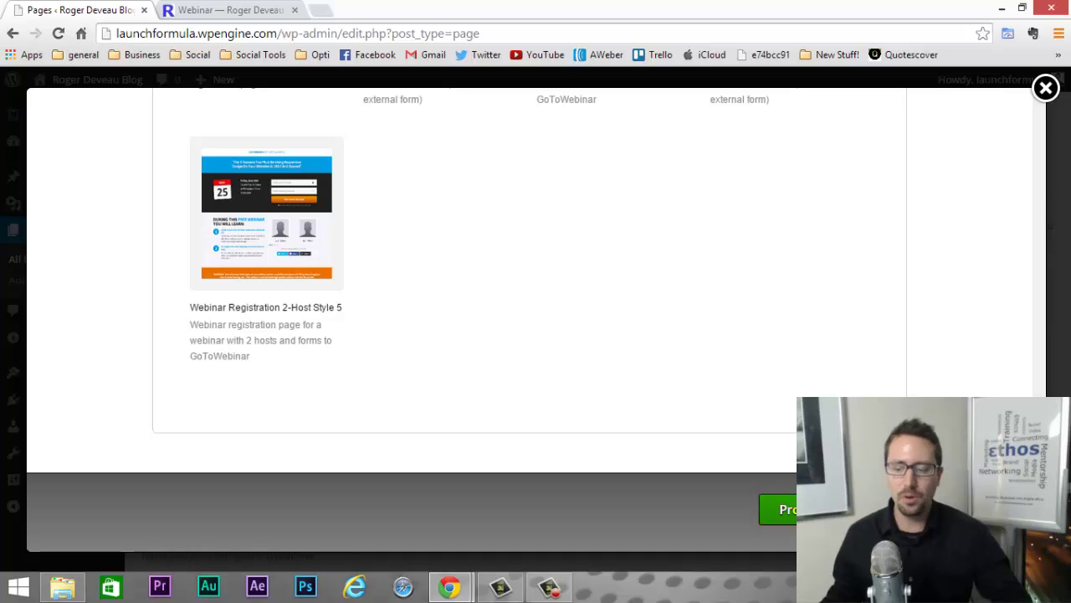
Create the Confirmation page from the Help & Faq template in LiveEditor.
{"action": "left_click", "coordinate": [779, 512]}
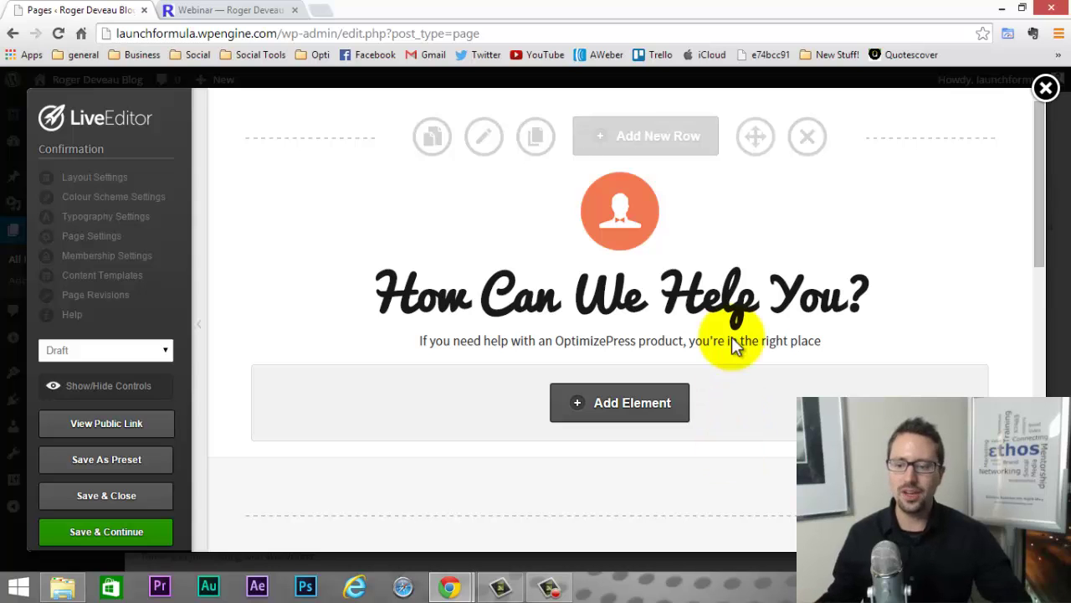
{"action": "scroll", "coordinate": [744, 248], "scroll_direction": "down", "scroll_amount": 1}
{"action": "scroll", "coordinate": [728, 234], "scroll_direction": "up", "scroll_amount": 1}
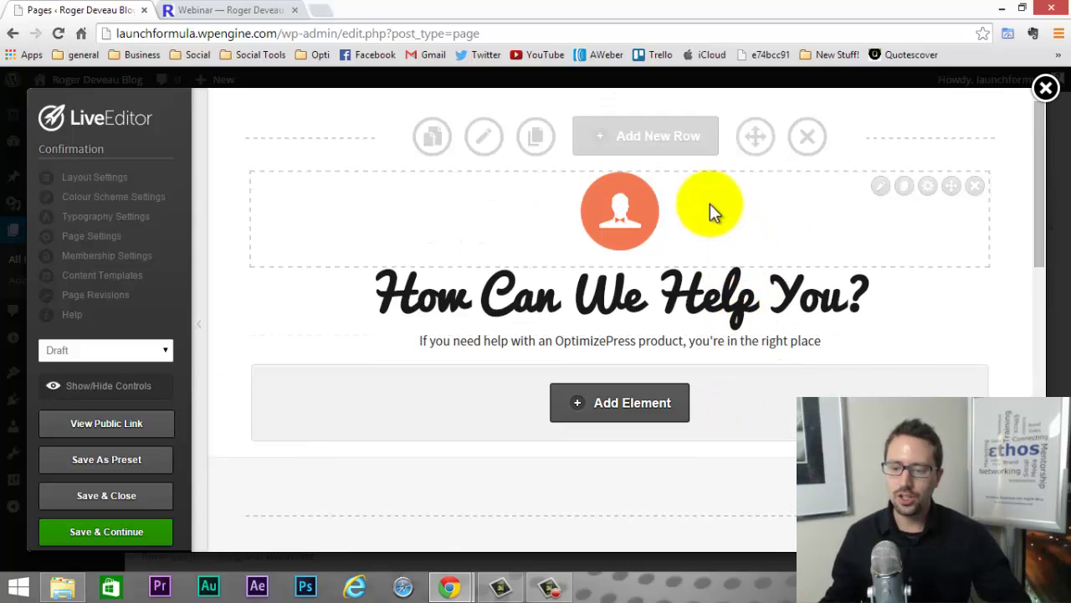
{"action": "scroll", "coordinate": [485, 285], "scroll_direction": "down", "scroll_amount": 6}
{"action": "scroll", "coordinate": [494, 289], "scroll_direction": "down", "scroll_amount": 3}
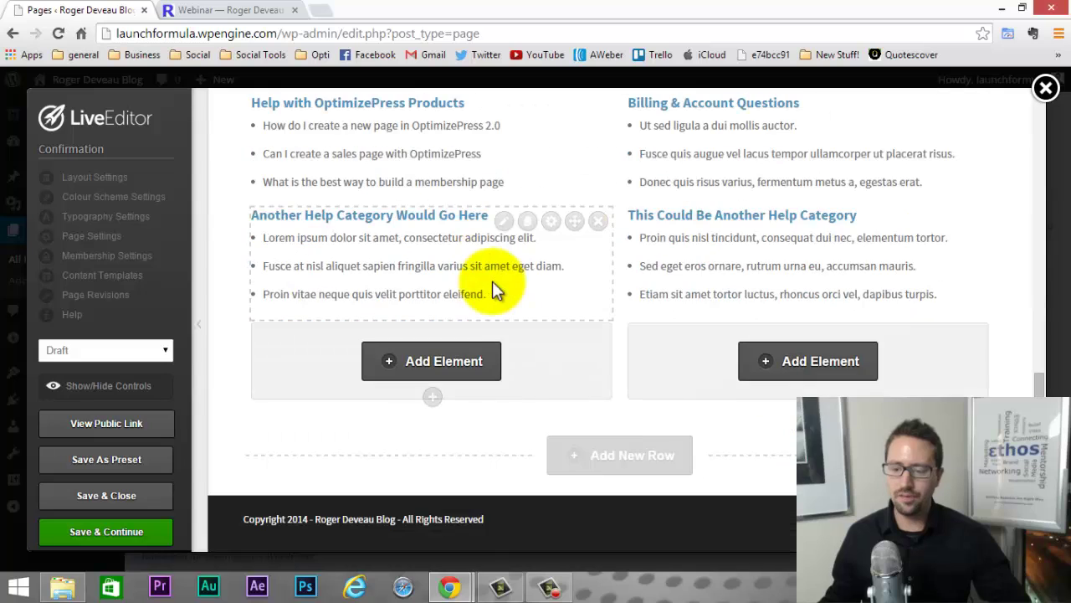
{"action": "scroll", "coordinate": [494, 289], "scroll_direction": "up", "scroll_amount": 5}
{"action": "scroll", "coordinate": [492, 282], "scroll_direction": "down", "scroll_amount": 2}
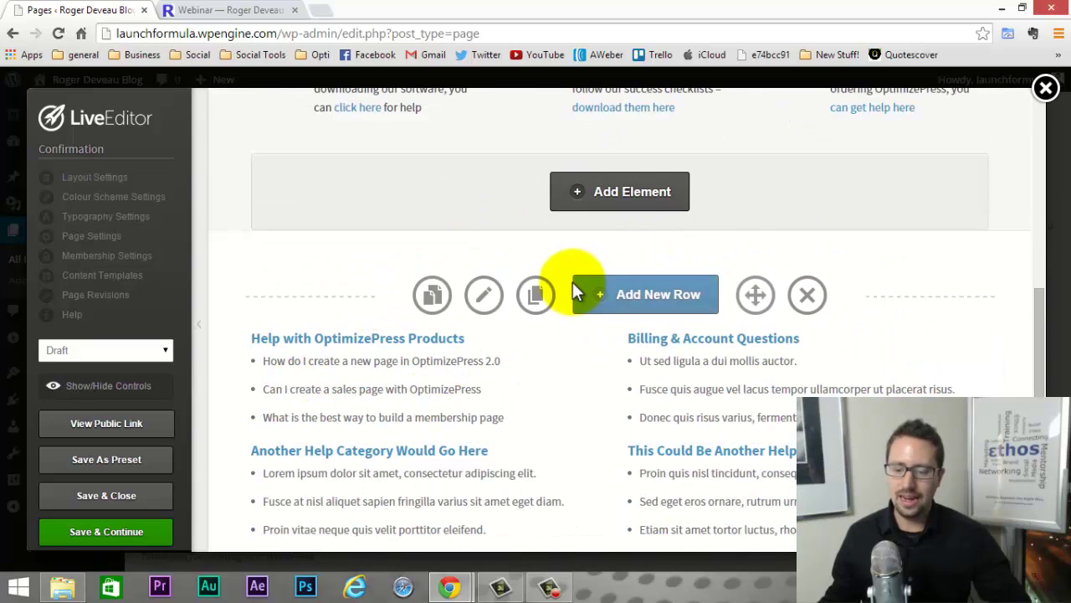
{"action": "scroll", "coordinate": [572, 282], "scroll_direction": "down", "scroll_amount": 2}
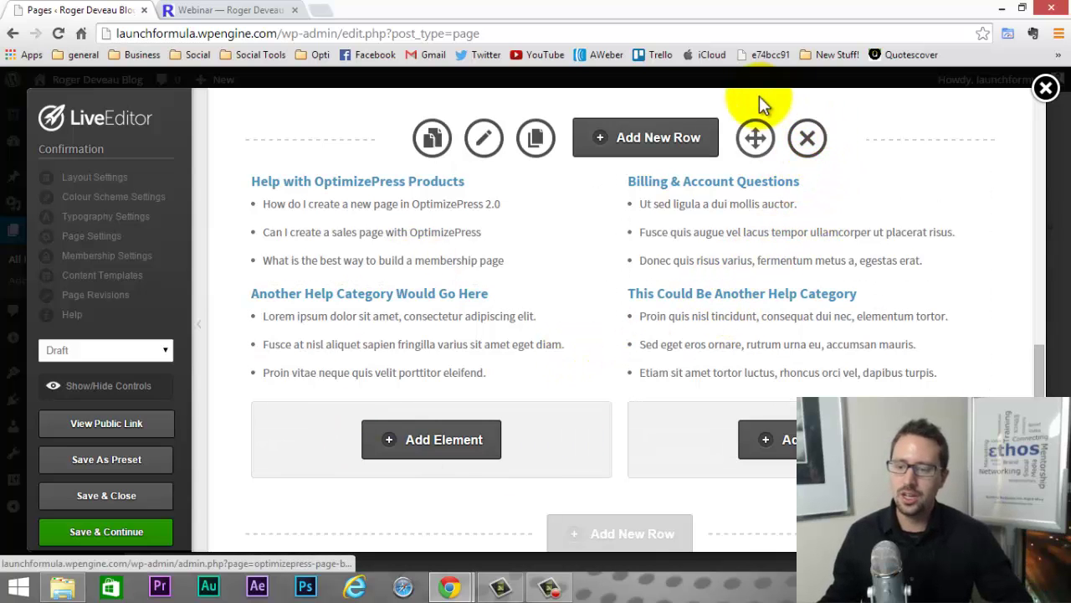
{"action": "scroll", "coordinate": [443, 209], "scroll_direction": "down", "scroll_amount": 1}
{"action": "scroll", "coordinate": [682, 228], "scroll_direction": "up", "scroll_amount": 2}
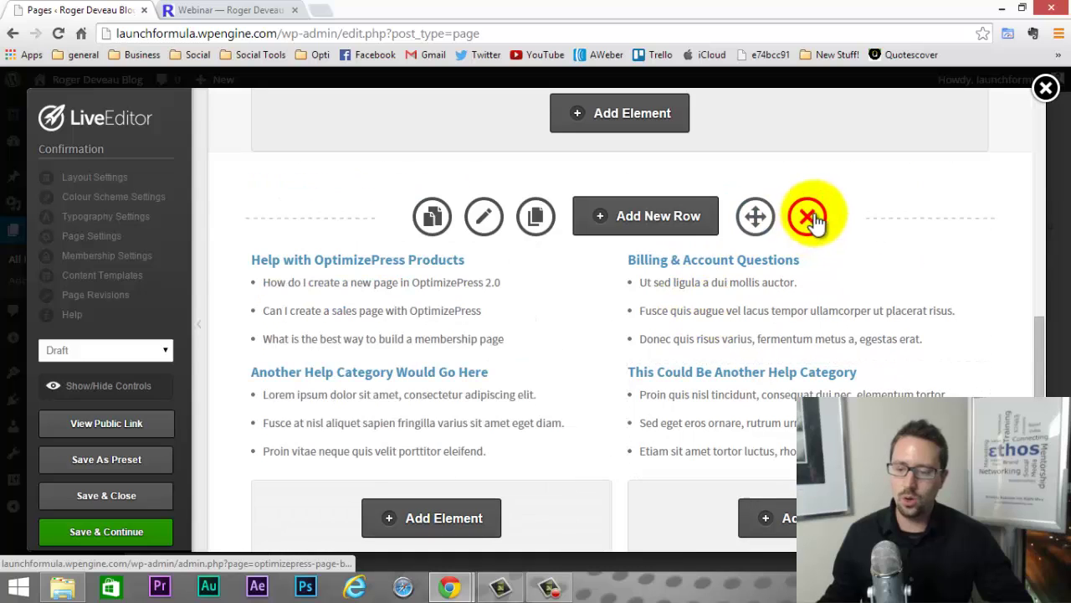
Delete the row of help-category lists from the page.
{"action": "left_click", "coordinate": [805, 219]}
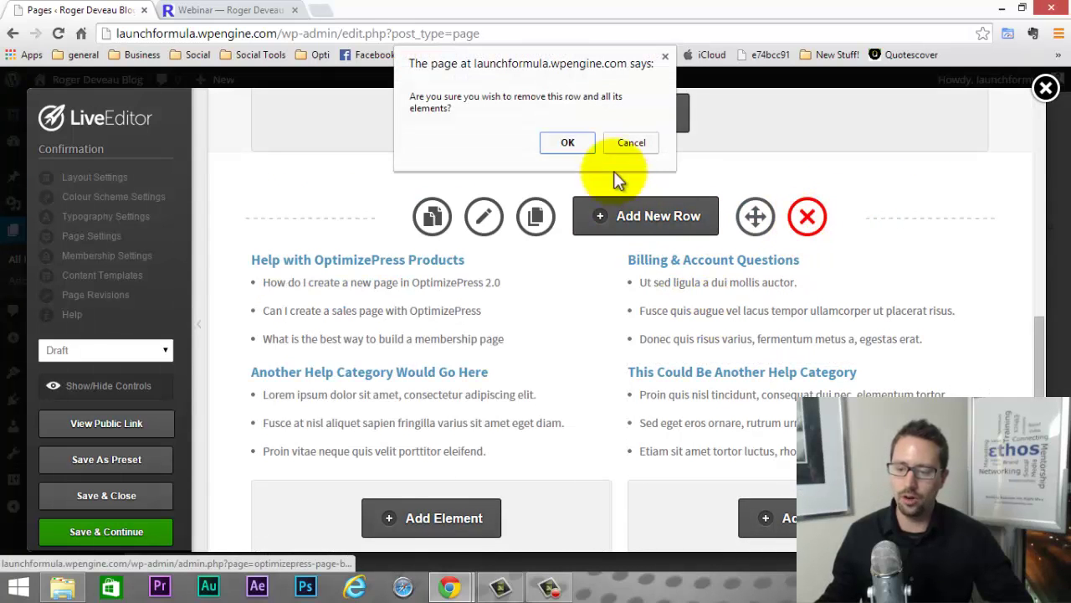
{"action": "left_click", "coordinate": [562, 144]}
{"action": "scroll", "coordinate": [698, 293], "scroll_direction": "up", "scroll_amount": 3}
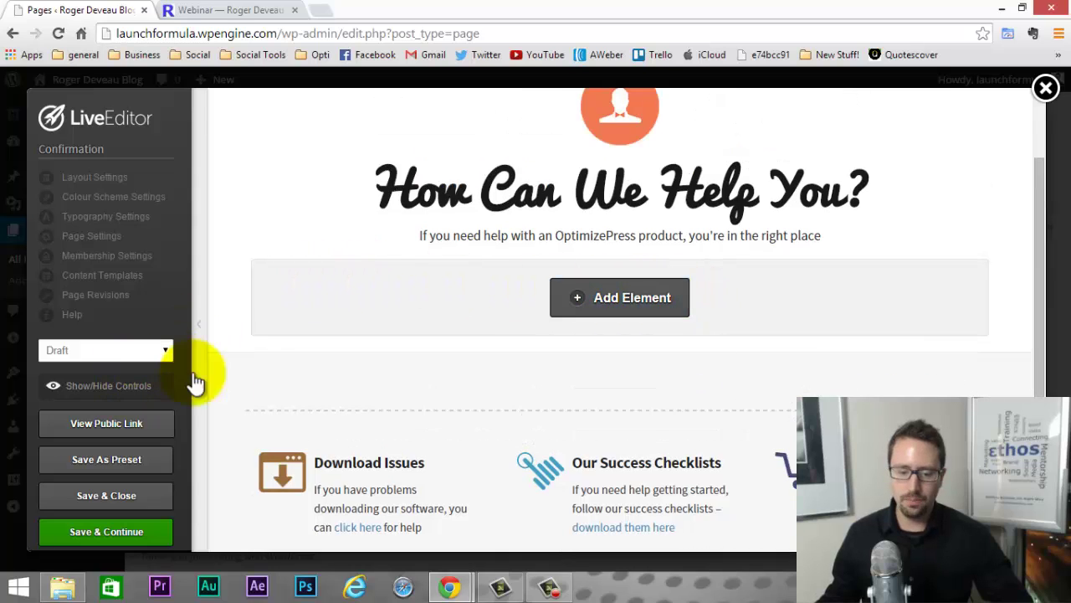
{"action": "scroll", "coordinate": [611, 287], "scroll_direction": "up", "scroll_amount": 1}
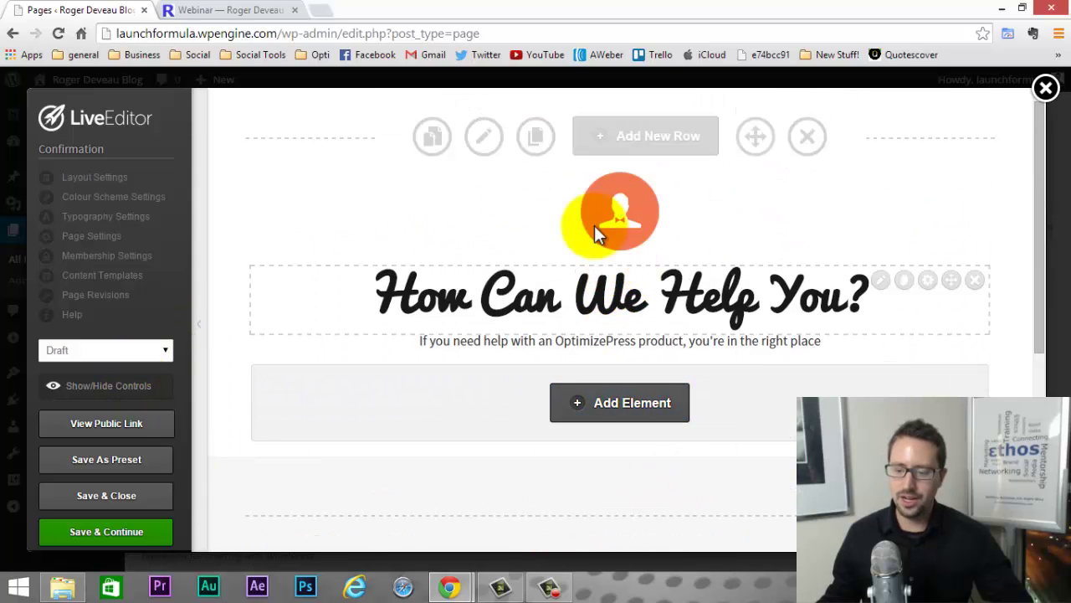
Insert a first-style blue #025ee8 progress bar and move it above the orange icon.
{"action": "left_click", "coordinate": [614, 400]}
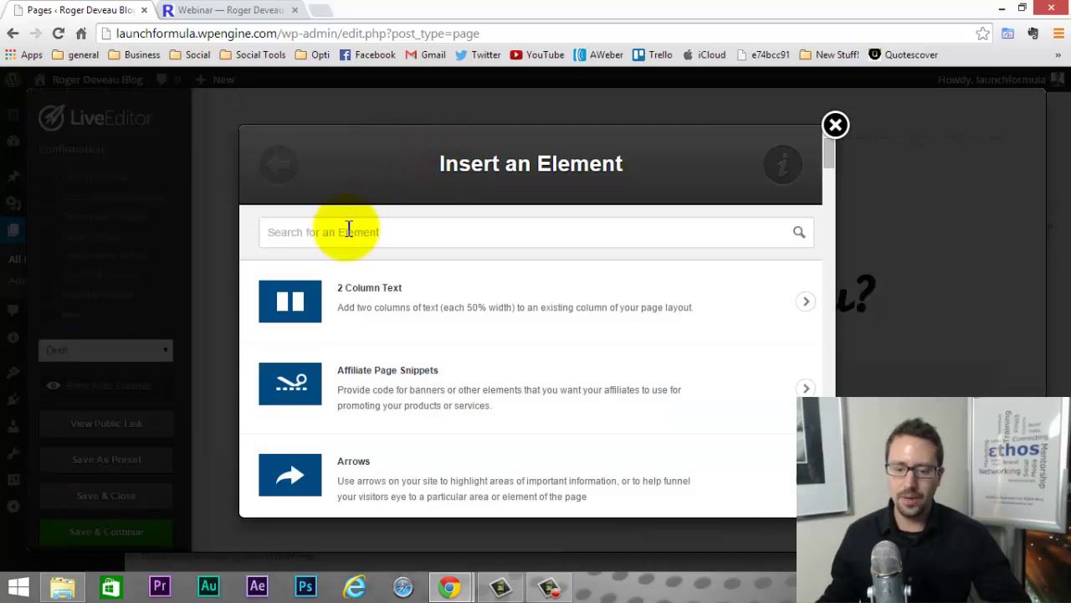
{"action": "type", "text": "prog"}
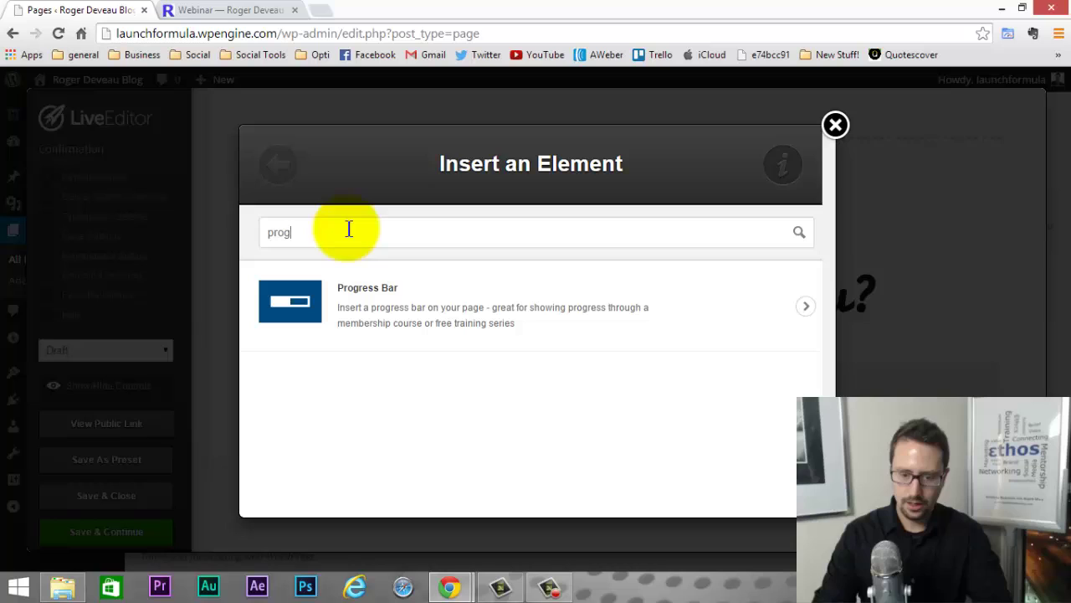
{"action": "left_click", "coordinate": [382, 307]}
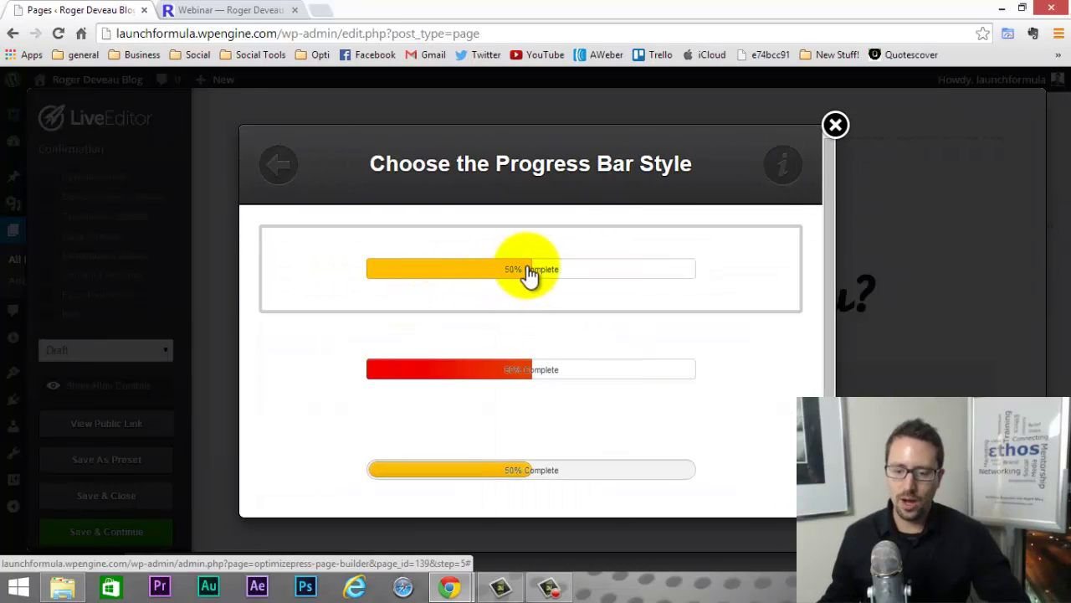
{"action": "left_click", "coordinate": [528, 272]}
{"action": "left_click", "coordinate": [313, 266]}
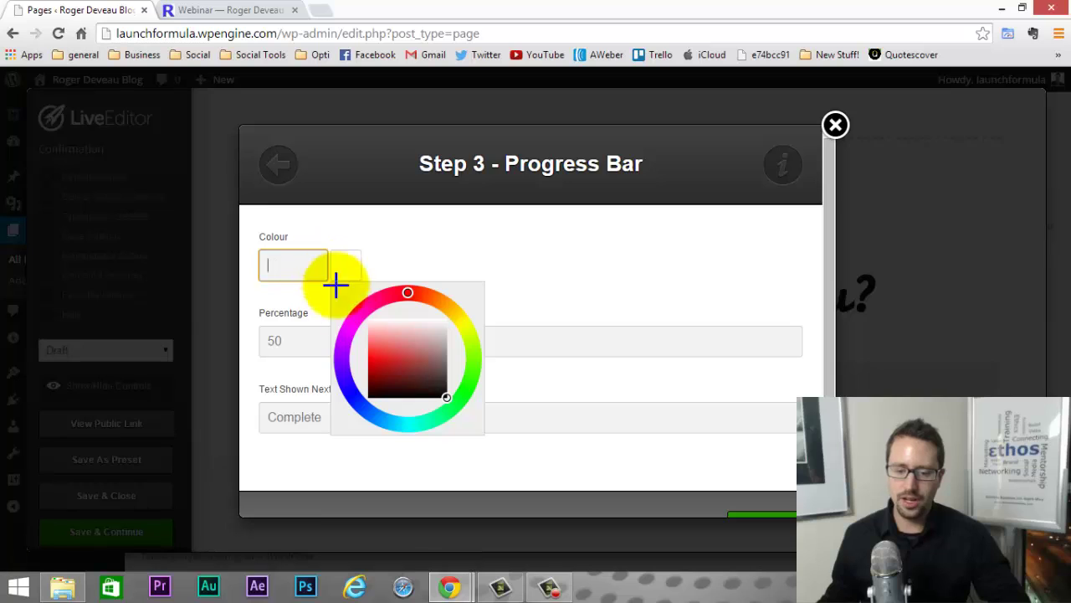
{"action": "left_click_drag", "start_coordinate": [358, 390], "coordinate": [363, 411]}
{"action": "mouse_move", "coordinate": [378, 366]}
{"action": "left_mouse_down"}
{"action": "mouse_move", "coordinate": [390, 354]}
{"action": "mouse_move", "coordinate": [373, 360]}
{"action": "left_mouse_up"}
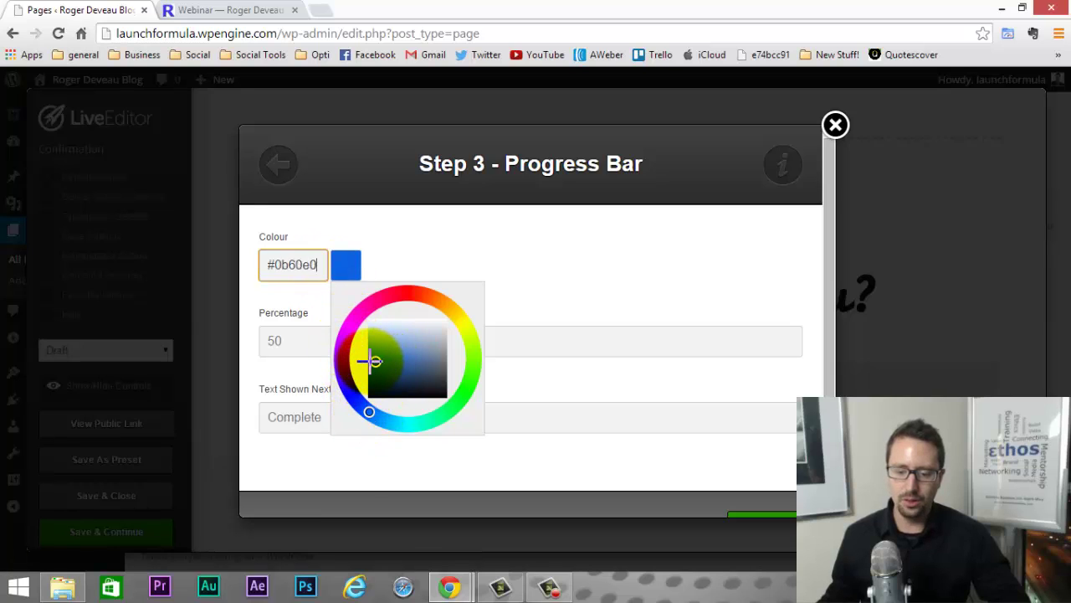
{"action": "left_click", "coordinate": [540, 246]}
{"action": "scroll", "coordinate": [535, 251], "scroll_direction": "down", "scroll_amount": 2}
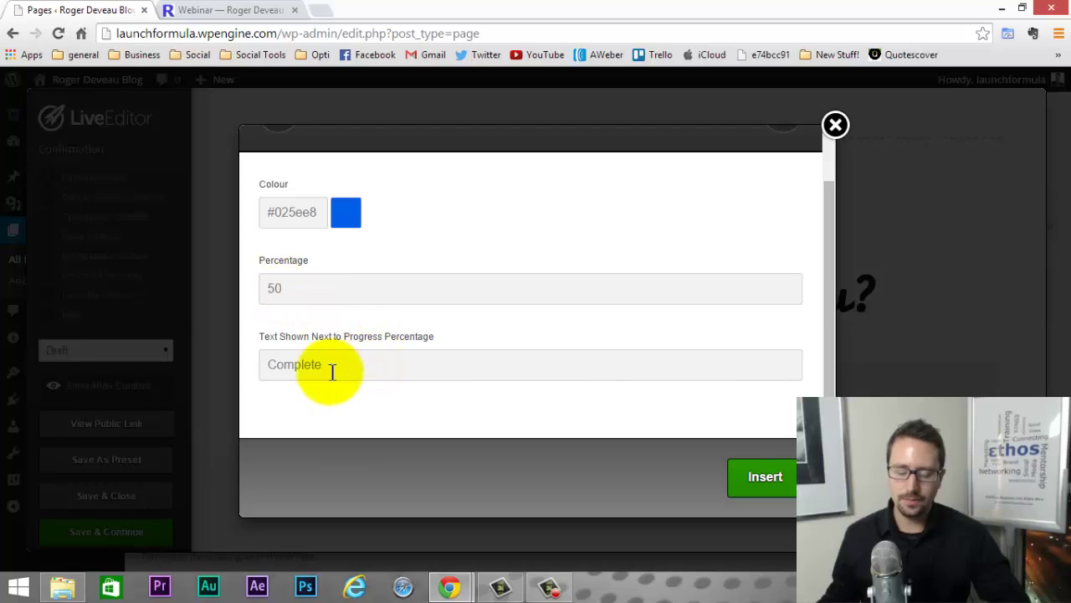
{"action": "left_click", "coordinate": [768, 486]}
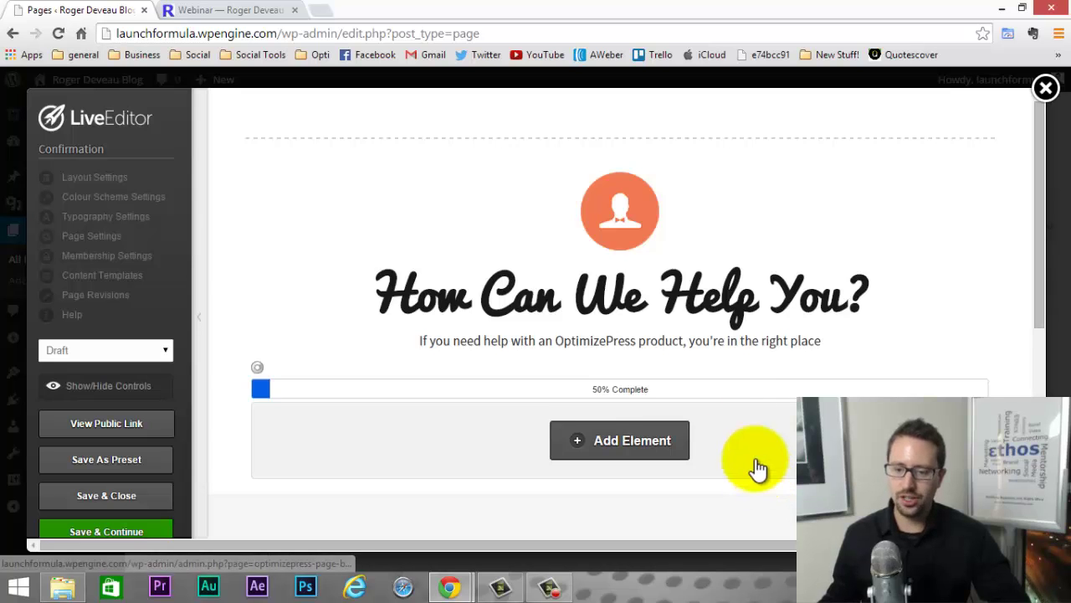
{"action": "left_click_drag", "start_coordinate": [947, 371], "coordinate": [924, 150]}
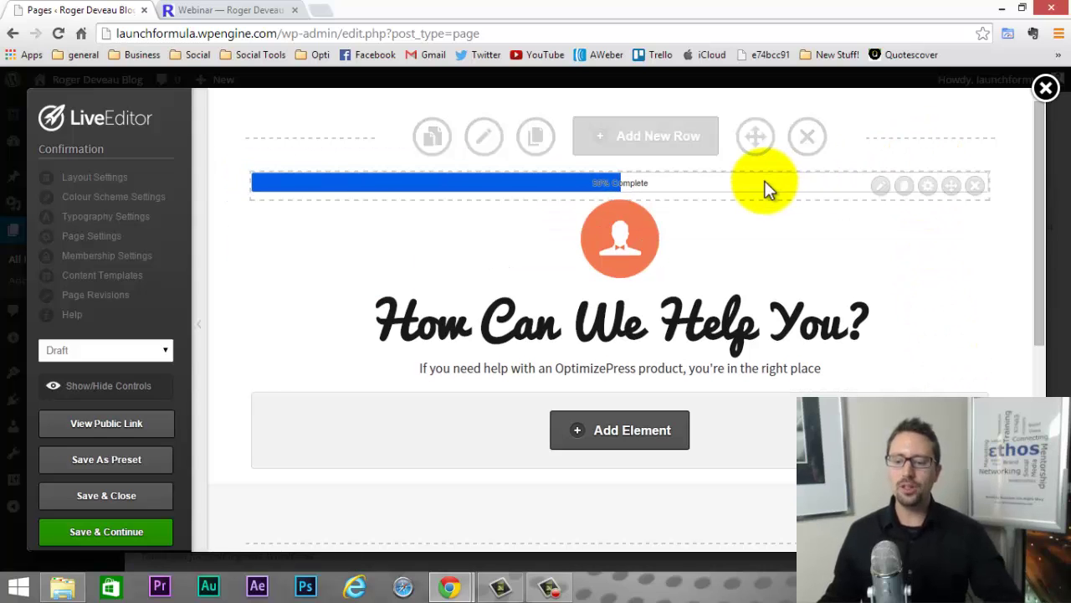
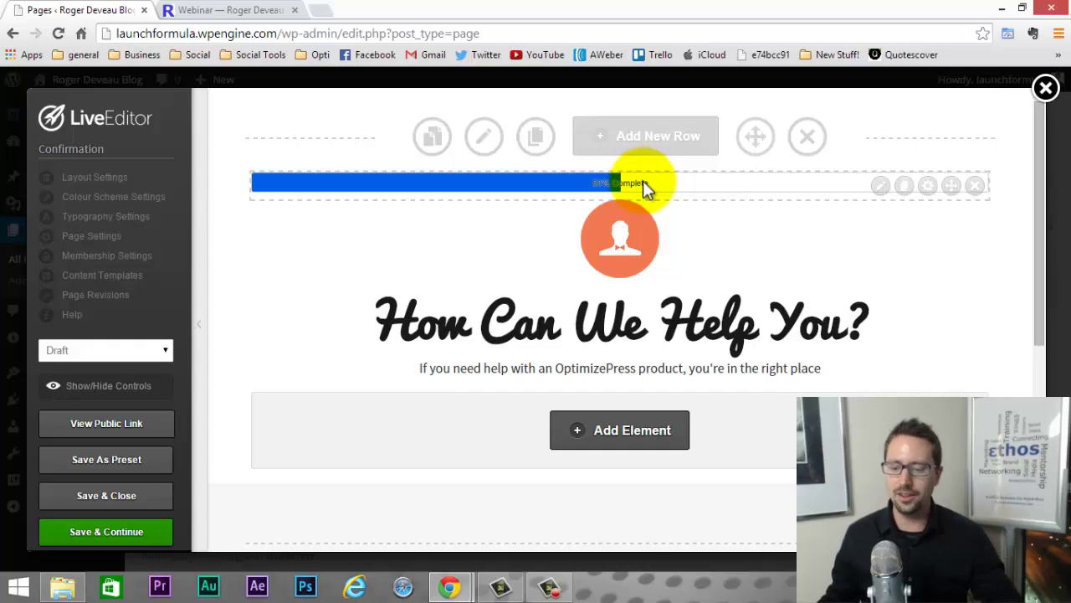
Delete the orange person icon element and the 'How Can We Help You?' heading, confirming each removal.
{"action": "scroll", "coordinate": [643, 181], "scroll_direction": "down", "scroll_amount": 1}
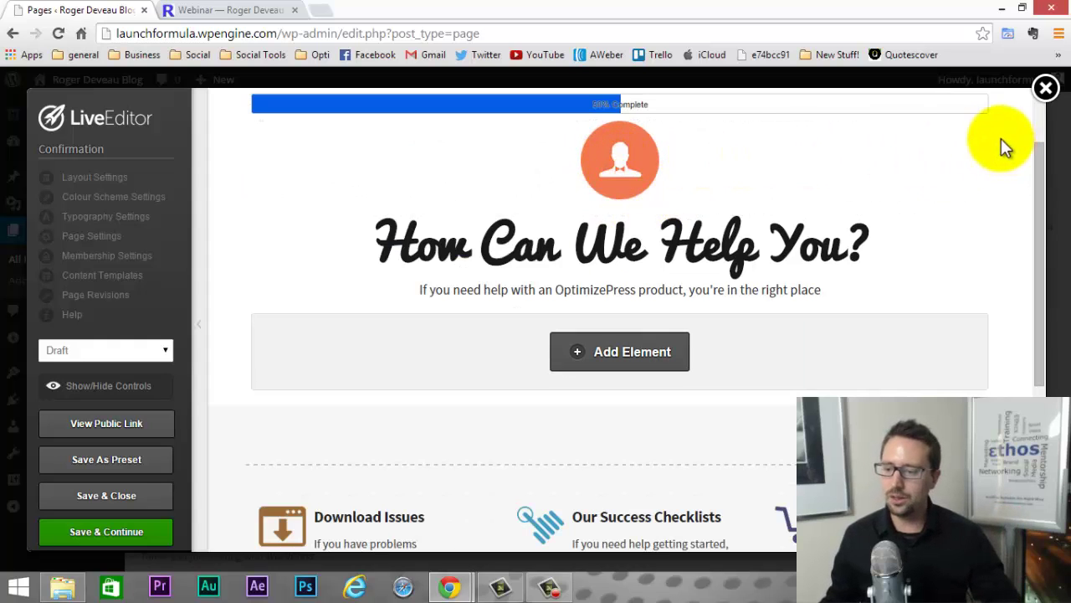
{"action": "left_click", "coordinate": [975, 135]}
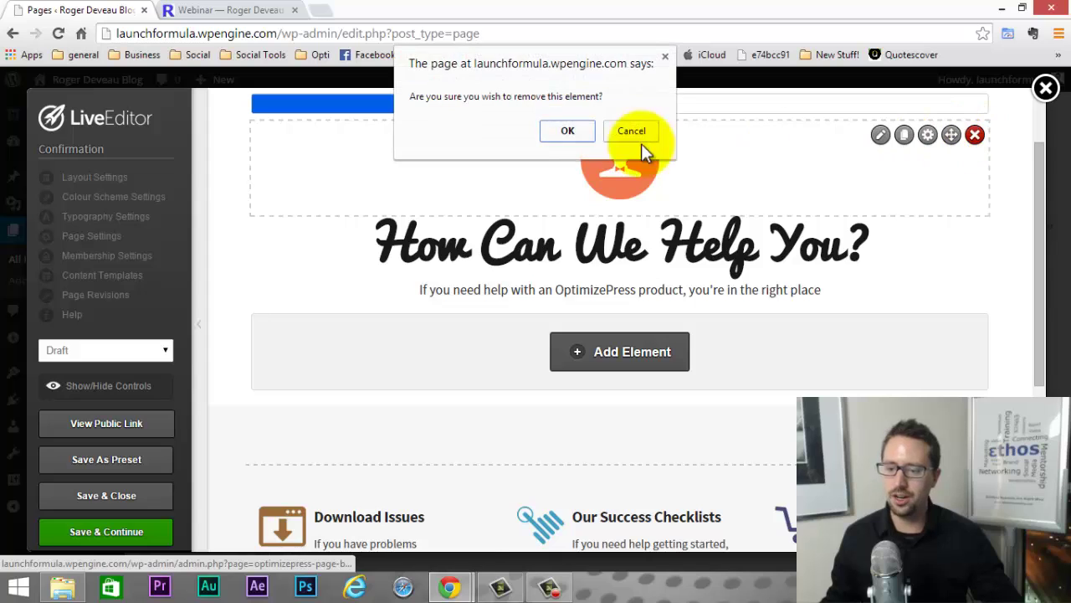
{"action": "left_click", "coordinate": [569, 131]}
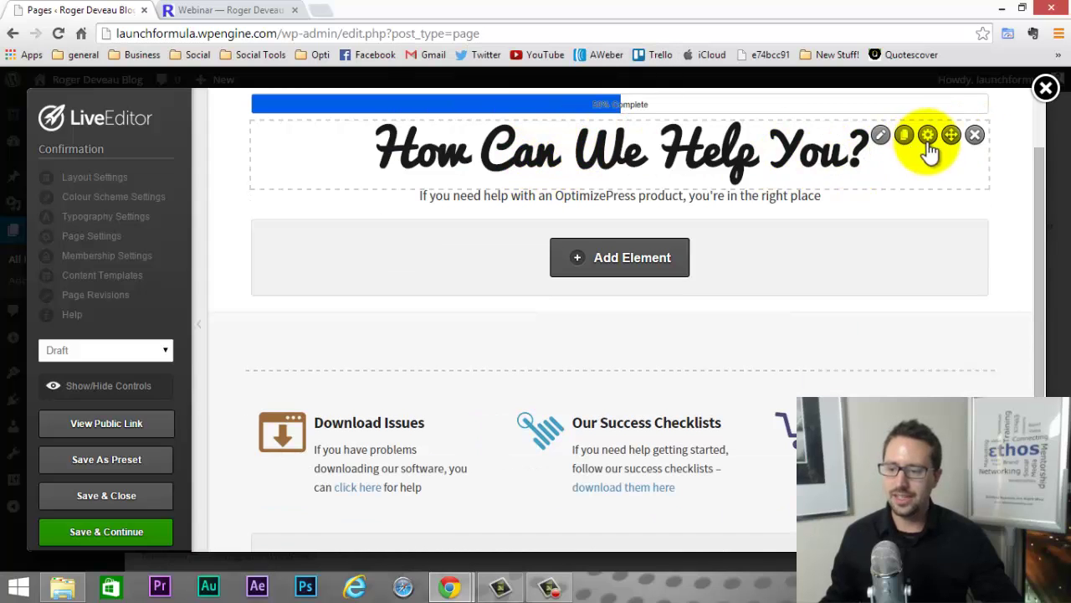
{"action": "left_click", "coordinate": [976, 136]}
{"action": "left_click", "coordinate": [569, 131]}
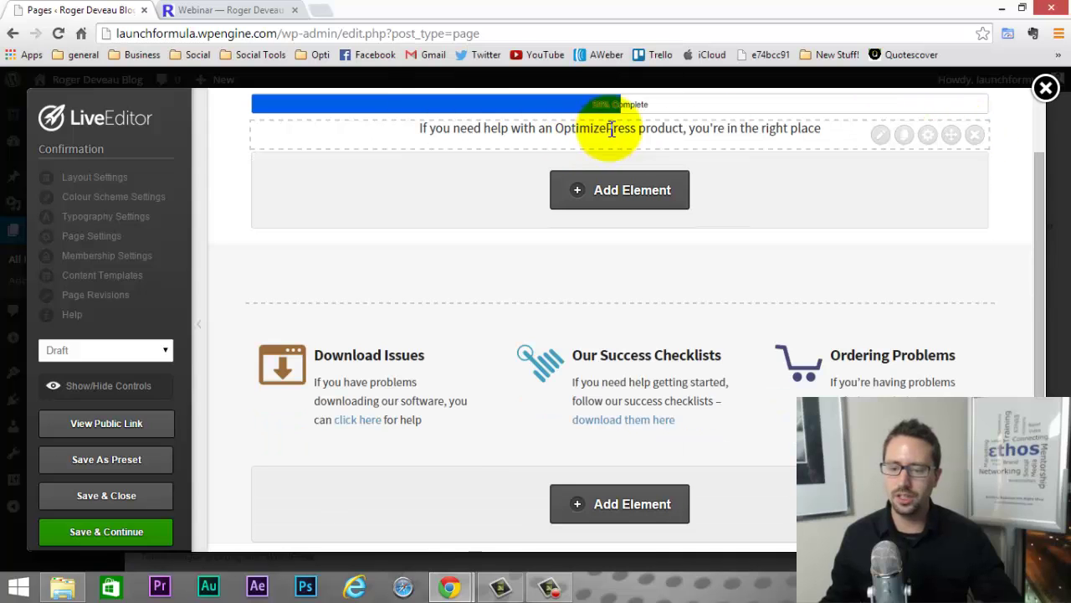
Replace the subtitle line's text with 'Almost Done! Just One More Step...'.
{"action": "left_click", "coordinate": [880, 137]}
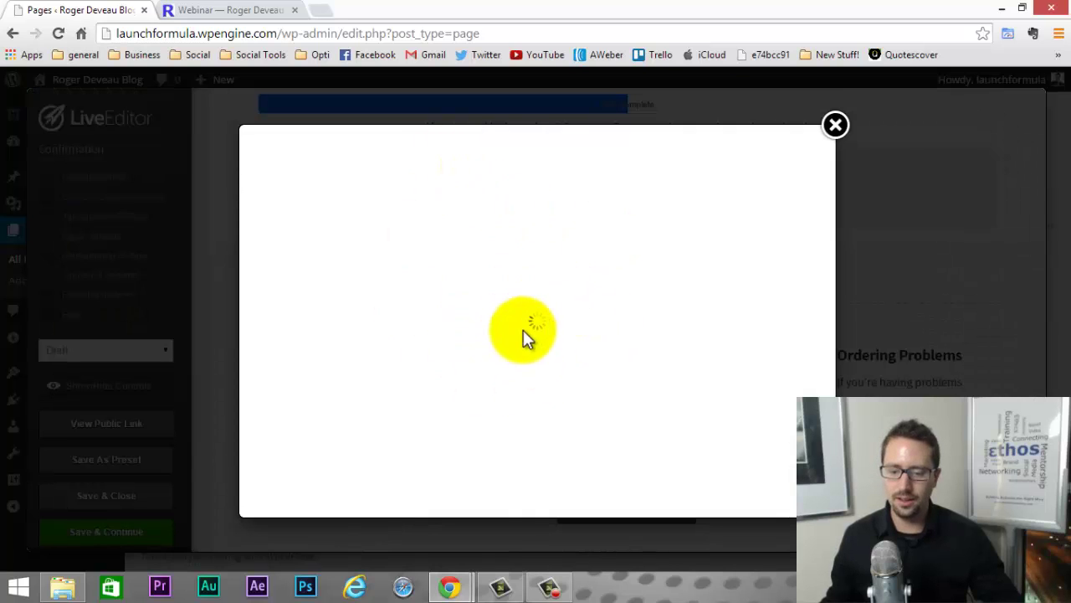
{"action": "scroll", "coordinate": [490, 330], "scroll_direction": "down", "scroll_amount": 1}
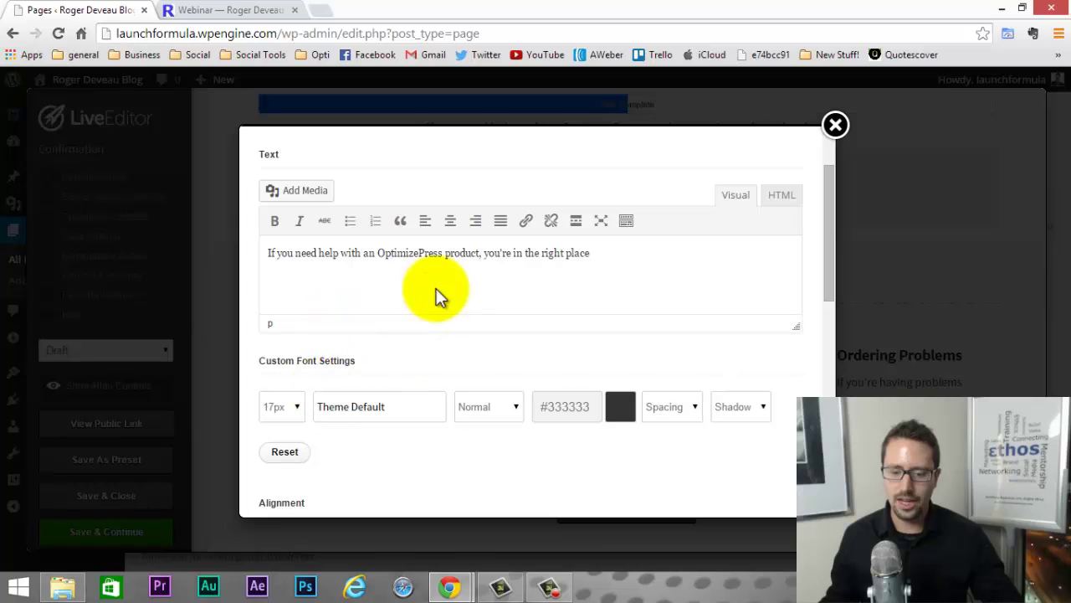
{"action": "left_click_drag", "start_coordinate": [610, 251], "coordinate": [250, 268]}
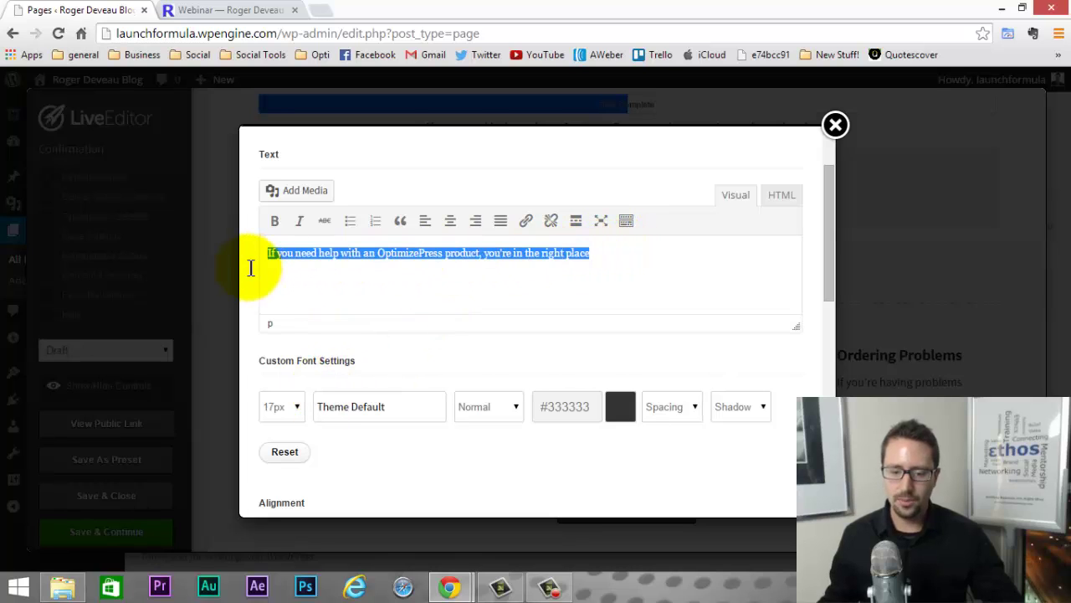
{"action": "type", "text": "Almost"}
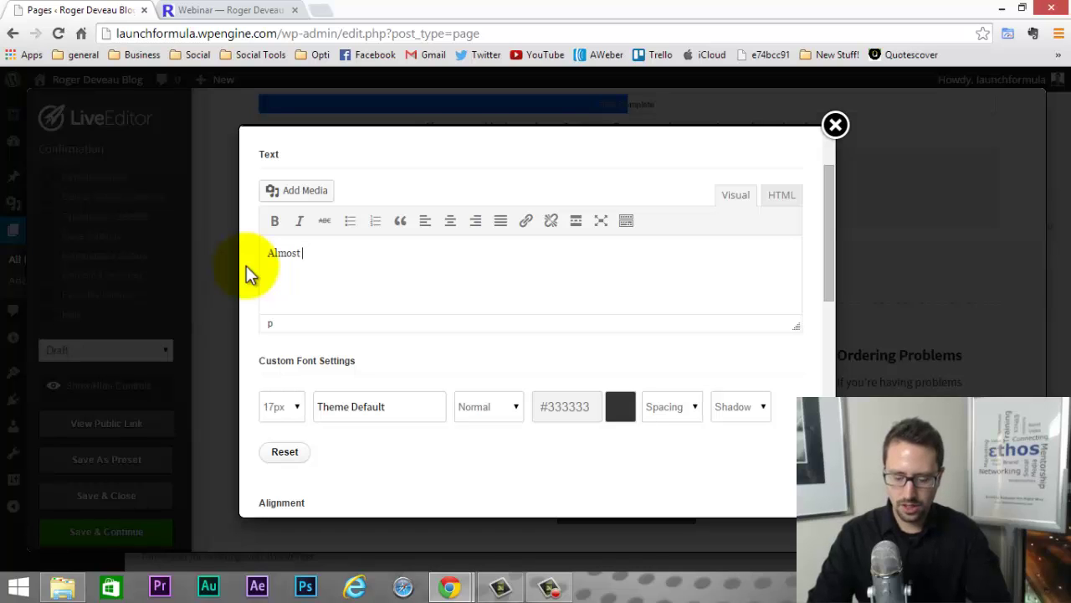
{"action": "type", "text": " Done!"}
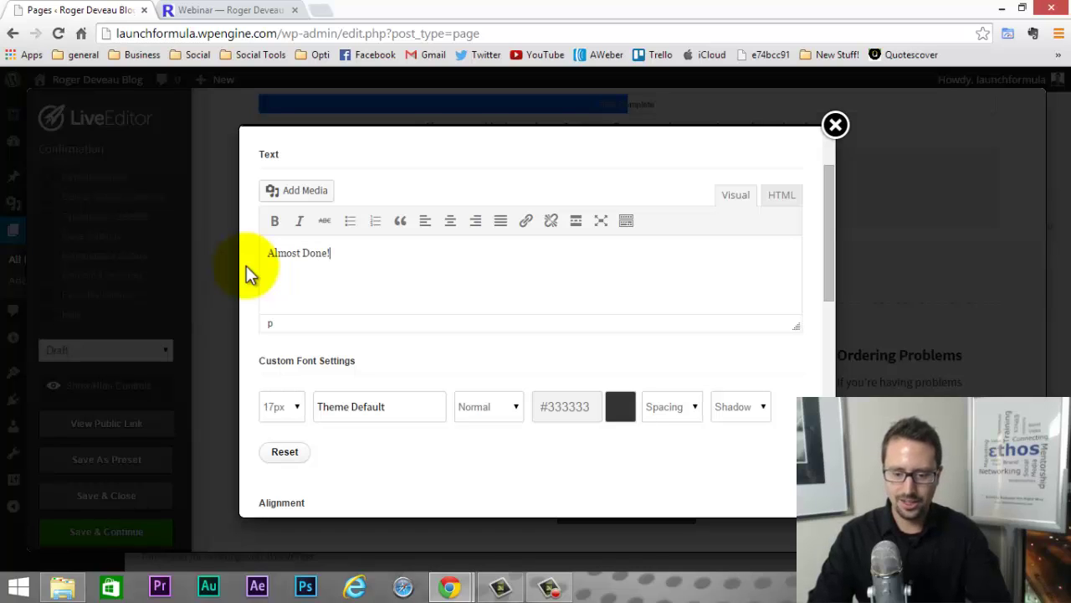
{"action": "type", "text": " Just"}
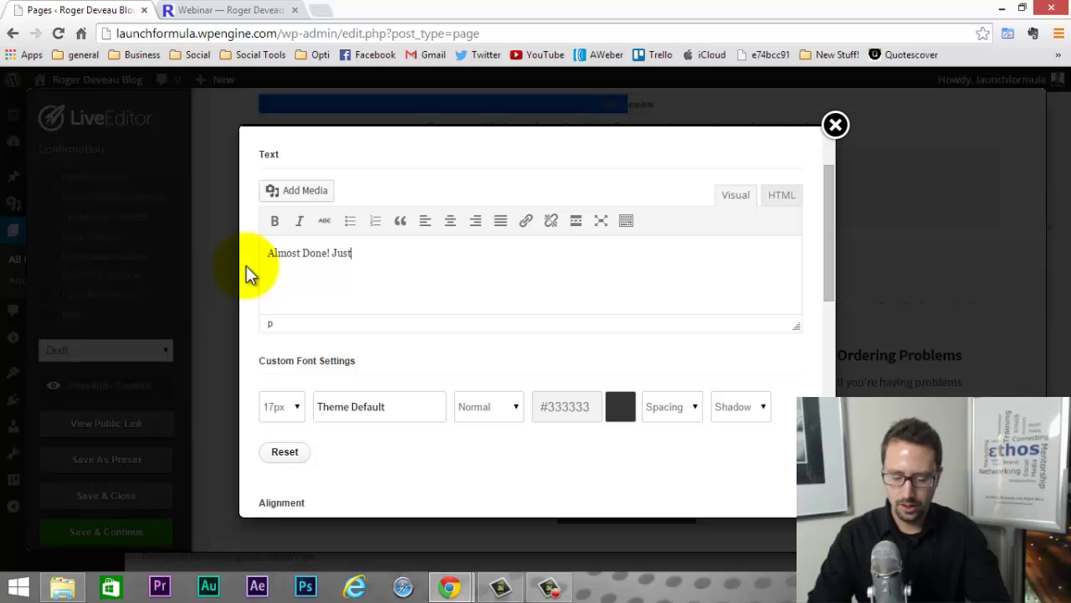
{"action": "type", "text": " One Mo"}
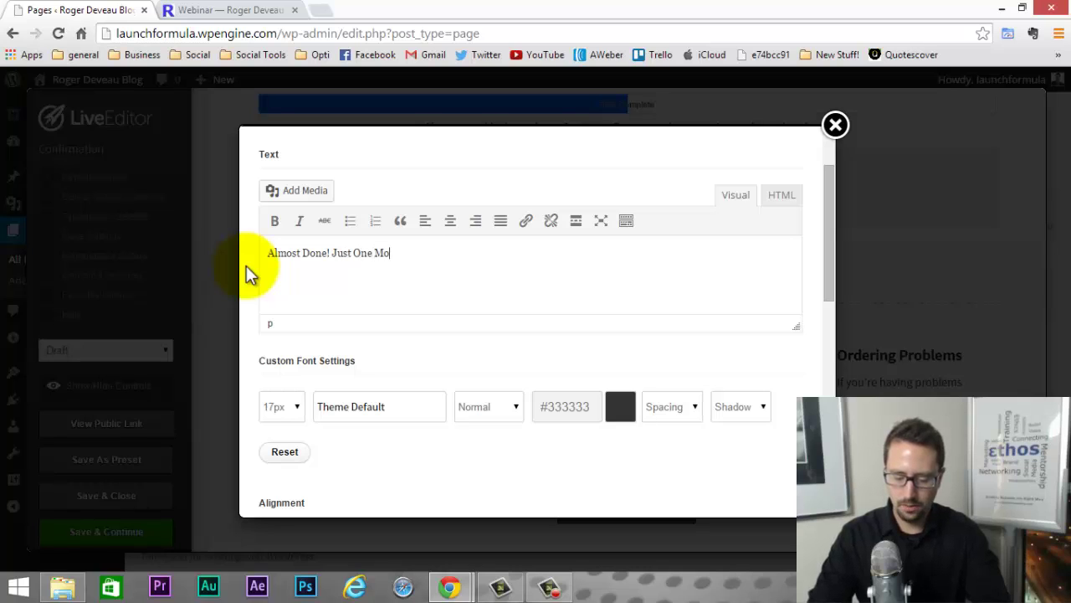
{"action": "type", "text": "re Step..."}
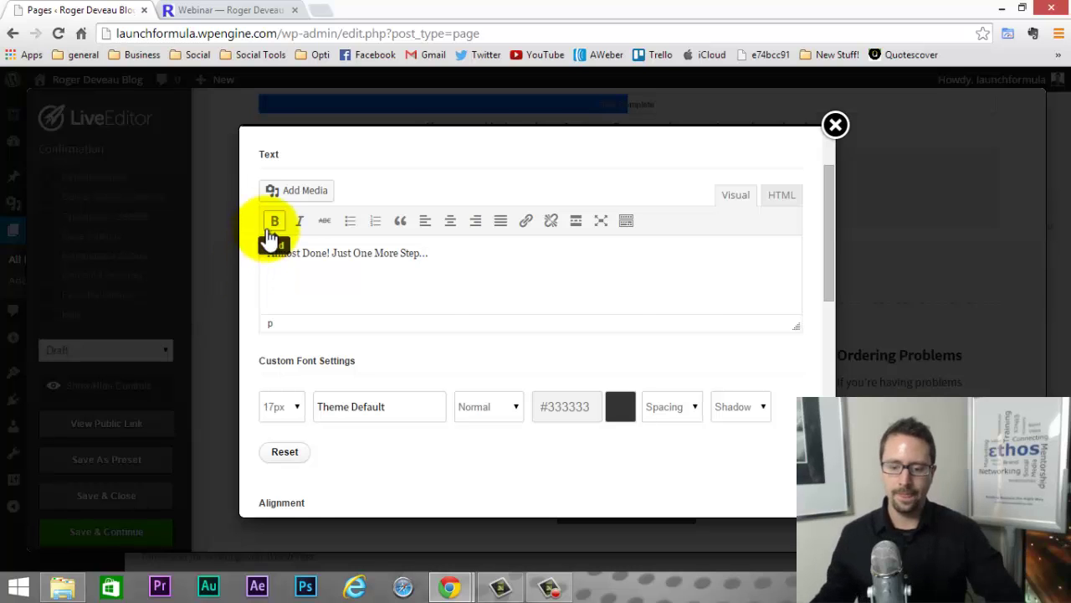
Clear the line's custom 17px font size, insert it, and preview the page without controls.
{"action": "scroll", "coordinate": [276, 251], "scroll_direction": "down", "scroll_amount": 1}
{"action": "left_click", "coordinate": [295, 329]}
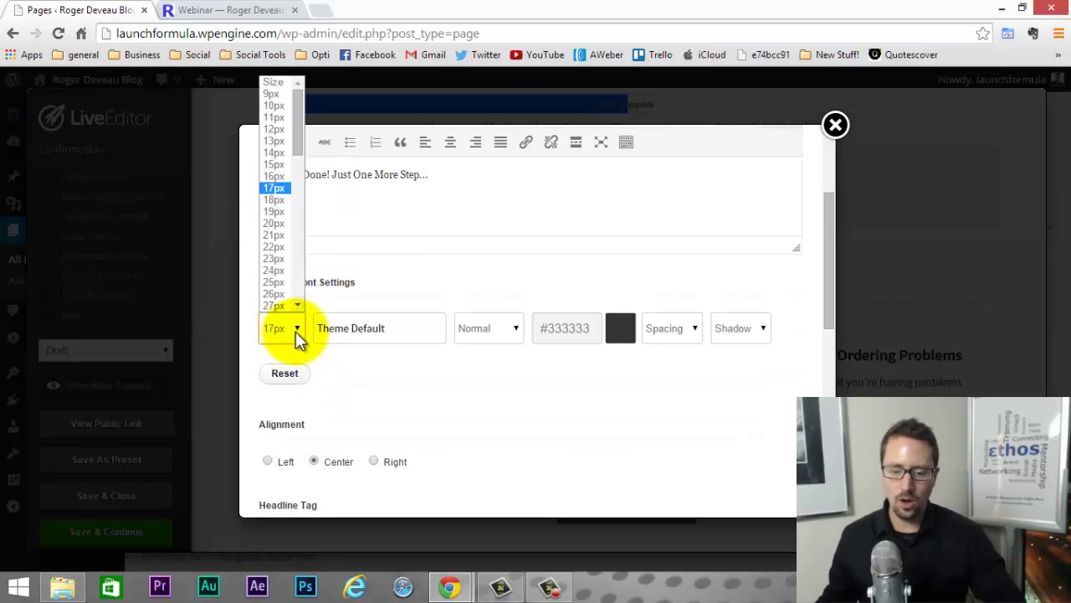
{"action": "left_click", "coordinate": [272, 82]}
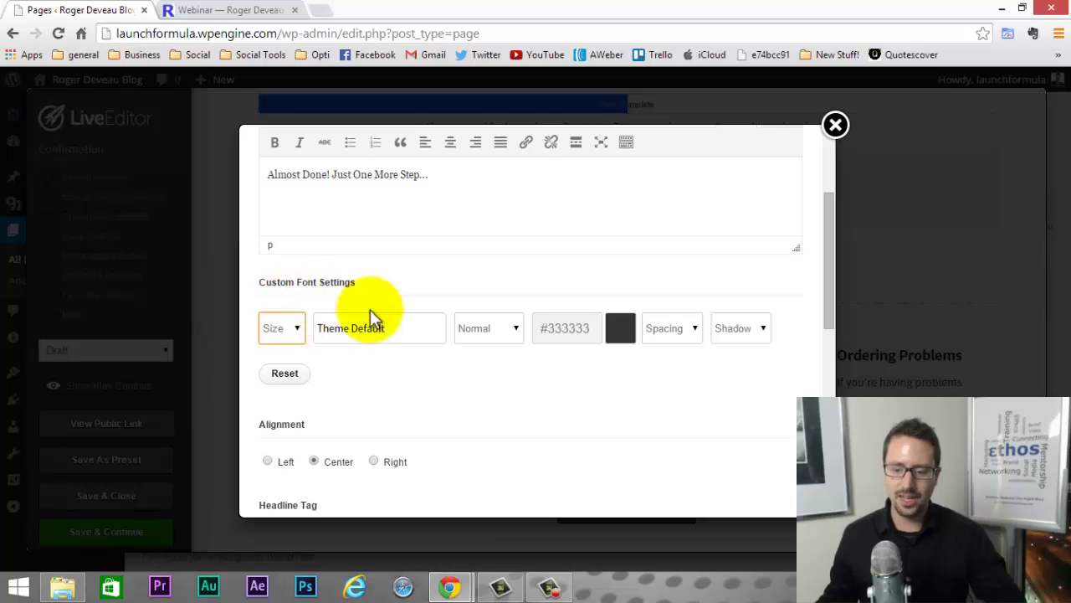
{"action": "scroll", "coordinate": [526, 293], "scroll_direction": "up", "scroll_amount": 2}
{"action": "scroll", "coordinate": [526, 287], "scroll_direction": "down", "scroll_amount": 6}
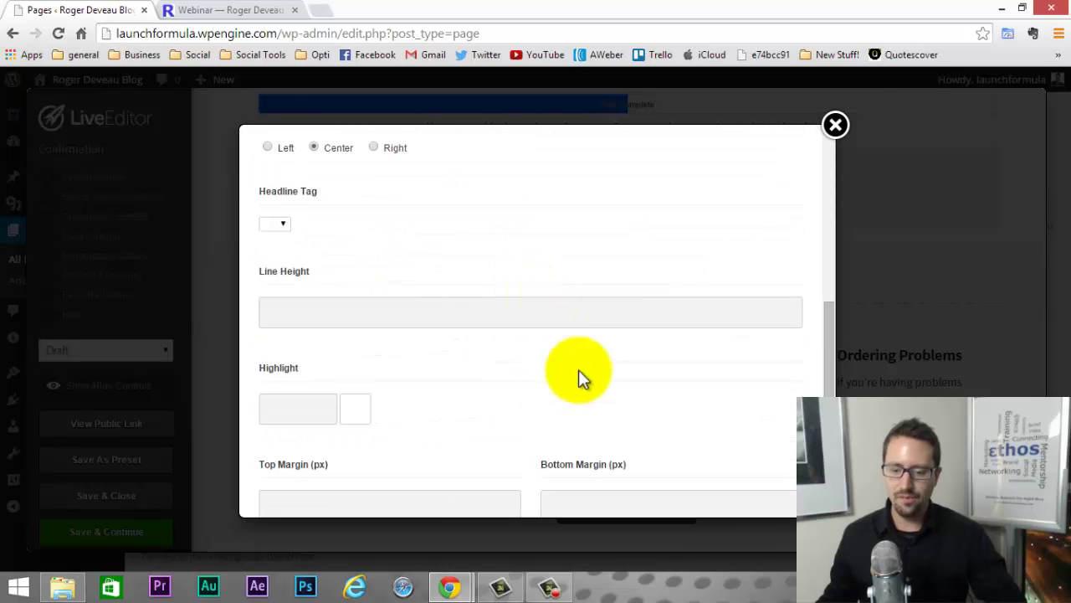
{"action": "scroll", "coordinate": [559, 375], "scroll_direction": "down", "scroll_amount": 1}
{"action": "scroll", "coordinate": [559, 374], "scroll_direction": "down", "scroll_amount": 2}
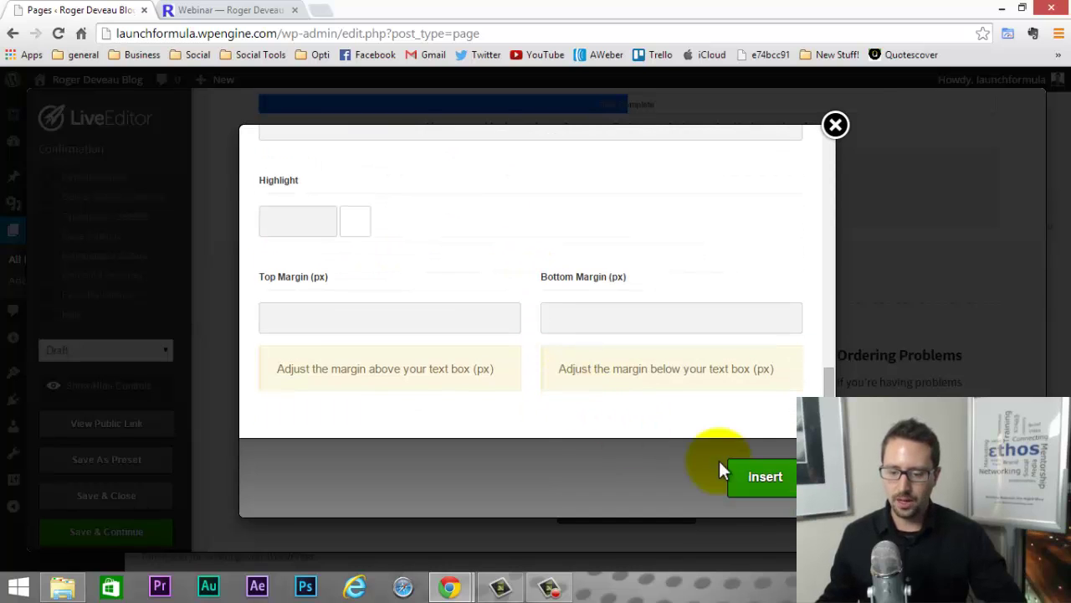
{"action": "left_click", "coordinate": [748, 472]}
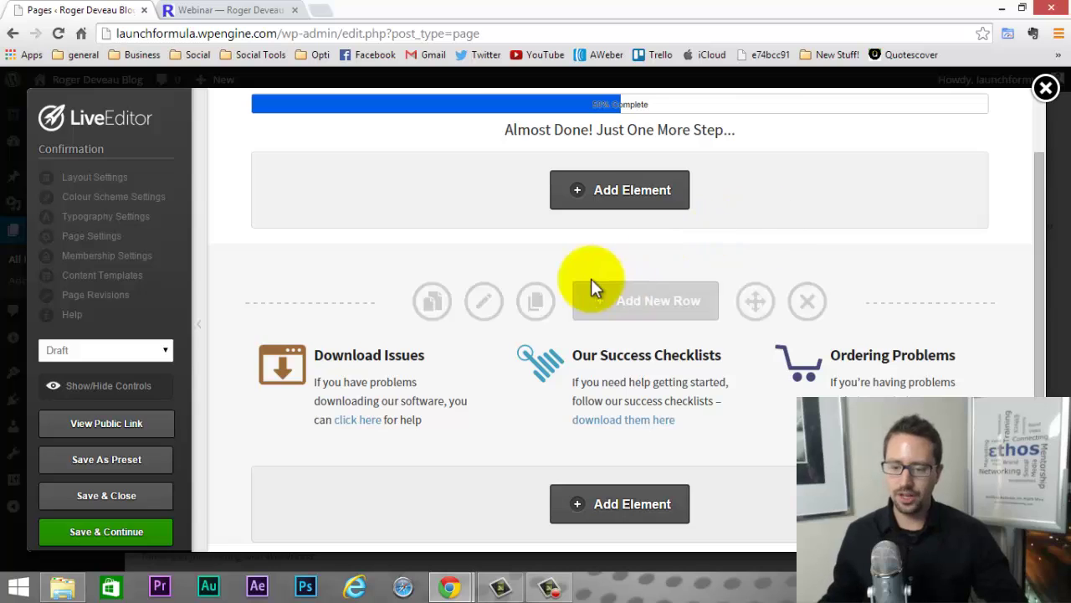
{"action": "left_click", "coordinate": [108, 390]}
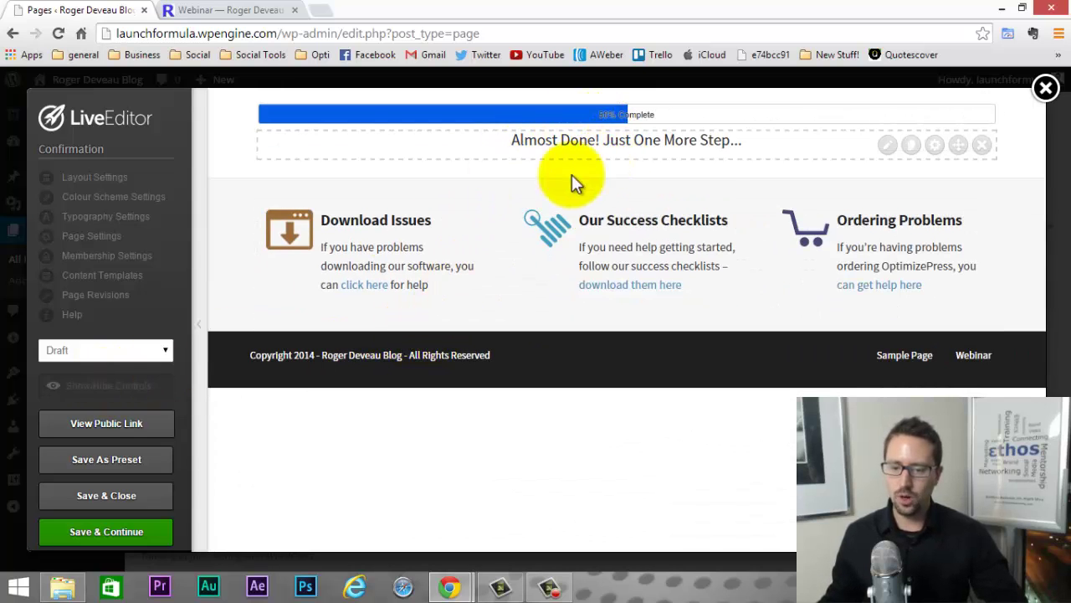
{"action": "left_click", "coordinate": [172, 385]}
Add a Text Block below the headline reading 'Just confirm your registration and you are done!'.
{"action": "scroll", "coordinate": [683, 251], "scroll_direction": "down", "scroll_amount": 1}
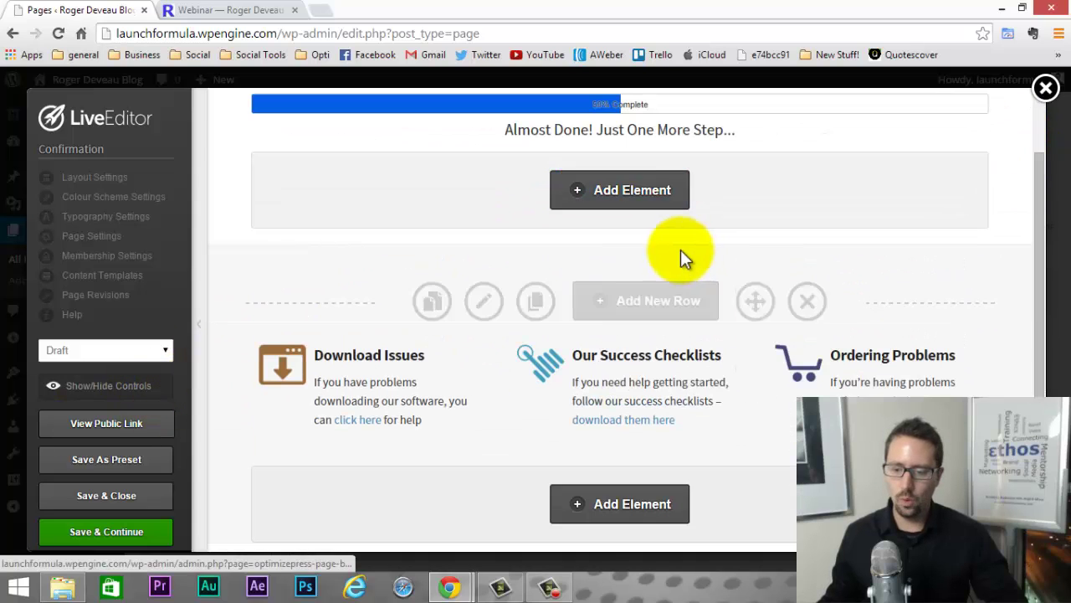
{"action": "left_click", "coordinate": [635, 193]}
{"action": "type", "text": "prog"}
{"action": "left_click_drag", "start_coordinate": [337, 232], "coordinate": [255, 240]}
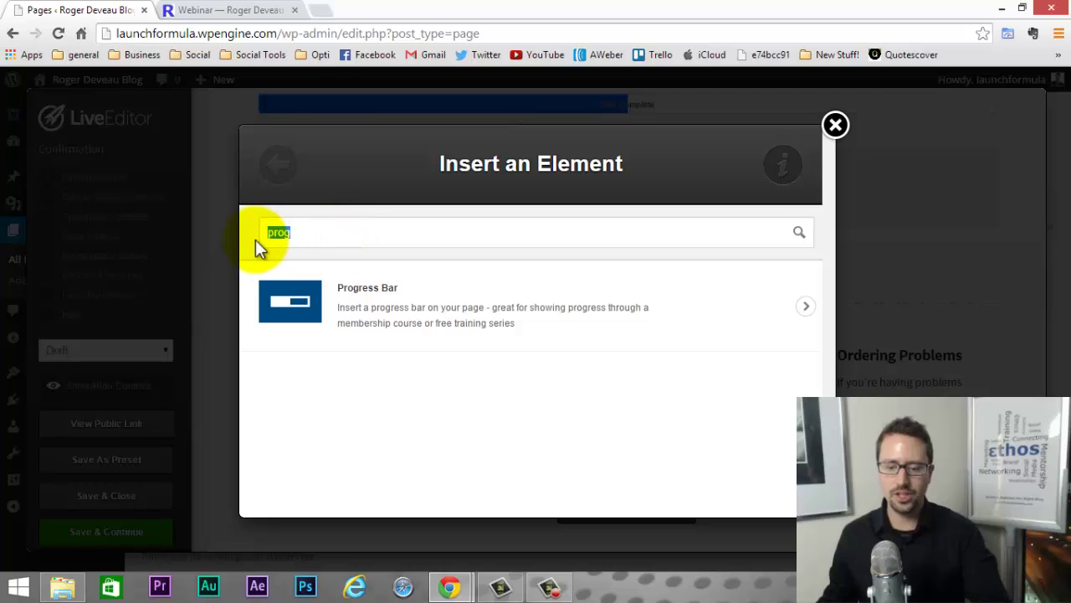
{"action": "type", "text": "text"}
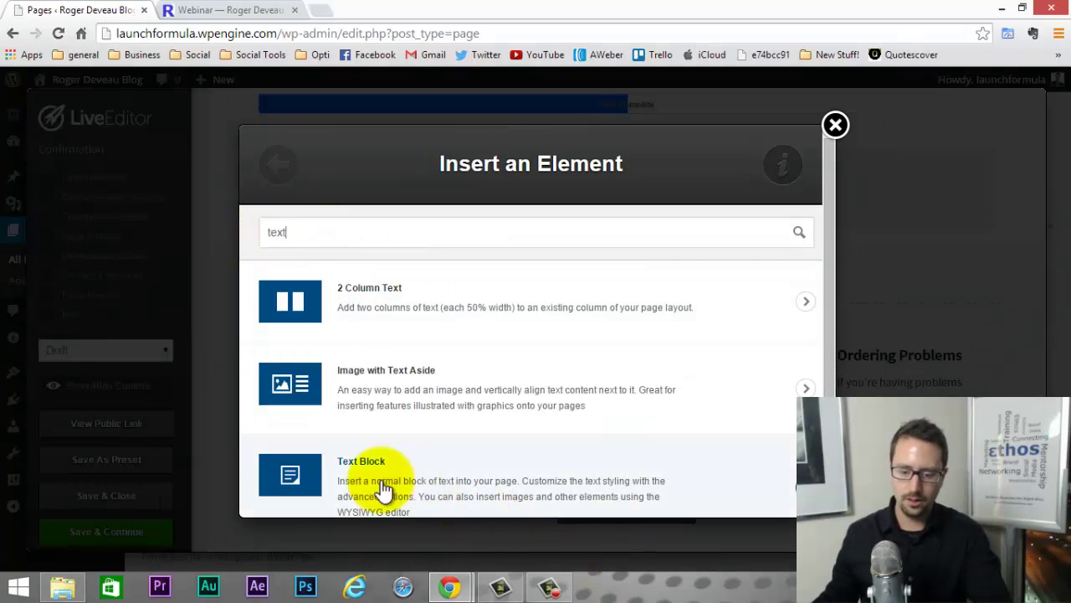
{"action": "scroll", "coordinate": [385, 339], "scroll_direction": "down", "scroll_amount": 1}
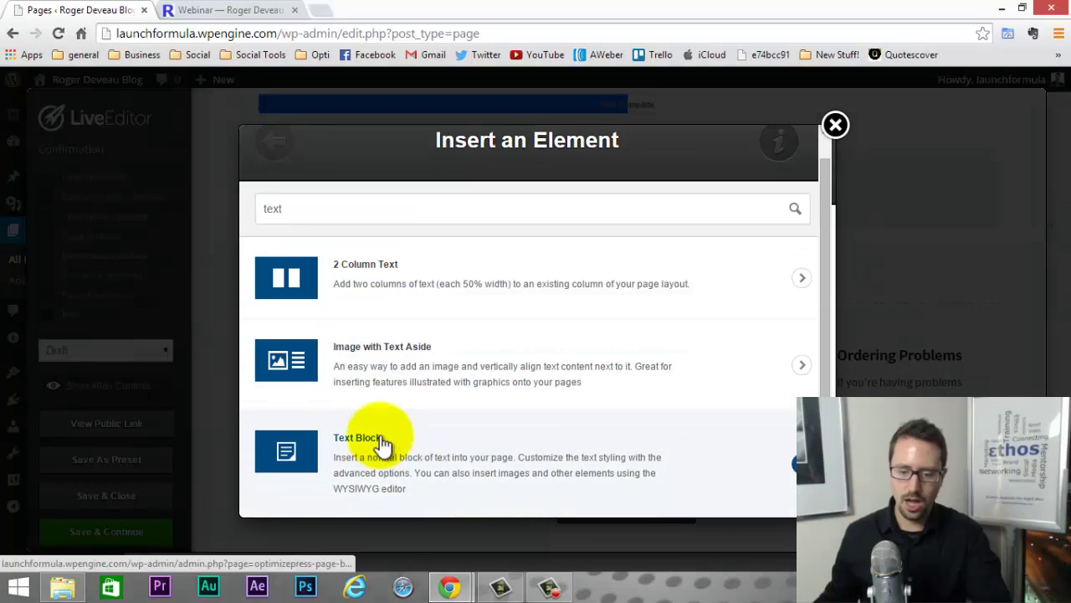
{"action": "left_click", "coordinate": [383, 447]}
{"action": "left_click", "coordinate": [359, 294]}
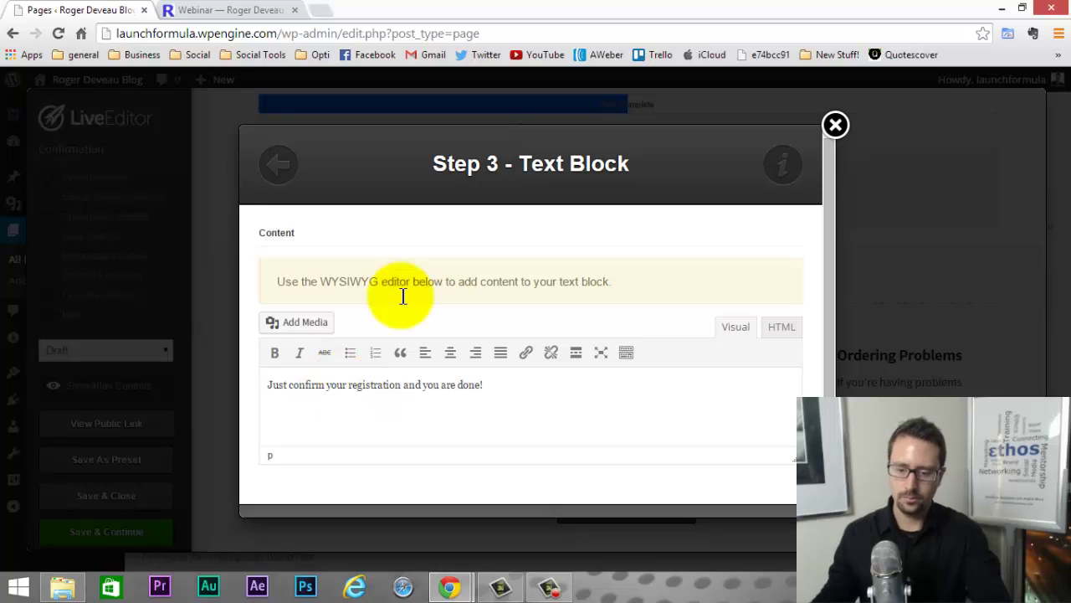
{"action": "scroll", "coordinate": [565, 345], "scroll_direction": "down", "scroll_amount": 1}
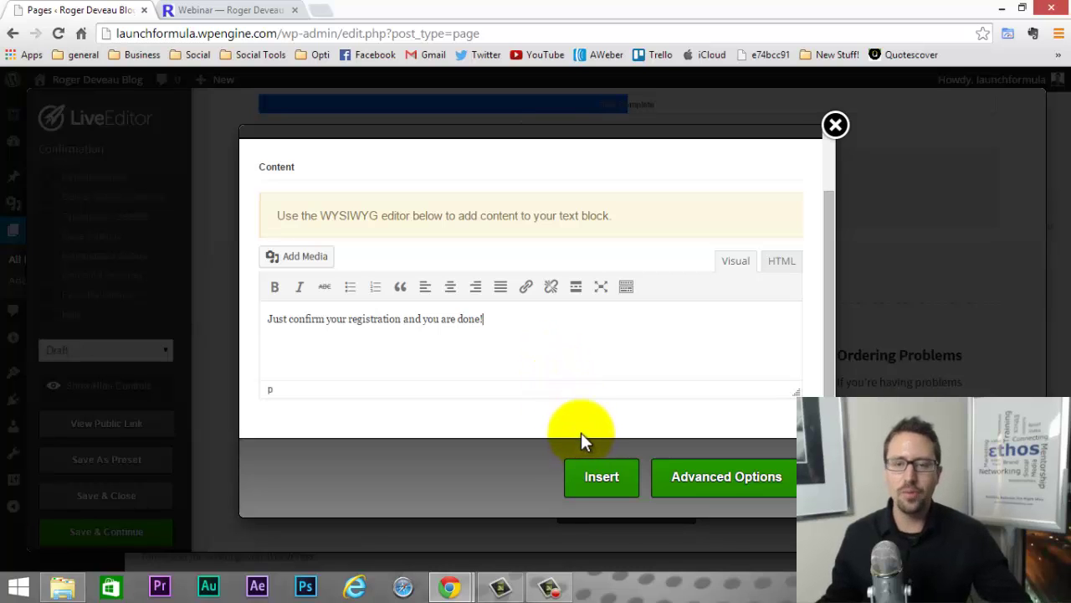
{"action": "left_click", "coordinate": [601, 479]}
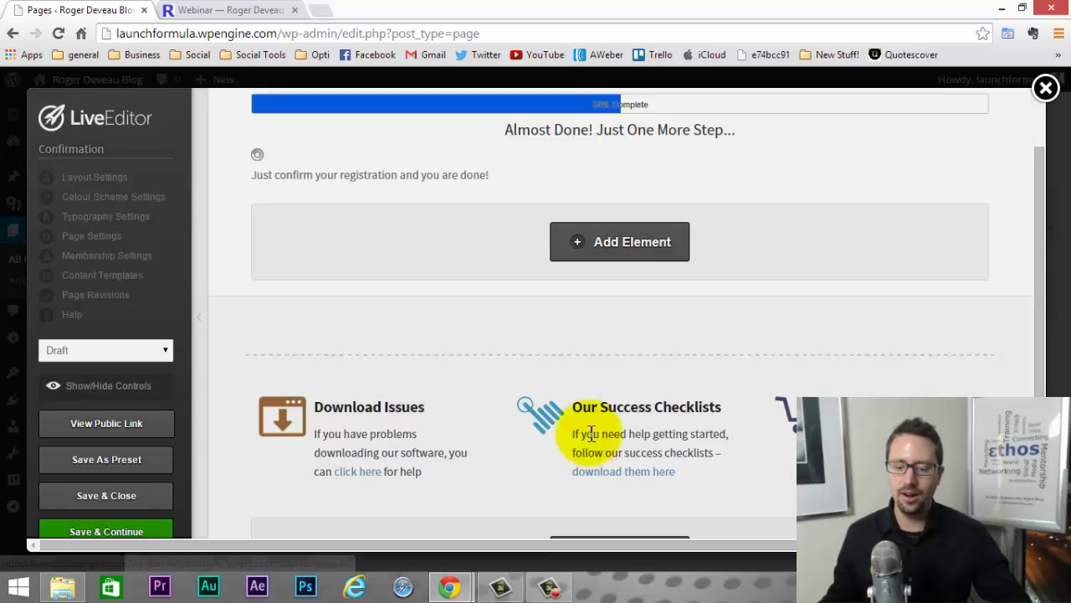
{"action": "mouse_move", "coordinate": [754, 166]}
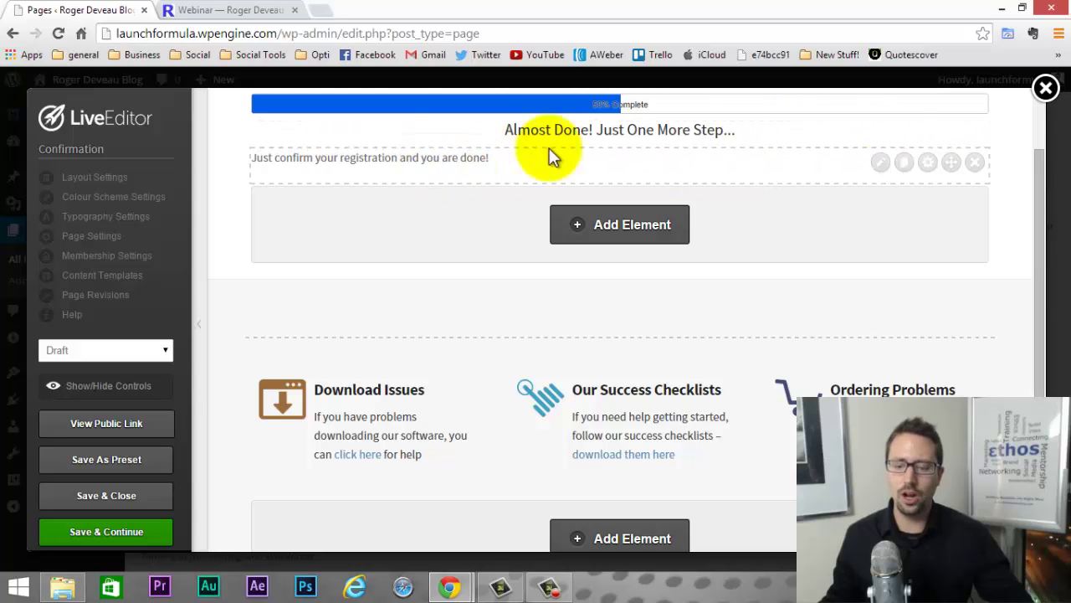
Take the sentence out of the new text block and close its editor without saving.
{"action": "left_click", "coordinate": [881, 165]}
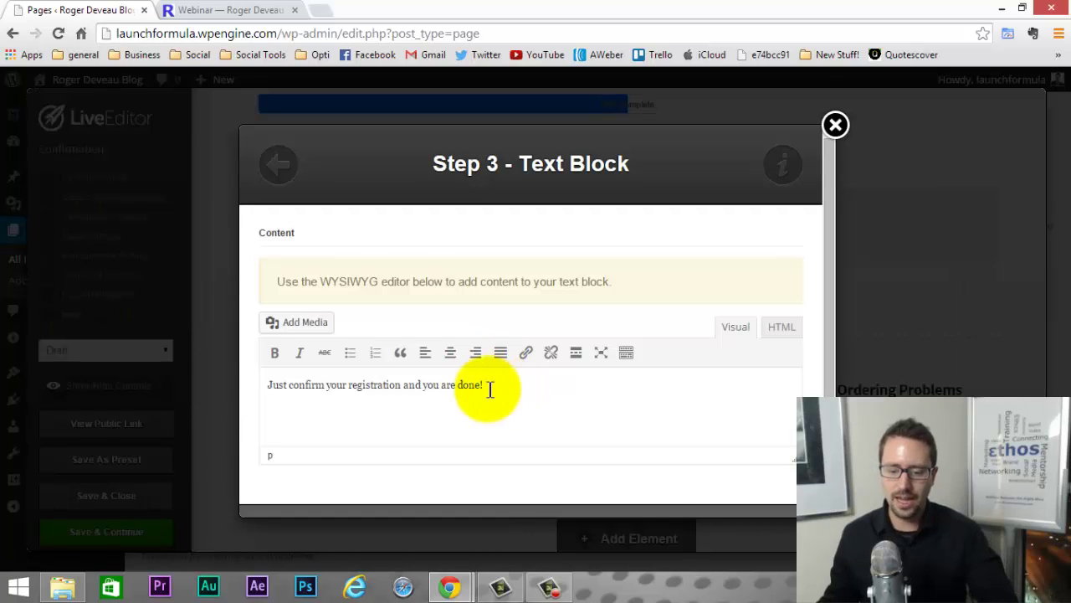
{"action": "left_click_drag", "start_coordinate": [486, 387], "coordinate": [227, 394]}
{"action": "key", "text": "BackSpace"}
{"action": "left_click", "coordinate": [835, 127]}
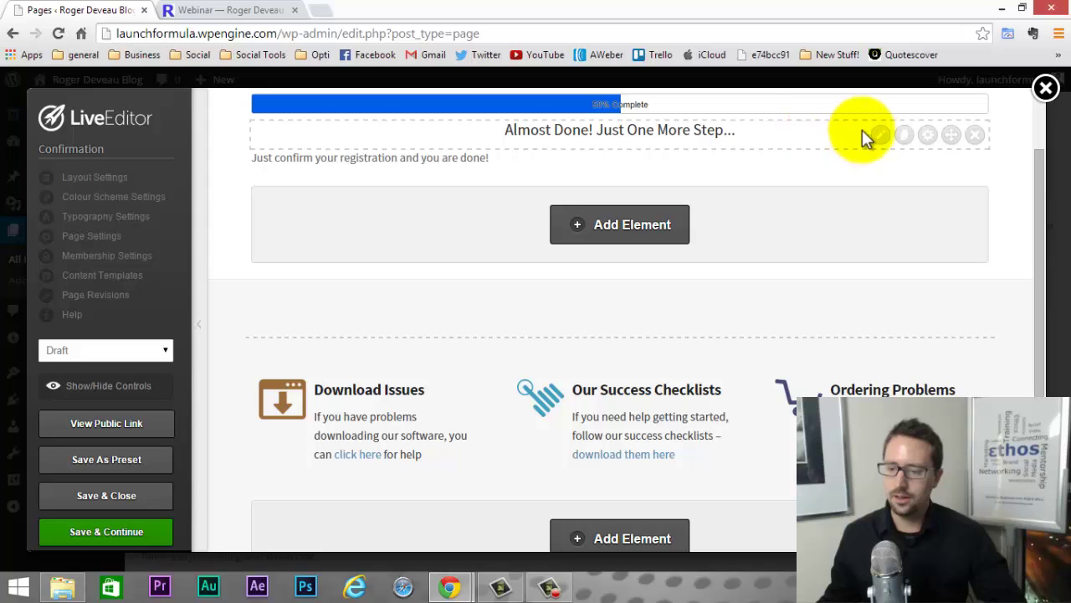
Append 'Just confirm your registration and you are done!' to the Almost Done! headline.
{"action": "left_click", "coordinate": [879, 135]}
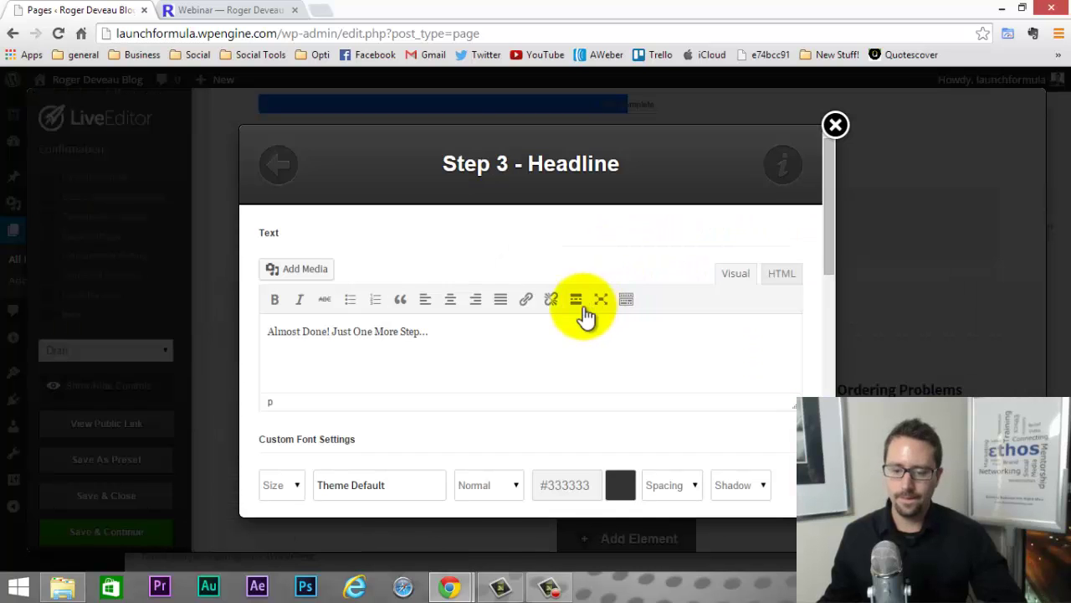
{"action": "left_click", "coordinate": [445, 332]}
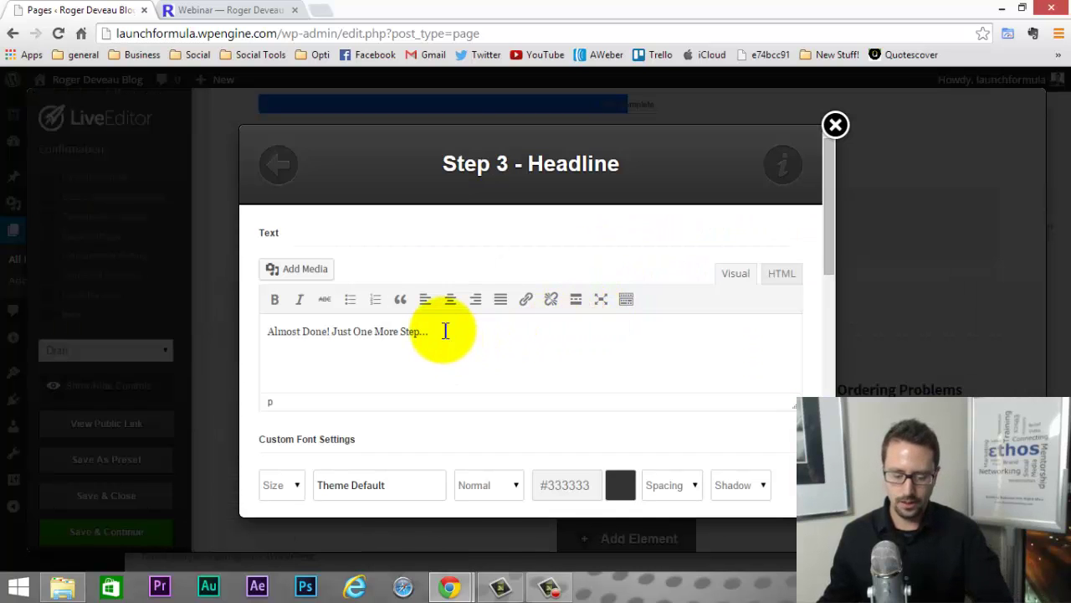
{"action": "type", "text": "Just confirm your registration and you are done!"}
{"action": "scroll", "coordinate": [640, 366], "scroll_direction": "down", "scroll_amount": 3}
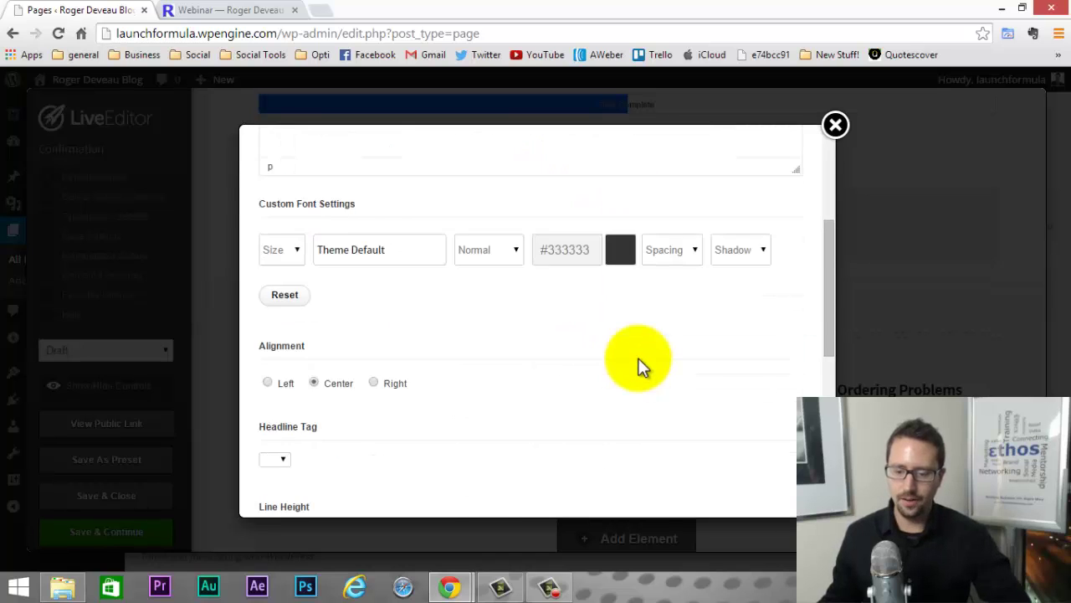
{"action": "scroll", "coordinate": [643, 394], "scroll_direction": "down", "scroll_amount": 5}
{"action": "left_click", "coordinate": [782, 488]}
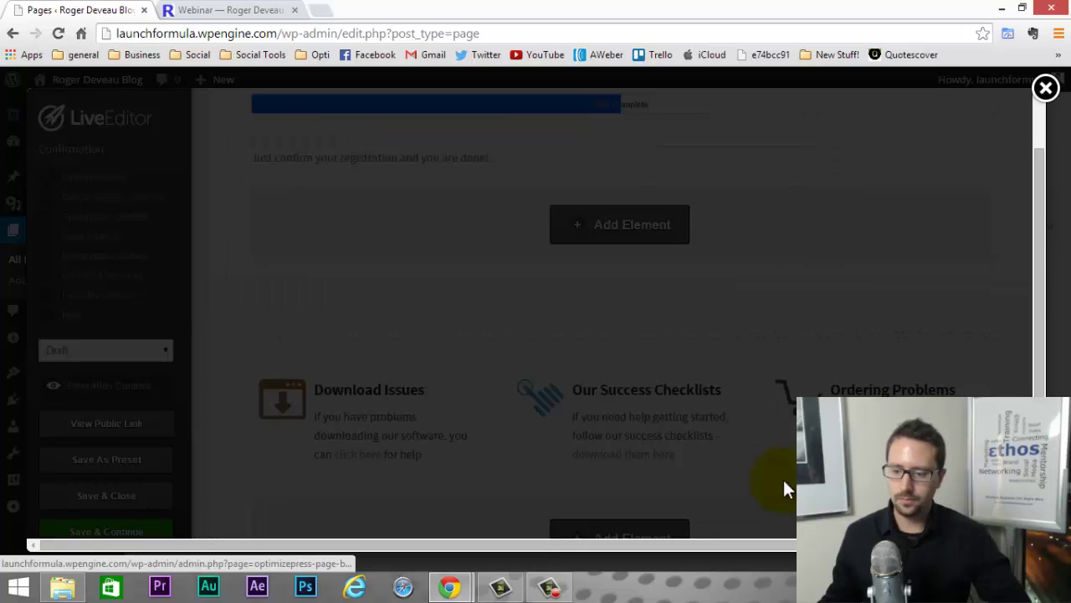
Delete the now-redundant separate text block element.
{"action": "mouse_move", "coordinate": [929, 162]}
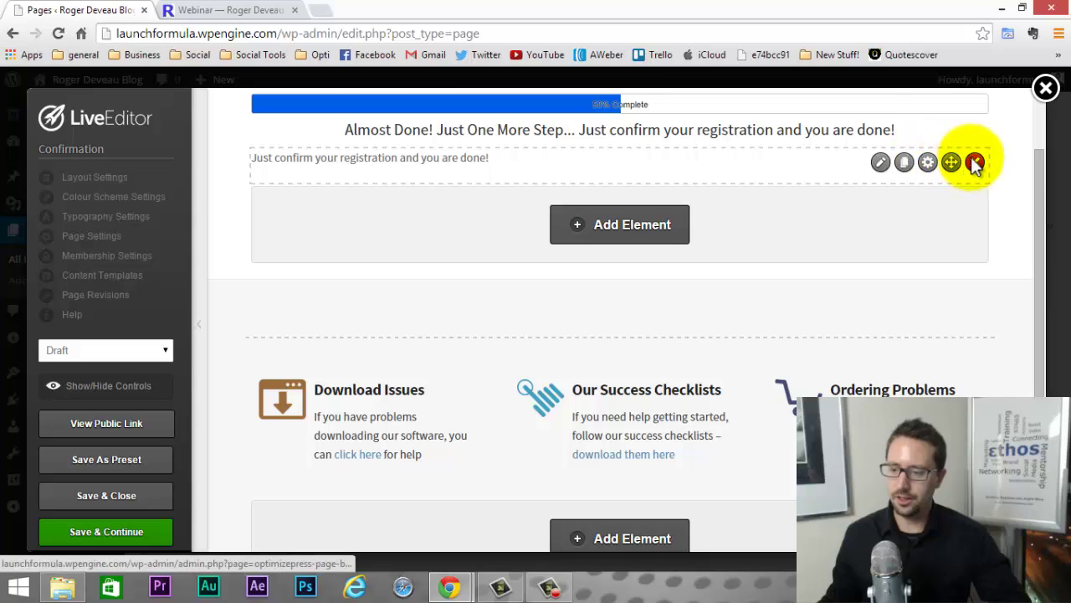
{"action": "left_click", "coordinate": [976, 164]}
{"action": "left_click", "coordinate": [563, 132]}
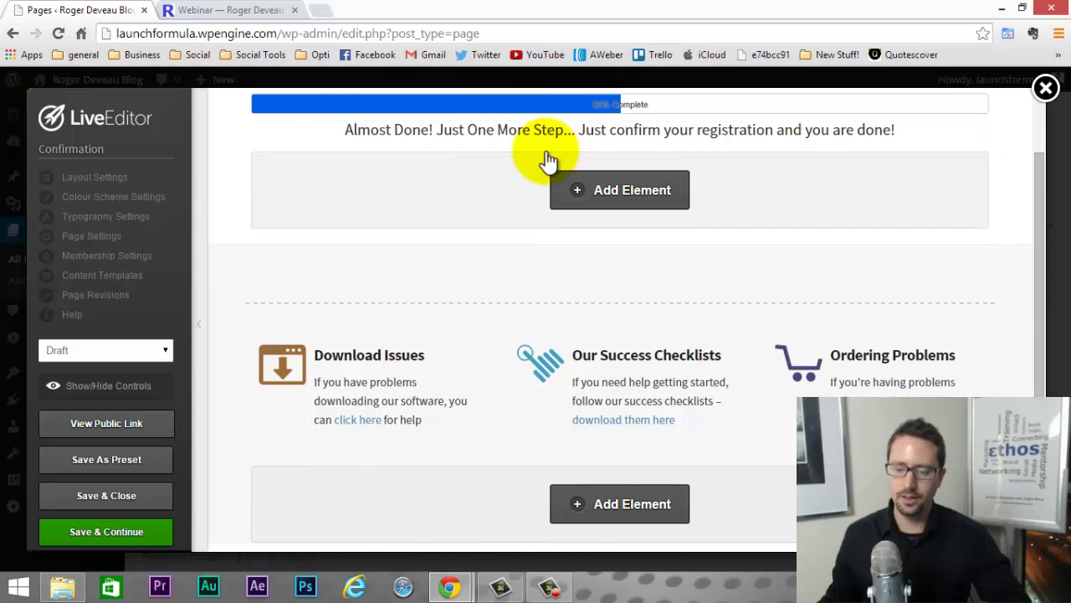
{"action": "scroll", "coordinate": [548, 159], "scroll_direction": "up", "scroll_amount": 1}
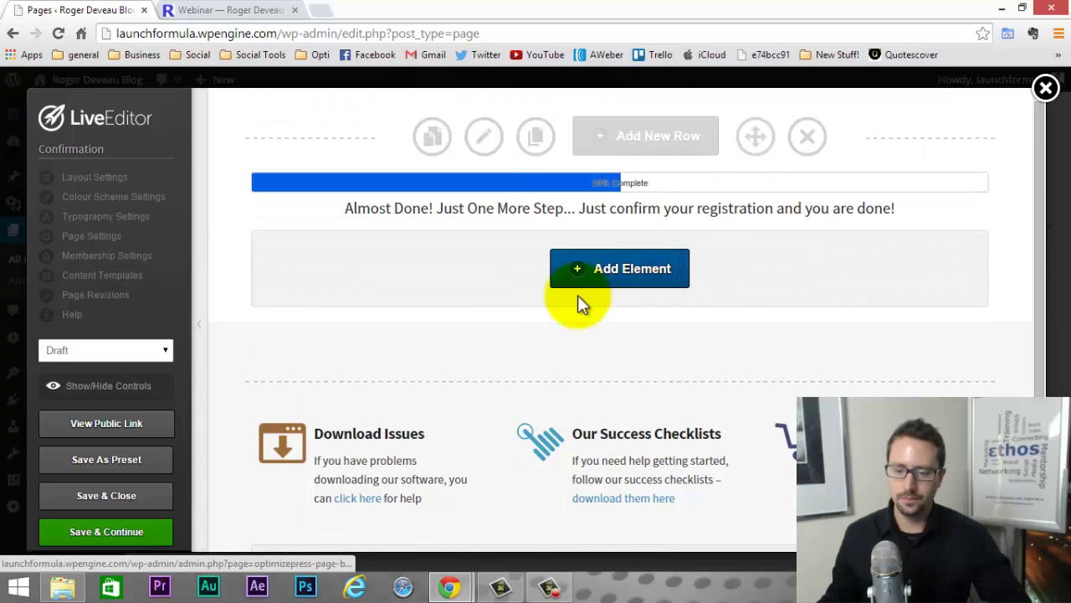
Give the feature block's first column the plain envelope icon.
{"action": "scroll", "coordinate": [548, 285], "scroll_direction": "down", "scroll_amount": 1}
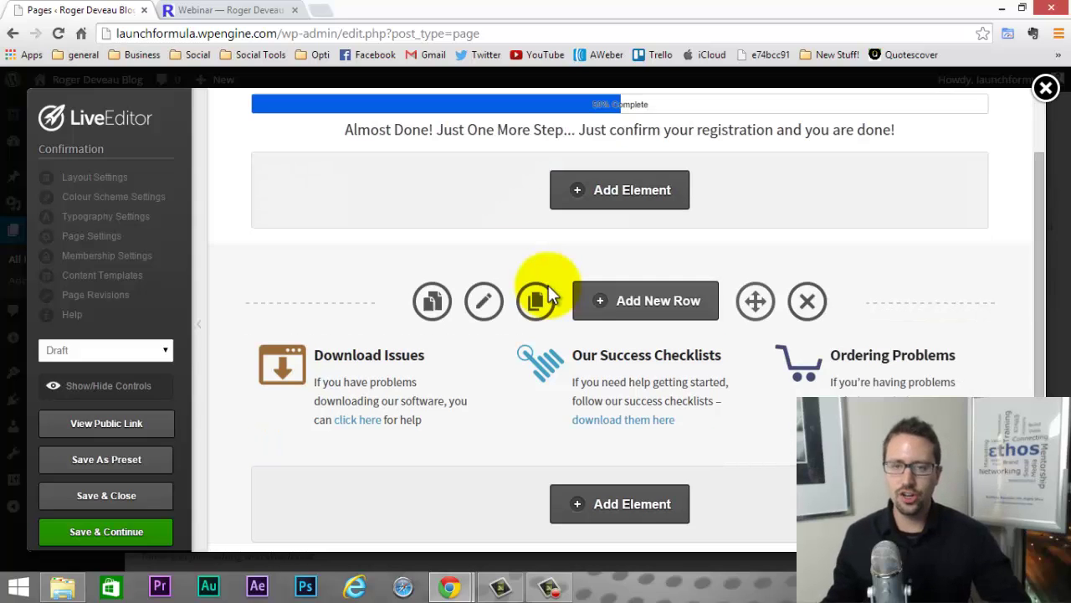
{"action": "scroll", "coordinate": [544, 287], "scroll_direction": "down", "scroll_amount": 1}
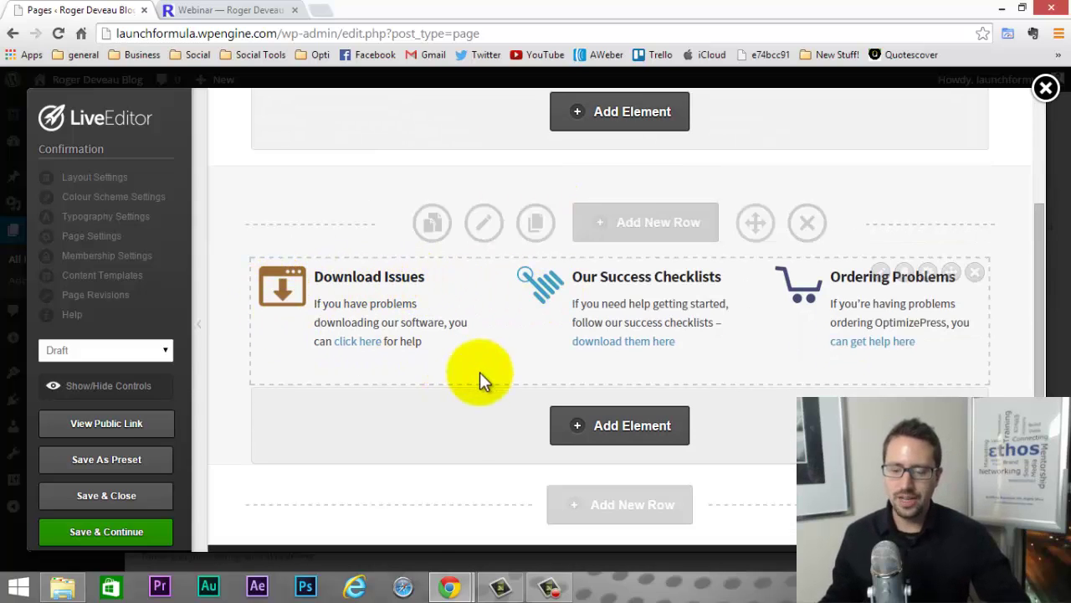
{"action": "left_click", "coordinate": [882, 274]}
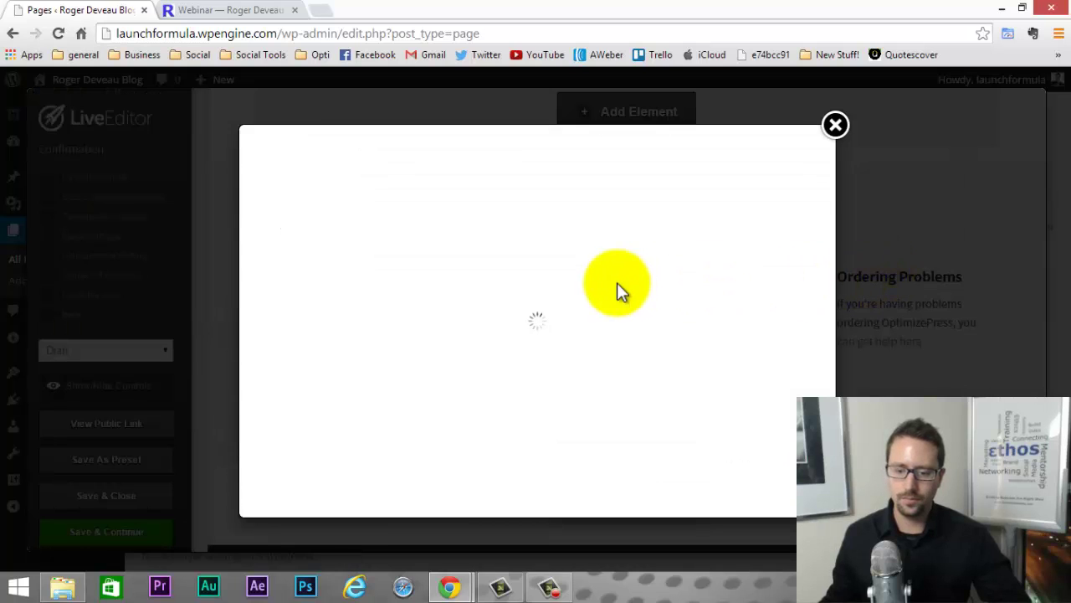
{"action": "scroll", "coordinate": [619, 292], "scroll_direction": "down", "scroll_amount": 2}
{"action": "scroll", "coordinate": [617, 283], "scroll_direction": "down", "scroll_amount": 1}
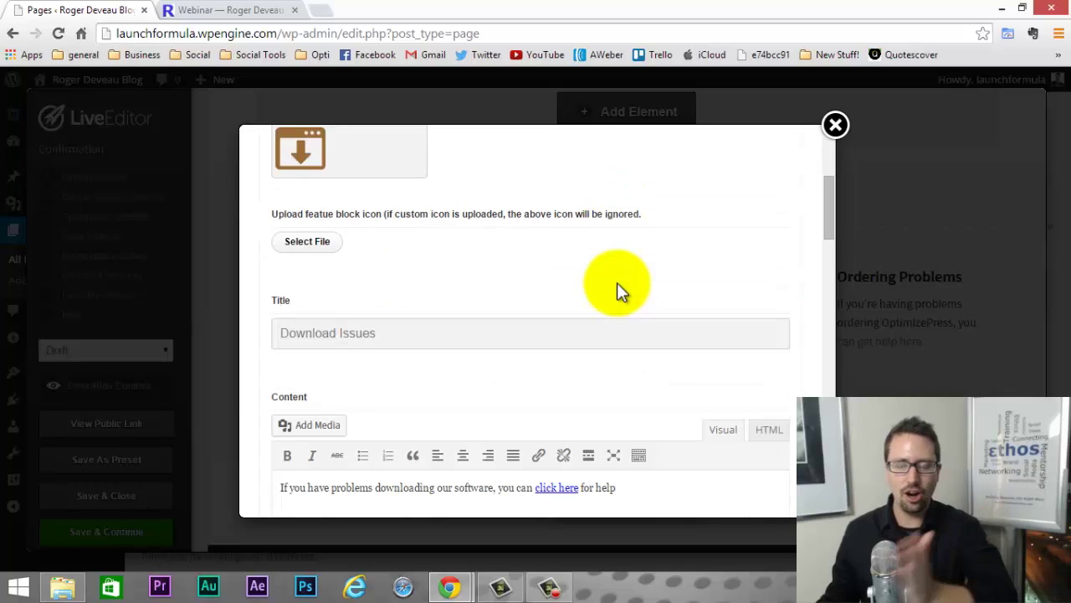
{"action": "scroll", "coordinate": [579, 289], "scroll_direction": "up", "scroll_amount": 2}
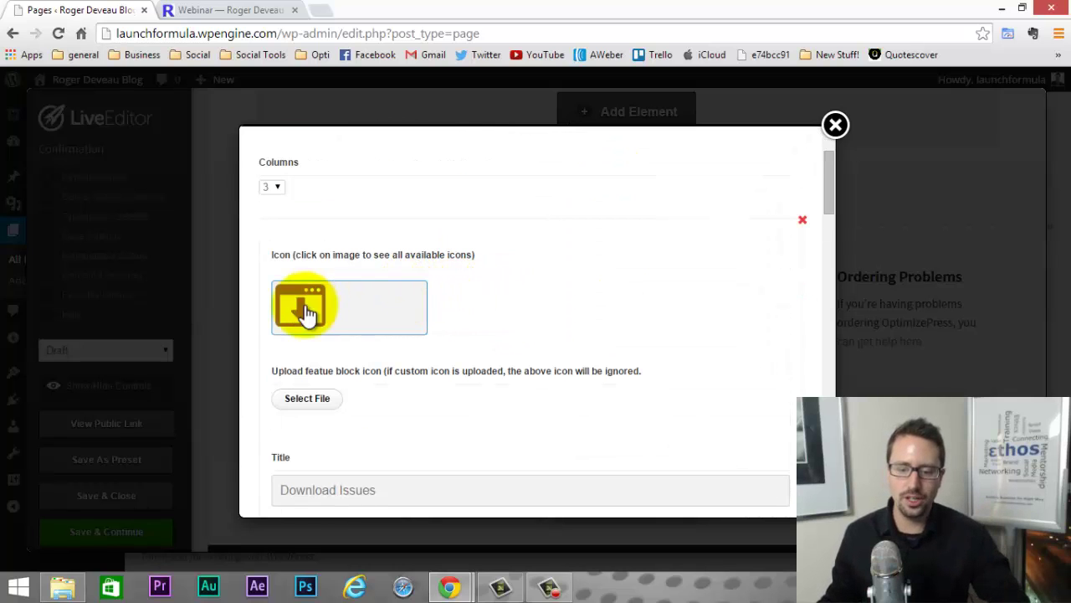
{"action": "left_click", "coordinate": [320, 303]}
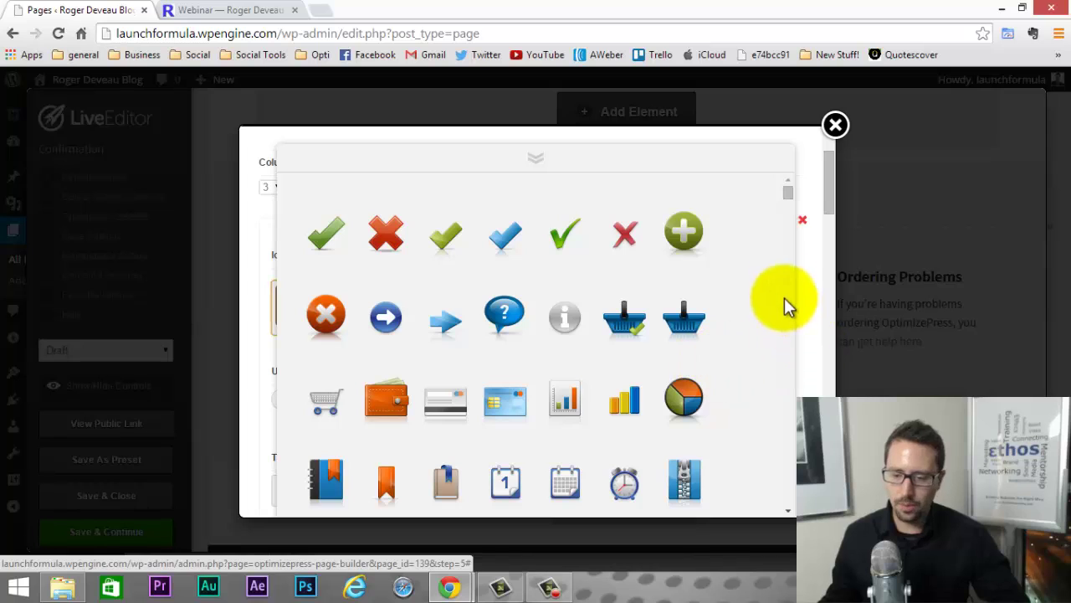
{"action": "left_click_drag", "start_coordinate": [791, 198], "coordinate": [788, 237]}
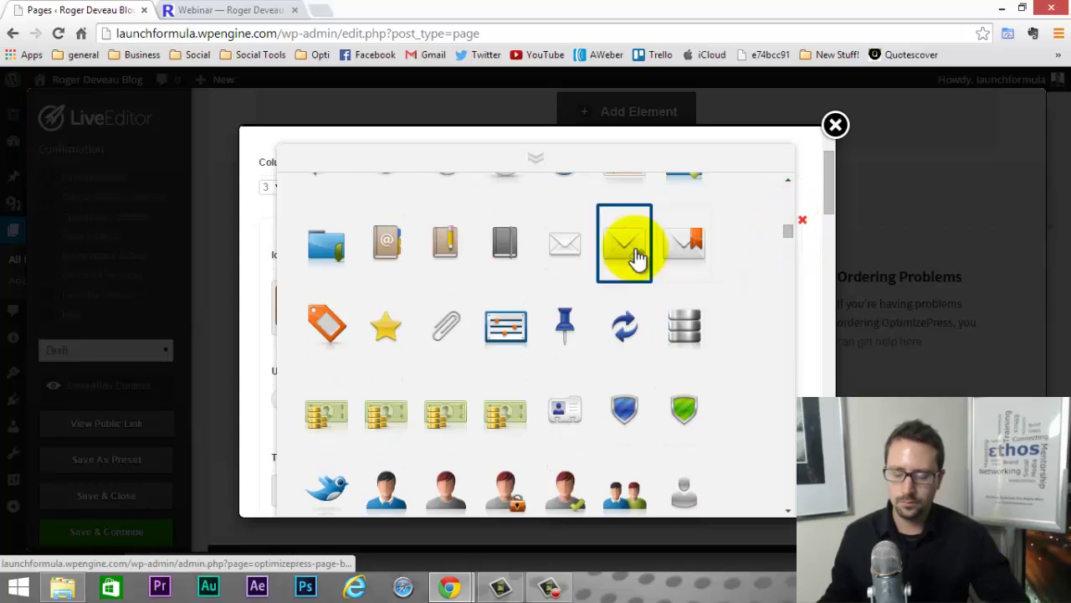
{"action": "left_click", "coordinate": [581, 254]}
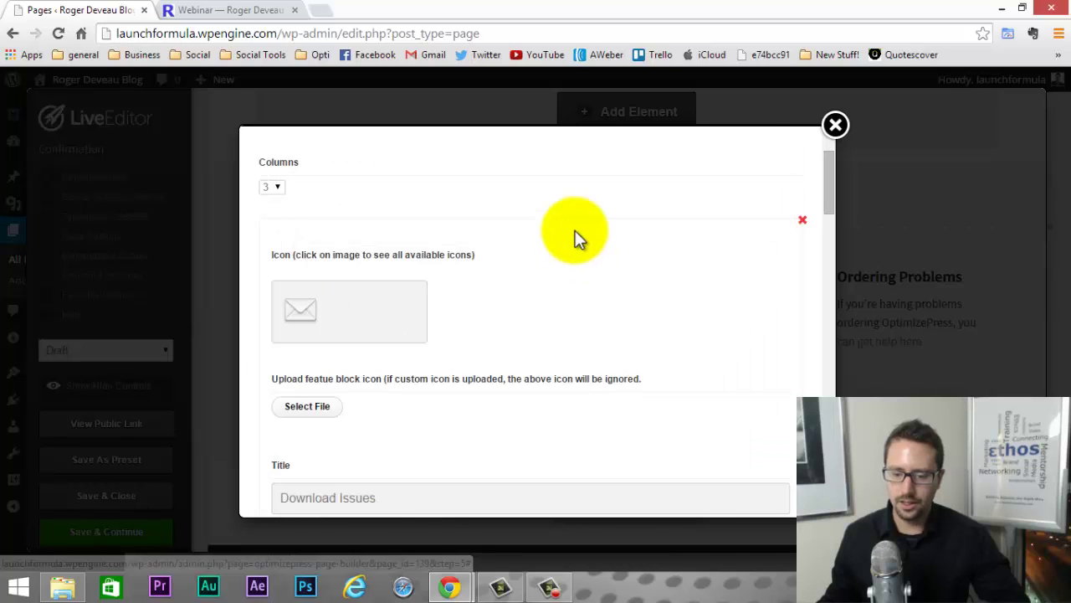
Retitle the first column from 'Download Issues' to 'Go to your email'.
{"action": "scroll", "coordinate": [528, 272], "scroll_direction": "down", "scroll_amount": 2}
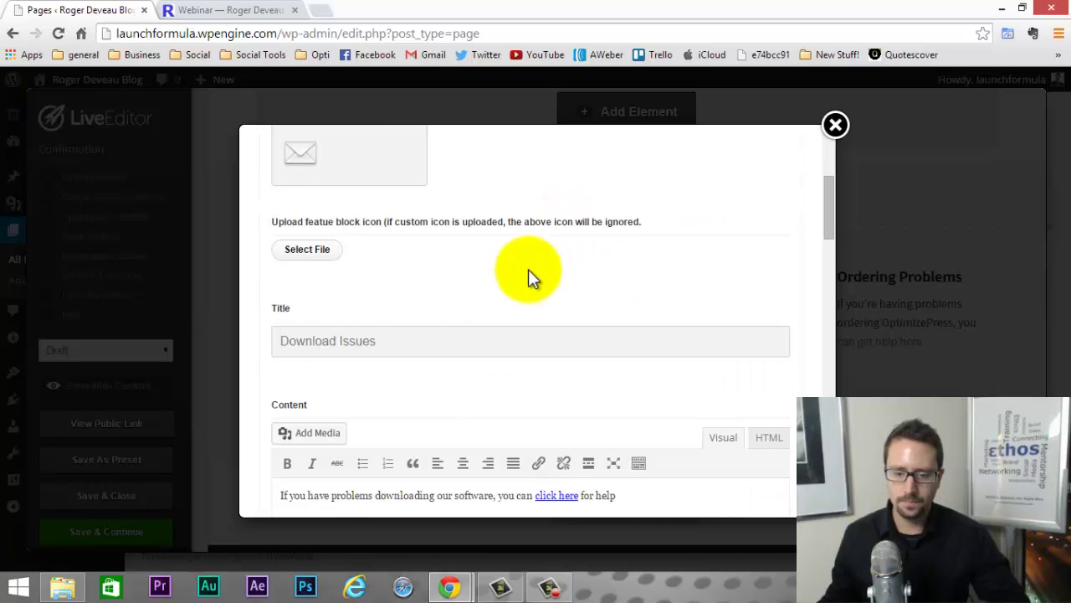
{"action": "scroll", "coordinate": [528, 269], "scroll_direction": "down", "scroll_amount": 1}
{"action": "left_click", "coordinate": [292, 266]}
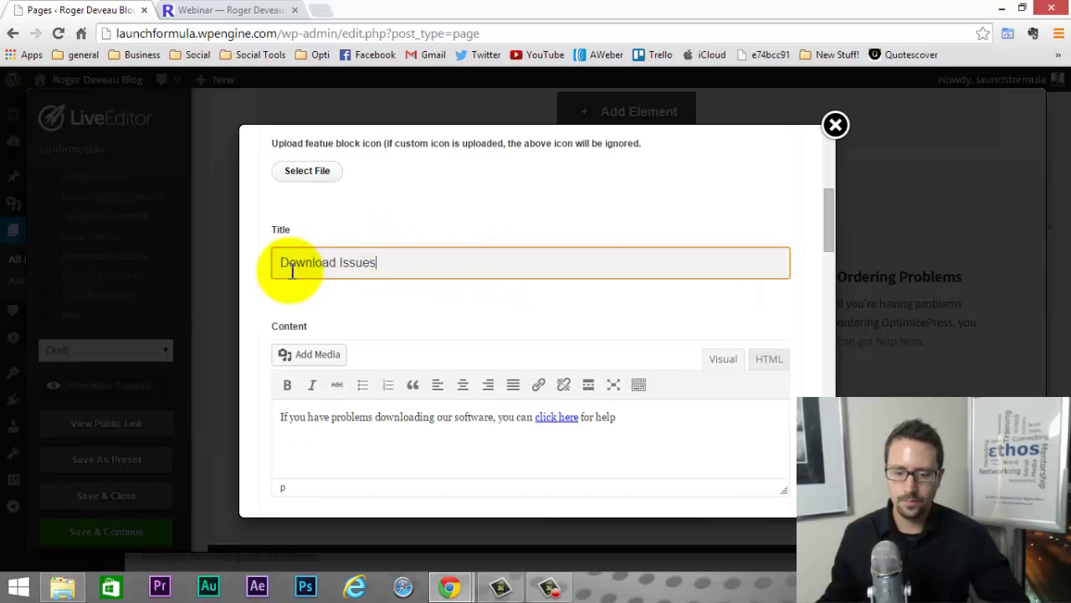
{"action": "key", "text": "ctrl+a"}
{"action": "type", "text": "Go"}
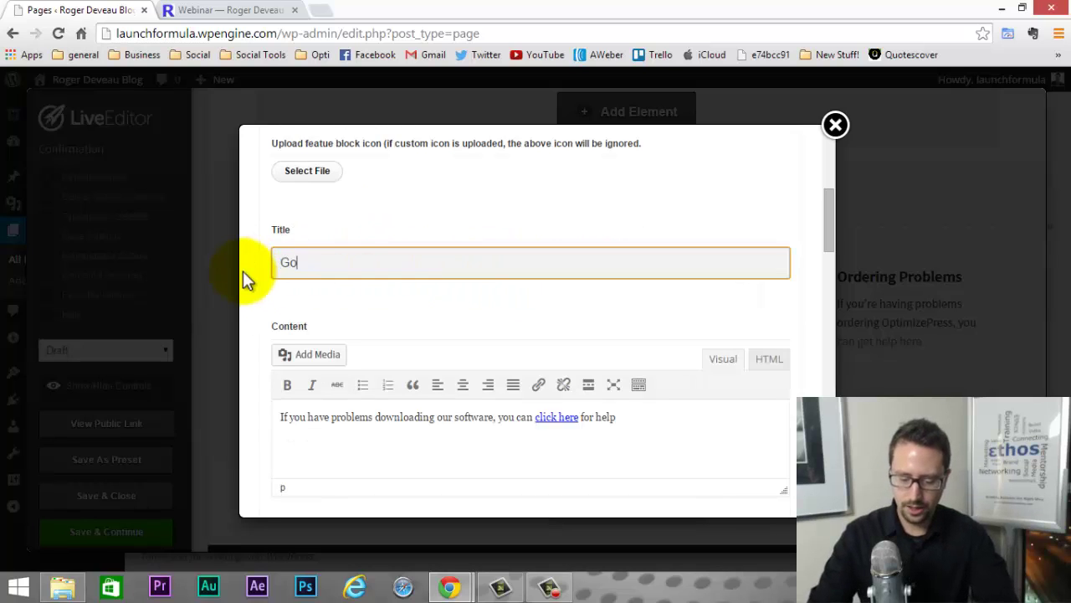
{"action": "type", "text": " to your"}
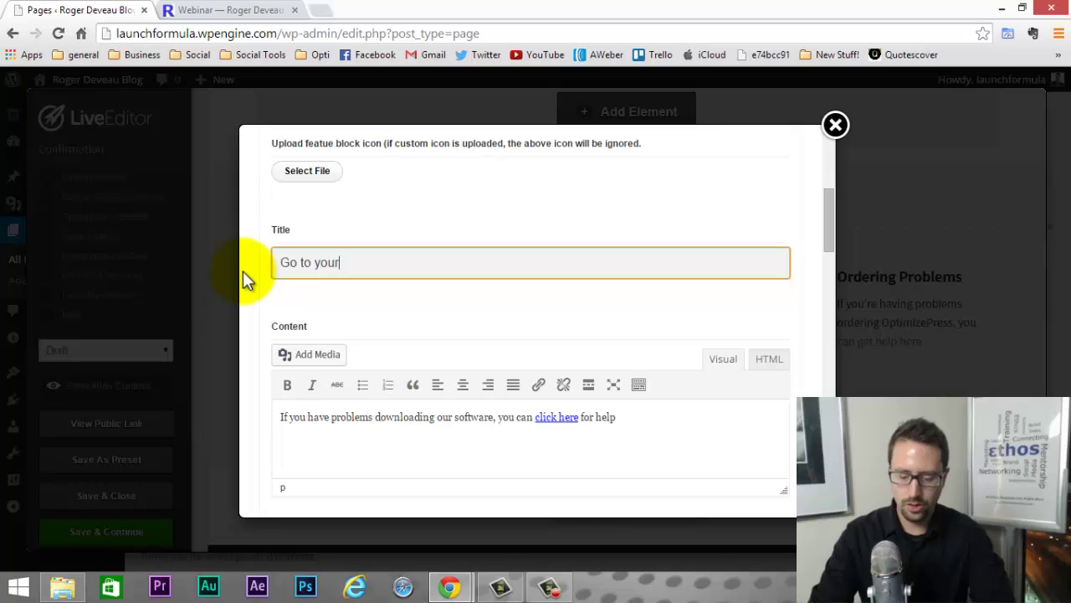
{"action": "type", "text": " email"}
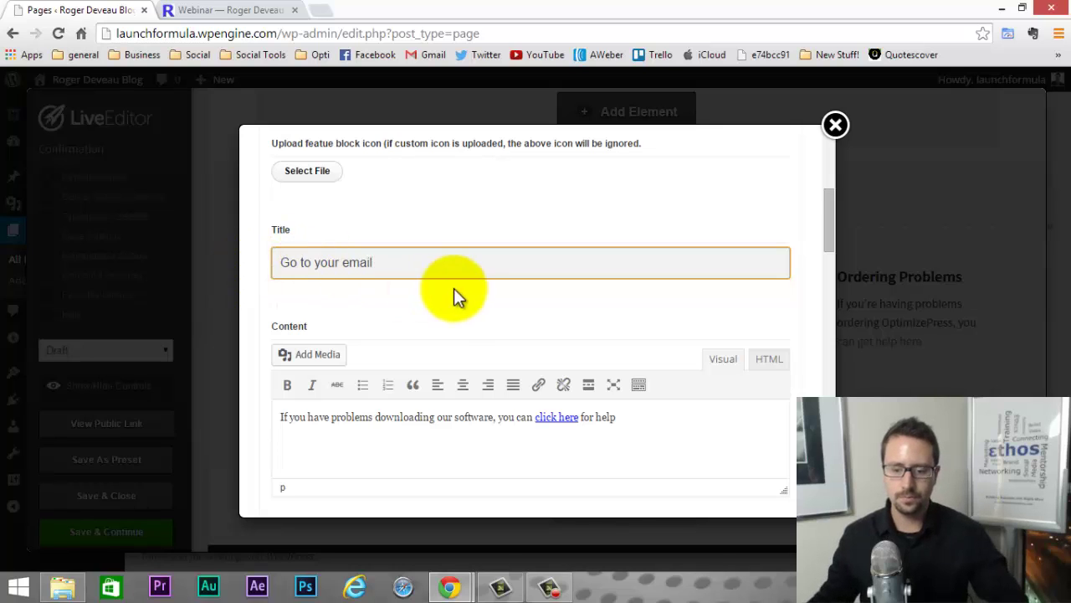
Replace the first column's description with instructions to look for an email from the blog owner.
{"action": "scroll", "coordinate": [454, 288], "scroll_direction": "down", "scroll_amount": 1}
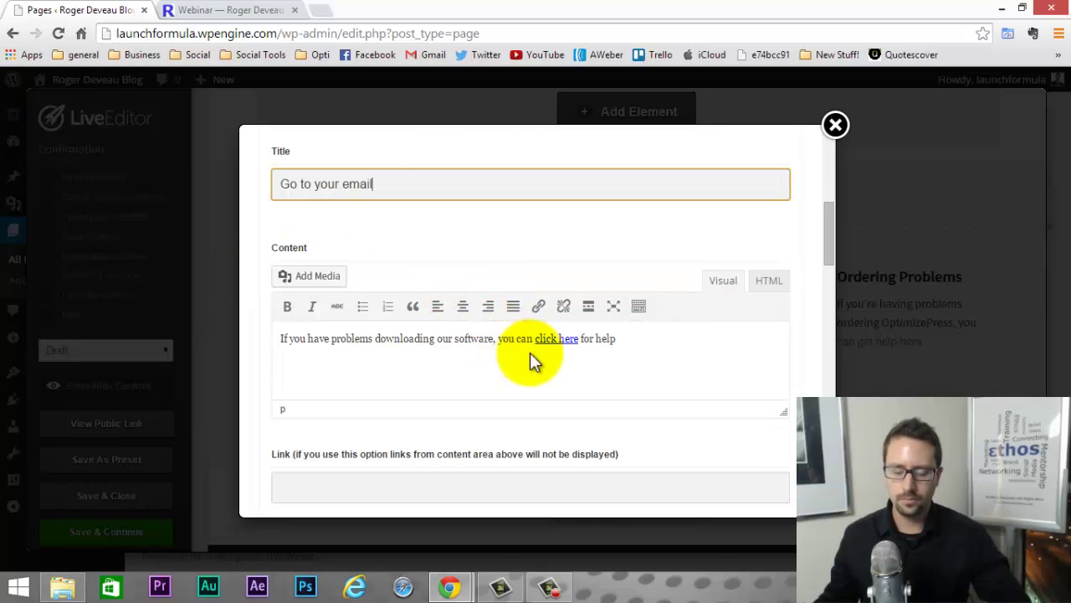
{"action": "left_click_drag", "start_coordinate": [638, 338], "coordinate": [243, 353]}
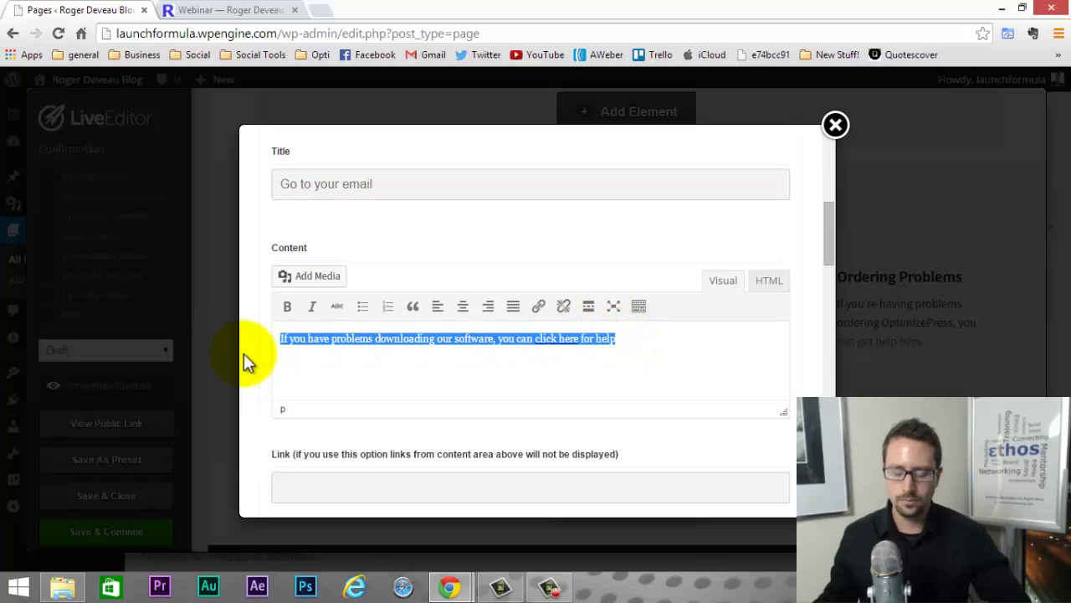
{"action": "type", "text": "G"}
{"action": "key", "text": "BackSpace"}
{"action": "type", "text": "Go"}
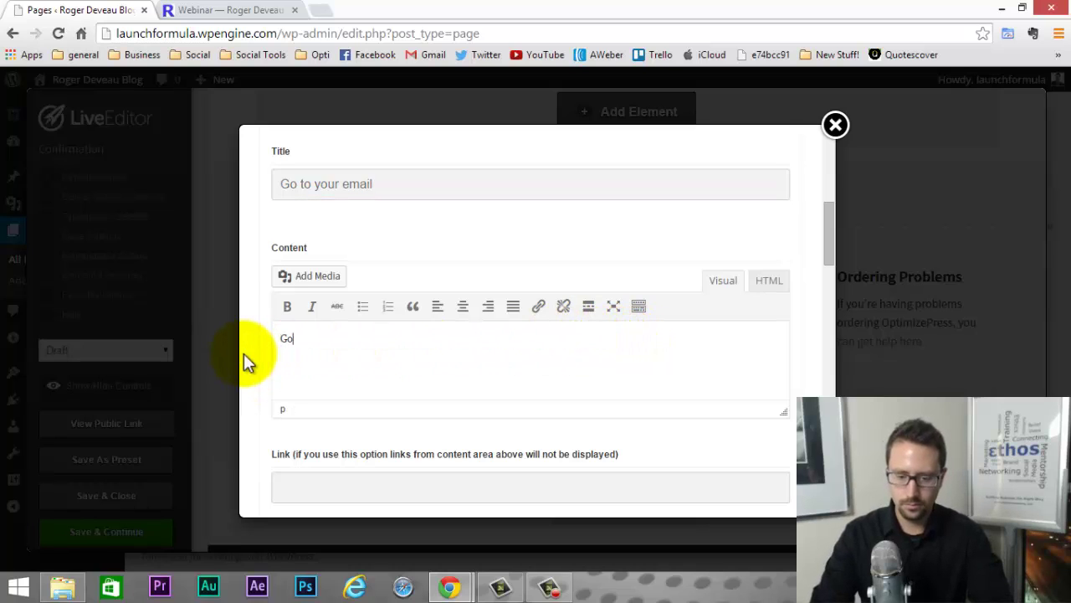
{"action": "type", "text": " to you email an"}
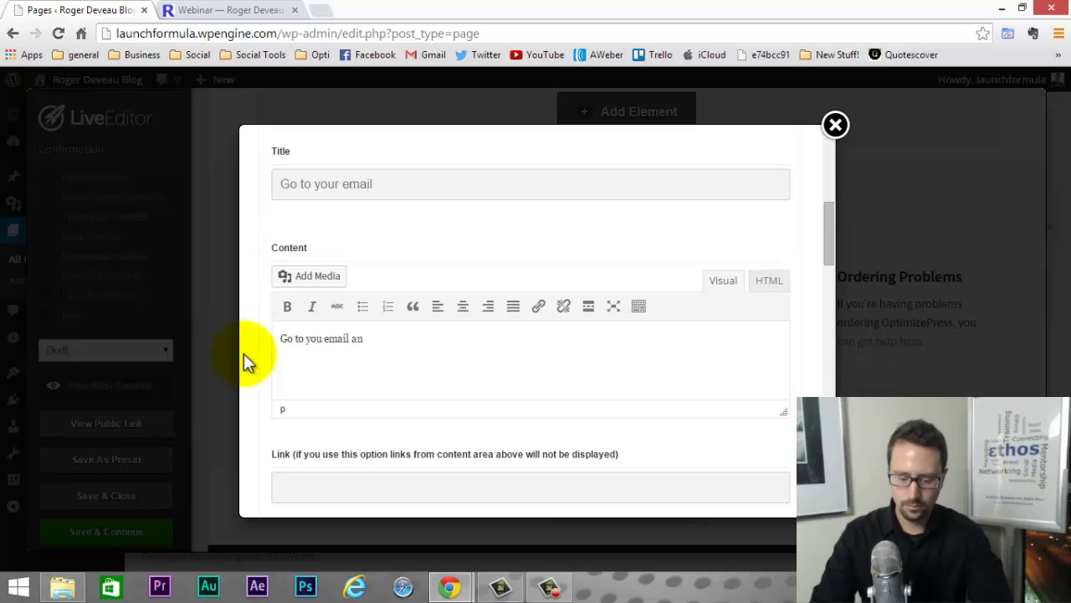
{"action": "type", "text": "d look for an email from Roger Deveau"}
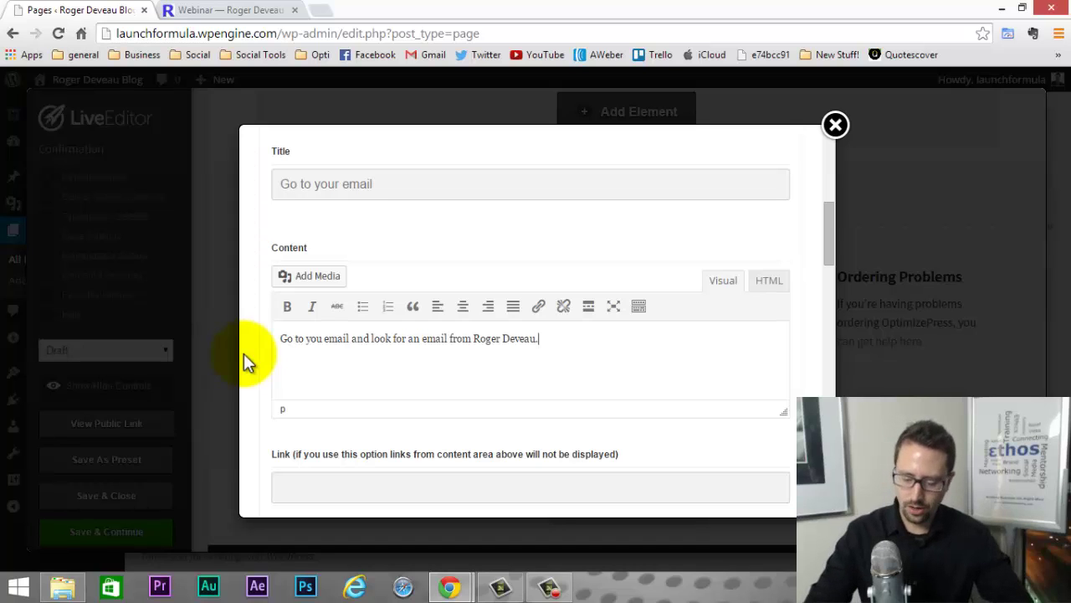
{"action": "type", "text": "."}
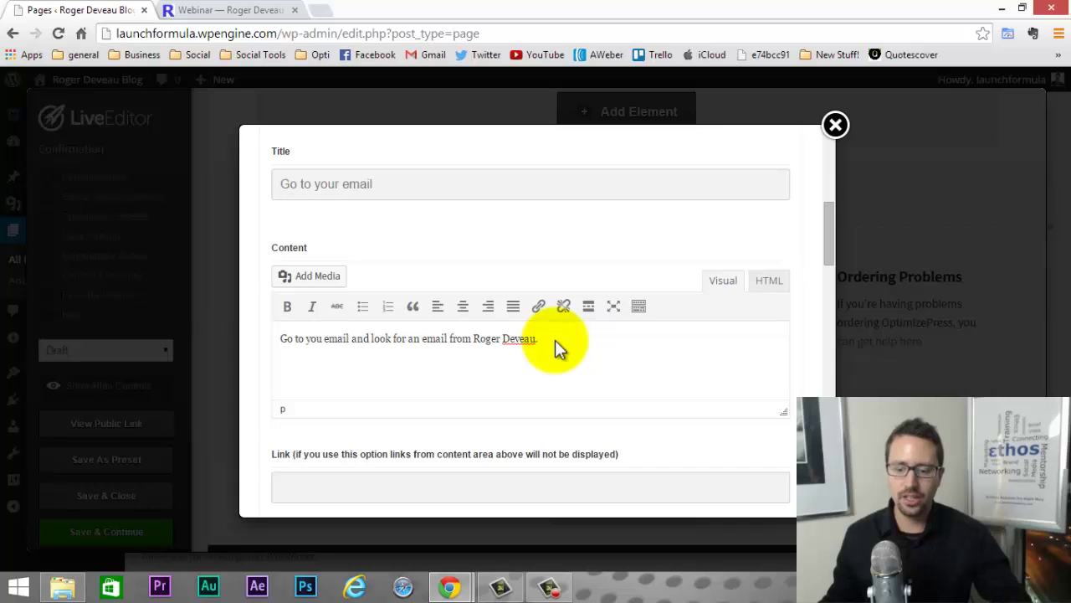
{"action": "scroll", "coordinate": [555, 340], "scroll_direction": "down", "scroll_amount": 3}
Give the second column the envelope-with-check icon.
{"action": "scroll", "coordinate": [558, 342], "scroll_direction": "down", "scroll_amount": 3}
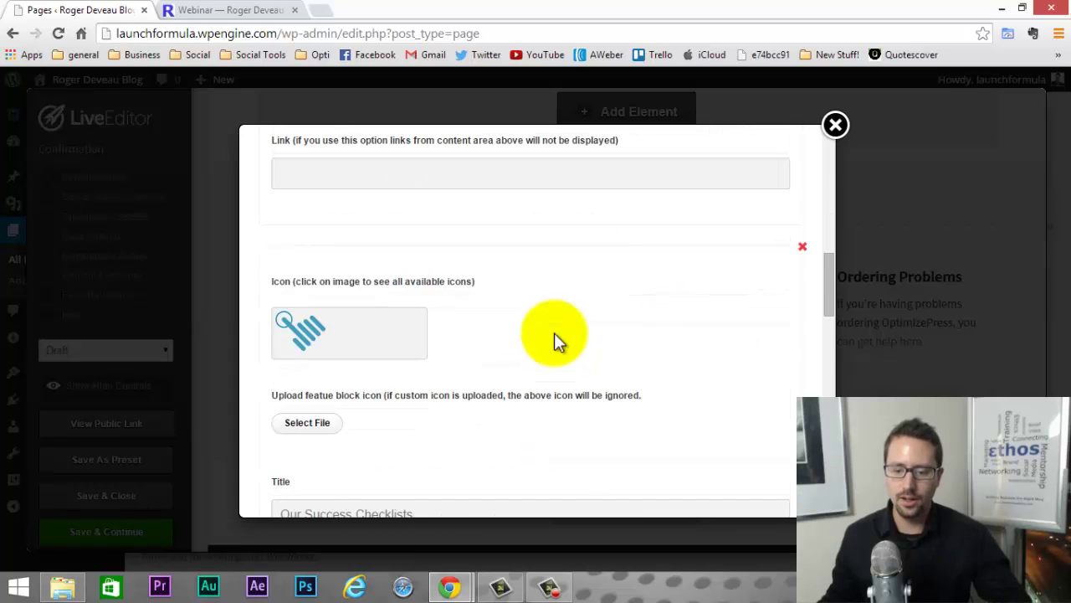
{"action": "scroll", "coordinate": [555, 332], "scroll_direction": "down", "scroll_amount": 2}
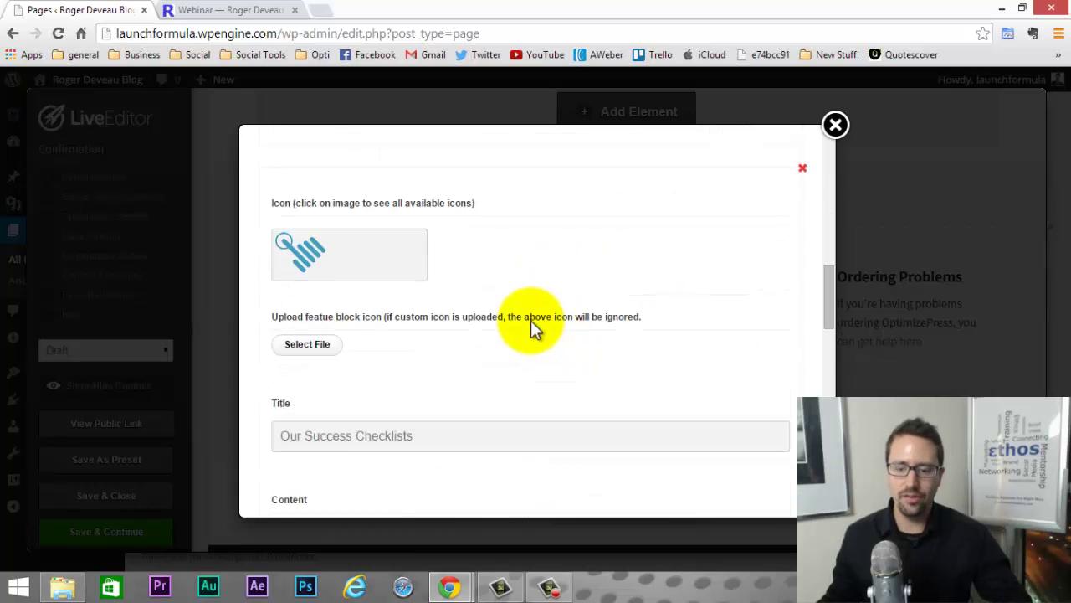
{"action": "left_click", "coordinate": [309, 251]}
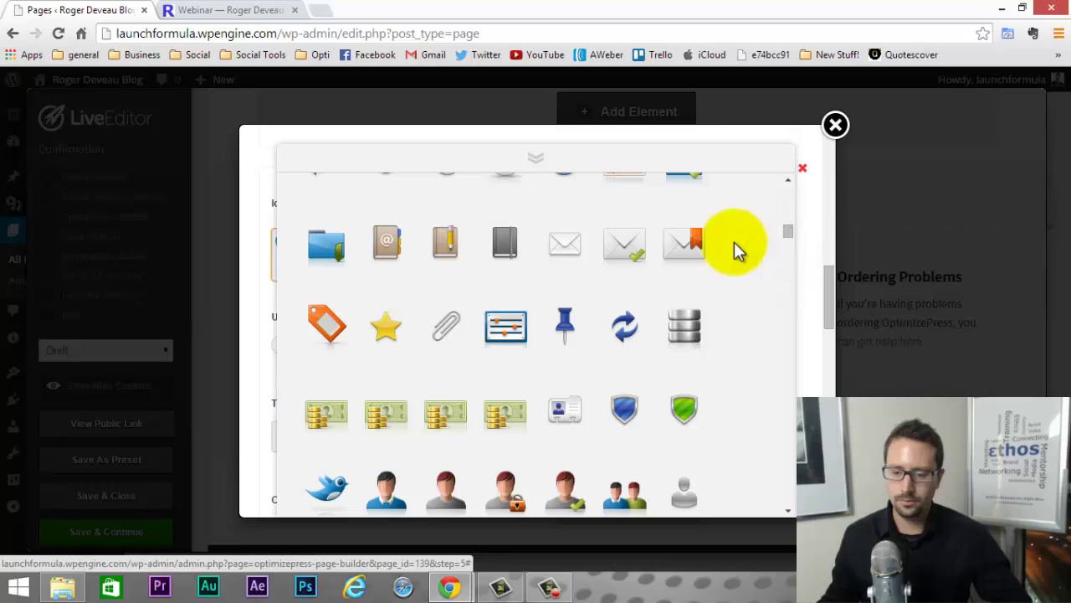
{"action": "left_click", "coordinate": [626, 254]}
Replace the second column's 'Our Success Checklists' title with 'Confirm'.
{"action": "scroll", "coordinate": [373, 279], "scroll_direction": "down", "scroll_amount": 1}
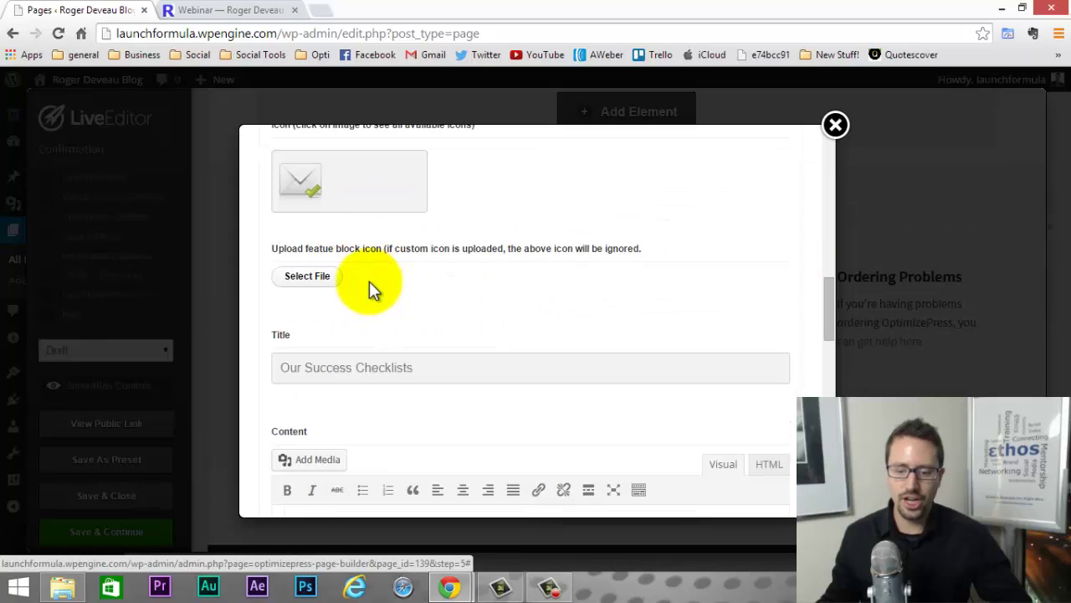
{"action": "left_click_drag", "start_coordinate": [443, 368], "coordinate": [264, 377]}
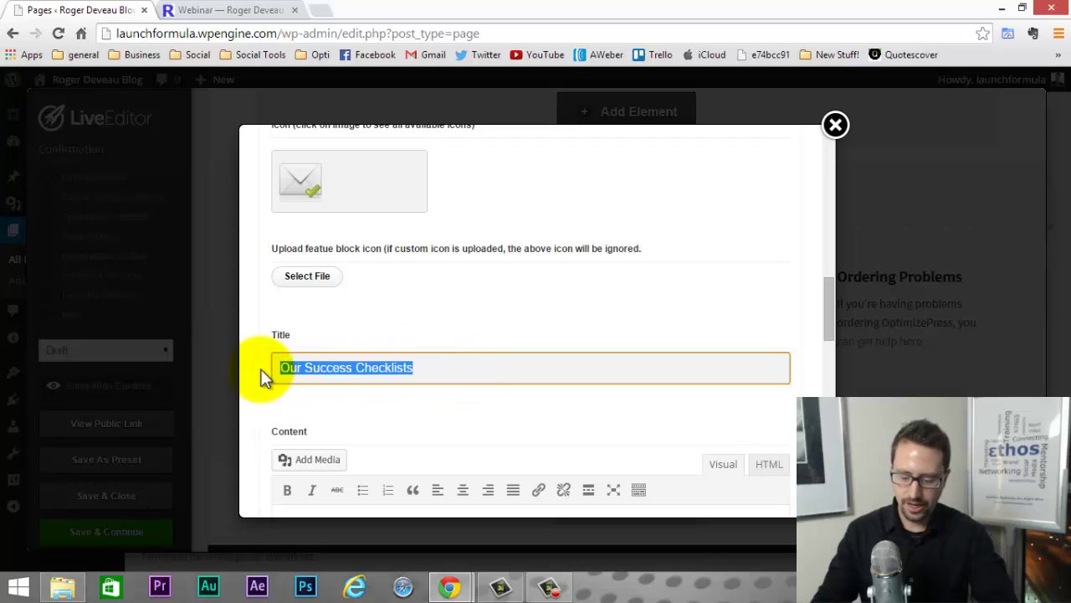
{"action": "type", "text": "C"}
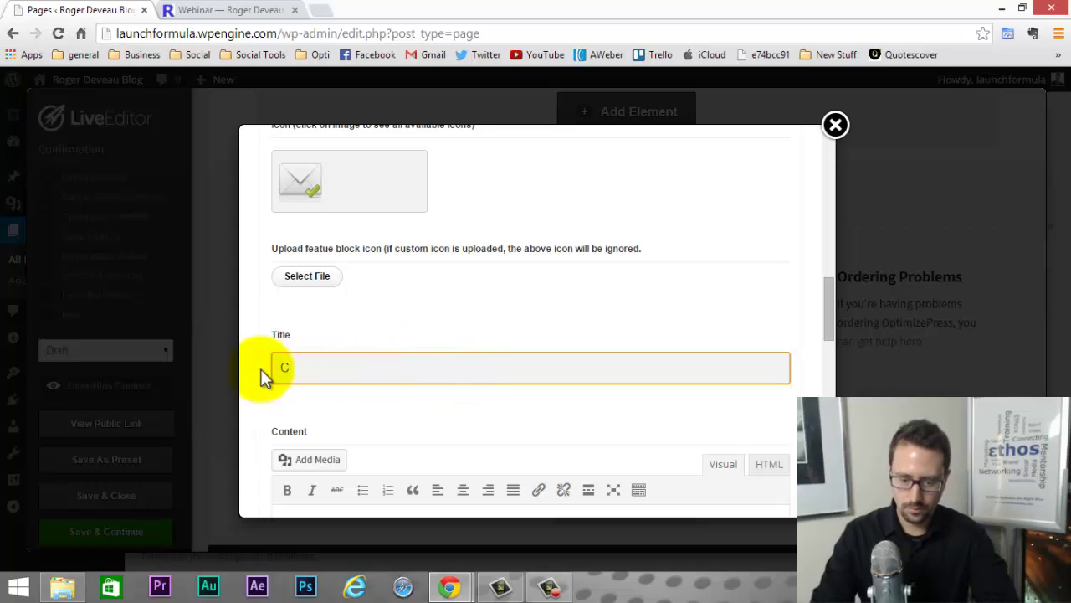
{"action": "type", "text": "liconfirm"}
{"action": "scroll", "coordinate": [310, 355], "scroll_direction": "down", "scroll_amount": 2}
{"action": "scroll", "coordinate": [310, 347], "scroll_direction": "up", "scroll_amount": 3}
{"action": "scroll", "coordinate": [314, 321], "scroll_direction": "down", "scroll_amount": 6}
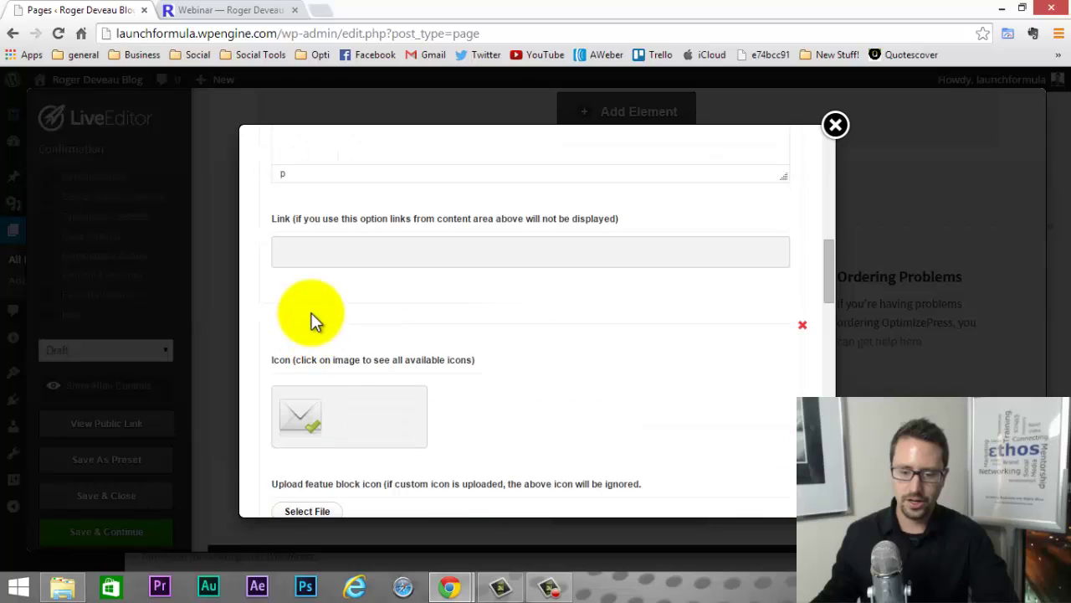
{"action": "scroll", "coordinate": [314, 319], "scroll_direction": "up", "scroll_amount": 3}
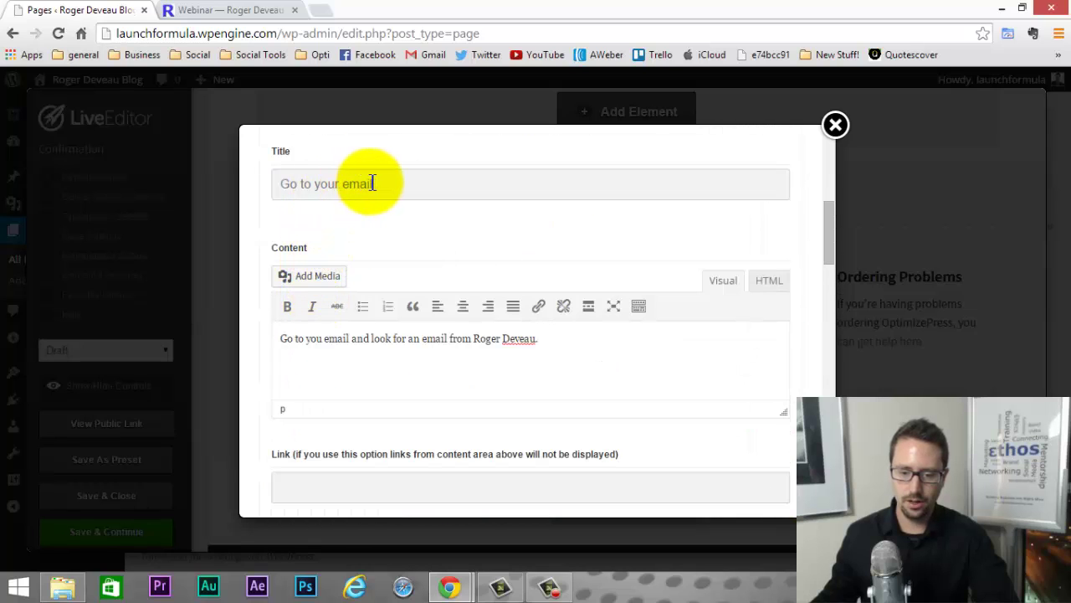
Retitle the first column 'Check Email'.
{"action": "left_click_drag", "start_coordinate": [372, 184], "coordinate": [244, 183]}
{"action": "type", "text": "C"}
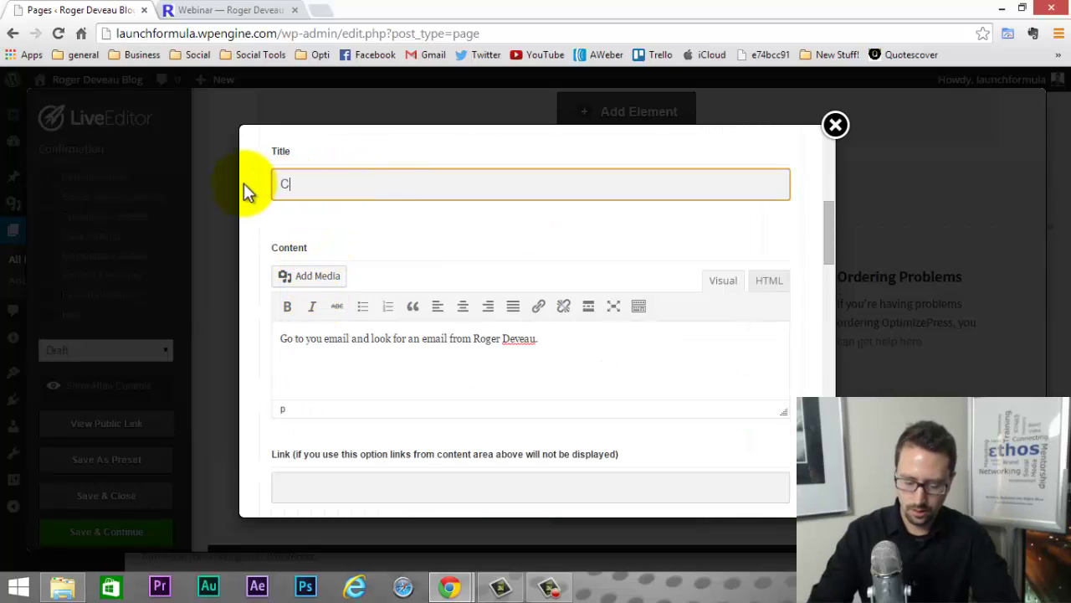
{"action": "type", "text": "heck Emai"}
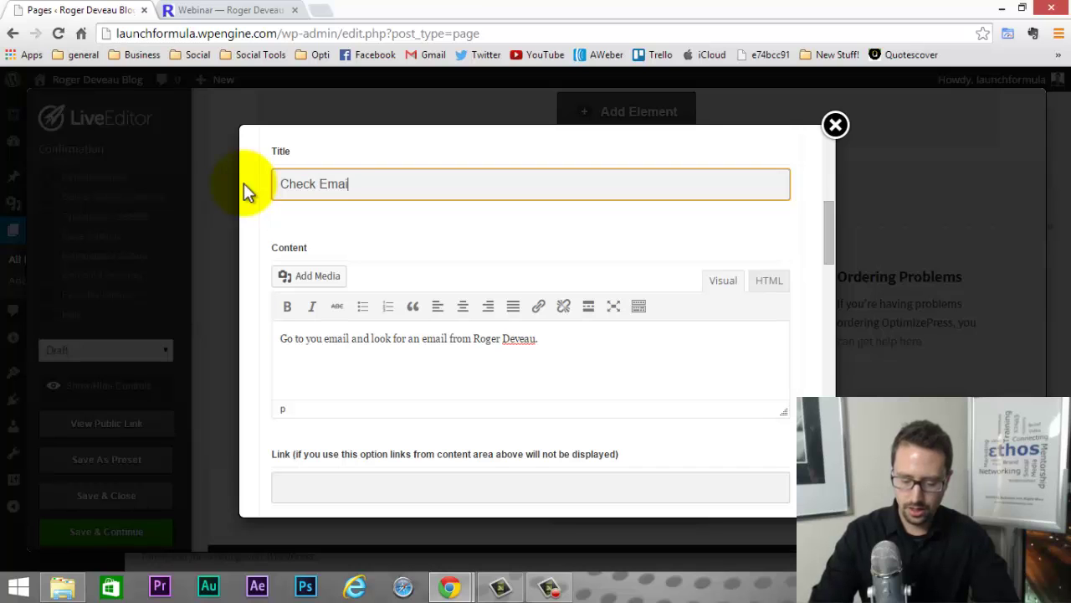
{"action": "type", "text": "l"}
{"action": "scroll", "coordinate": [312, 218], "scroll_direction": "down", "scroll_amount": 4}
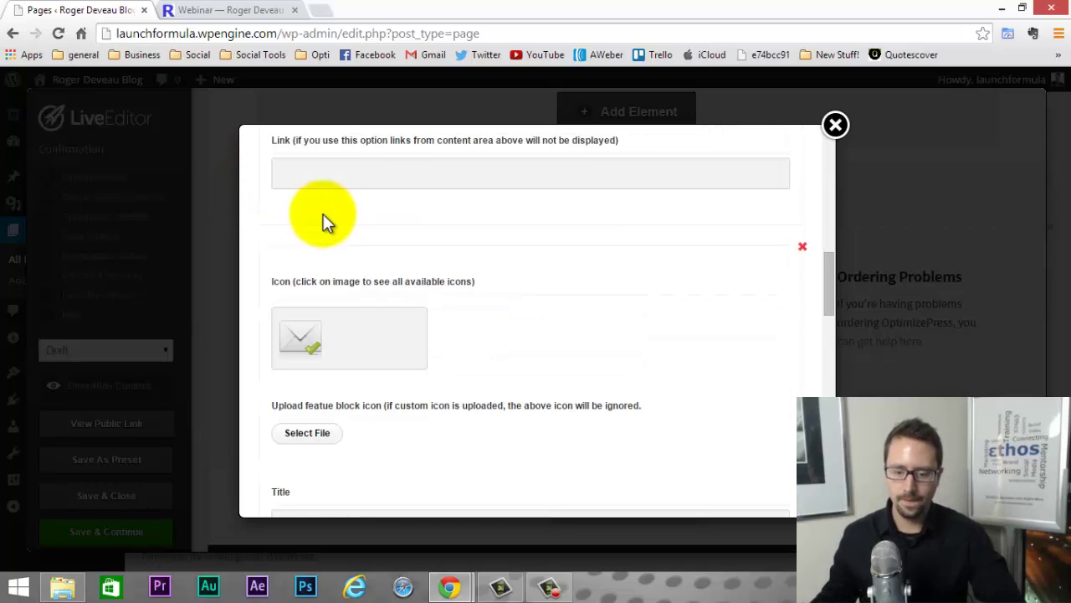
{"action": "scroll", "coordinate": [335, 293], "scroll_direction": "down", "scroll_amount": 3}
Replace the Confirm column's description with 'Open the email and click the confirm msg'.
{"action": "scroll", "coordinate": [352, 318], "scroll_direction": "down", "scroll_amount": 1}
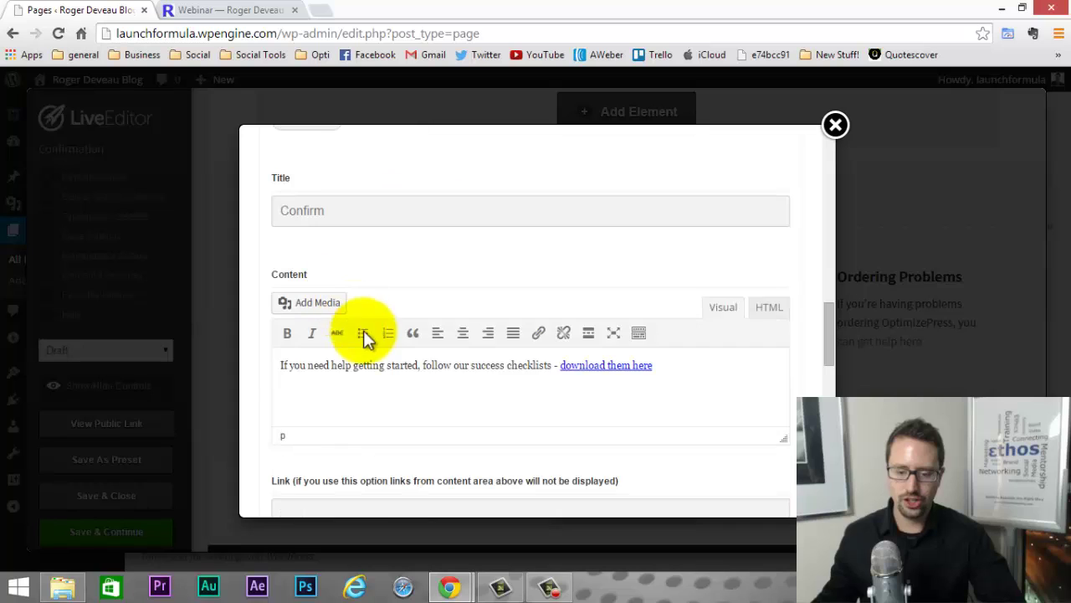
{"action": "key", "text": "ctrl+a"}
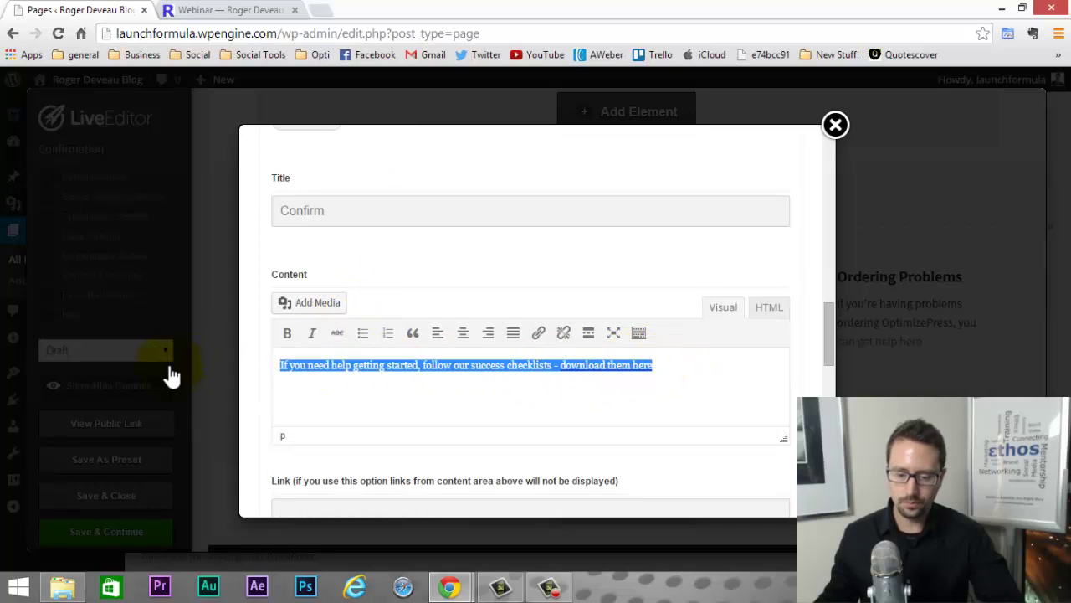
{"action": "type", "text": "O"}
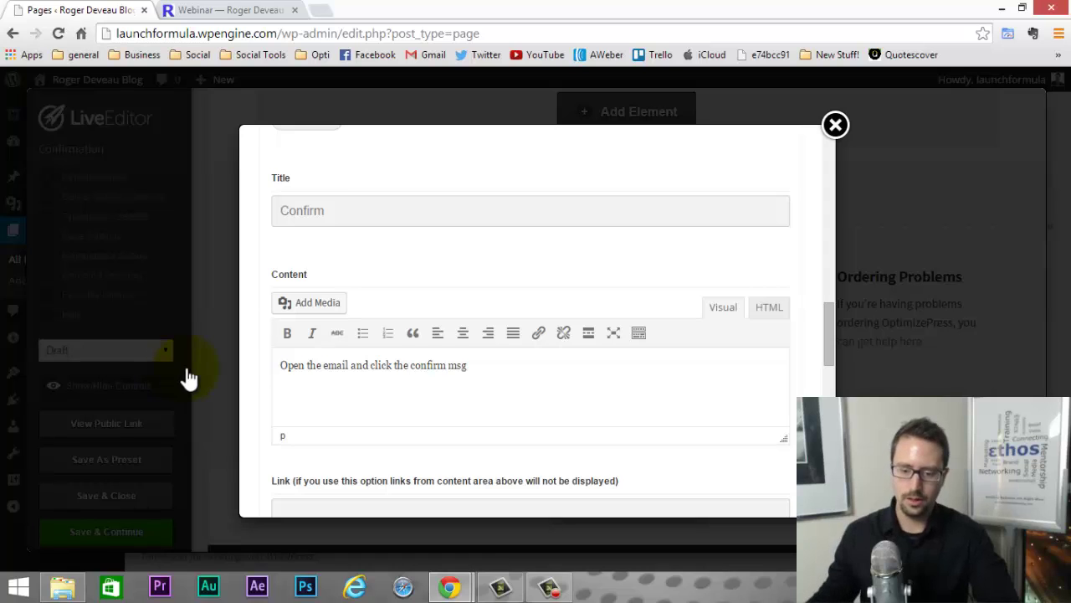
{"action": "scroll", "coordinate": [359, 394], "scroll_direction": "down", "scroll_amount": 2}
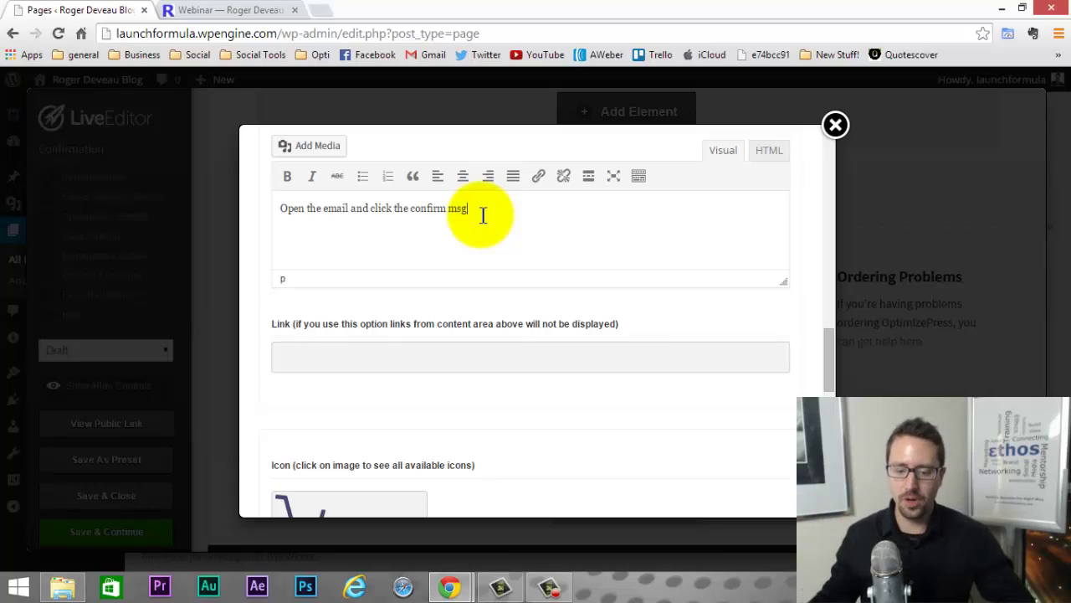
{"action": "scroll", "coordinate": [483, 222], "scroll_direction": "down", "scroll_amount": 3}
Give the third column a green checkmark icon and the title 'You're Done!'.
{"action": "left_click", "coordinate": [343, 301]}
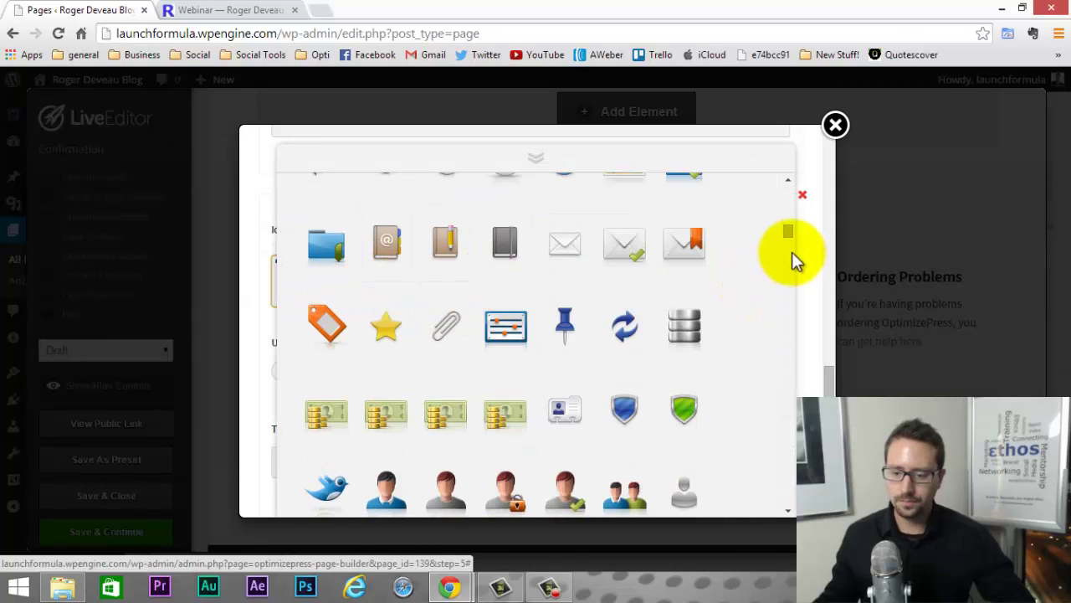
{"action": "scroll", "coordinate": [786, 226], "scroll_direction": "up", "scroll_amount": 5}
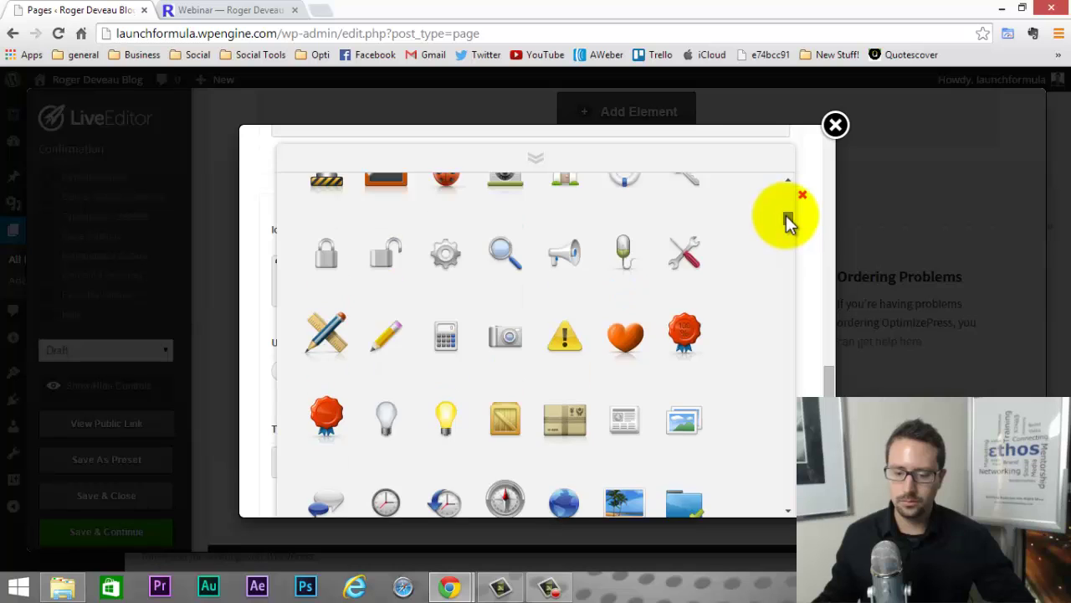
{"action": "left_click_drag", "start_coordinate": [786, 217], "coordinate": [789, 179]}
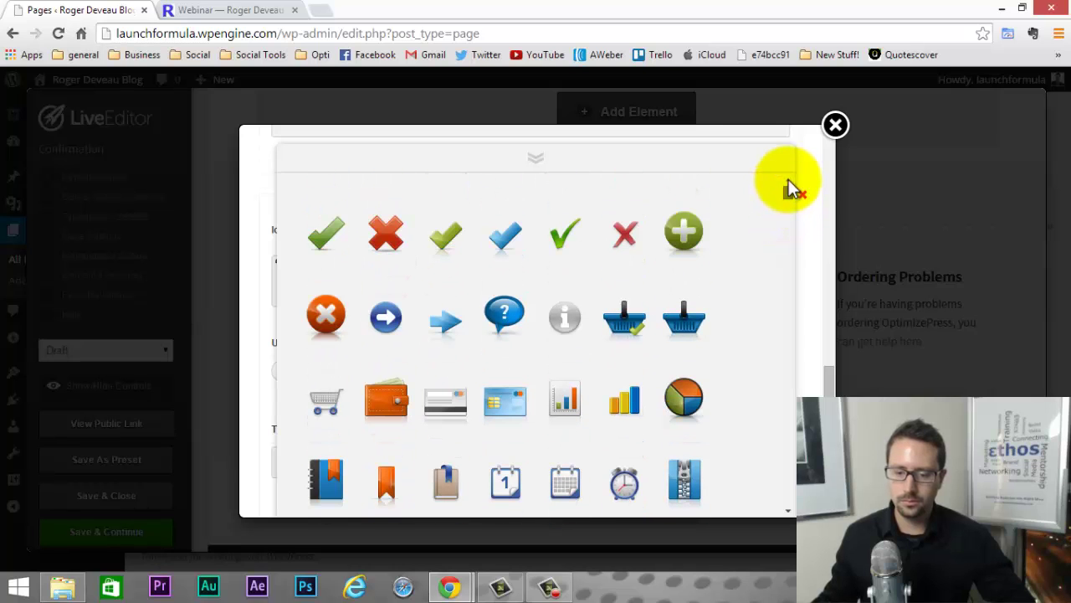
{"action": "left_click", "coordinate": [447, 236]}
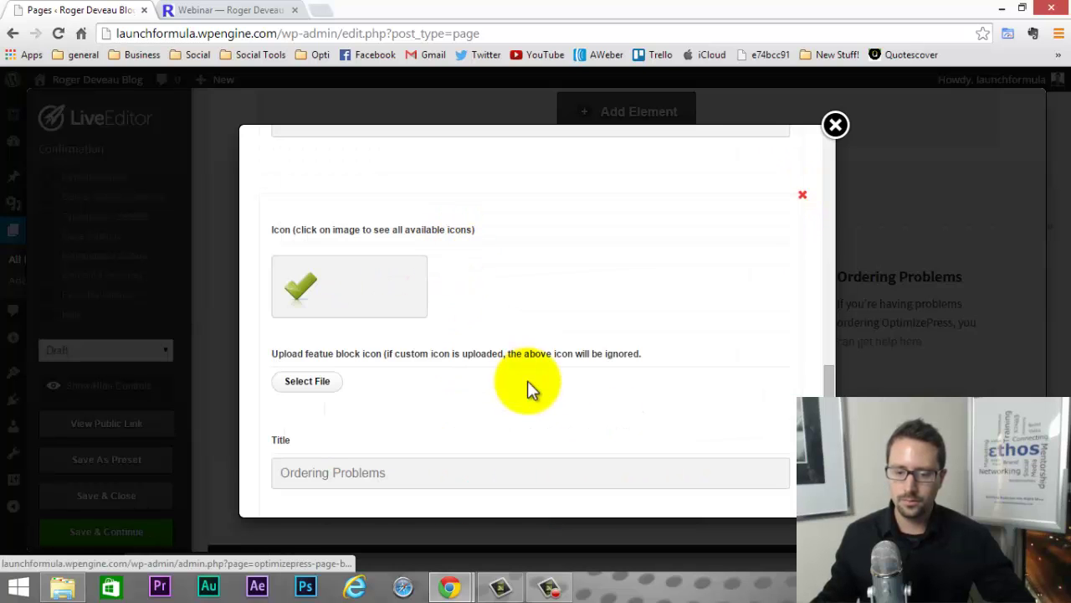
{"action": "scroll", "coordinate": [521, 378], "scroll_direction": "down", "scroll_amount": 1}
{"action": "left_click_drag", "start_coordinate": [389, 394], "coordinate": [266, 407]}
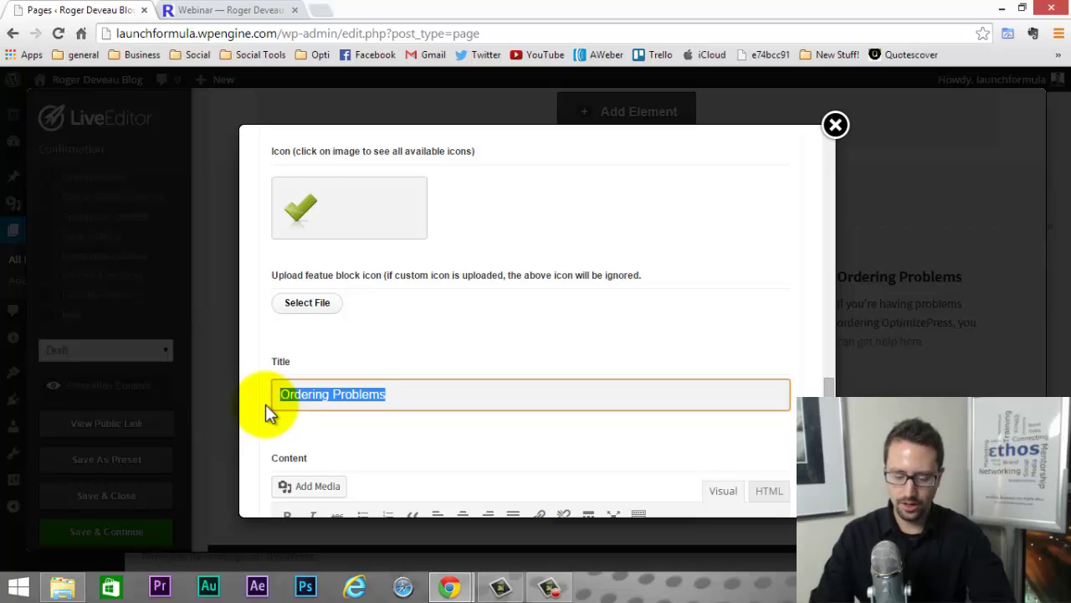
{"action": "type", "text": "You're "}
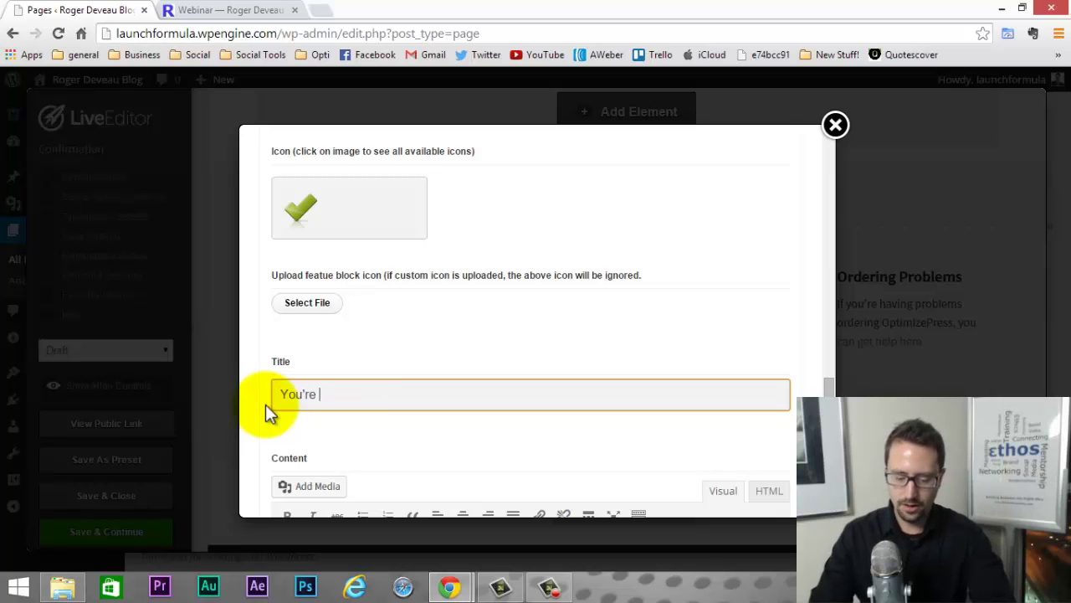
{"action": "type", "text": "Done!"}
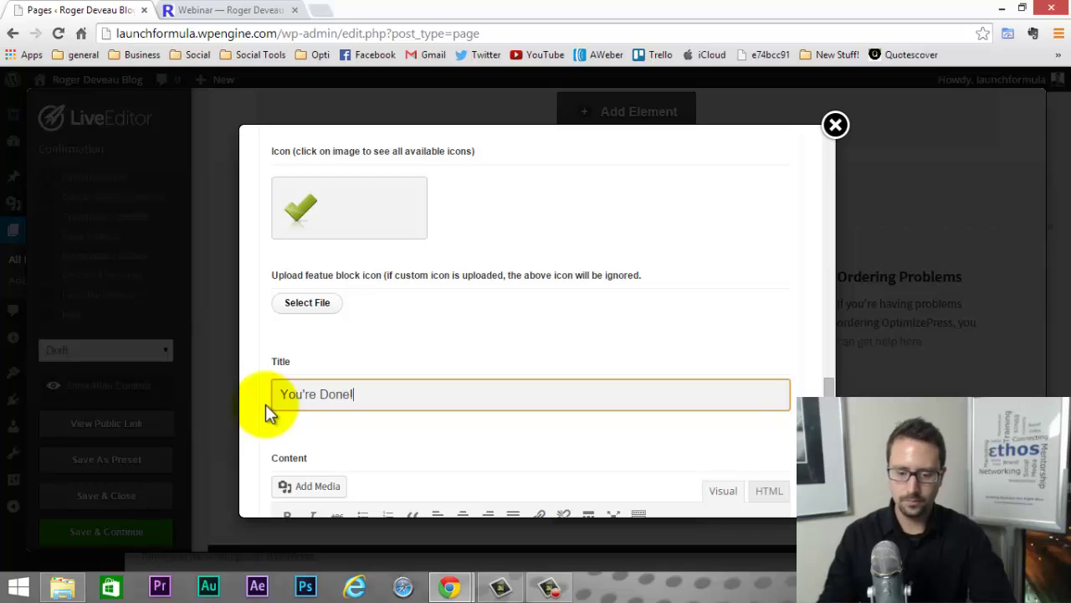
Replace the third column's description with 'Bookmark the page so that you can easily come back!'.
{"action": "scroll", "coordinate": [265, 404], "scroll_direction": "down", "scroll_amount": 2}
{"action": "left_click_drag", "start_coordinate": [601, 400], "coordinate": [256, 377]}
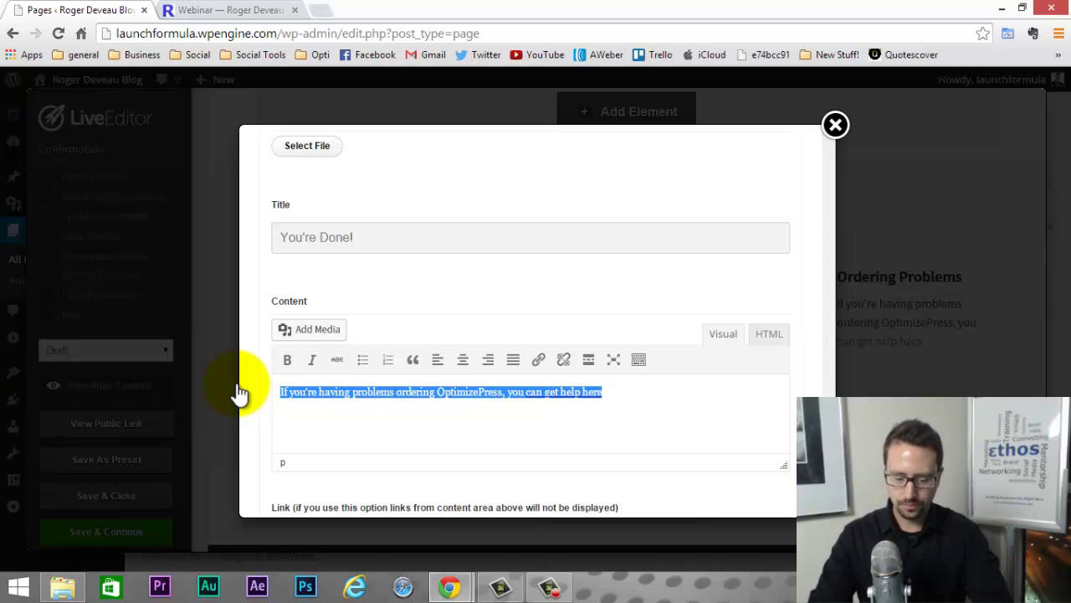
{"action": "type", "text": "Bookmark the page"}
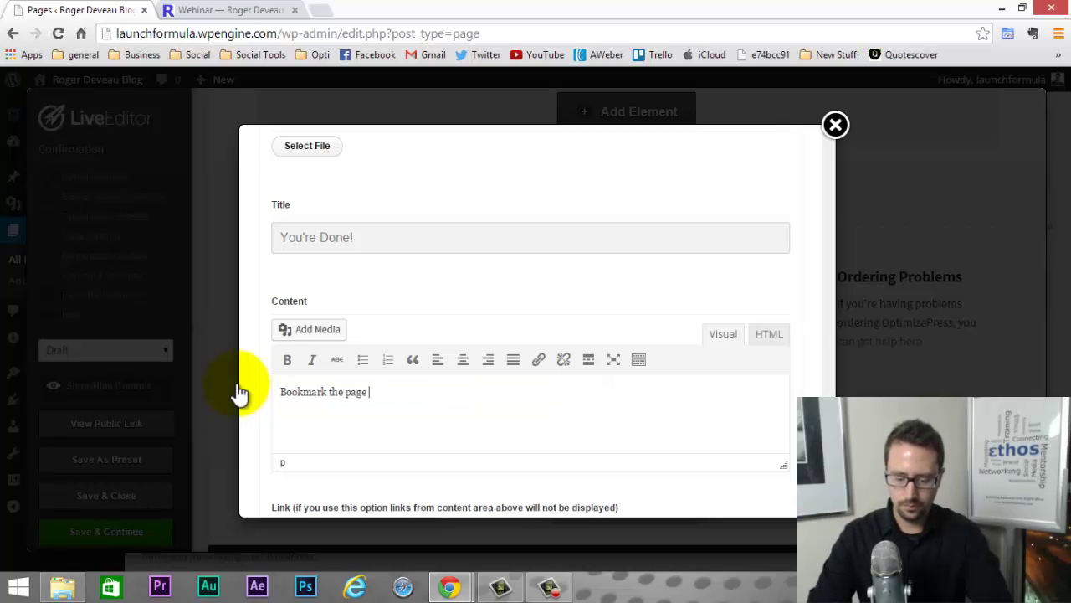
{"action": "type", "text": " so that you can easily come back!"}
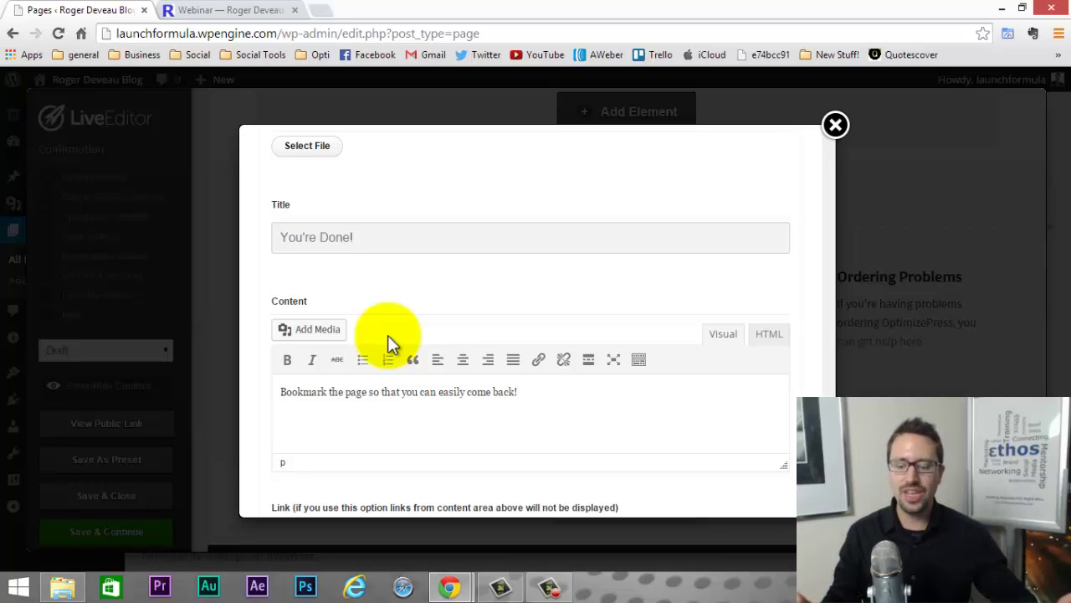
{"action": "scroll", "coordinate": [528, 360], "scroll_direction": "down", "scroll_amount": 1}
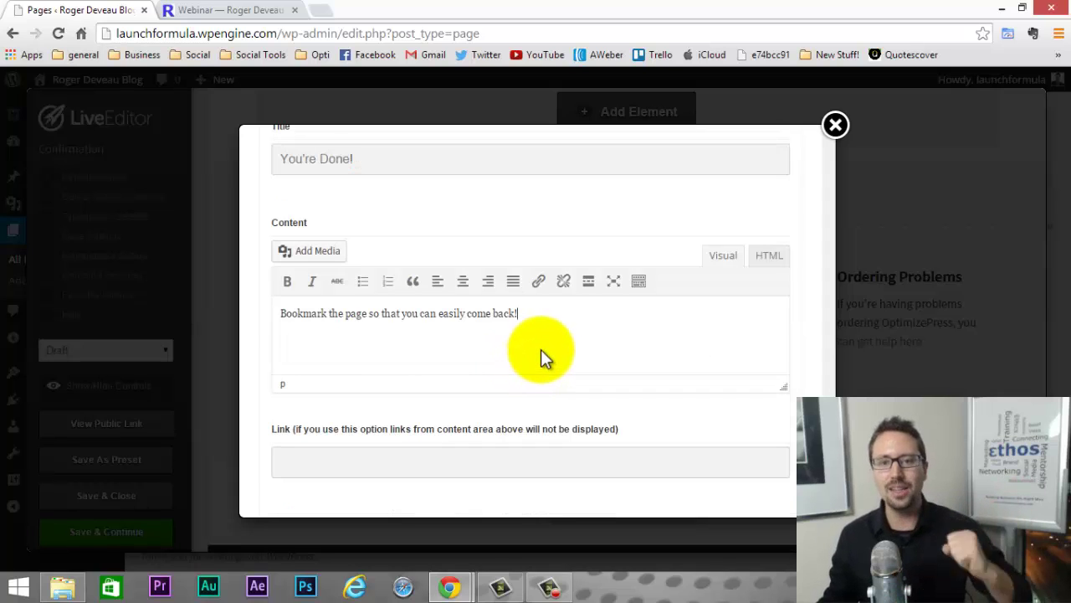
{"action": "scroll", "coordinate": [541, 349], "scroll_direction": "down", "scroll_amount": 1}
{"action": "scroll", "coordinate": [523, 243], "scroll_direction": "down", "scroll_amount": 1}
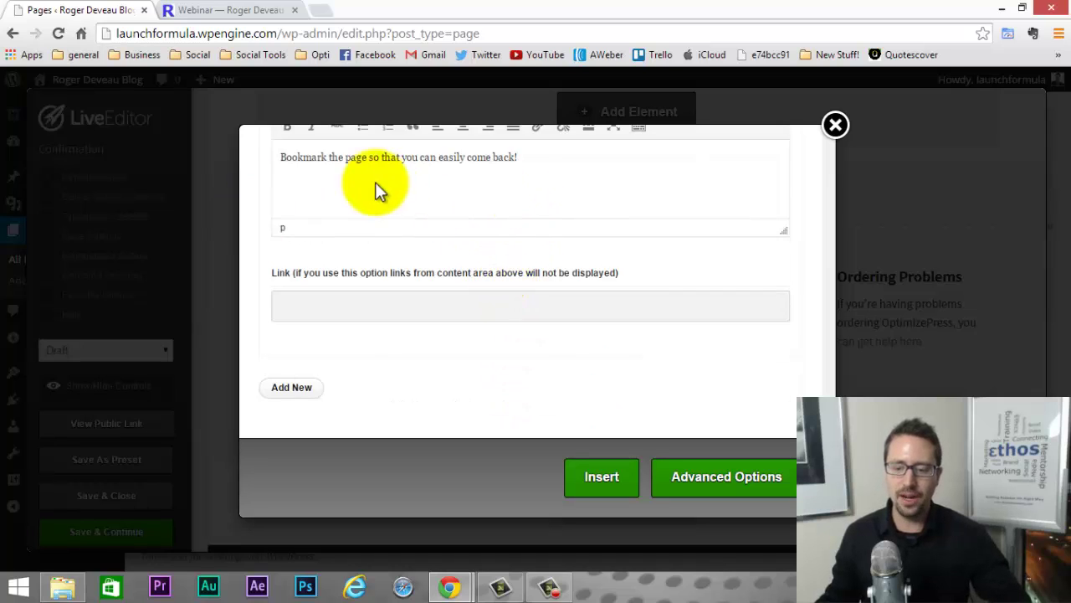
{"action": "left_click_drag", "start_coordinate": [538, 160], "coordinate": [239, 192]}
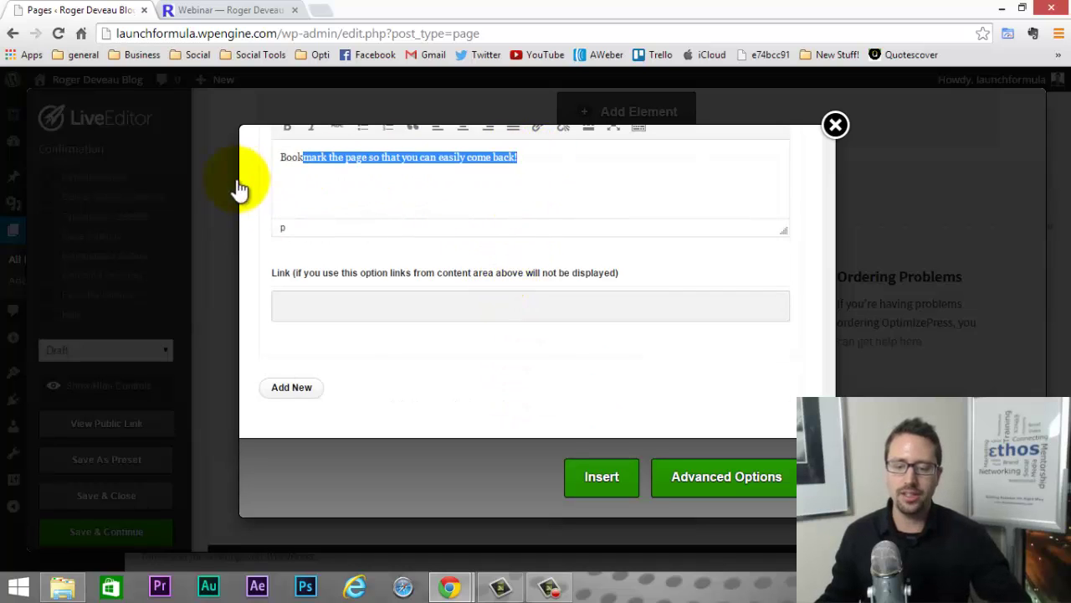
{"action": "left_click", "coordinate": [462, 322]}
Insert the three-column feature row, check it with controls hidden, and open the element chooser below.
{"action": "left_click", "coordinate": [596, 479]}
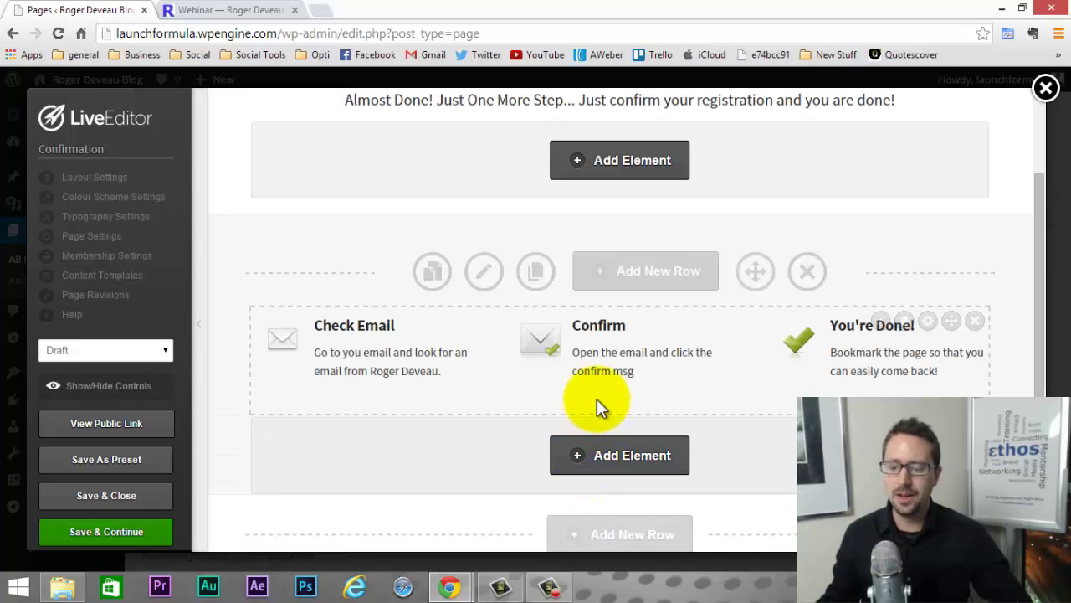
{"action": "left_click", "coordinate": [151, 386]}
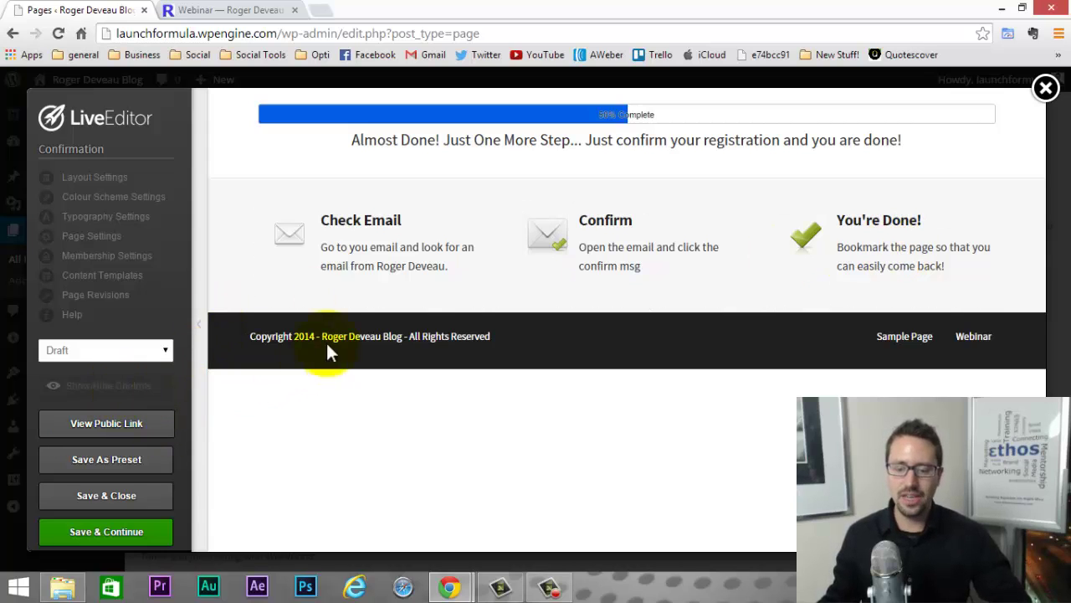
{"action": "left_click", "coordinate": [108, 386]}
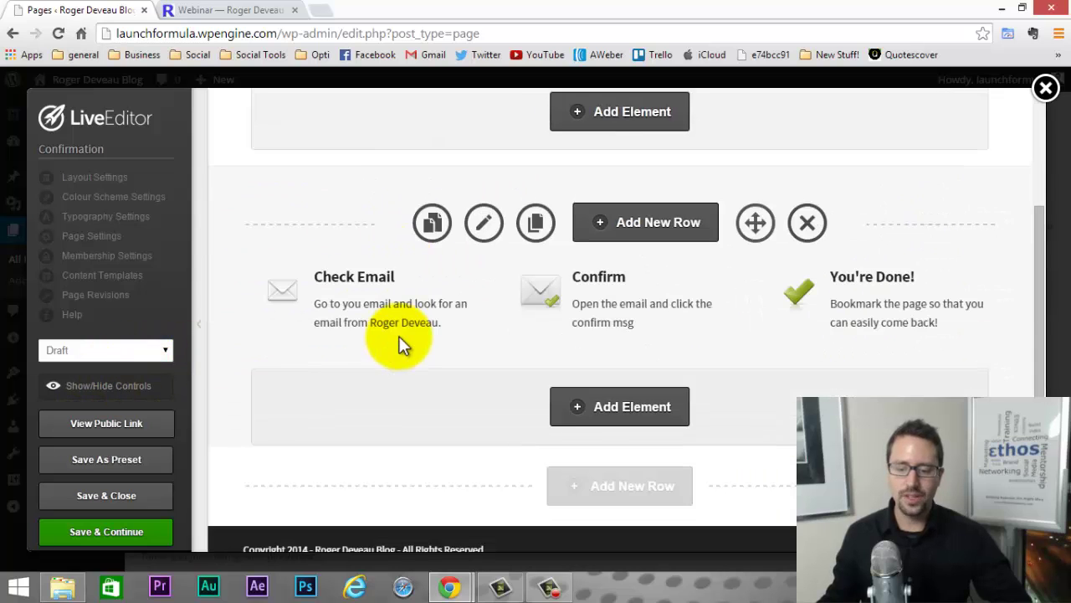
{"action": "left_click", "coordinate": [652, 379]}
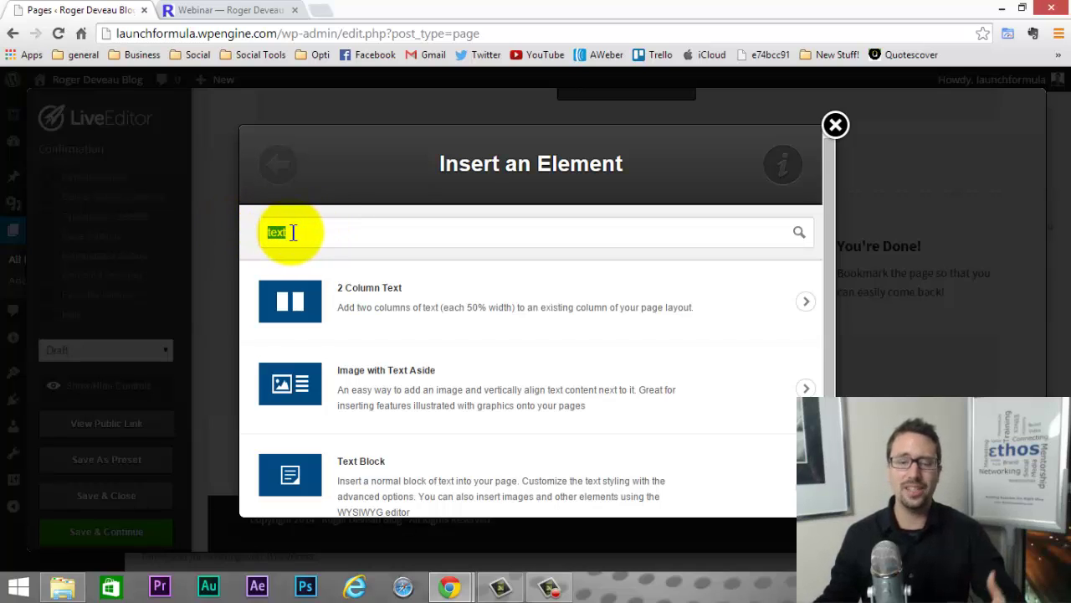
Search 'image', pick the Images element's first style, then close its settings without inserting.
{"action": "type", "text": "image"}
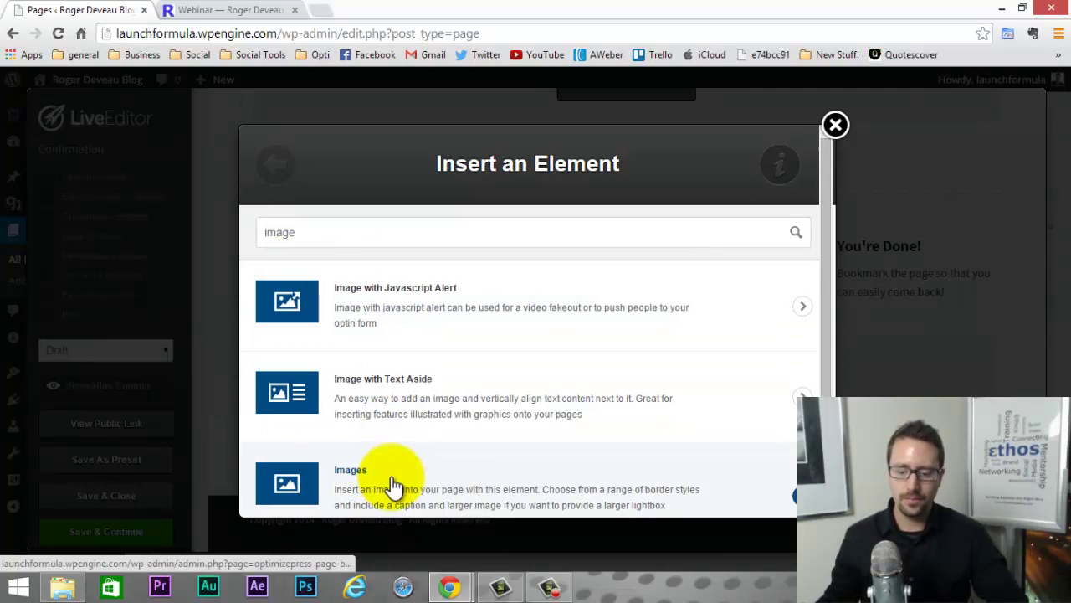
{"action": "left_click", "coordinate": [390, 485]}
{"action": "left_click", "coordinate": [468, 308]}
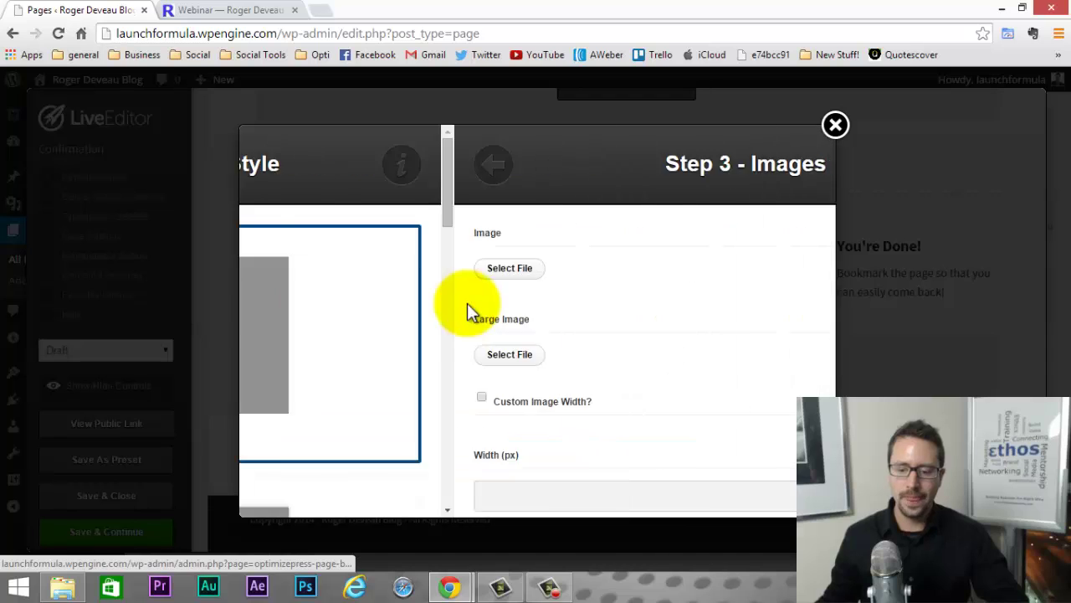
{"action": "scroll", "coordinate": [309, 252], "scroll_direction": "down", "scroll_amount": 1}
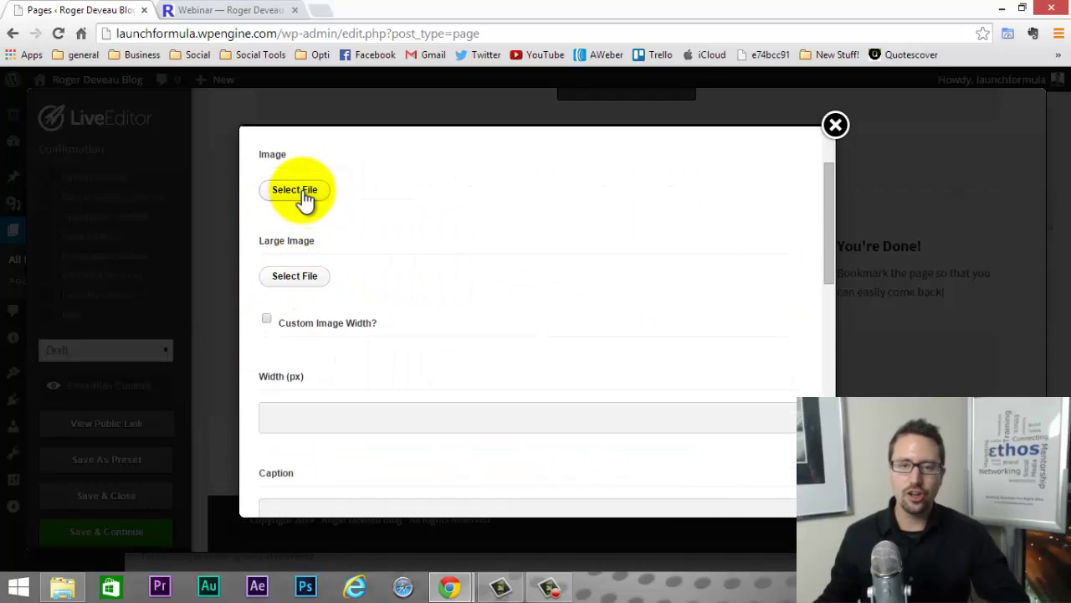
{"action": "scroll", "coordinate": [305, 201], "scroll_direction": "down", "scroll_amount": 3}
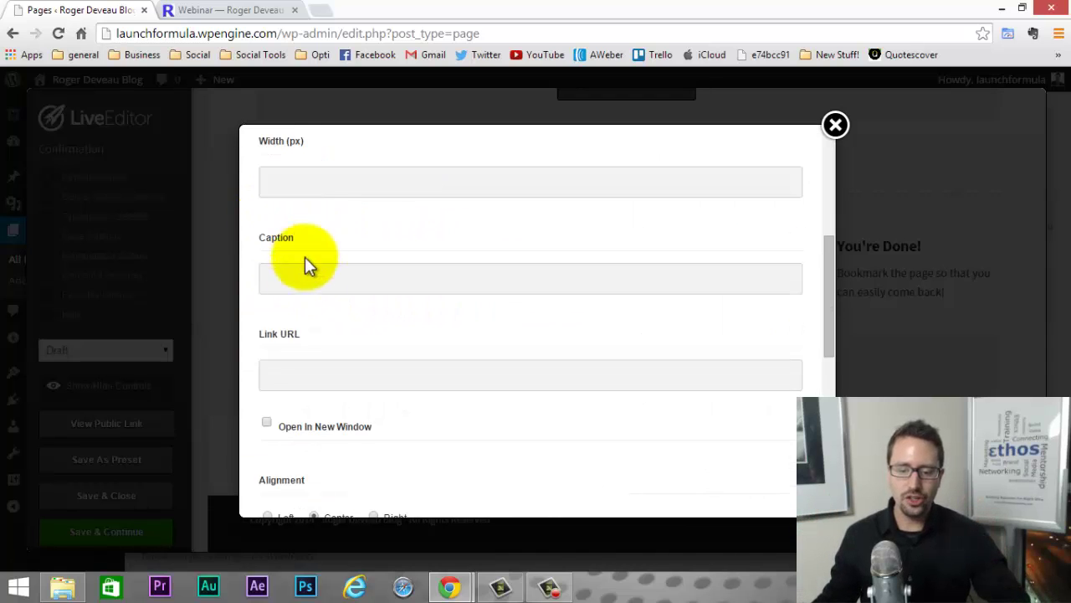
{"action": "left_click", "coordinate": [296, 375]}
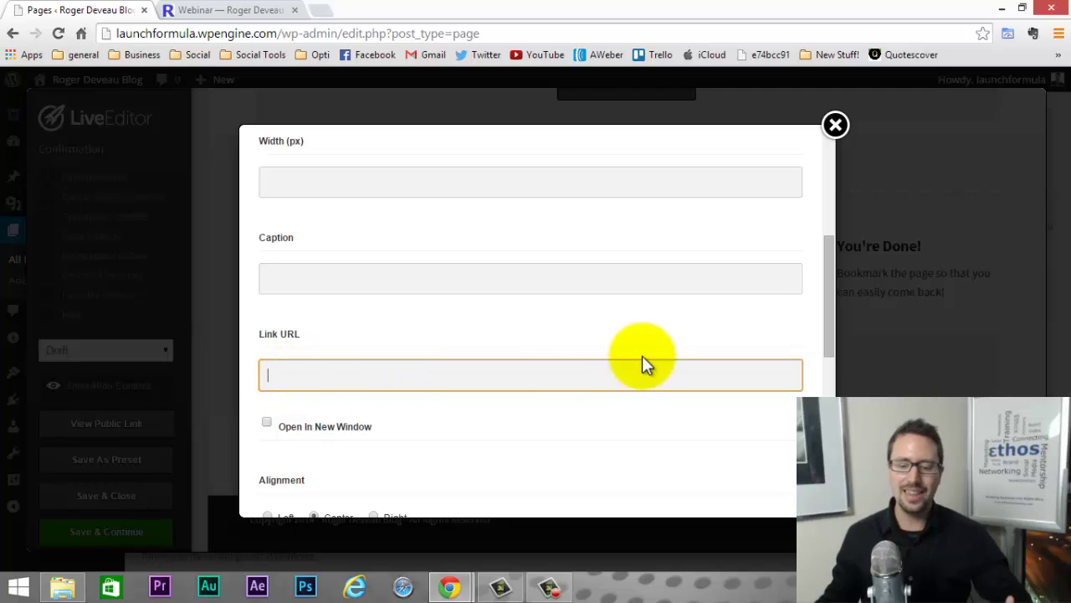
{"action": "scroll", "coordinate": [503, 373], "scroll_direction": "down", "scroll_amount": 1}
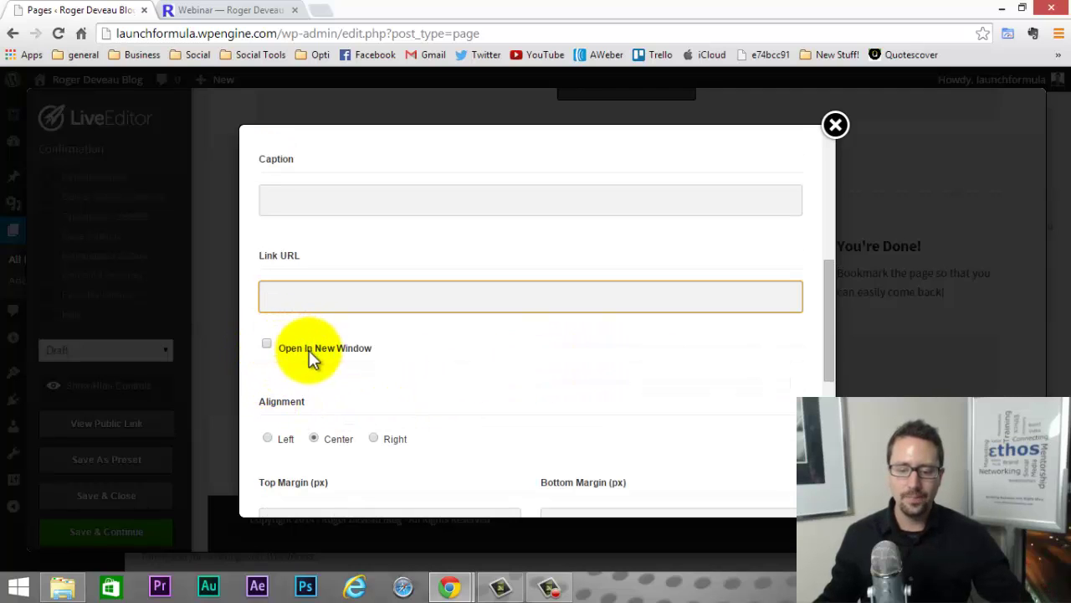
{"action": "scroll", "coordinate": [309, 350], "scroll_direction": "down", "scroll_amount": 5}
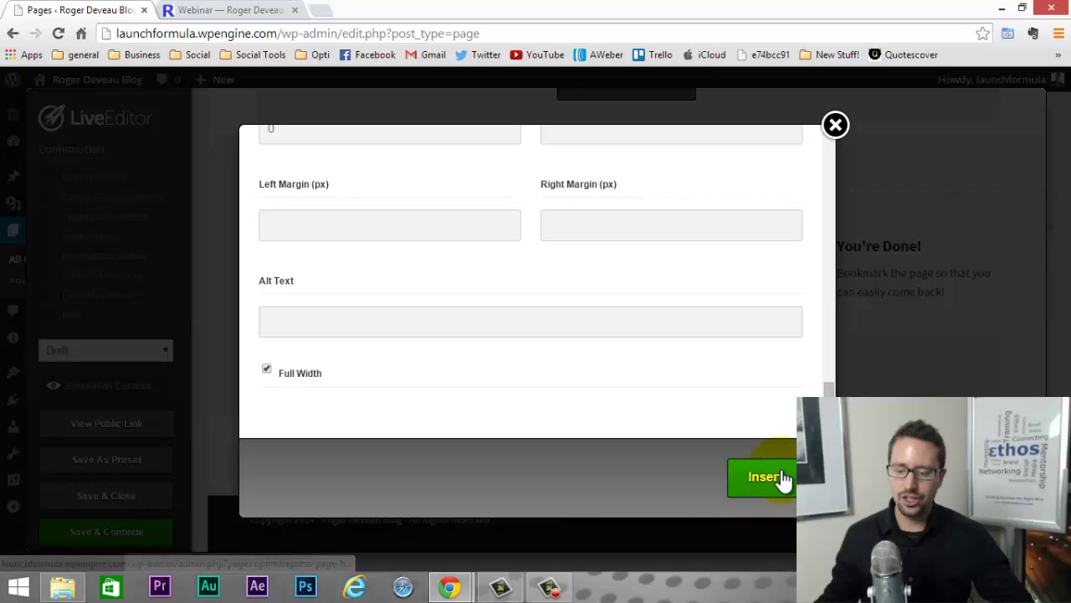
{"action": "left_click", "coordinate": [835, 126]}
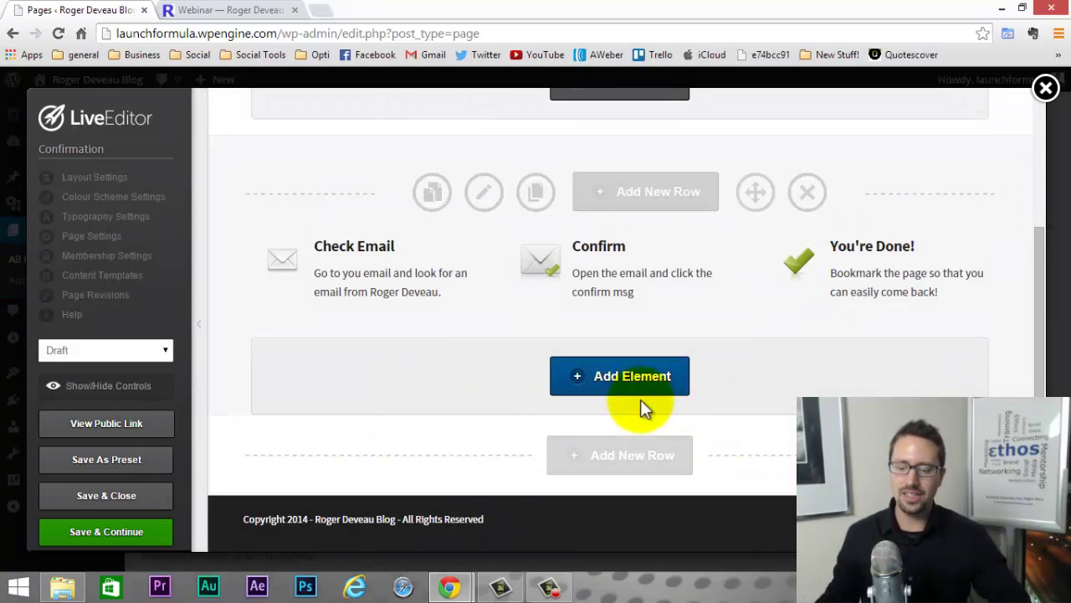
Search the element list for 'soci' and choose the Social Sharing element.
{"action": "scroll", "coordinate": [544, 402], "scroll_direction": "up", "scroll_amount": 2}
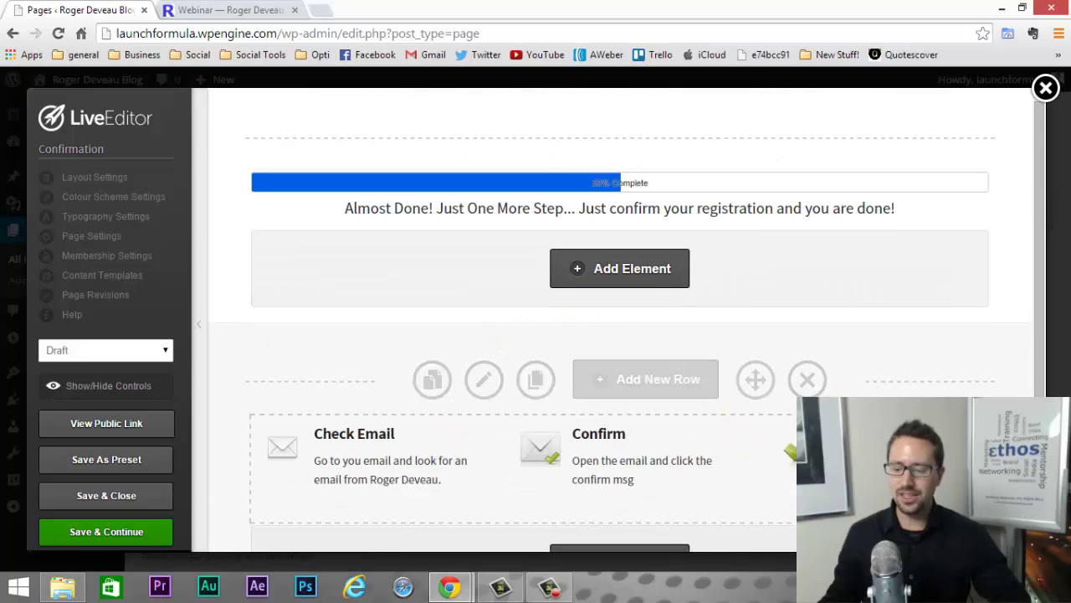
{"action": "scroll", "coordinate": [503, 435], "scroll_direction": "down", "scroll_amount": 2}
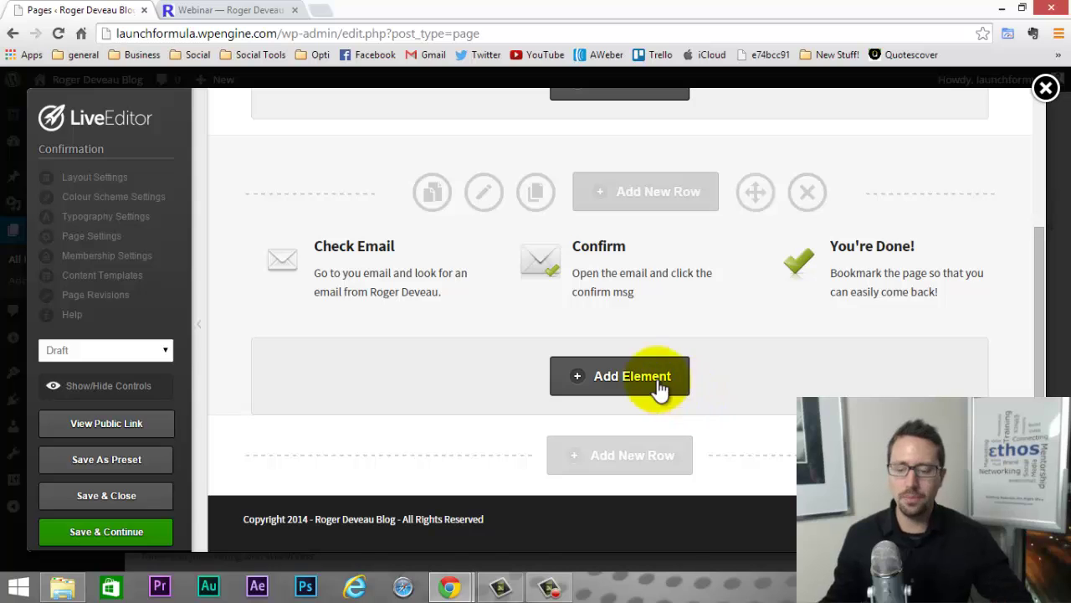
{"action": "left_click", "coordinate": [616, 378]}
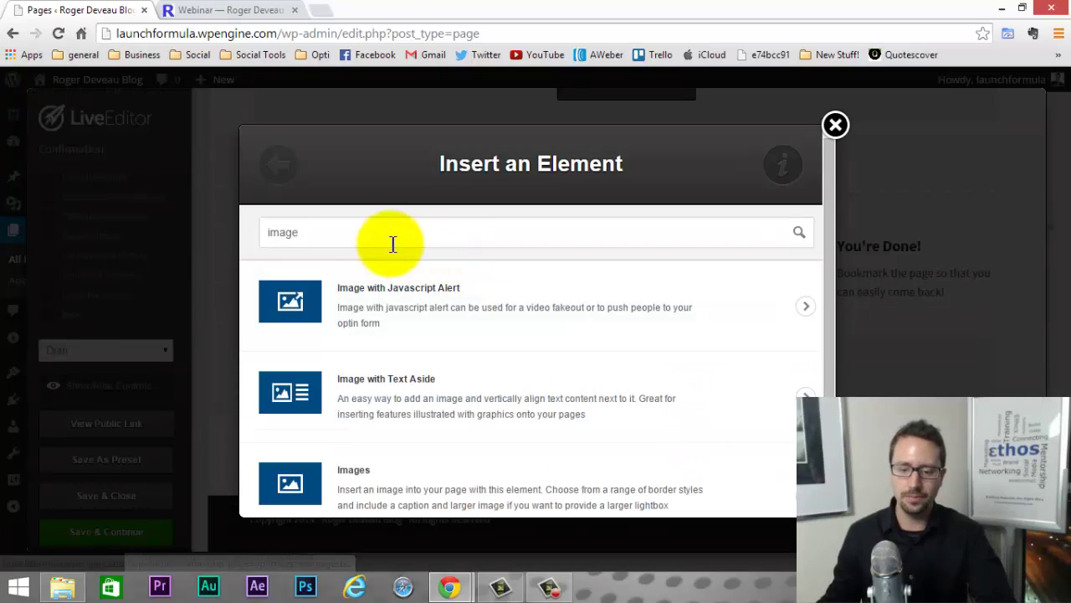
{"action": "left_click_drag", "start_coordinate": [390, 242], "coordinate": [233, 248]}
{"action": "type", "text": "soci"}
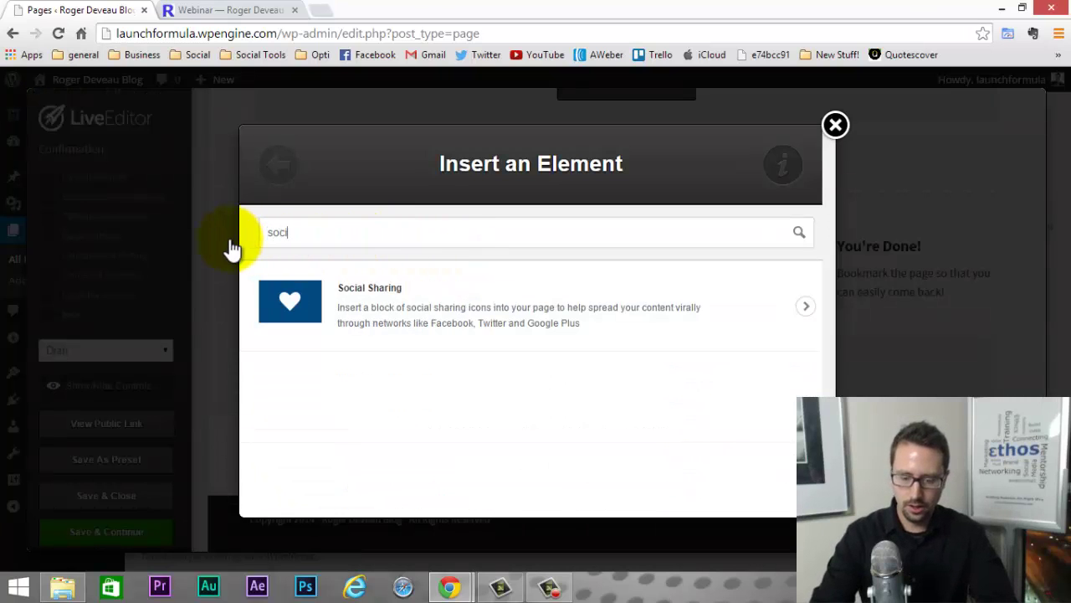
{"action": "left_click", "coordinate": [371, 311]}
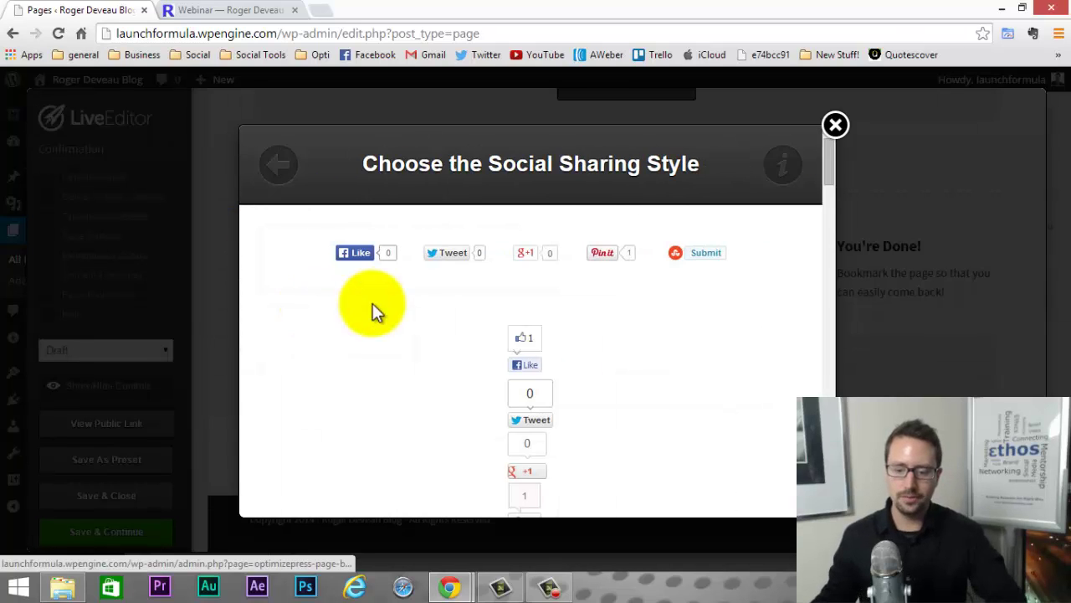
Pick the large twitter/facebook/Google+ button style, check the Facebook URL setting, and insert it.
{"action": "scroll", "coordinate": [559, 276], "scroll_direction": "down", "scroll_amount": 10}
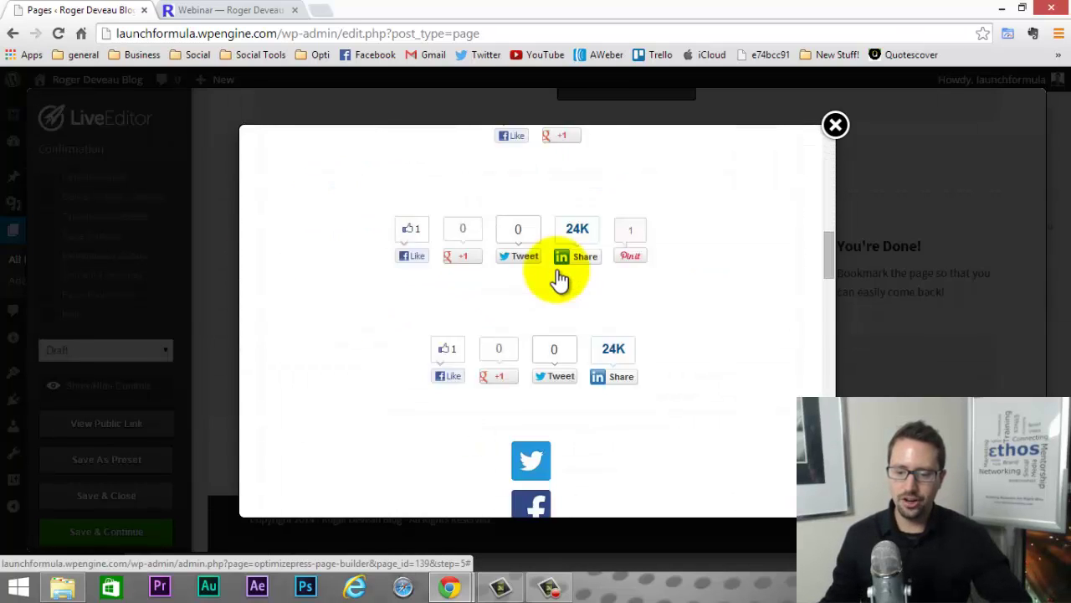
{"action": "scroll", "coordinate": [593, 330], "scroll_direction": "down", "scroll_amount": 10}
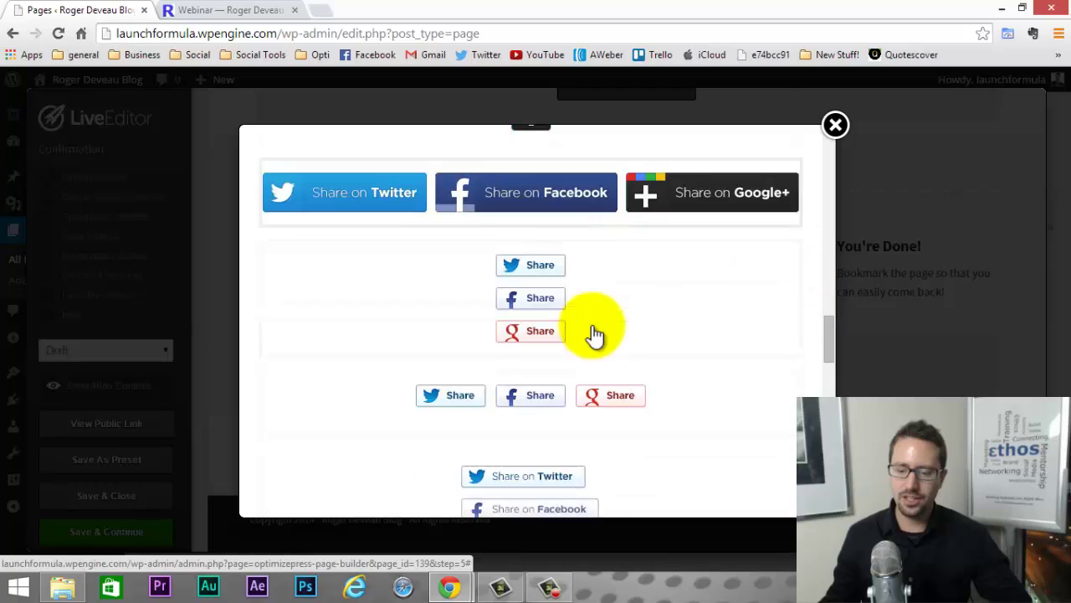
{"action": "scroll", "coordinate": [658, 343], "scroll_direction": "down", "scroll_amount": 5}
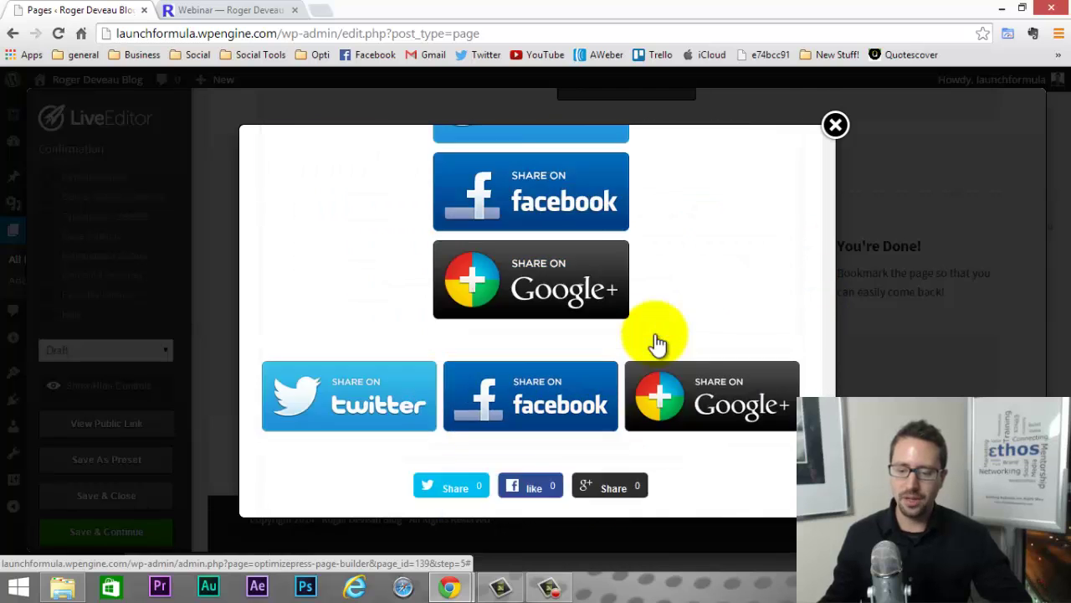
{"action": "scroll", "coordinate": [654, 333], "scroll_direction": "up", "scroll_amount": 5}
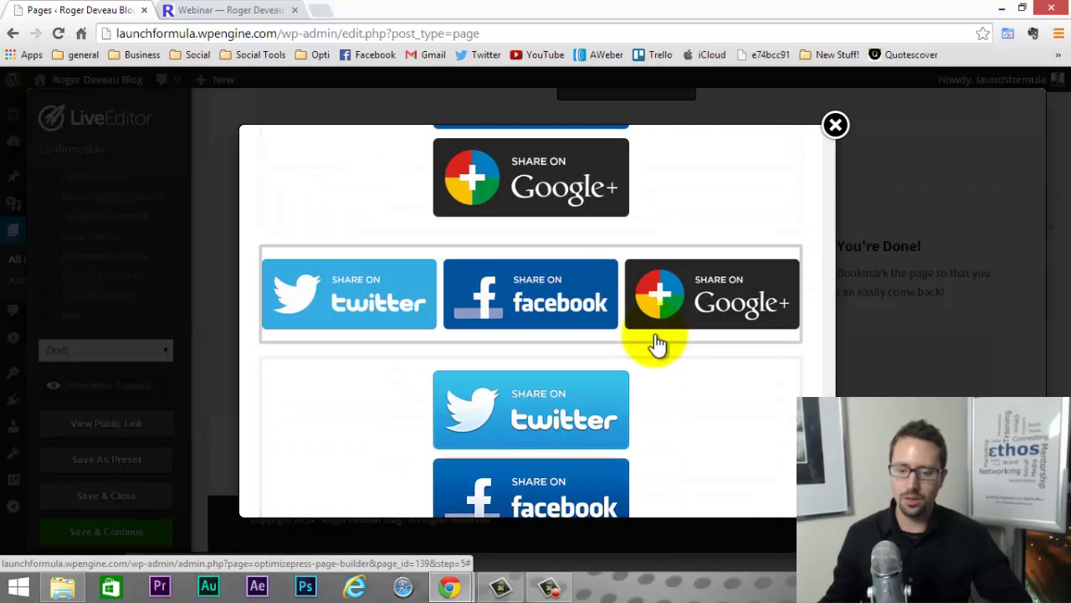
{"action": "left_click", "coordinate": [565, 330]}
{"action": "scroll", "coordinate": [514, 359], "scroll_direction": "down", "scroll_amount": 2}
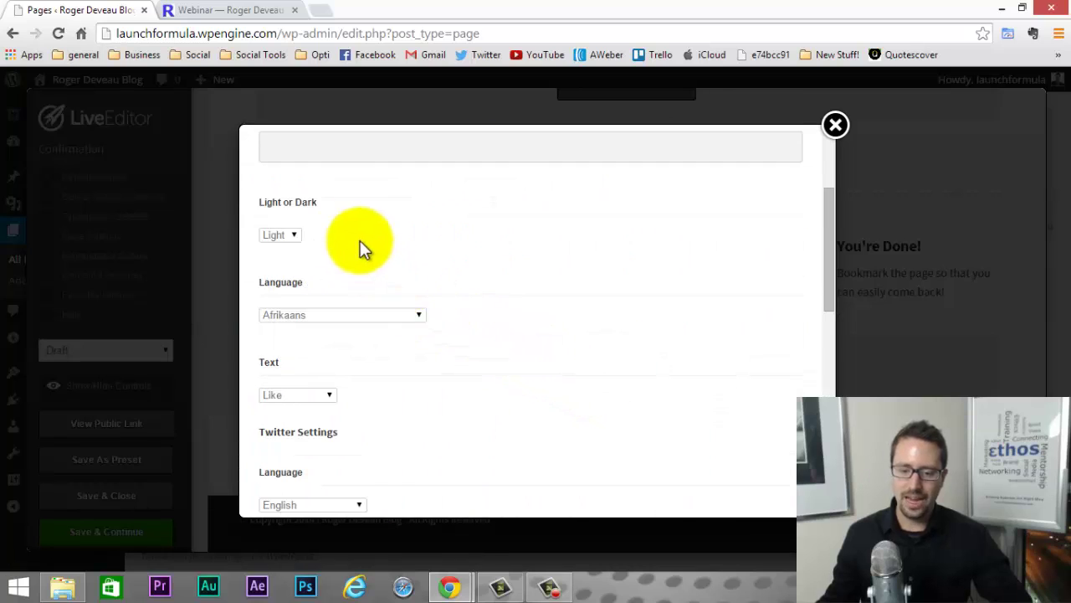
{"action": "scroll", "coordinate": [359, 244], "scroll_direction": "up", "scroll_amount": 2}
{"action": "left_click", "coordinate": [295, 304]}
{"action": "scroll", "coordinate": [378, 346], "scroll_direction": "down", "scroll_amount": 3}
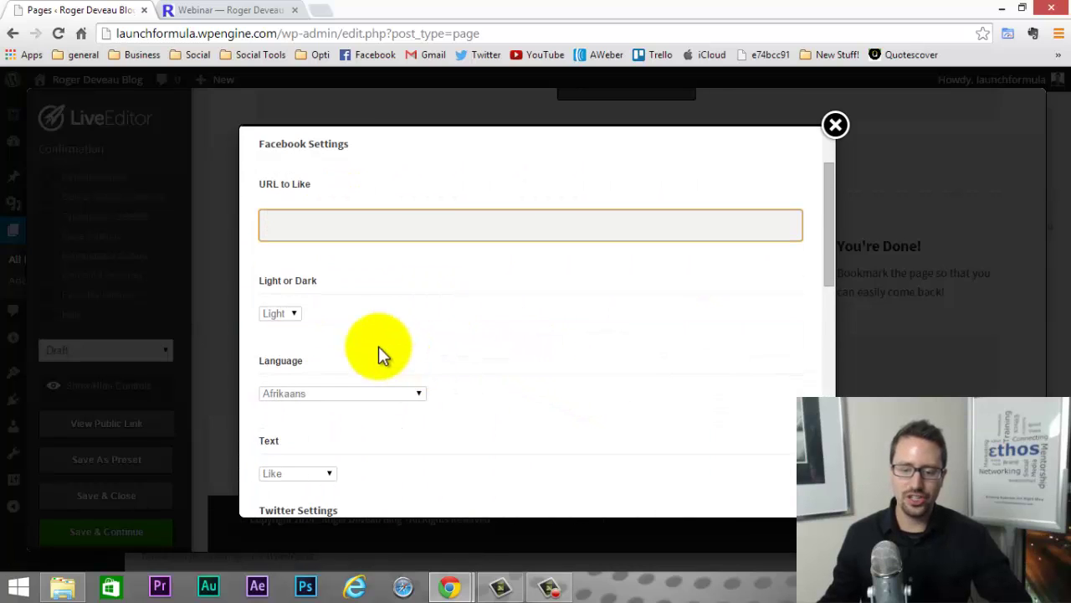
{"action": "scroll", "coordinate": [373, 338], "scroll_direction": "down", "scroll_amount": 8}
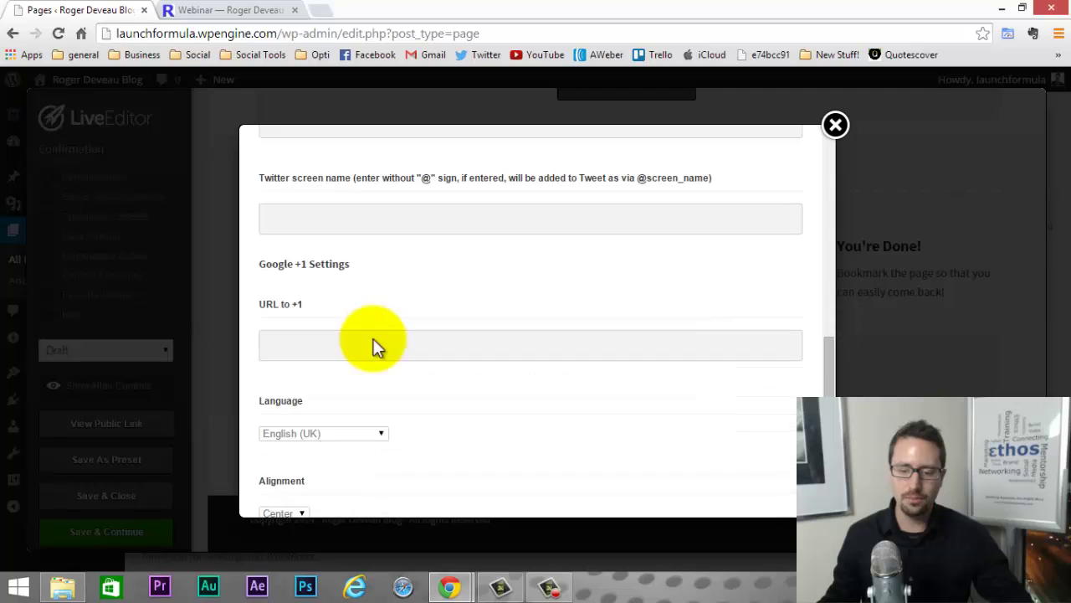
{"action": "left_click", "coordinate": [759, 475]}
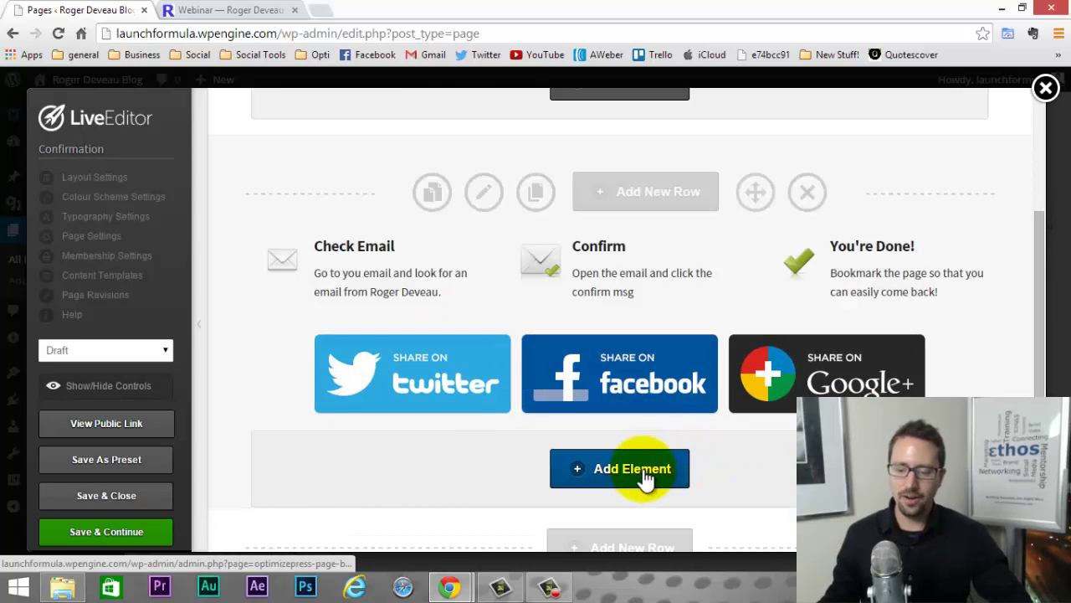
Insert a Standard Headline reading 'Share with someone you love!!'.
{"action": "left_click", "coordinate": [607, 452]}
{"action": "left_click_drag", "start_coordinate": [339, 251], "coordinate": [237, 247]}
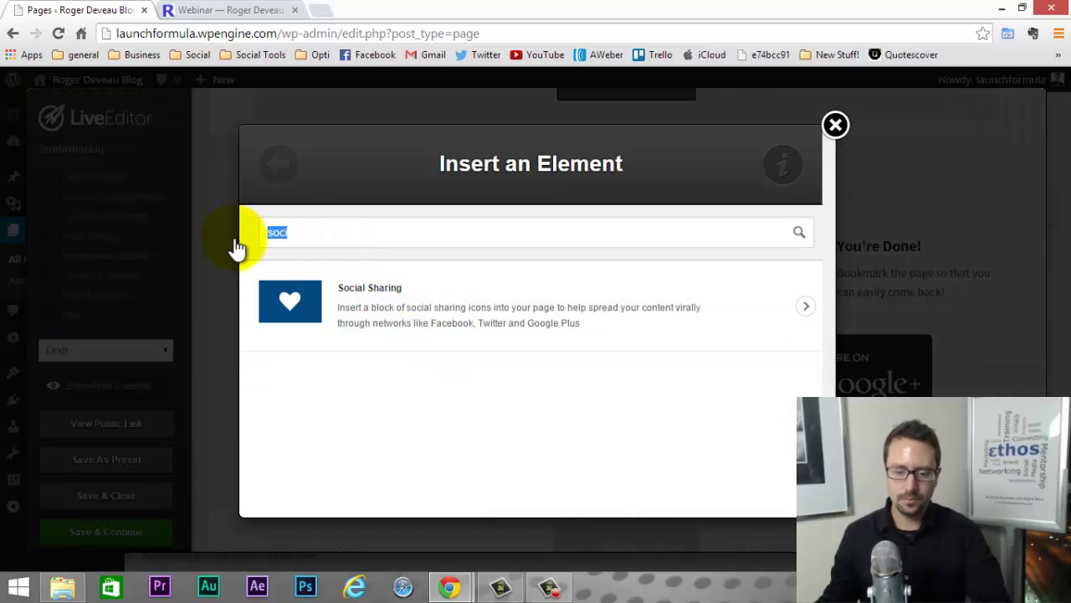
{"action": "type", "text": "headline"}
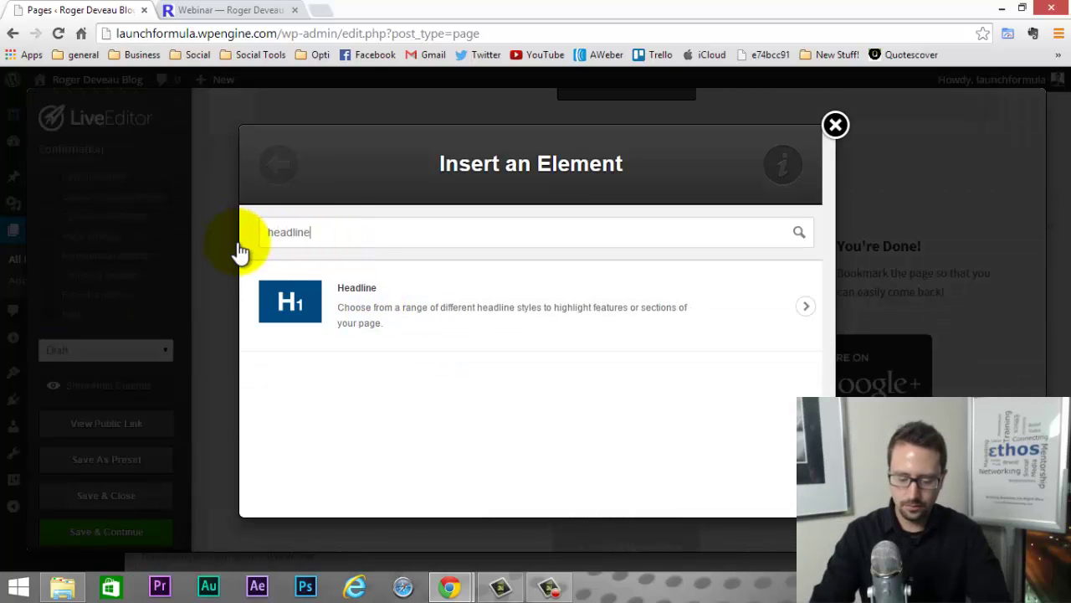
{"action": "left_click", "coordinate": [387, 302]}
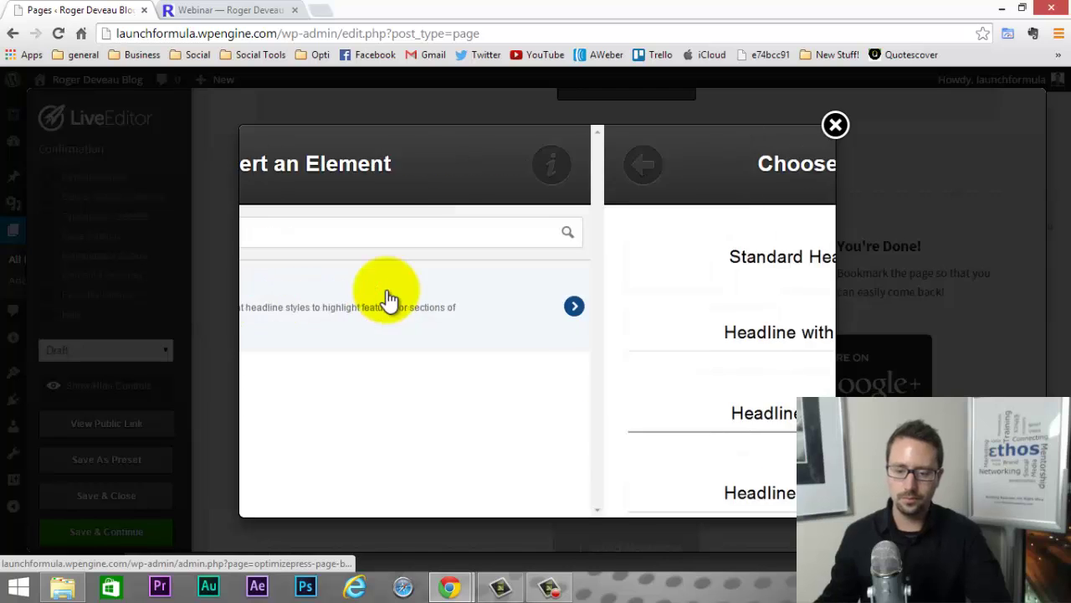
{"action": "left_click", "coordinate": [466, 268]}
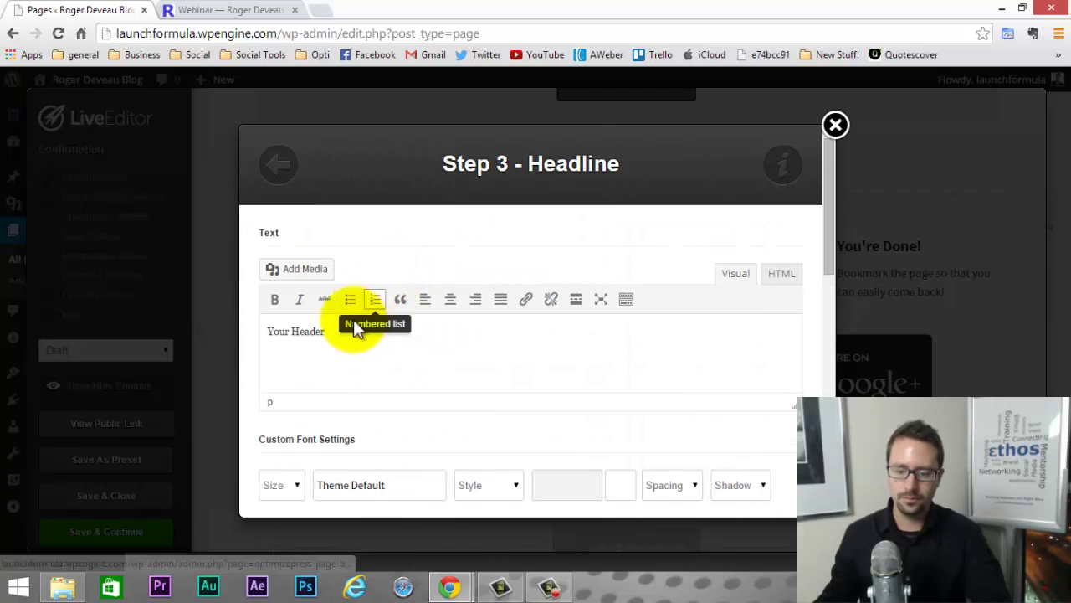
{"action": "left_click_drag", "start_coordinate": [326, 332], "coordinate": [221, 343]}
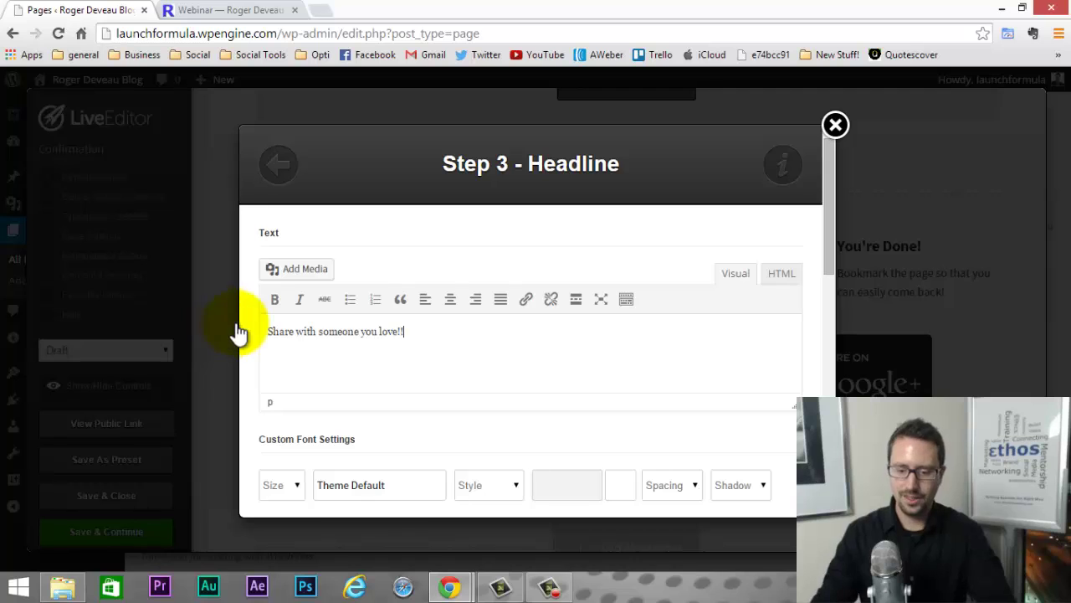
{"action": "scroll", "coordinate": [729, 460], "scroll_direction": "down", "scroll_amount": 7}
{"action": "scroll", "coordinate": [733, 494], "scroll_direction": "down", "scroll_amount": 3}
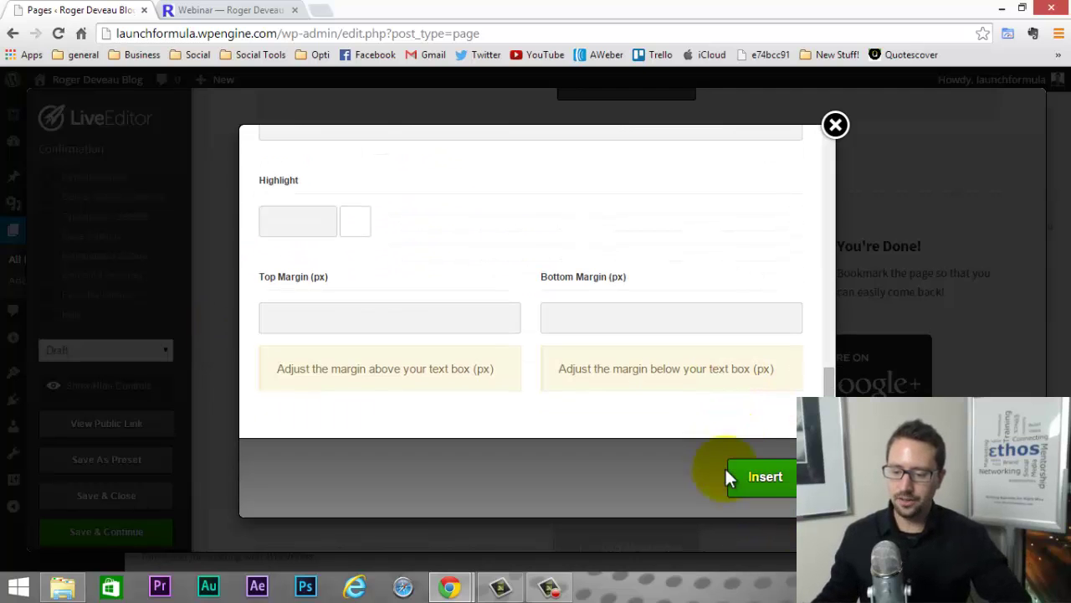
{"action": "left_click", "coordinate": [758, 478]}
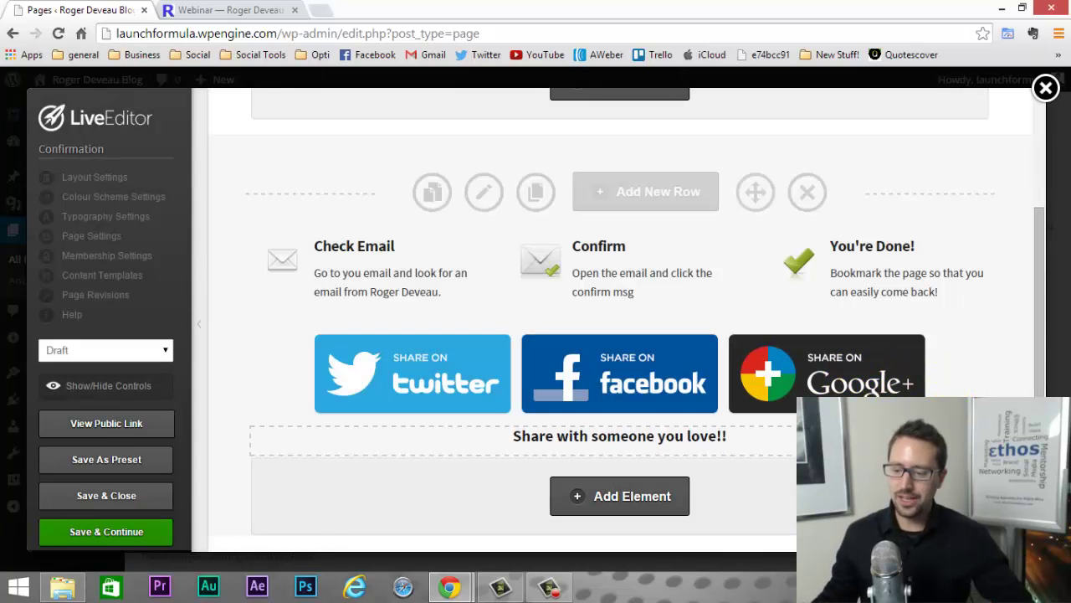
Move the headline above the share buttons and preview the page without editing controls.
{"action": "left_click", "coordinate": [913, 352]}
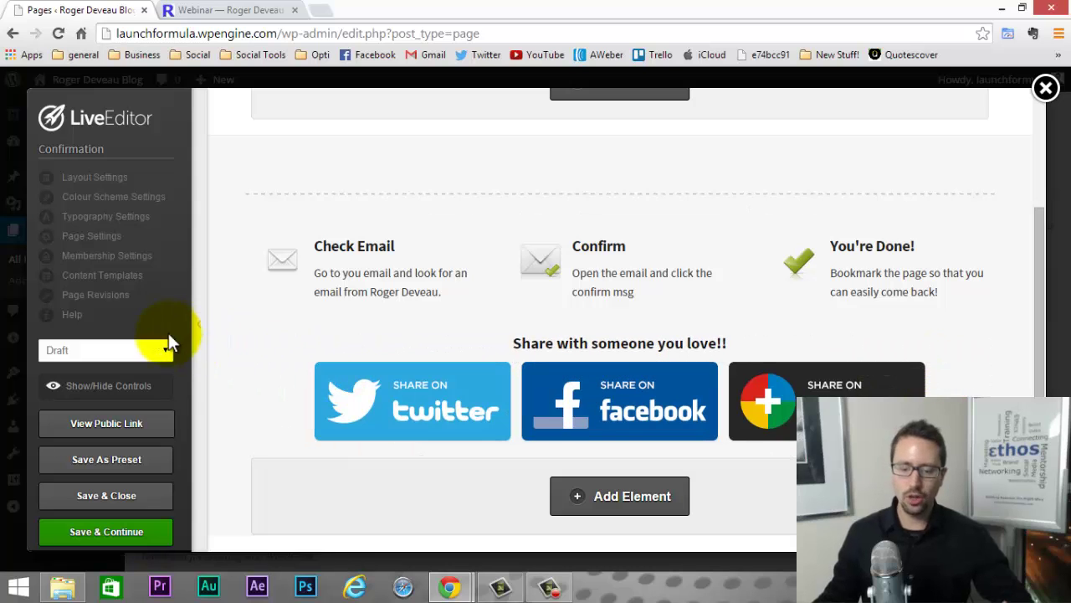
{"action": "scroll", "coordinate": [510, 297], "scroll_direction": "up", "scroll_amount": 2}
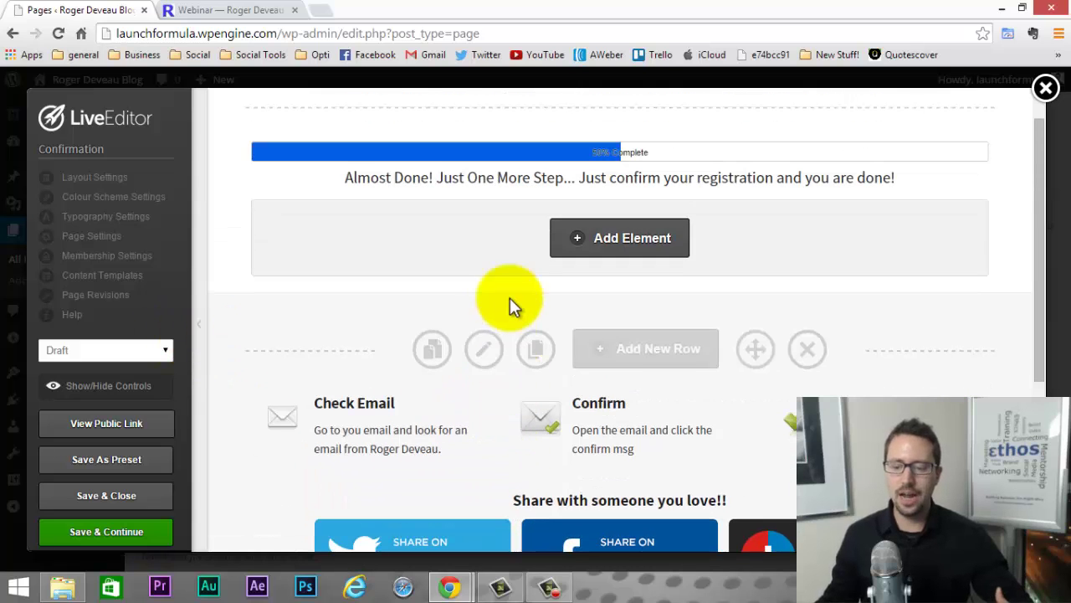
{"action": "left_click", "coordinate": [105, 386]}
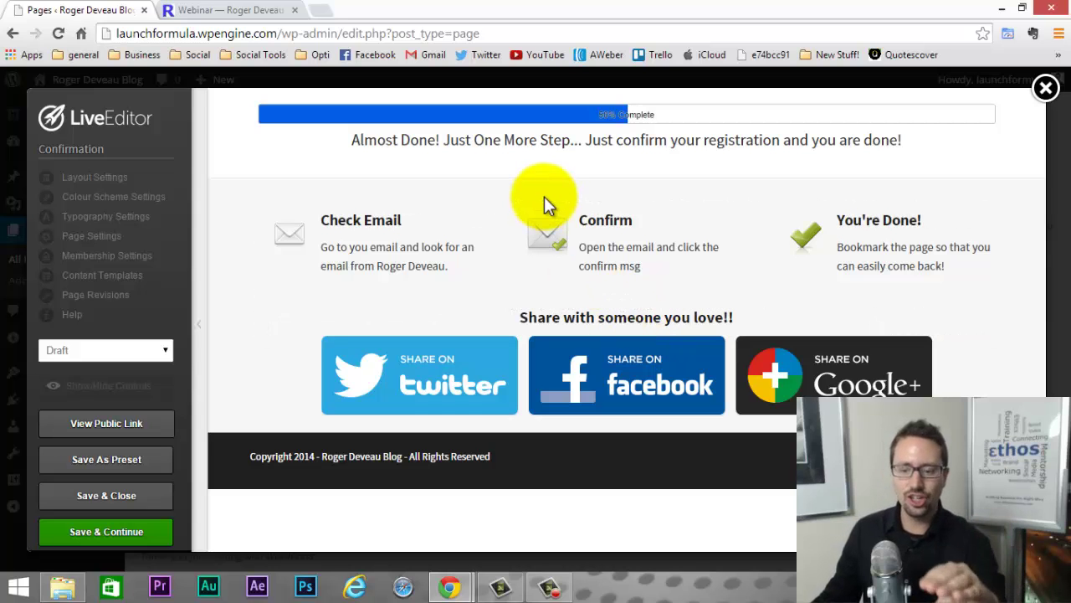
{"action": "left_click", "coordinate": [53, 398]}
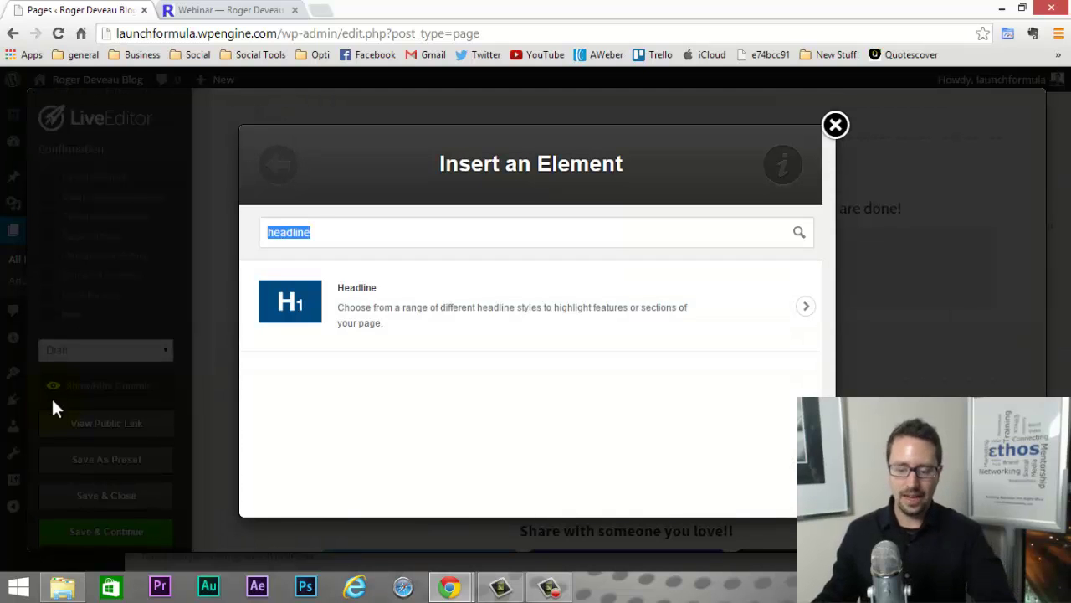
Insert a 60 px Vertical Spacing element.
{"action": "type", "text": "pa"}
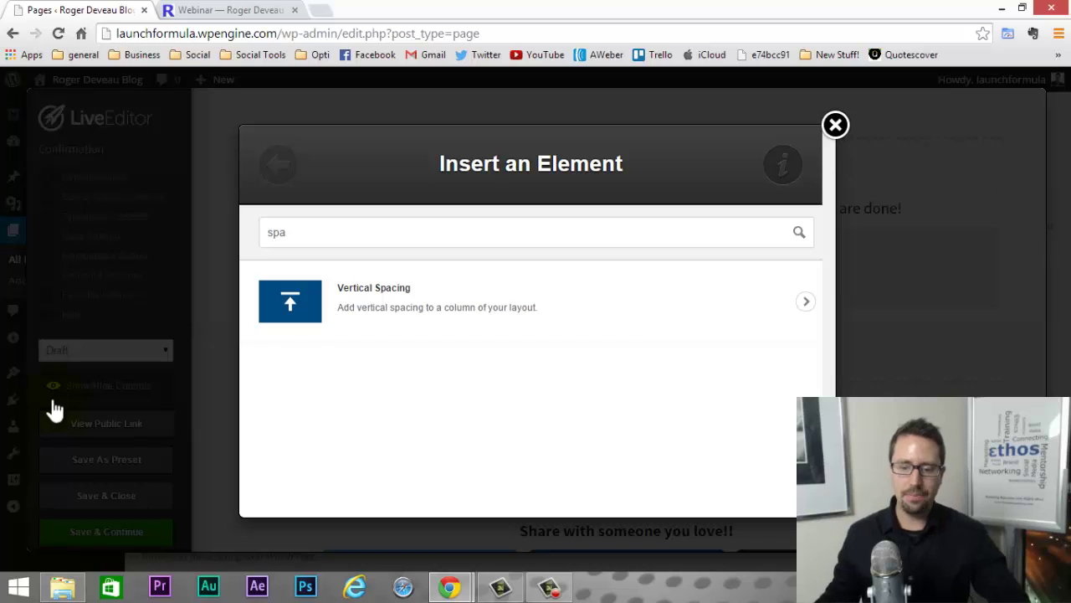
{"action": "key", "text": "Tab"}
{"action": "key", "text": "Return"}
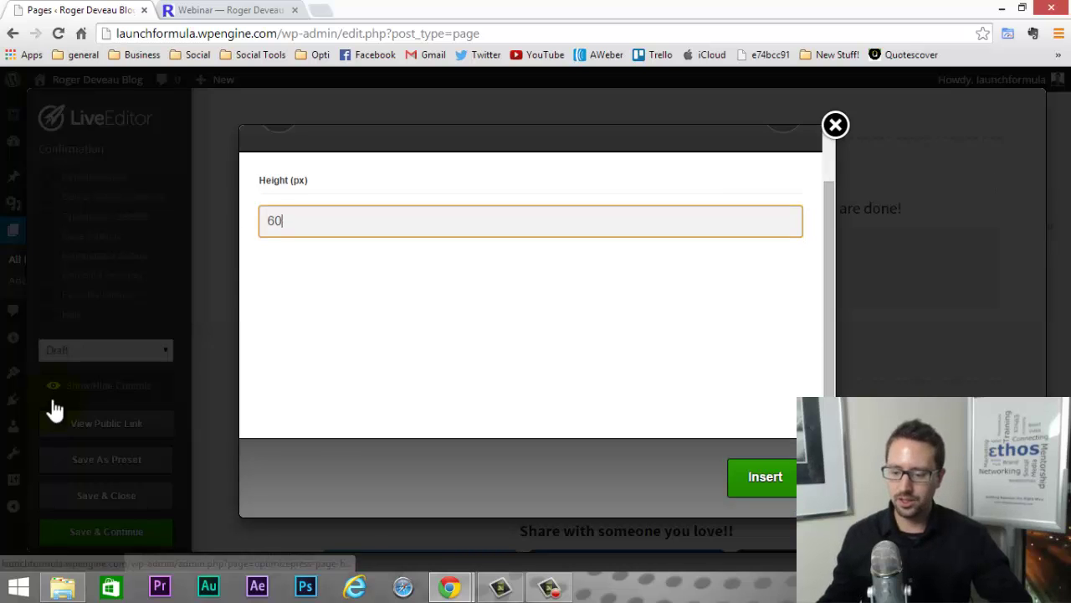
{"action": "key", "text": "Return"}
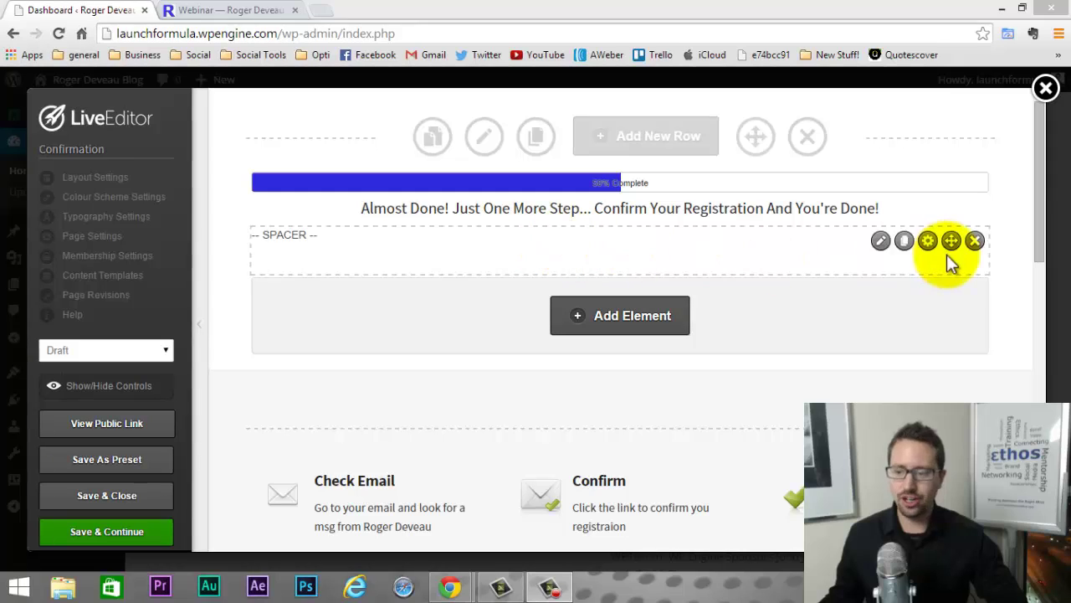
Move the spacer so it sits below the Check Email / Confirm / You're Done row.
{"action": "left_click_drag", "start_coordinate": [951, 243], "coordinate": [950, 221]}
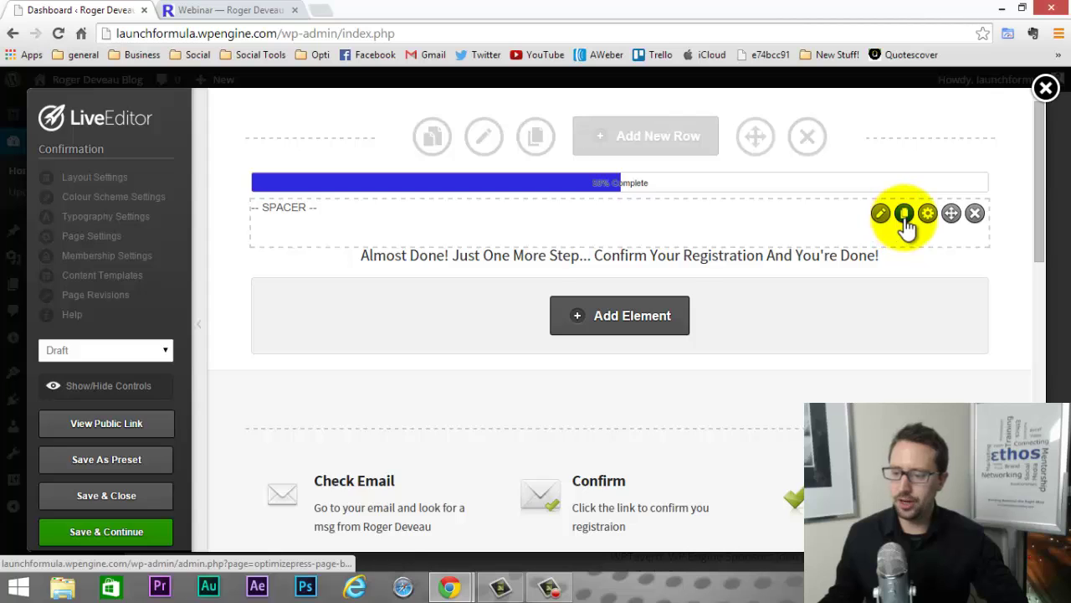
{"action": "left_click_drag", "start_coordinate": [906, 225], "coordinate": [957, 411]}
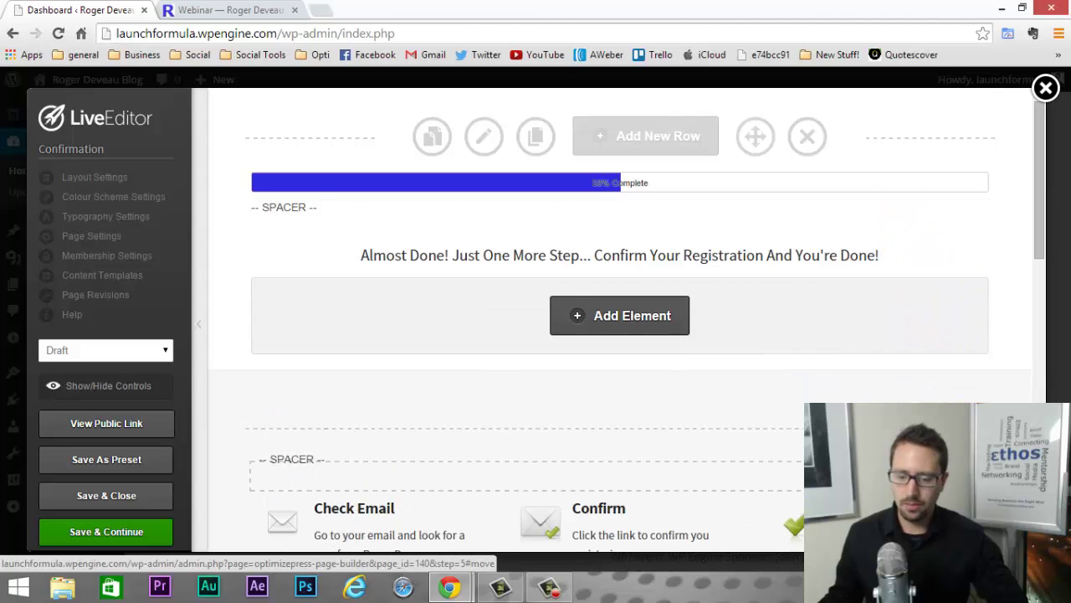
{"action": "scroll", "coordinate": [741, 332], "scroll_direction": "down", "scroll_amount": 4}
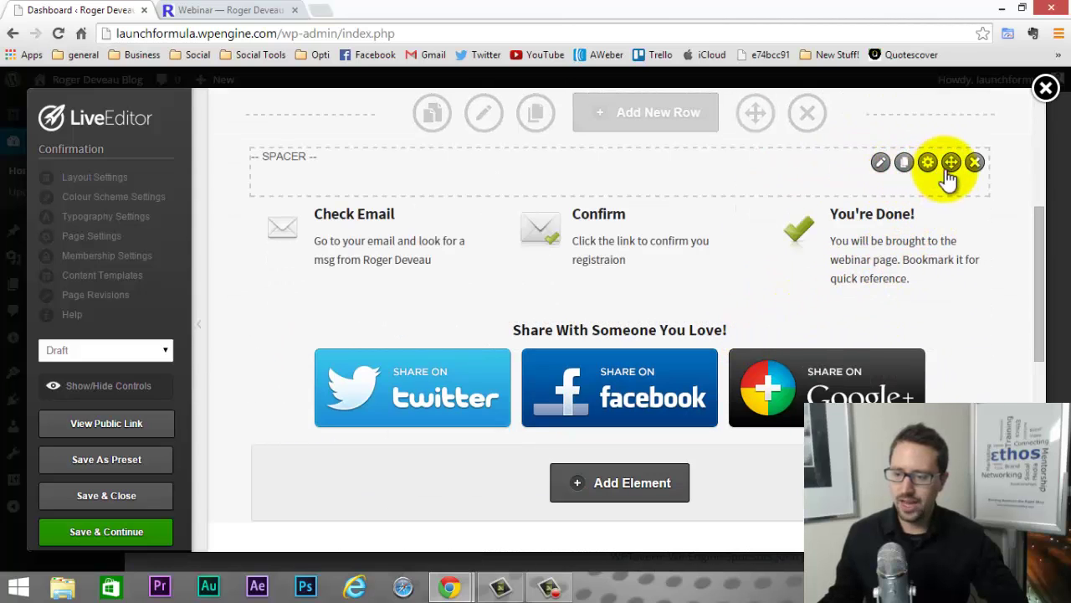
{"action": "left_click_drag", "start_coordinate": [958, 237], "coordinate": [956, 287]}
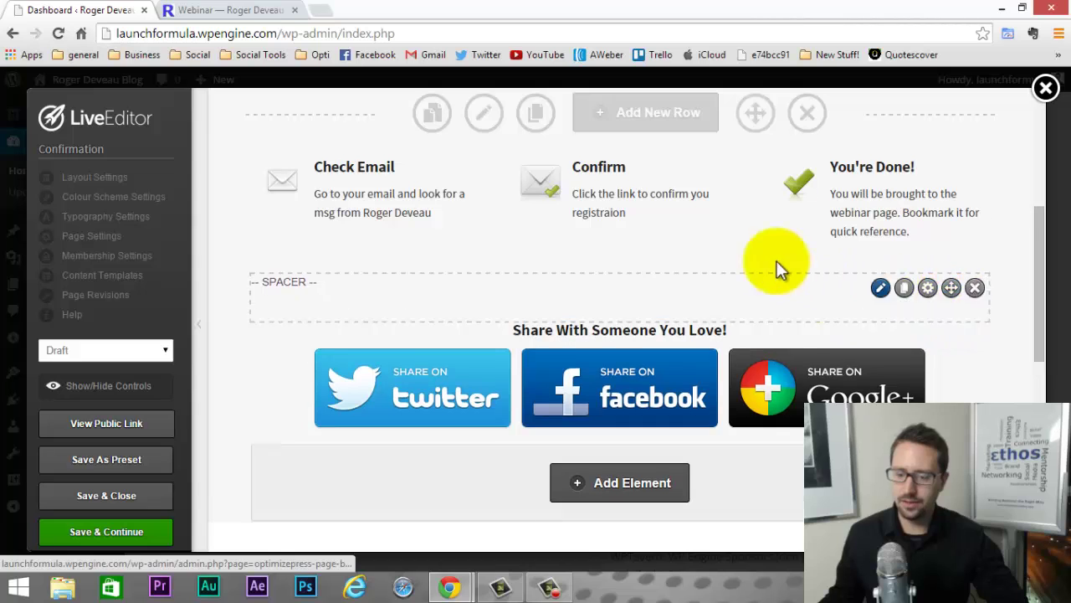
{"action": "scroll", "coordinate": [726, 251], "scroll_direction": "down", "scroll_amount": 1}
{"action": "scroll", "coordinate": [463, 401], "scroll_direction": "down", "scroll_amount": 3}
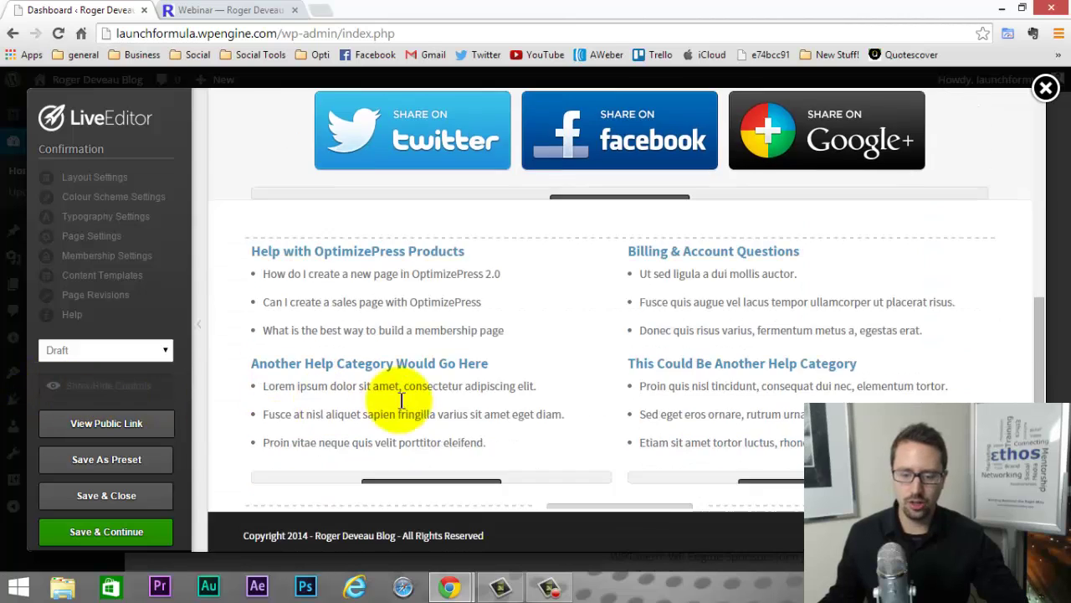
{"action": "scroll", "coordinate": [463, 401], "scroll_direction": "up", "scroll_amount": 3}
{"action": "scroll", "coordinate": [463, 401], "scroll_direction": "down", "scroll_amount": 2}
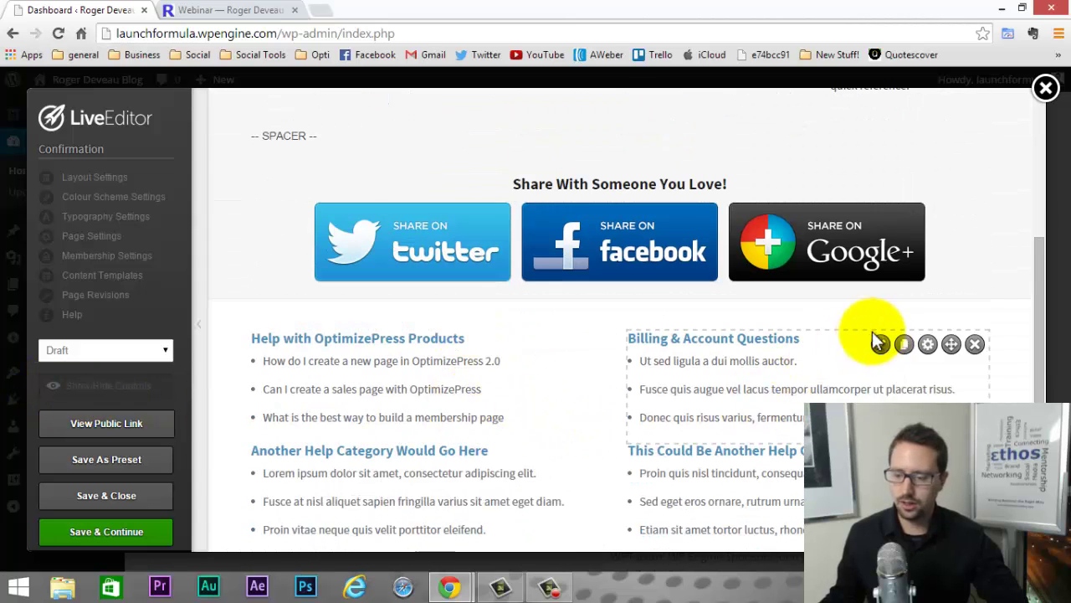
{"action": "scroll", "coordinate": [883, 368], "scroll_direction": "up", "scroll_amount": 2}
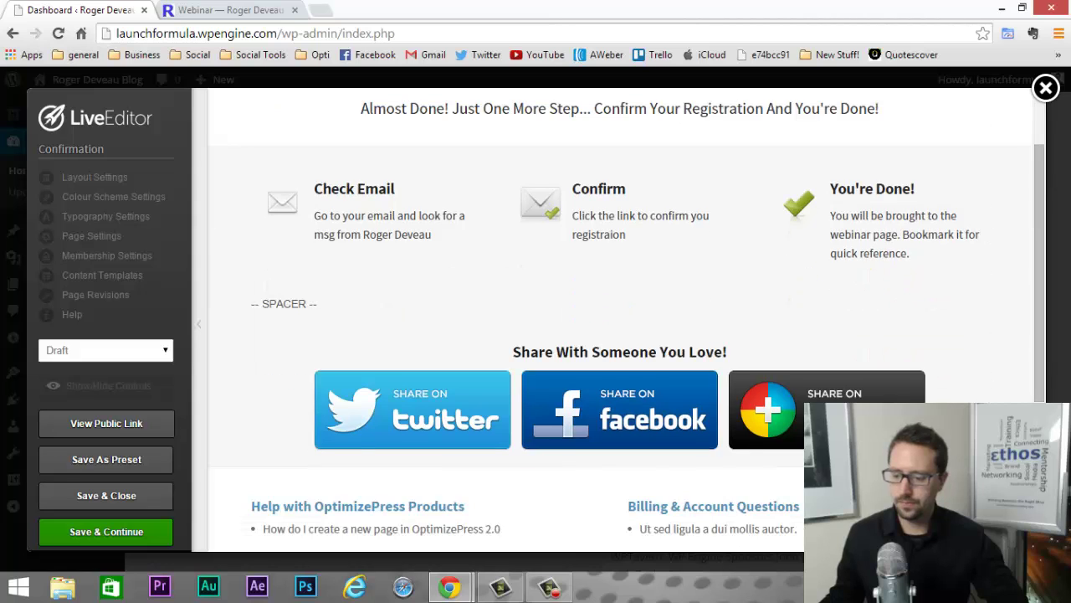
{"action": "scroll", "coordinate": [902, 337], "scroll_direction": "down", "scroll_amount": 1}
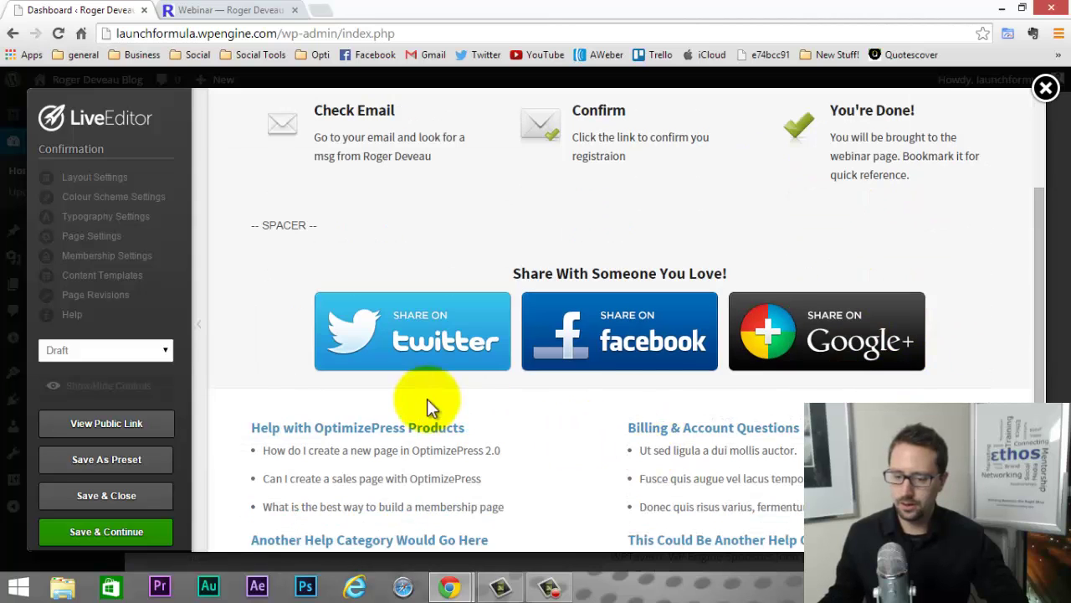
Delete the help-topics row and confirm removing its elements.
{"action": "left_click", "coordinate": [126, 388]}
{"action": "scroll", "coordinate": [483, 434], "scroll_direction": "down", "scroll_amount": 3}
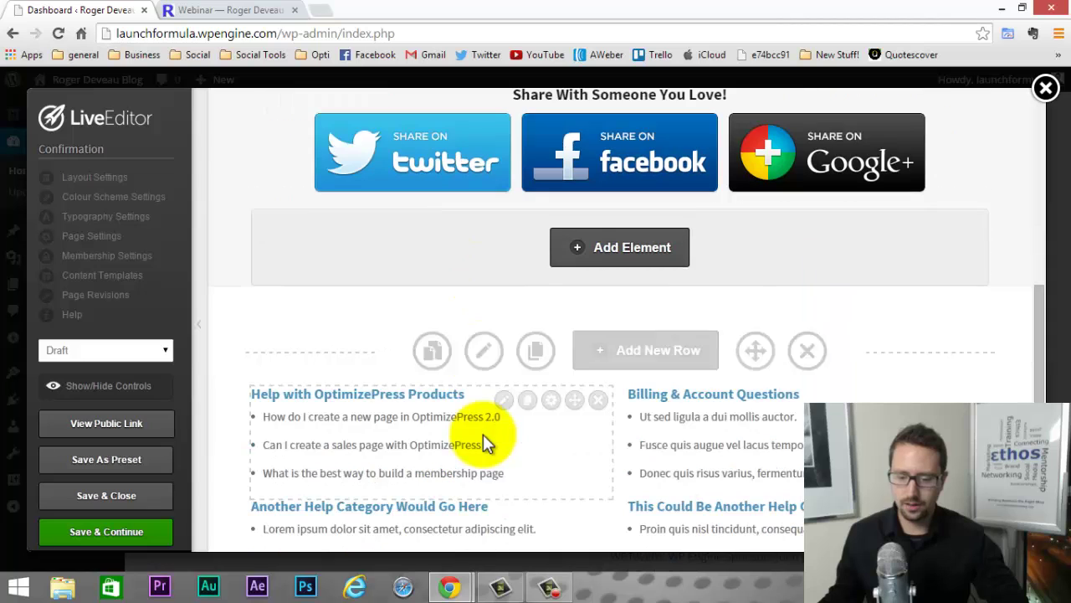
{"action": "left_click", "coordinate": [807, 349]}
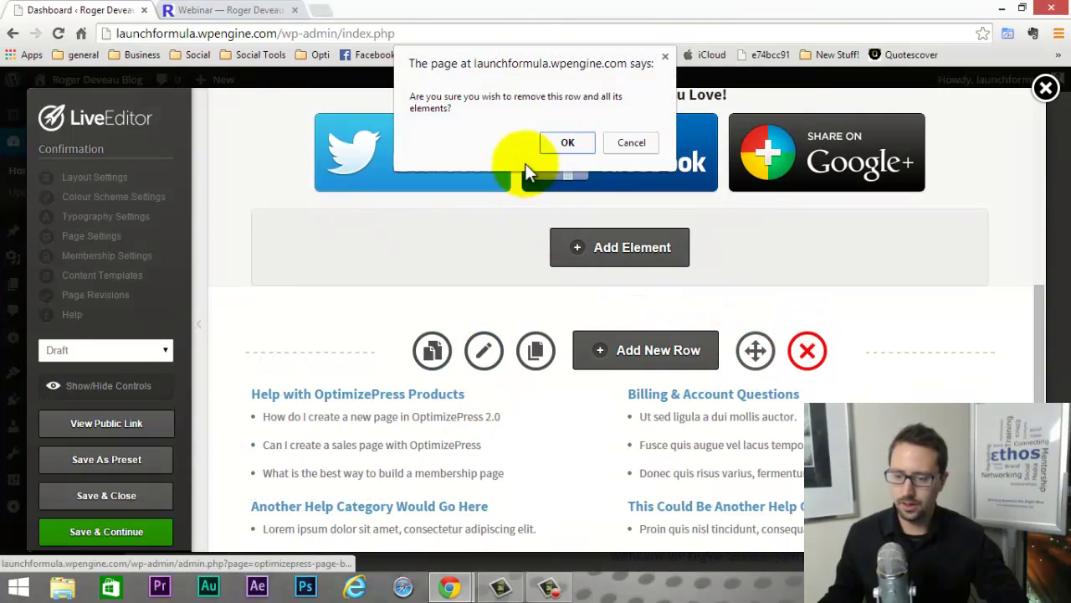
{"action": "left_click", "coordinate": [557, 143]}
{"action": "scroll", "coordinate": [483, 289], "scroll_direction": "up", "scroll_amount": 4}
Hide the editing controls to preview the page spacing.
{"action": "scroll", "coordinate": [456, 295], "scroll_direction": "down", "scroll_amount": 1}
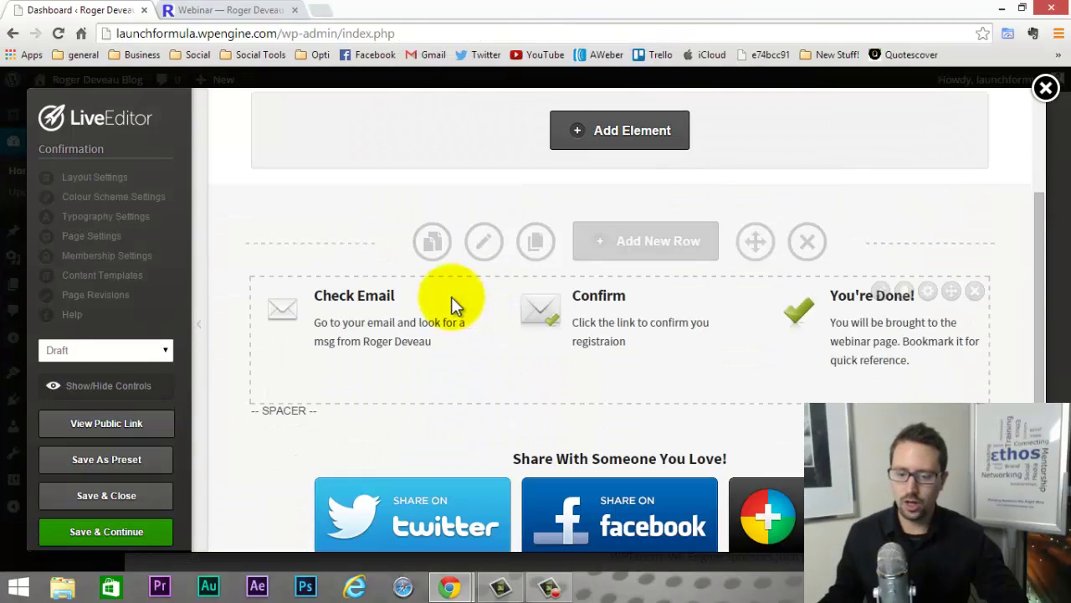
{"action": "left_click", "coordinate": [54, 385]}
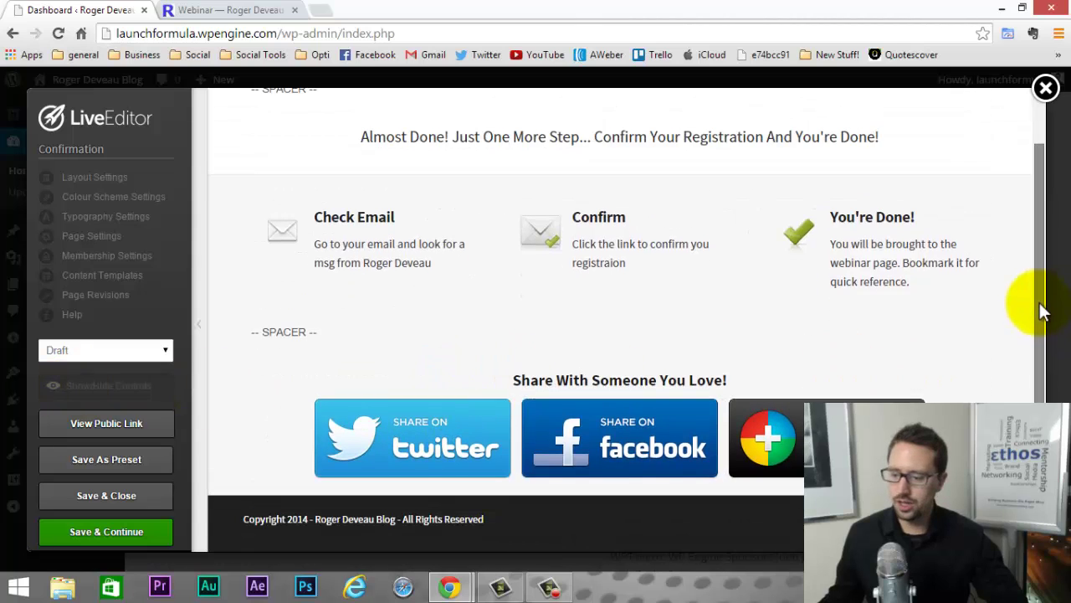
{"action": "scroll", "coordinate": [1043, 302], "scroll_direction": "up", "scroll_amount": 1}
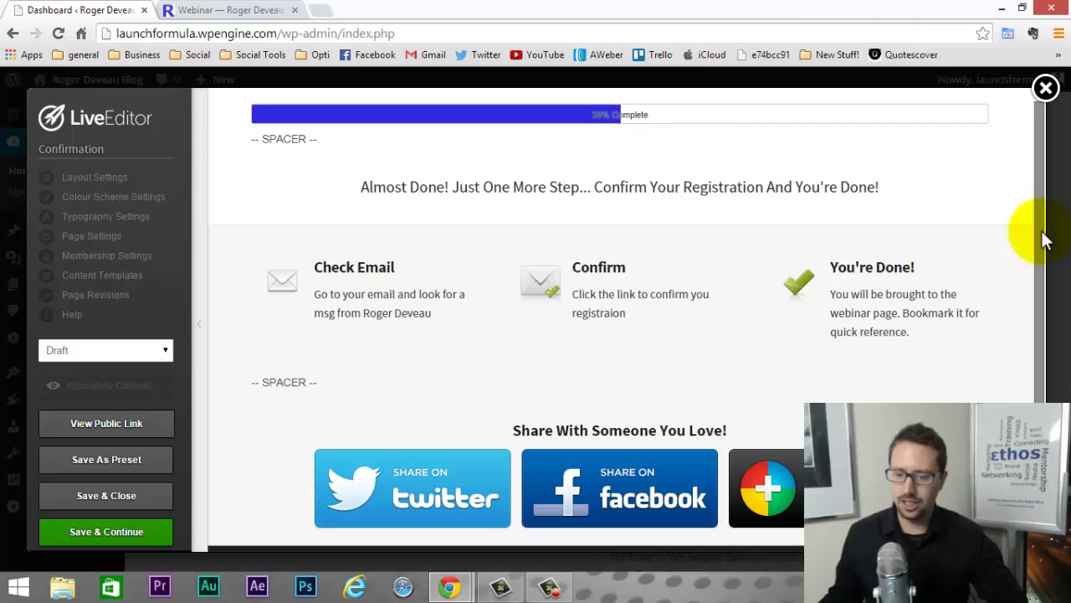
{"action": "scroll", "coordinate": [1045, 284], "scroll_direction": "down", "scroll_amount": 1}
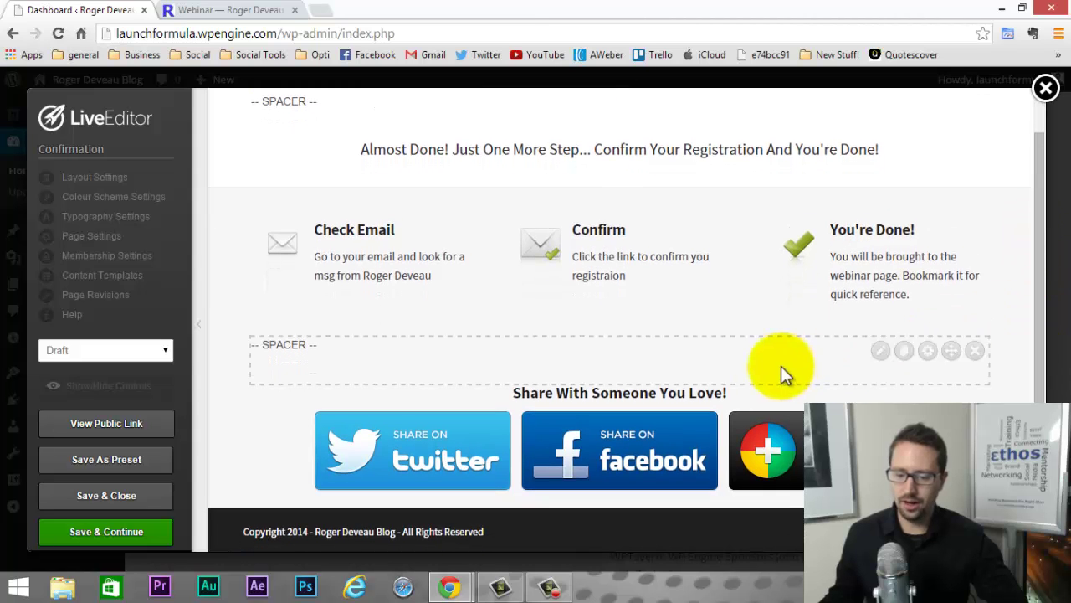
Duplicate the spacer and move the copy below the share buttons.
{"action": "left_click", "coordinate": [905, 352]}
{"action": "left_click", "coordinate": [909, 358]}
{"action": "scroll", "coordinate": [917, 369], "scroll_direction": "down", "scroll_amount": 2}
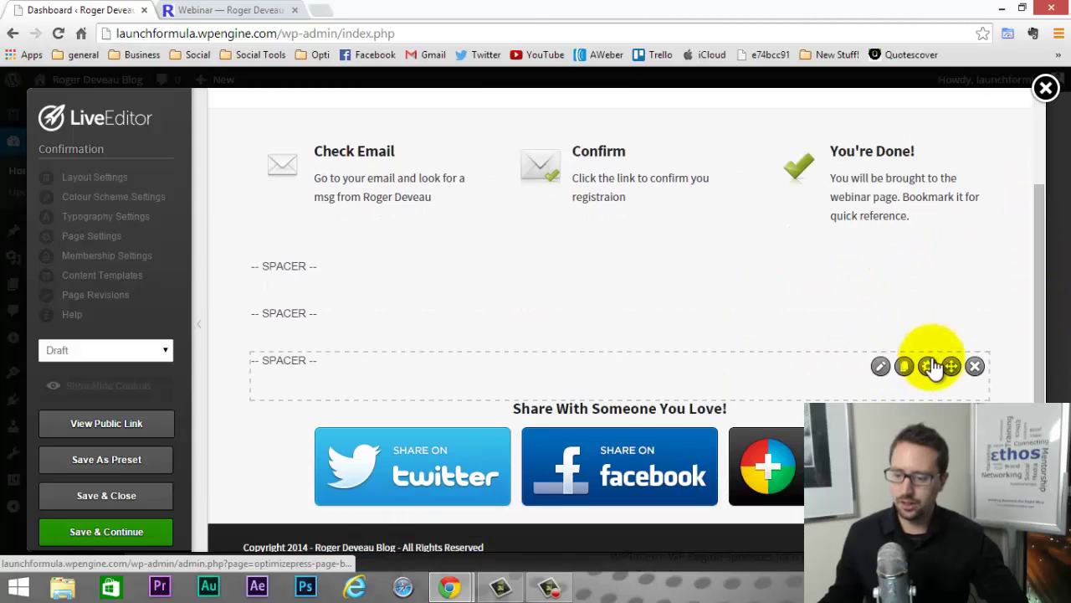
{"action": "left_click", "coordinate": [952, 339]}
{"action": "left_click", "coordinate": [951, 336]}
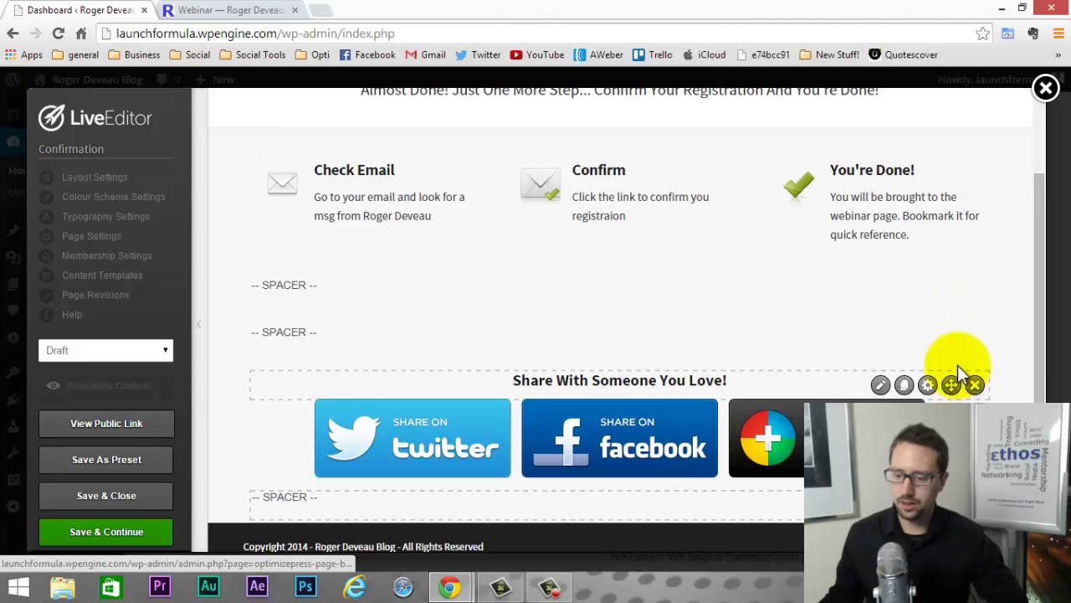
{"action": "left_click", "coordinate": [951, 340]}
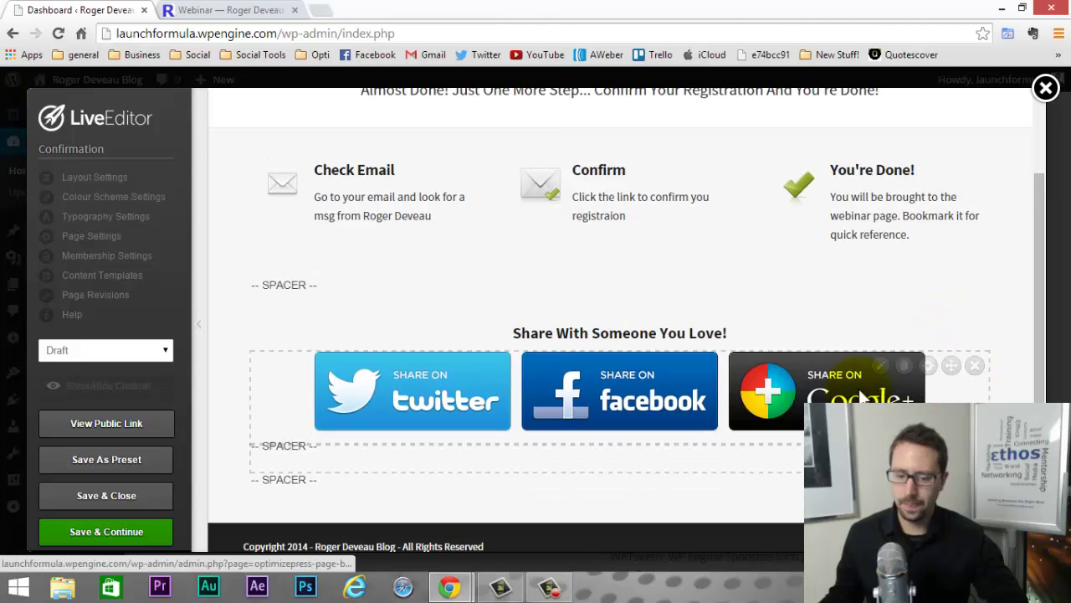
{"action": "scroll", "coordinate": [318, 448], "scroll_direction": "up", "scroll_amount": 2}
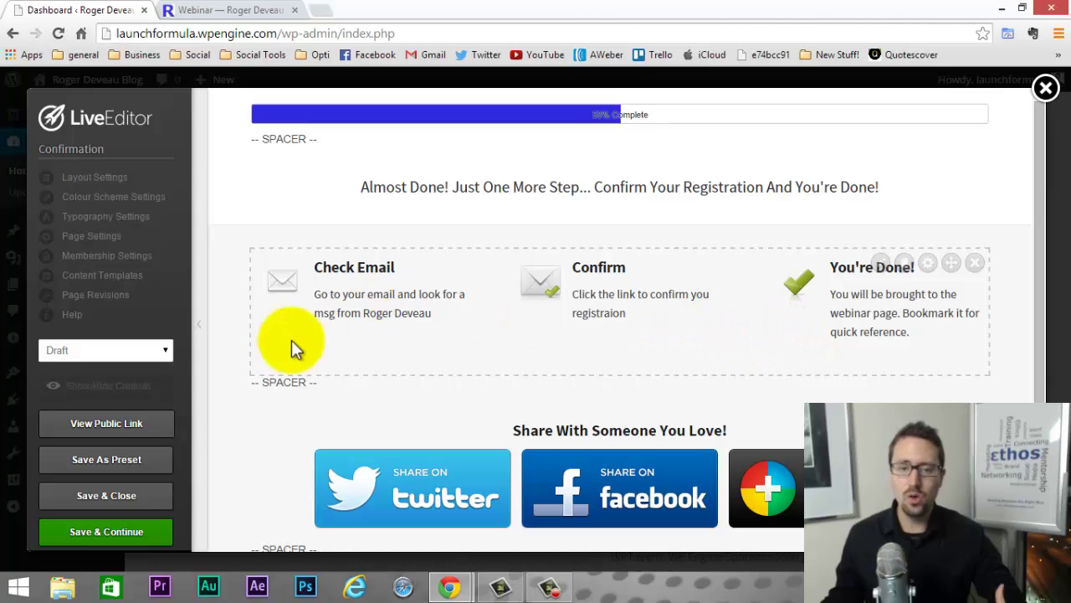
Set the Confirmation page status to Publish, save and close, and open the Pages list.
{"action": "left_click", "coordinate": [167, 350]}
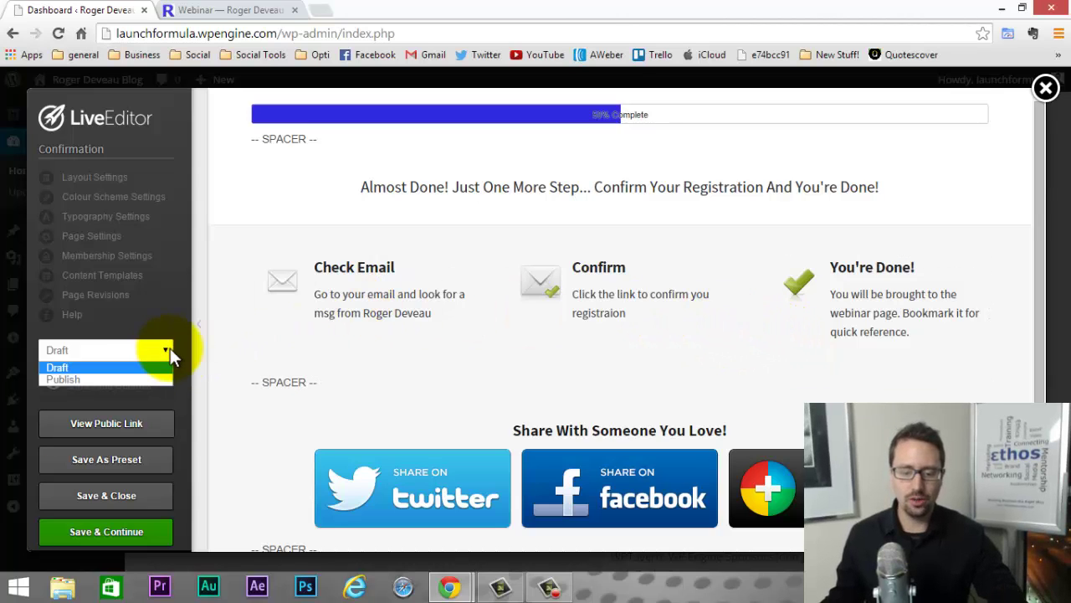
{"action": "left_click", "coordinate": [133, 379]}
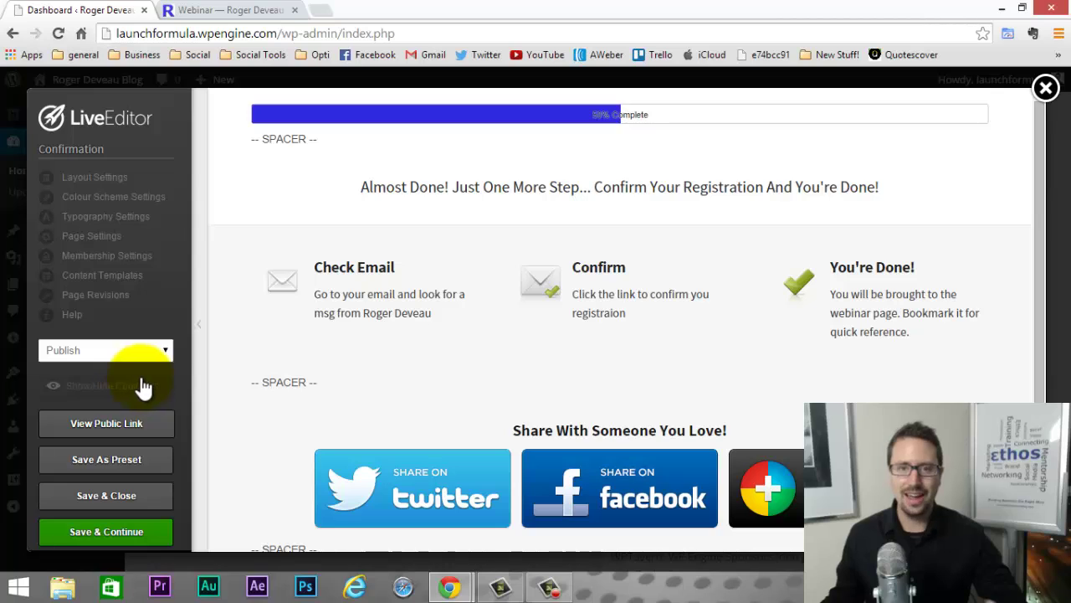
{"action": "left_click", "coordinate": [144, 499]}
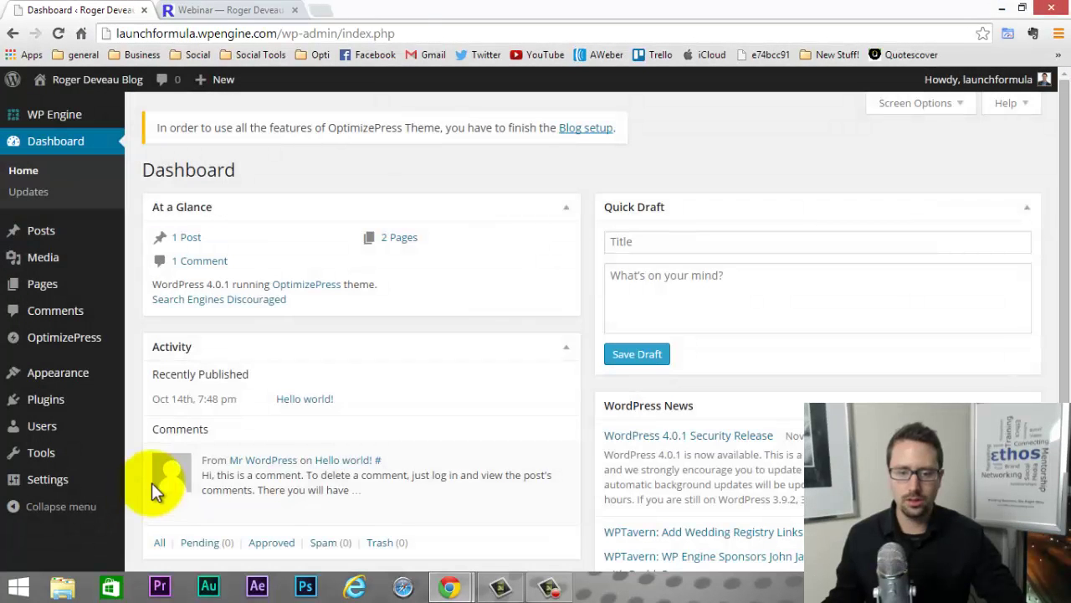
{"action": "left_click", "coordinate": [39, 286]}
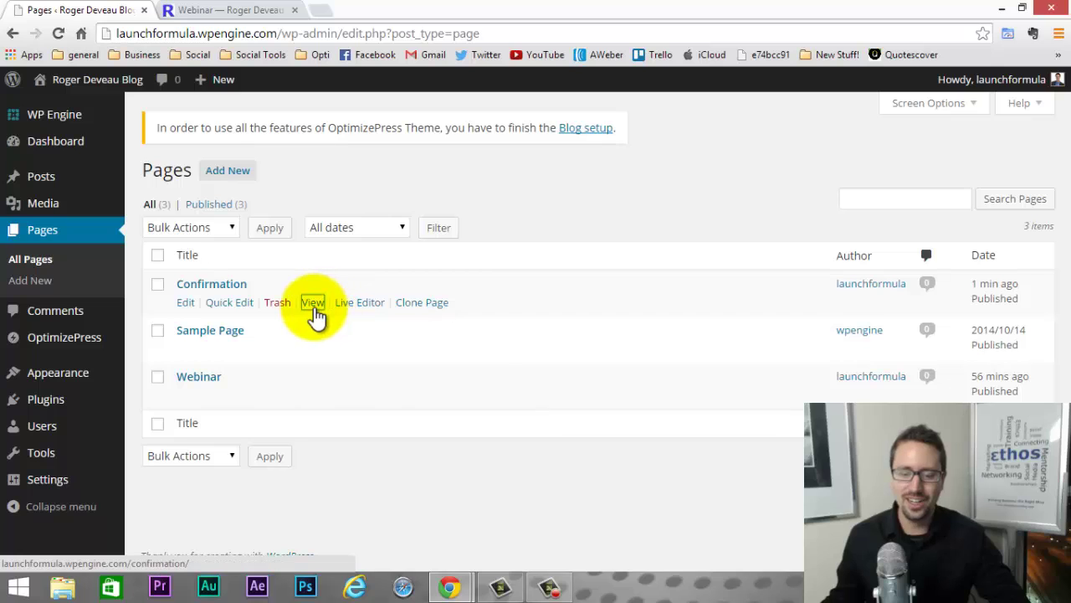
Open the live Confirmation page in a new tab, select its web address, and return to Webinar.
{"action": "right_click", "coordinate": [314, 310]}
{"action": "left_click", "coordinate": [359, 318]}
{"action": "left_click", "coordinate": [350, 8]}
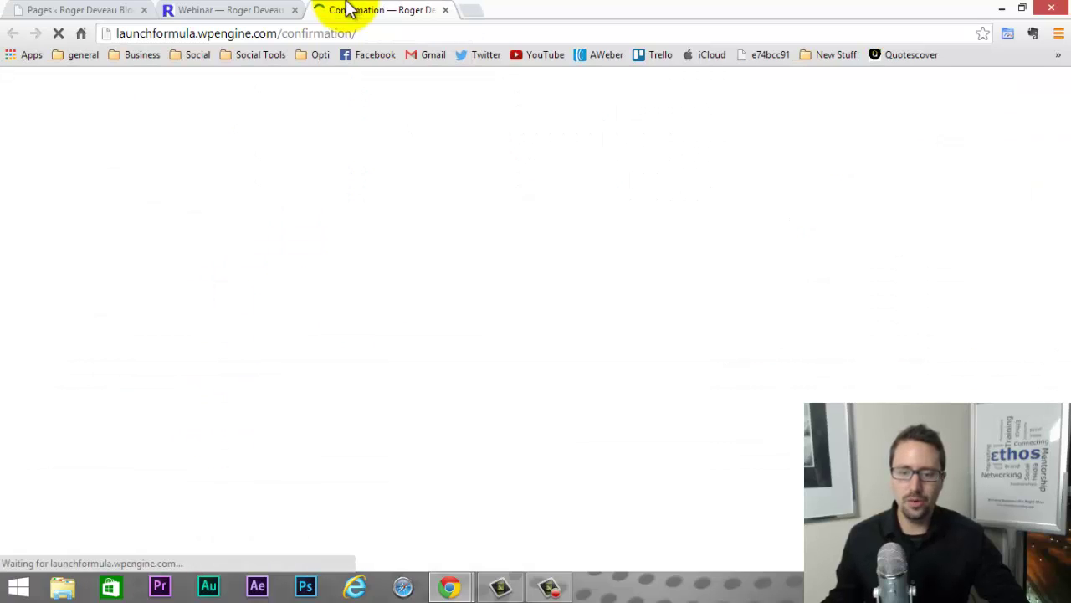
{"action": "left_click_drag", "start_coordinate": [351, 35], "coordinate": [105, 48]}
{"action": "key", "text": "ctrl+c"}
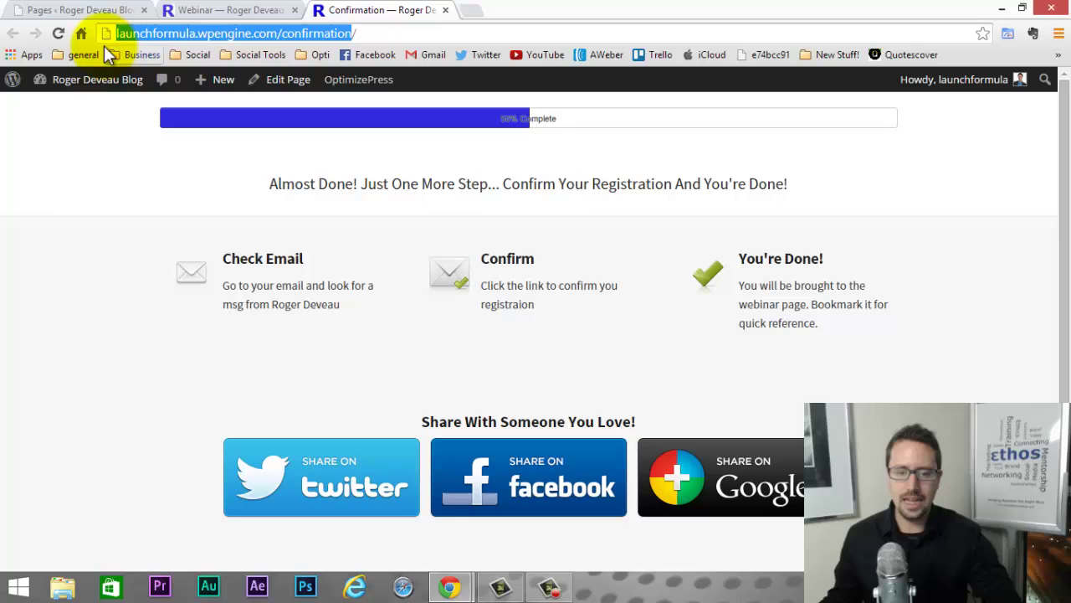
{"action": "left_click", "coordinate": [262, 10]}
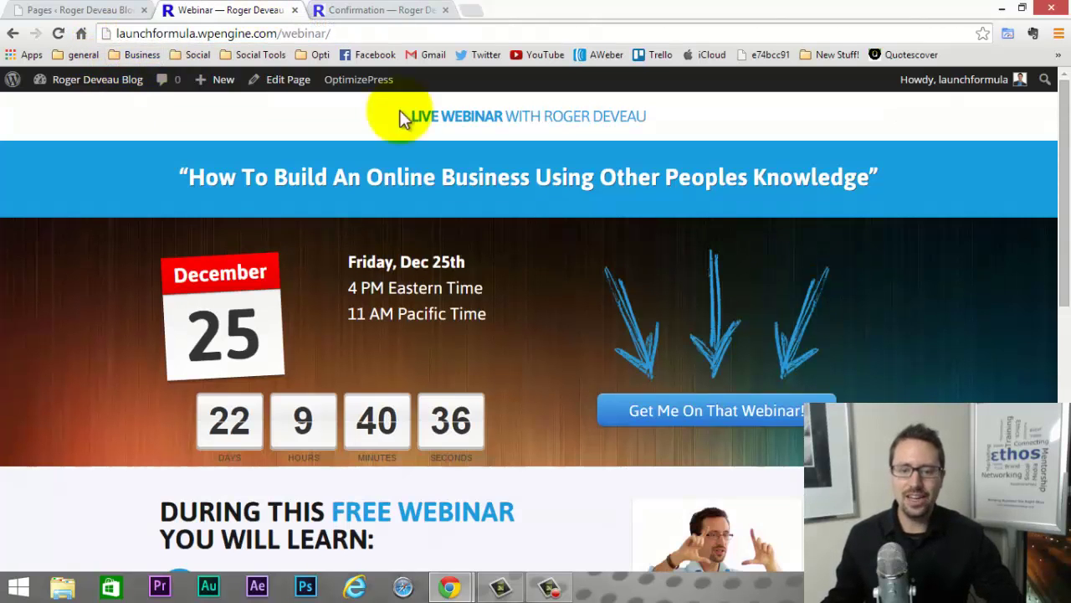
Open the Webinar page in LiveEditor and open the opt-in form's settings.
{"action": "mouse_move", "coordinate": [358, 79]}
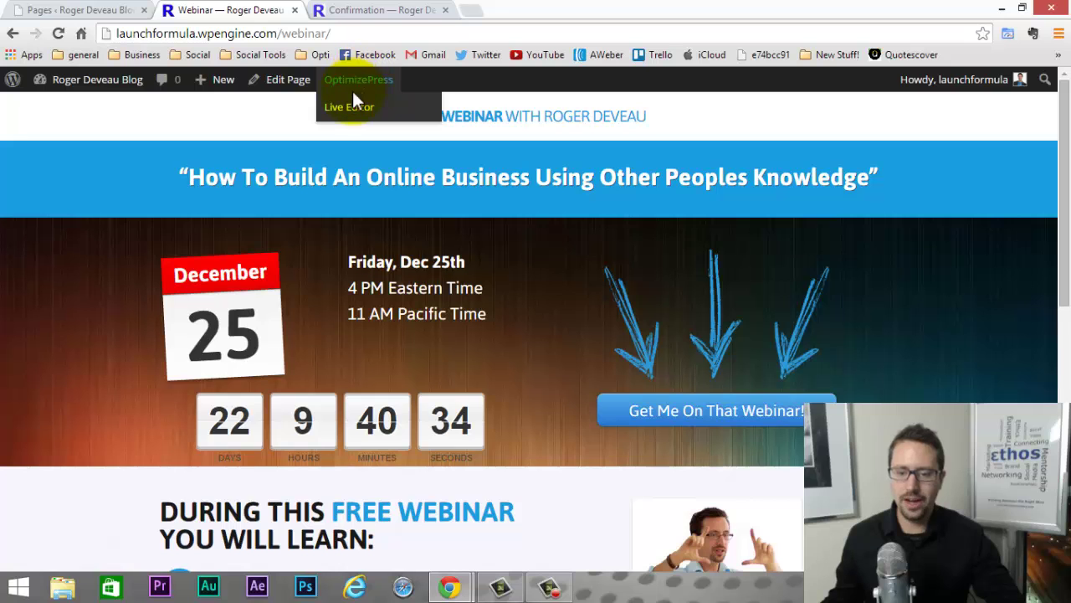
{"action": "left_click", "coordinate": [357, 111]}
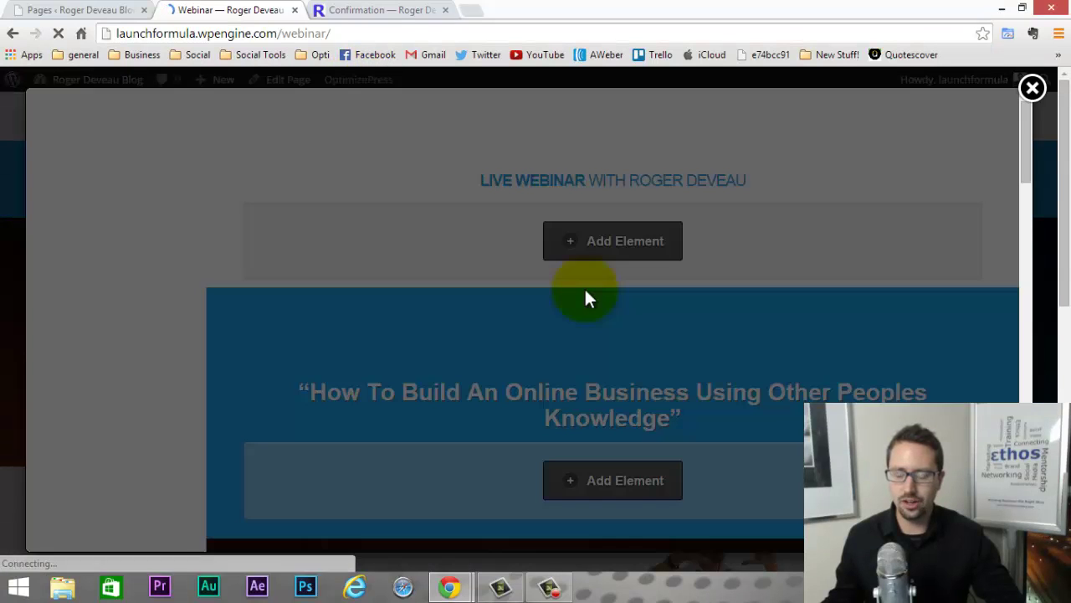
{"action": "scroll", "coordinate": [705, 340], "scroll_direction": "down", "scroll_amount": 5}
{"action": "scroll", "coordinate": [711, 343], "scroll_direction": "down", "scroll_amount": 3}
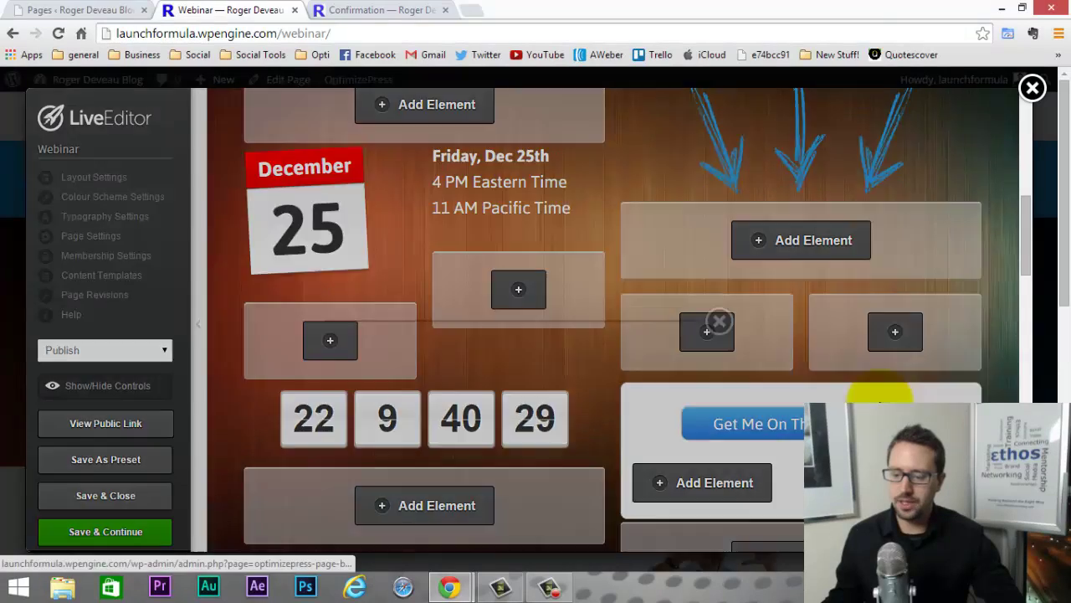
{"action": "left_click", "coordinate": [879, 398]}
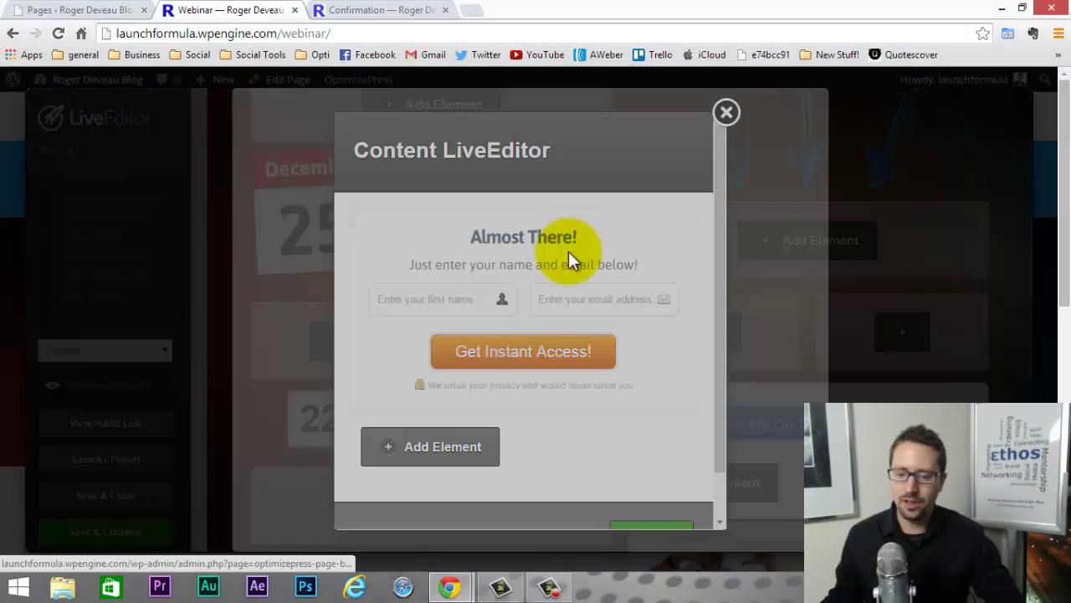
{"action": "left_click", "coordinate": [502, 293]}
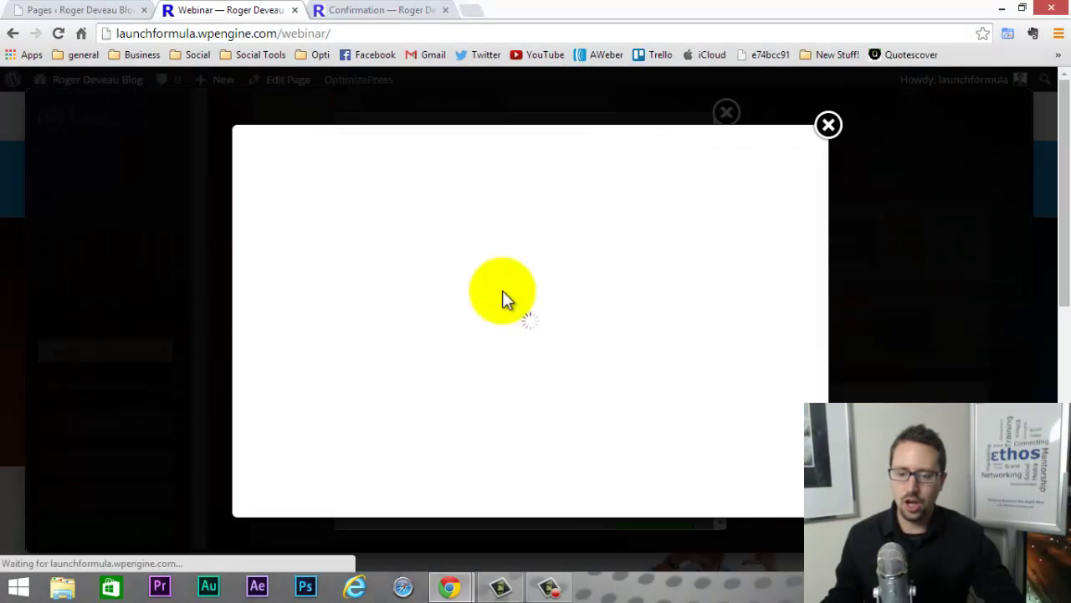
{"action": "scroll", "coordinate": [502, 293], "scroll_direction": "down", "scroll_amount": 3}
{"action": "scroll", "coordinate": [469, 268], "scroll_direction": "up", "scroll_amount": 1}
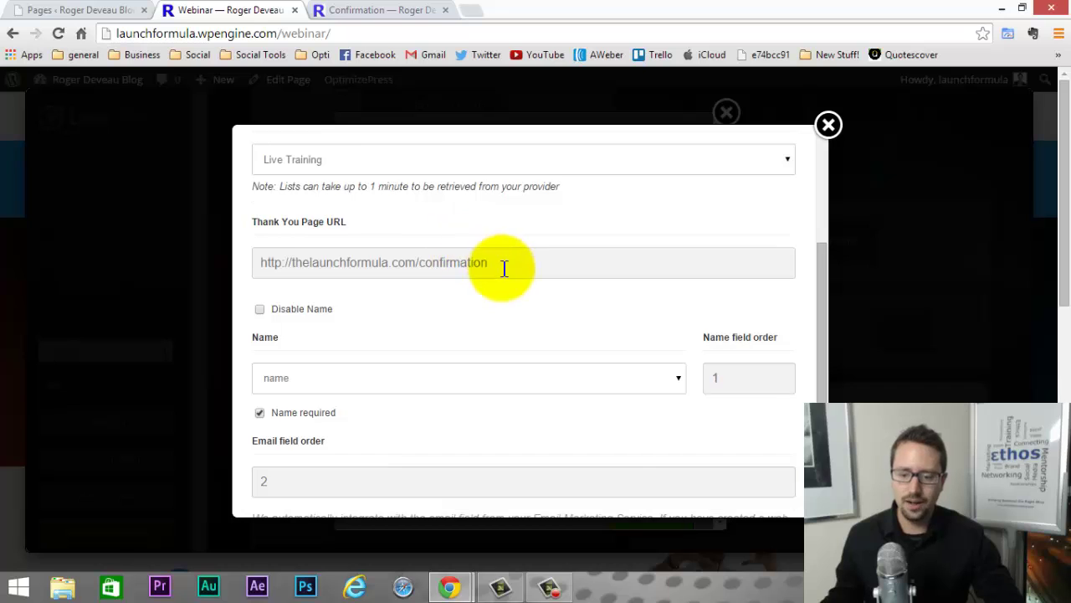
{"action": "left_click_drag", "start_coordinate": [502, 267], "coordinate": [251, 274]}
{"action": "key", "text": "ctrl+v"}
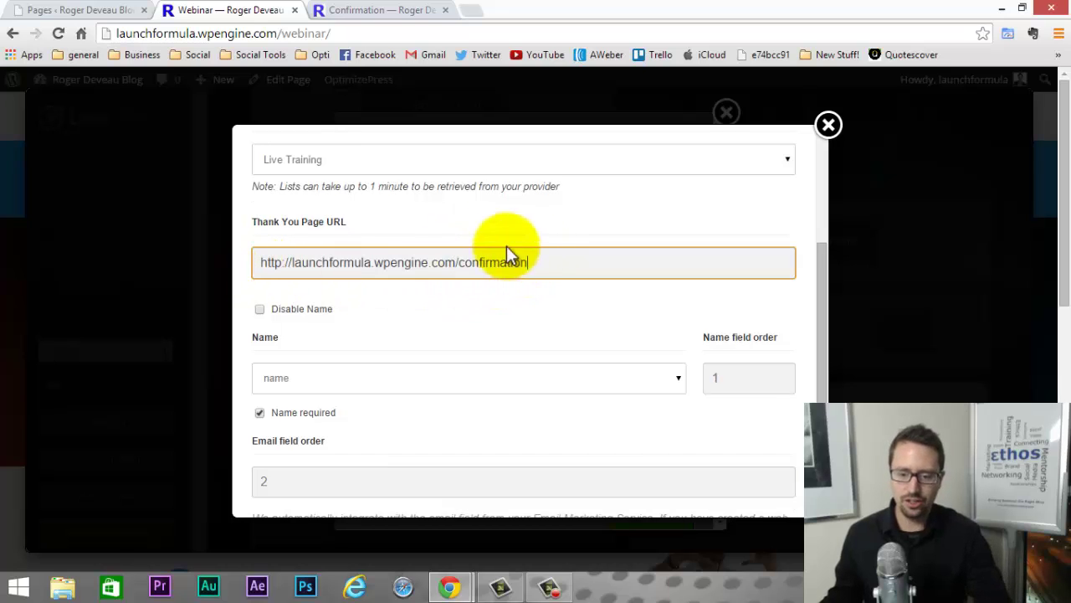
{"action": "scroll", "coordinate": [502, 259], "scroll_direction": "down", "scroll_amount": 3}
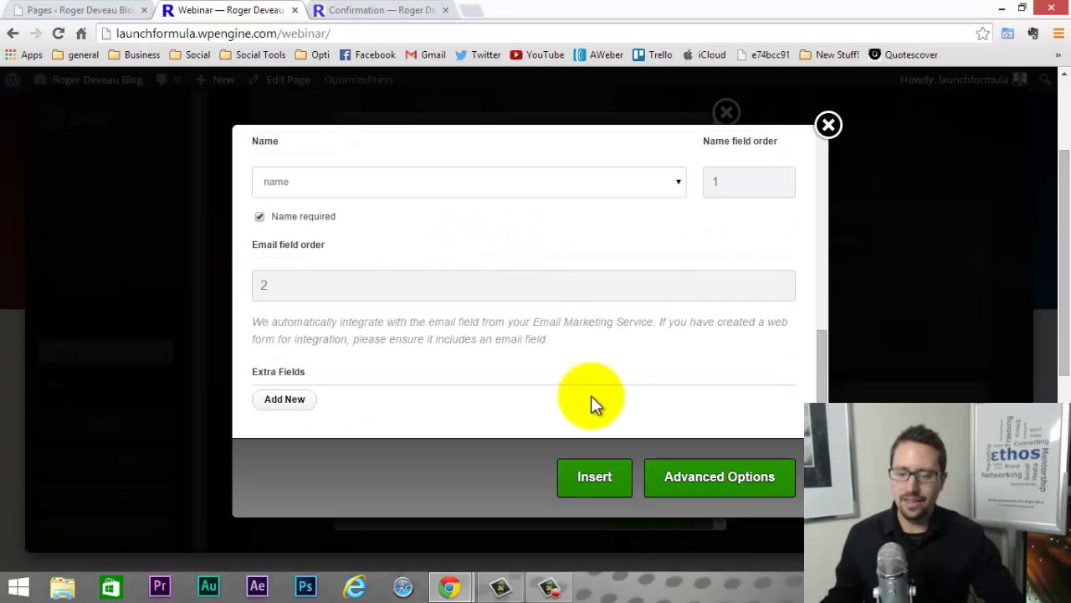
{"action": "left_click", "coordinate": [611, 481]}
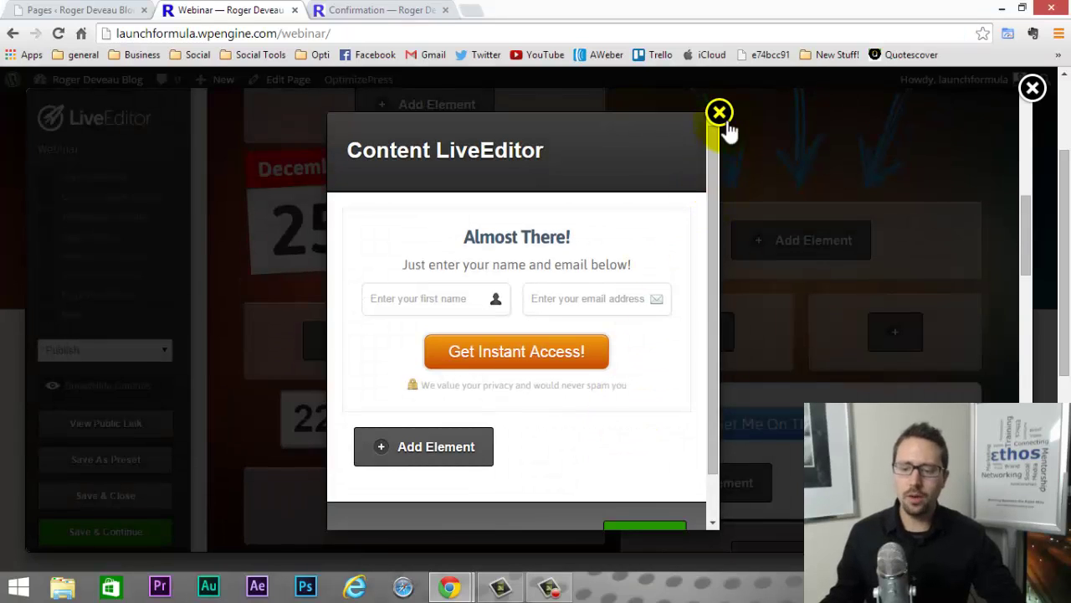
{"action": "scroll", "coordinate": [638, 471], "scroll_direction": "down", "scroll_amount": 1}
{"action": "left_click", "coordinate": [642, 482]}
{"action": "scroll", "coordinate": [638, 471], "scroll_direction": "up", "scroll_amount": 3}
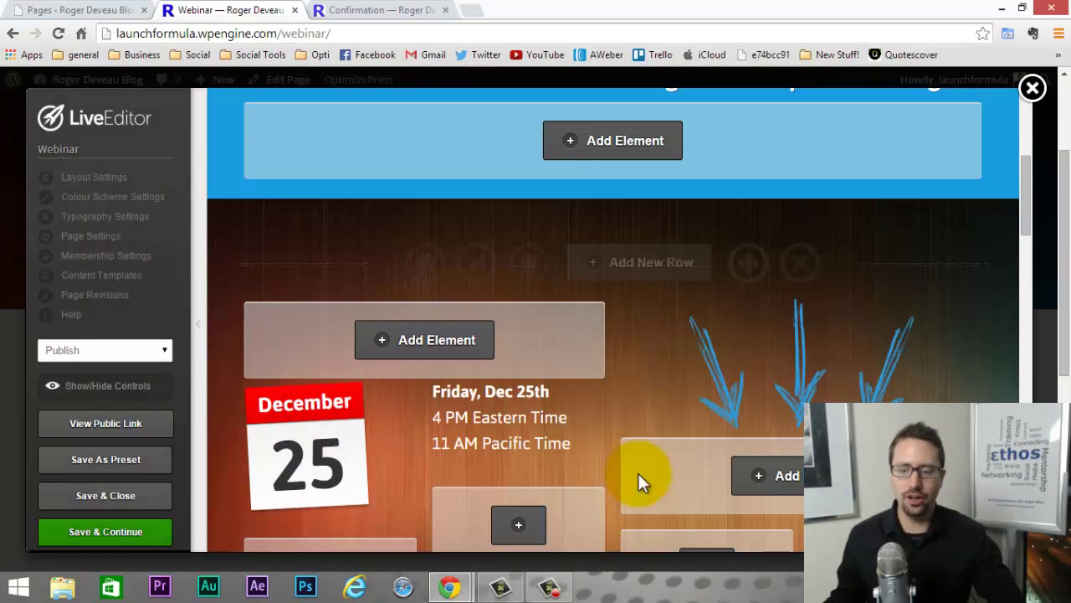
{"action": "left_click", "coordinate": [381, 10]}
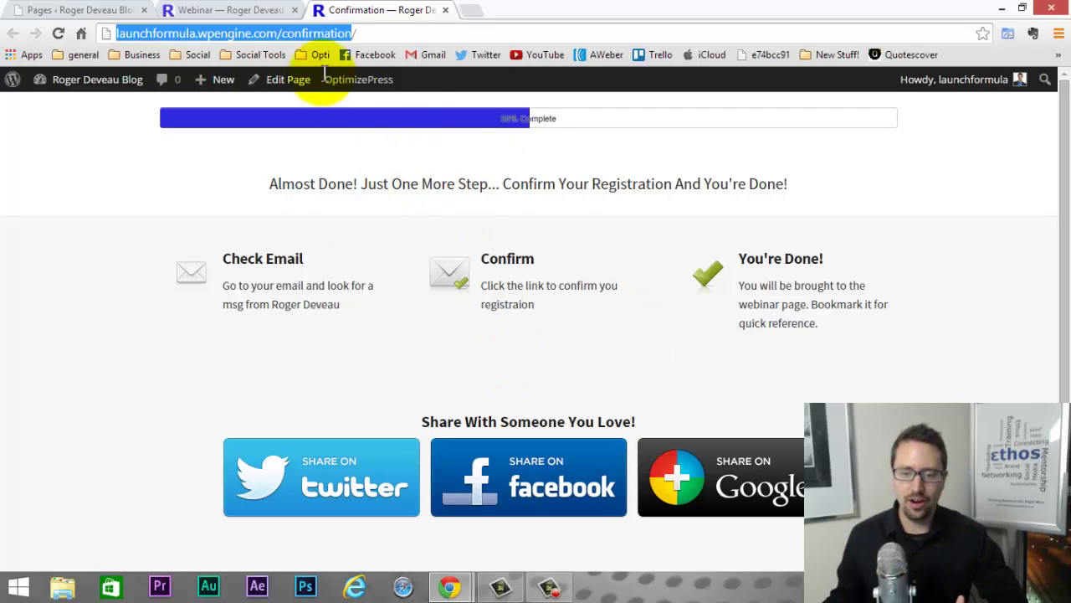
Save and close the Webinar page, then test and close its 'Get Me On That Webinar!' popup.
{"action": "left_click", "coordinate": [251, 10]}
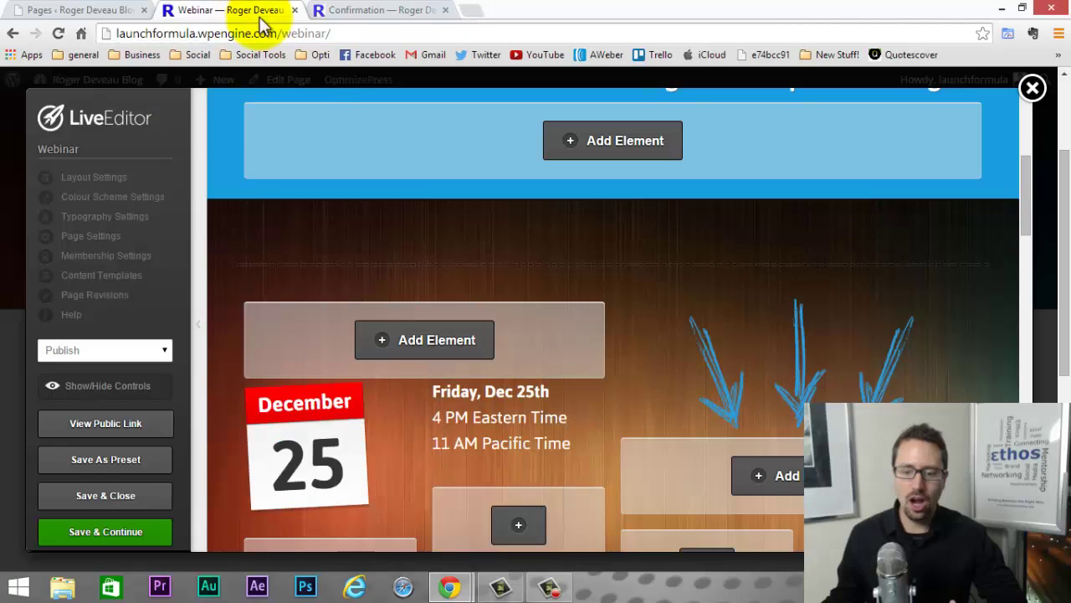
{"action": "left_click", "coordinate": [112, 496]}
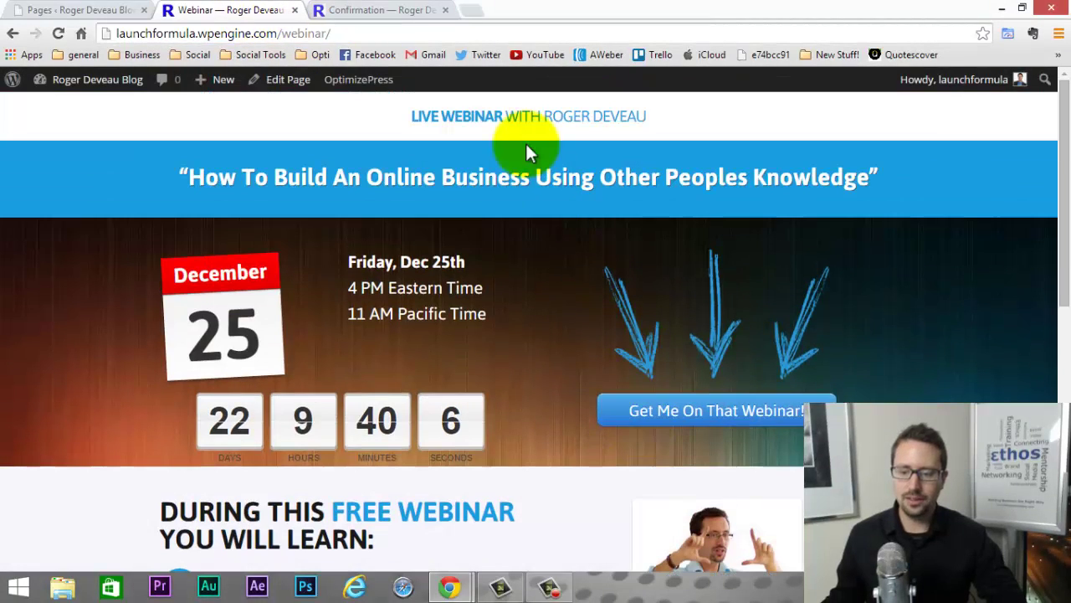
{"action": "scroll", "coordinate": [497, 142], "scroll_direction": "down", "scroll_amount": 7}
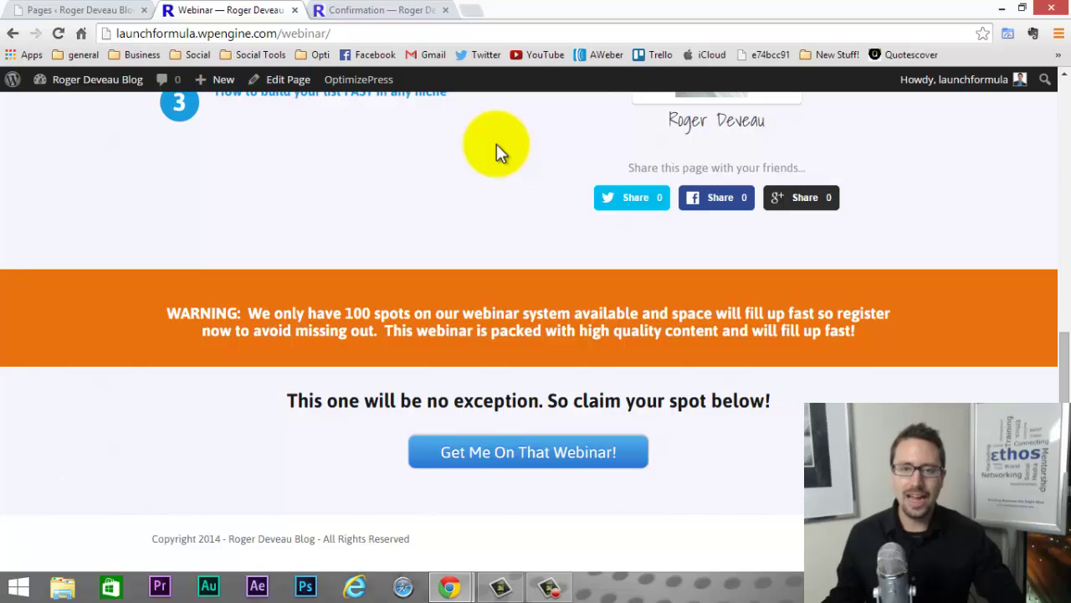
{"action": "scroll", "coordinate": [496, 144], "scroll_direction": "up", "scroll_amount": 5}
{"action": "scroll", "coordinate": [495, 149], "scroll_direction": "up", "scroll_amount": 2}
{"action": "scroll", "coordinate": [518, 168], "scroll_direction": "down", "scroll_amount": 4}
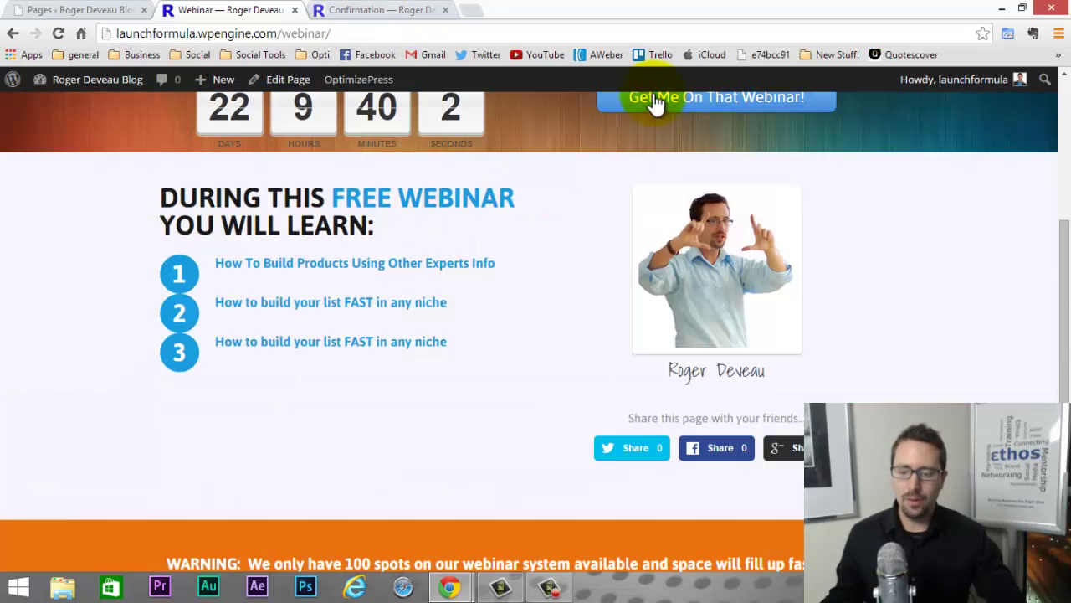
{"action": "scroll", "coordinate": [708, 282], "scroll_direction": "up", "scroll_amount": 3}
{"action": "left_click", "coordinate": [708, 327]}
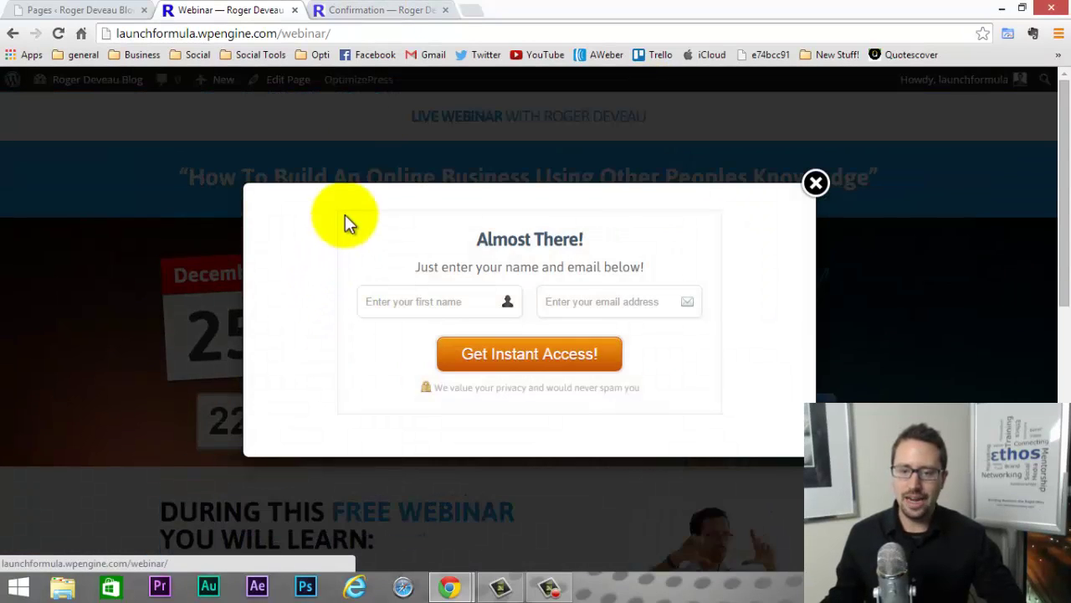
{"action": "left_click", "coordinate": [816, 182]}
{"action": "left_click", "coordinate": [400, 12]}
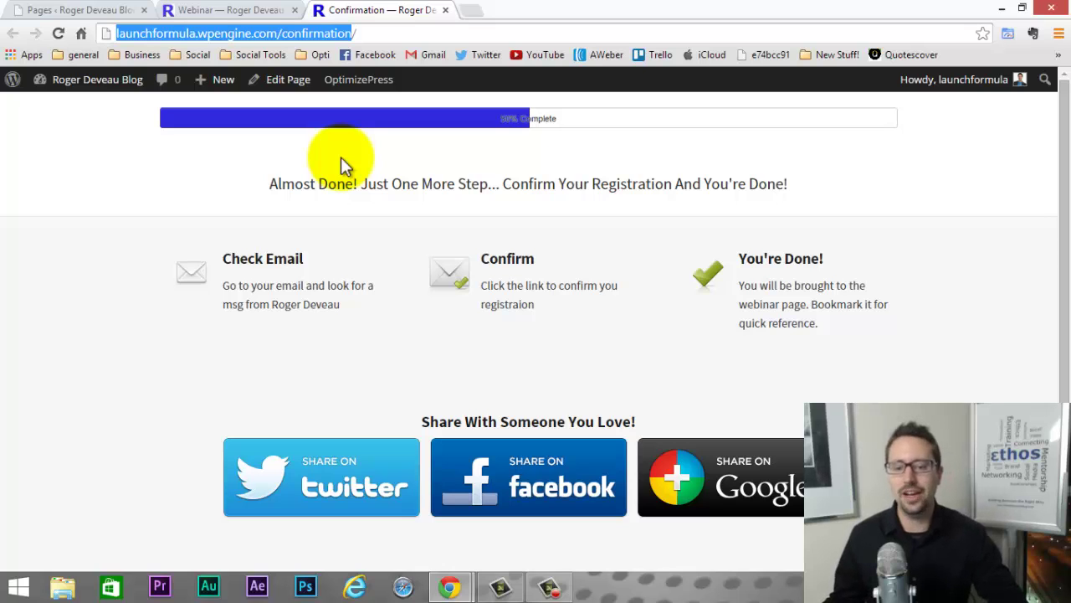
Start a new OptimizePress PageBuilder page named Live.
{"action": "left_click", "coordinate": [229, 10]}
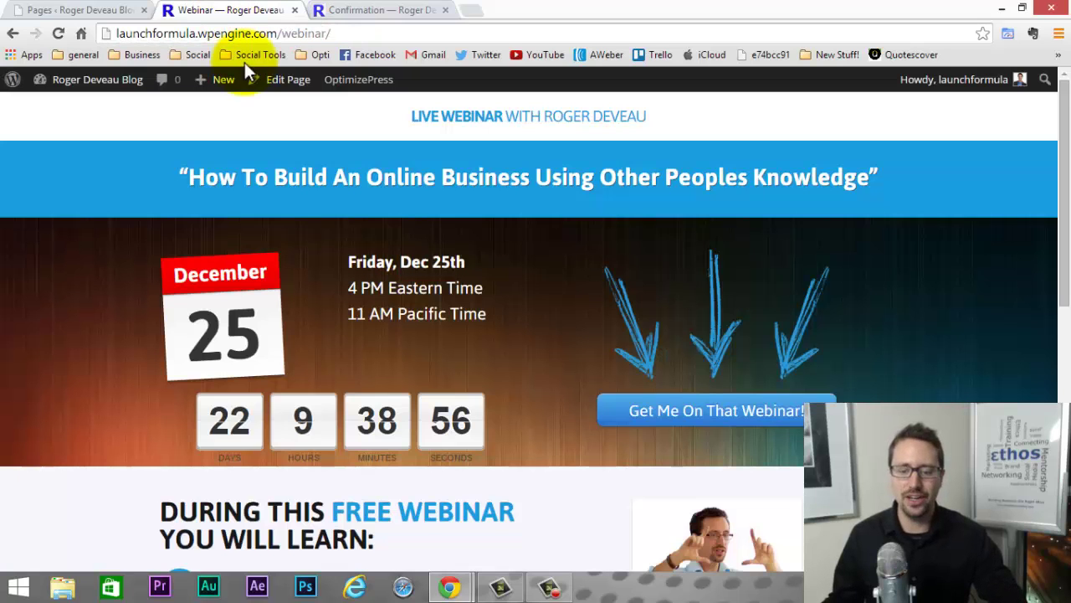
{"action": "left_click", "coordinate": [105, 10]}
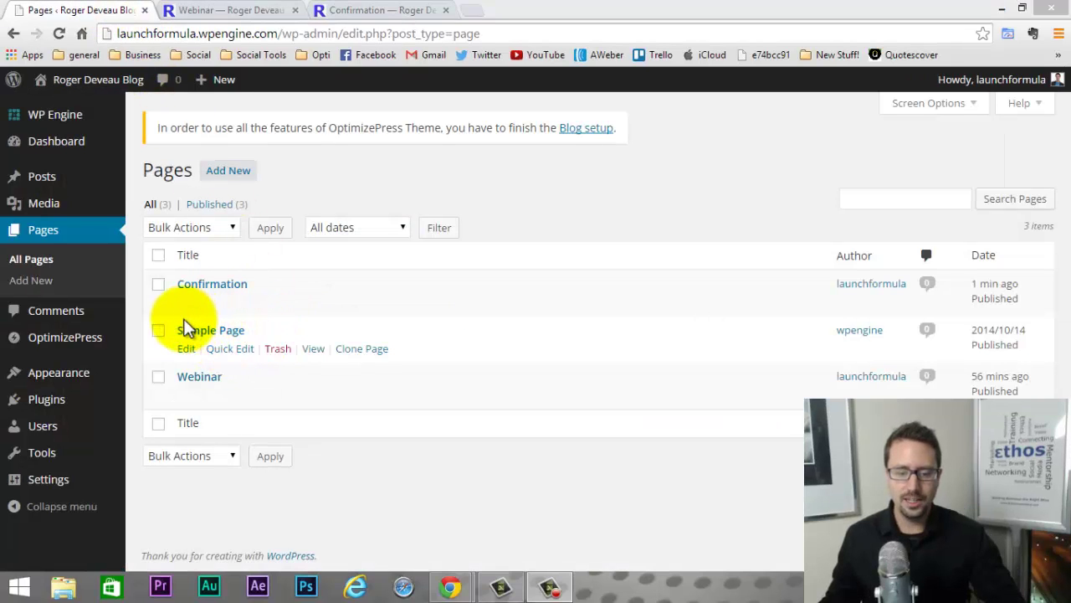
{"action": "mouse_move", "coordinate": [88, 347]}
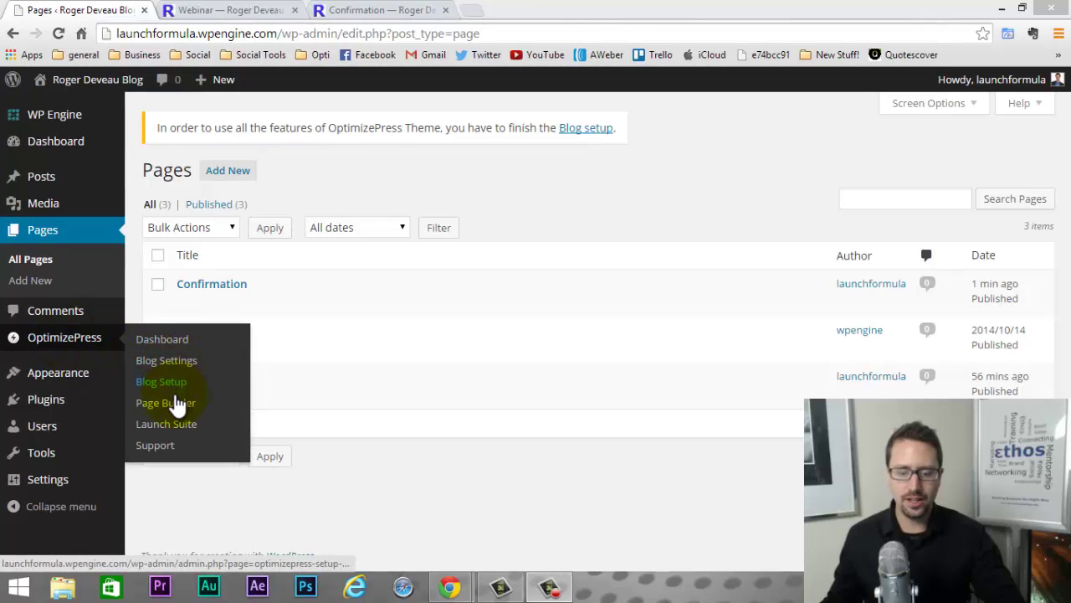
{"action": "left_click", "coordinate": [173, 400]}
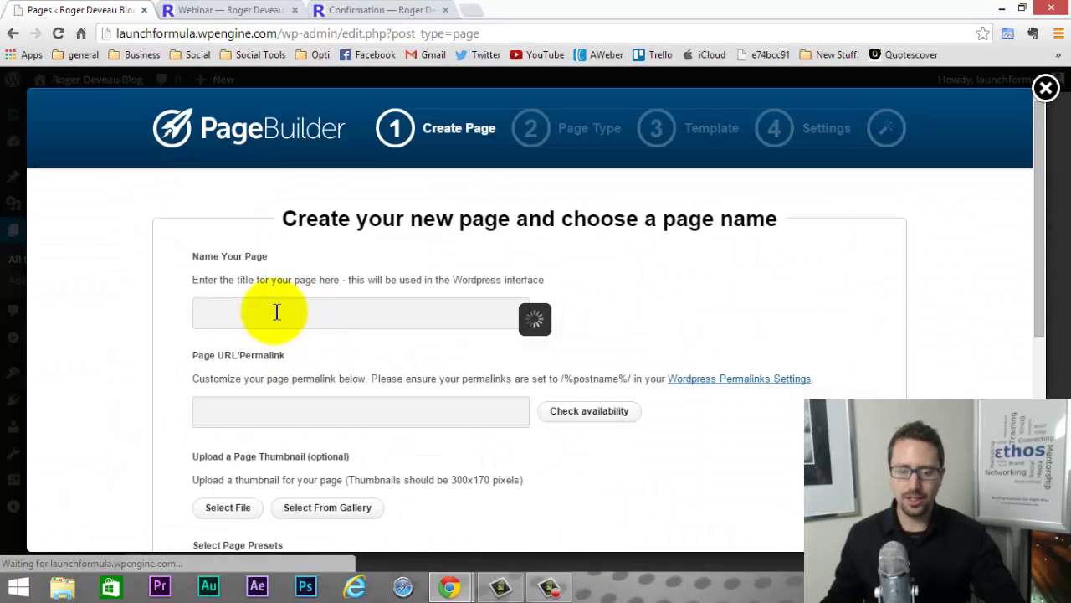
{"action": "left_click", "coordinate": [271, 306]}
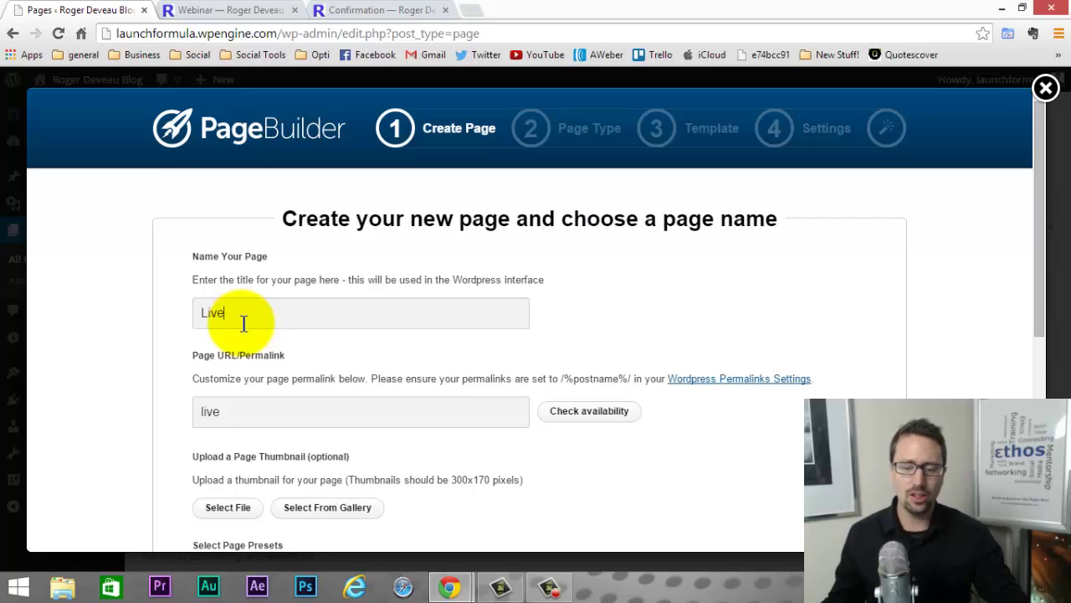
Browse the content templates, choose the Blank Page preset, and proceed.
{"action": "scroll", "coordinate": [242, 321], "scroll_direction": "down", "scroll_amount": 1}
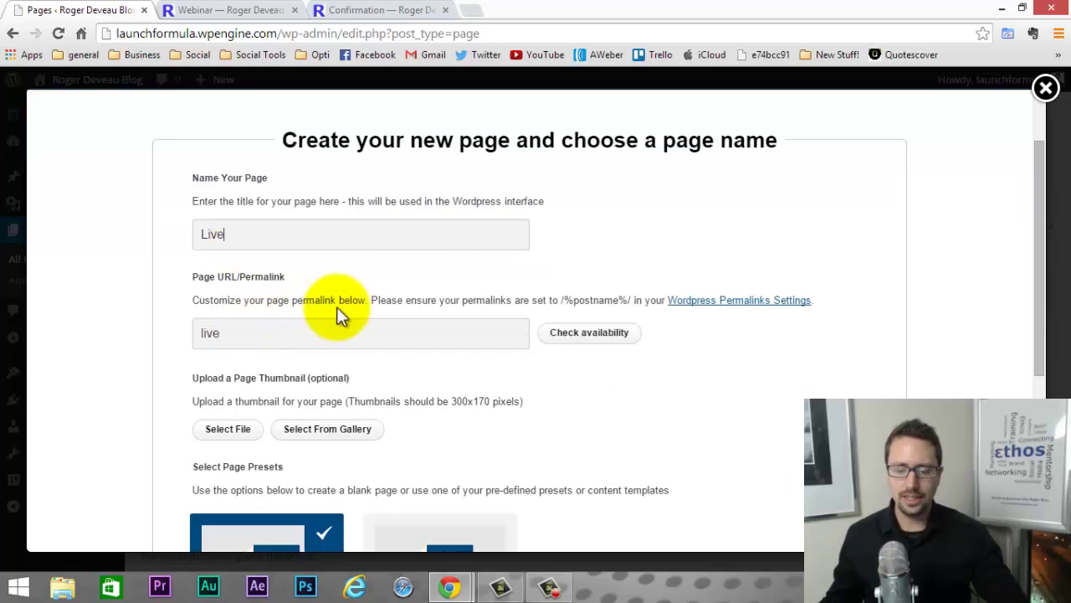
{"action": "scroll", "coordinate": [495, 488], "scroll_direction": "down", "scroll_amount": 2}
{"action": "left_click", "coordinate": [437, 442]}
{"action": "scroll", "coordinate": [586, 393], "scroll_direction": "down", "scroll_amount": 4}
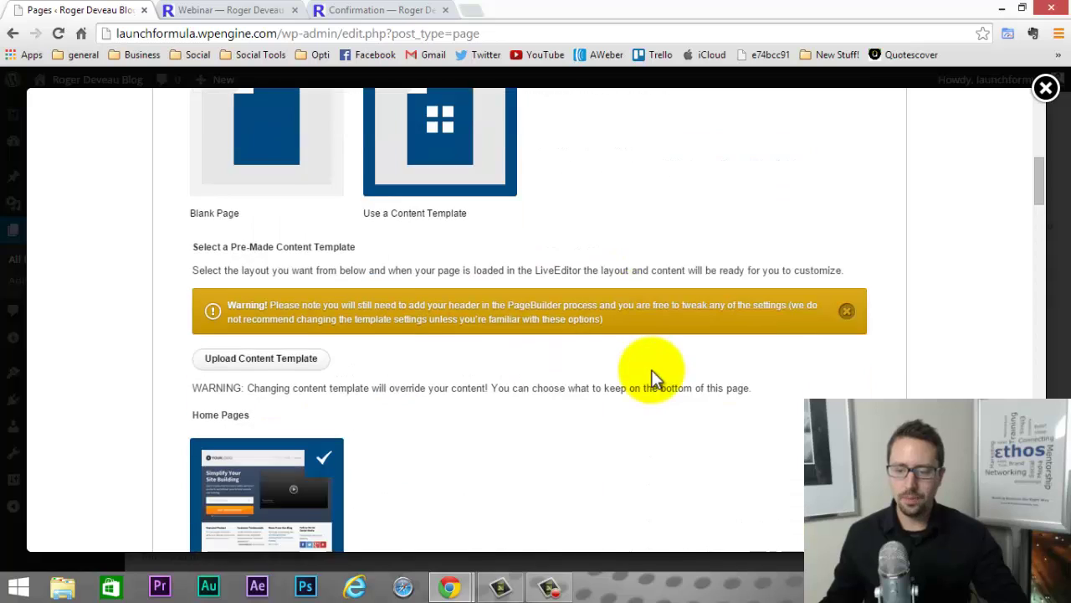
{"action": "scroll", "coordinate": [653, 377], "scroll_direction": "down", "scroll_amount": 7}
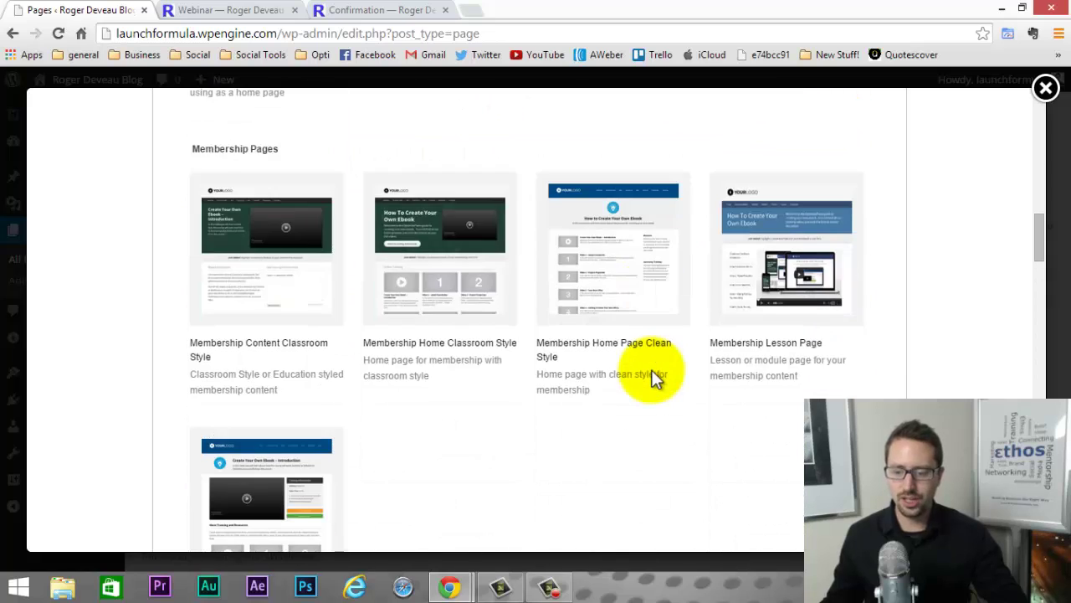
{"action": "scroll", "coordinate": [654, 378], "scroll_direction": "down", "scroll_amount": 6}
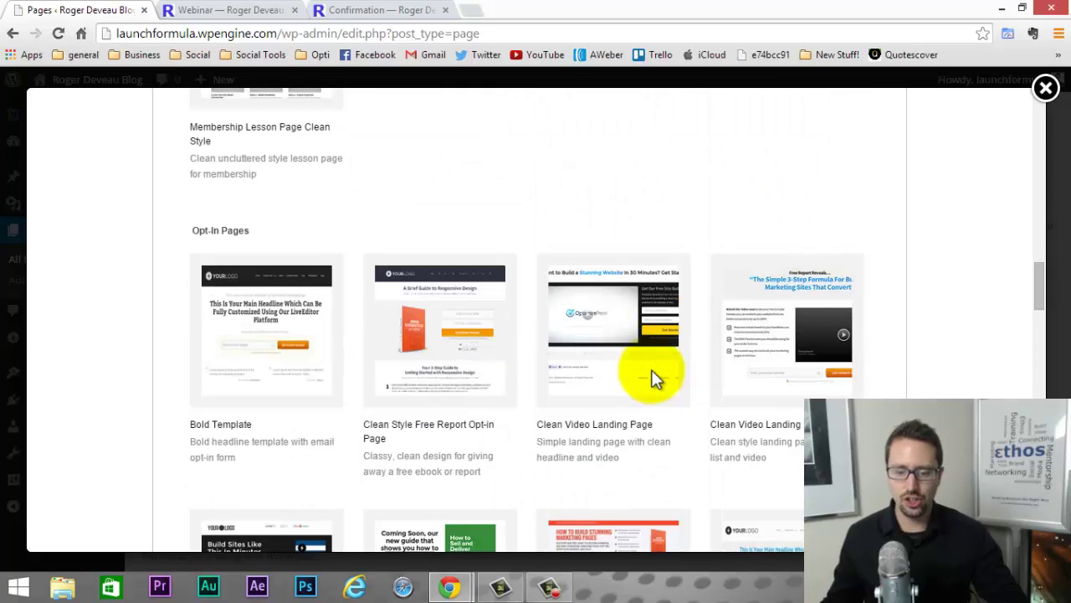
{"action": "scroll", "coordinate": [655, 378], "scroll_direction": "down", "scroll_amount": 6}
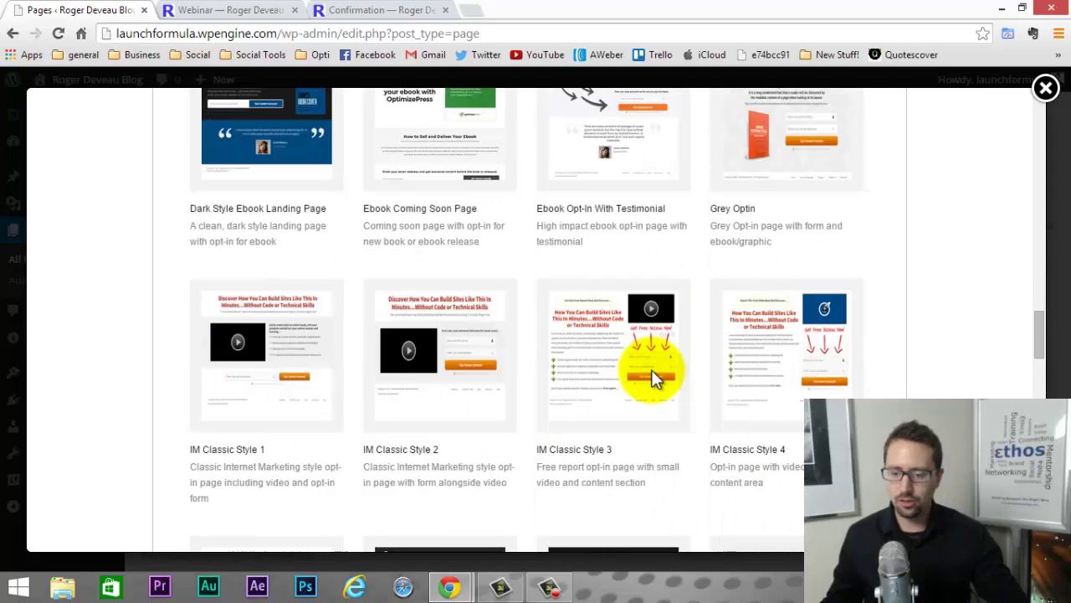
{"action": "scroll", "coordinate": [655, 378], "scroll_direction": "down", "scroll_amount": 1}
{"action": "scroll", "coordinate": [655, 378], "scroll_direction": "down", "scroll_amount": 2}
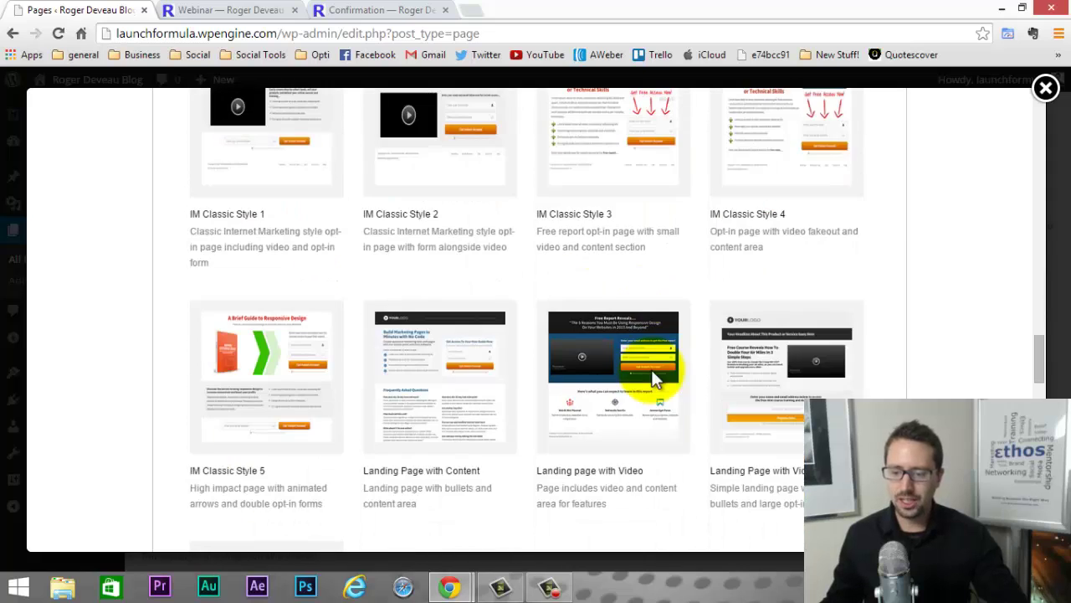
{"action": "scroll", "coordinate": [654, 379], "scroll_direction": "down", "scroll_amount": 4}
{"action": "scroll", "coordinate": [654, 378], "scroll_direction": "down", "scroll_amount": 3}
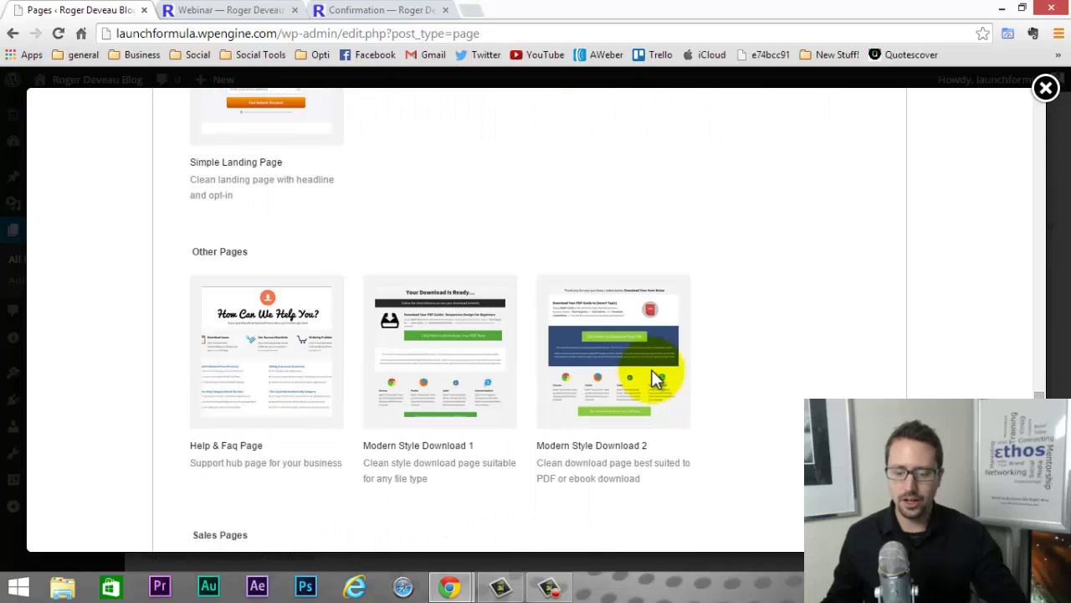
{"action": "scroll", "coordinate": [655, 378], "scroll_direction": "down", "scroll_amount": 2}
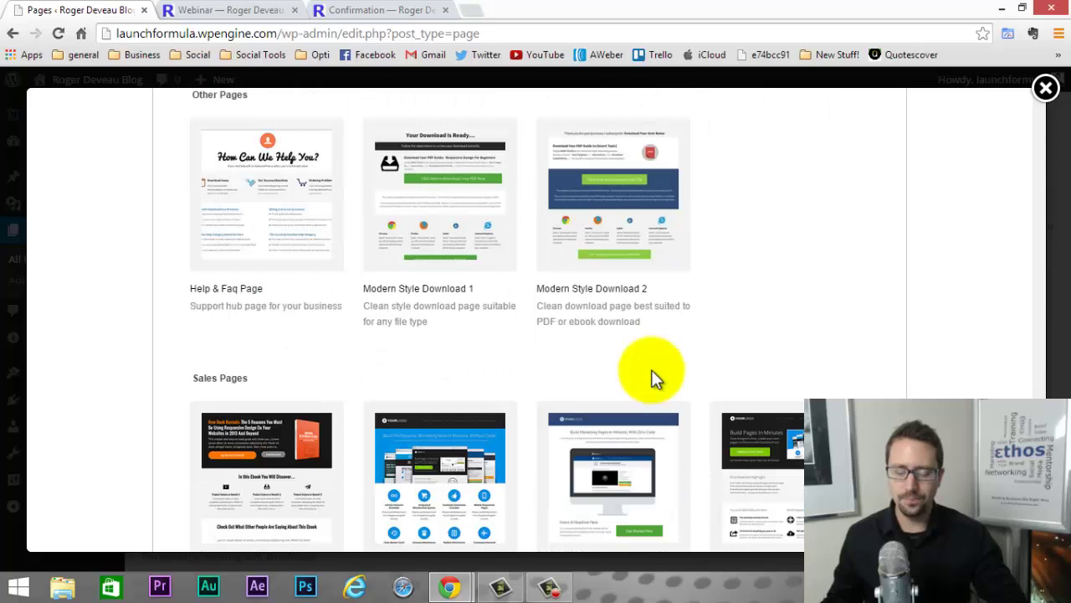
{"action": "scroll", "coordinate": [654, 378], "scroll_direction": "down", "scroll_amount": 3}
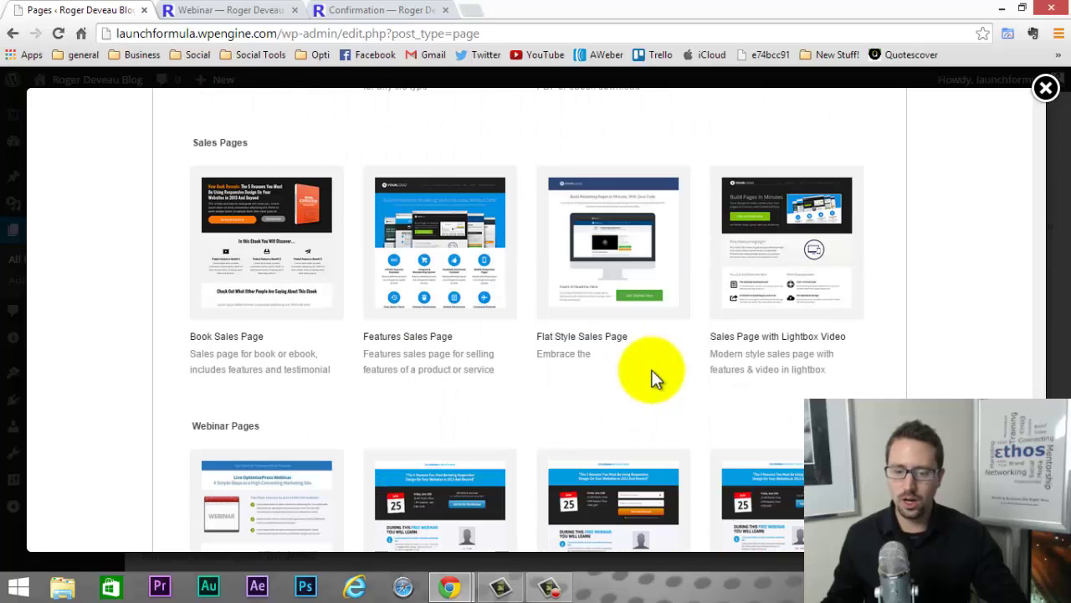
{"action": "scroll", "coordinate": [460, 401], "scroll_direction": "up", "scroll_amount": 12}
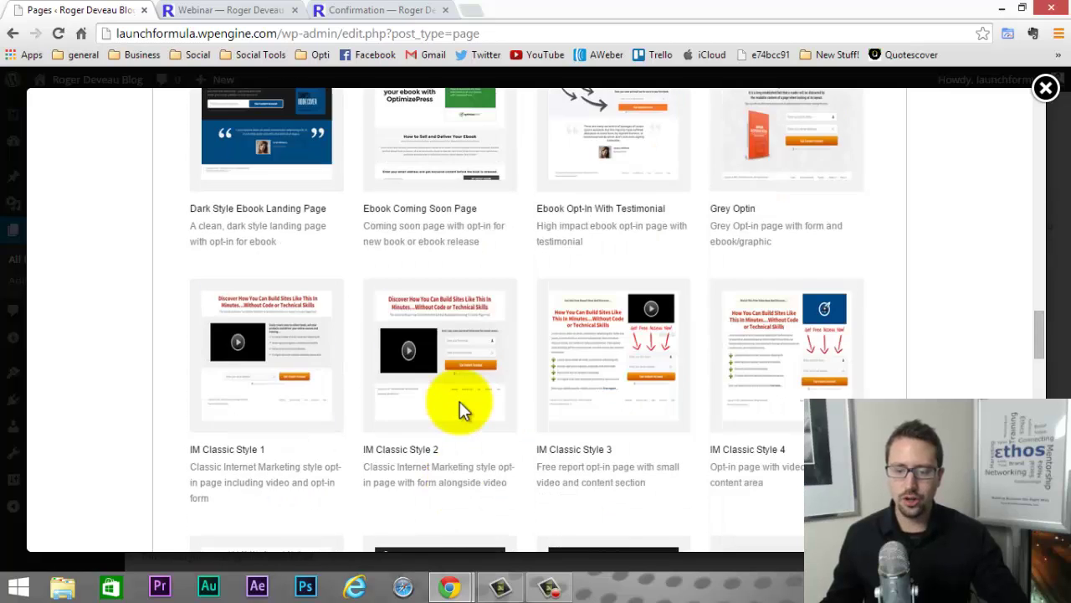
{"action": "scroll", "coordinate": [459, 401], "scroll_direction": "up", "scroll_amount": 10}
{"action": "left_click", "coordinate": [273, 302]}
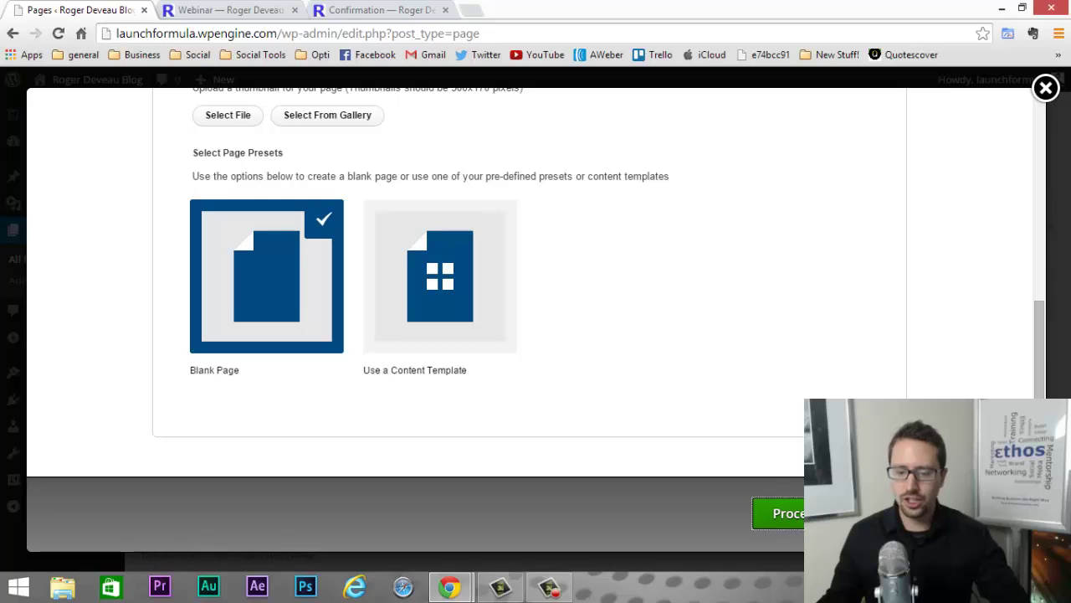
{"action": "left_click", "coordinate": [459, 299]}
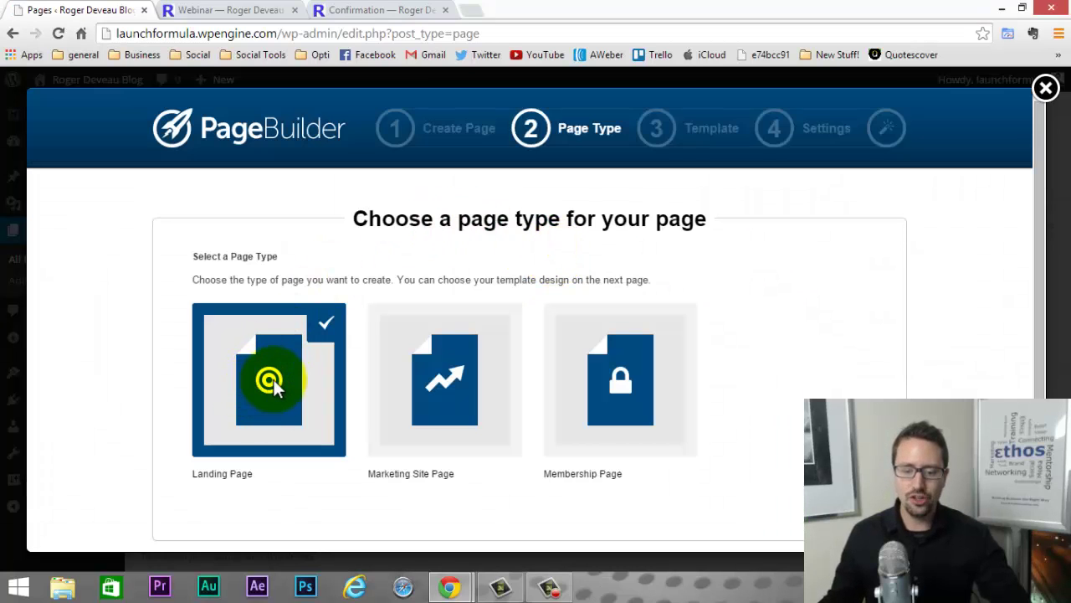
Make it a Marketing Site Page with Template Style 1 - Full-Width and proceed to Settings.
{"action": "left_click", "coordinate": [456, 385]}
{"action": "left_click", "coordinate": [594, 405]}
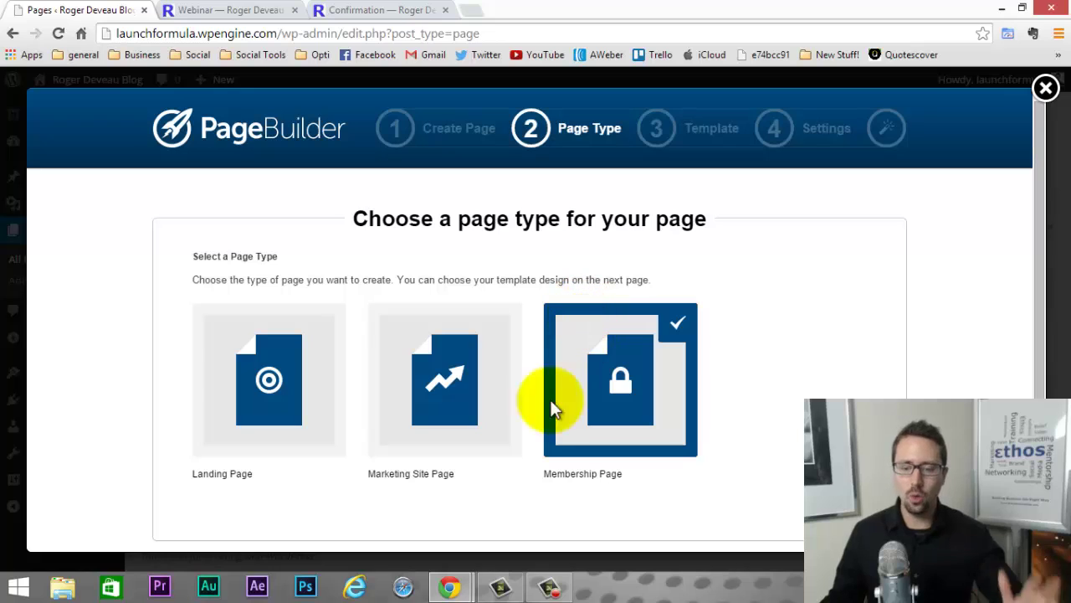
{"action": "left_click", "coordinate": [436, 401]}
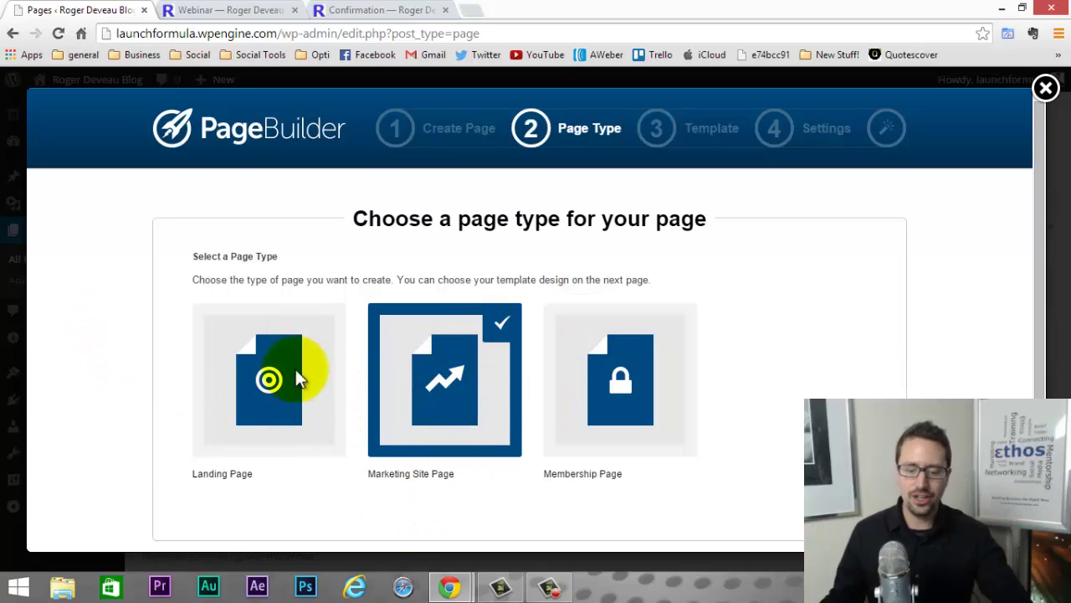
{"action": "scroll", "coordinate": [401, 426], "scroll_direction": "down", "scroll_amount": 2}
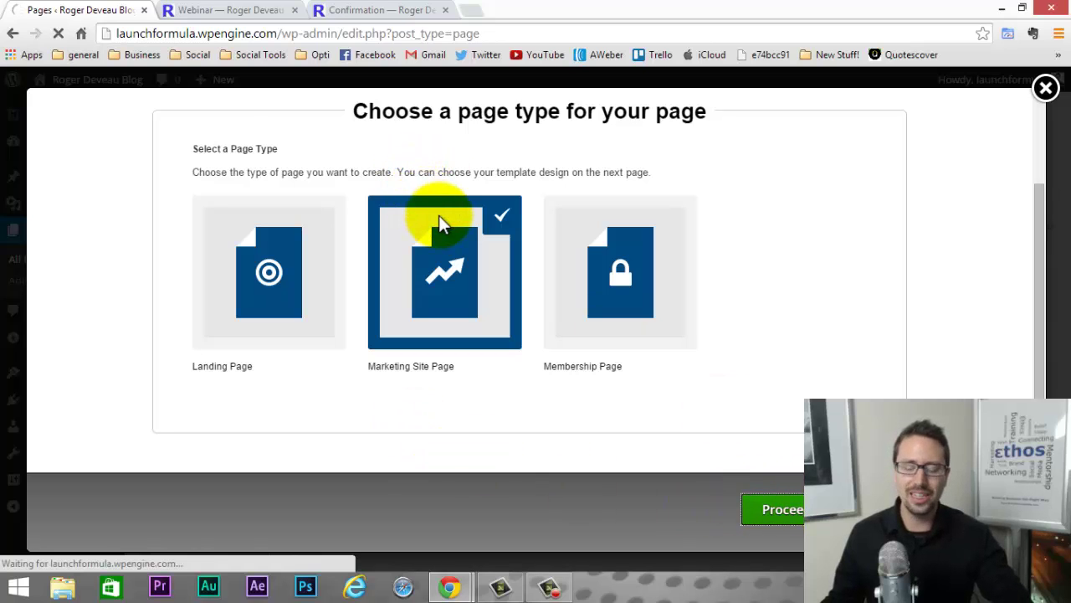
{"action": "scroll", "coordinate": [419, 276], "scroll_direction": "down", "scroll_amount": 2}
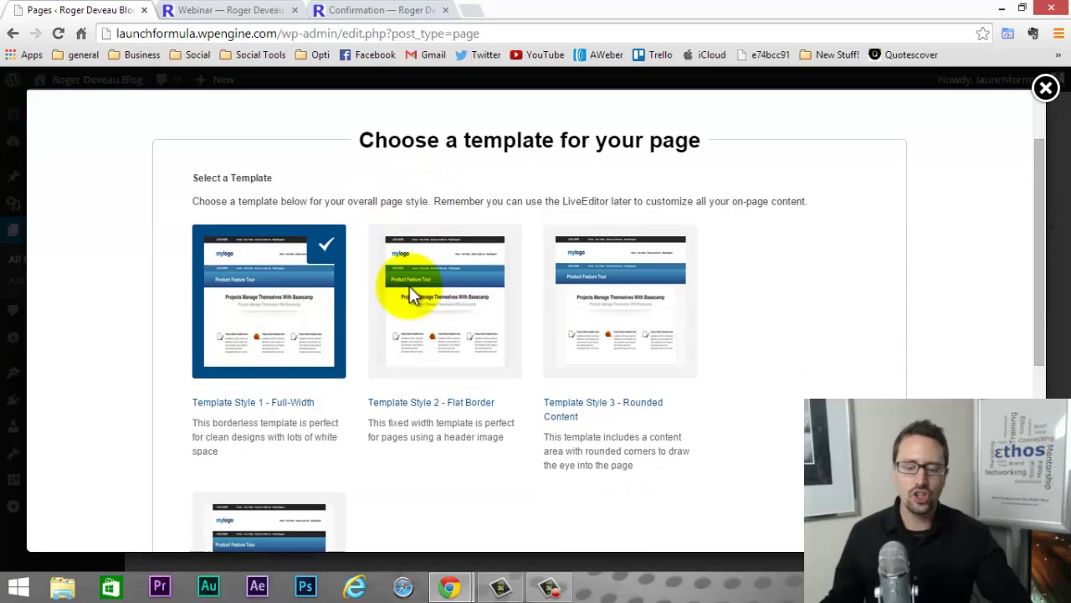
{"action": "scroll", "coordinate": [407, 286], "scroll_direction": "down", "scroll_amount": 1}
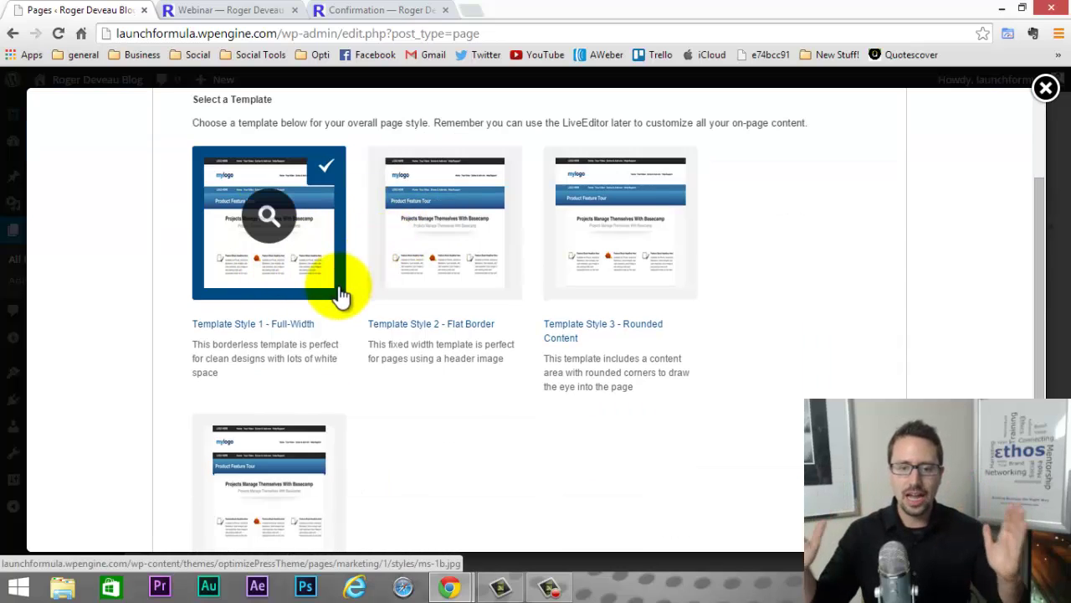
{"action": "left_click", "coordinate": [219, 10]}
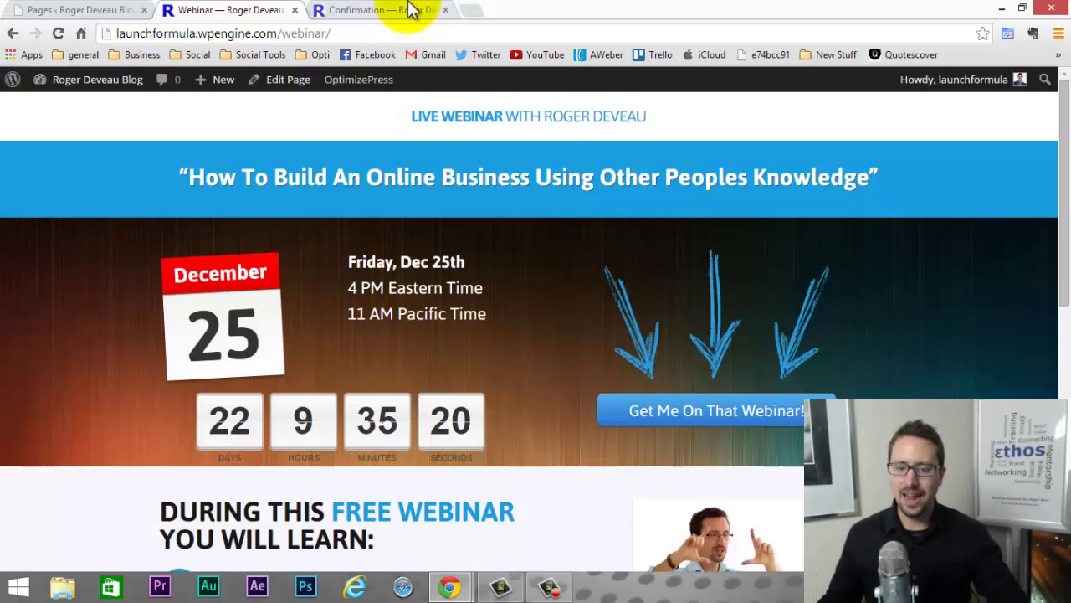
{"action": "left_click", "coordinate": [108, 10]}
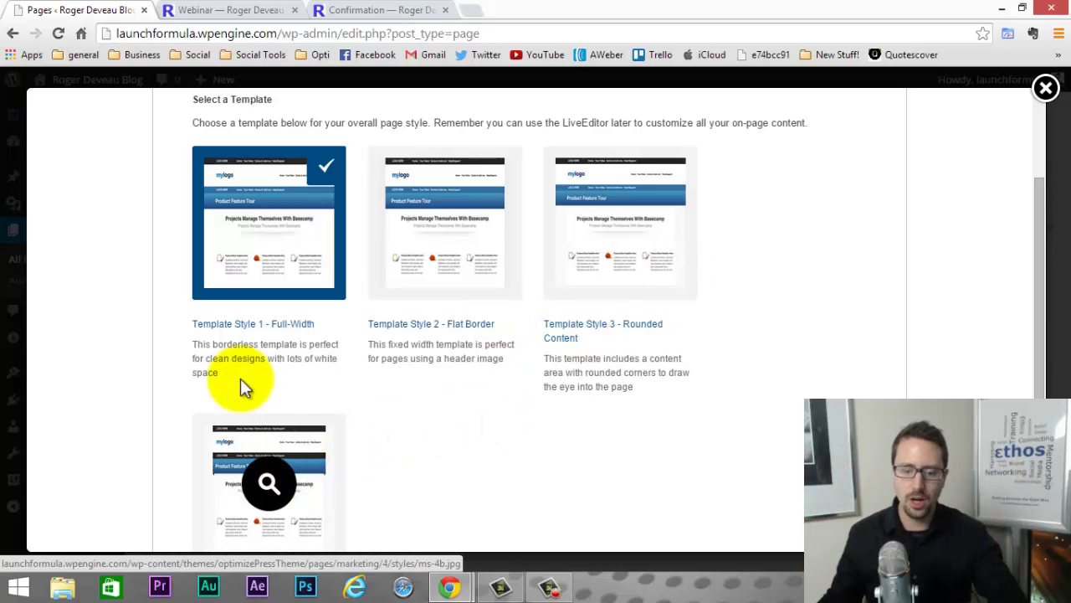
{"action": "scroll", "coordinate": [586, 393], "scroll_direction": "down", "scroll_amount": 4}
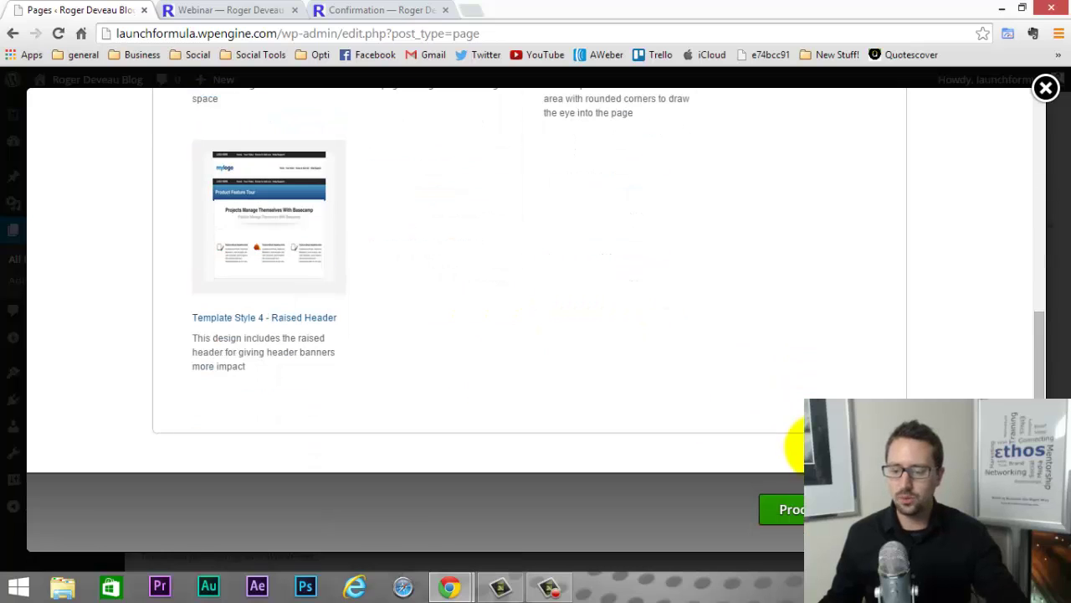
{"action": "left_click", "coordinate": [793, 510]}
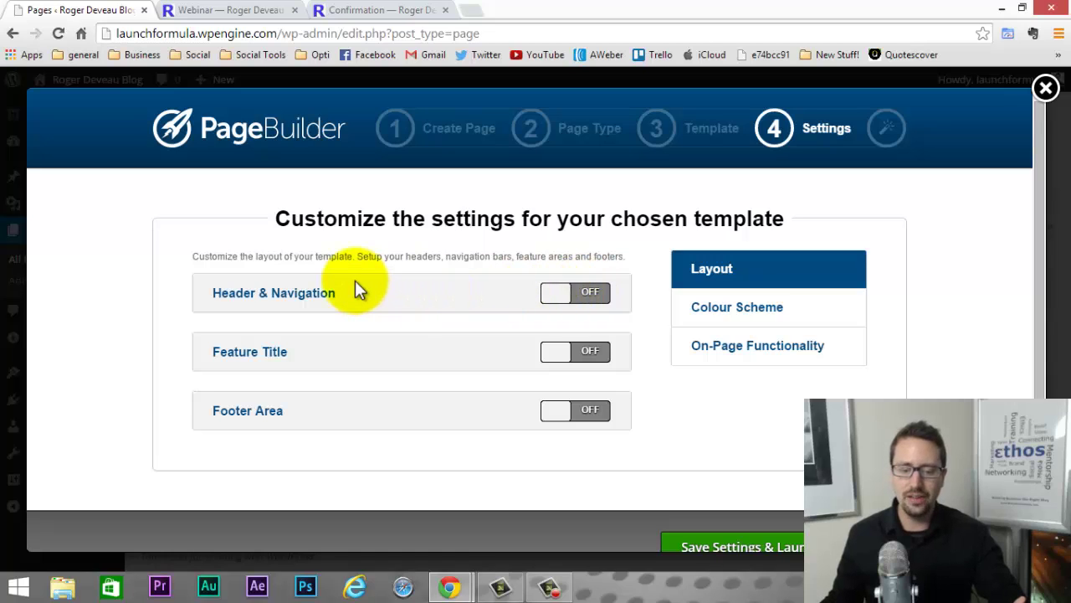
Launch the new Live page's empty draft in the LiveEditor, then return to the Webinar page tab.
{"action": "scroll", "coordinate": [355, 282], "scroll_direction": "down", "scroll_amount": 1}
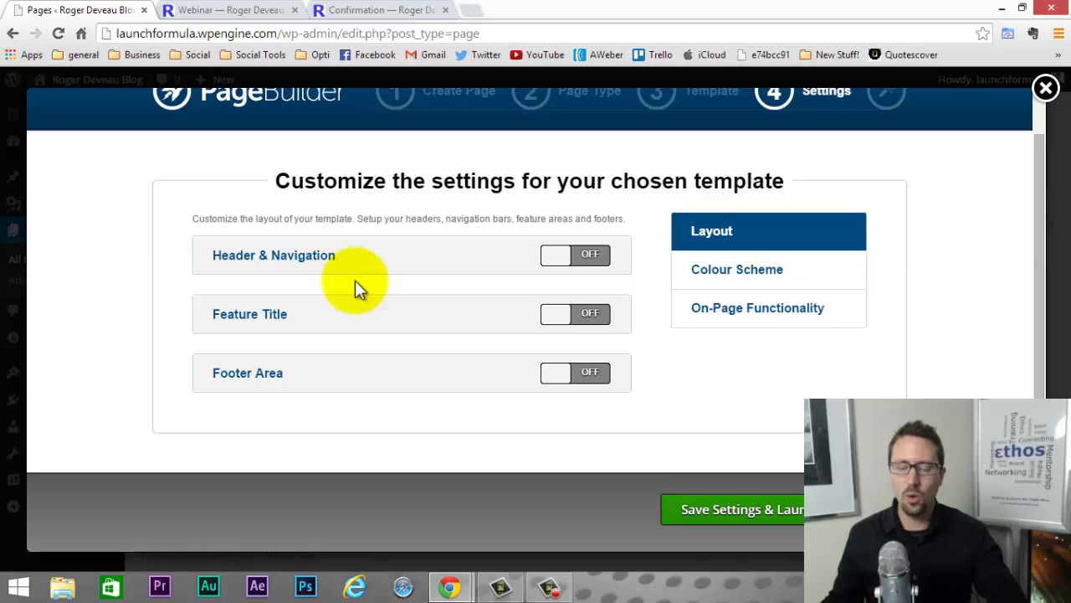
{"action": "scroll", "coordinate": [354, 282], "scroll_direction": "up", "scroll_amount": 1}
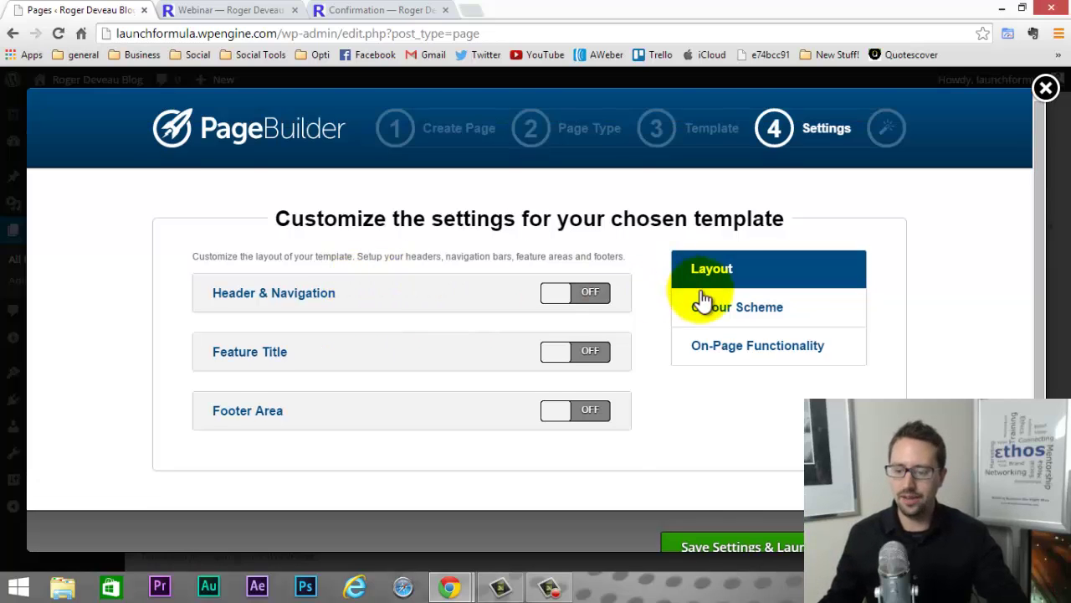
{"action": "scroll", "coordinate": [701, 302], "scroll_direction": "down", "scroll_amount": 1}
{"action": "left_click", "coordinate": [800, 512]}
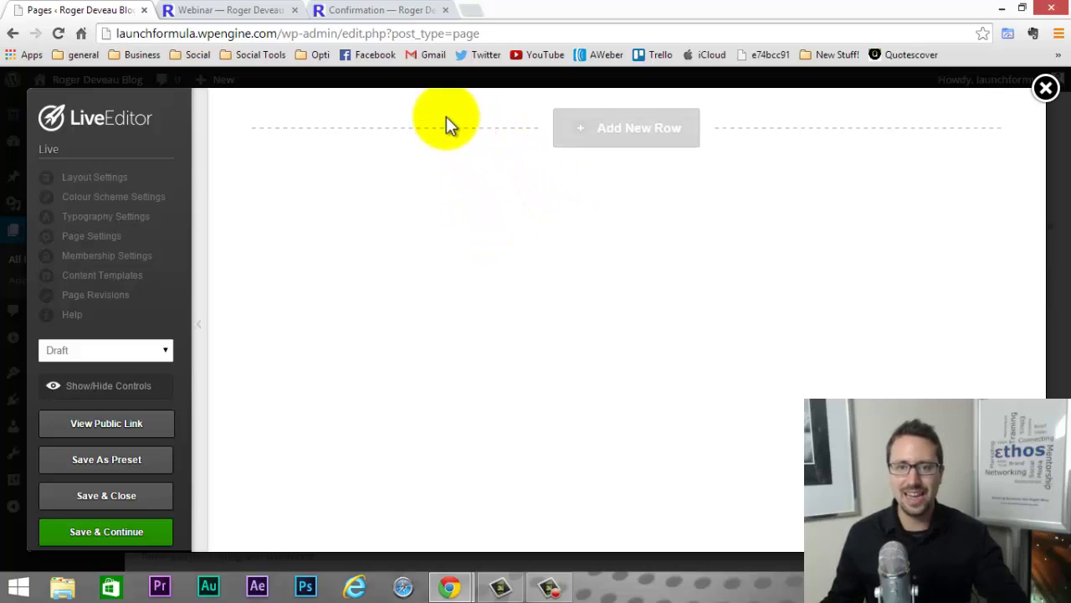
{"action": "left_click", "coordinate": [249, 9]}
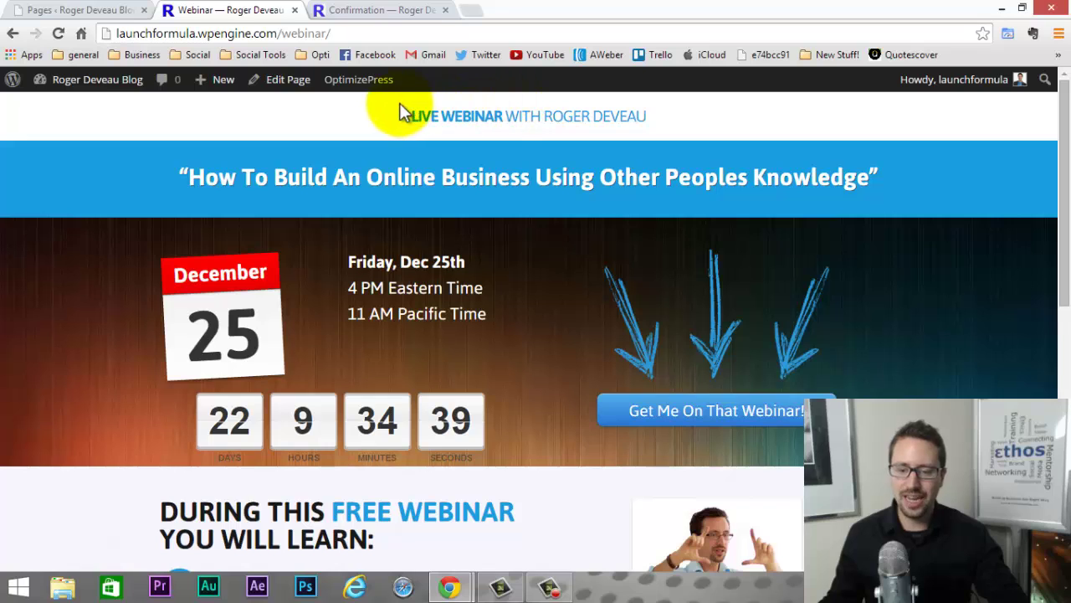
Open the Webinar page in the LiveEditor through the OptimizePress menu.
{"action": "left_click", "coordinate": [220, 182]}
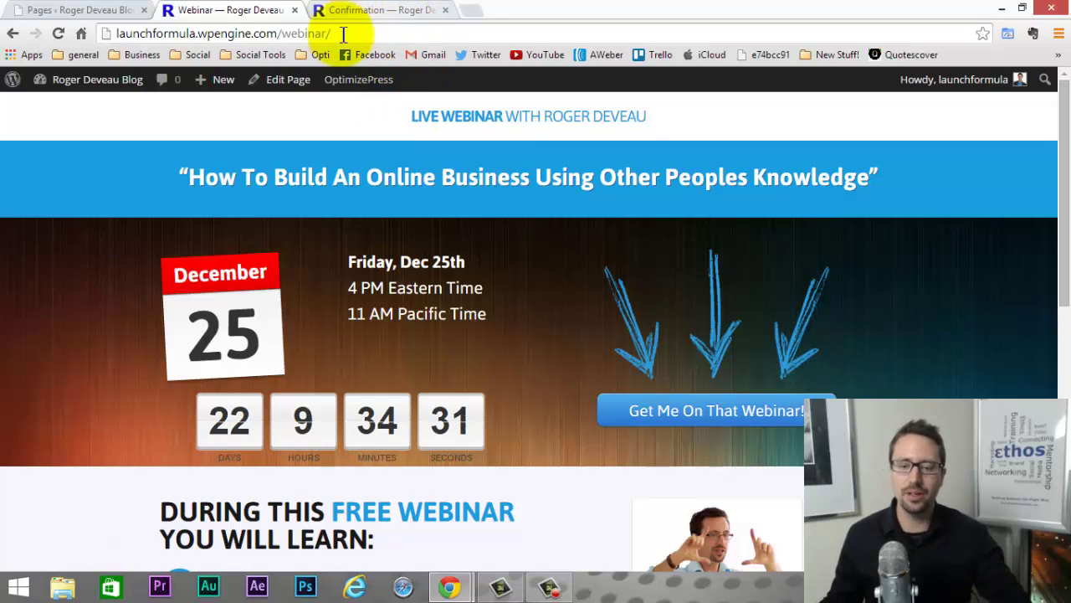
{"action": "mouse_move", "coordinate": [365, 84]}
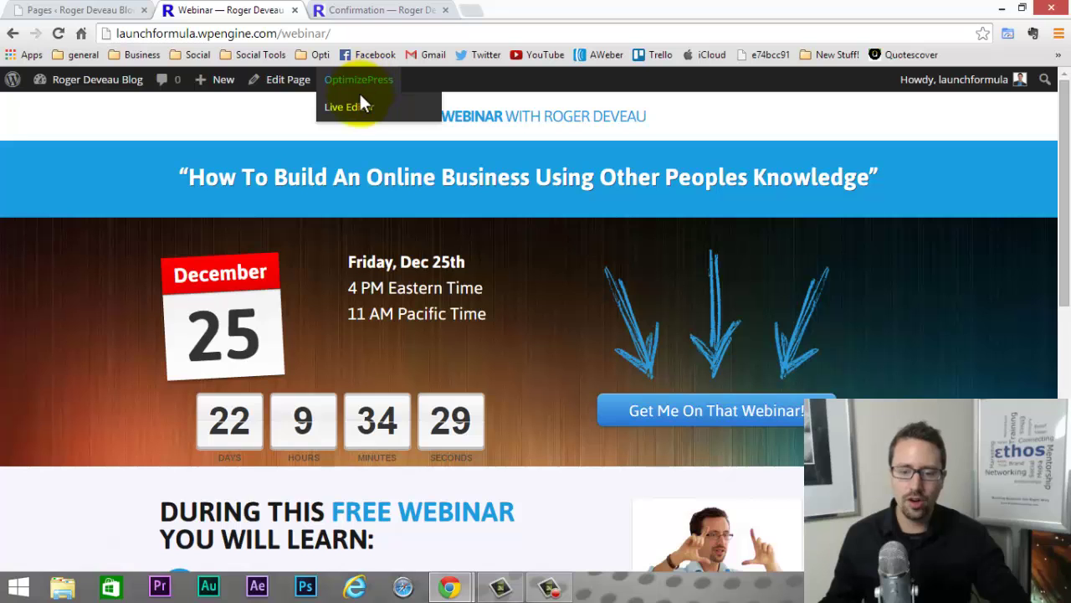
{"action": "left_click", "coordinate": [355, 107]}
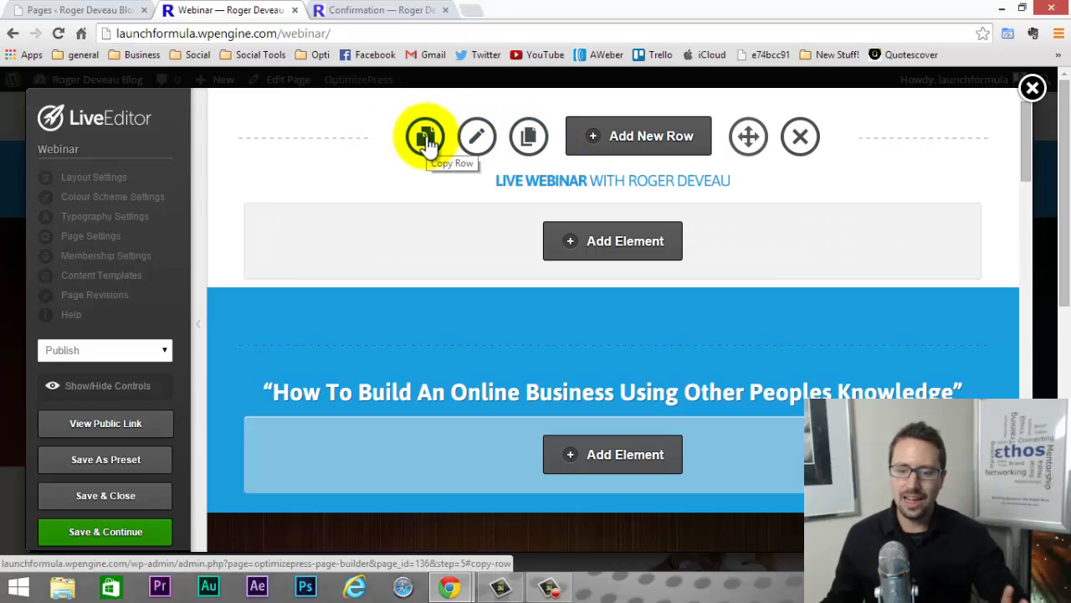
Copy the Webinar page's top headline row and return to the Live draft.
{"action": "mouse_move", "coordinate": [510, 318]}
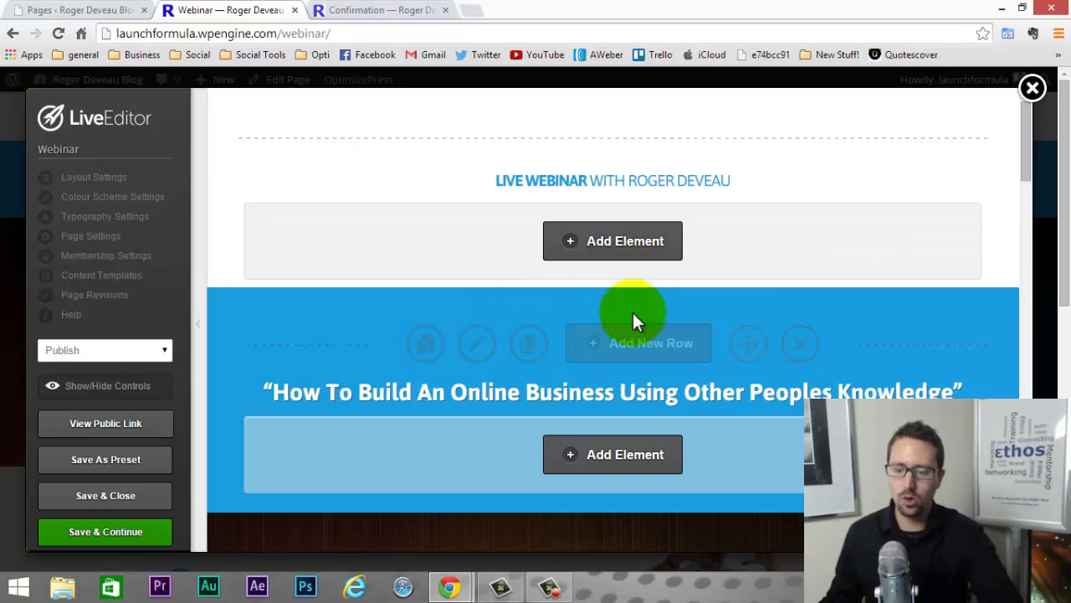
{"action": "mouse_move", "coordinate": [607, 201]}
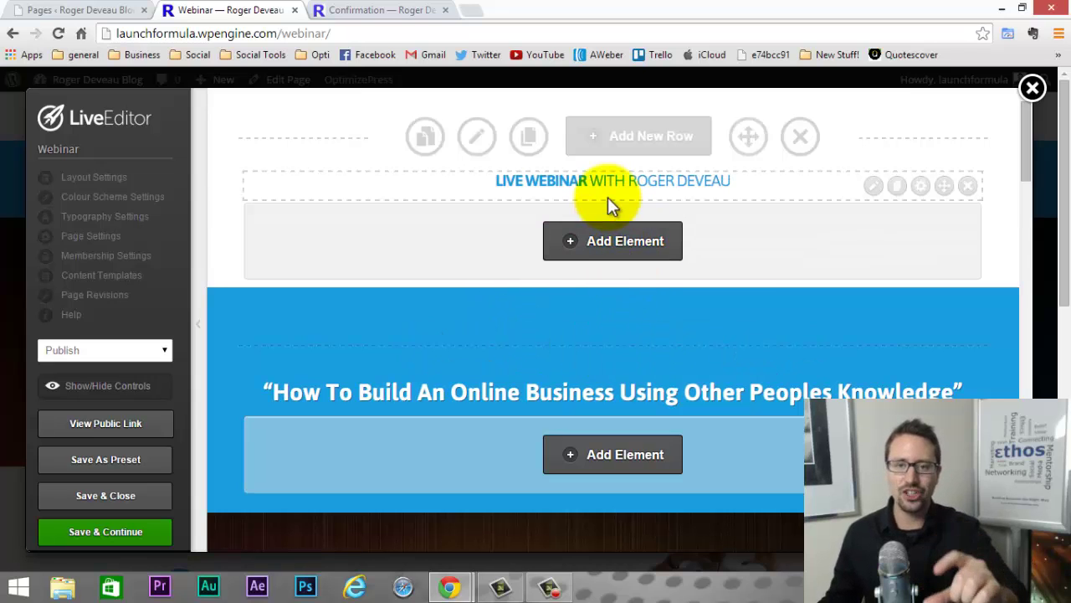
{"action": "left_click", "coordinate": [425, 137]}
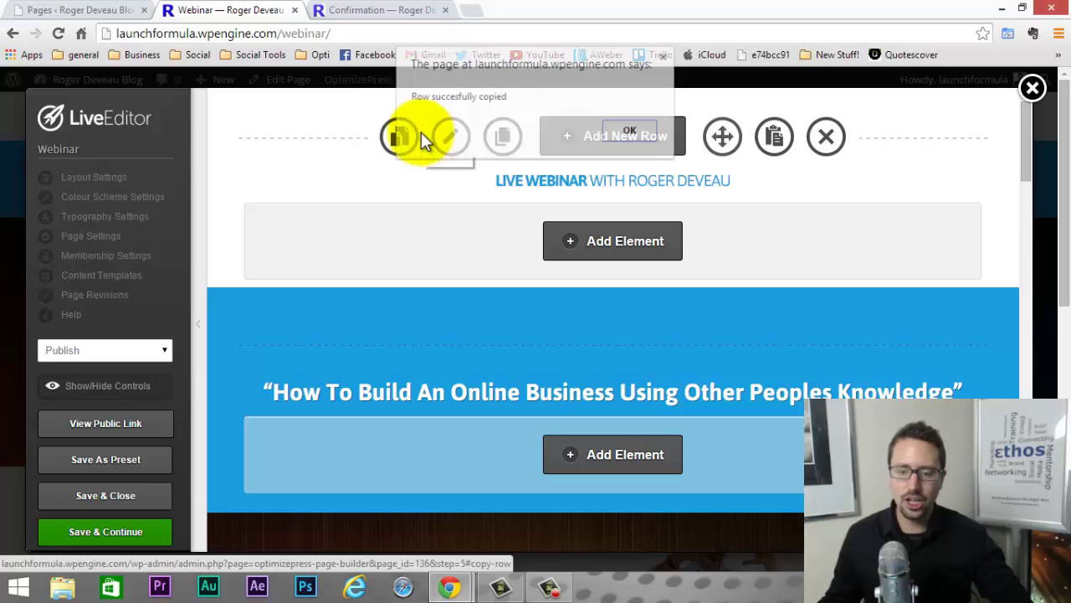
{"action": "left_click", "coordinate": [648, 133]}
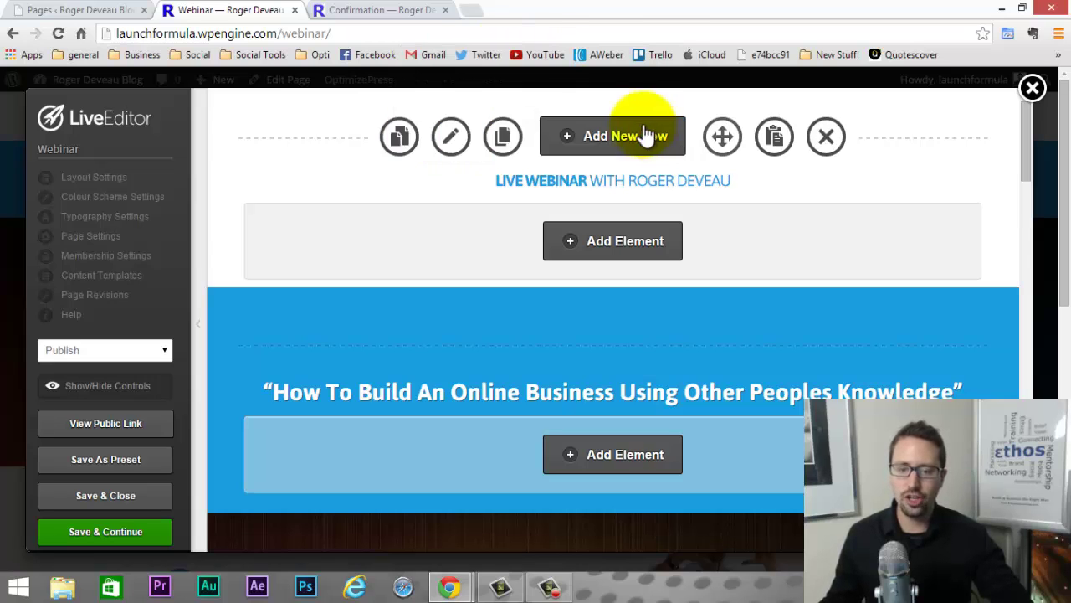
{"action": "left_click", "coordinate": [64, 10]}
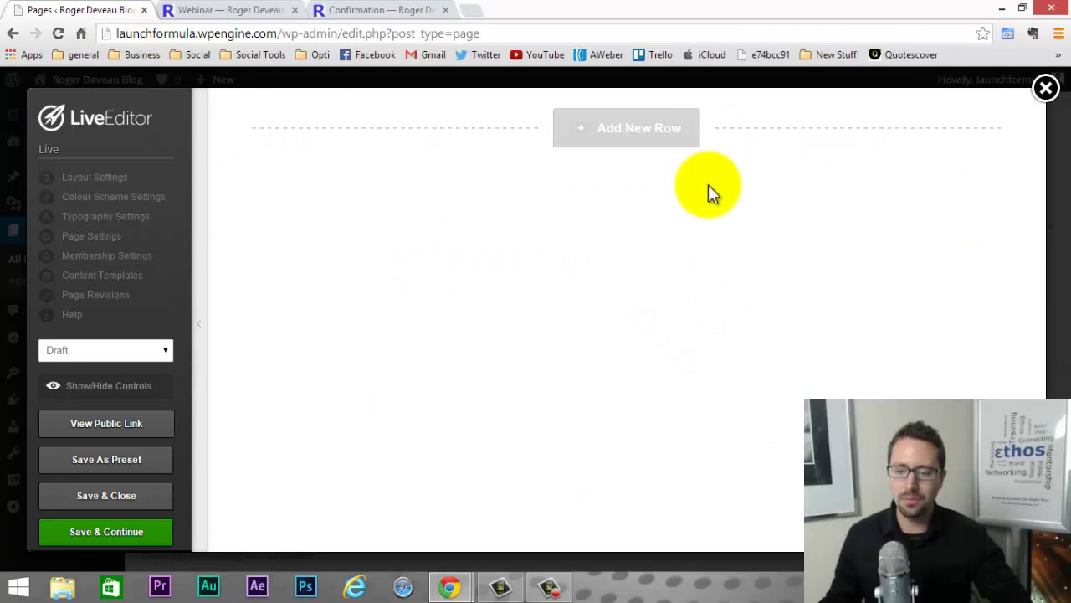
Add a one-column row to the Live page and paste the copied headline row into it.
{"action": "left_click", "coordinate": [604, 133]}
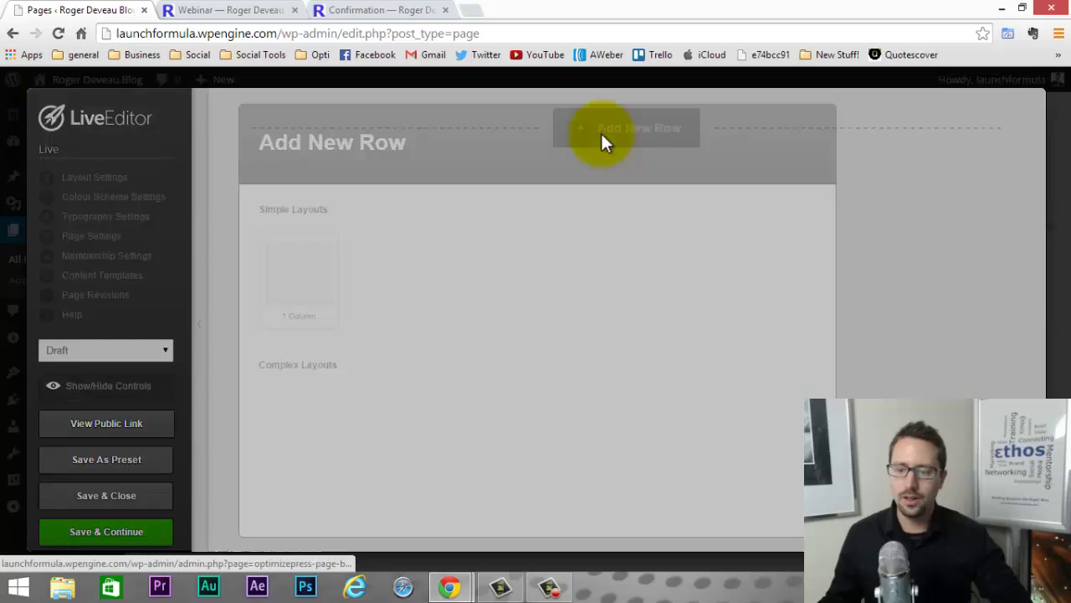
{"action": "left_click", "coordinate": [307, 287]}
{"action": "scroll", "coordinate": [649, 403], "scroll_direction": "down", "scroll_amount": 1}
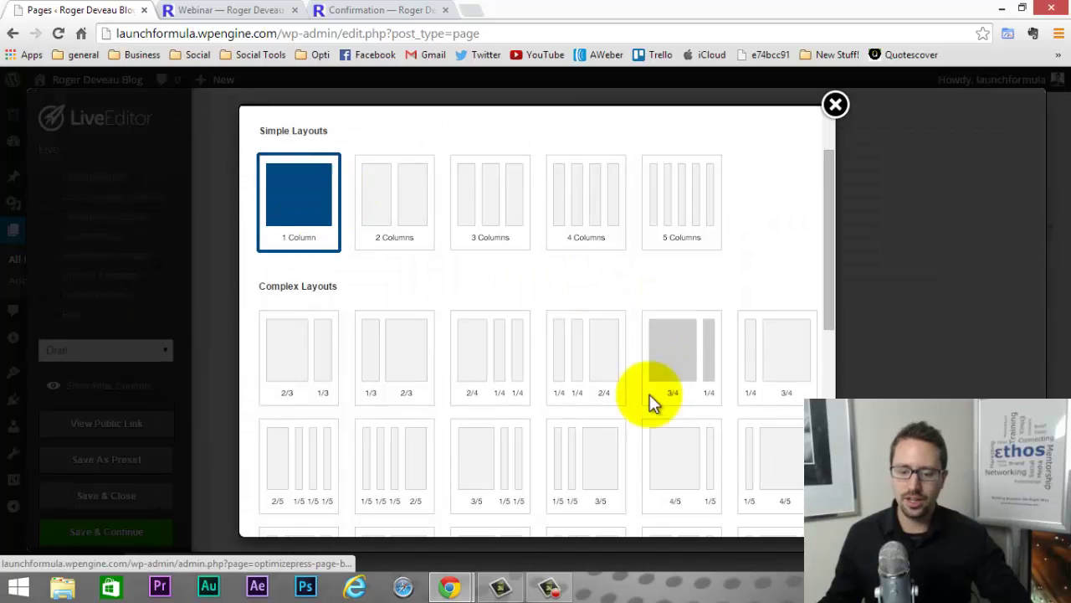
{"action": "scroll", "coordinate": [651, 400], "scroll_direction": "down", "scroll_amount": 5}
{"action": "left_click", "coordinate": [765, 506]}
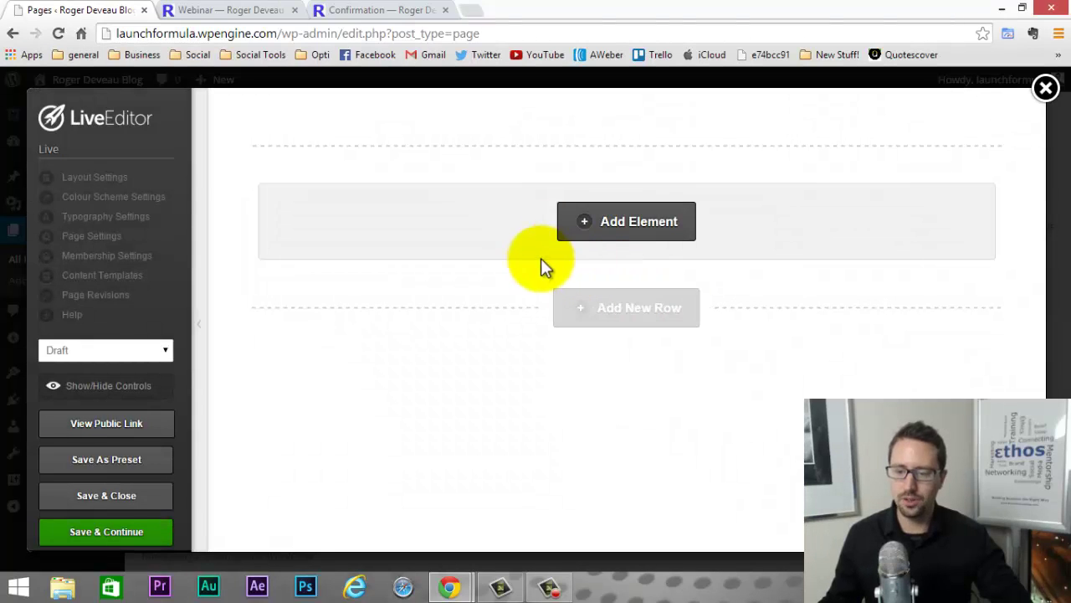
{"action": "mouse_move", "coordinate": [566, 166]}
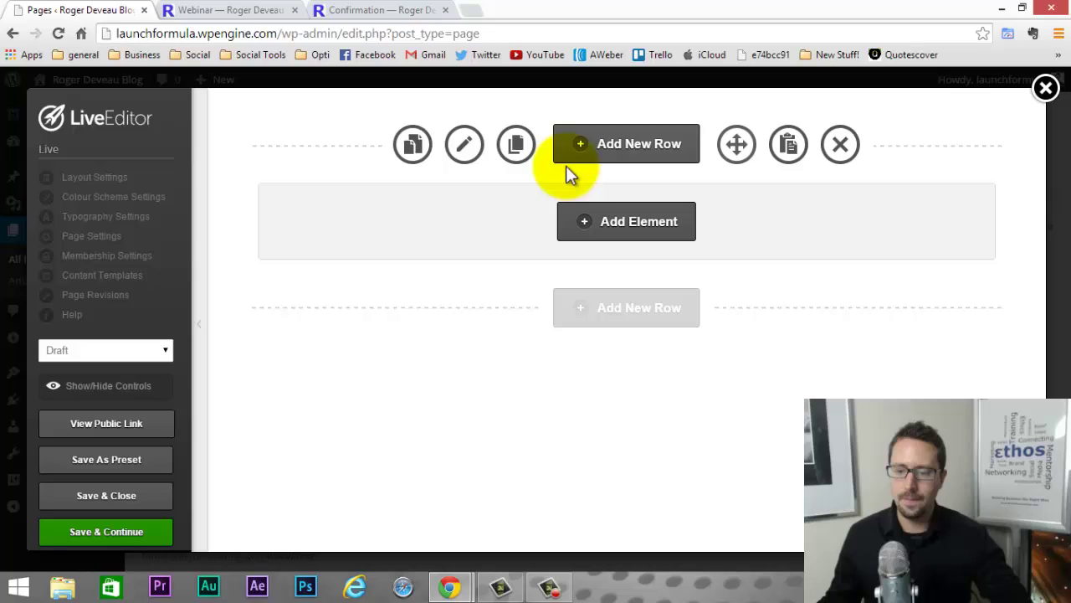
{"action": "left_click", "coordinate": [793, 144]}
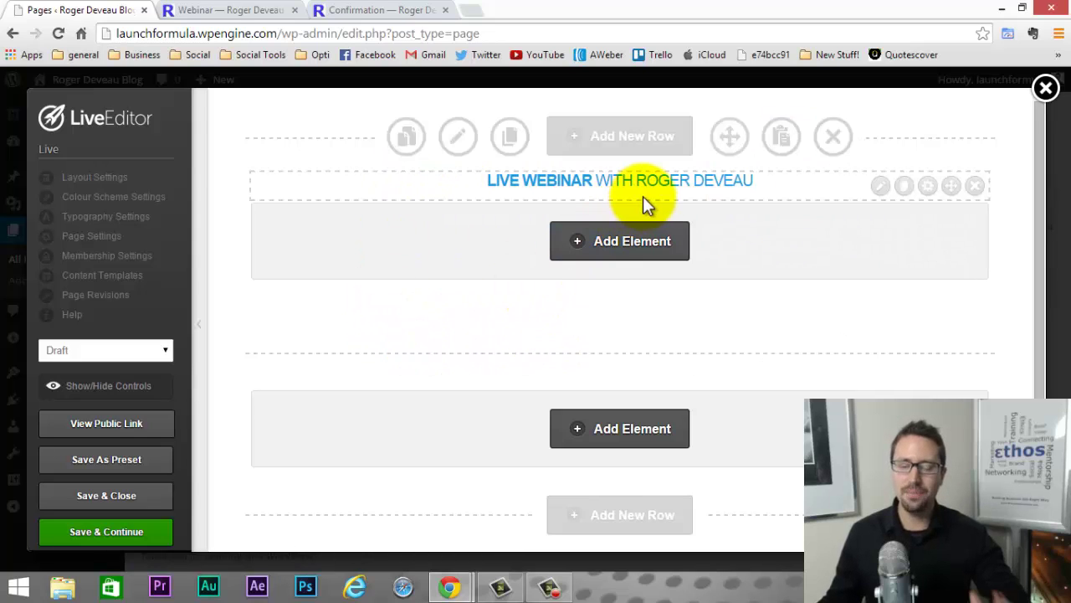
Copy the Webinar page's blue title row and paste it into the Live page.
{"action": "left_click", "coordinate": [261, 10]}
{"action": "scroll", "coordinate": [577, 280], "scroll_direction": "down", "scroll_amount": 1}
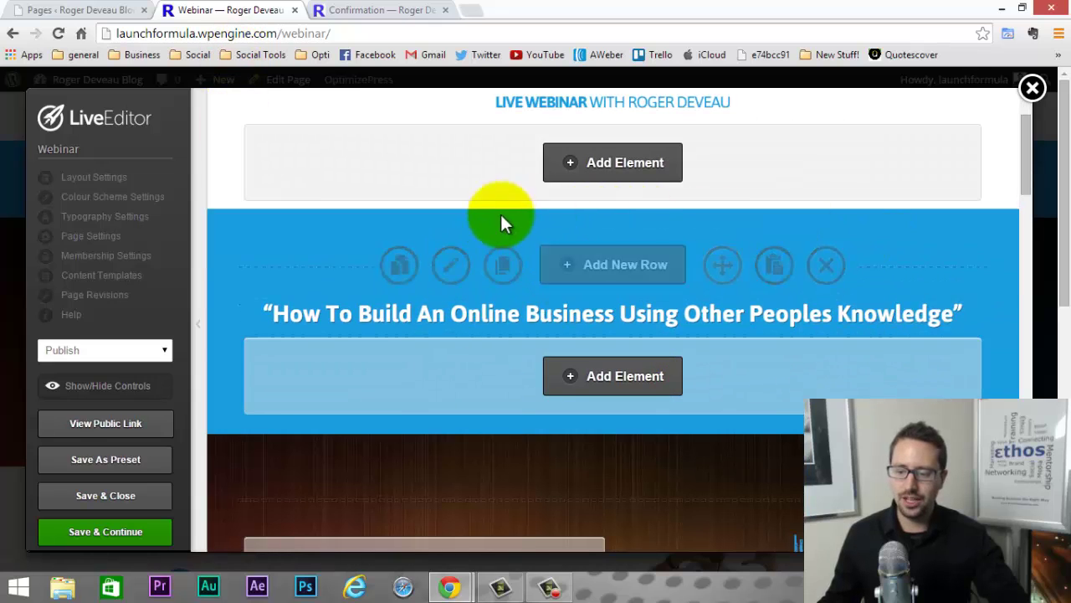
{"action": "left_click", "coordinate": [399, 266]}
{"action": "left_click", "coordinate": [626, 132]}
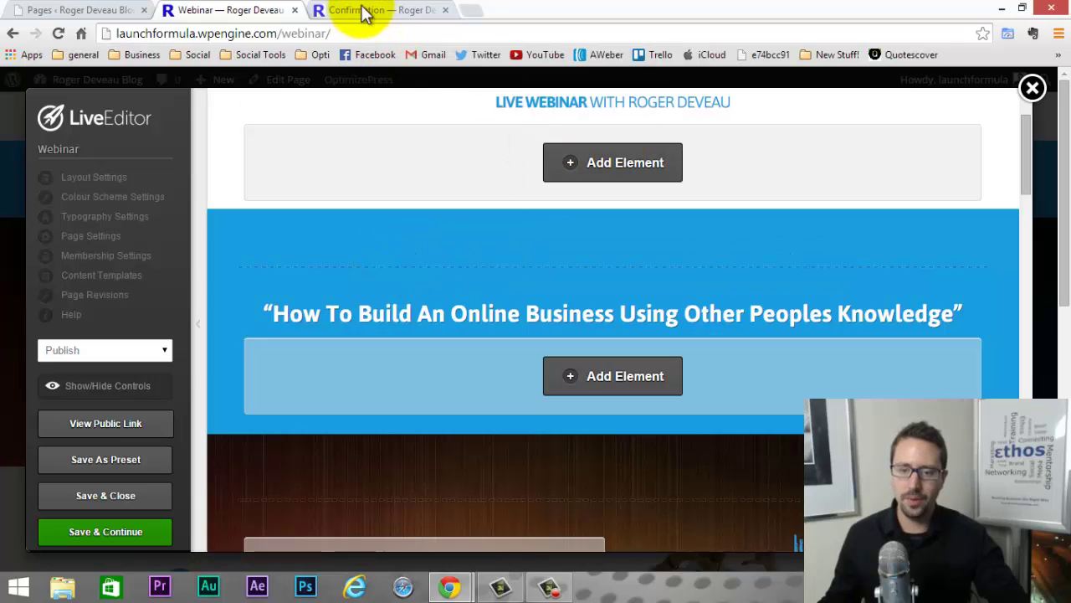
{"action": "left_click", "coordinate": [107, 10]}
{"action": "mouse_move", "coordinate": [612, 351]}
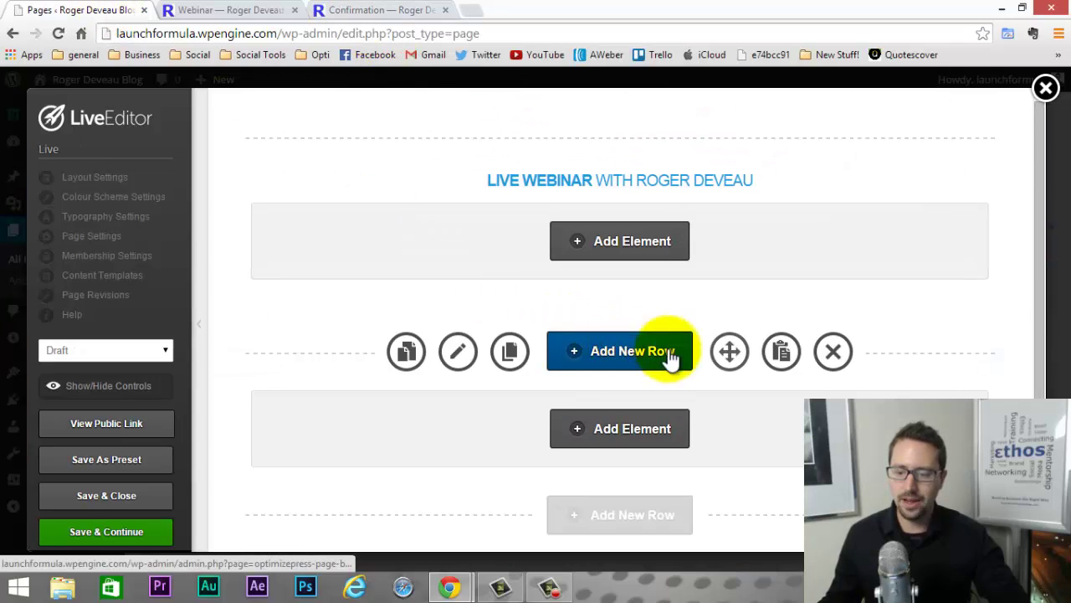
{"action": "left_click", "coordinate": [781, 352]}
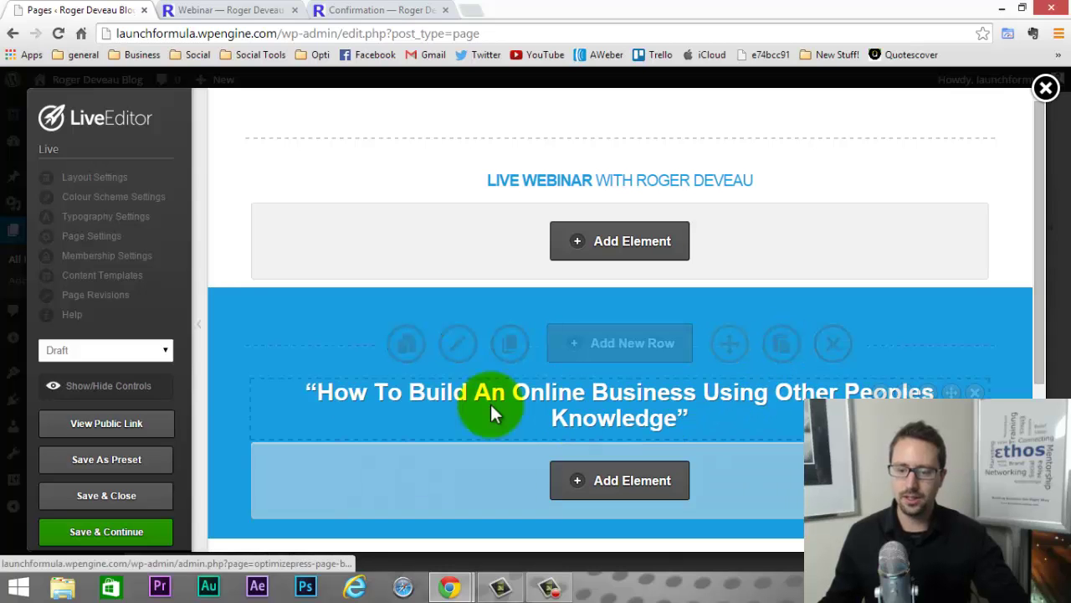
Preview the page with controls hidden, restore them, and scroll to the empty row.
{"action": "left_click", "coordinate": [138, 387]}
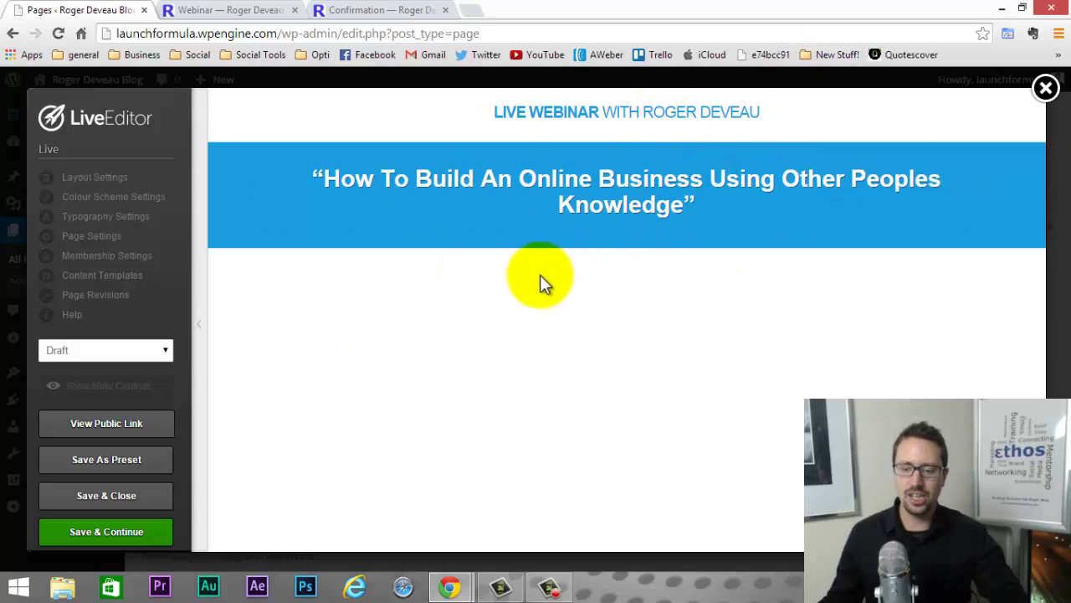
{"action": "left_click", "coordinate": [65, 386]}
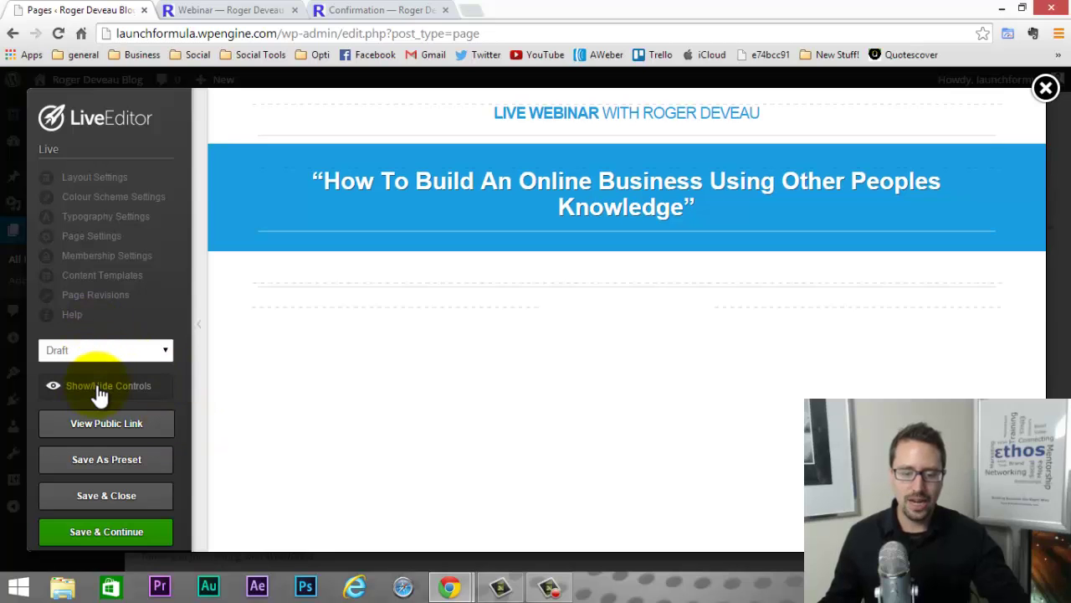
{"action": "scroll", "coordinate": [586, 364], "scroll_direction": "down", "scroll_amount": 3}
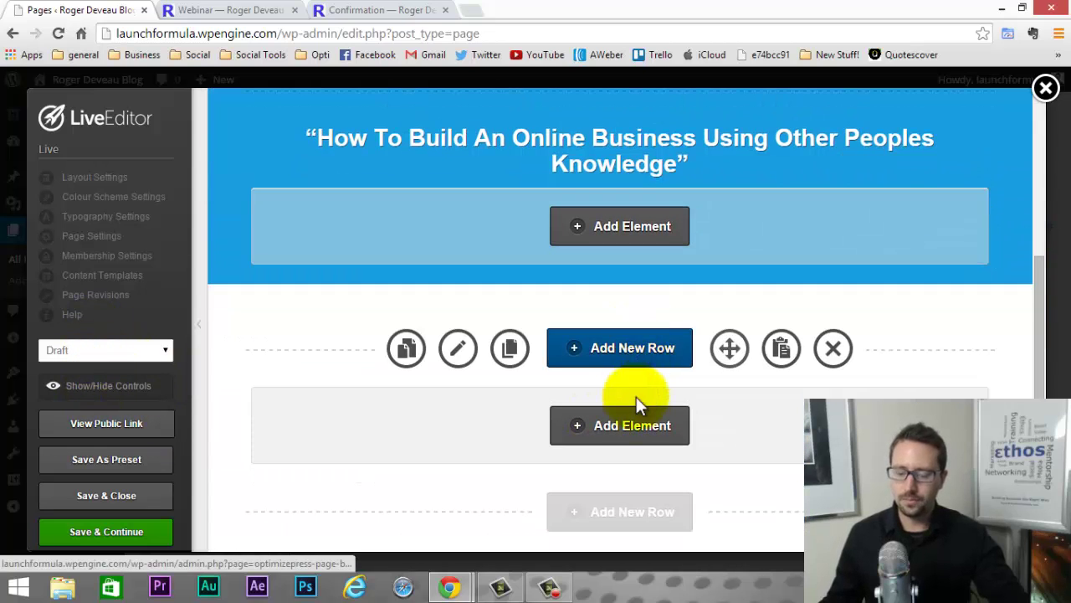
Search 'video' in the empty row and choose a Video Player element style.
{"action": "left_click", "coordinate": [623, 425]}
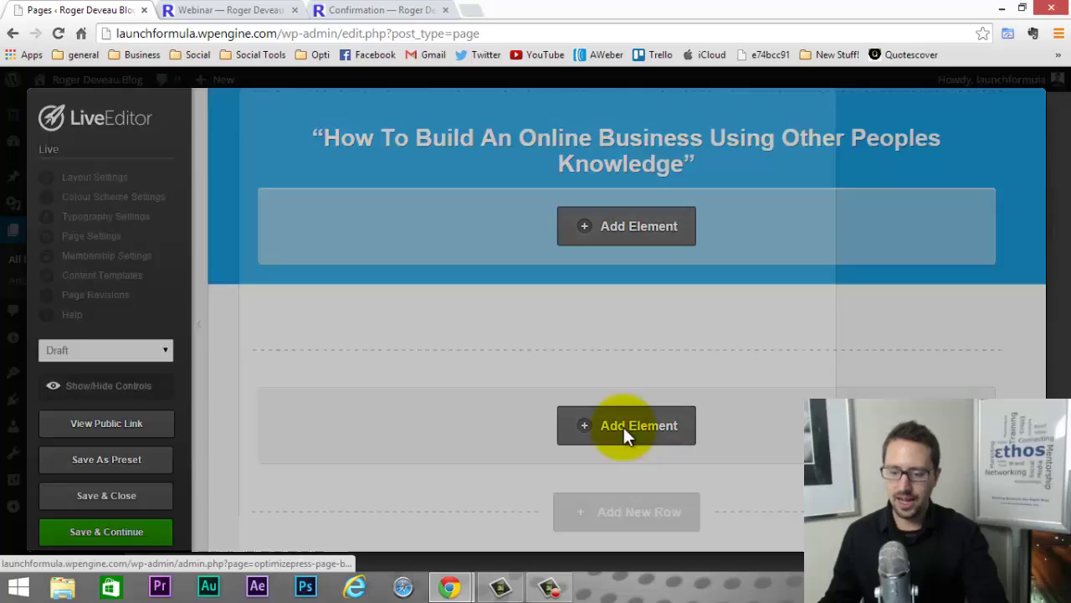
{"action": "type", "text": "video"}
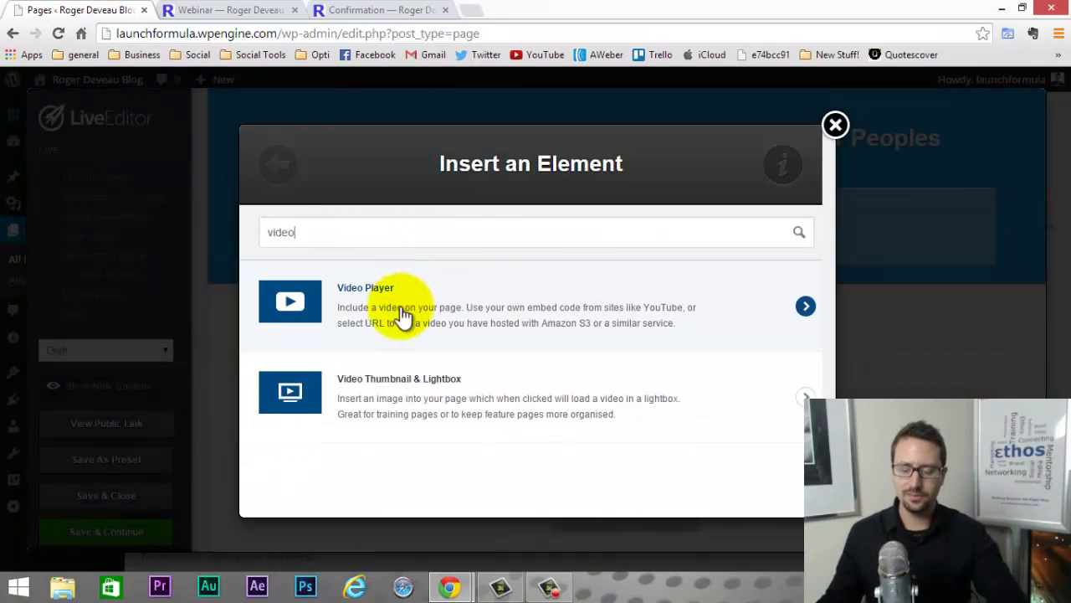
{"action": "left_click", "coordinate": [406, 321]}
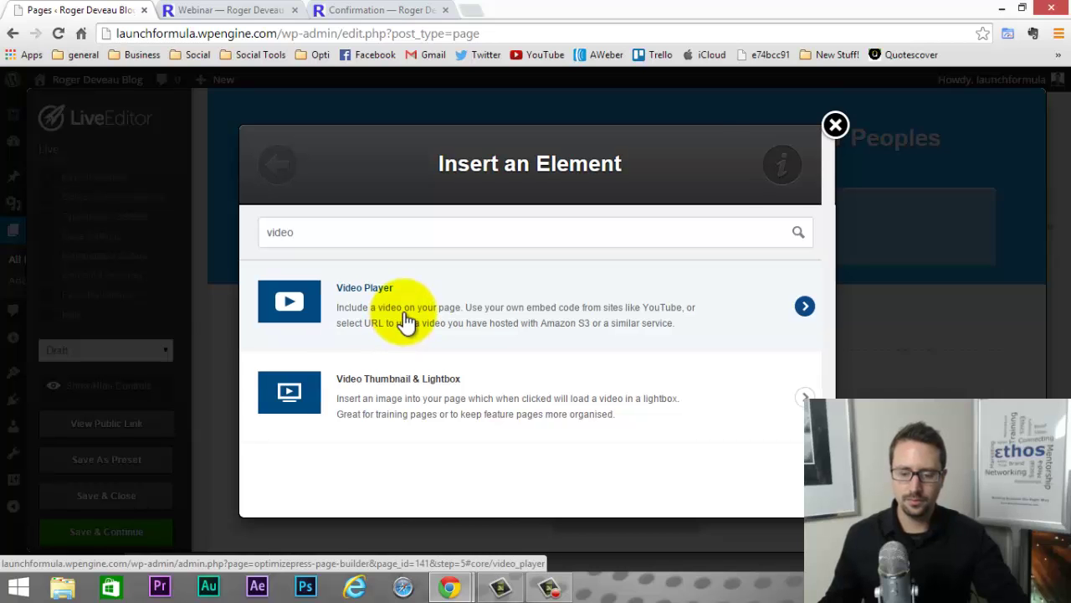
{"action": "left_click", "coordinate": [516, 348]}
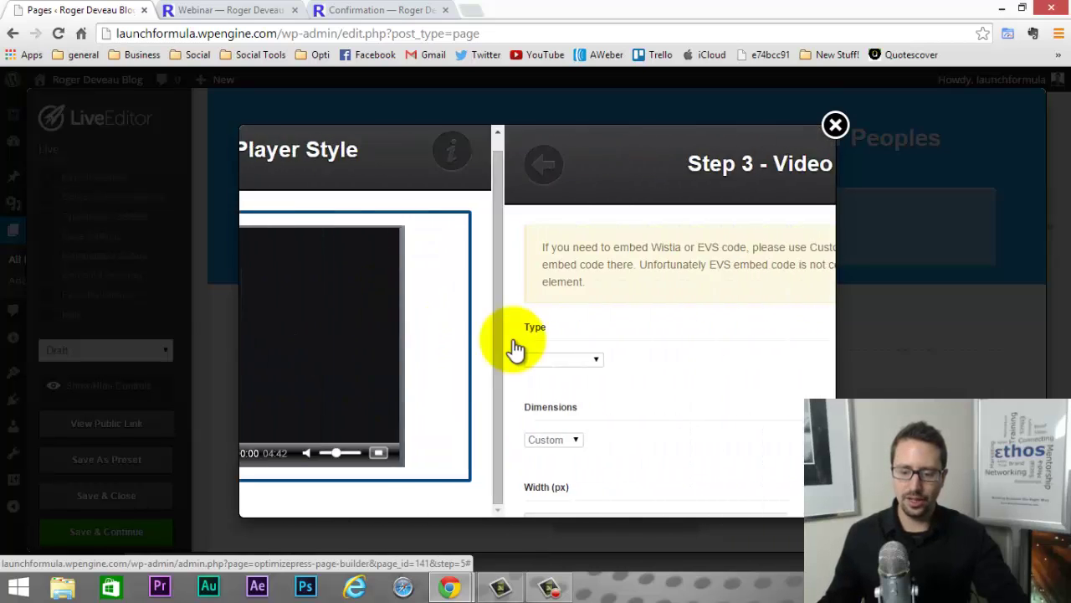
Set the video source type to Embed Code and insert the player.
{"action": "scroll", "coordinate": [503, 339], "scroll_direction": "down", "scroll_amount": 1}
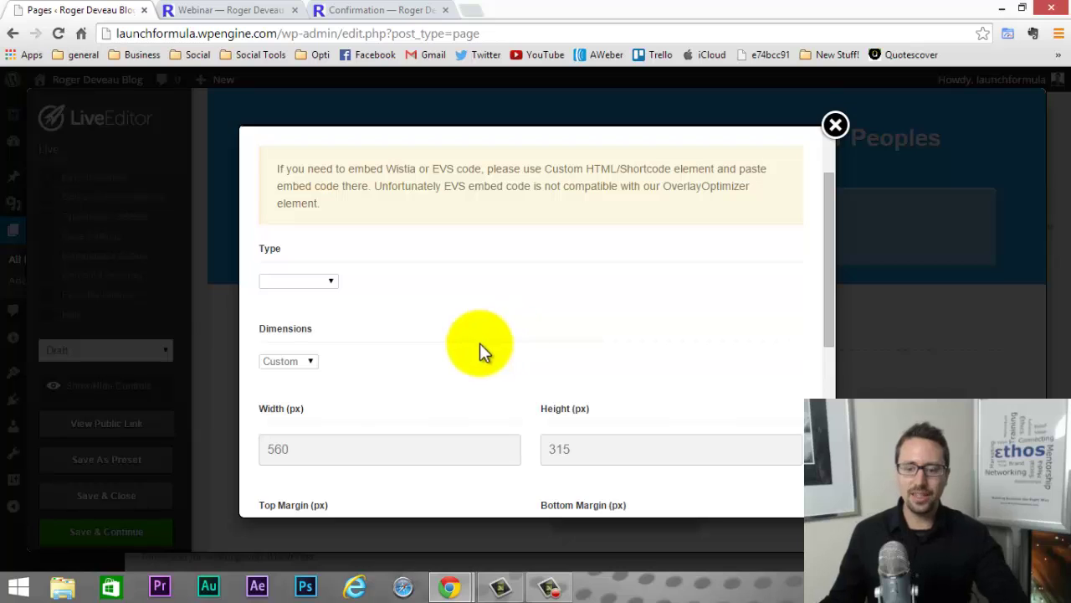
{"action": "left_click", "coordinate": [333, 281]}
{"action": "left_click", "coordinate": [306, 297]}
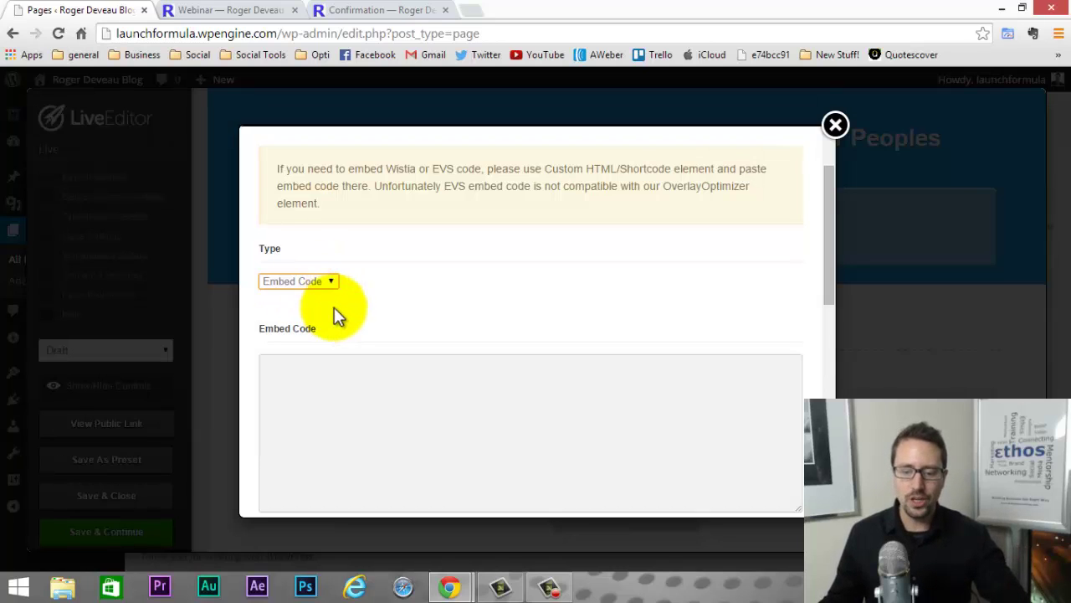
{"action": "scroll", "coordinate": [330, 309], "scroll_direction": "down", "scroll_amount": 1}
{"action": "left_click", "coordinate": [276, 299]}
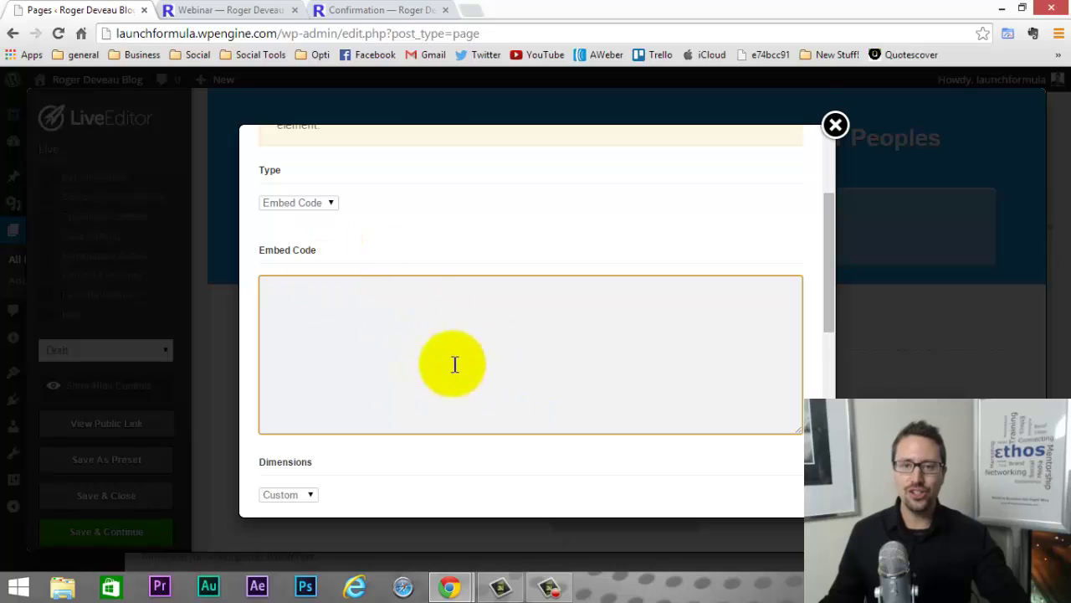
{"action": "scroll", "coordinate": [323, 334], "scroll_direction": "down", "scroll_amount": 4}
{"action": "scroll", "coordinate": [566, 408], "scroll_direction": "down", "scroll_amount": 2}
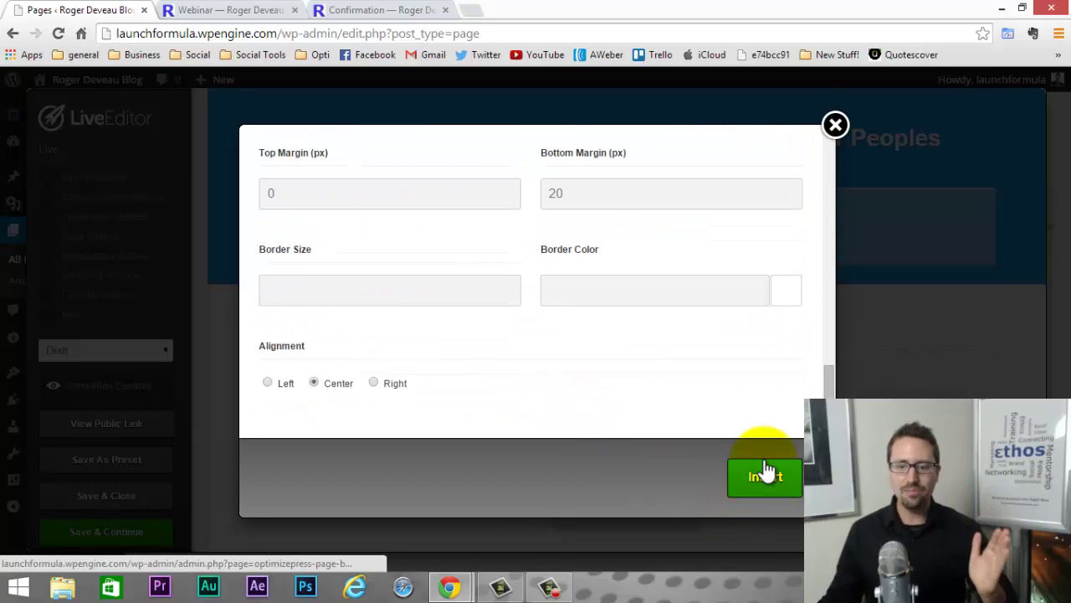
{"action": "left_click", "coordinate": [765, 481]}
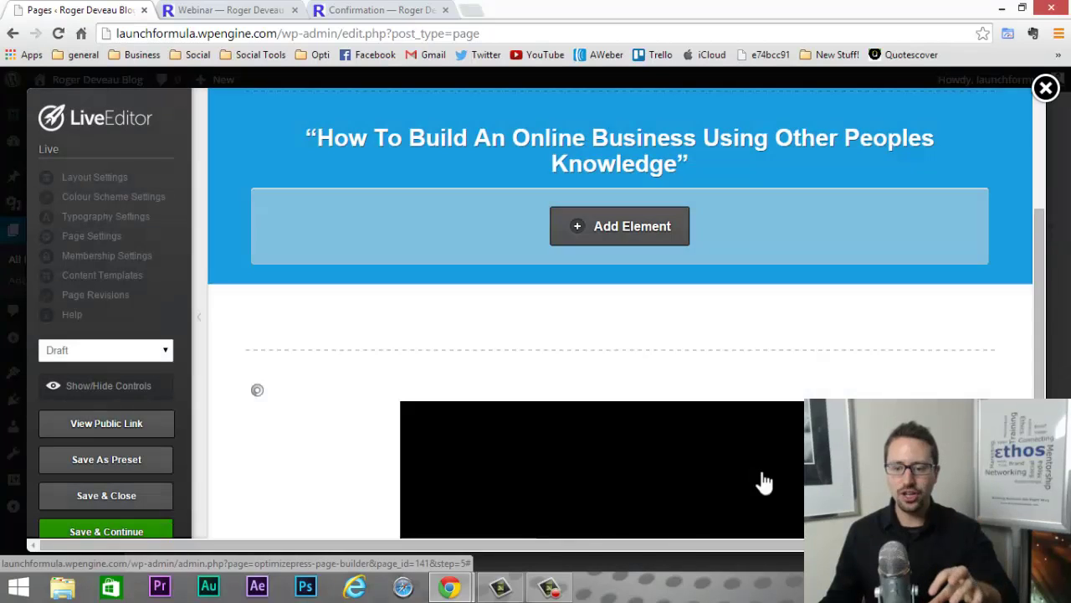
{"action": "scroll", "coordinate": [514, 351], "scroll_direction": "down", "scroll_amount": 3}
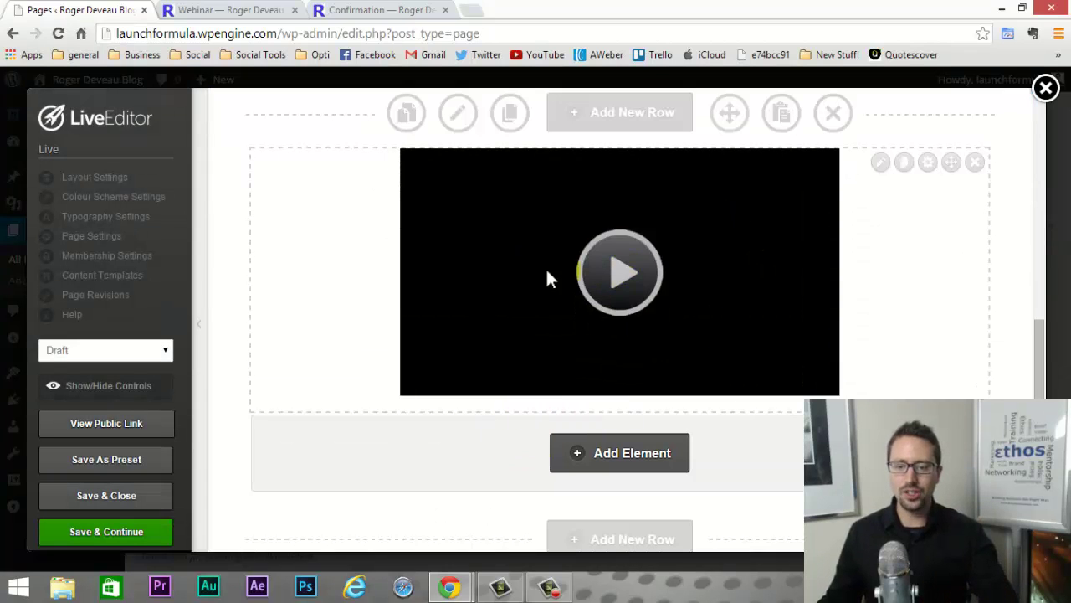
{"action": "scroll", "coordinate": [663, 311], "scroll_direction": "up", "scroll_amount": 3}
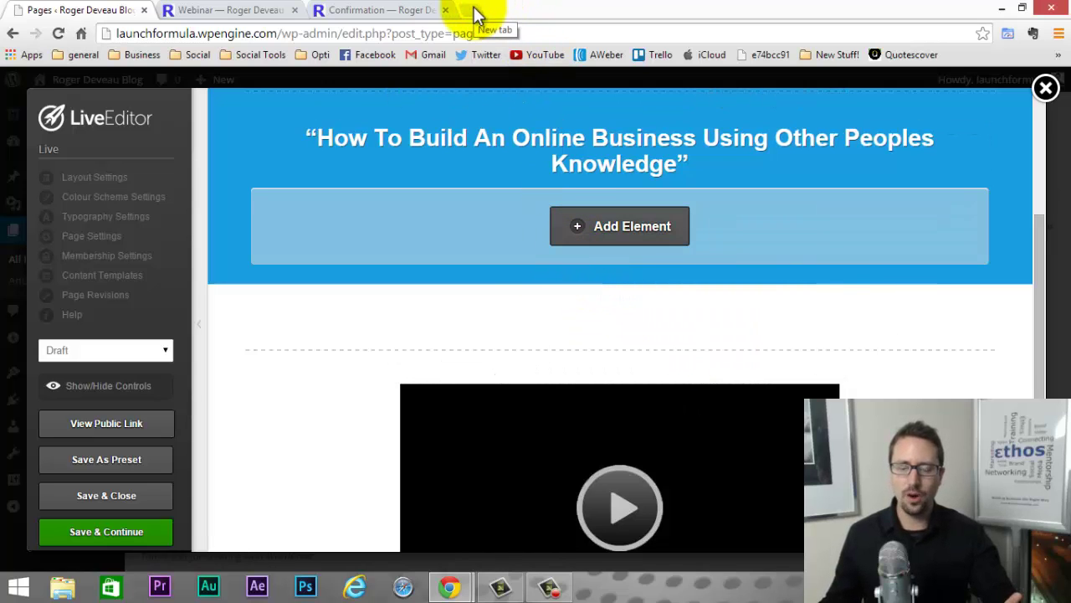
{"action": "mouse_move", "coordinate": [450, 588]}
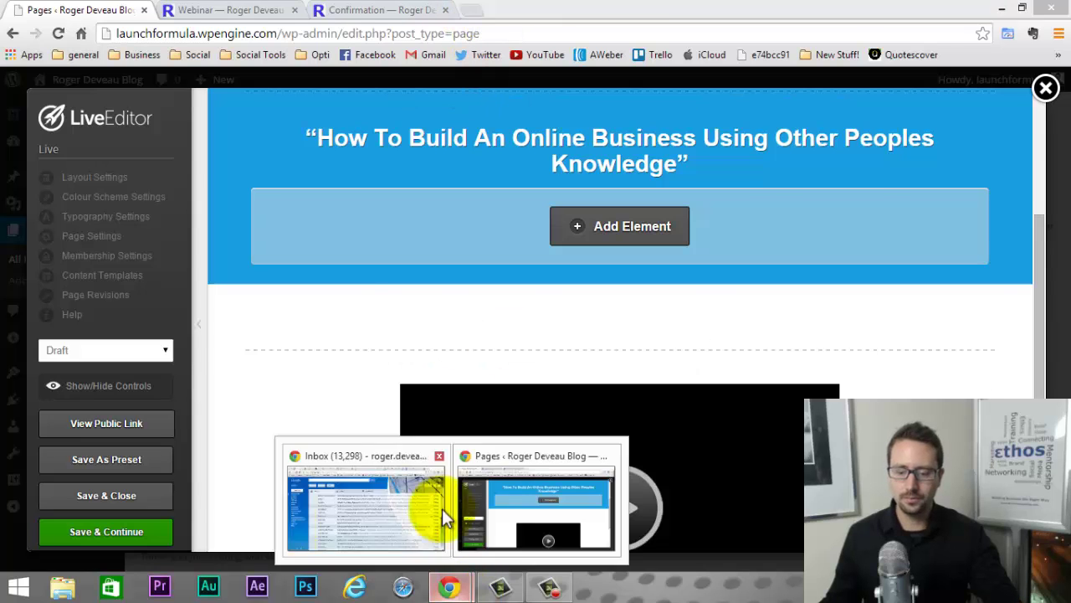
{"action": "left_click", "coordinate": [443, 510]}
{"action": "left_click", "coordinate": [810, 12]}
{"action": "left_click", "coordinate": [937, 11]}
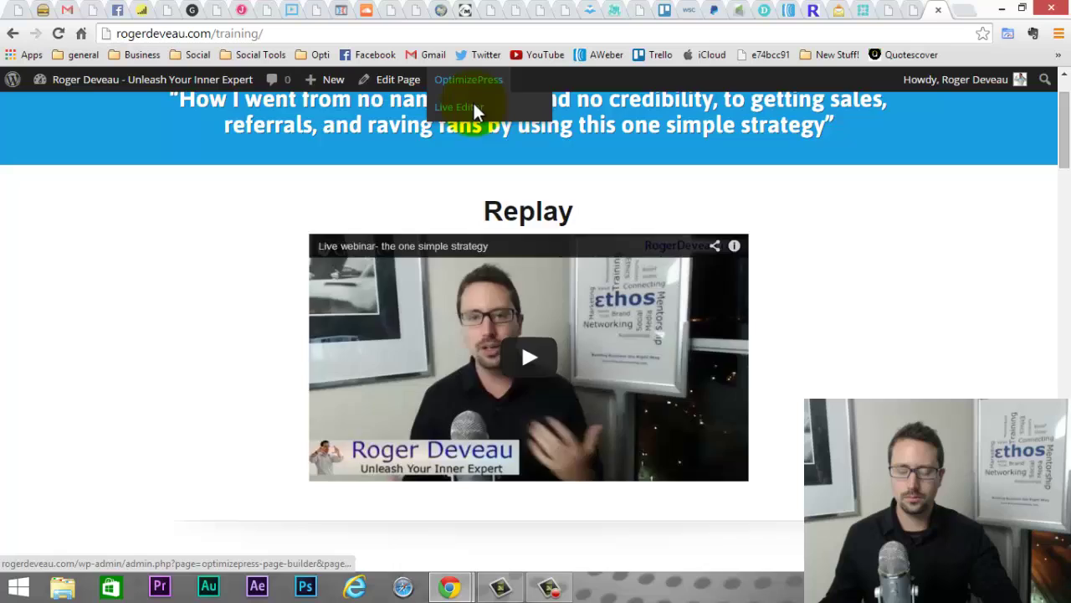
{"action": "left_click", "coordinate": [459, 107]}
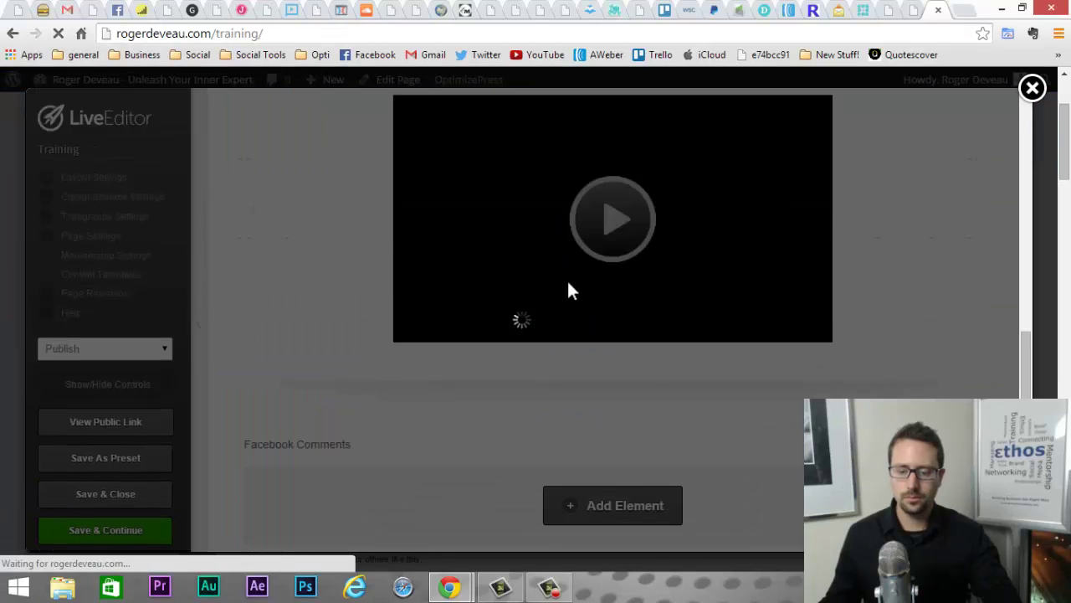
{"action": "left_click", "coordinate": [564, 267]}
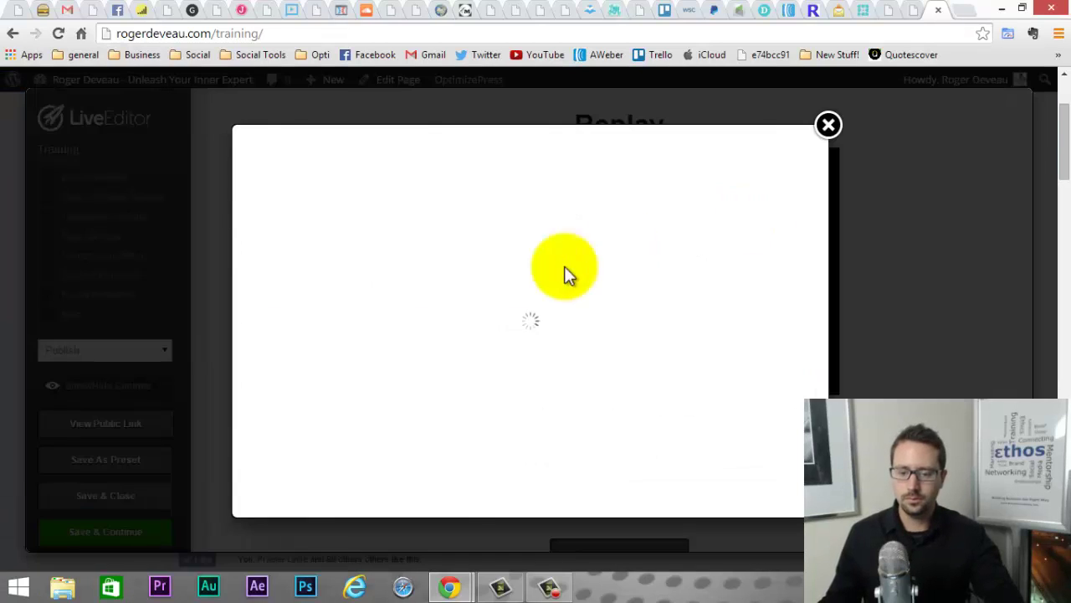
{"action": "left_click", "coordinate": [850, 128]}
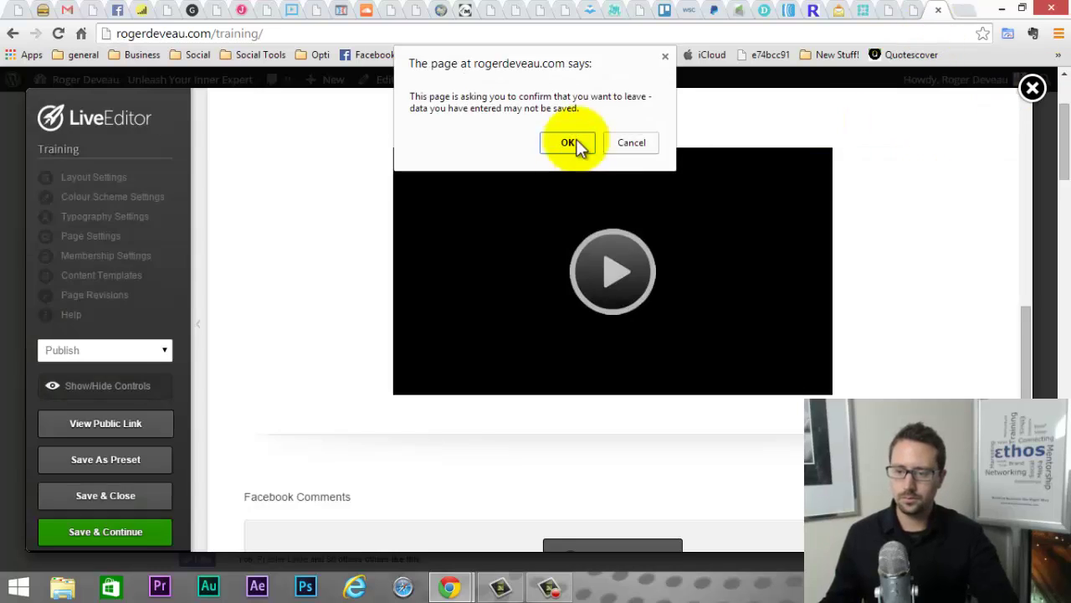
{"action": "left_click", "coordinate": [569, 142]}
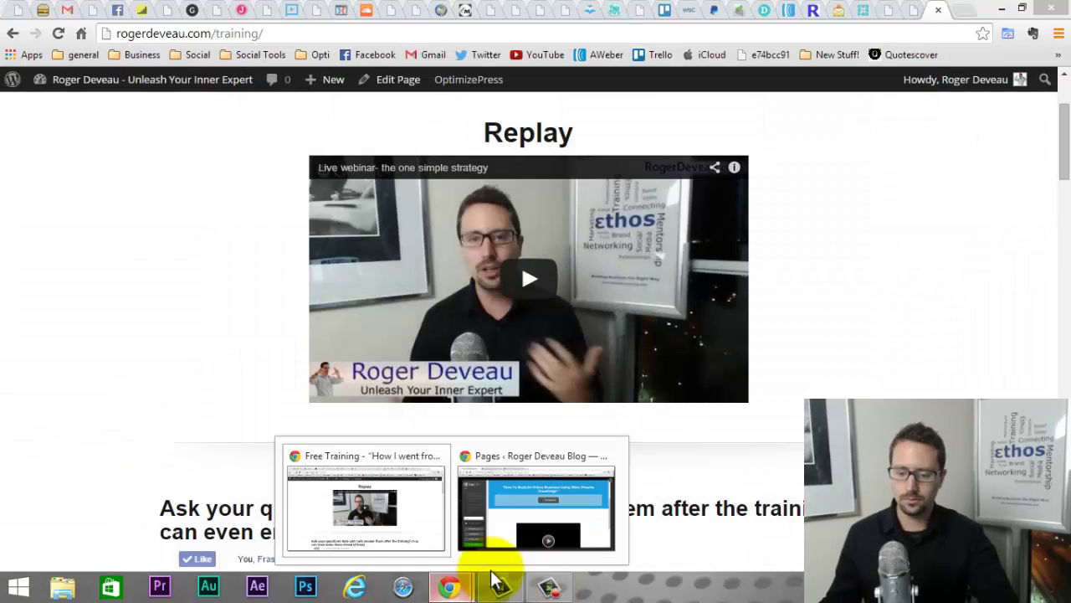
{"action": "left_click", "coordinate": [539, 485]}
{"action": "scroll", "coordinate": [846, 318], "scroll_direction": "down", "scroll_amount": 1}
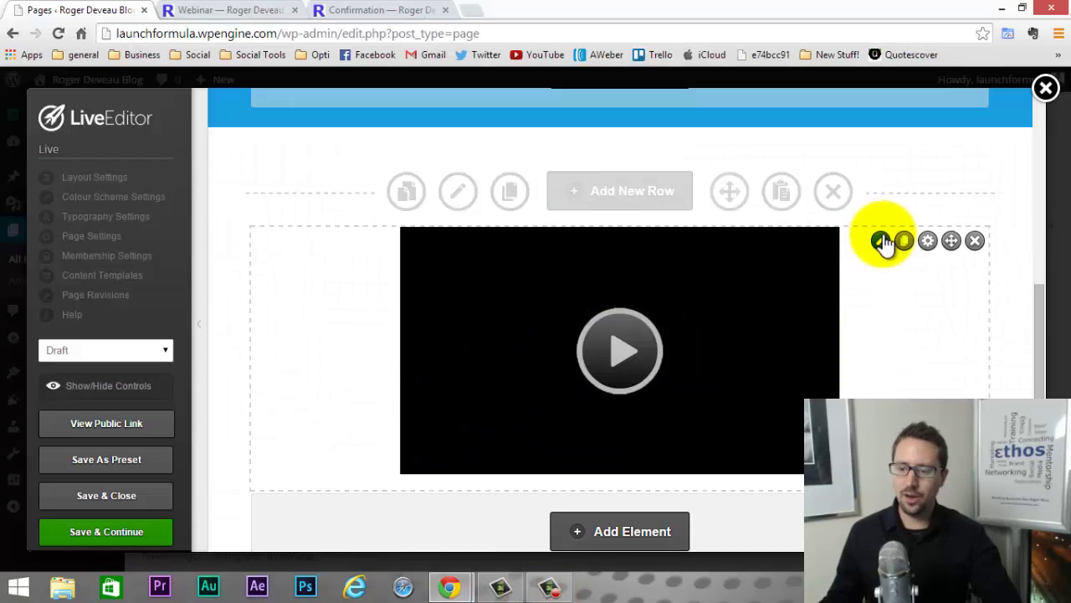
Reopen the video element's settings and try the URL and YouTube source types.
{"action": "left_click", "coordinate": [882, 241]}
{"action": "scroll", "coordinate": [443, 354], "scroll_direction": "down", "scroll_amount": 1}
{"action": "left_click", "coordinate": [301, 282]}
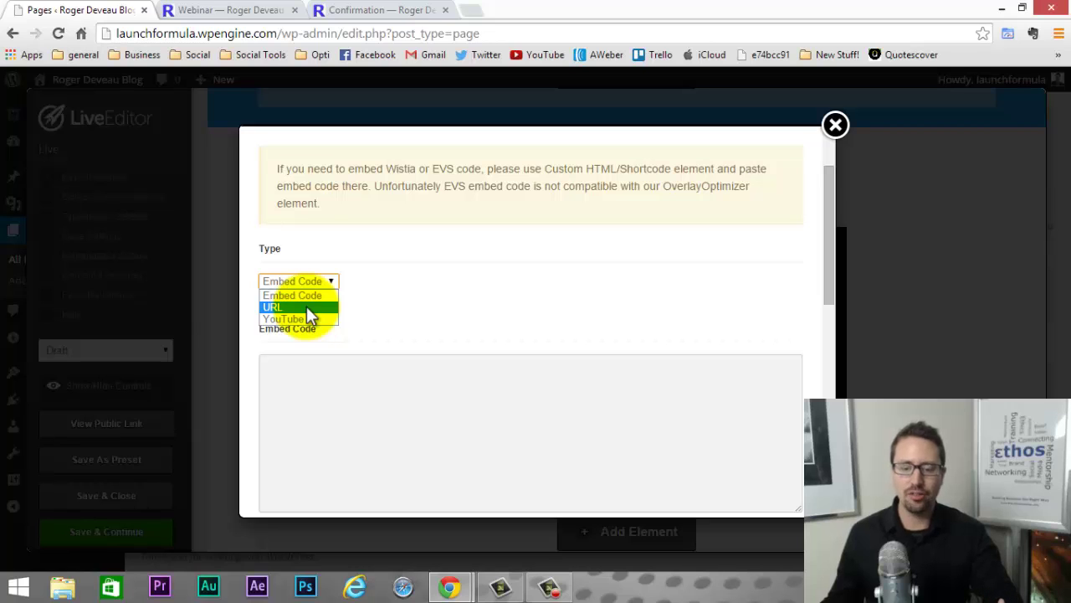
{"action": "left_click", "coordinate": [306, 307]}
{"action": "left_click", "coordinate": [295, 362]}
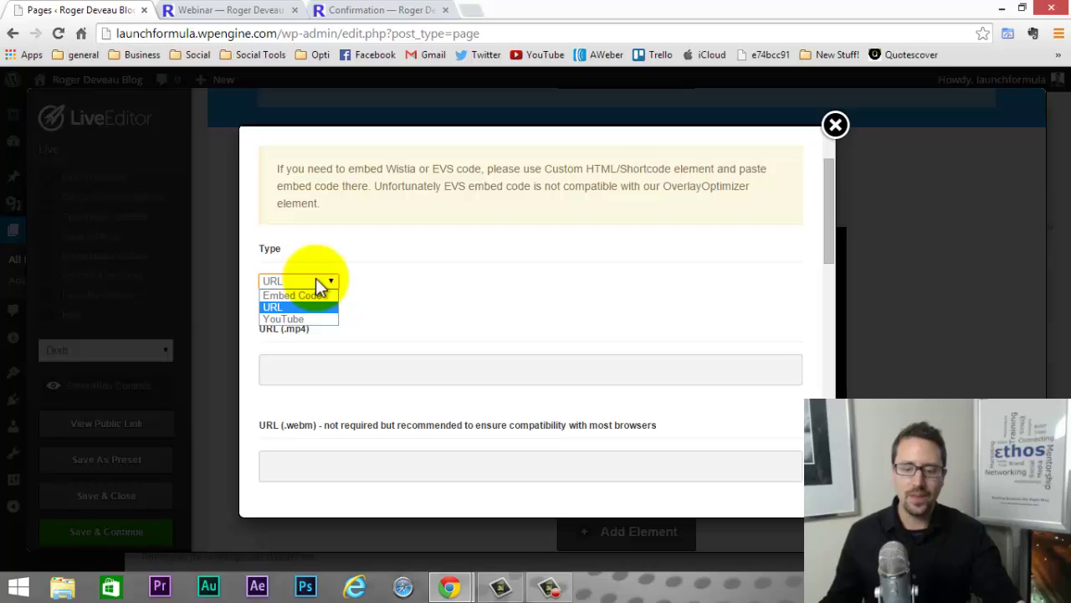
{"action": "left_click", "coordinate": [292, 319]}
{"action": "left_click", "coordinate": [354, 375]}
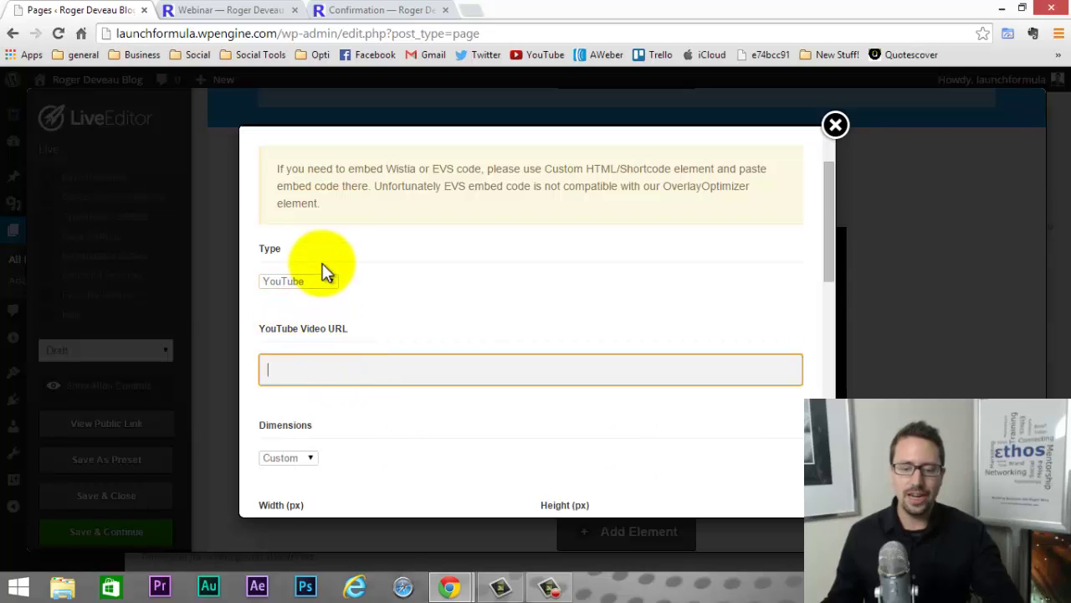
Switch the source back to Embed Code, paste the YouTube iframe code, and insert it.
{"action": "left_click", "coordinate": [322, 282]}
{"action": "left_click", "coordinate": [312, 297]}
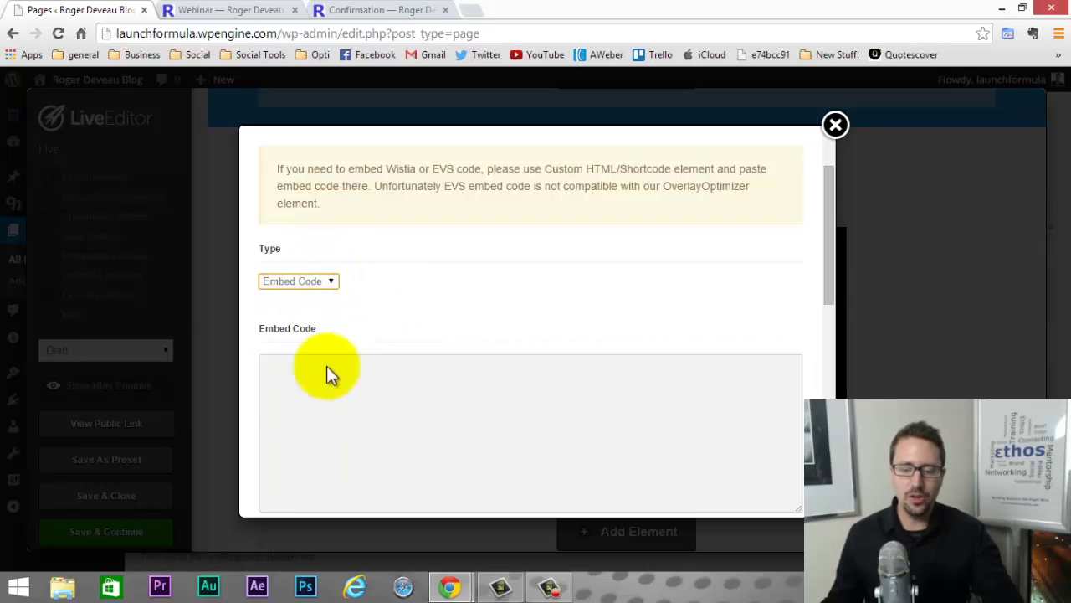
{"action": "left_click", "coordinate": [292, 381]}
{"action": "type", "text": "<iframe width=\"560\" height=\"315\" src=\"http://www.youtube.com/embed/QCaK_N36f4k\" frameborder=\"0\" allowfullscreen=\"\"></iframe>"}
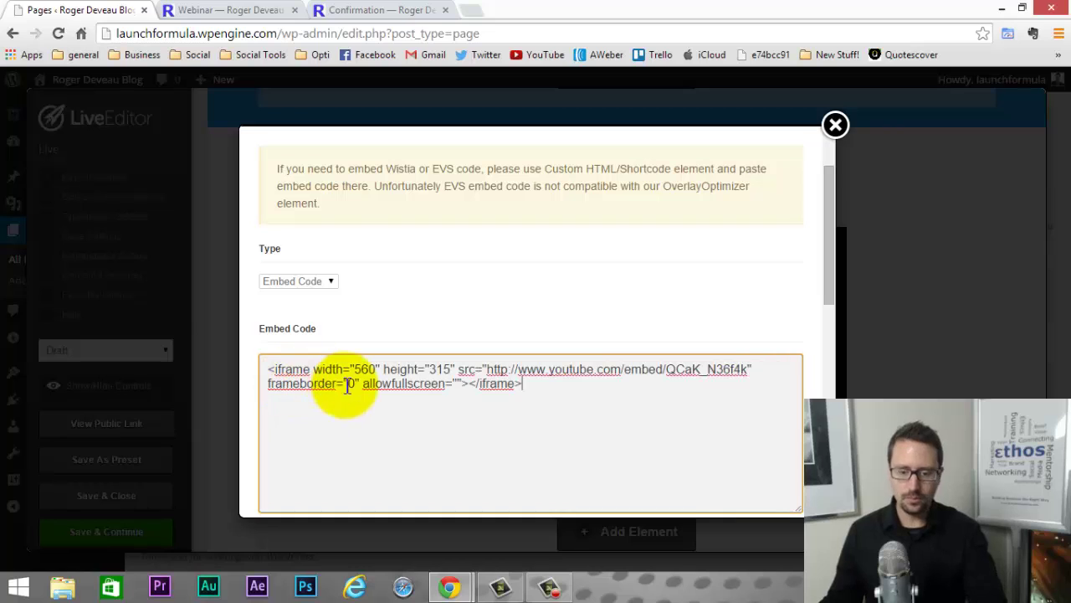
{"action": "scroll", "coordinate": [551, 395], "scroll_direction": "down", "scroll_amount": 8}
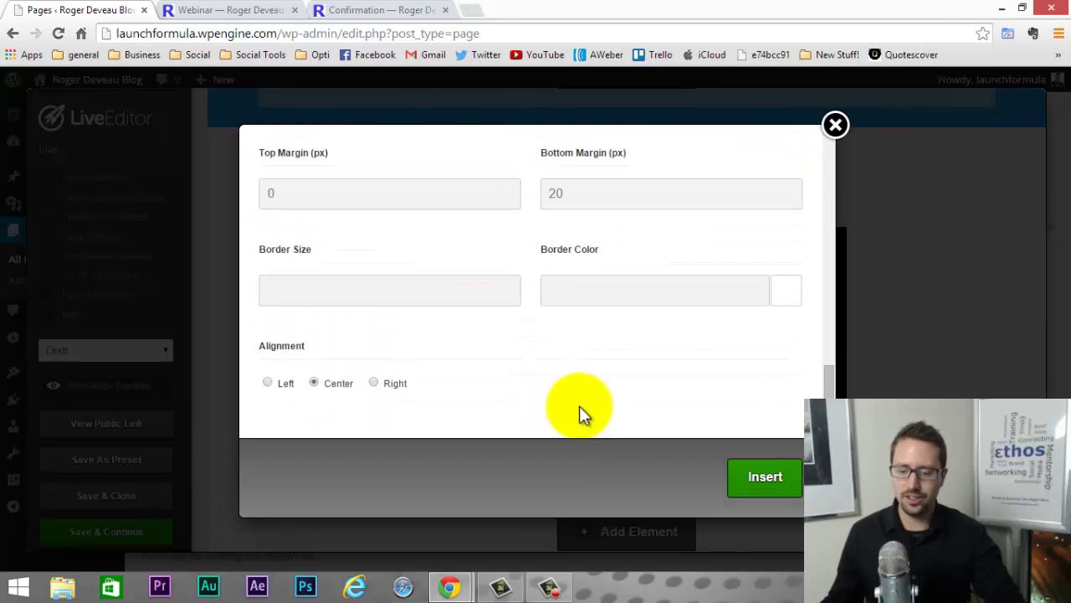
{"action": "left_click", "coordinate": [745, 470]}
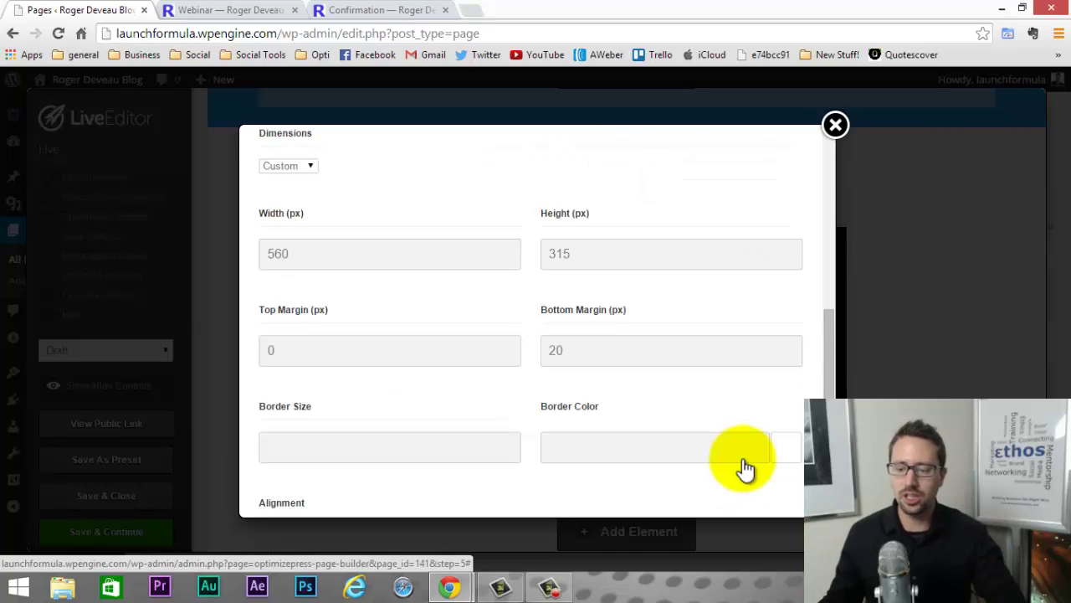
{"action": "left_click", "coordinate": [775, 477]}
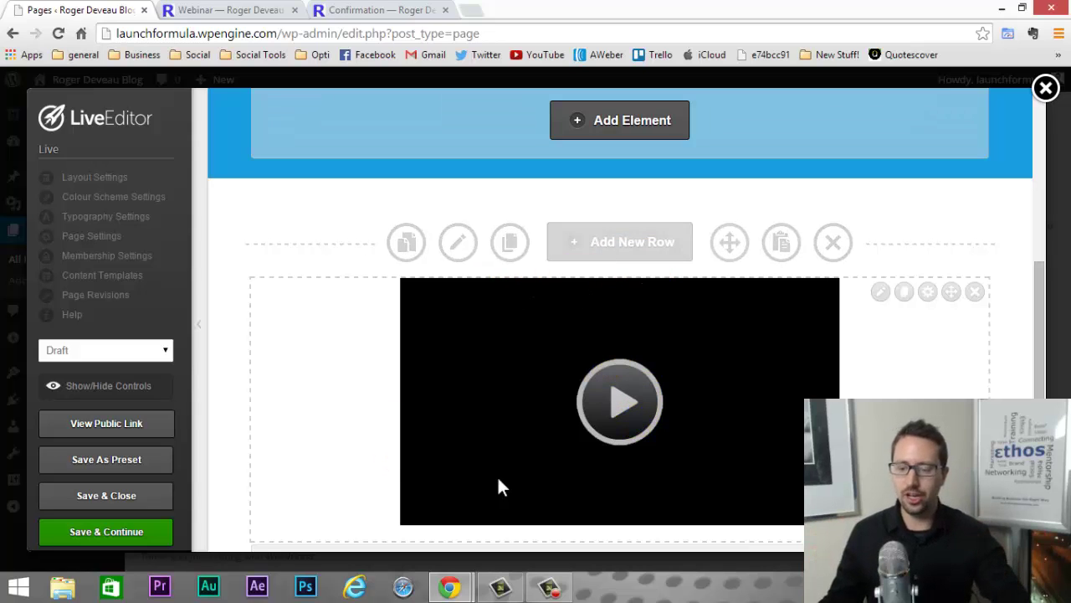
Preview the page without editing controls, restore them, and scroll to the Add Element below the video.
{"action": "scroll", "coordinate": [699, 355], "scroll_direction": "down", "scroll_amount": 2}
{"action": "scroll", "coordinate": [701, 359], "scroll_direction": "up", "scroll_amount": 4}
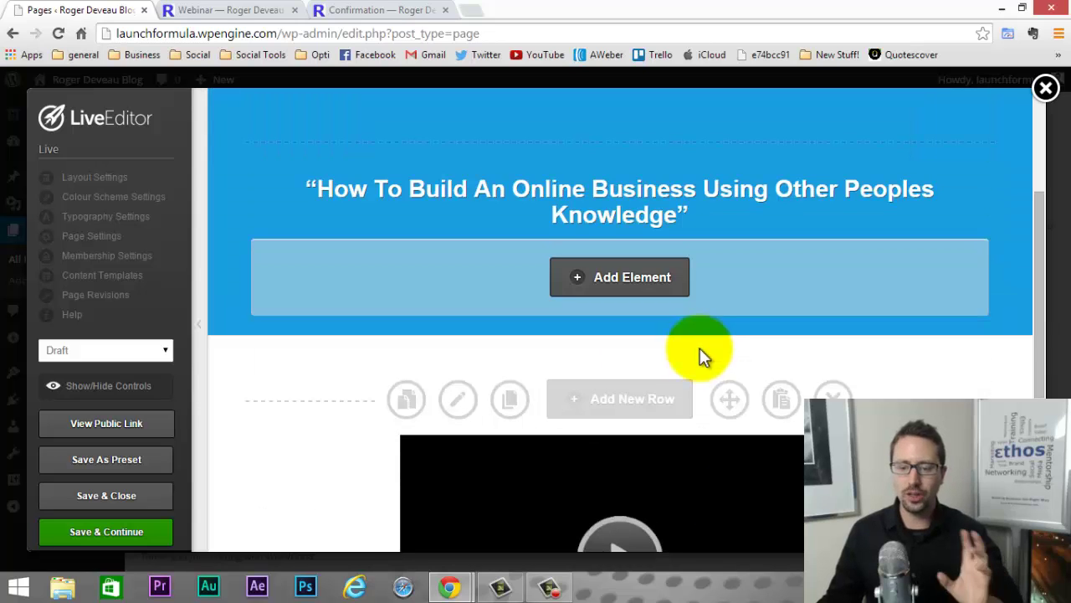
{"action": "scroll", "coordinate": [604, 383], "scroll_direction": "down", "scroll_amount": 4}
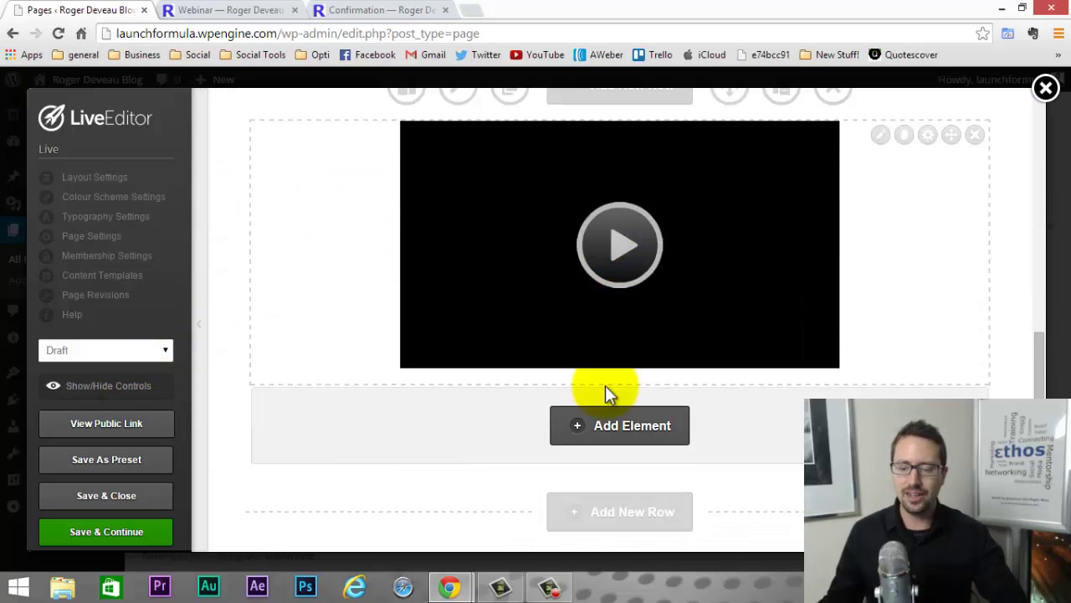
{"action": "scroll", "coordinate": [472, 280], "scroll_direction": "up", "scroll_amount": 4}
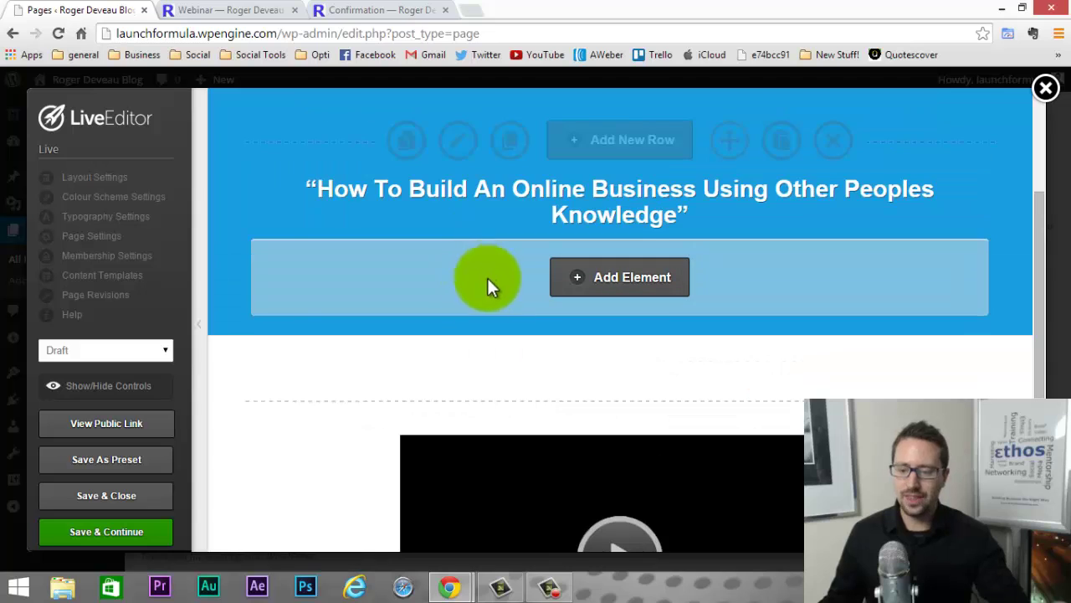
{"action": "left_click", "coordinate": [126, 386]}
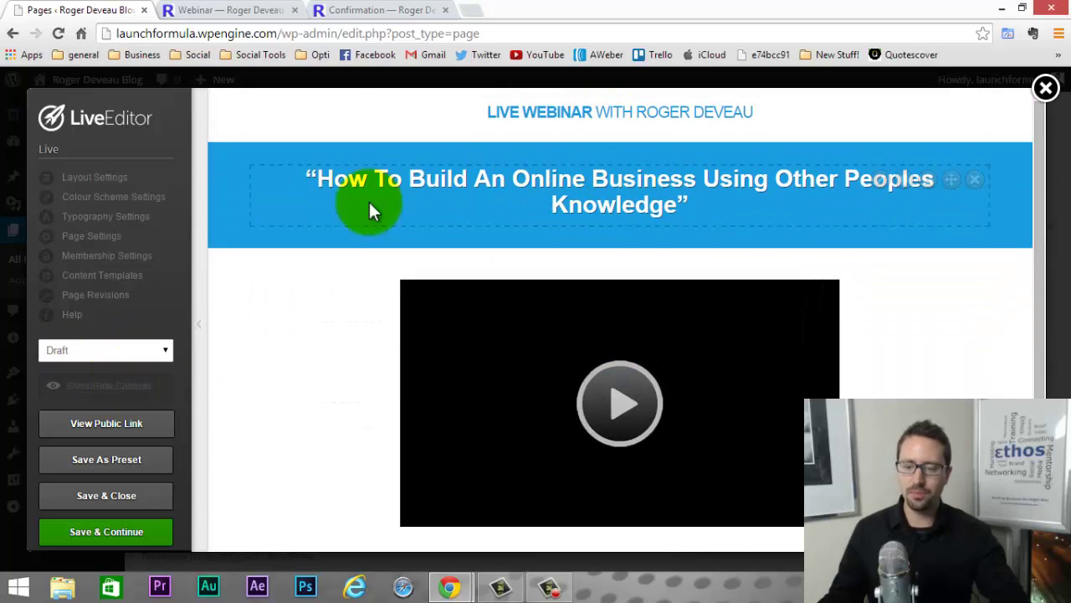
{"action": "left_click", "coordinate": [134, 390]}
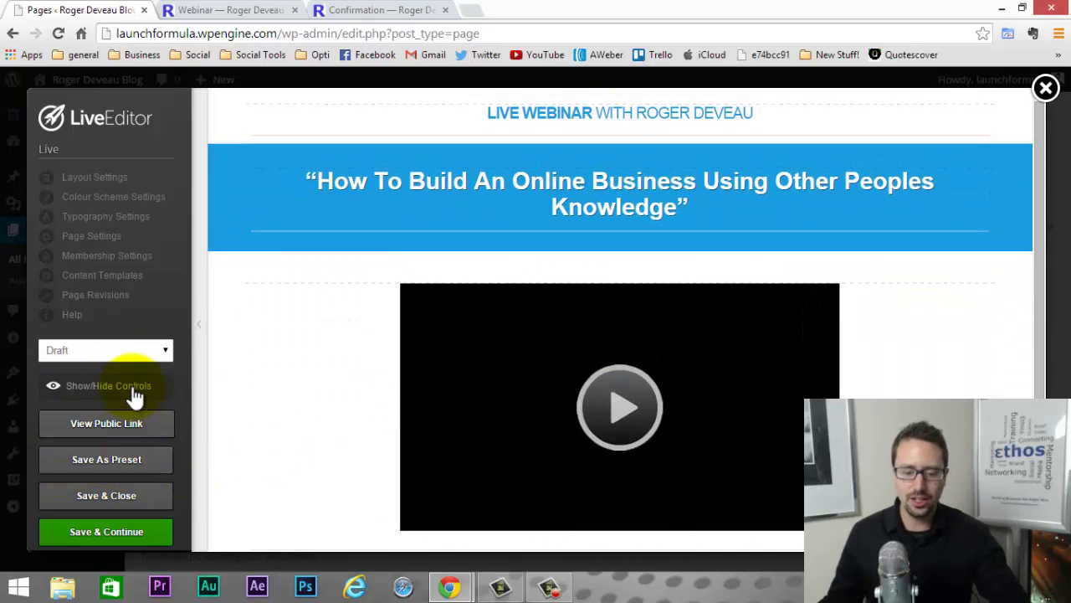
{"action": "scroll", "coordinate": [601, 418], "scroll_direction": "down", "scroll_amount": 1}
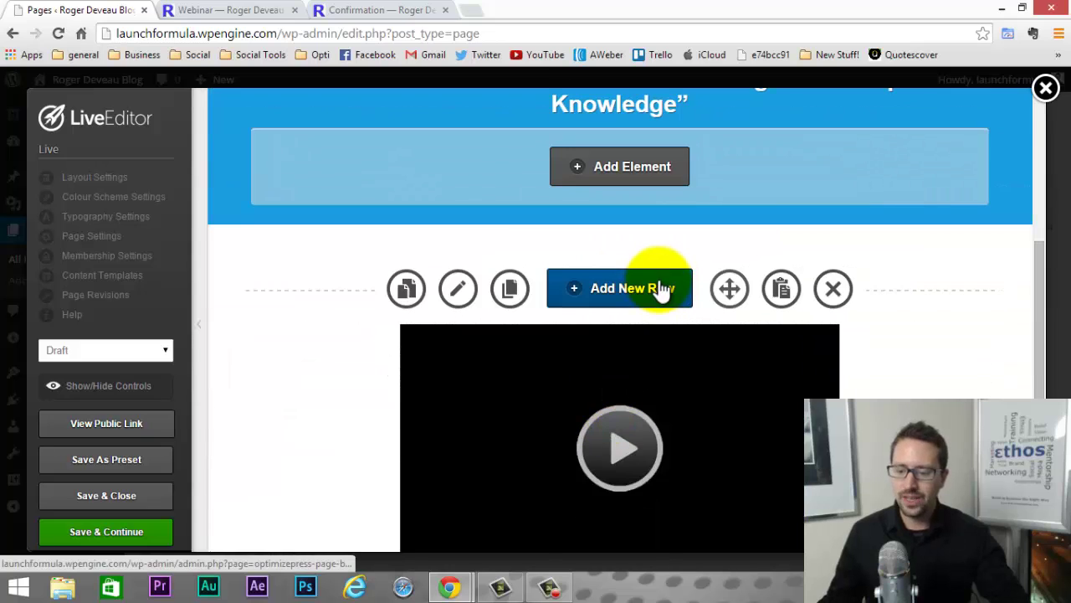
{"action": "scroll", "coordinate": [657, 280], "scroll_direction": "down", "scroll_amount": 1}
{"action": "scroll", "coordinate": [631, 305], "scroll_direction": "down", "scroll_amount": 1}
Search 'headline' below the video and choose the Standard Headline style.
{"action": "left_click", "coordinate": [636, 473]}
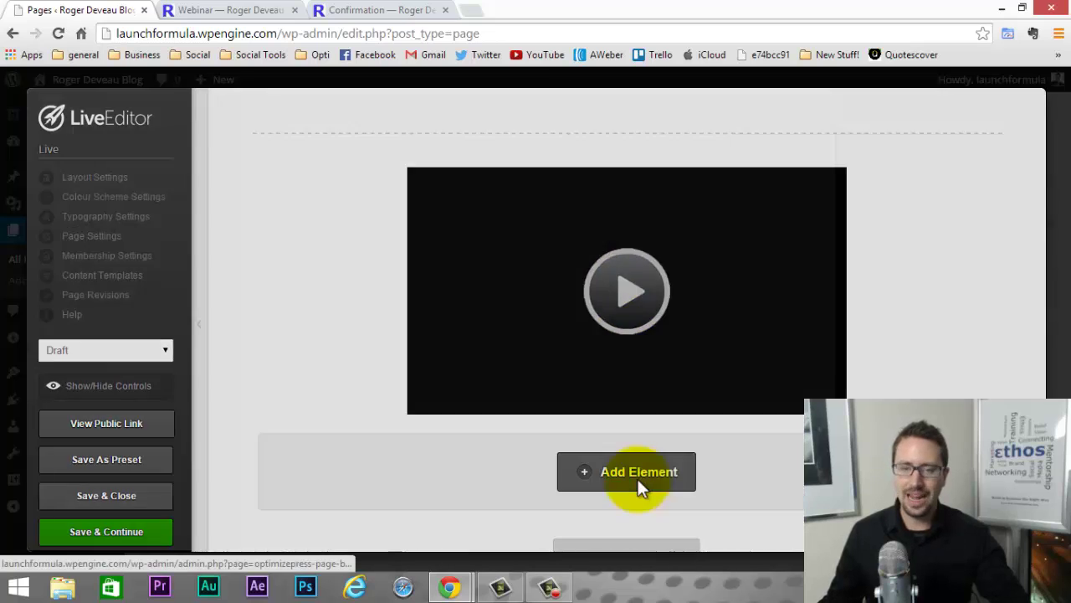
{"action": "left_click_drag", "start_coordinate": [352, 242], "coordinate": [258, 235]}
{"action": "type", "text": "h"}
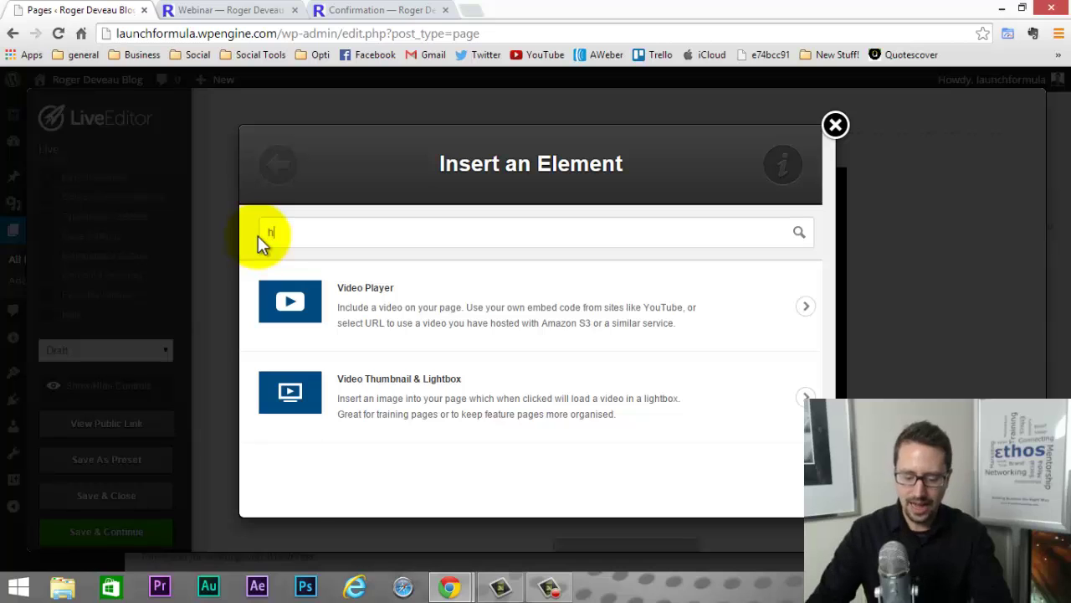
{"action": "type", "text": "eadline"}
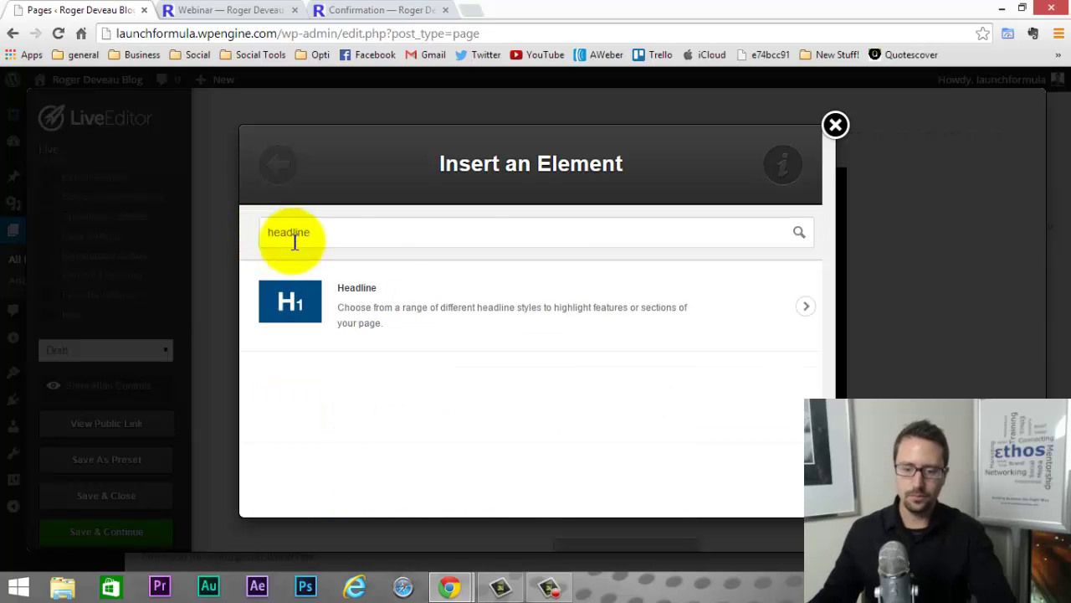
{"action": "left_click", "coordinate": [416, 305]}
{"action": "left_click", "coordinate": [384, 264]}
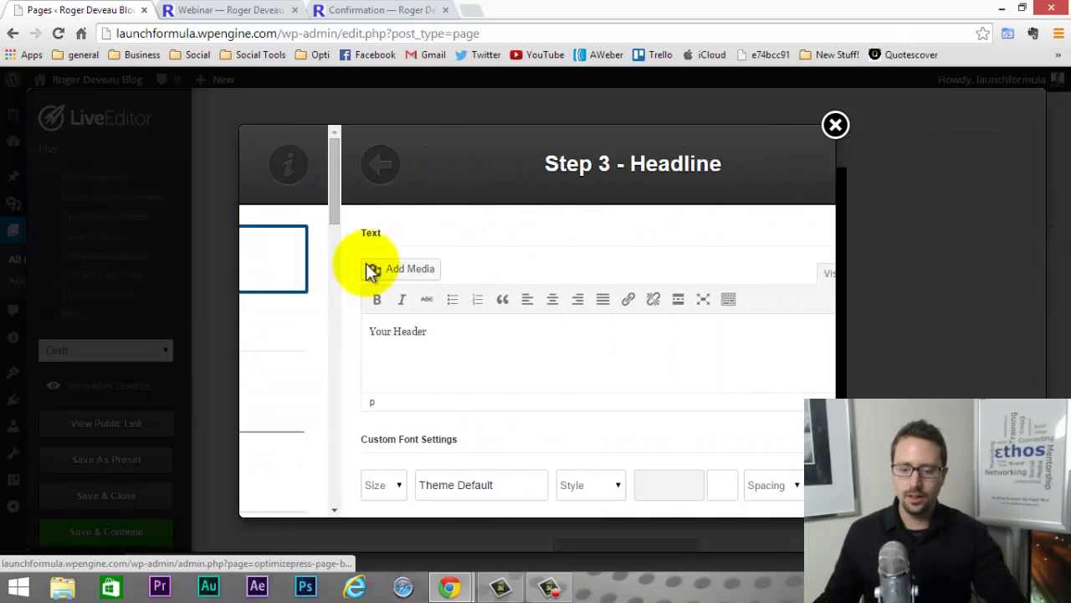
Set the headline text to 'Goes live Dec 25th at 7:00pm EST', insert it, and move it above the video.
{"action": "left_click_drag", "start_coordinate": [346, 334], "coordinate": [220, 333]}
{"action": "type", "text": "Goes live Dec"}
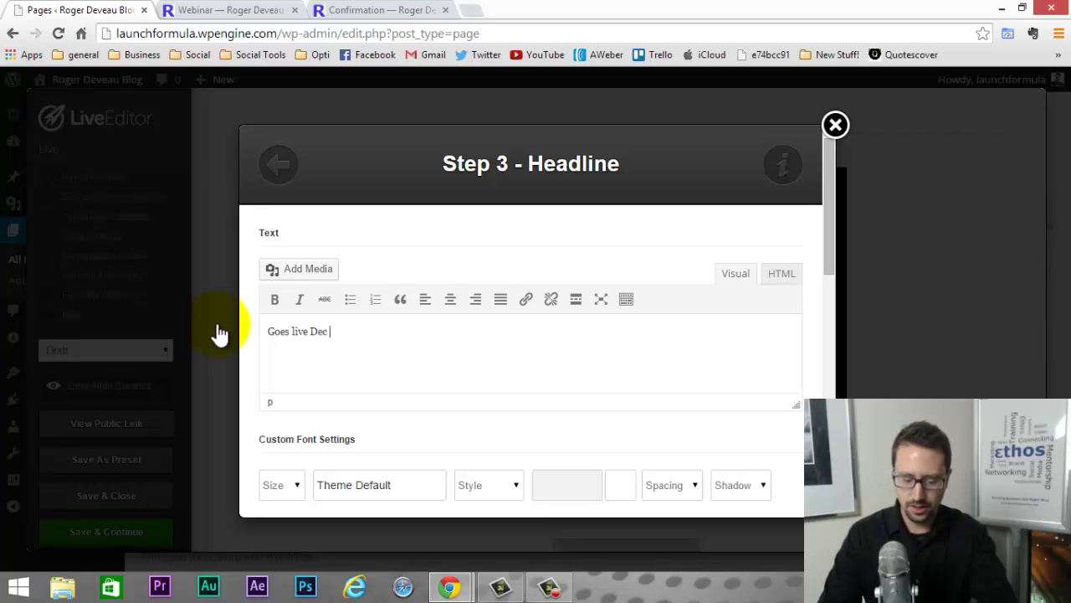
{"action": "type", "text": "25th"}
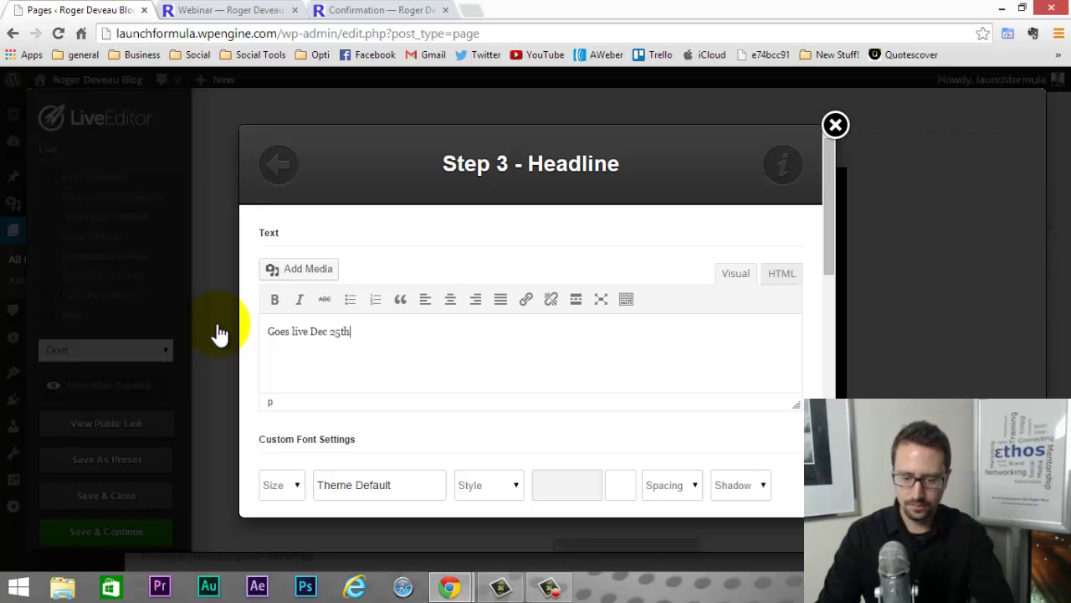
{"action": "type", "text": " at "}
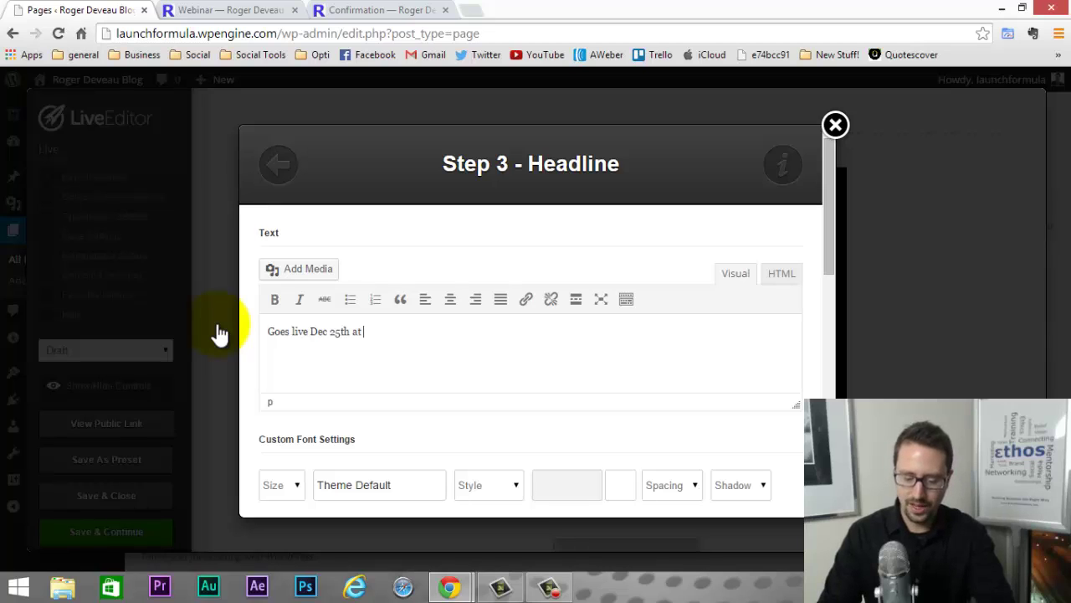
{"action": "type", "text": "7:00"}
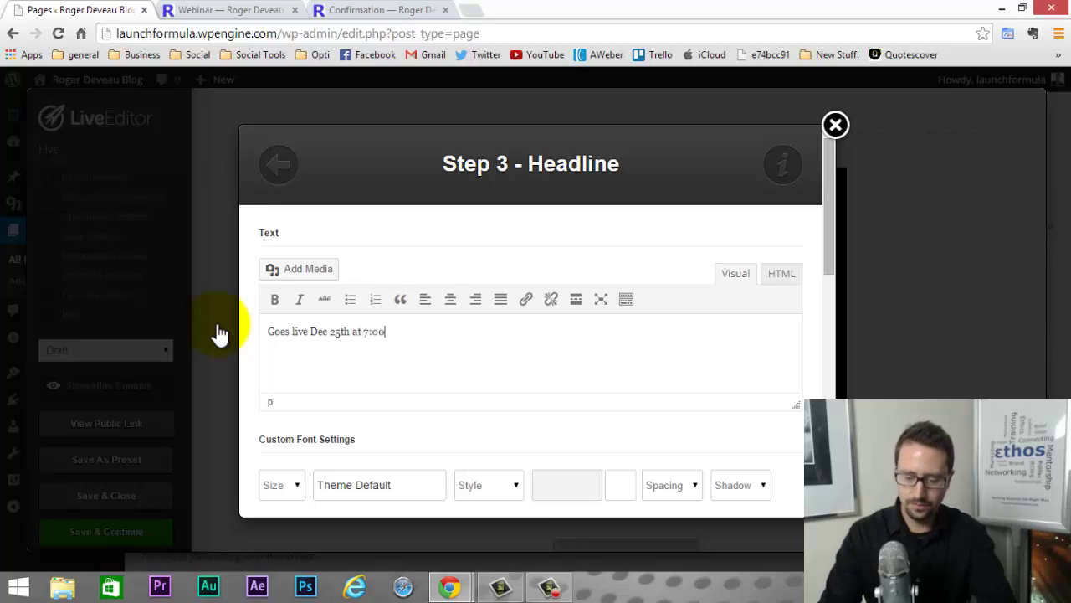
{"action": "type", "text": "pm EST"}
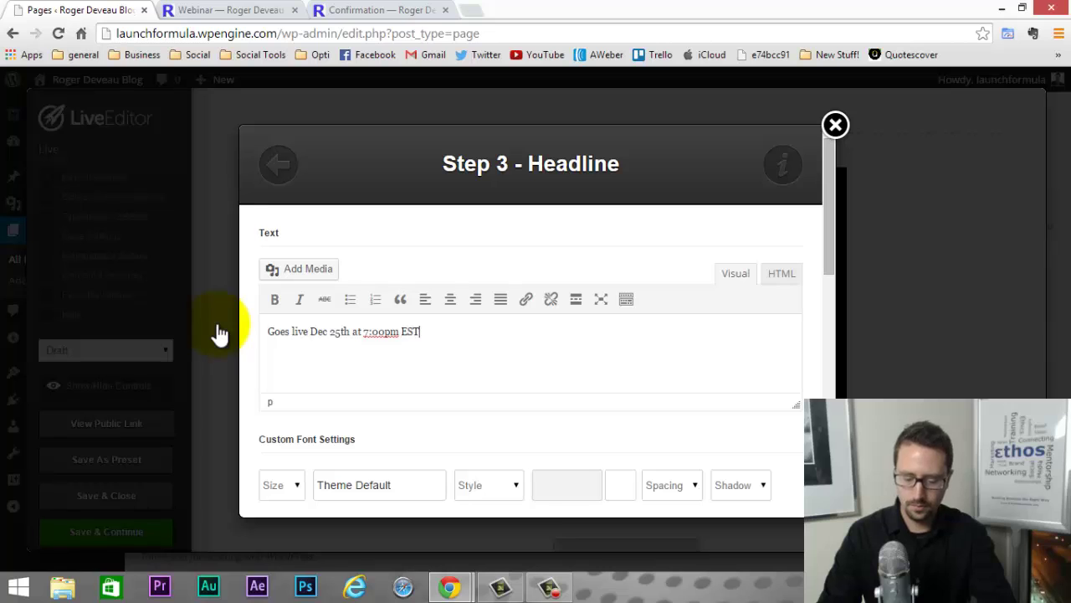
{"action": "scroll", "coordinate": [619, 371], "scroll_direction": "down", "scroll_amount": 5}
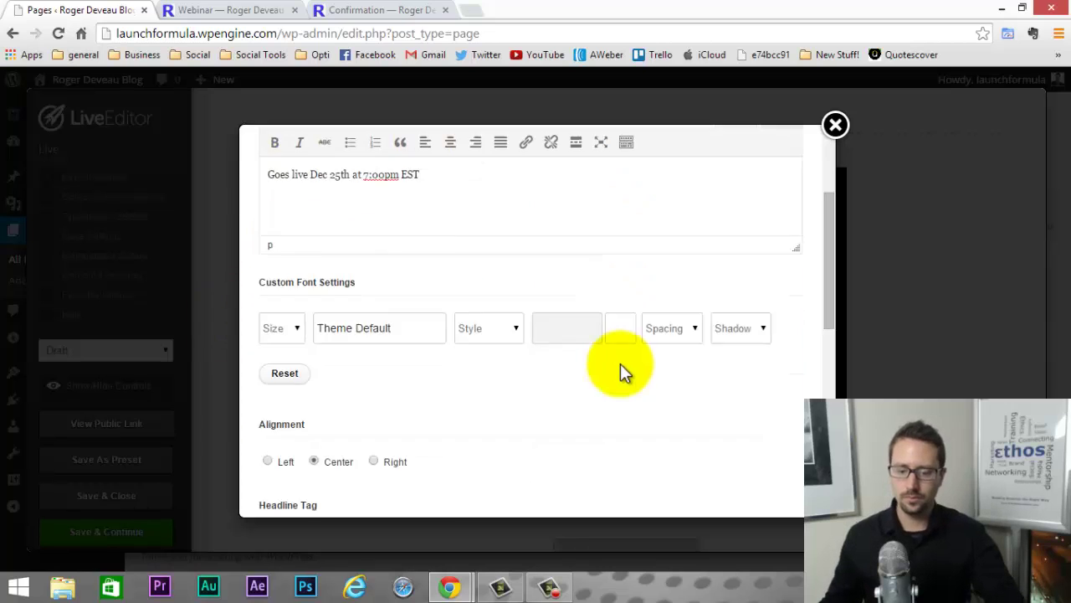
{"action": "scroll", "coordinate": [653, 452], "scroll_direction": "down", "scroll_amount": 3}
{"action": "left_click", "coordinate": [764, 475]}
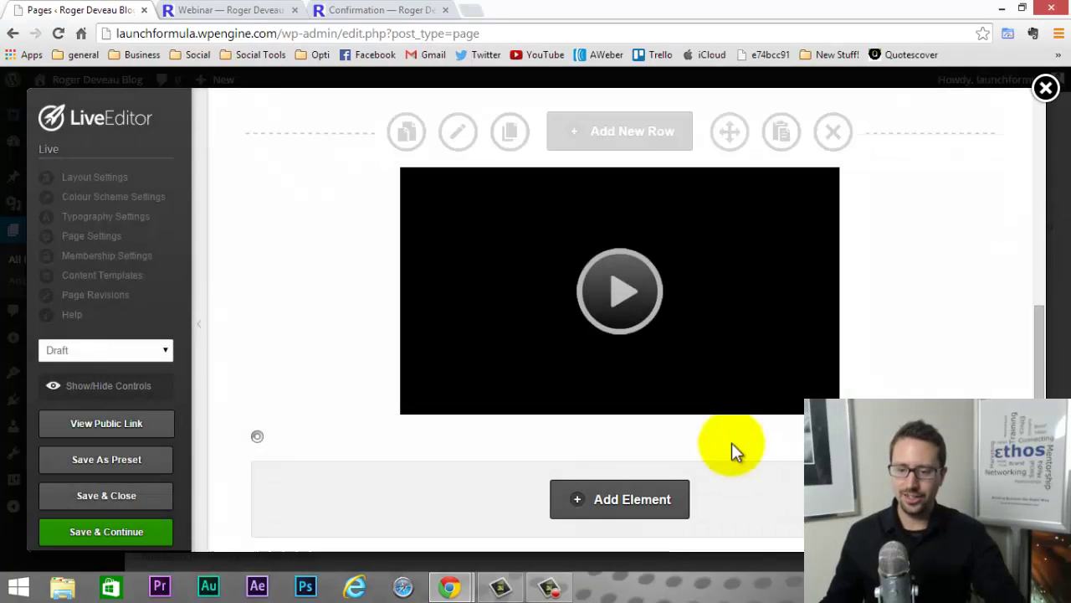
{"action": "left_click_drag", "start_coordinate": [904, 445], "coordinate": [868, 265]}
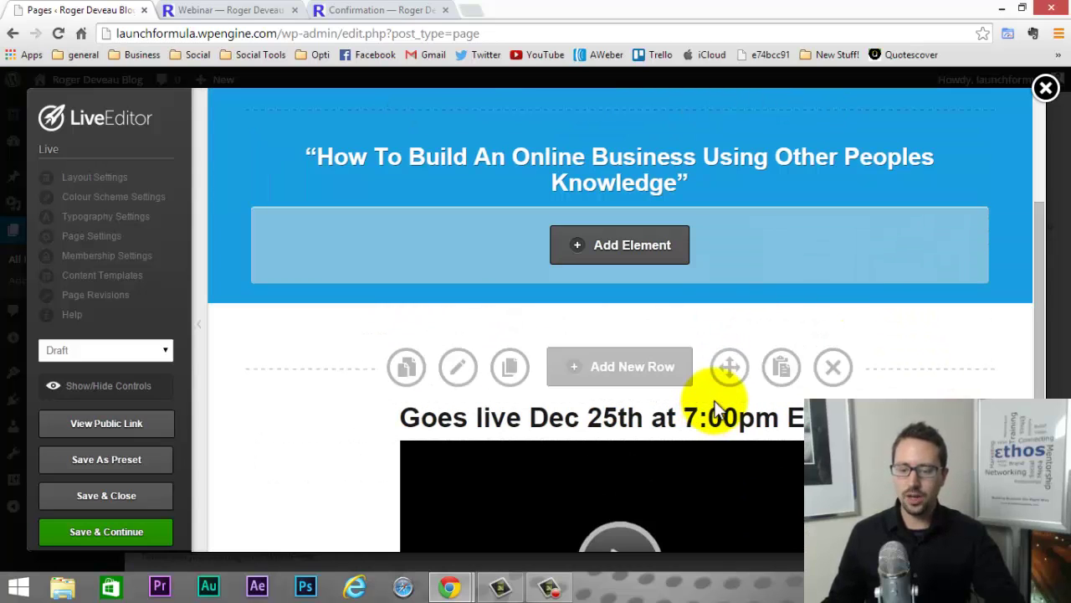
Search 'com' for a new element, pick Facebook Comments, and choose the second comment style.
{"action": "scroll", "coordinate": [703, 400], "scroll_direction": "down", "scroll_amount": 4}
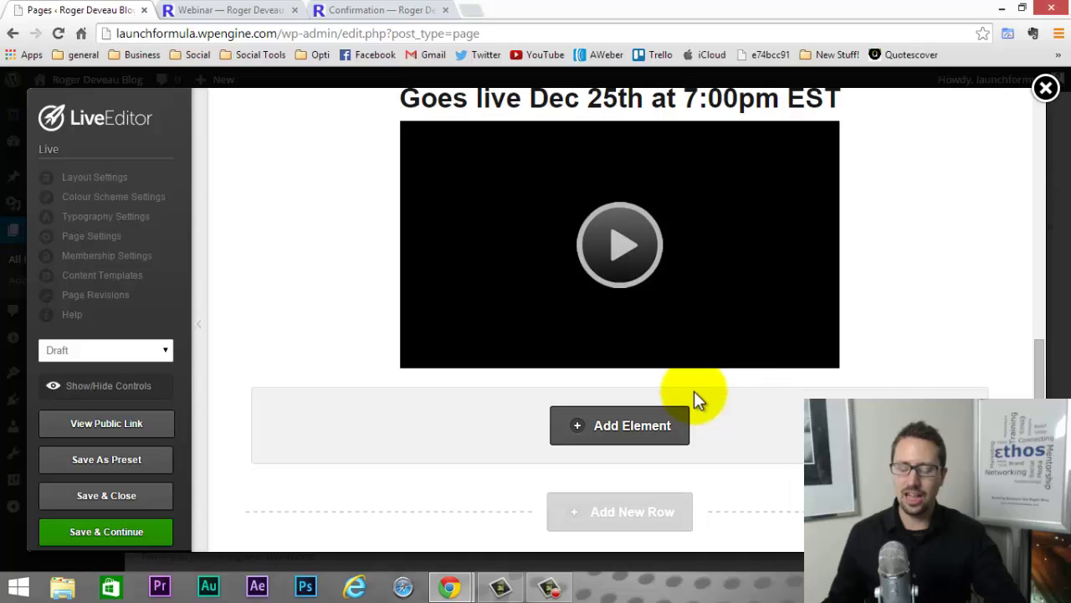
{"action": "left_click", "coordinate": [636, 435]}
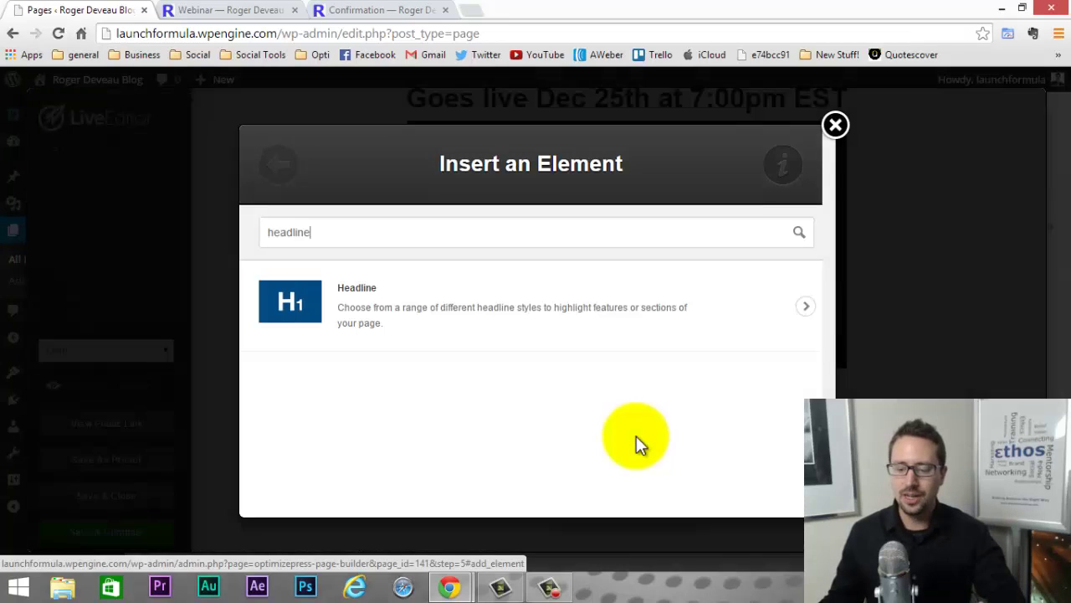
{"action": "left_click_drag", "start_coordinate": [310, 232], "coordinate": [249, 232]}
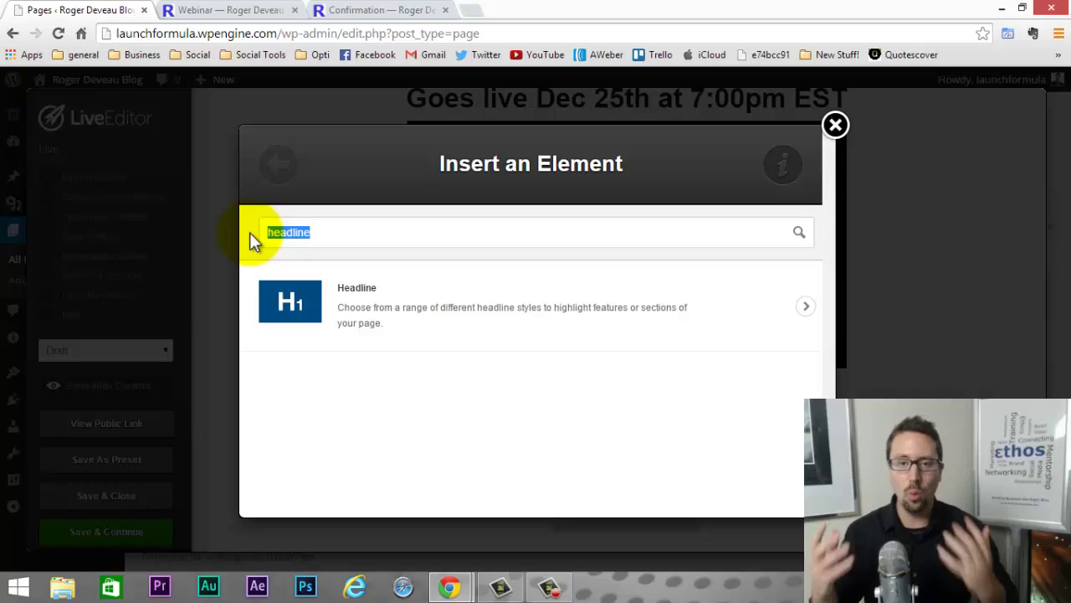
{"action": "type", "text": "com"}
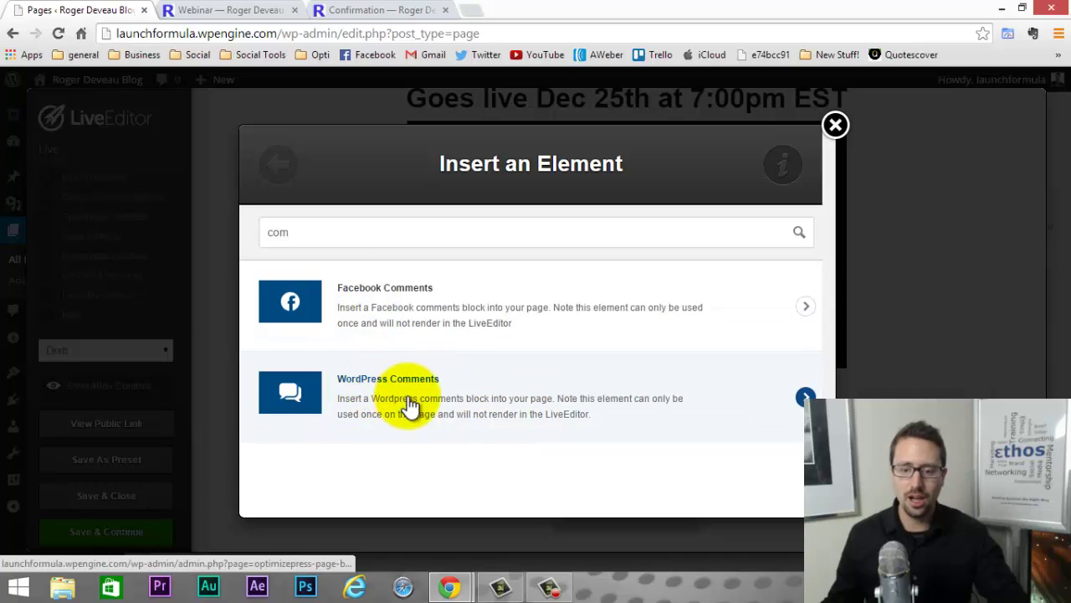
{"action": "left_click", "coordinate": [411, 296]}
{"action": "scroll", "coordinate": [508, 342], "scroll_direction": "down", "scroll_amount": 3}
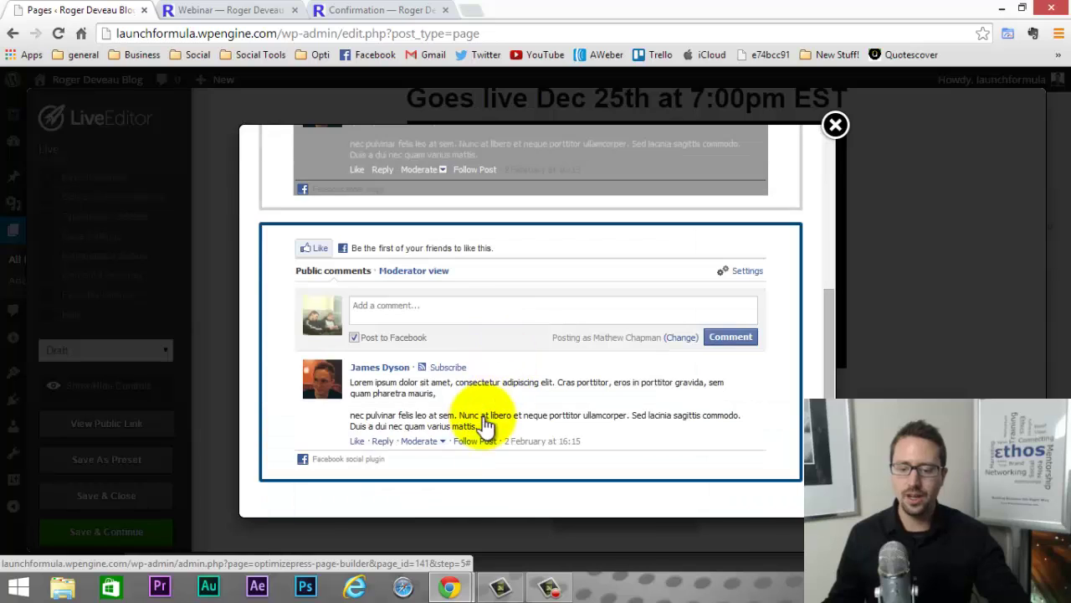
{"action": "scroll", "coordinate": [452, 327], "scroll_direction": "up", "scroll_amount": 2}
{"action": "scroll", "coordinate": [502, 410], "scroll_direction": "down", "scroll_amount": 2}
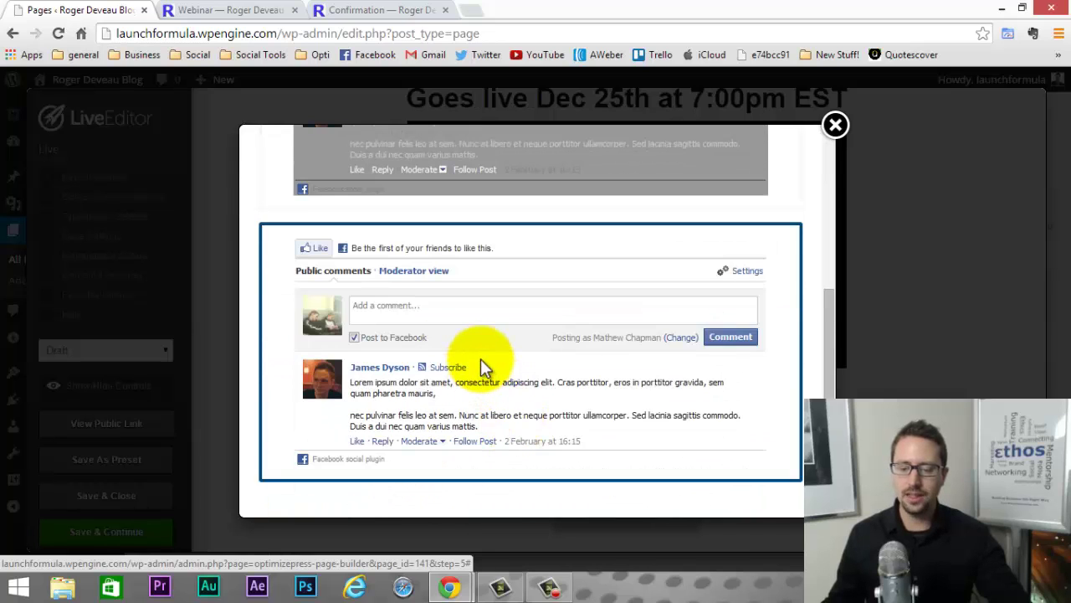
{"action": "left_click", "coordinate": [479, 362]}
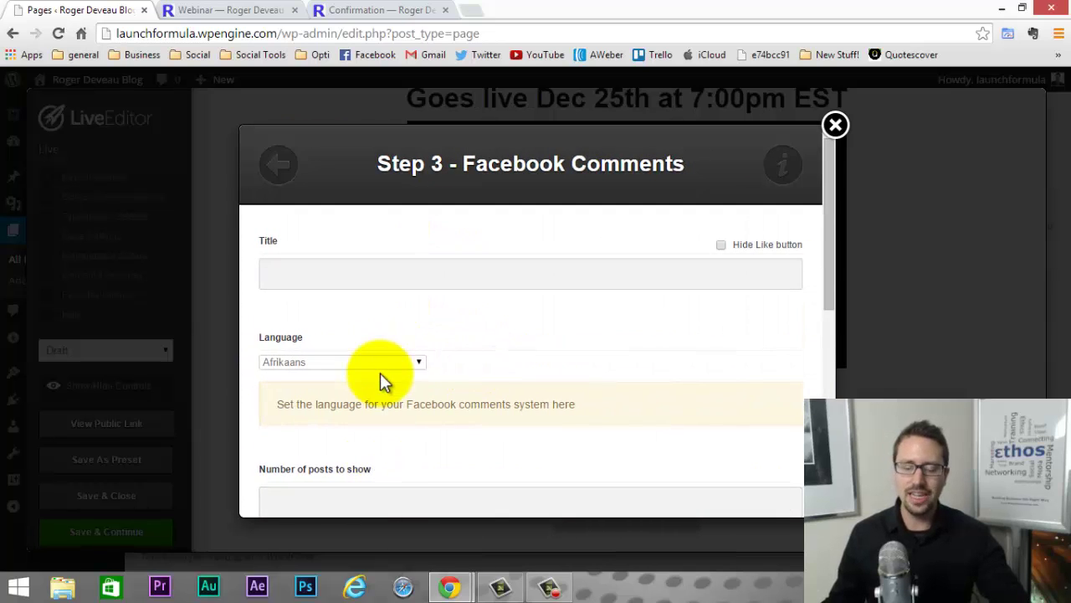
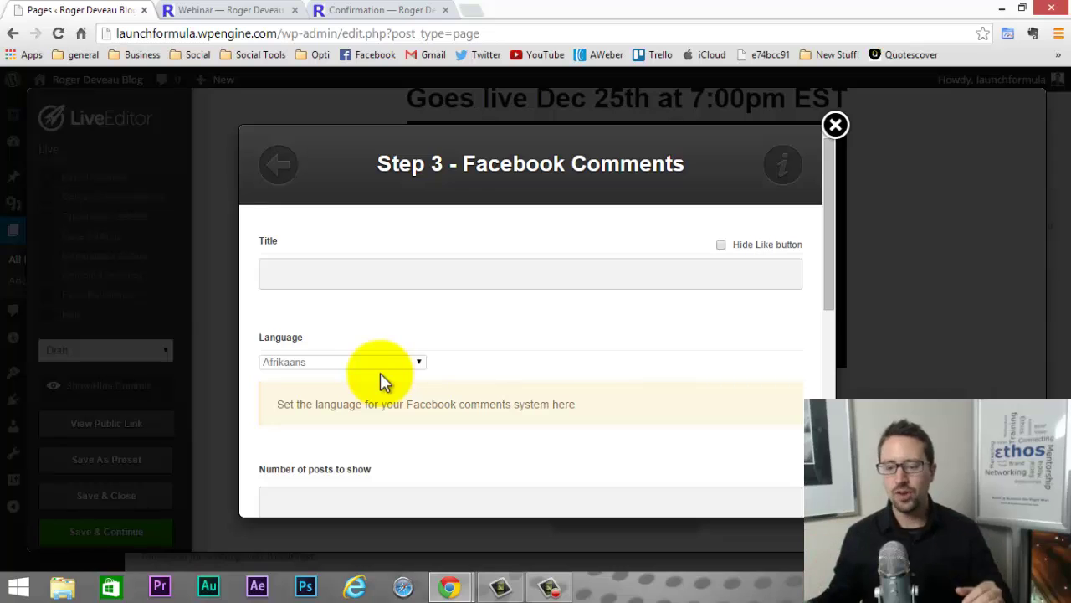
Title the Facebook comments 'Feel free to ask any questions you may have ahead of time!'.
{"action": "scroll", "coordinate": [419, 352], "scroll_direction": "down", "scroll_amount": 1}
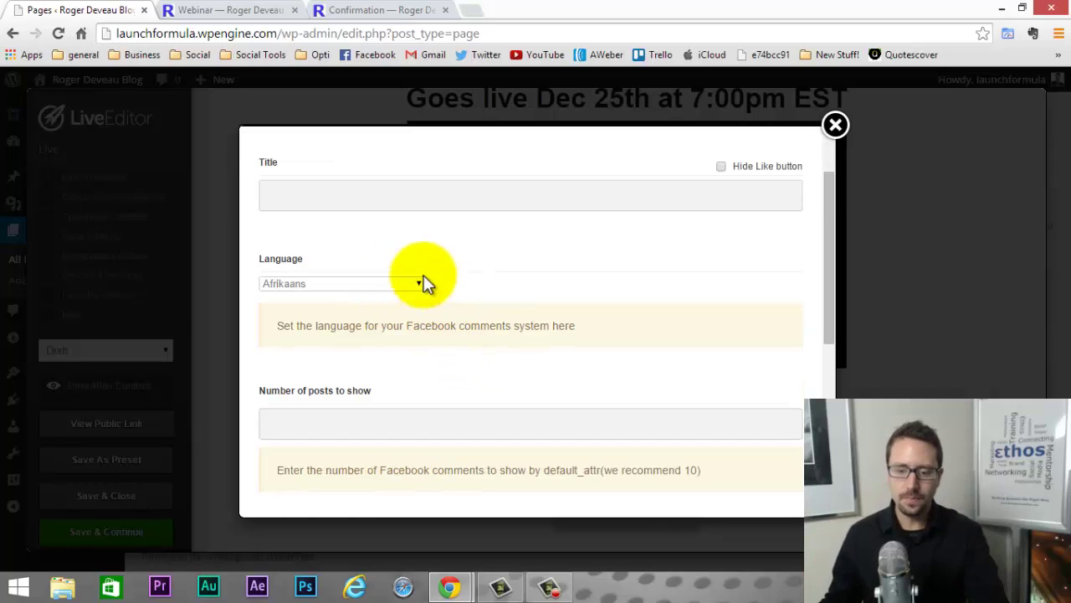
{"action": "left_click", "coordinate": [384, 198]}
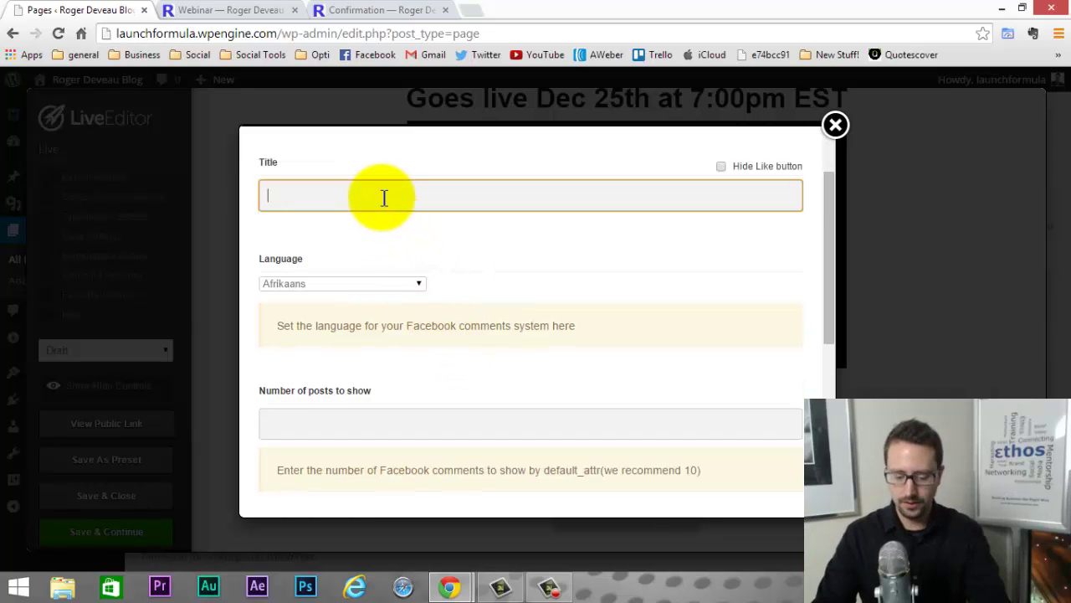
{"action": "type", "text": "Feel free to ask qu"}
{"action": "key", "text": "BackSpace"}
{"action": "key", "text": "BackSpace"}
{"action": "type", "text": "an"}
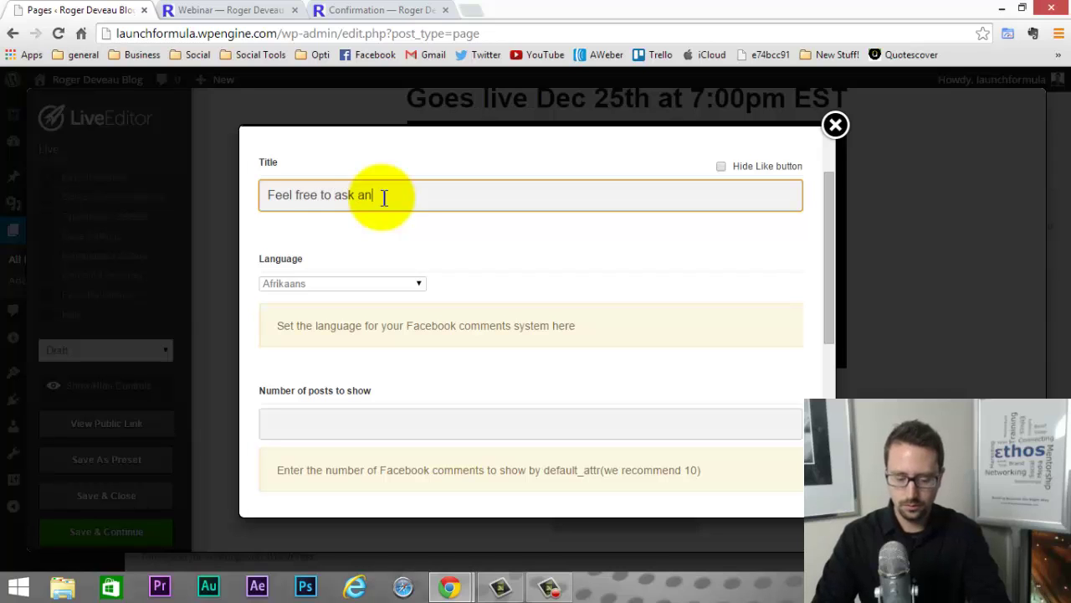
{"action": "type", "text": "y questions you may have ahead of time!"}
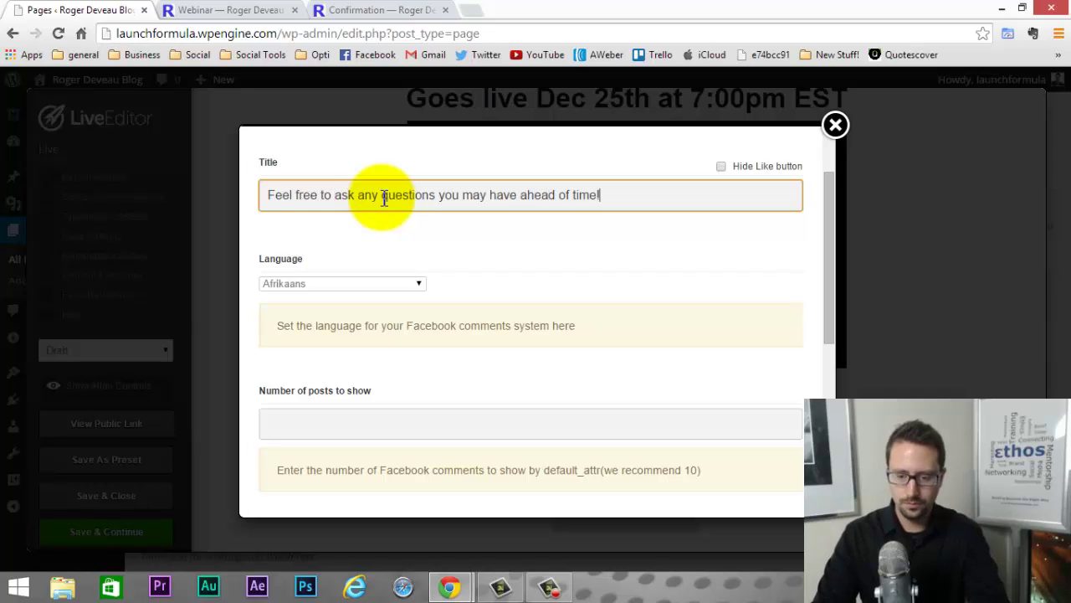
Set the comments language to English (UK) and the number of posts shown to 30.
{"action": "scroll", "coordinate": [562, 201], "scroll_direction": "down", "scroll_amount": 1}
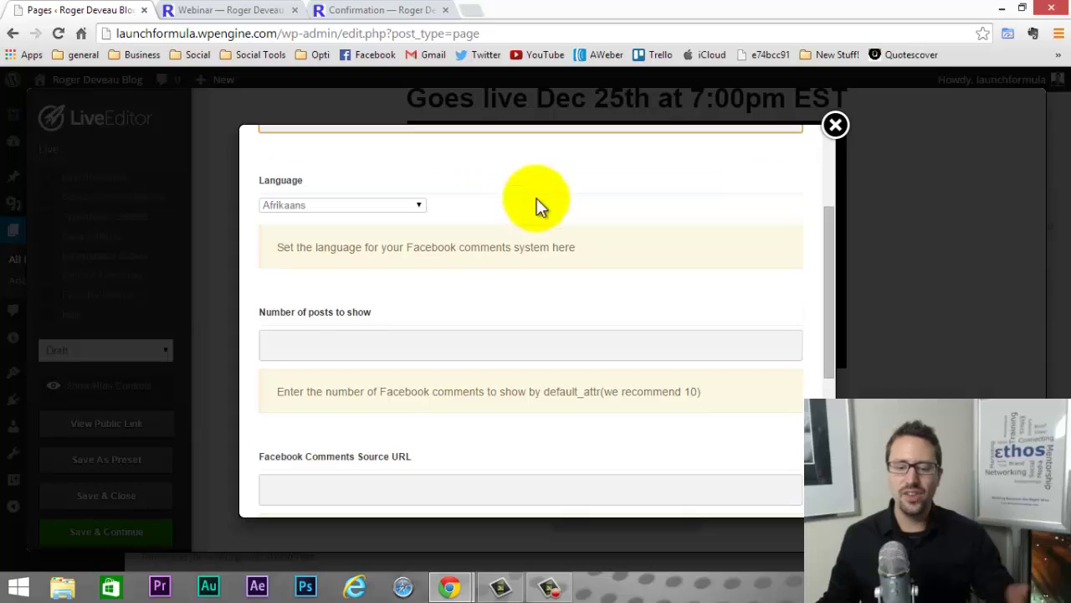
{"action": "scroll", "coordinate": [536, 198], "scroll_direction": "up", "scroll_amount": 2}
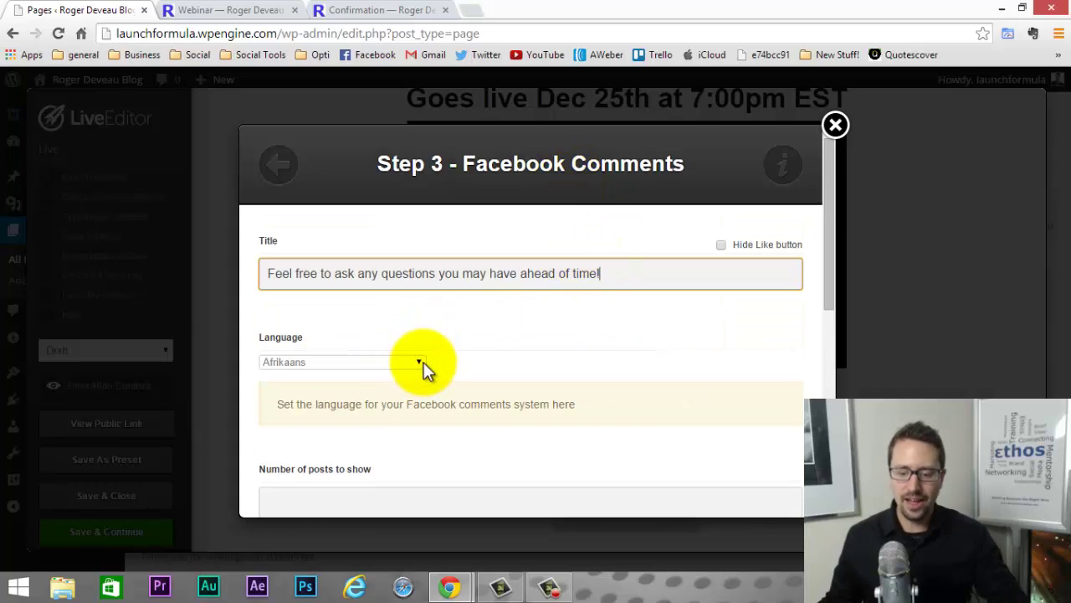
{"action": "left_click", "coordinate": [422, 362]}
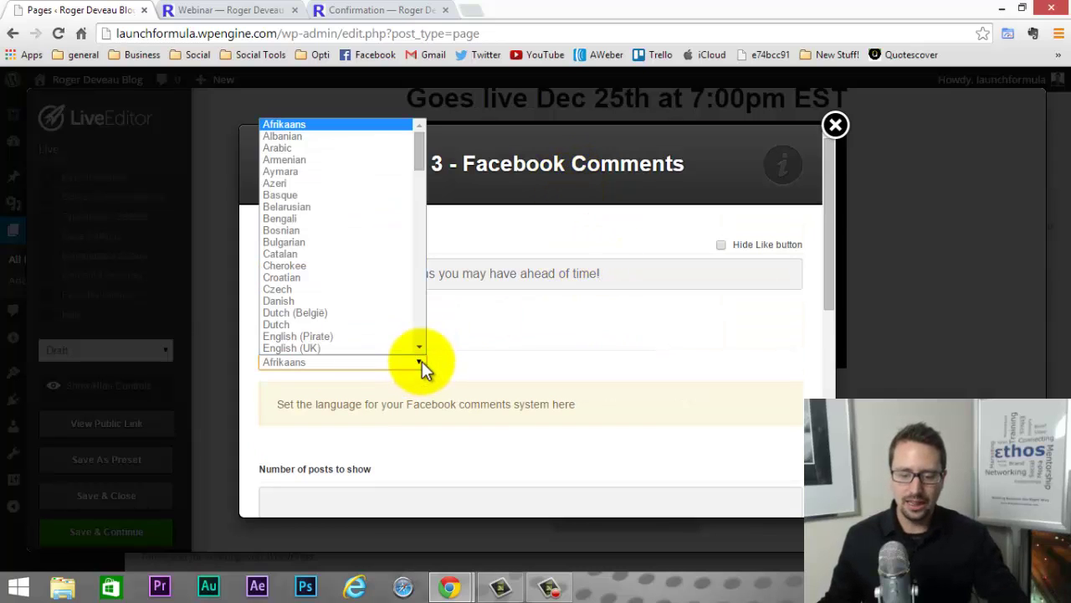
{"action": "left_click", "coordinate": [303, 357]}
{"action": "scroll", "coordinate": [578, 314], "scroll_direction": "down", "scroll_amount": 3}
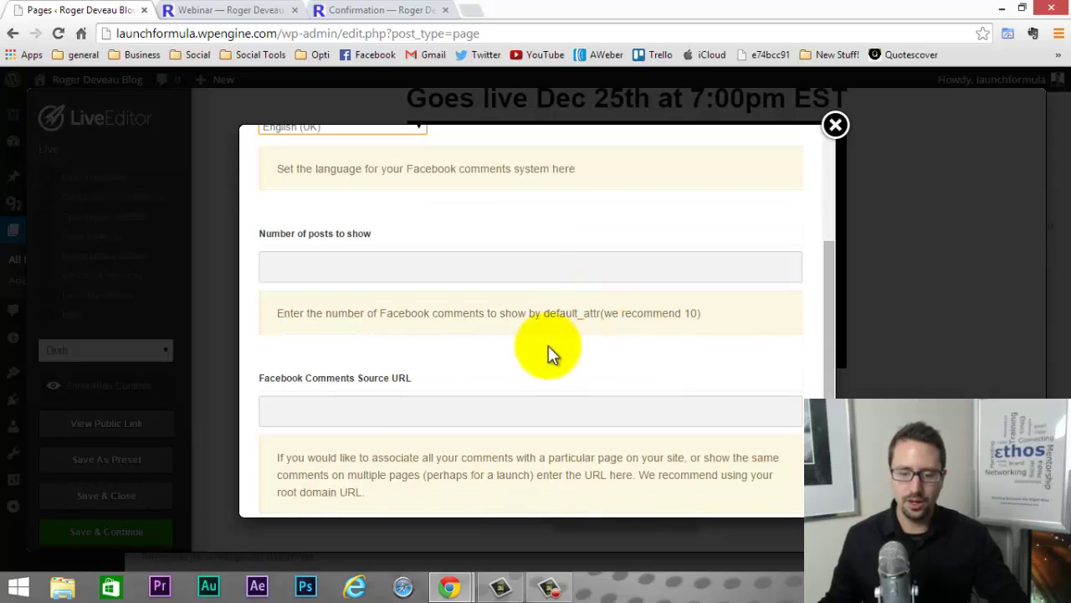
{"action": "left_click", "coordinate": [375, 265]}
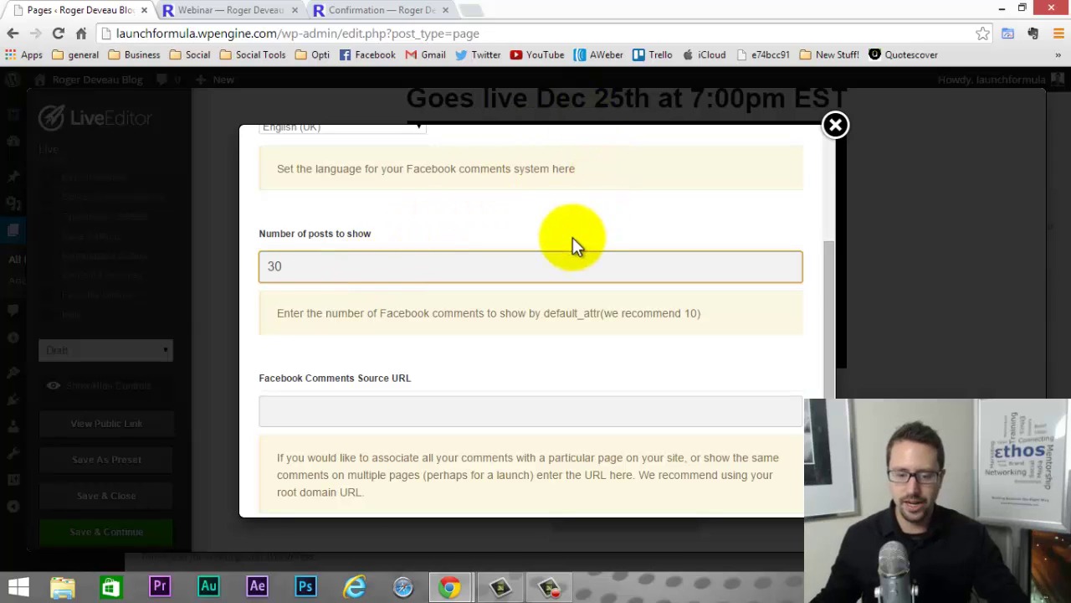
{"action": "scroll", "coordinate": [572, 237], "scroll_direction": "down", "scroll_amount": 1}
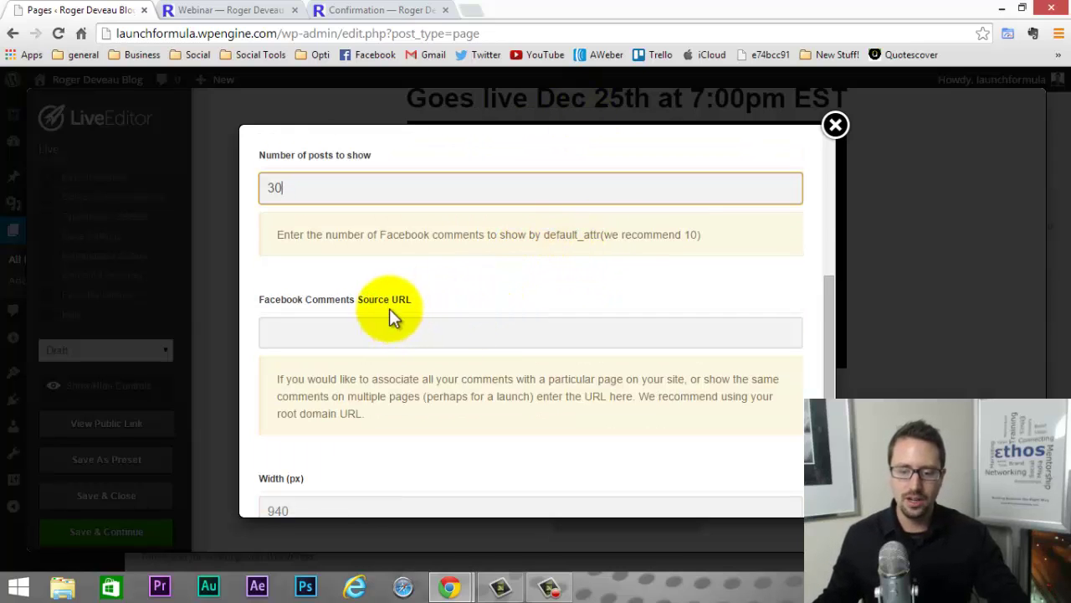
{"action": "scroll", "coordinate": [390, 308], "scroll_direction": "down", "scroll_amount": 2}
{"action": "left_click", "coordinate": [305, 207]}
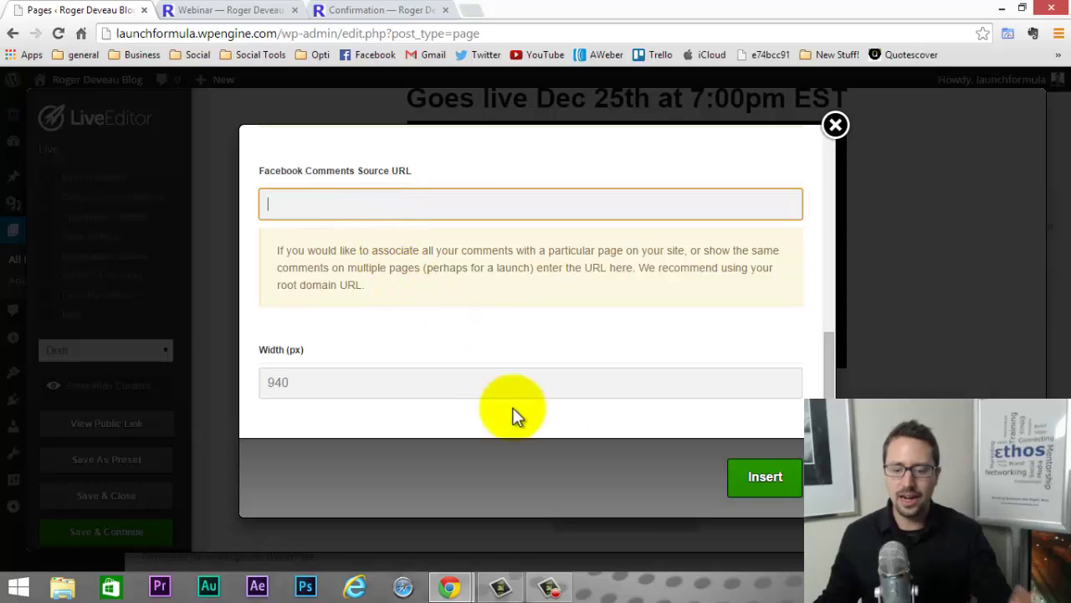
Insert the Facebook Comments element into the Live page and save it.
{"action": "left_click", "coordinate": [765, 486]}
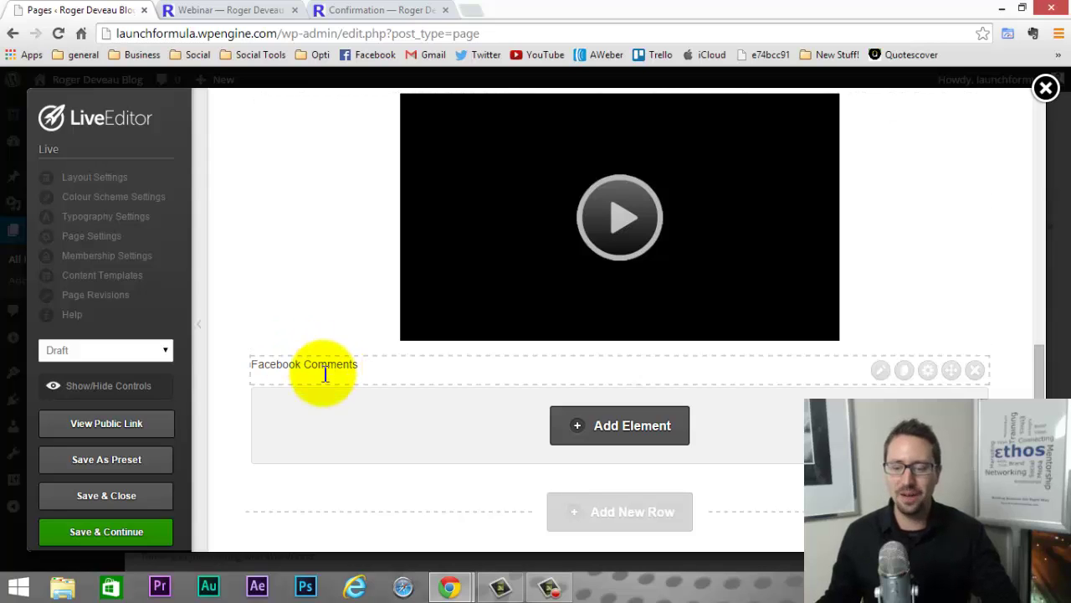
{"action": "left_click", "coordinate": [104, 532]}
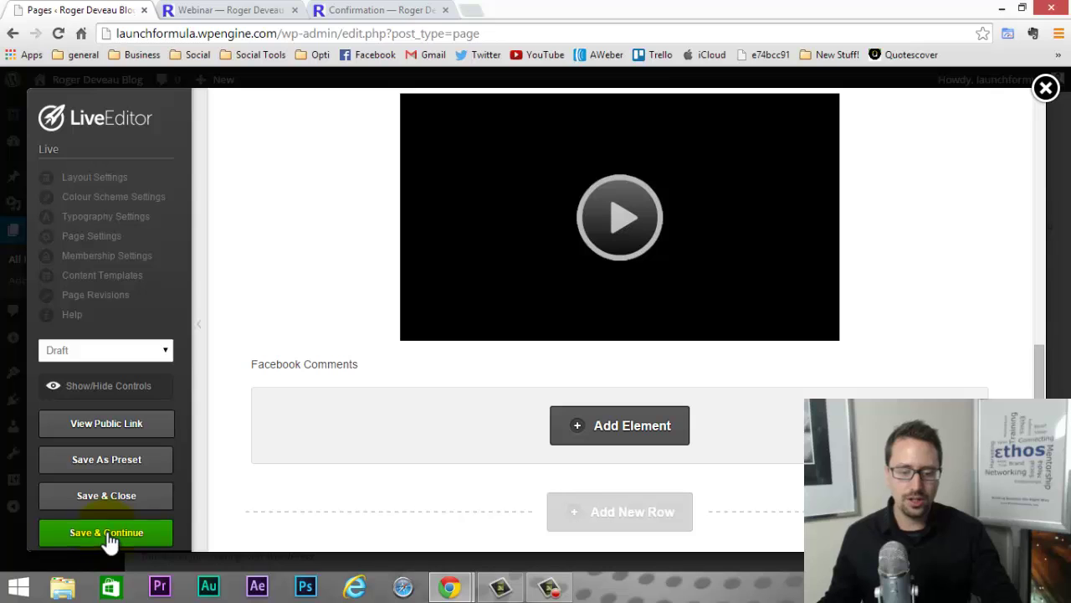
{"action": "left_click", "coordinate": [631, 131]}
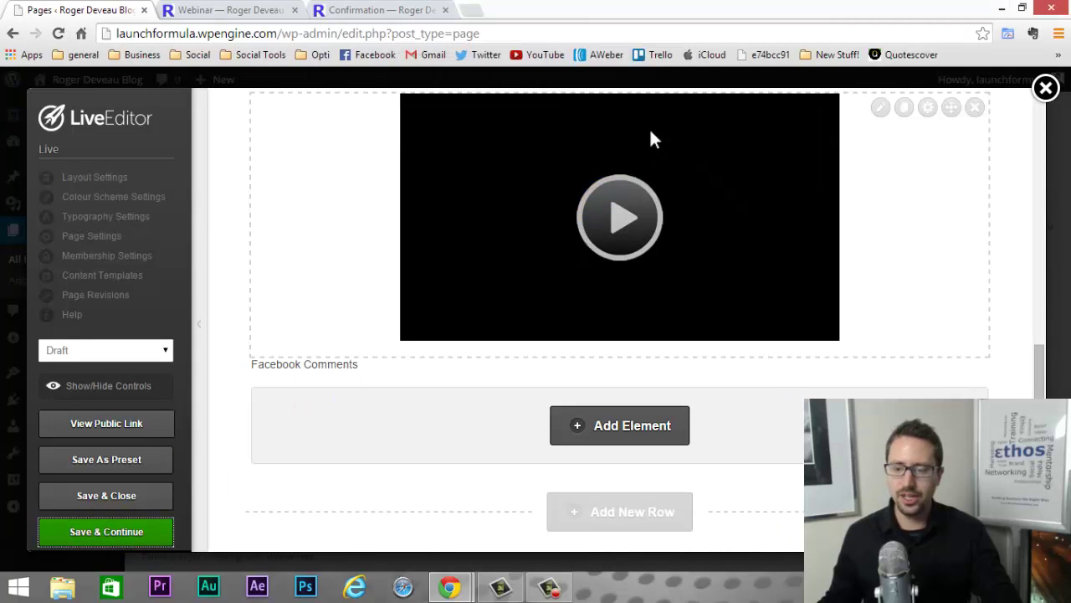
Change the Live page status from draft to Publish, then save and close the editor.
{"action": "scroll", "coordinate": [669, 306], "scroll_direction": "up", "scroll_amount": 6}
{"action": "scroll", "coordinate": [668, 307], "scroll_direction": "up", "scroll_amount": 2}
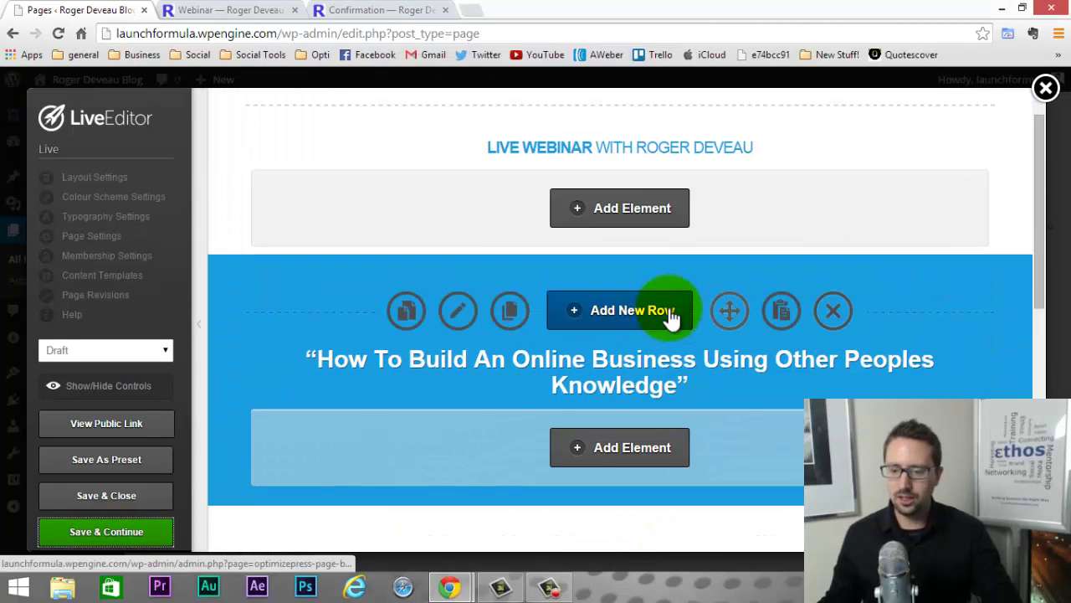
{"action": "scroll", "coordinate": [667, 306], "scroll_direction": "down", "scroll_amount": 6}
{"action": "scroll", "coordinate": [668, 306], "scroll_direction": "down", "scroll_amount": 1}
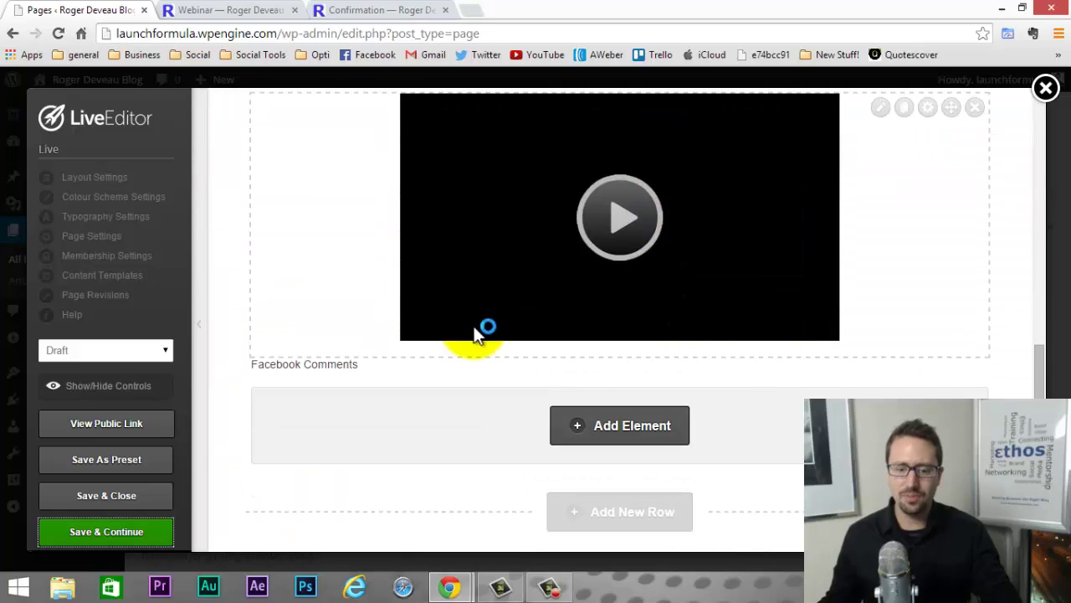
{"action": "left_click", "coordinate": [155, 360]}
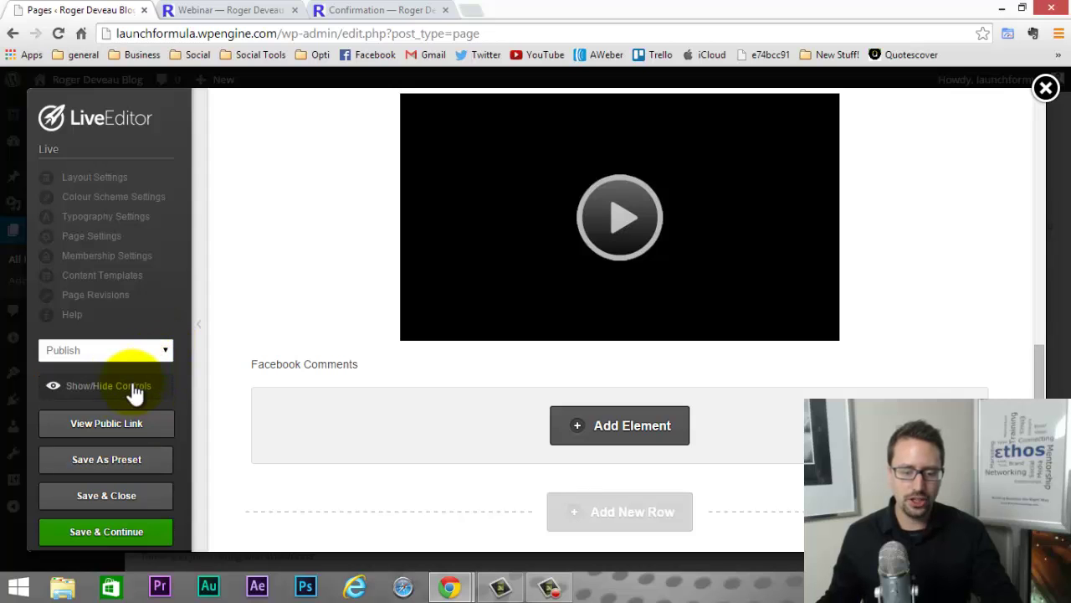
{"action": "left_click", "coordinate": [119, 505]}
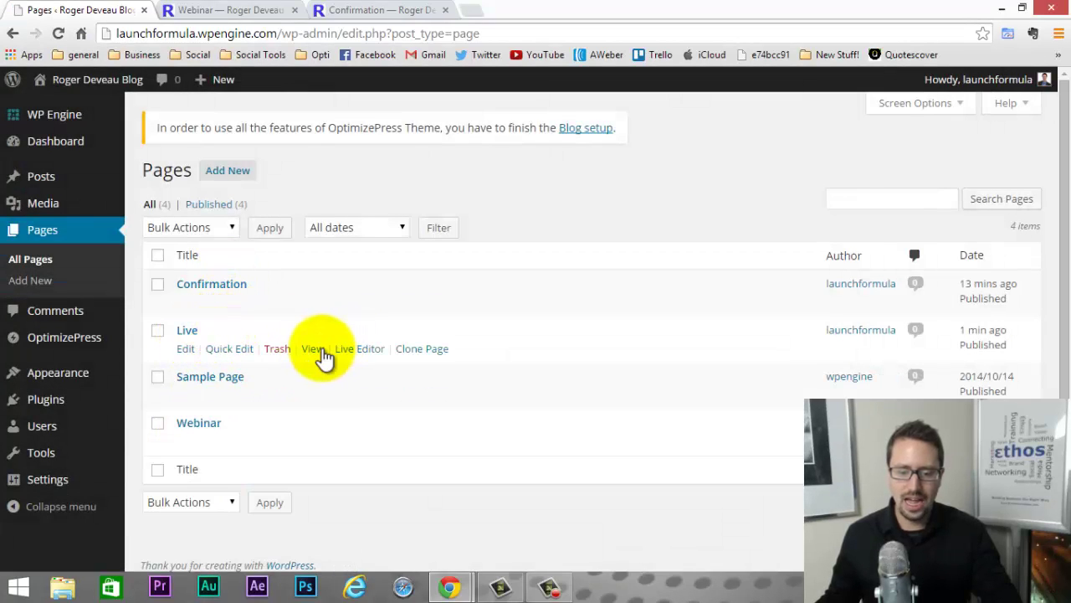
View the published Live page in a new tab and untick posting comments to Facebook.
{"action": "right_click", "coordinate": [314, 350]}
{"action": "left_click", "coordinate": [351, 363]}
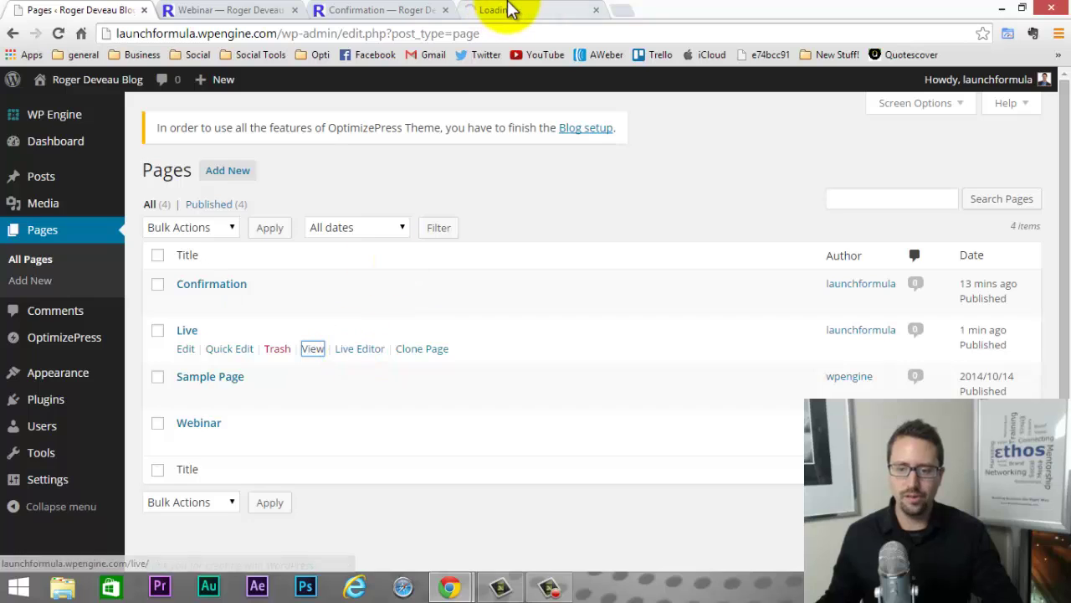
{"action": "left_click", "coordinate": [506, 10]}
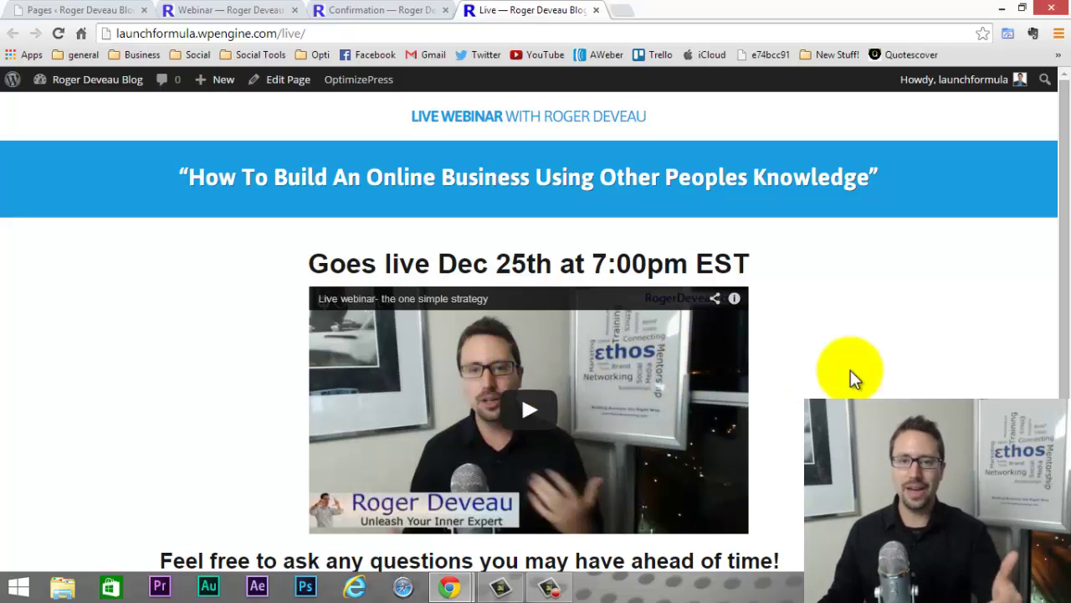
{"action": "scroll", "coordinate": [536, 260], "scroll_direction": "down", "scroll_amount": 2}
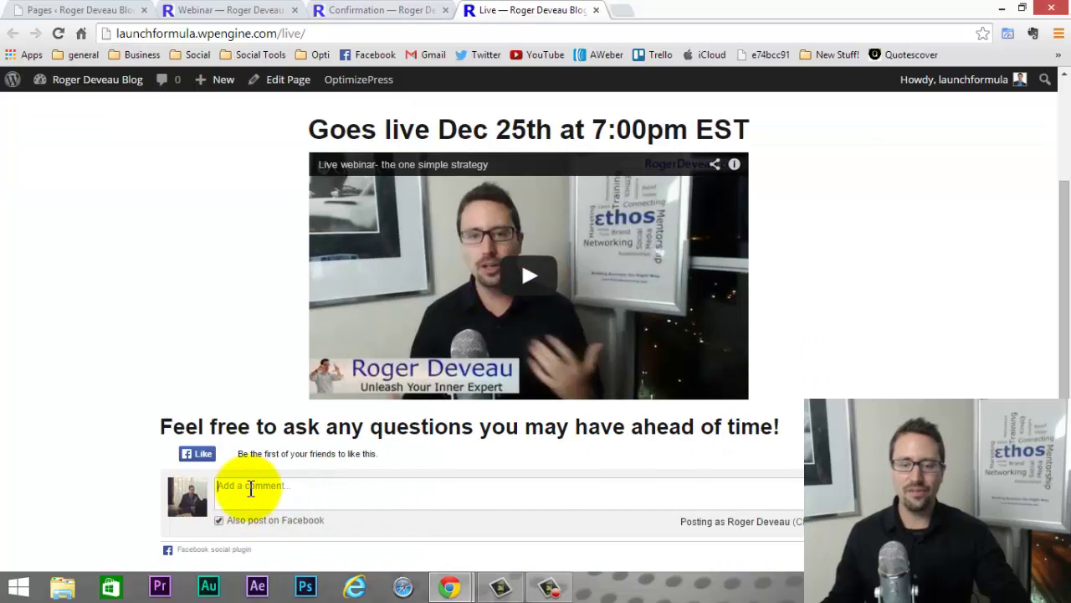
{"action": "left_click", "coordinate": [219, 521]}
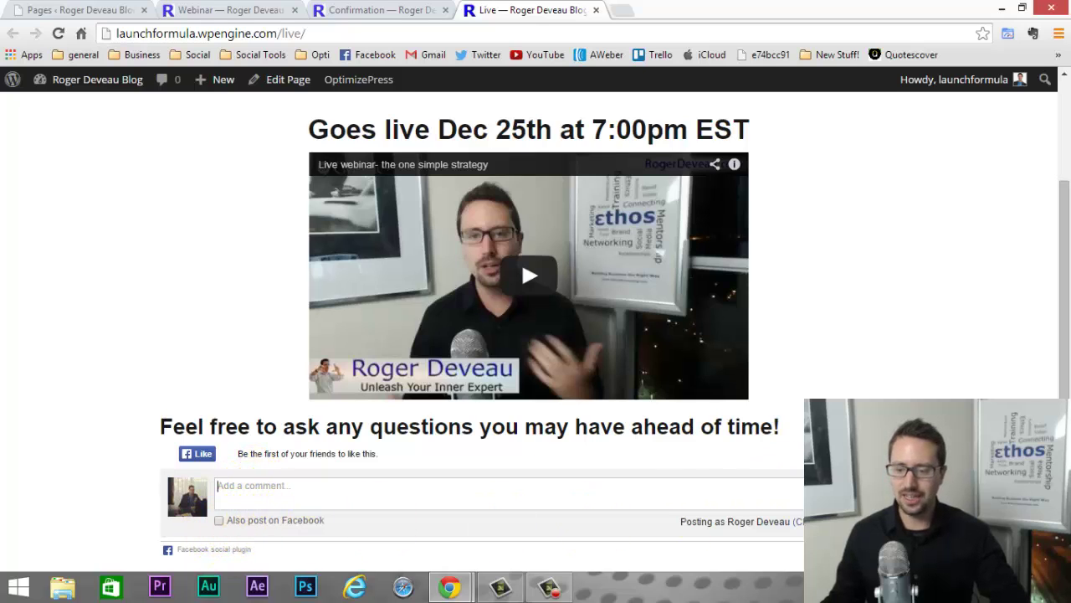
Play the webinar video, rewind it, pause it at 9:24, then go to the Webinar page's editor.
{"action": "scroll", "coordinate": [870, 392], "scroll_direction": "up", "scroll_amount": 2}
{"action": "scroll", "coordinate": [850, 385], "scroll_direction": "down", "scroll_amount": 2}
{"action": "scroll", "coordinate": [850, 390], "scroll_direction": "up", "scroll_amount": 2}
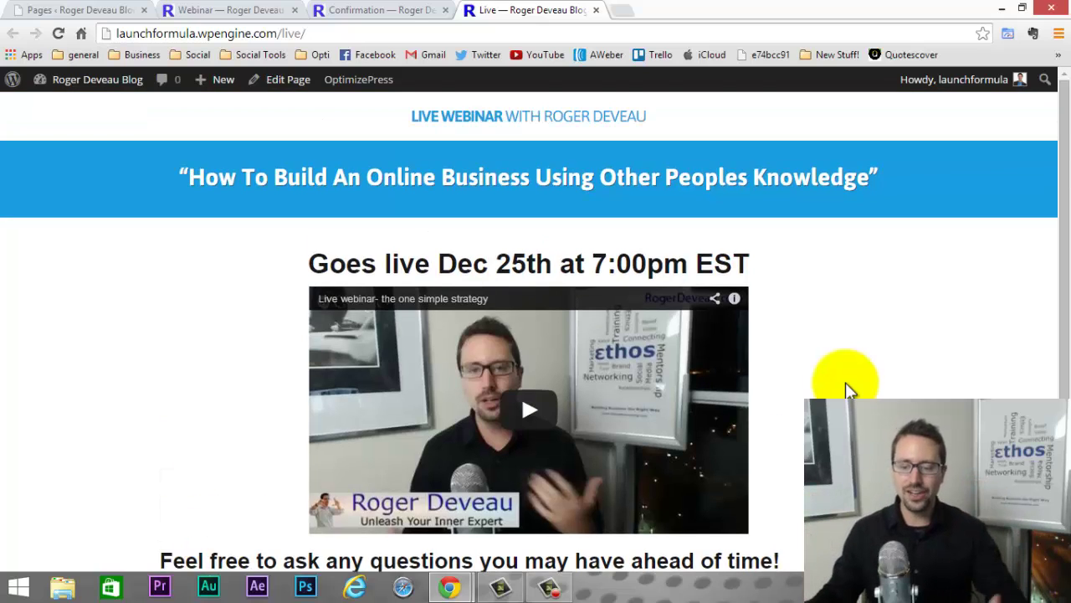
{"action": "scroll", "coordinate": [847, 385], "scroll_direction": "down", "scroll_amount": 1}
{"action": "left_click", "coordinate": [553, 352]}
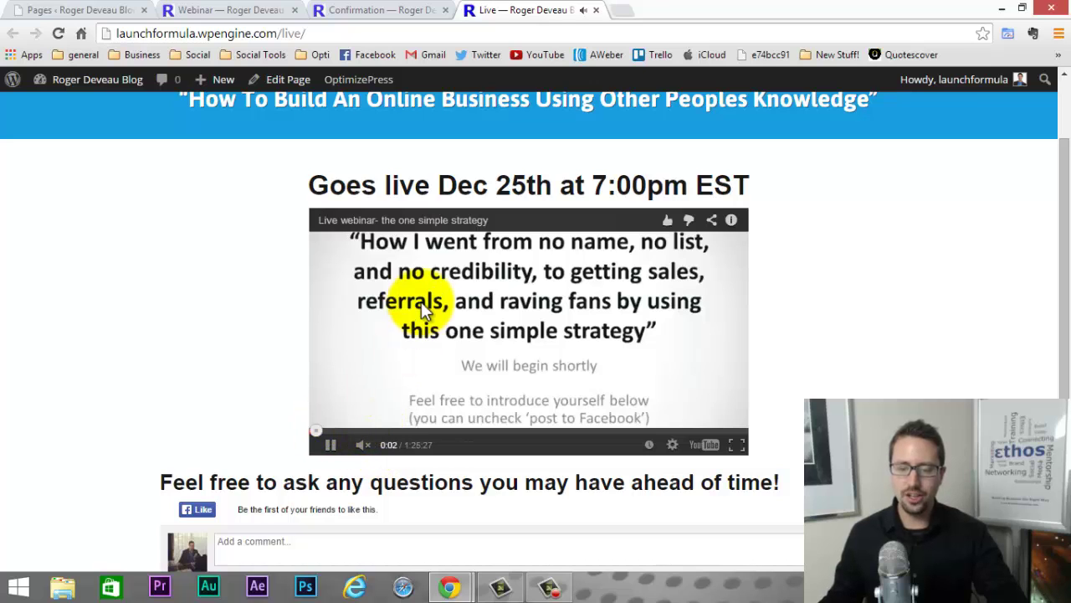
{"action": "left_click", "coordinate": [339, 432]}
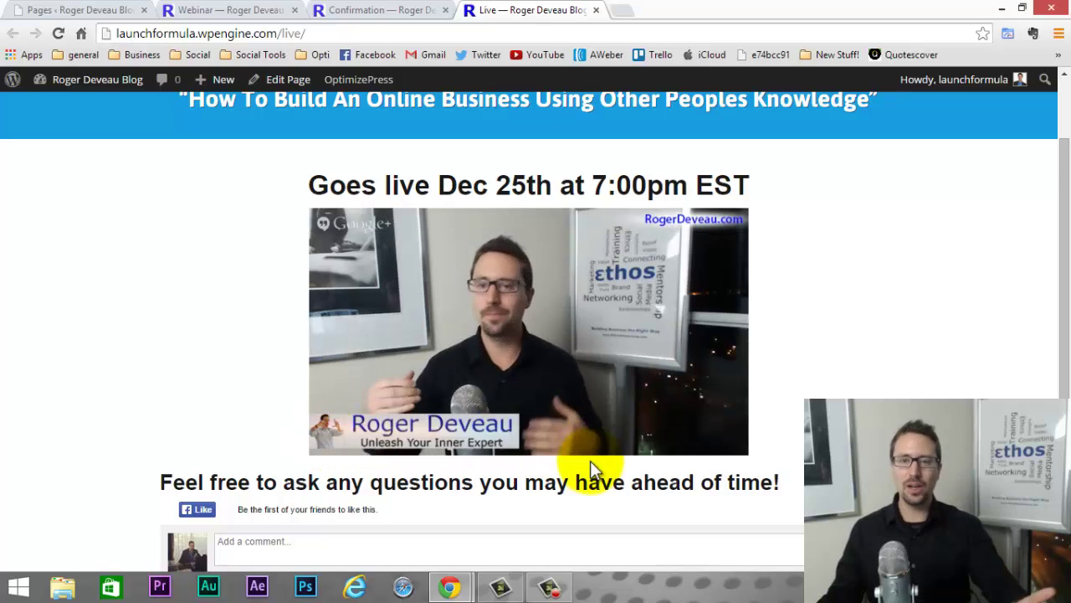
{"action": "scroll", "coordinate": [588, 471], "scroll_direction": "up", "scroll_amount": 1}
{"action": "left_click", "coordinate": [331, 523]}
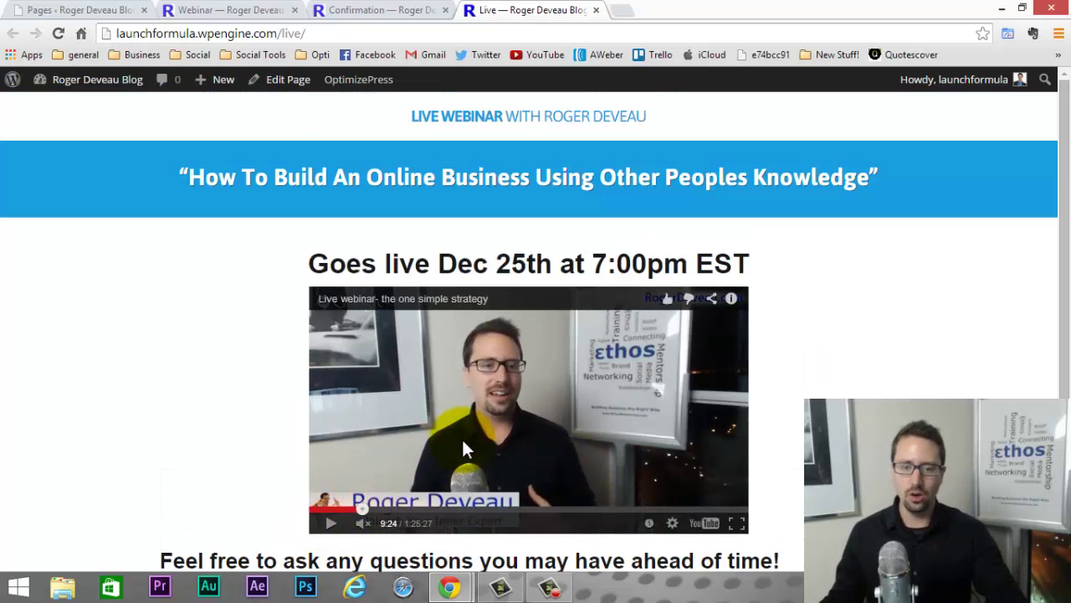
{"action": "left_click", "coordinate": [252, 9]}
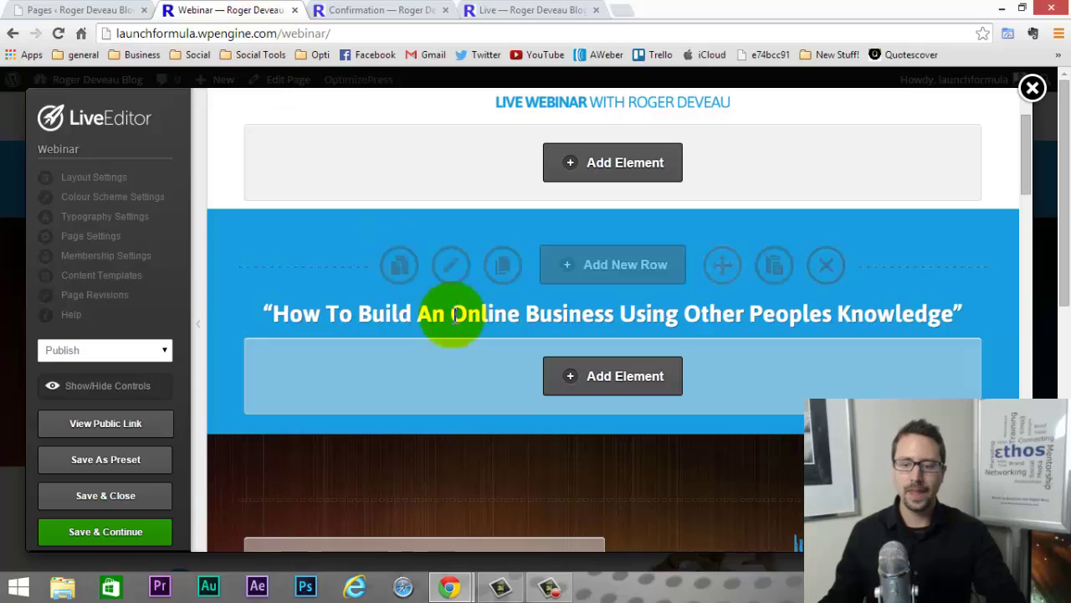
Close the Webinar page editor and test the registration opt-in popup.
{"action": "left_click", "coordinate": [1036, 87]}
{"action": "scroll", "coordinate": [550, 285], "scroll_direction": "down", "scroll_amount": 1}
{"action": "scroll", "coordinate": [550, 297], "scroll_direction": "down", "scroll_amount": 5}
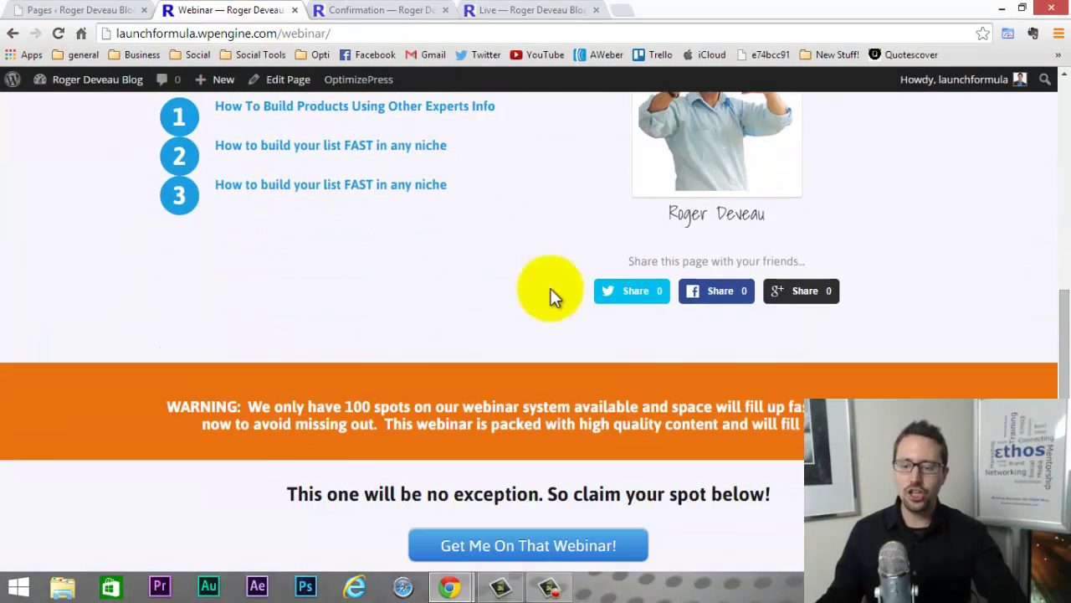
{"action": "scroll", "coordinate": [550, 296], "scroll_direction": "up", "scroll_amount": 5}
{"action": "scroll", "coordinate": [549, 296], "scroll_direction": "down", "scroll_amount": 3}
{"action": "scroll", "coordinate": [553, 295], "scroll_direction": "down", "scroll_amount": 4}
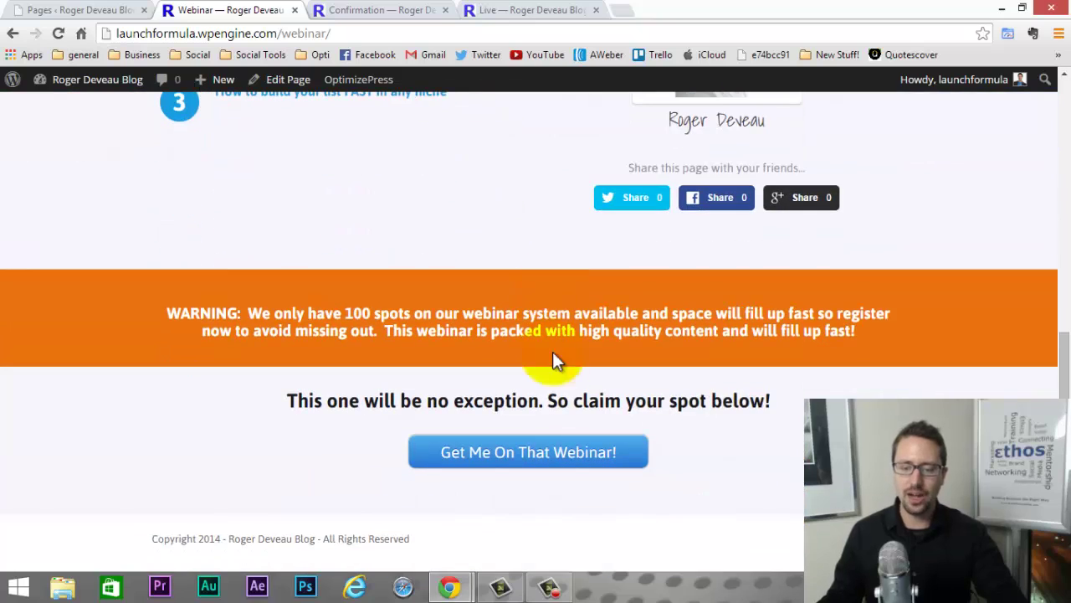
{"action": "scroll", "coordinate": [555, 360], "scroll_direction": "up", "scroll_amount": 6}
{"action": "left_click", "coordinate": [704, 397]}
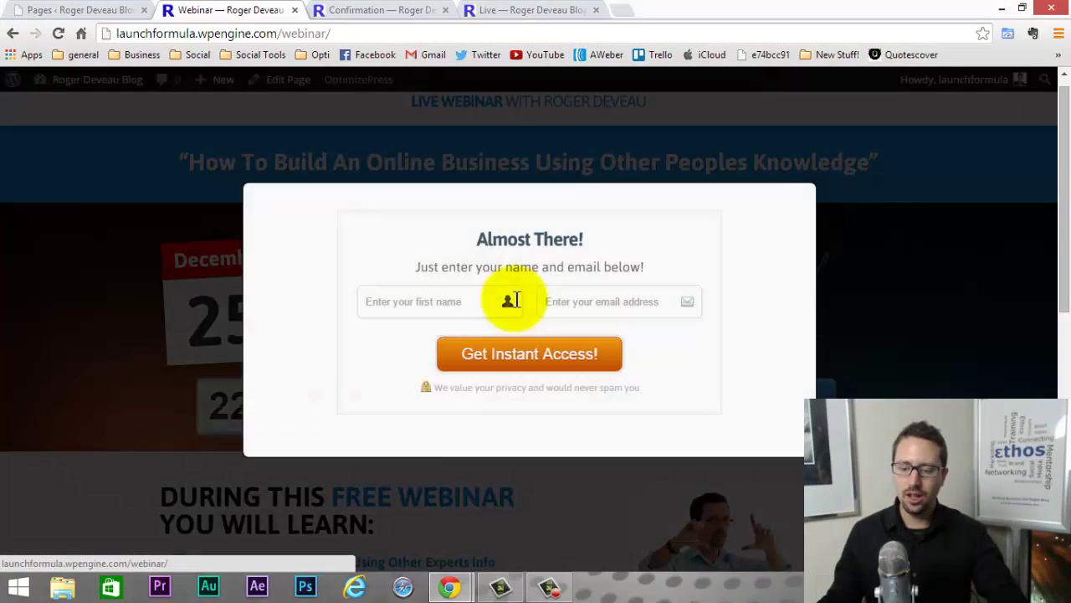
{"action": "left_click", "coordinate": [817, 184]}
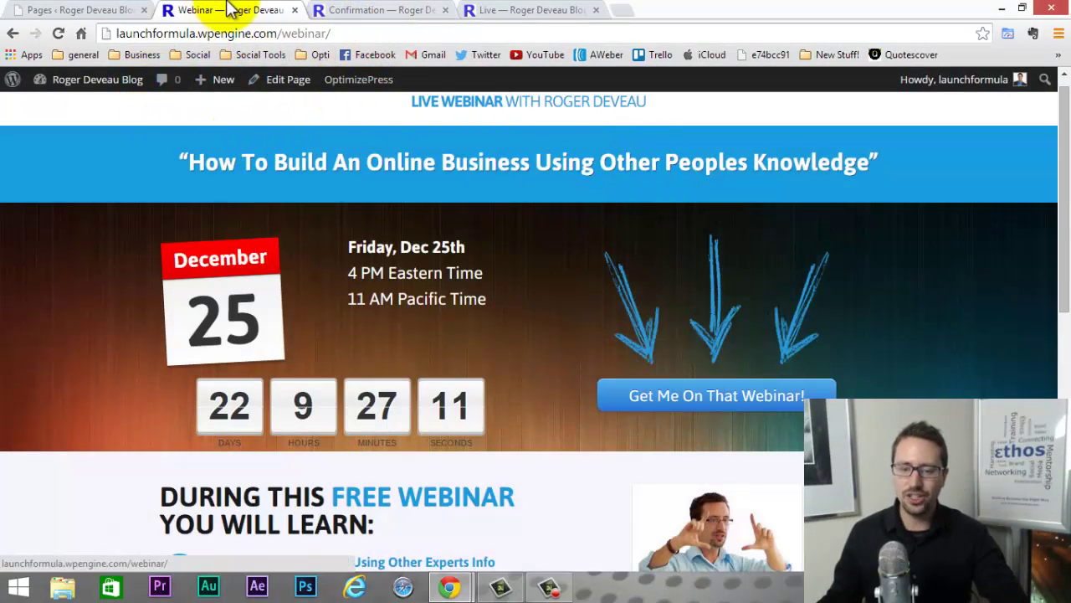
Check the Confirmation page text and test its Facebook share button.
{"action": "left_click", "coordinate": [378, 10]}
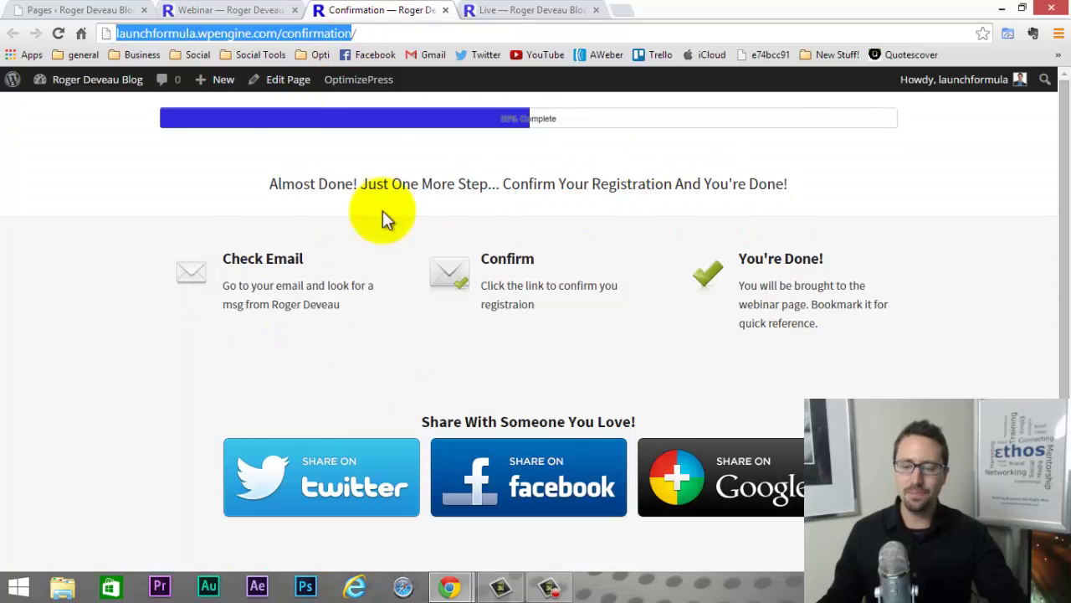
{"action": "left_click_drag", "start_coordinate": [248, 184], "coordinate": [928, 359]}
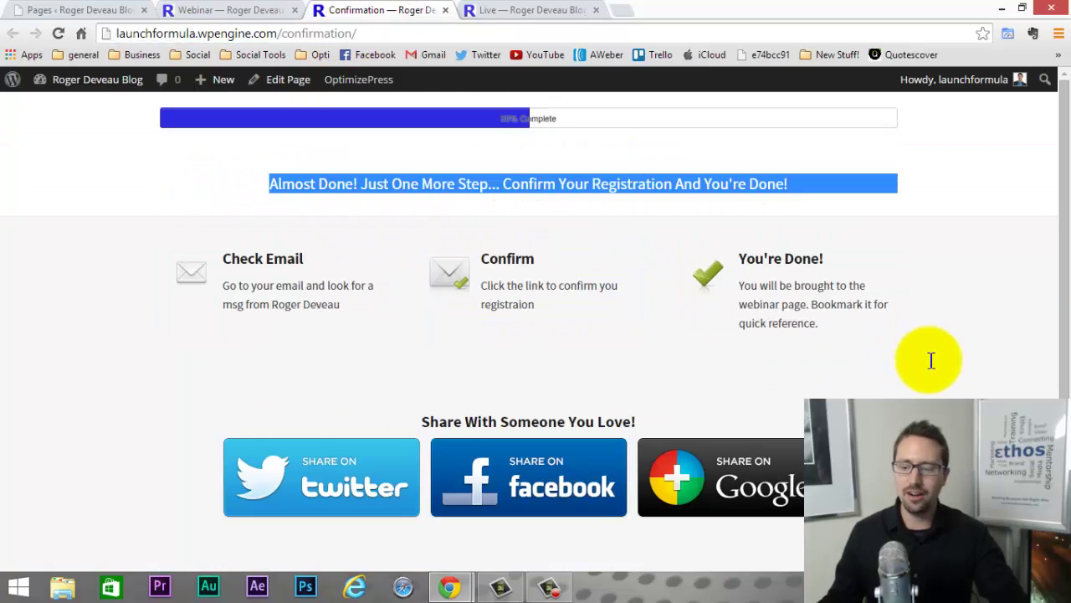
{"action": "left_click", "coordinate": [925, 358]}
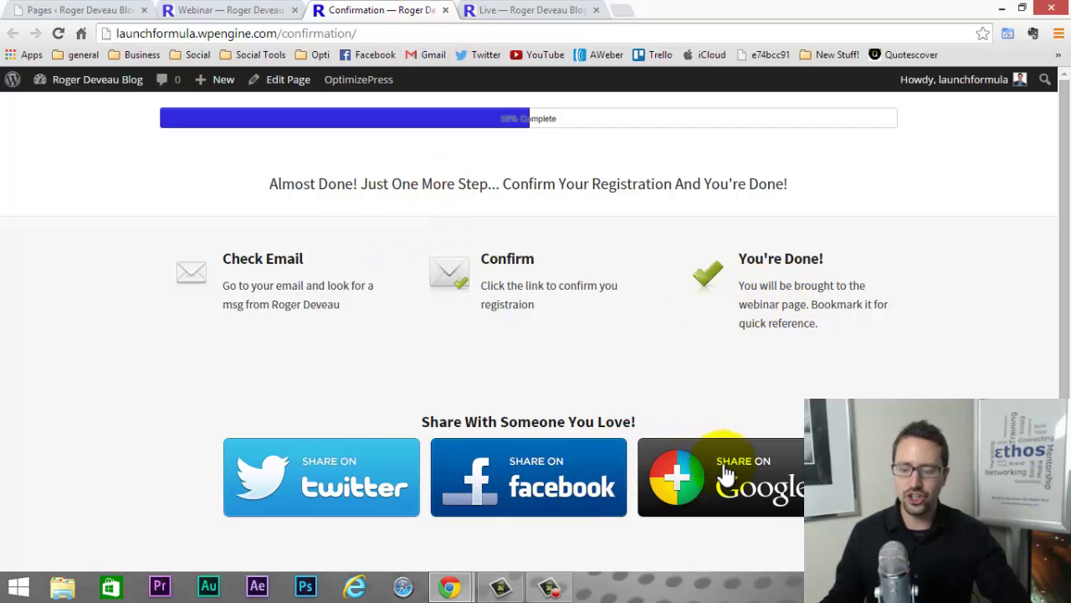
{"action": "left_click", "coordinate": [542, 477]}
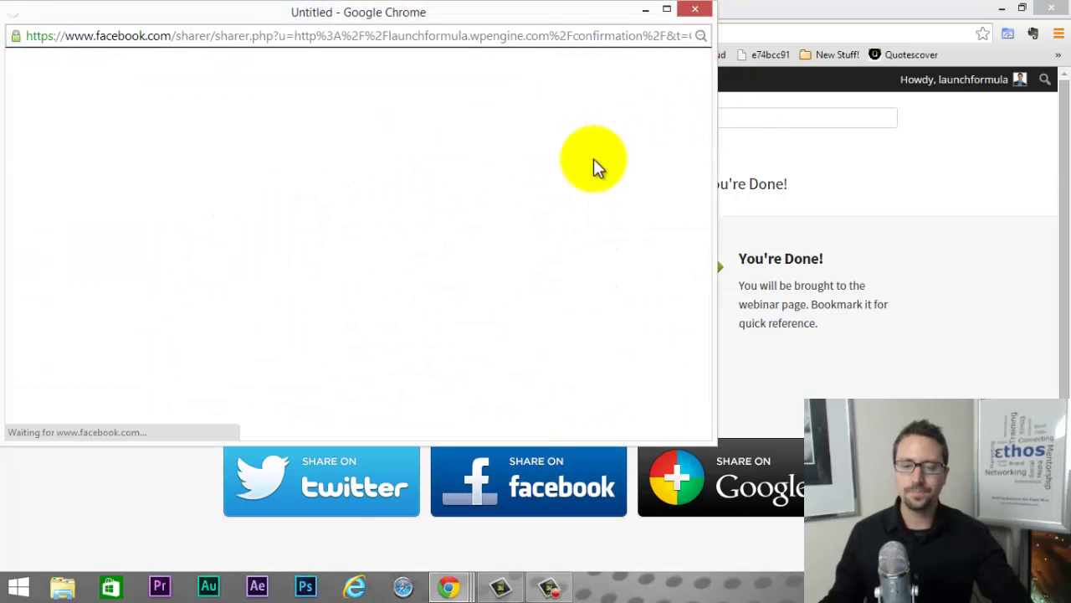
{"action": "left_click", "coordinate": [697, 10]}
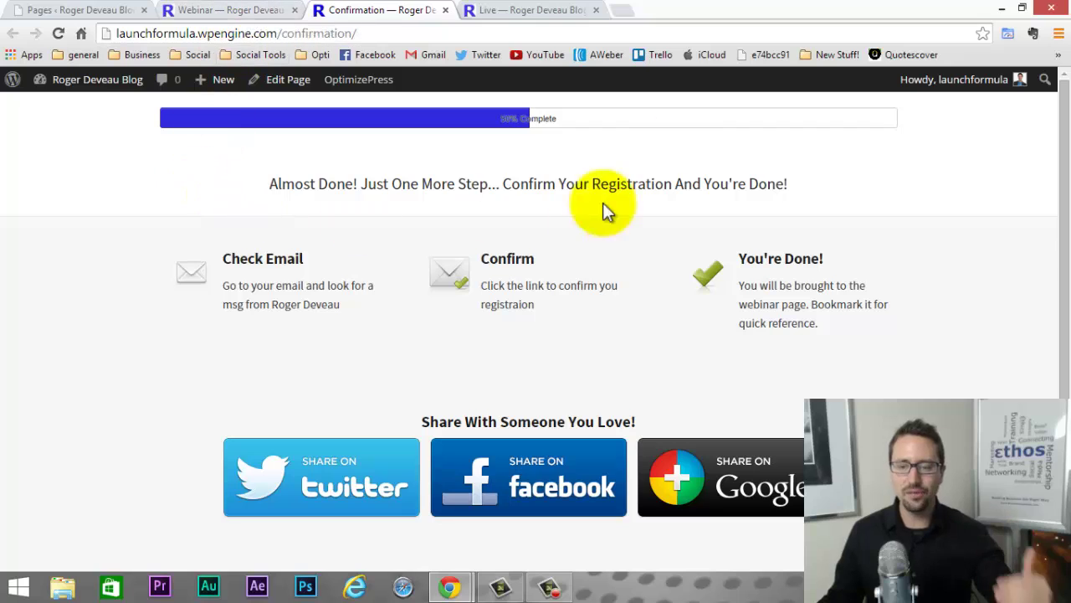
Review the published Live page with its video and Facebook comments.
{"action": "left_click", "coordinate": [517, 11]}
{"action": "scroll", "coordinate": [654, 326], "scroll_direction": "down", "scroll_amount": 3}
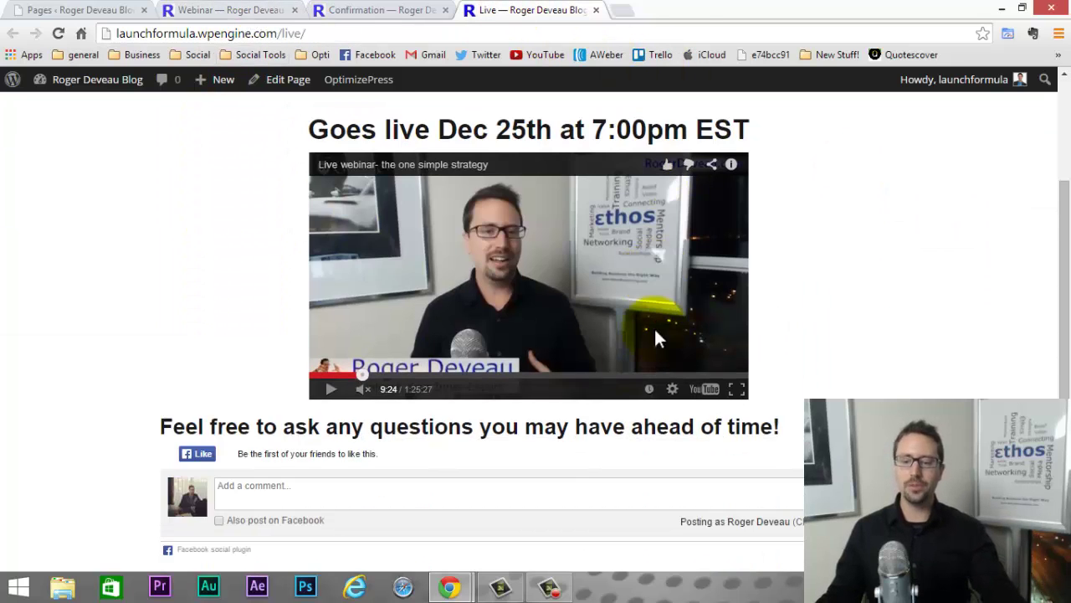
{"action": "scroll", "coordinate": [653, 327], "scroll_direction": "up", "scroll_amount": 3}
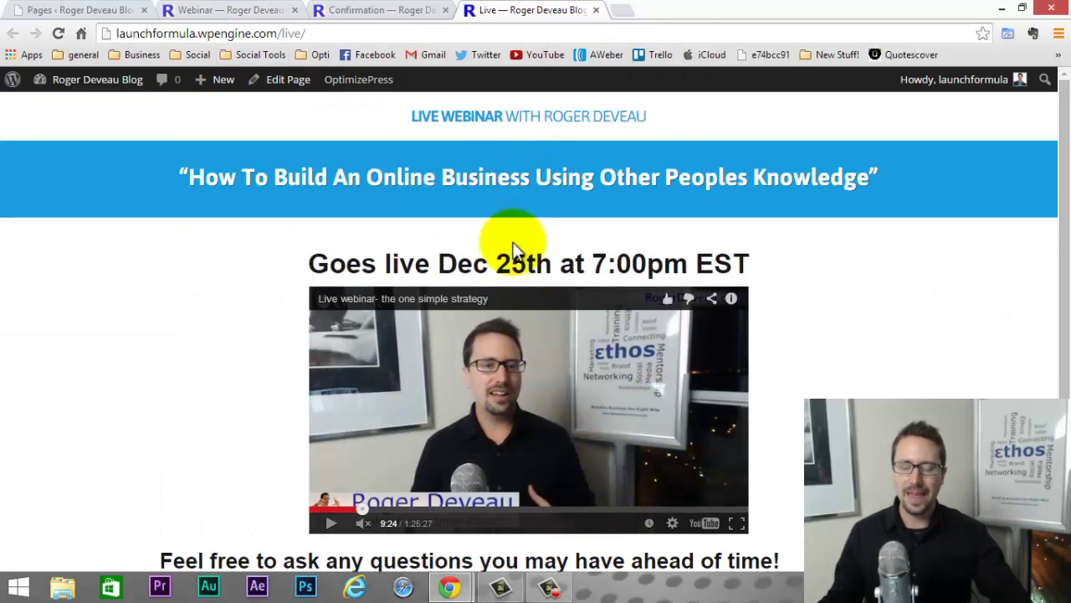
{"action": "scroll", "coordinate": [530, 239], "scroll_direction": "down", "scroll_amount": 1}
{"action": "scroll", "coordinate": [534, 239], "scroll_direction": "up", "scroll_amount": 1}
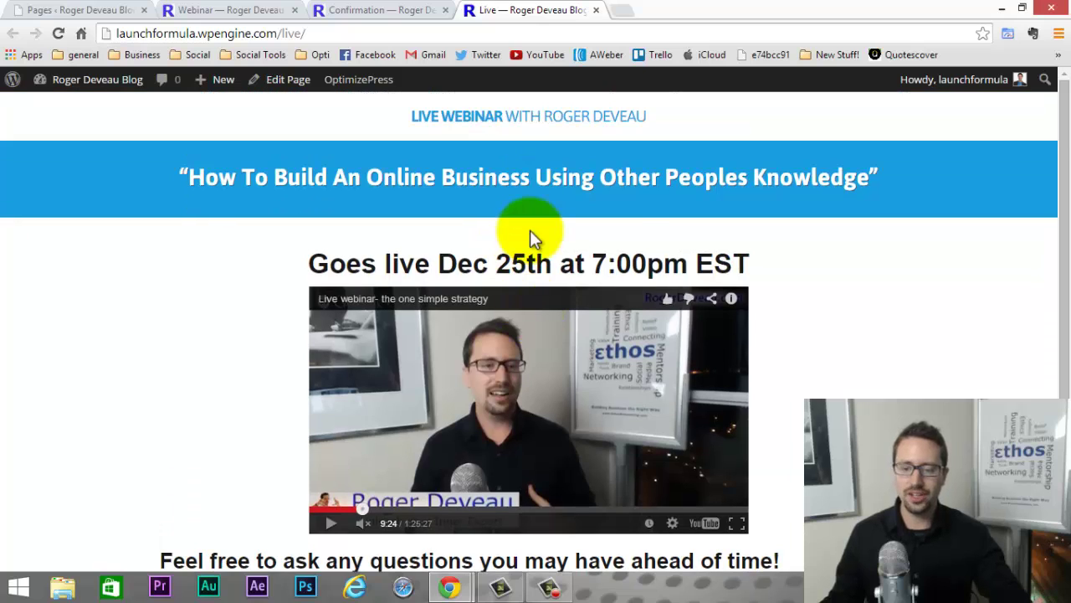
{"action": "scroll", "coordinate": [534, 239], "scroll_direction": "down", "scroll_amount": 2}
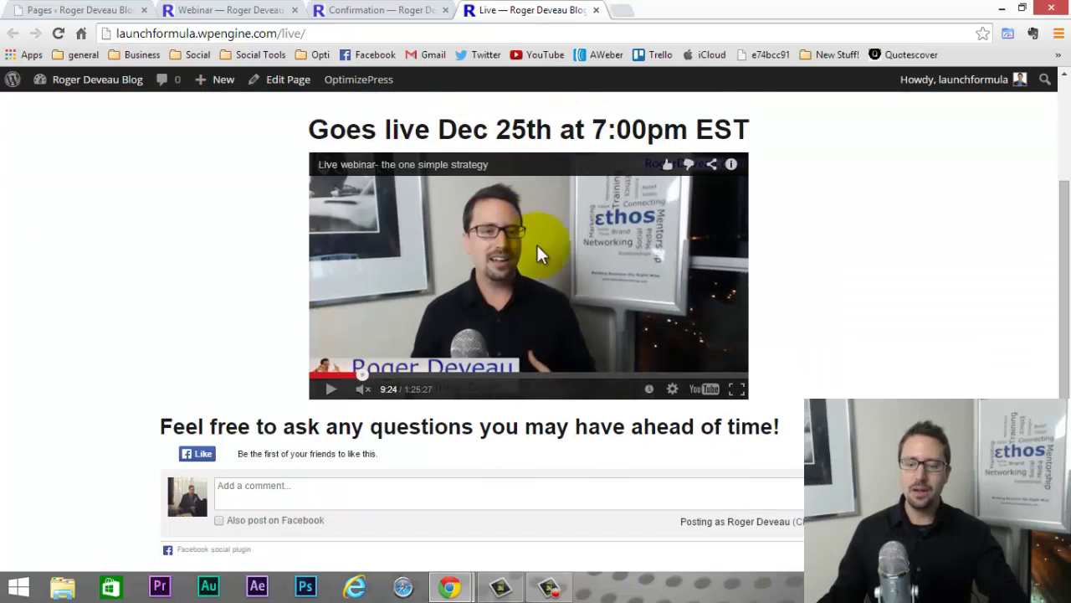
{"action": "scroll", "coordinate": [742, 293], "scroll_direction": "up", "scroll_amount": 2}
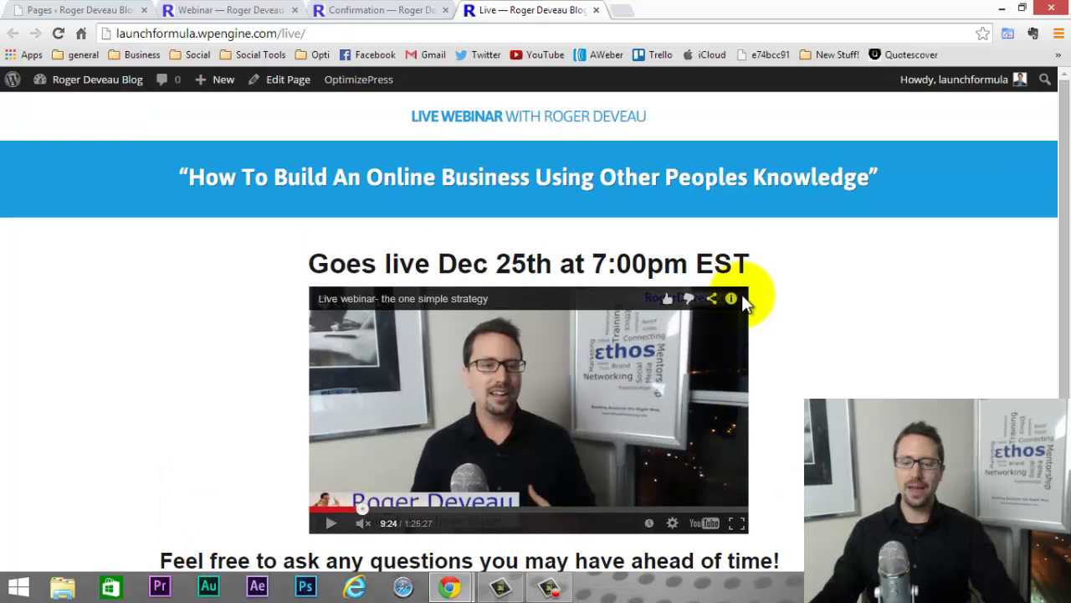
{"action": "scroll", "coordinate": [531, 213], "scroll_direction": "down", "scroll_amount": 2}
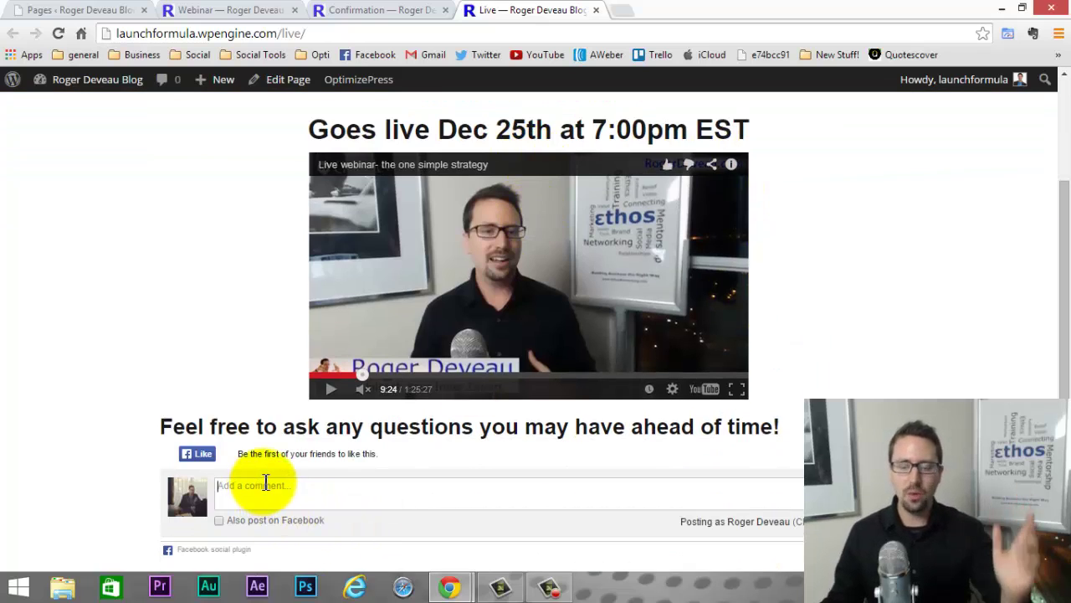
{"action": "scroll", "coordinate": [527, 362], "scroll_direction": "up", "scroll_amount": 2}
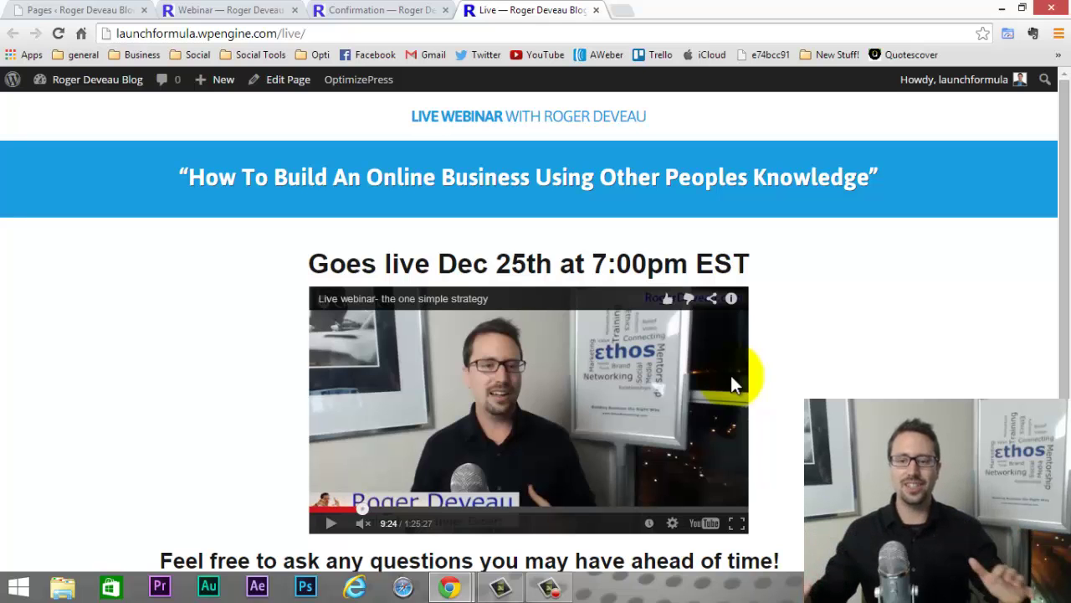
Open the Live page in the OptimizePress Live Editor, briefly checking the Pages list.
{"action": "mouse_move", "coordinate": [375, 80]}
{"action": "left_click", "coordinate": [361, 103]}
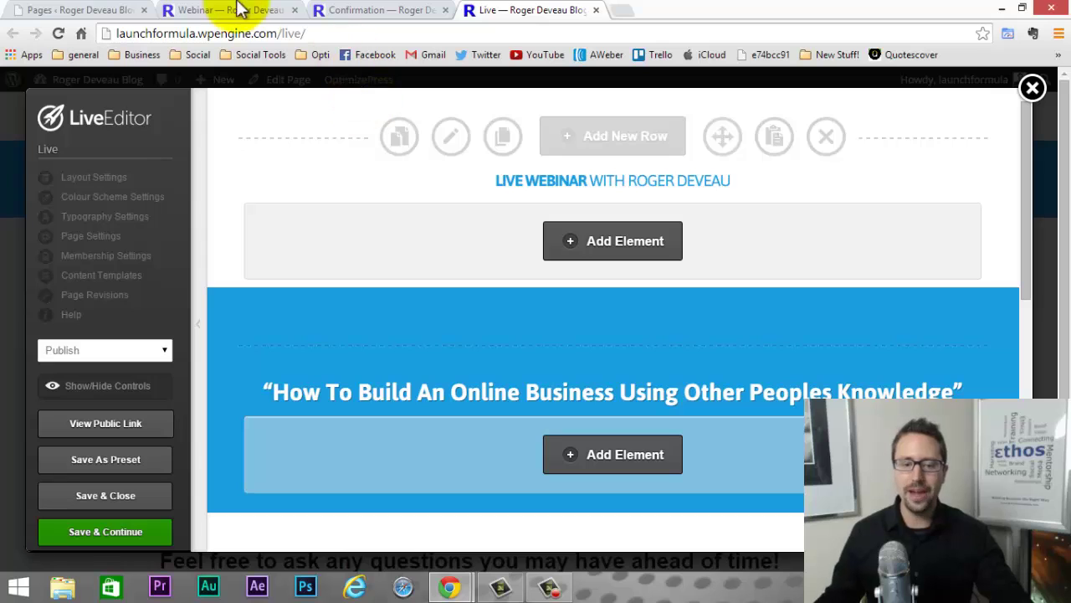
{"action": "left_click", "coordinate": [74, 9]}
{"action": "scroll", "coordinate": [243, 310], "scroll_direction": "down", "scroll_amount": 1}
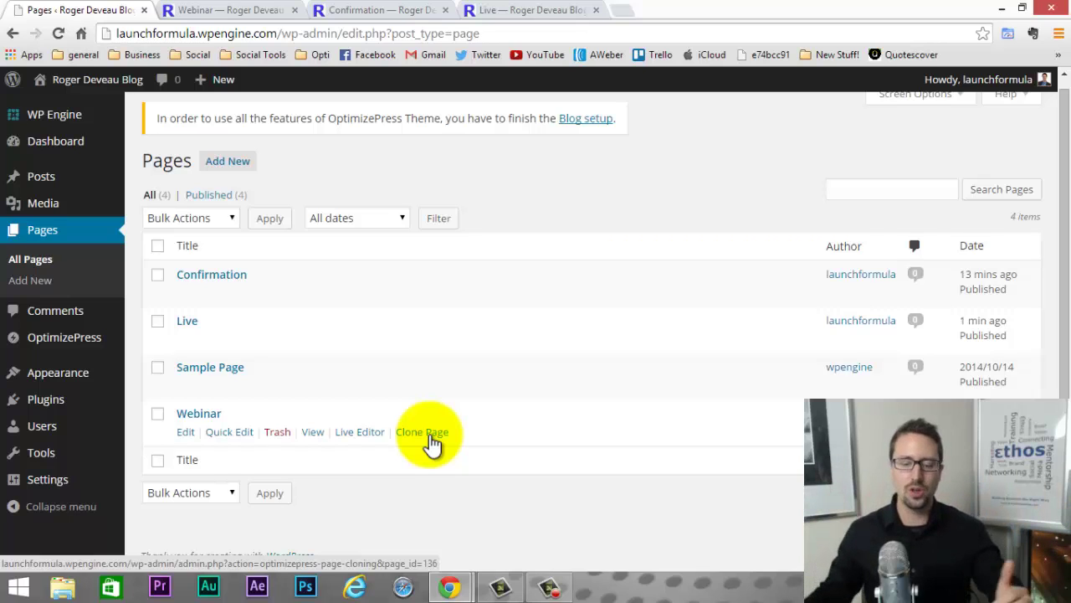
{"action": "left_click", "coordinate": [512, 12]}
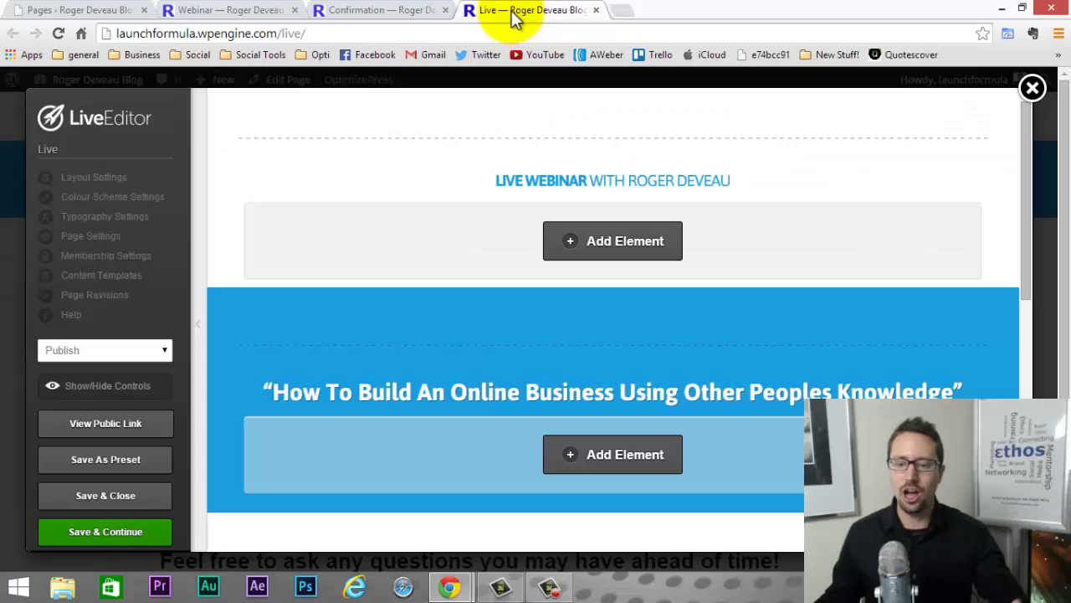
{"action": "scroll", "coordinate": [601, 384], "scroll_direction": "down", "scroll_amount": 7}
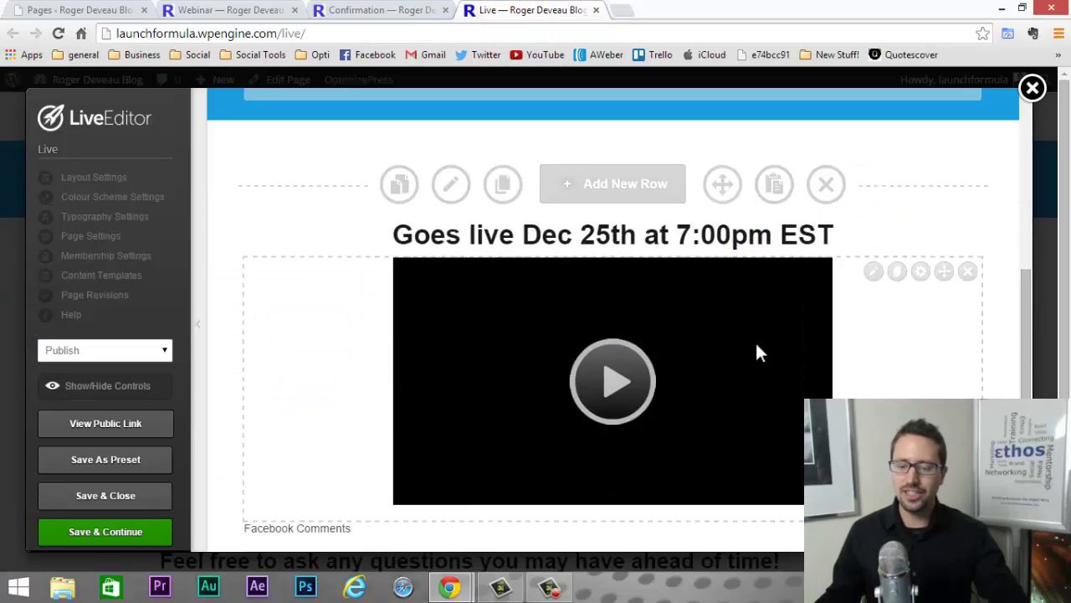
{"action": "scroll", "coordinate": [834, 228], "scroll_direction": "up", "scroll_amount": 1}
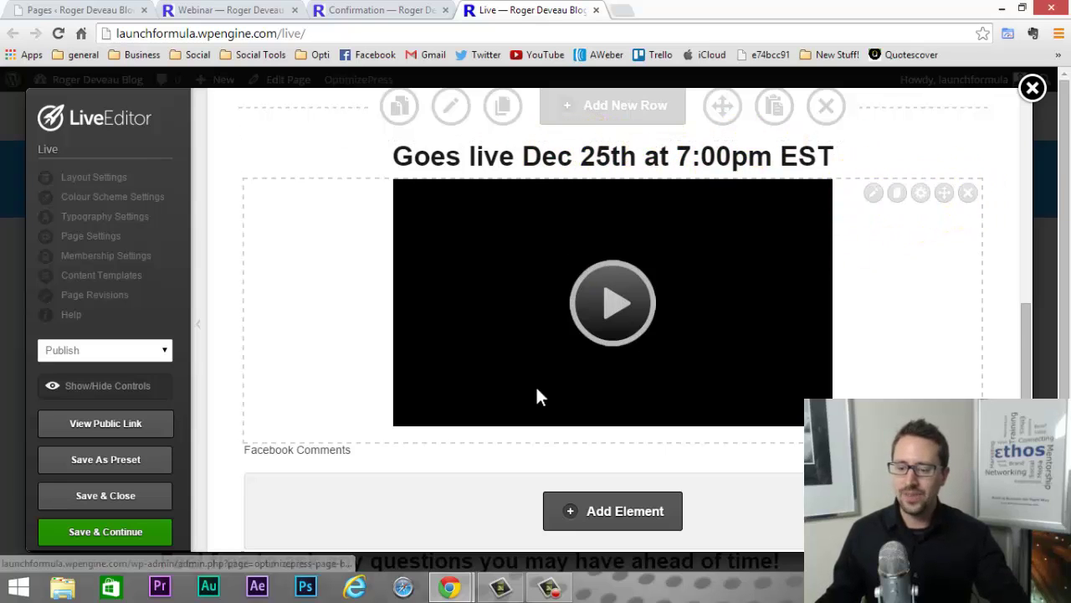
{"action": "scroll", "coordinate": [536, 394], "scroll_direction": "down", "scroll_amount": 1}
Add a Files Download element below the Facebook comments and choose the downloads list style.
{"action": "left_click", "coordinate": [578, 436]}
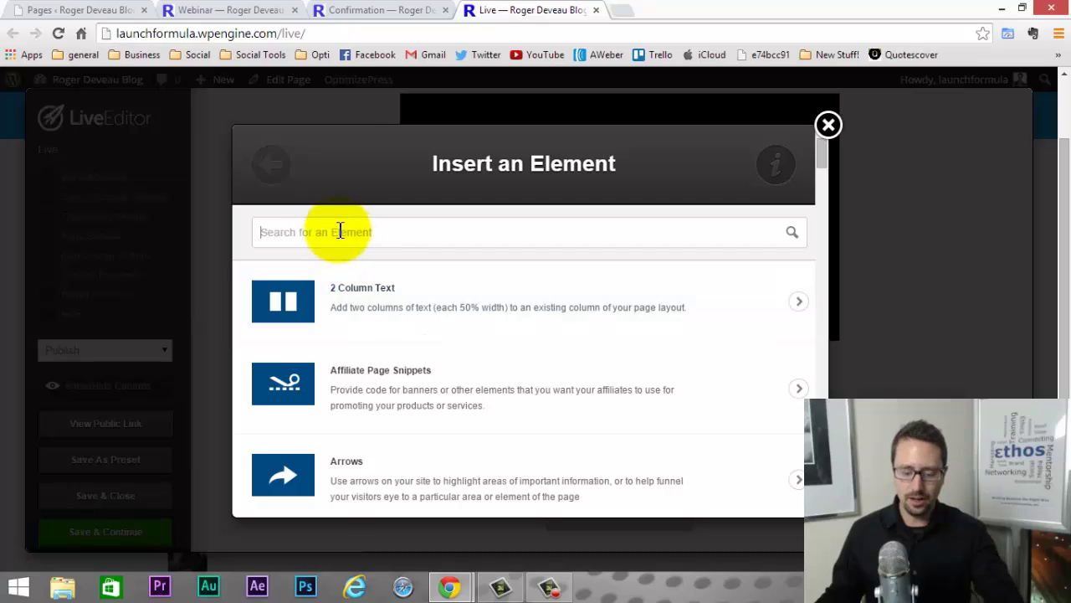
{"action": "type", "text": "down"}
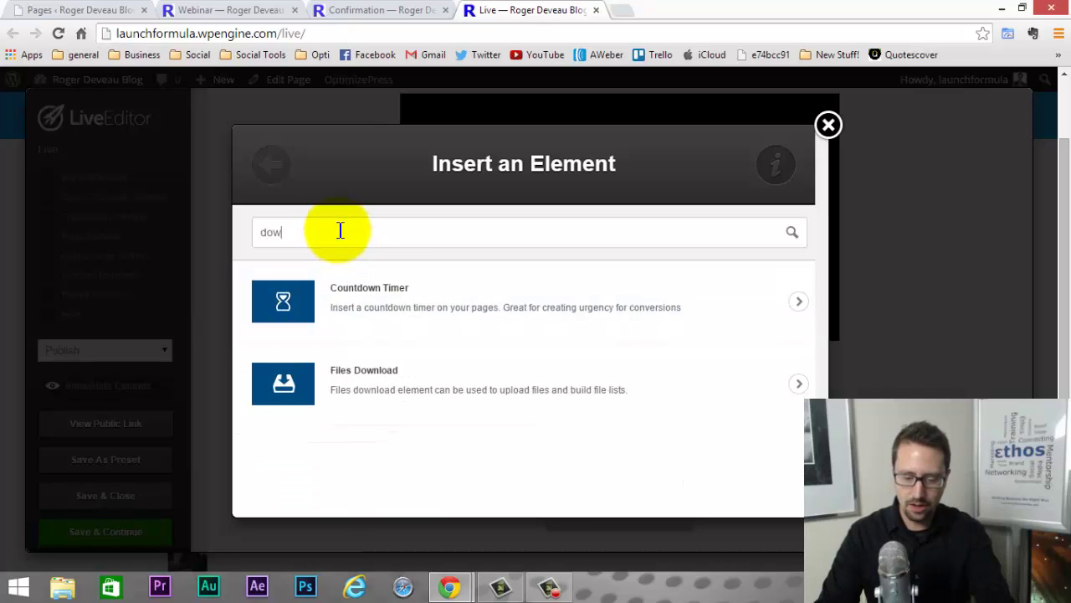
{"action": "left_click", "coordinate": [374, 372]}
{"action": "scroll", "coordinate": [569, 294], "scroll_direction": "down", "scroll_amount": 3}
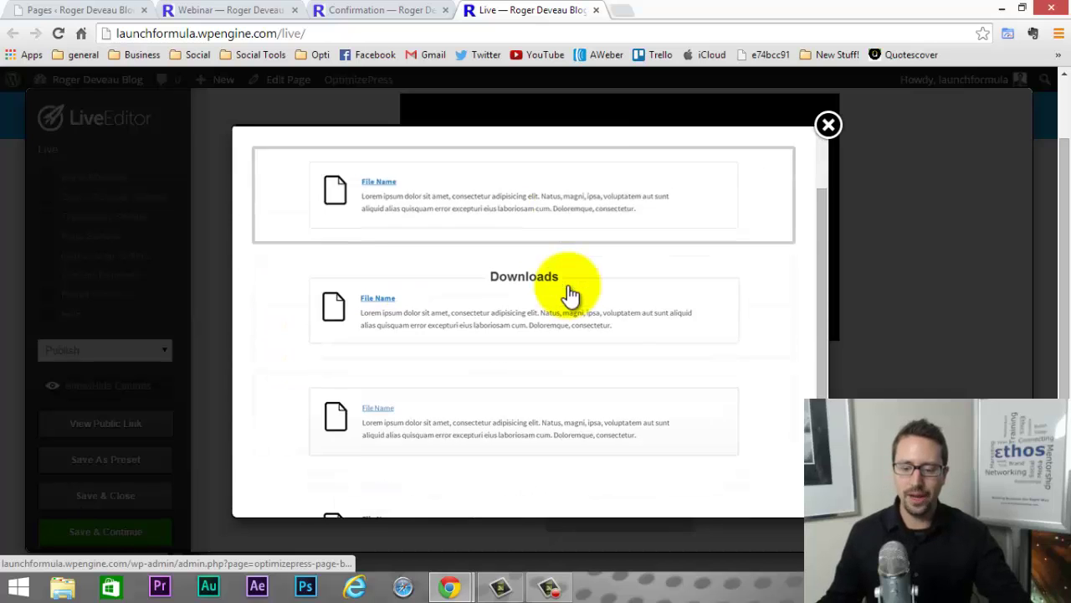
{"action": "scroll", "coordinate": [486, 410], "scroll_direction": "down", "scroll_amount": 1}
{"action": "scroll", "coordinate": [461, 360], "scroll_direction": "up", "scroll_amount": 2}
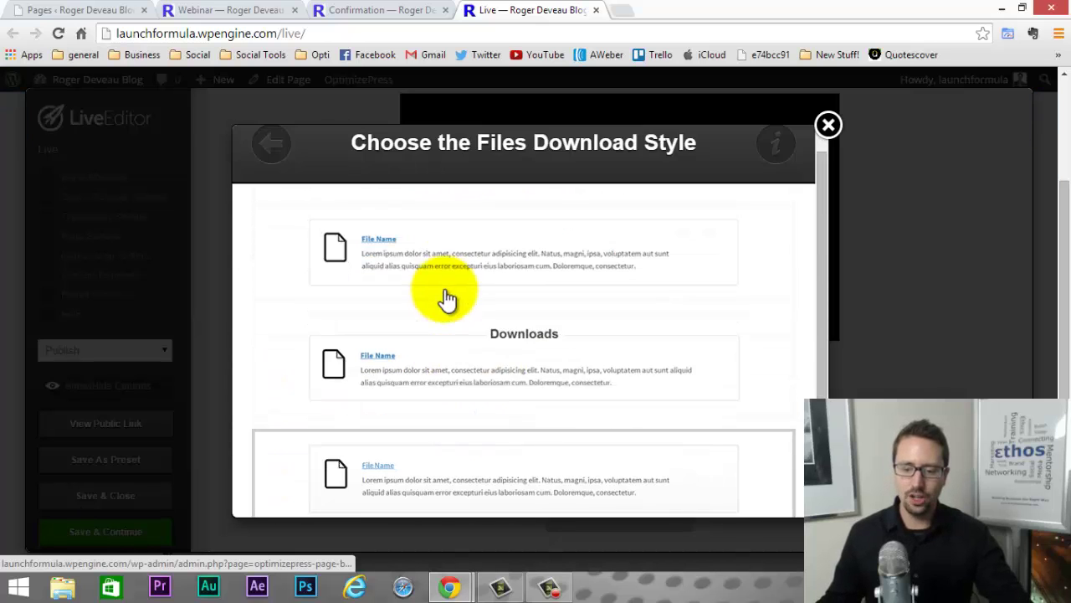
{"action": "left_click", "coordinate": [513, 362]}
Add a new file entry with the PDF icon, leaving the file unselected for now.
{"action": "left_click", "coordinate": [268, 227]}
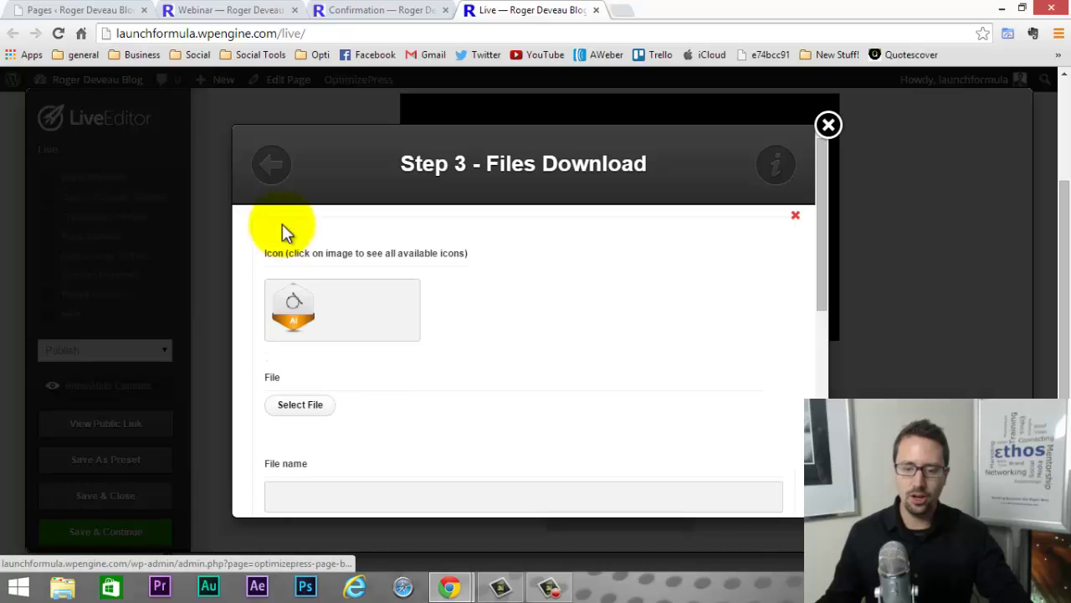
{"action": "scroll", "coordinate": [297, 264], "scroll_direction": "down", "scroll_amount": 2}
{"action": "left_click", "coordinate": [301, 242]}
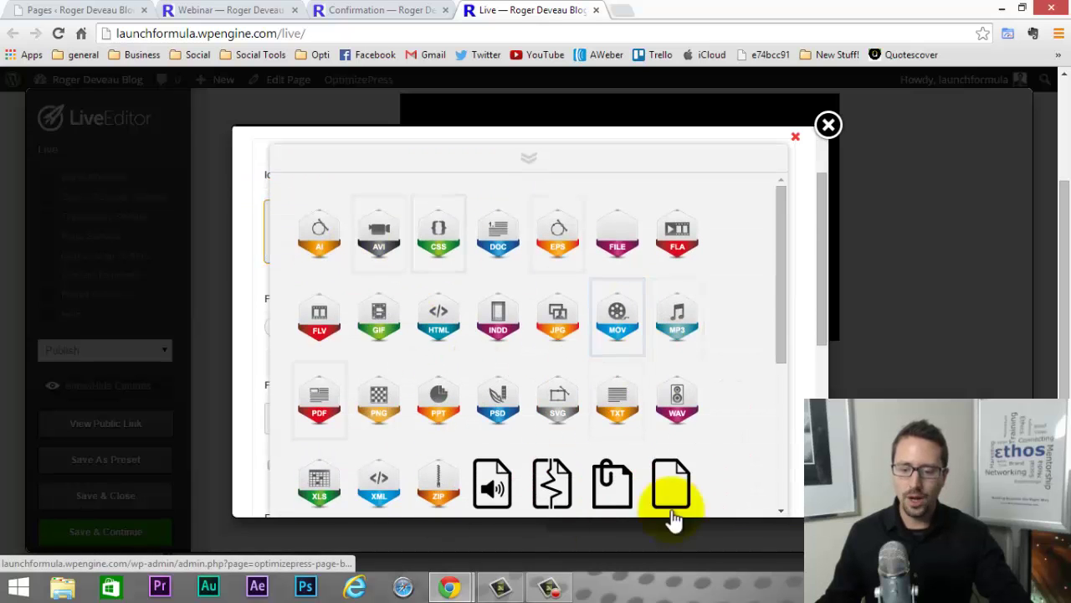
{"action": "left_click", "coordinate": [331, 406]}
{"action": "scroll", "coordinate": [330, 402], "scroll_direction": "down", "scroll_amount": 1}
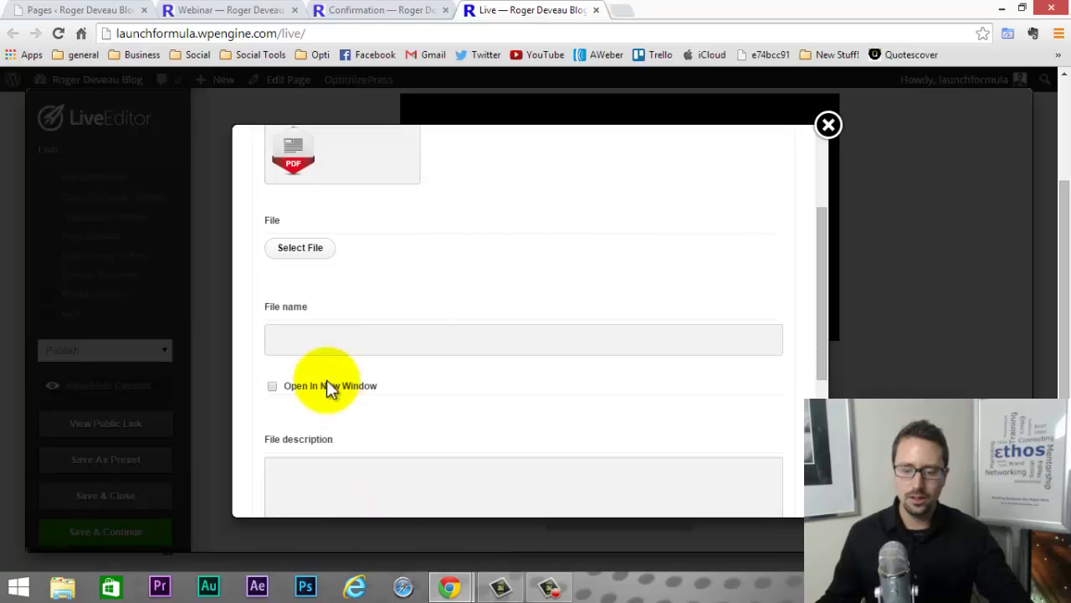
{"action": "left_click", "coordinate": [295, 248]}
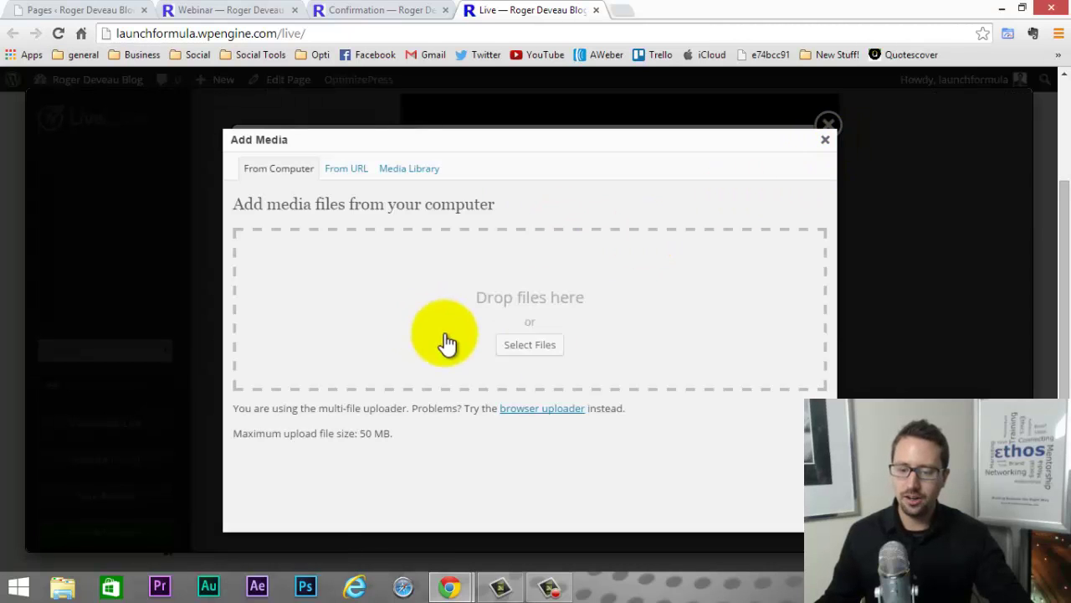
{"action": "left_click", "coordinate": [824, 141]}
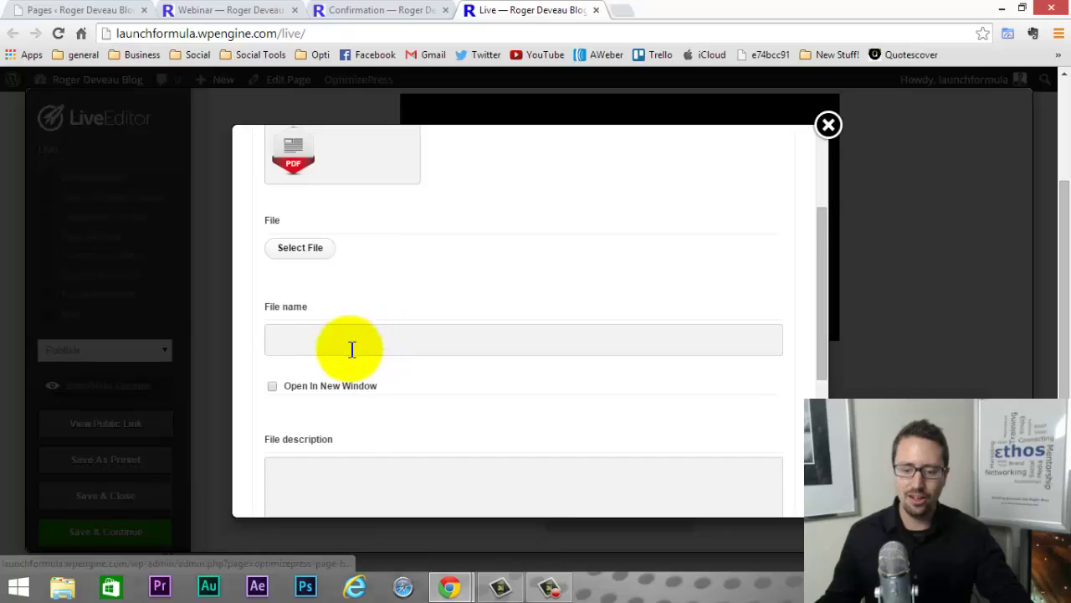
Name the file 'Cool file!', set it to open in a new window, and insert the element.
{"action": "scroll", "coordinate": [352, 349], "scroll_direction": "down", "scroll_amount": 1}
{"action": "left_click", "coordinate": [357, 271]}
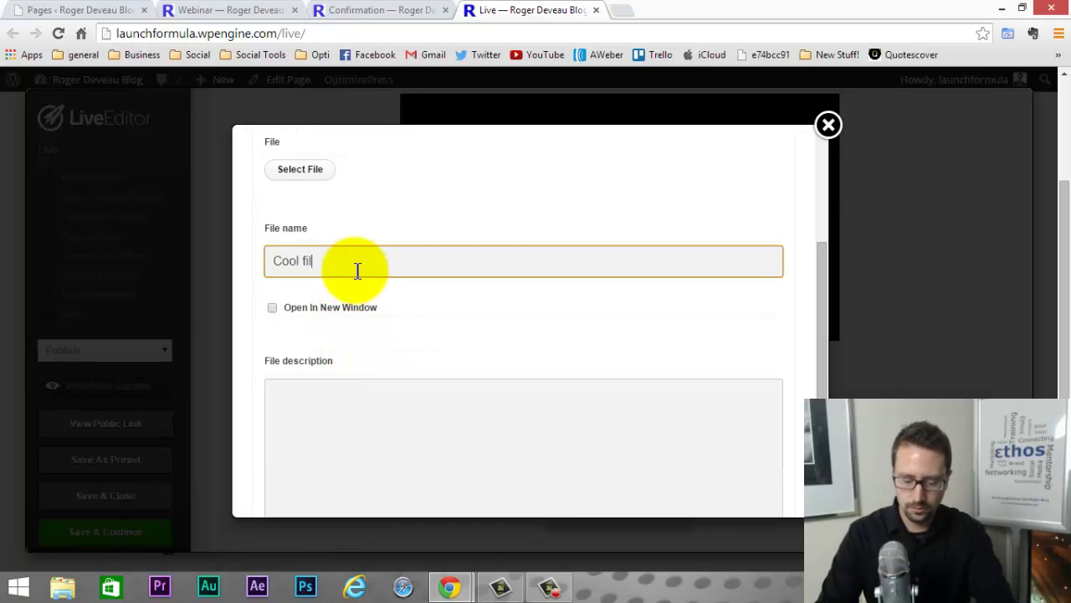
{"action": "type", "text": "Cool file!"}
{"action": "scroll", "coordinate": [343, 270], "scroll_direction": "down", "scroll_amount": 1}
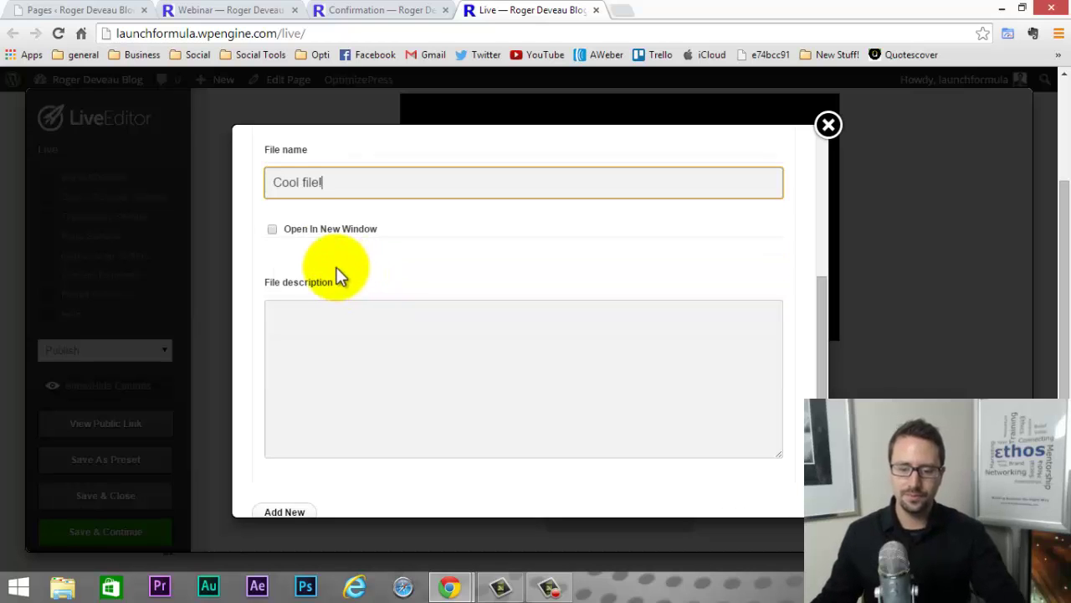
{"action": "left_click", "coordinate": [271, 228]}
{"action": "scroll", "coordinate": [435, 324], "scroll_direction": "down", "scroll_amount": 2}
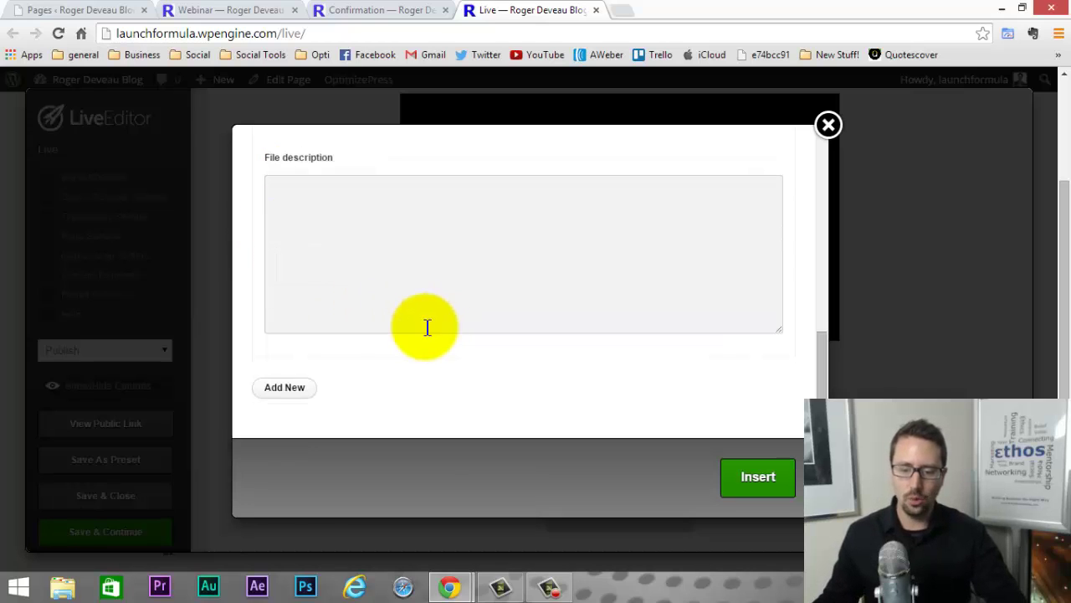
{"action": "left_click", "coordinate": [302, 212]}
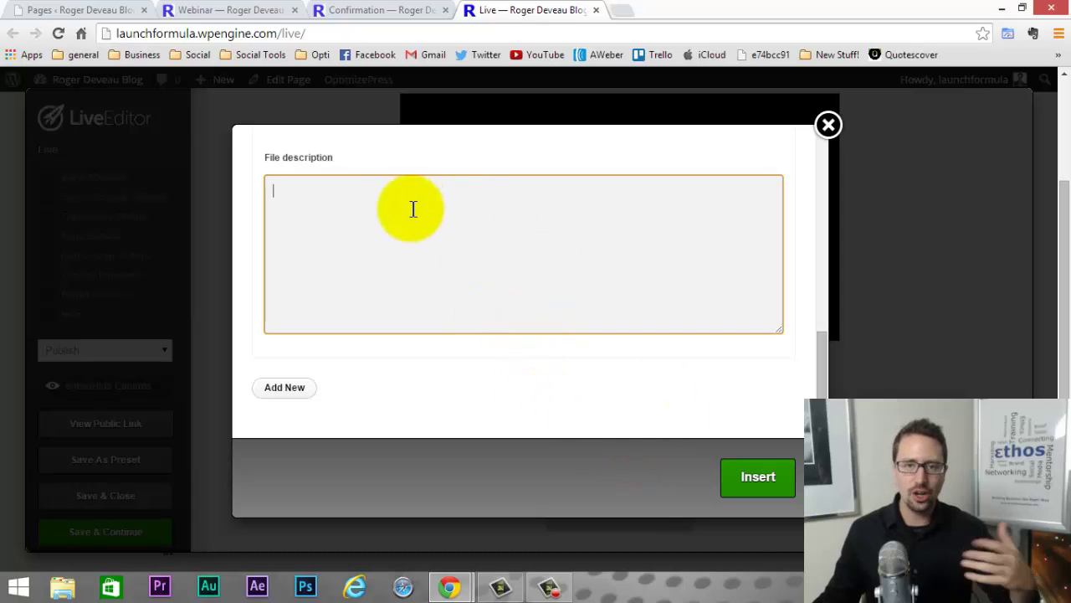
{"action": "left_click", "coordinate": [757, 481]}
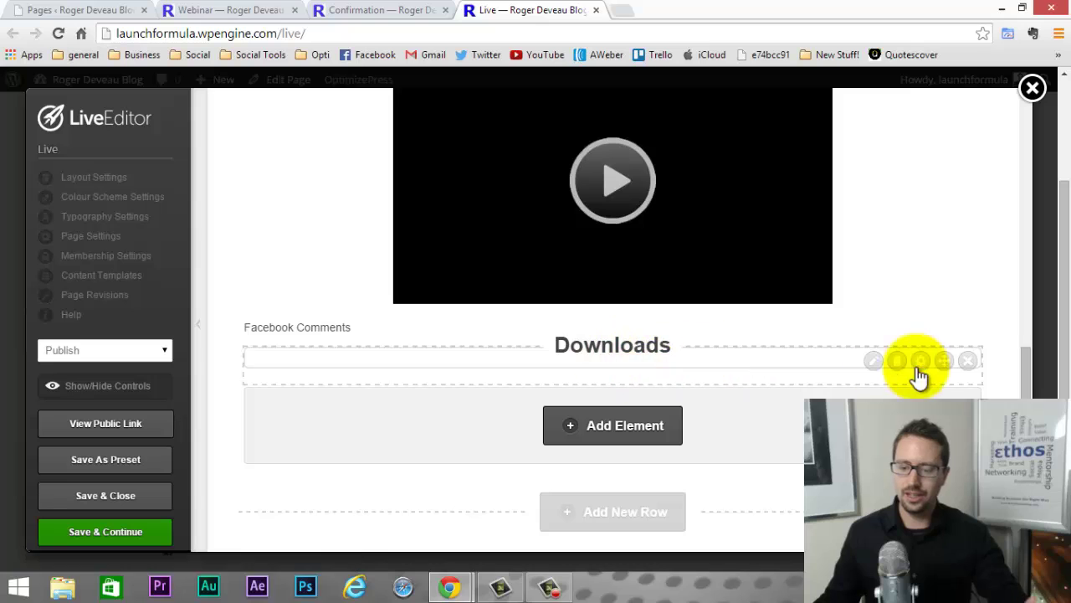
Upload 60SecSales-digital-5-14 PDF from the Desktop, link it to the 'Cool file!' entry, and apply.
{"action": "left_click", "coordinate": [873, 360]}
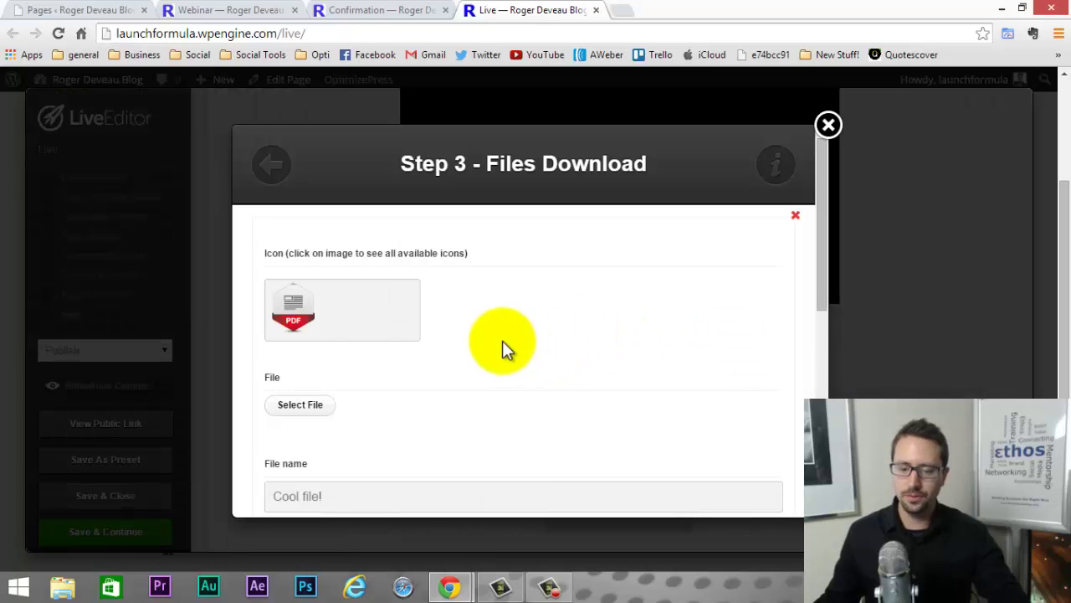
{"action": "scroll", "coordinate": [340, 318], "scroll_direction": "down", "scroll_amount": 3}
{"action": "left_click", "coordinate": [312, 248]}
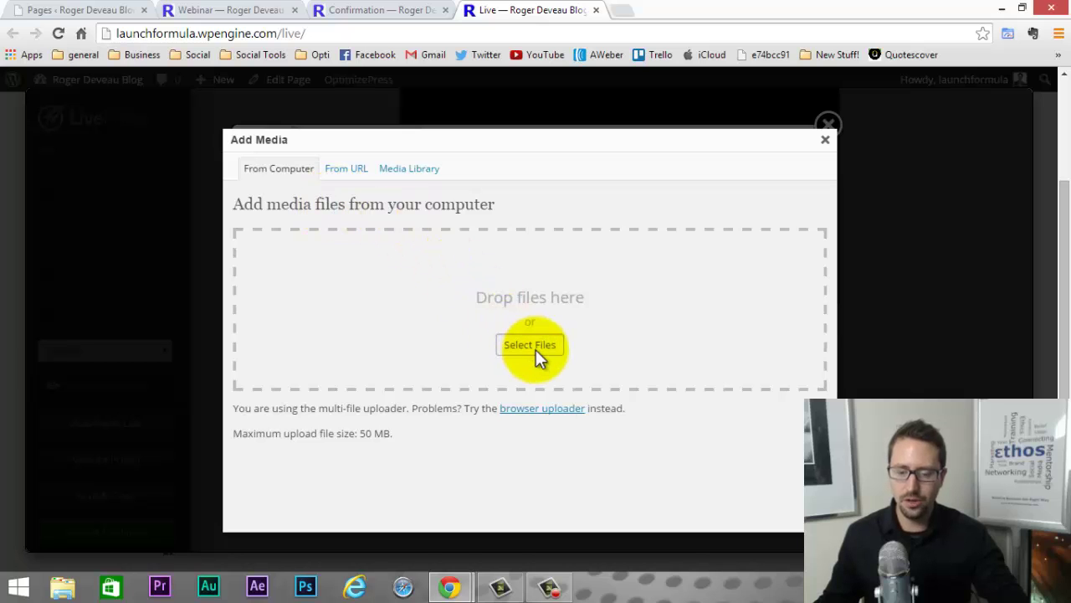
{"action": "left_click", "coordinate": [535, 348]}
{"action": "left_click", "coordinate": [67, 284]}
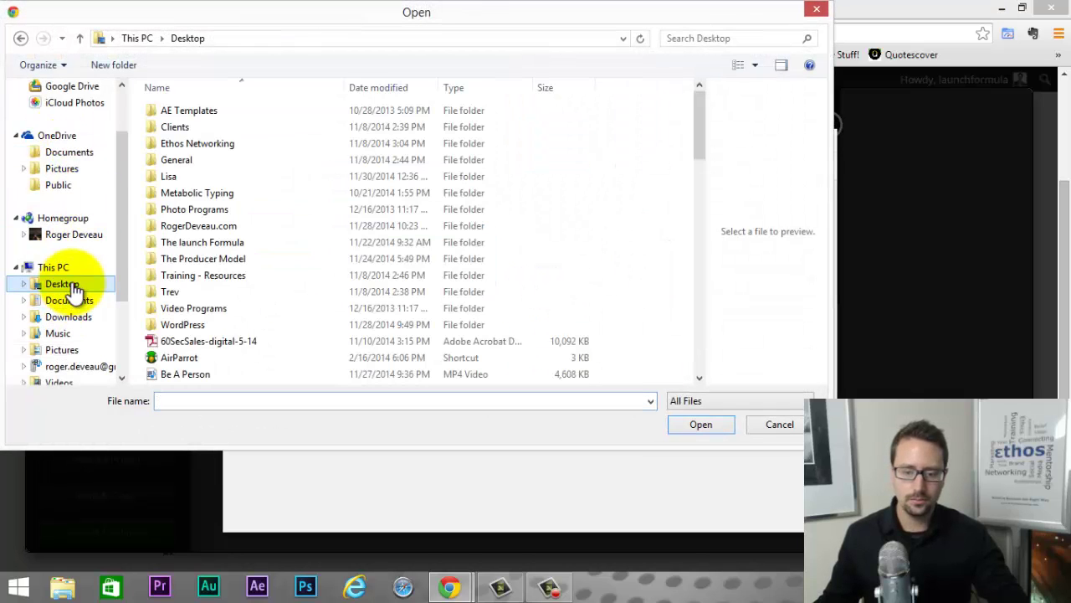
{"action": "double_click", "coordinate": [240, 341]}
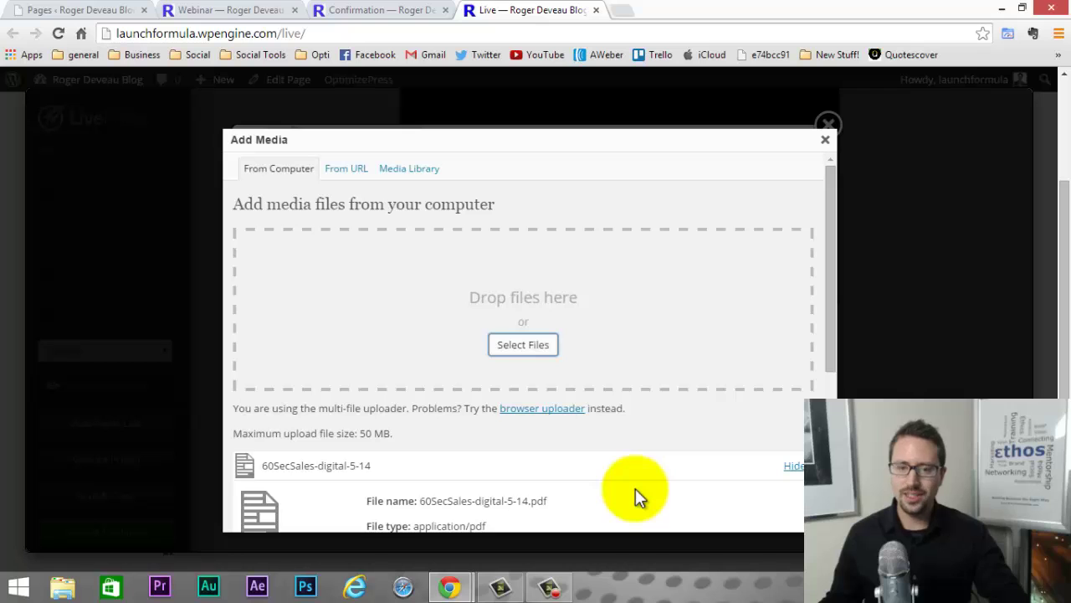
{"action": "scroll", "coordinate": [635, 488], "scroll_direction": "down", "scroll_amount": 5}
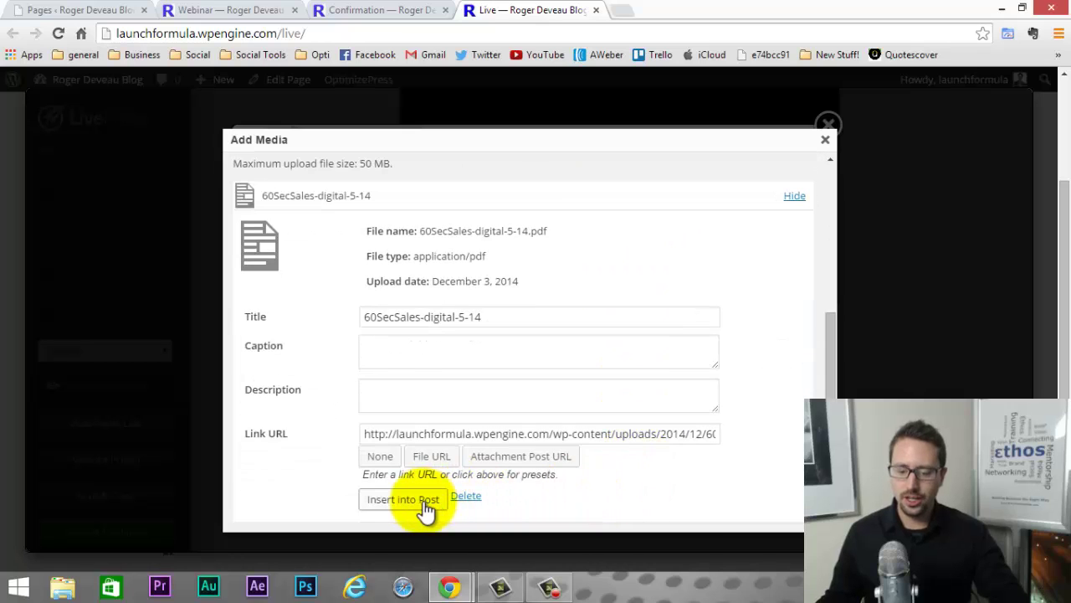
{"action": "left_click", "coordinate": [426, 503]}
{"action": "scroll", "coordinate": [387, 340], "scroll_direction": "down", "scroll_amount": 4}
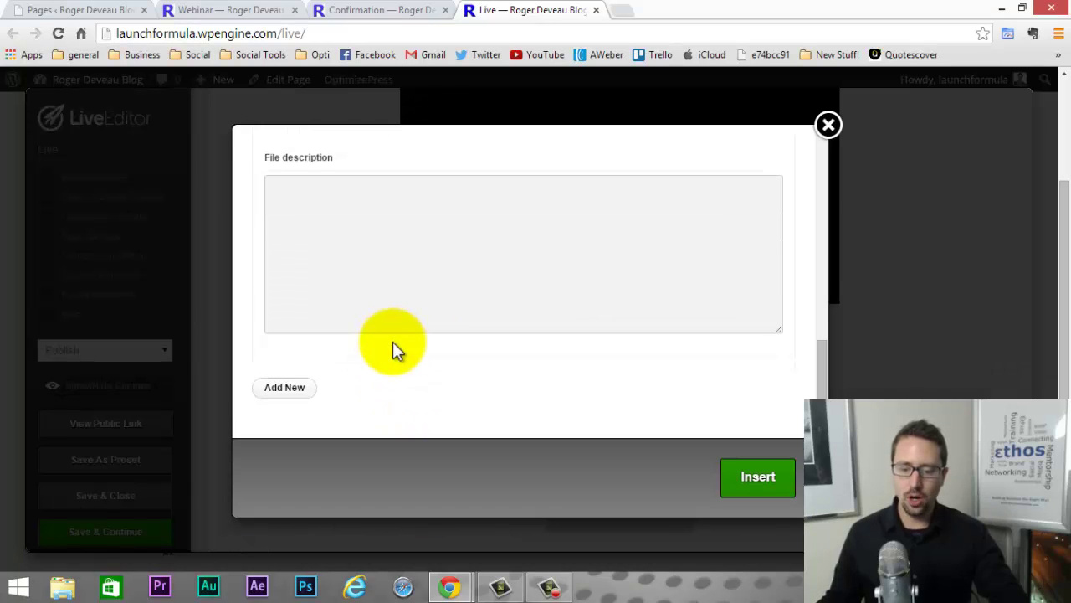
{"action": "left_click", "coordinate": [770, 493]}
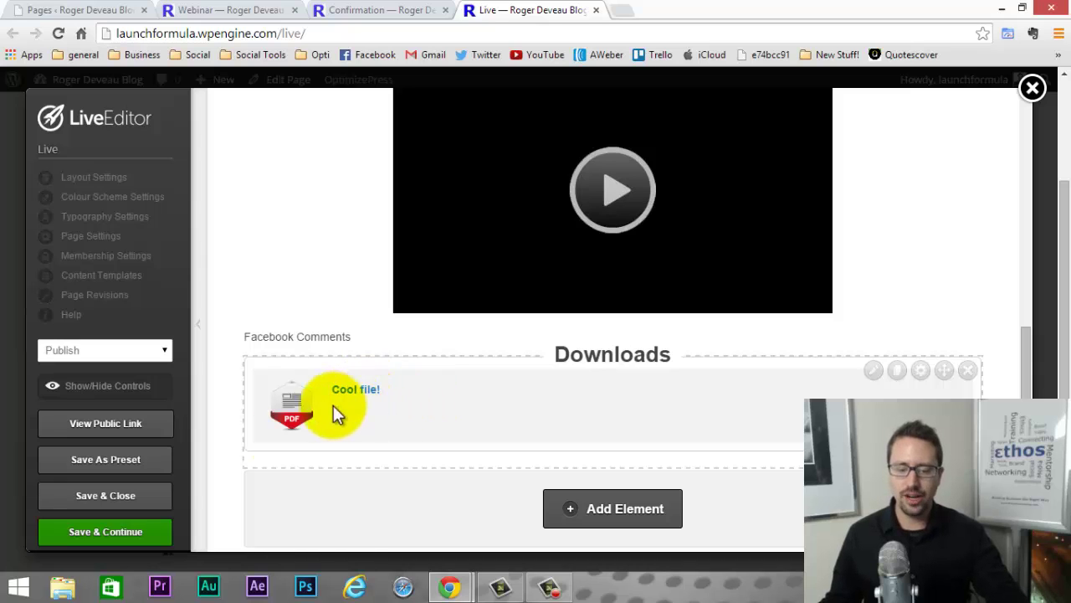
Save the Live page and close the editor.
{"action": "left_click", "coordinate": [123, 533]}
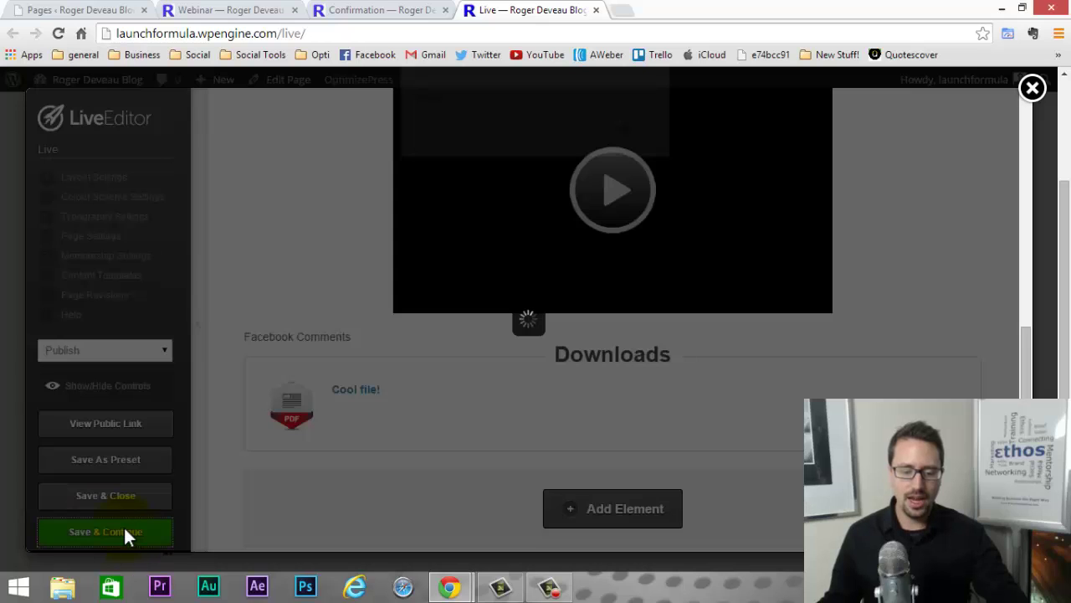
{"action": "left_click", "coordinate": [630, 132]}
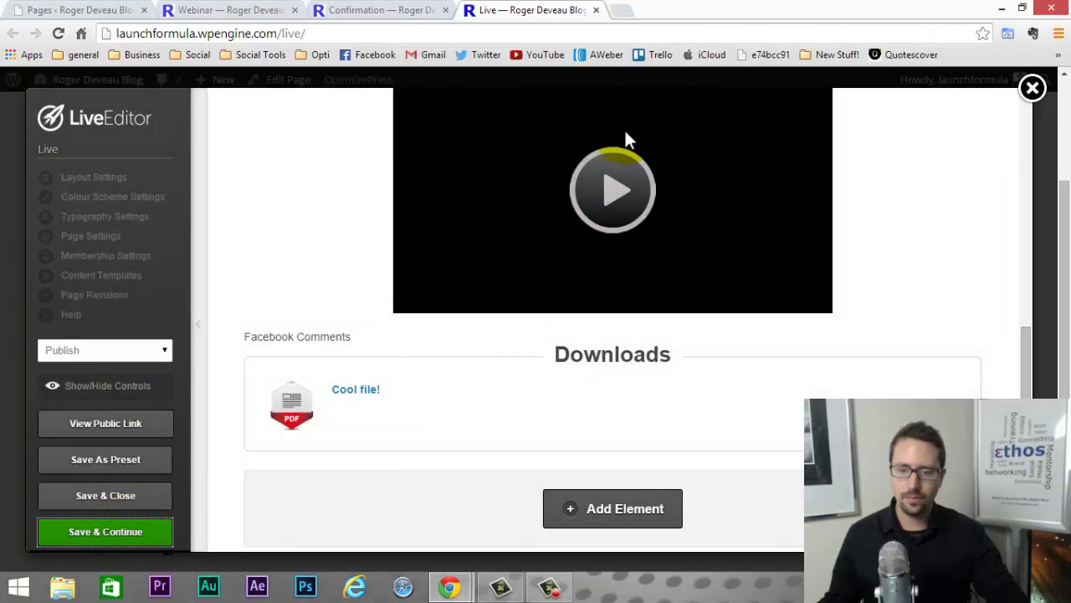
{"action": "left_click", "coordinate": [136, 502]}
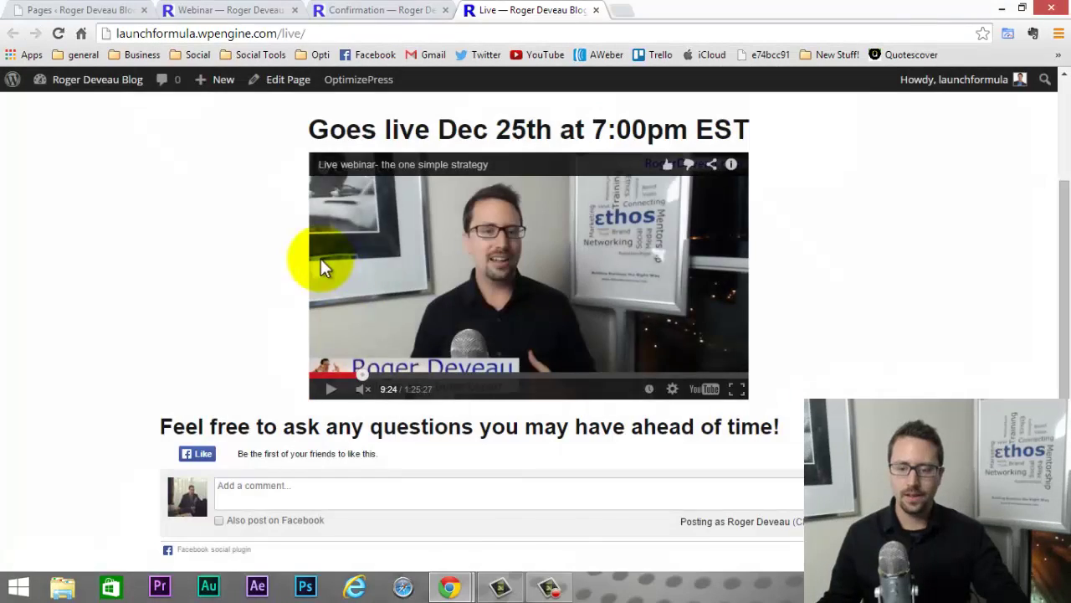
Reload the live page to confirm the 'Cool file!' download, then go to the Webinar page.
{"action": "scroll", "coordinate": [192, 276], "scroll_direction": "up", "scroll_amount": 1}
{"action": "left_click", "coordinate": [67, 33]}
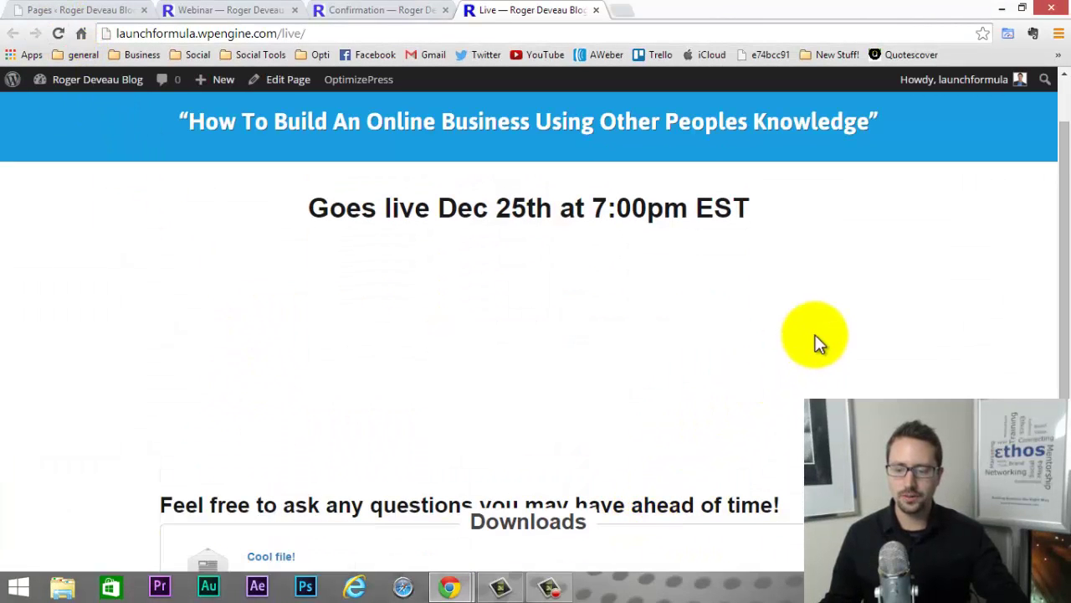
{"action": "scroll", "coordinate": [816, 342], "scroll_direction": "down", "scroll_amount": 1}
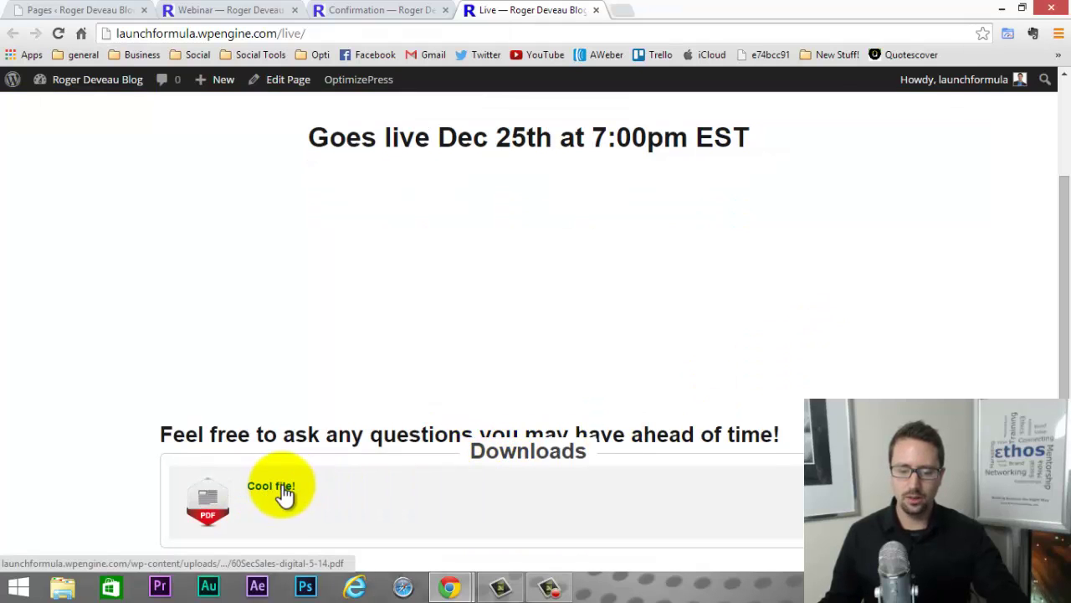
{"action": "scroll", "coordinate": [584, 311], "scroll_direction": "up", "scroll_amount": 2}
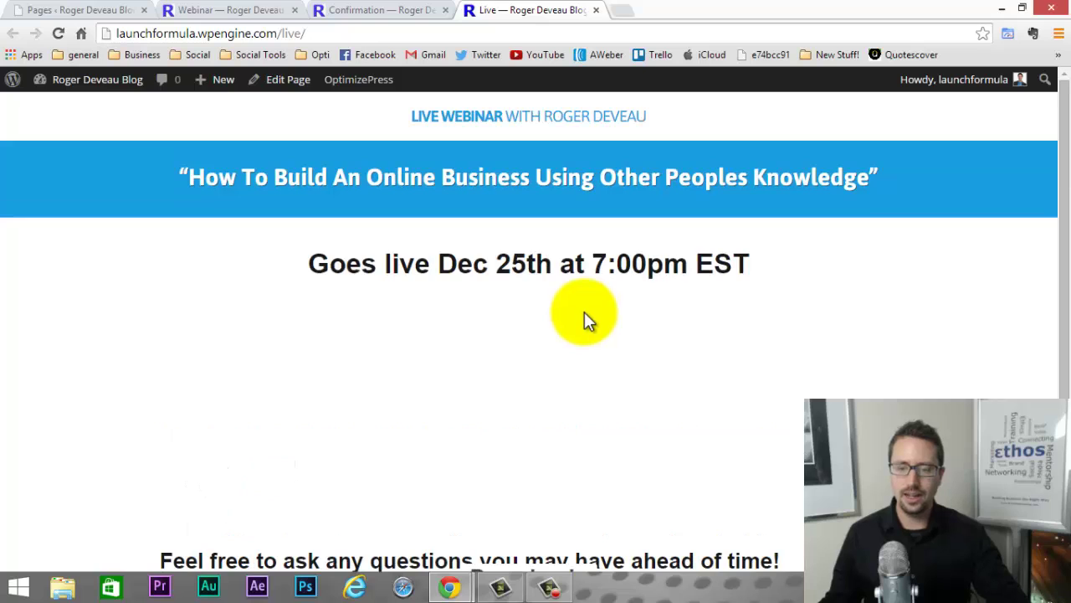
{"action": "left_click", "coordinate": [235, 10]}
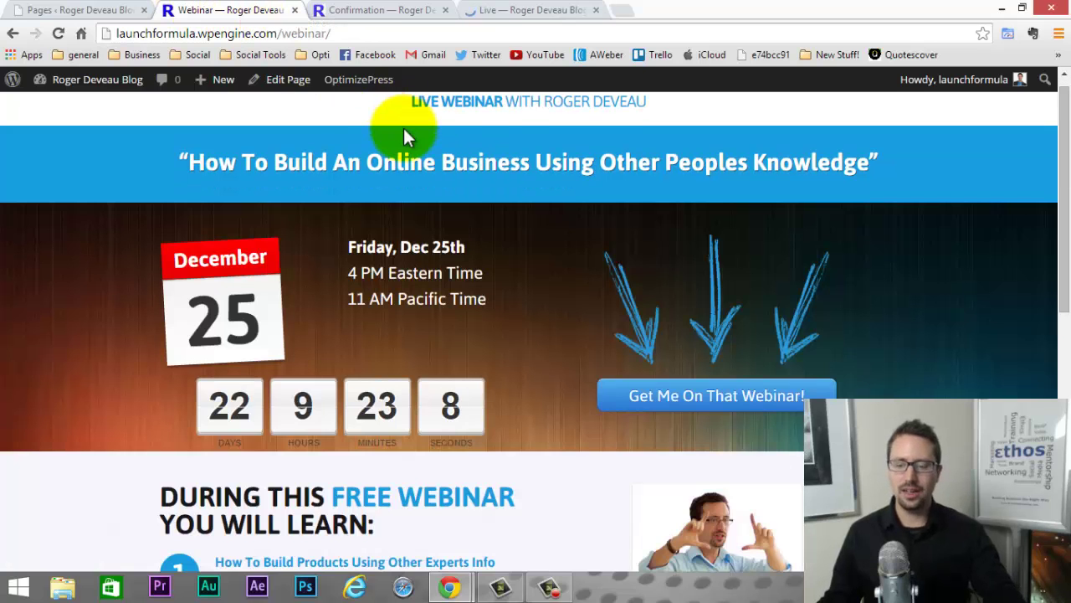